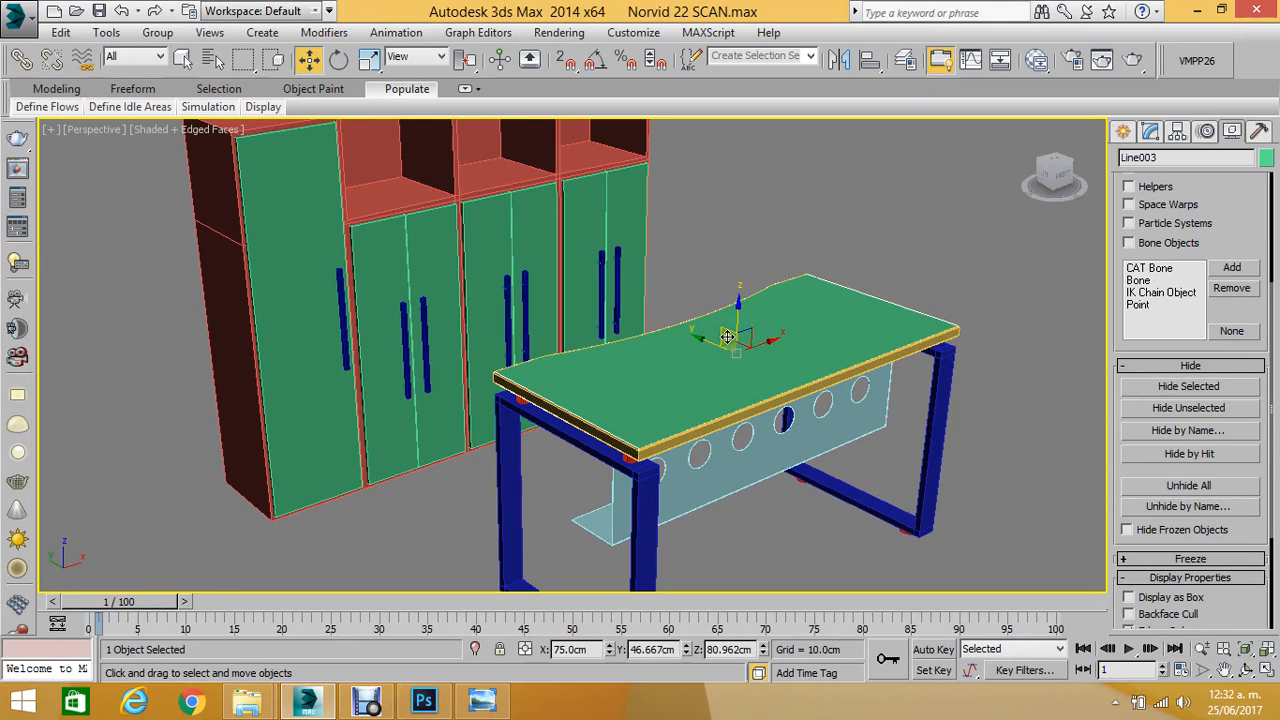
Open the Slate Material Editor and reposition its window over the viewport.
key(m)
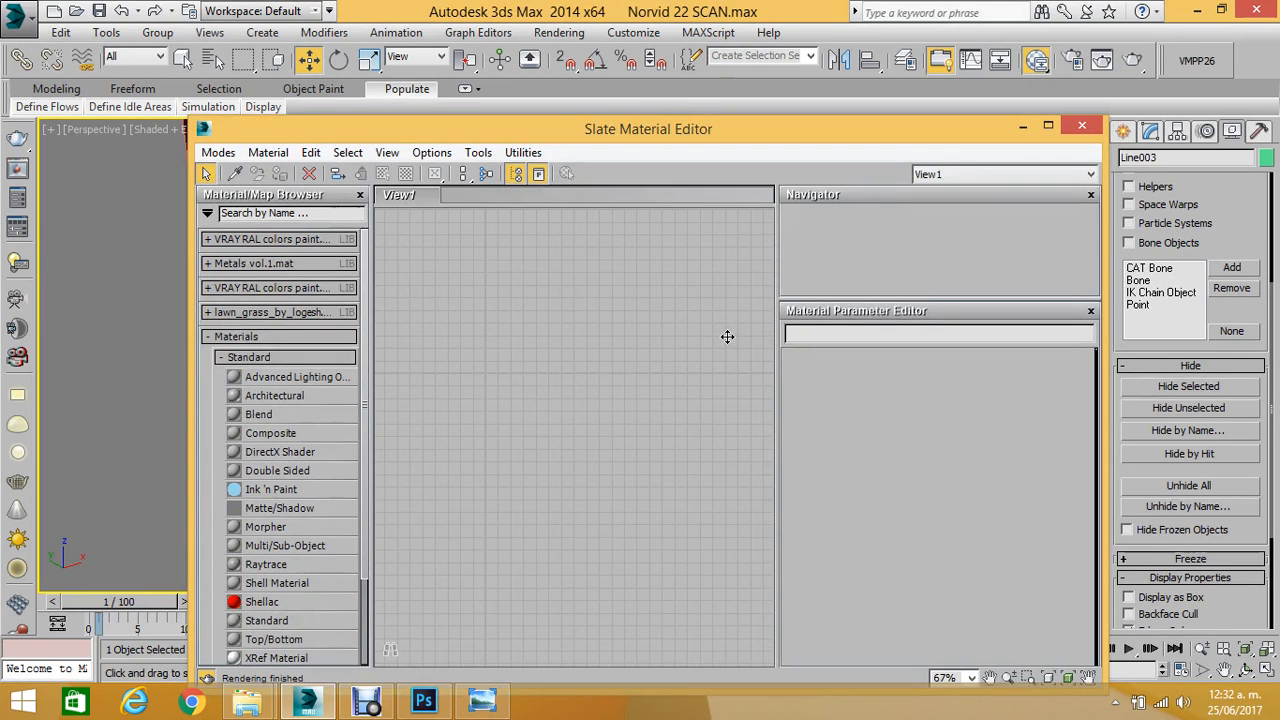
drag(698, 135, 616, 151)
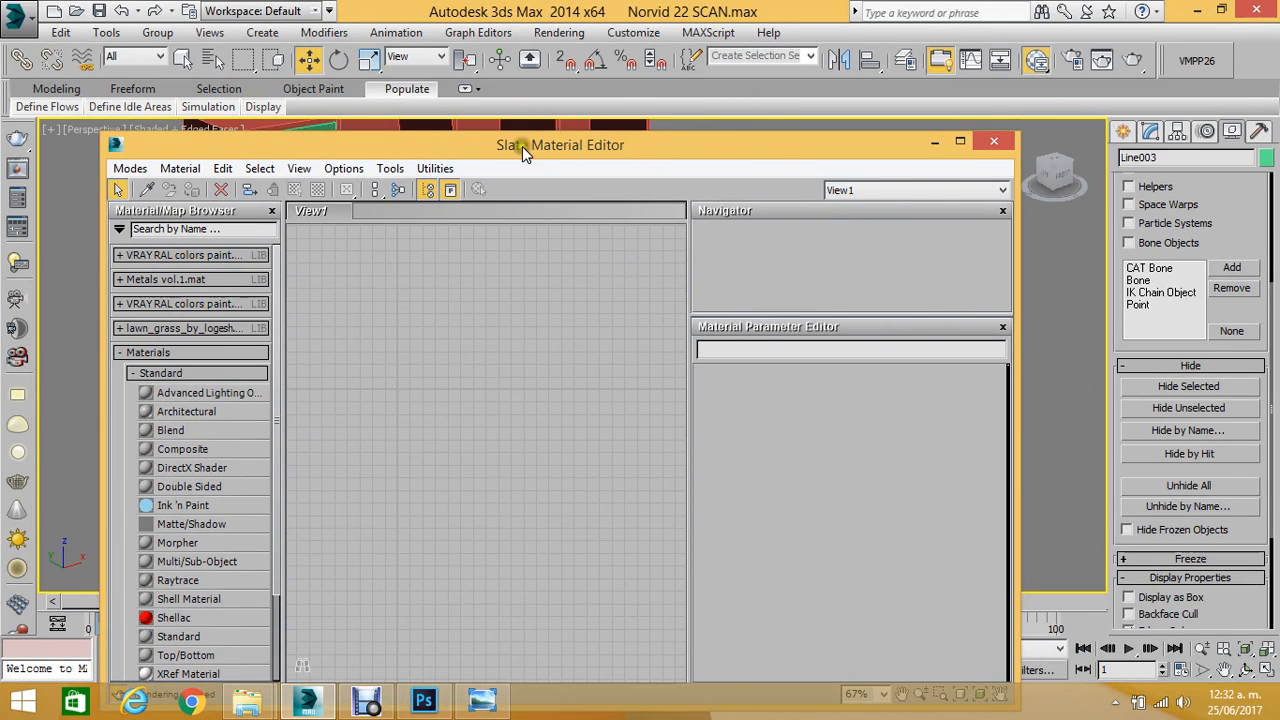
click(990, 138)
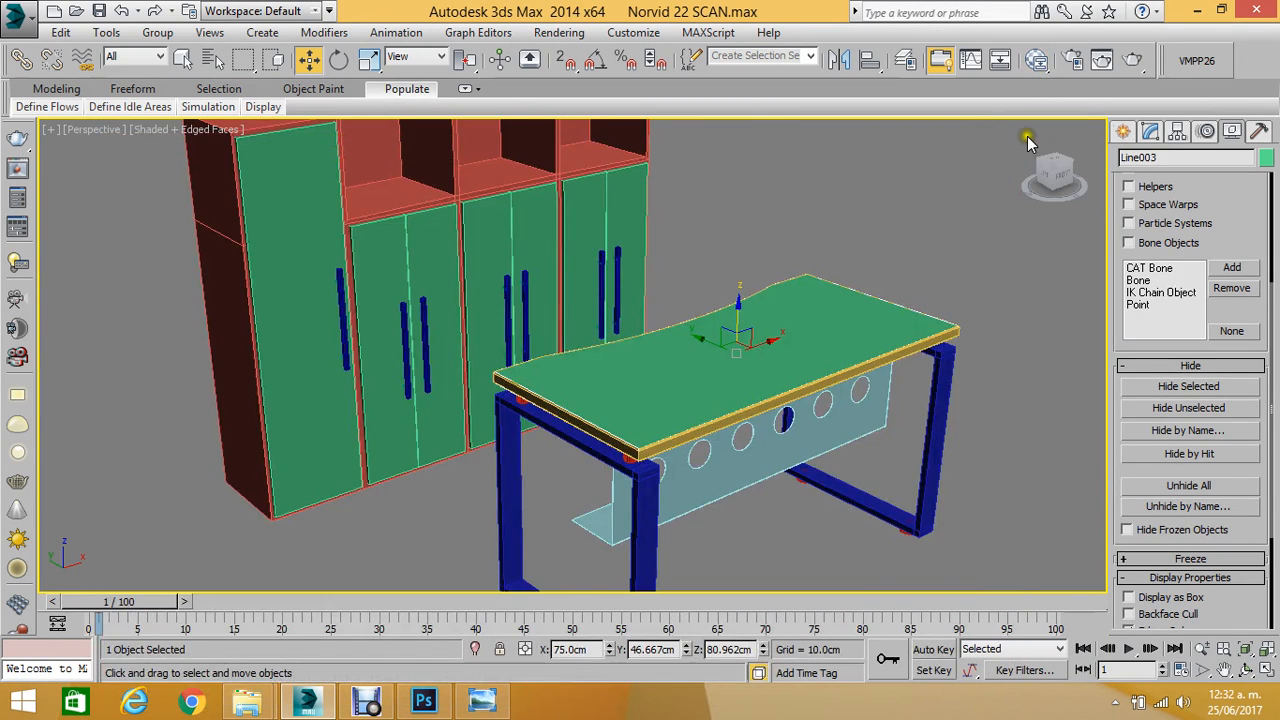
click(1038, 64)
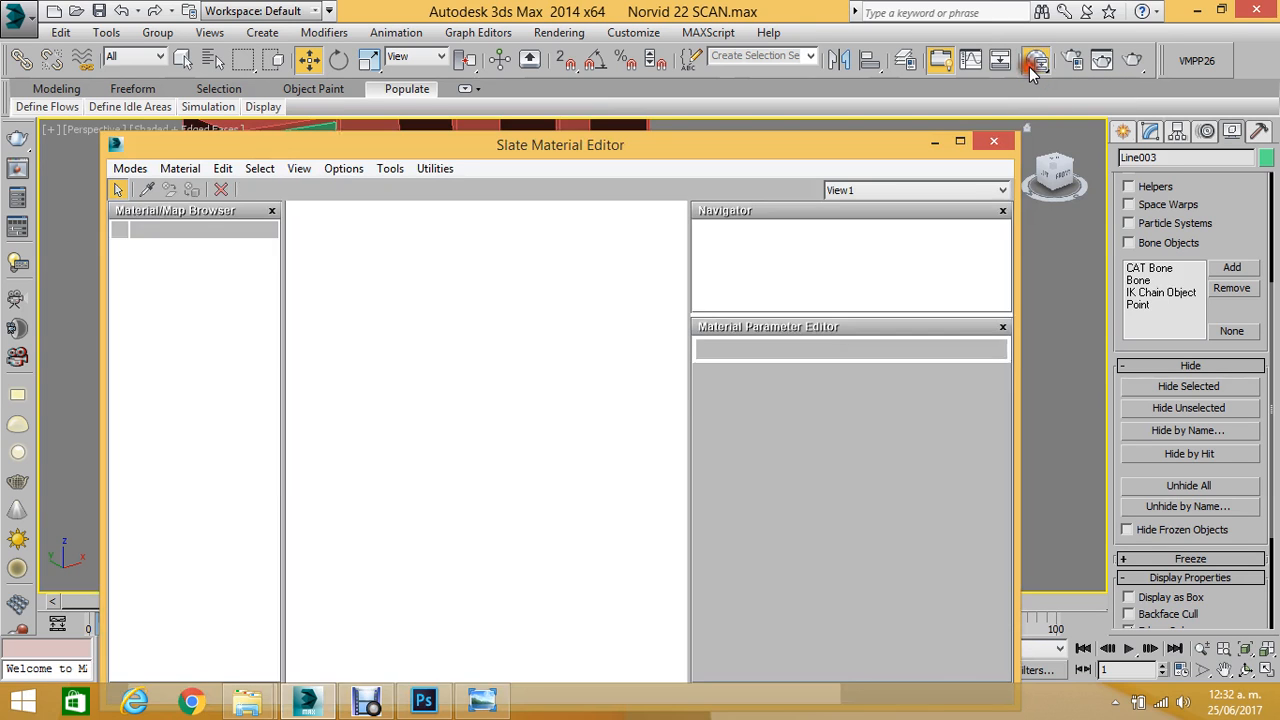
drag(728, 147, 803, 76)
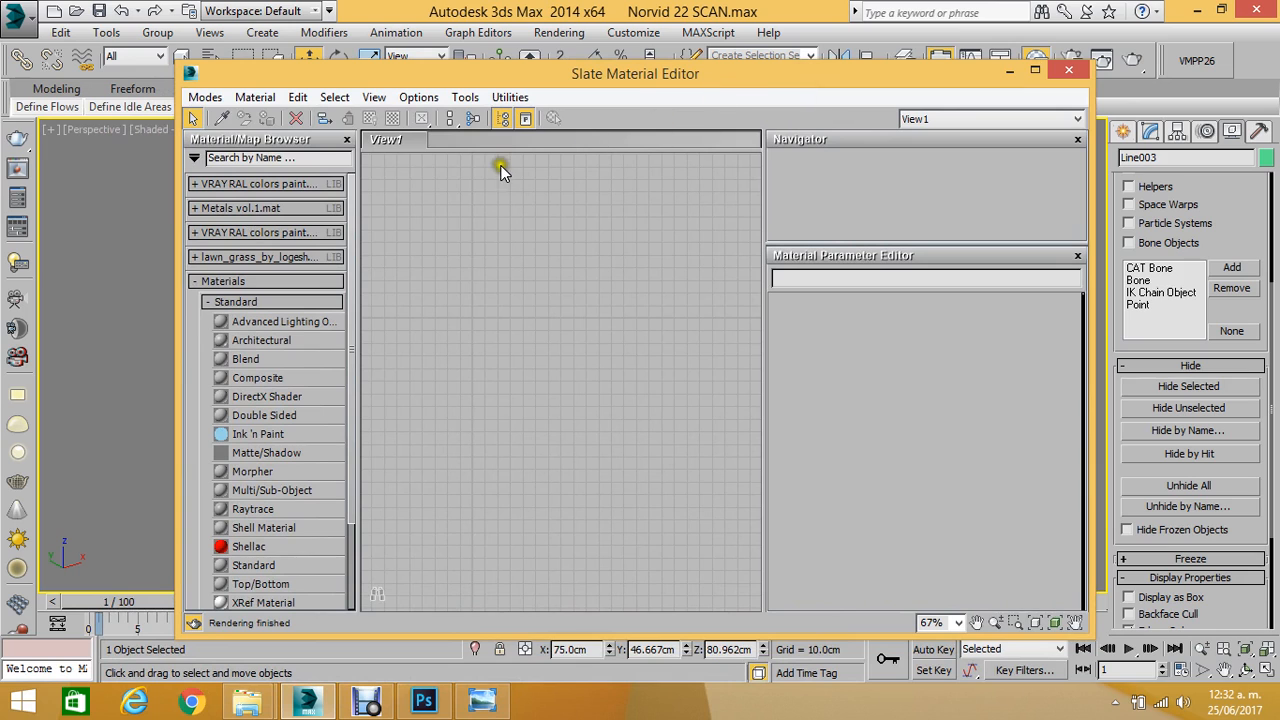
Switch the material editor to the Compact Material Editor and return to the Slate Material Editor.
click(205, 97)
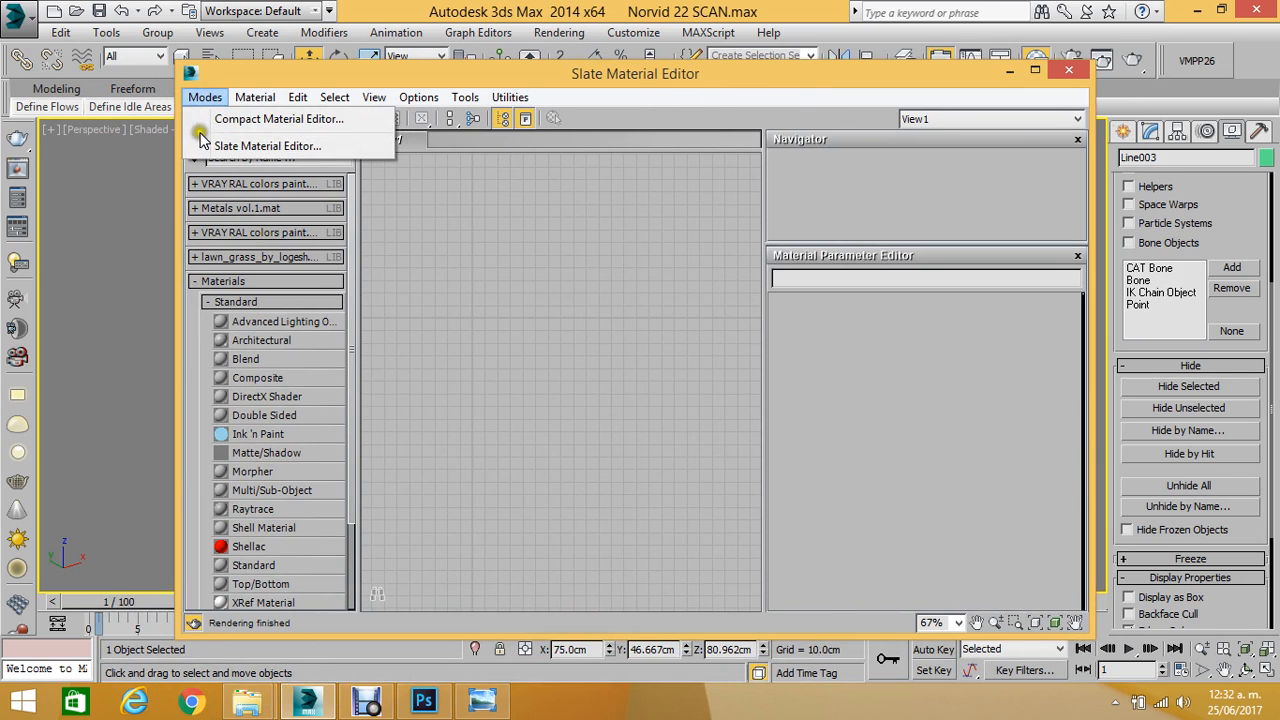
click(259, 119)
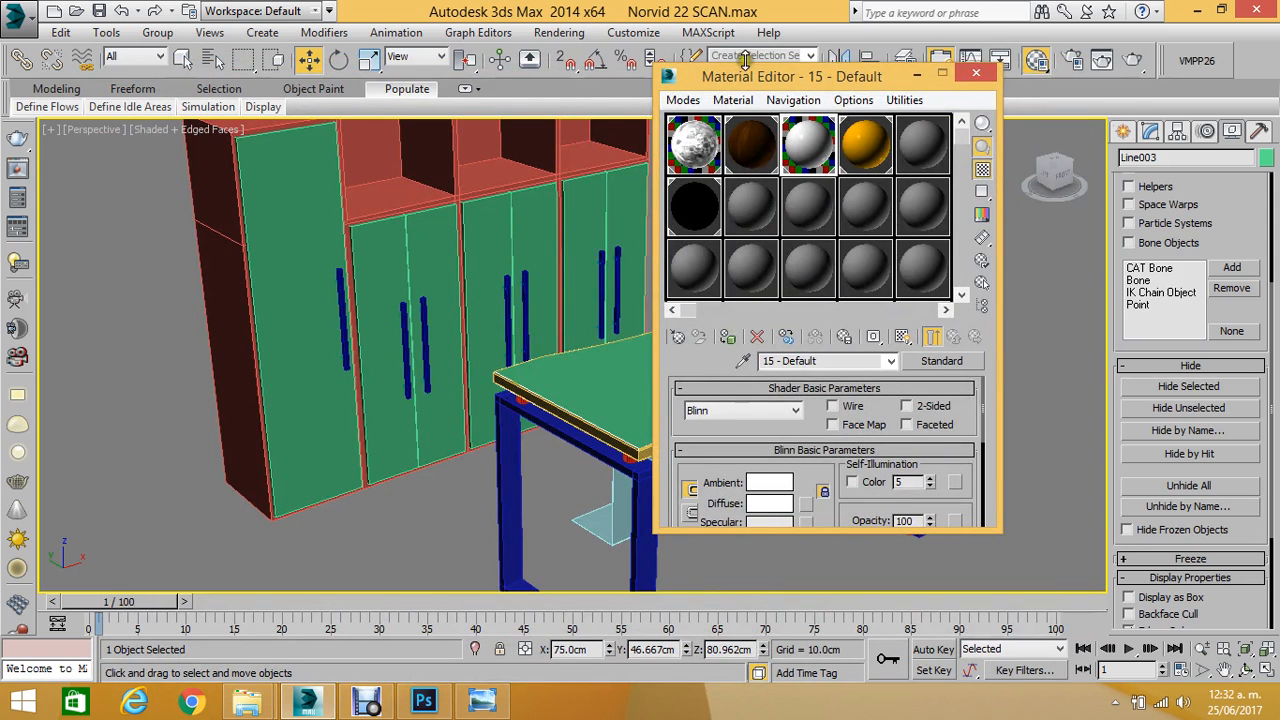
drag(820, 75, 520, 61)
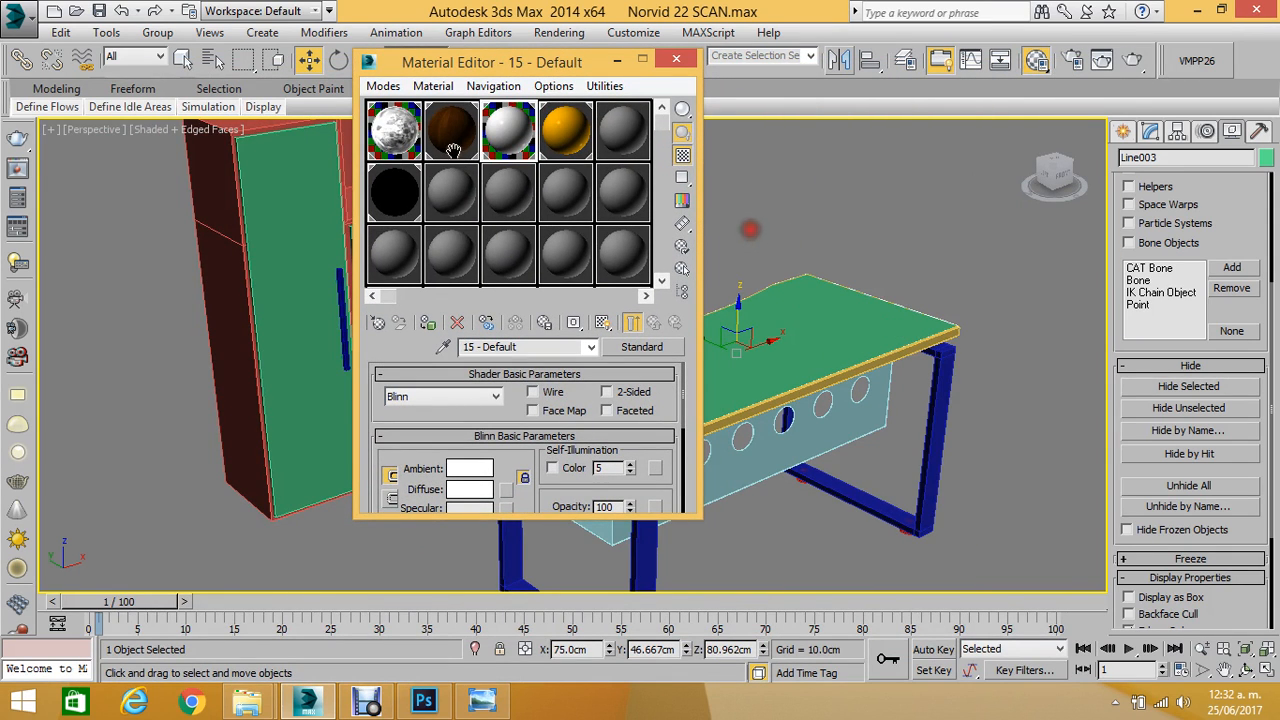
click(382, 86)
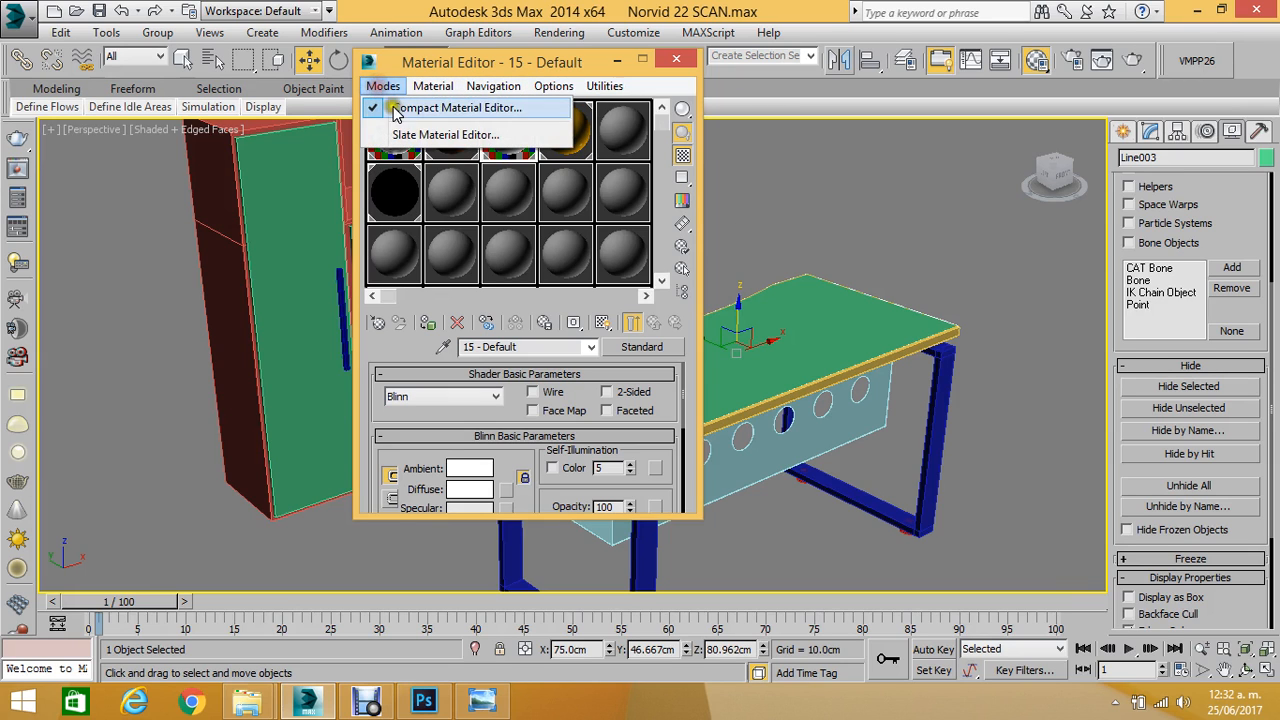
click(401, 134)
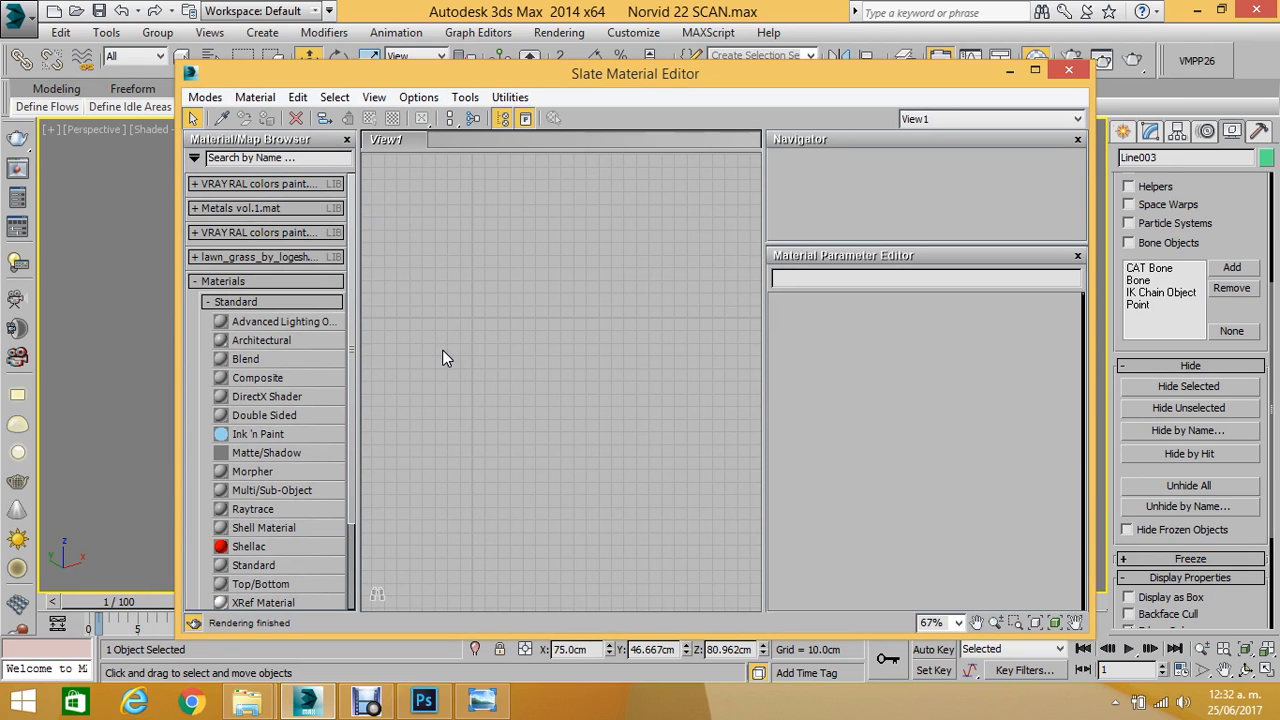
Add a Standard material node to the empty View1 graph and reposition it with an enlarged preview.
drag(352, 78, 379, 66)
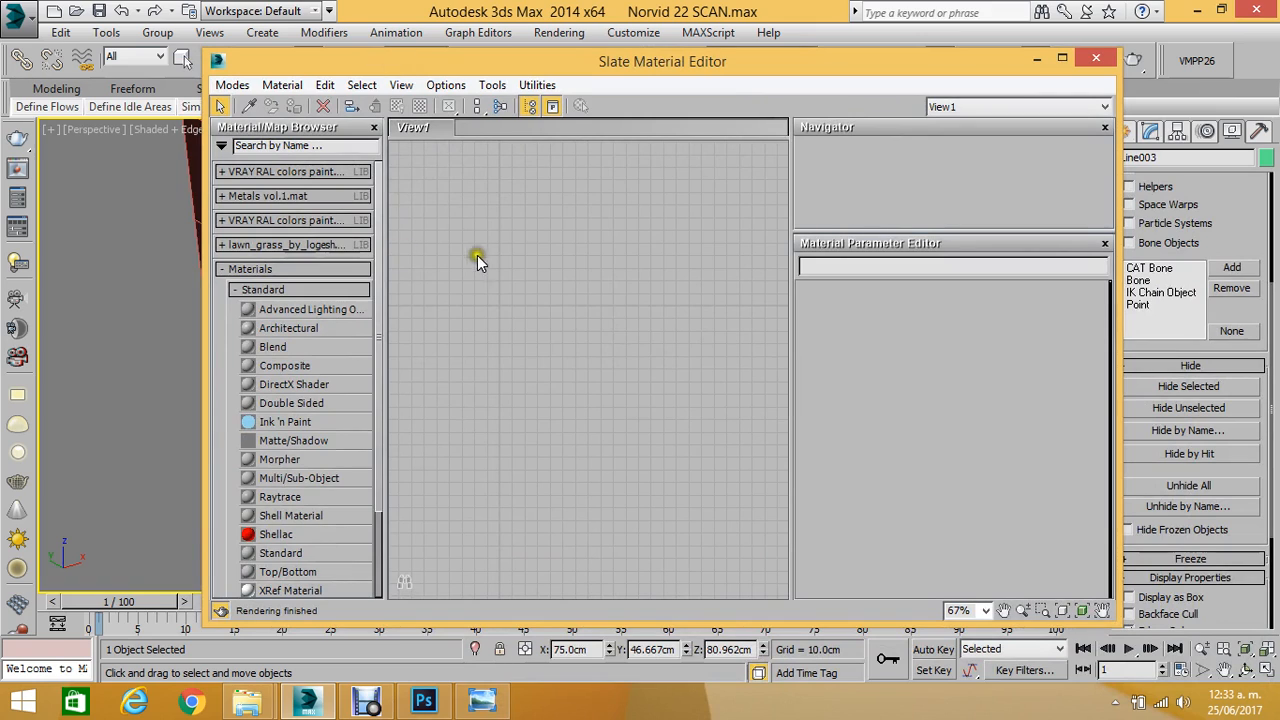
right_click(484, 247)
right_click(440, 226)
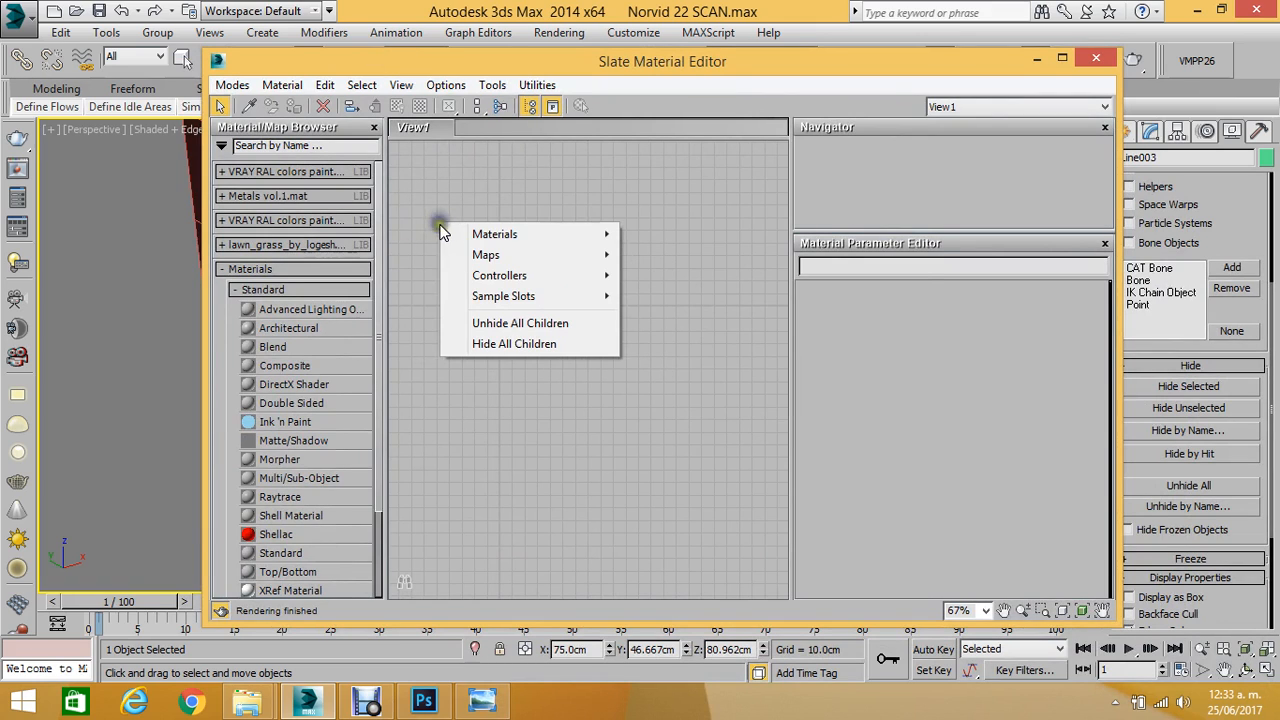
mouse_move(540, 233)
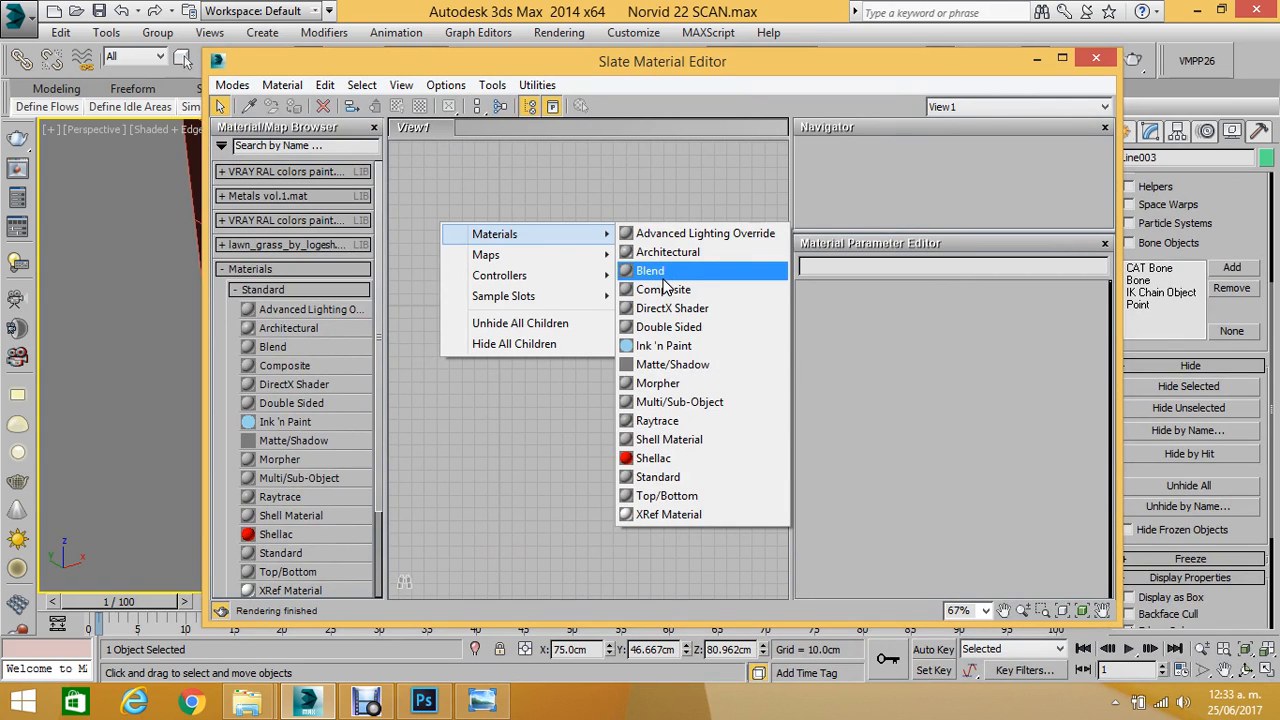
click(680, 253)
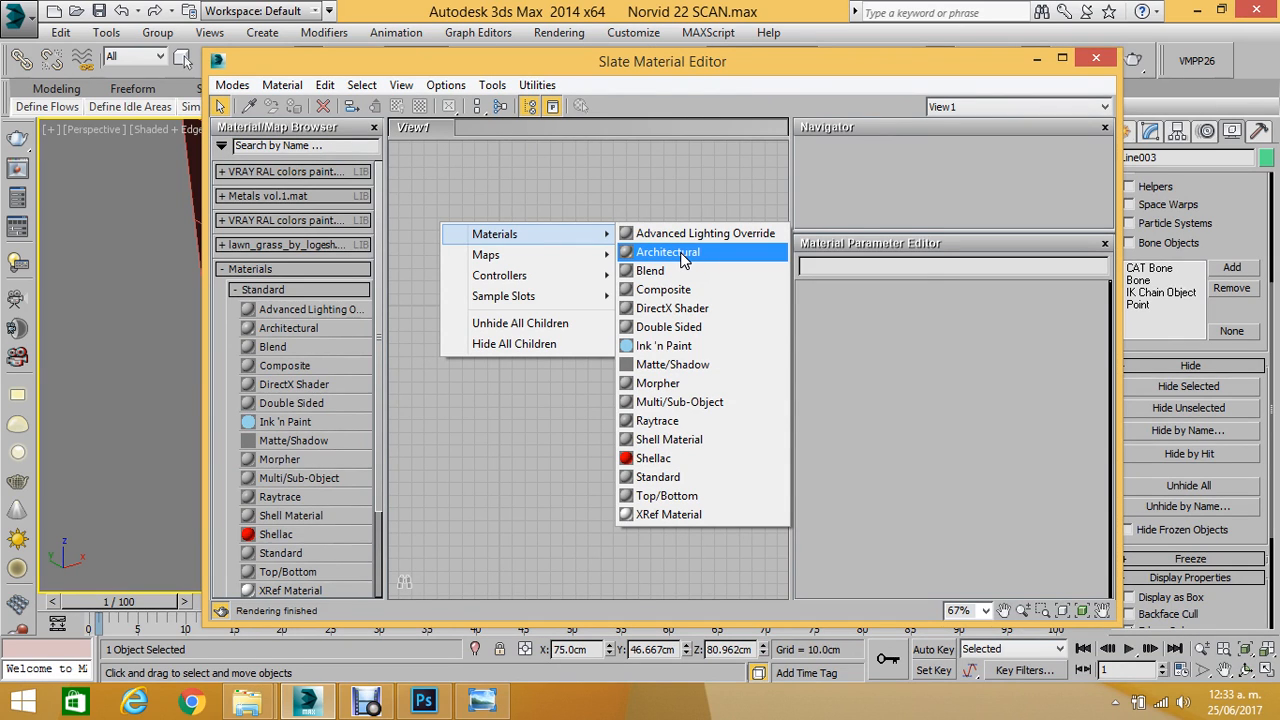
click(665, 477)
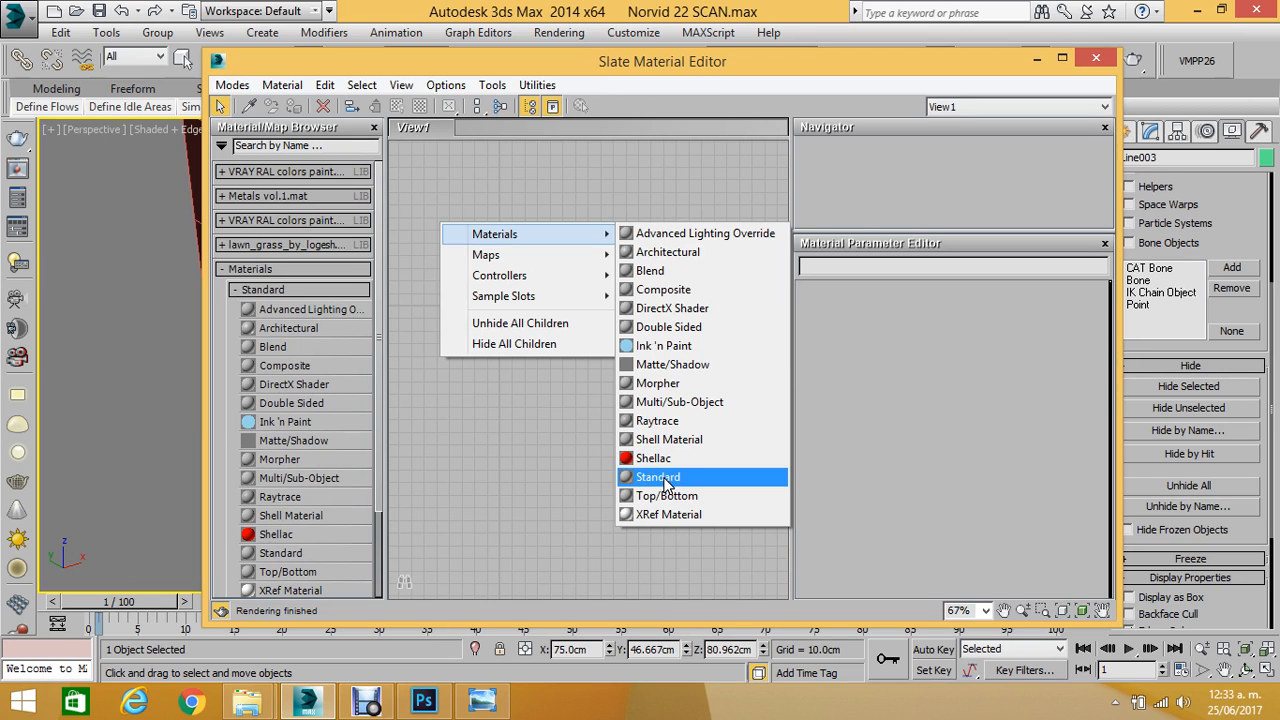
click(666, 484)
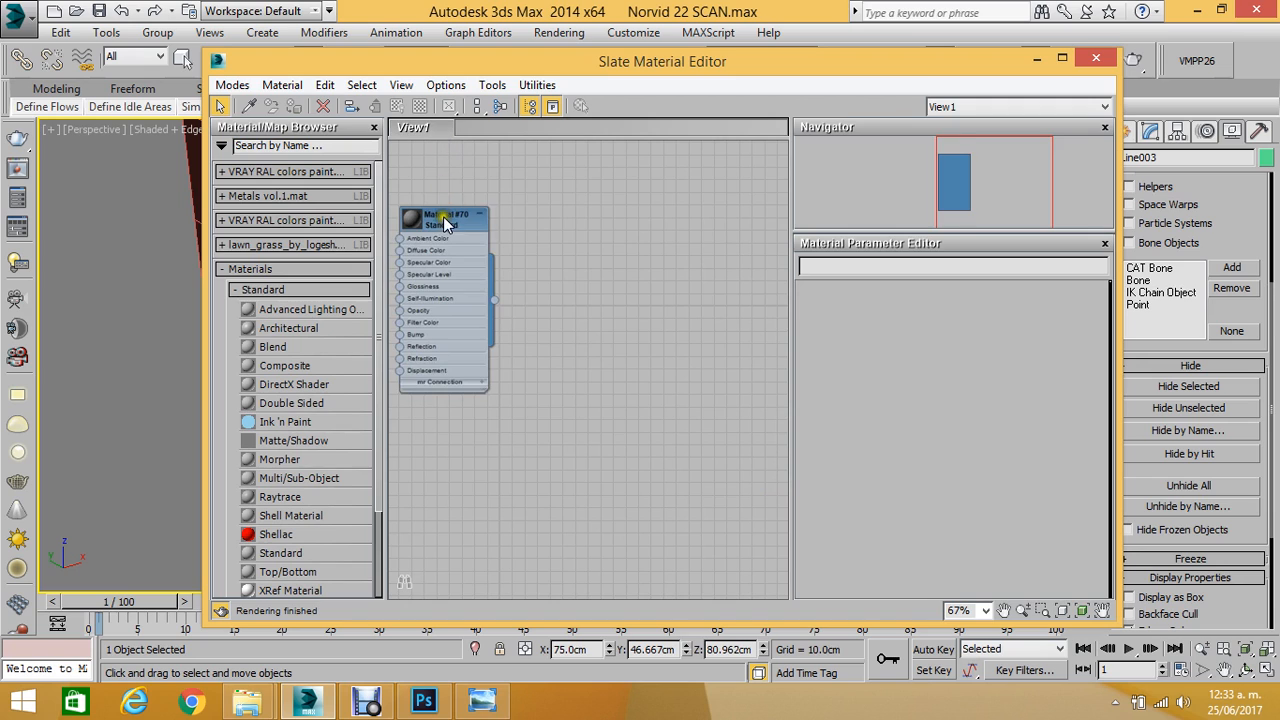
drag(443, 216, 596, 215)
double_click(553, 227)
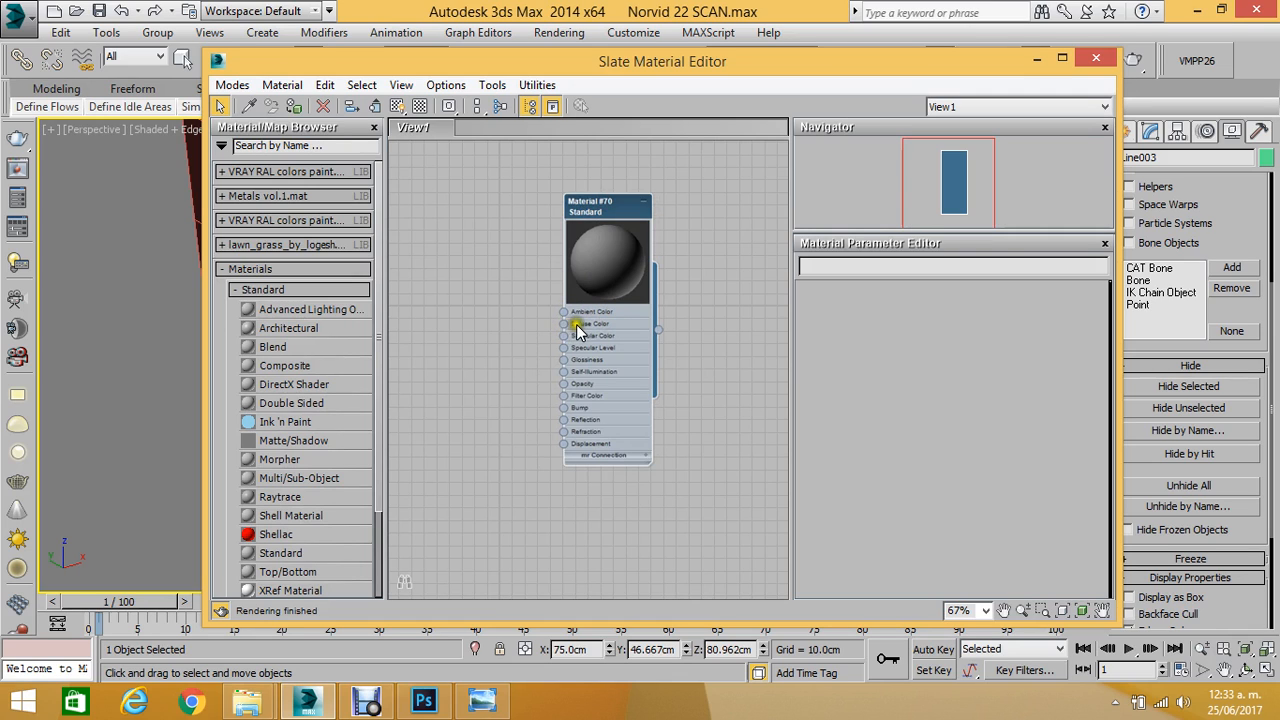
Attach a new standard Bitmap map to the material's Diffuse Color input.
scroll(565, 330, up, 5)
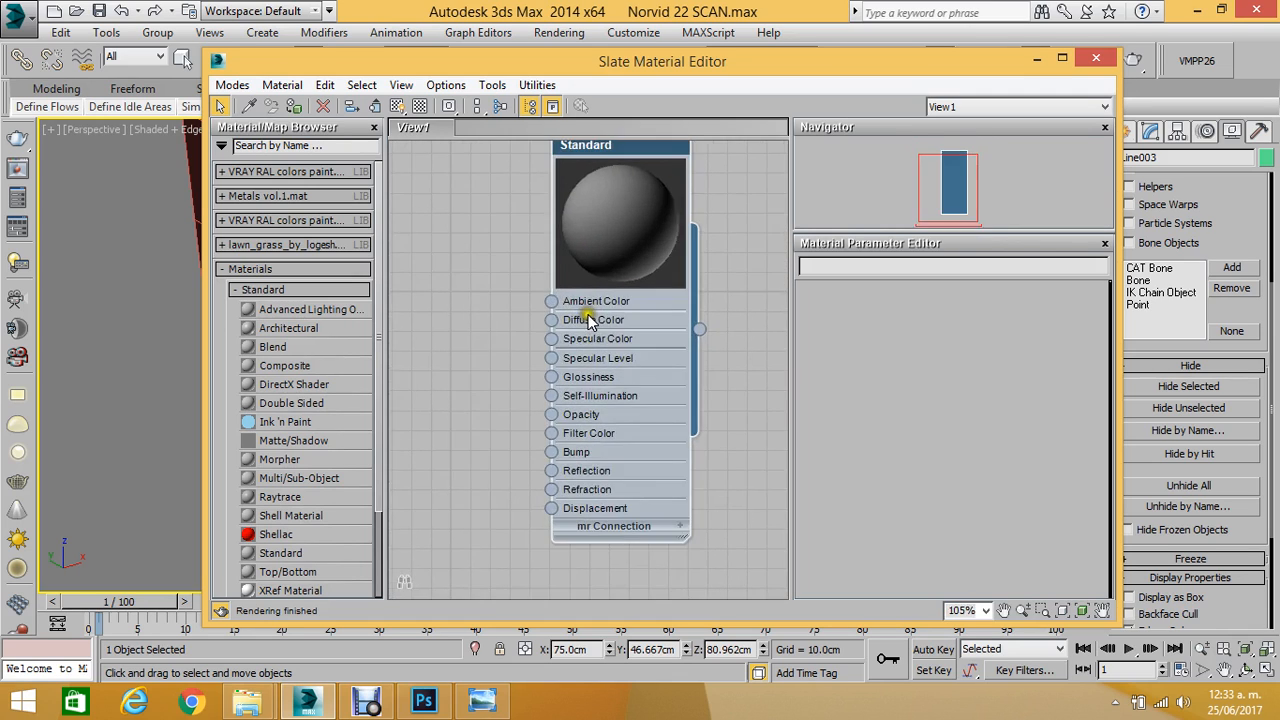
scroll(617, 370, up, 2)
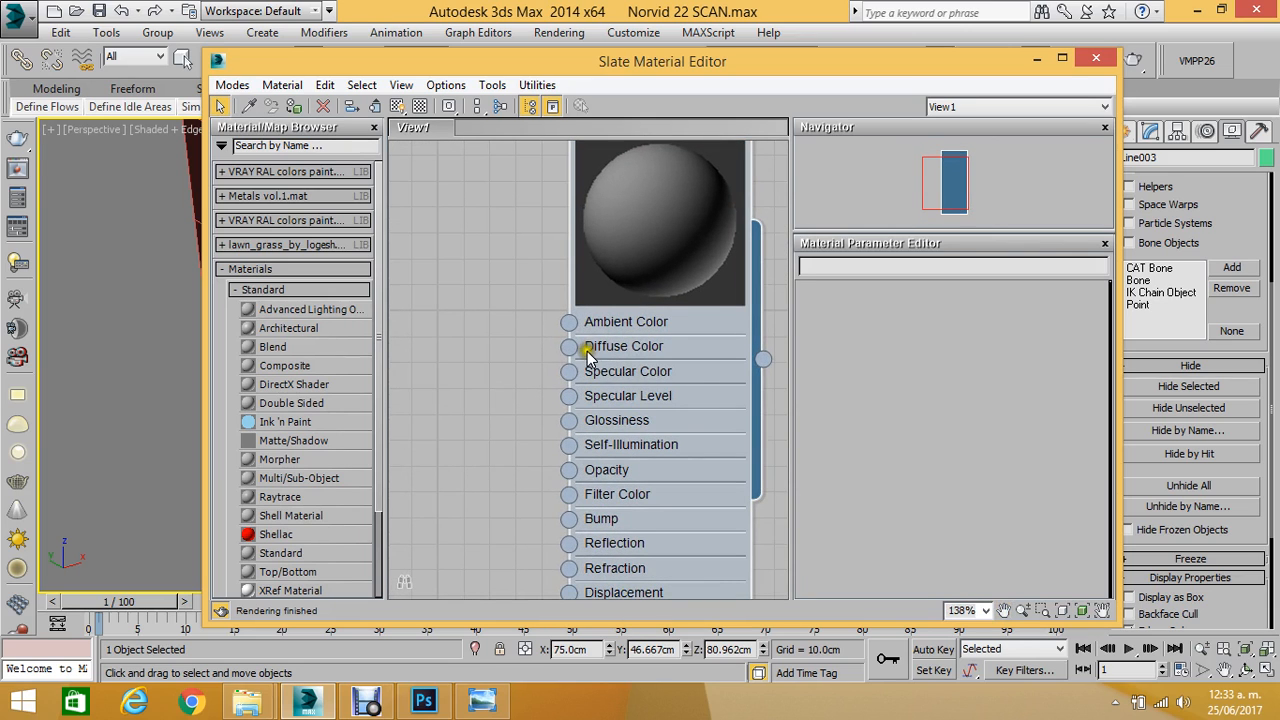
drag(570, 347, 446, 229)
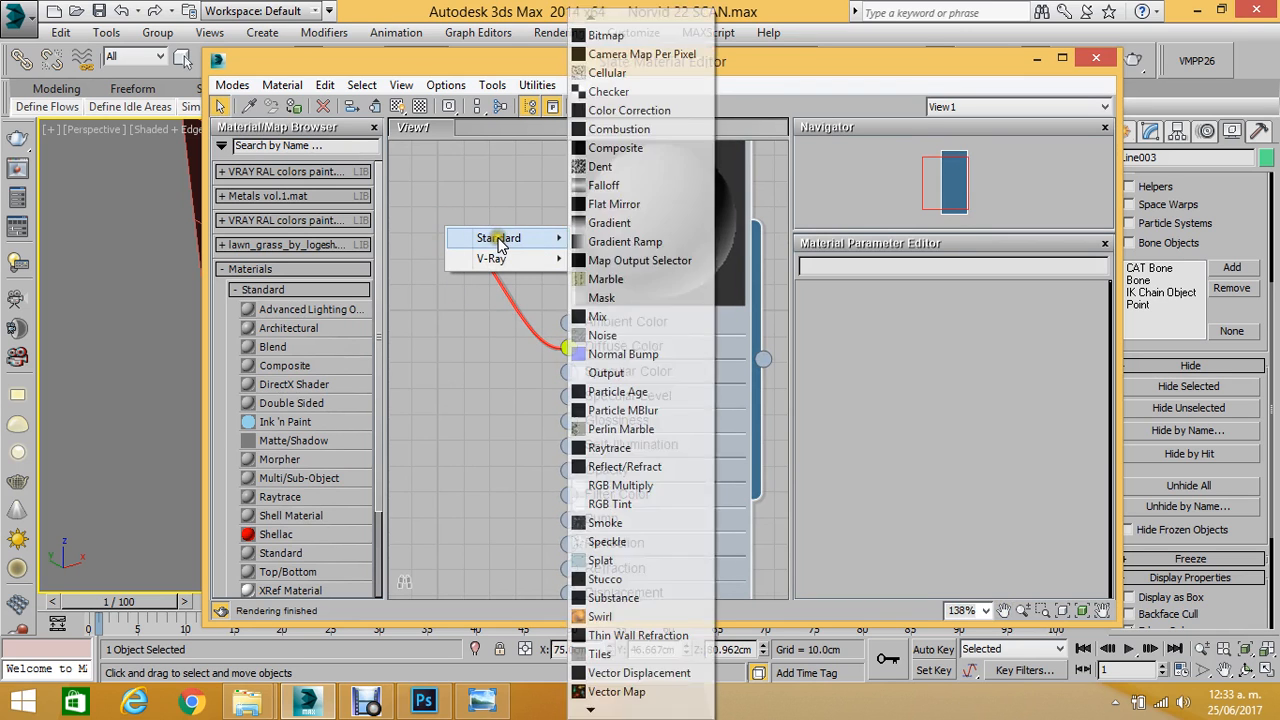
mouse_move(491, 262)
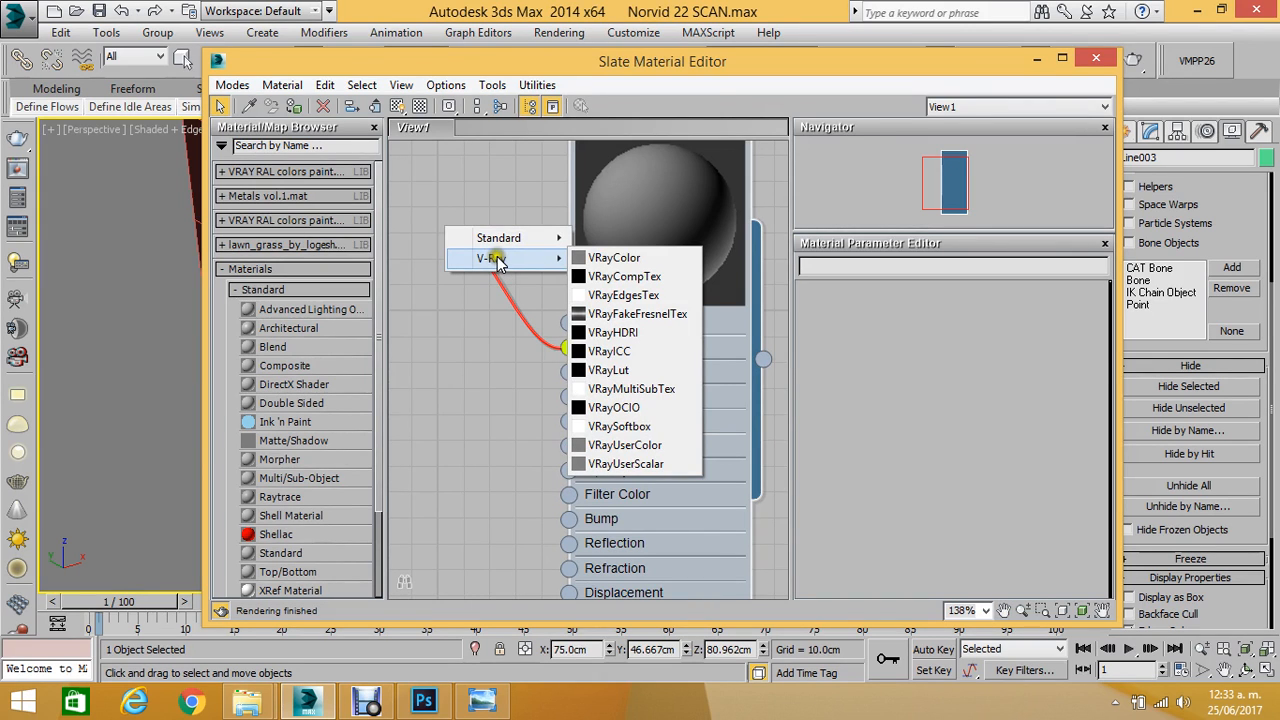
mouse_move(515, 243)
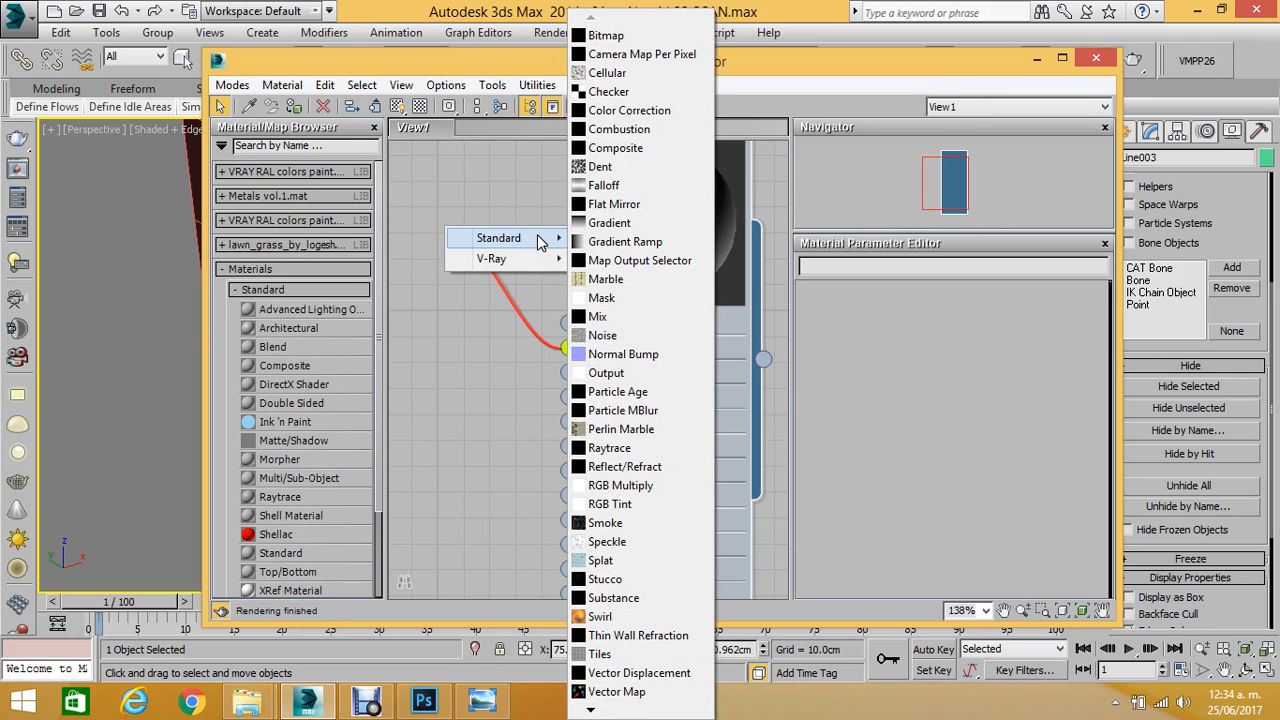
click(613, 39)
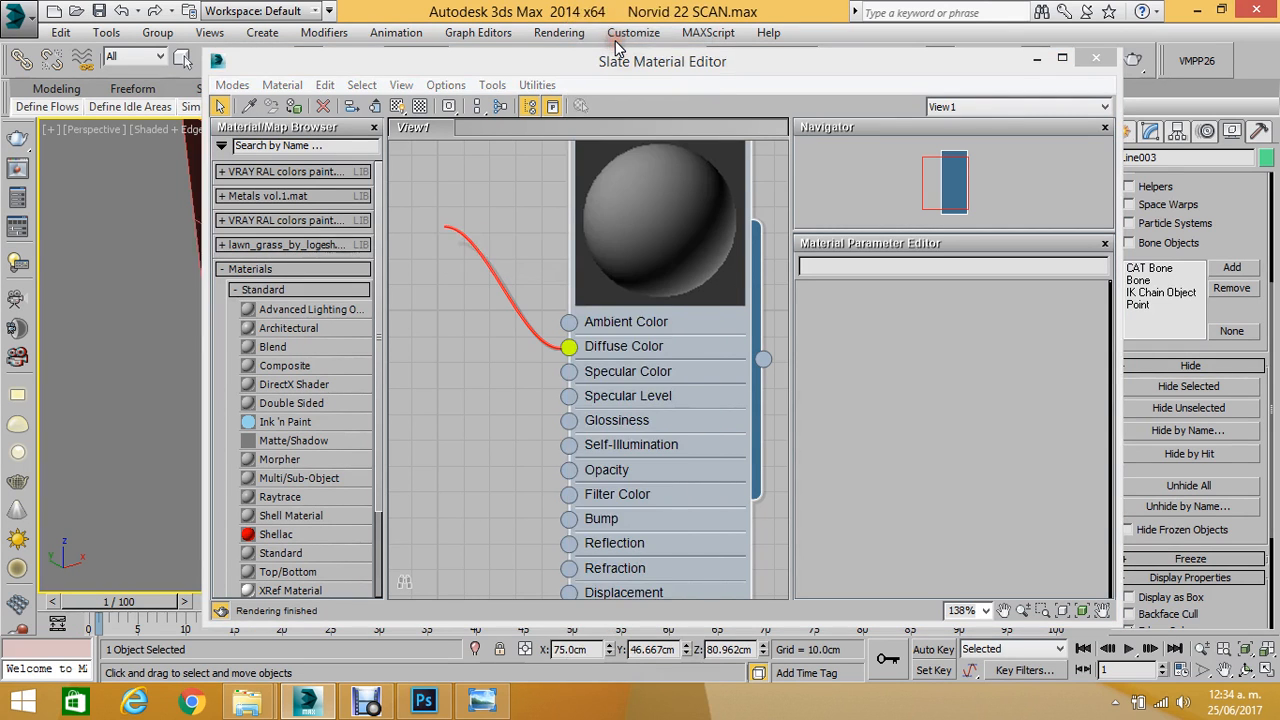
Load mpm_vol.02_p43_2_tabletop_walnut_dark_diff from the Von Haucke folder as the bitmap image.
drag(359, 22, 552, 44)
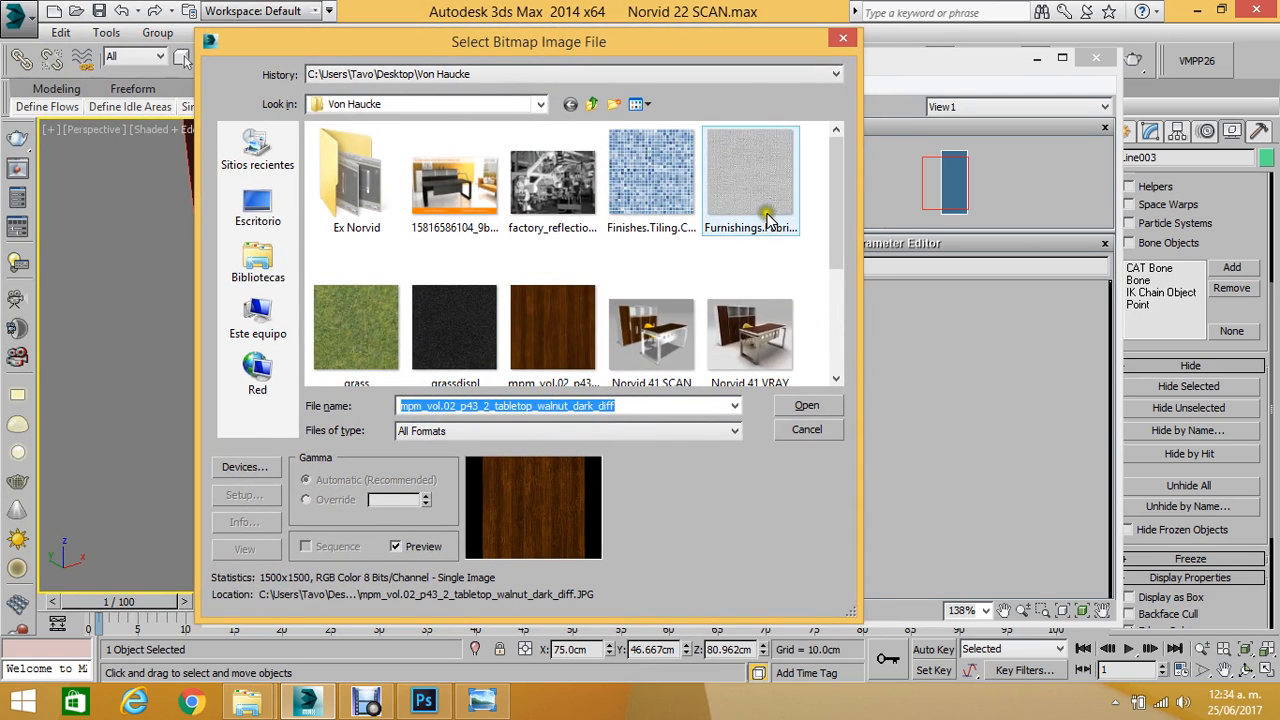
drag(838, 218, 838, 302)
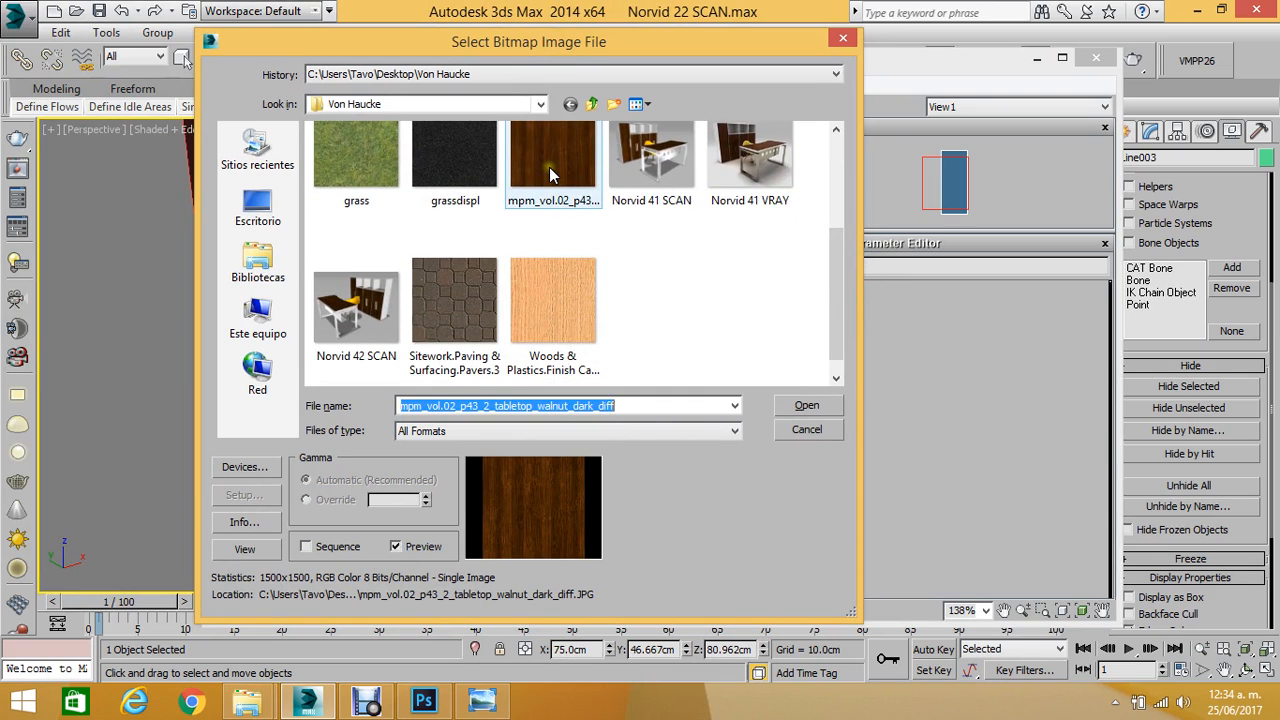
click(709, 300)
drag(830, 285, 822, 232)
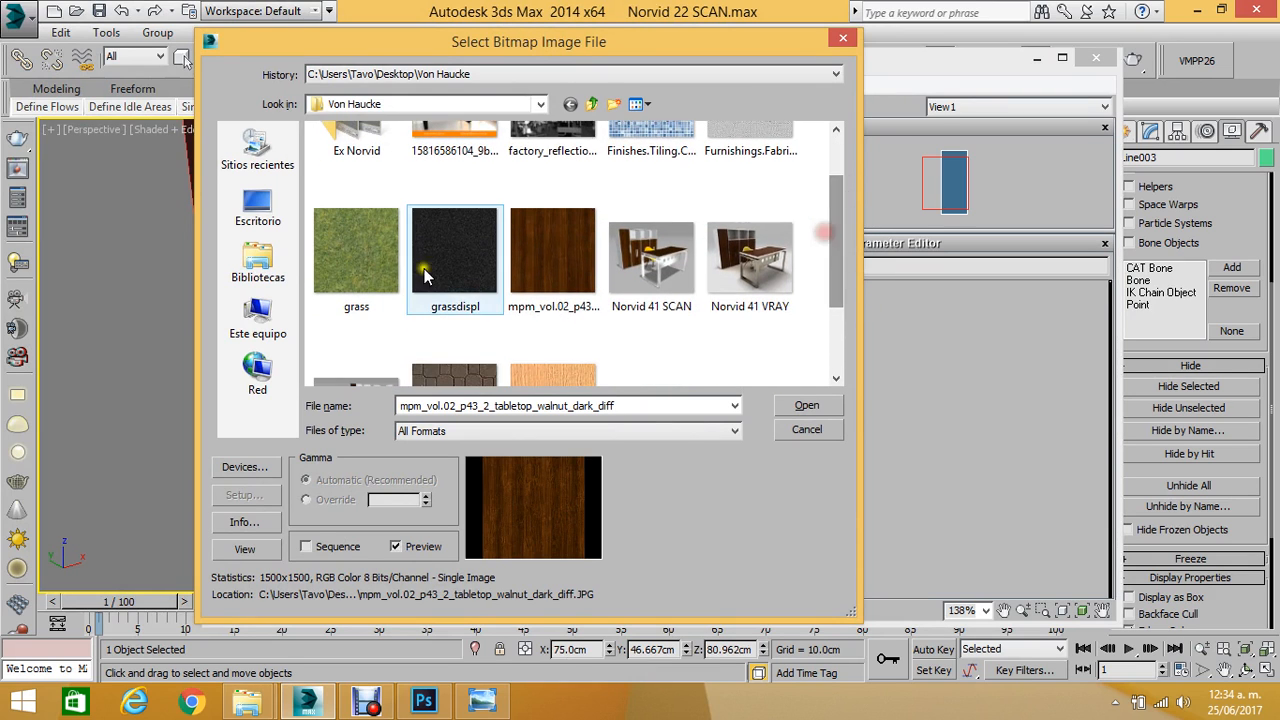
click(565, 243)
double_click(565, 248)
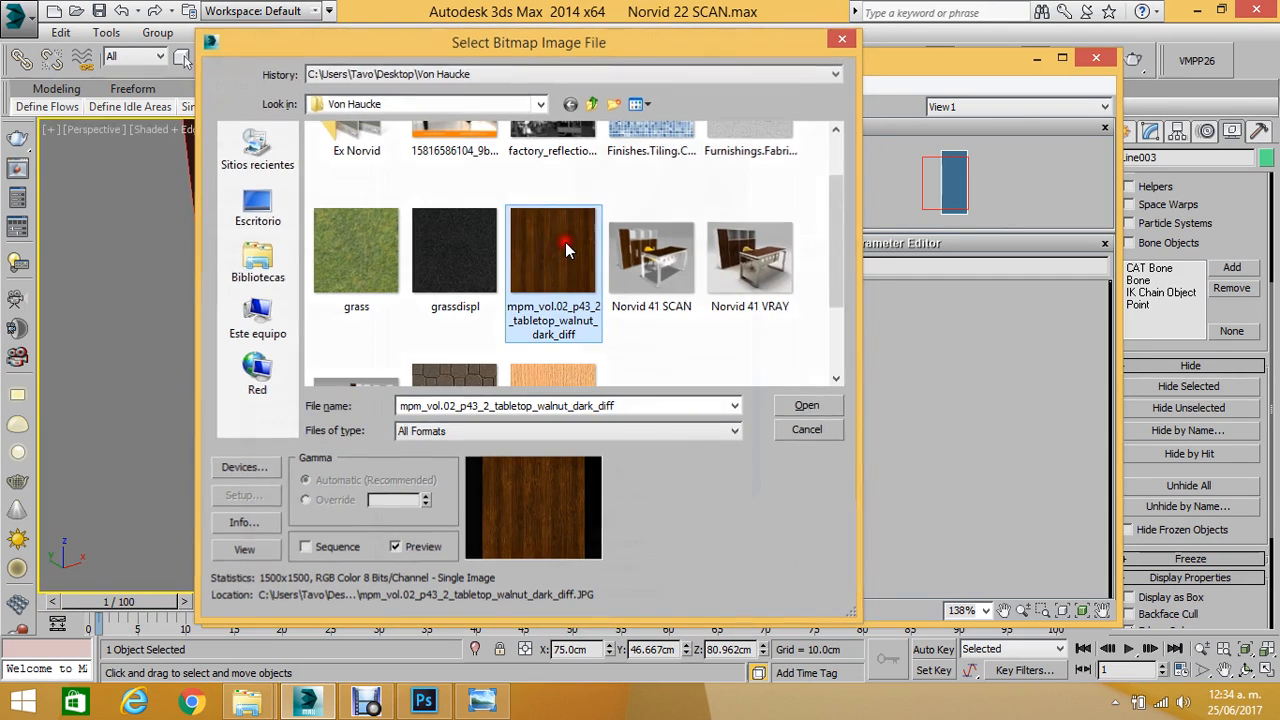
Reposition the editor window and move the material node away from the Bitmap node so the two are clearly spaced.
drag(530, 62, 376, 35)
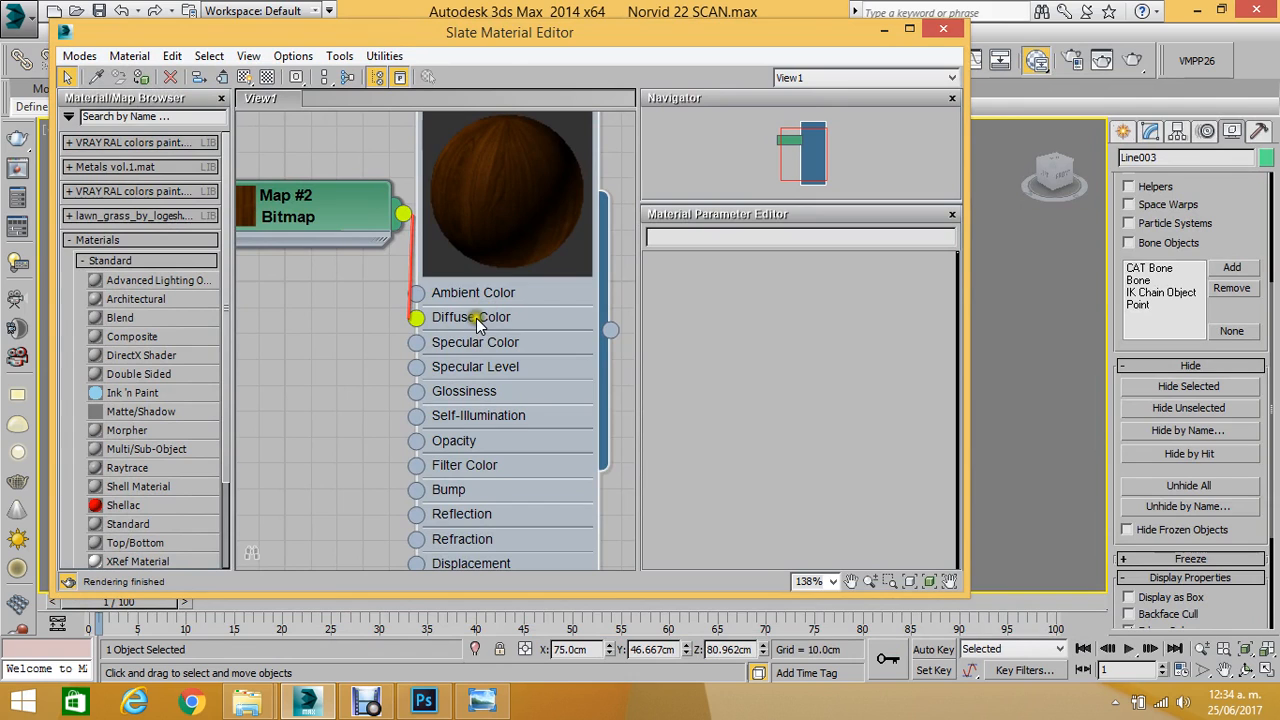
click(478, 322)
click(333, 214)
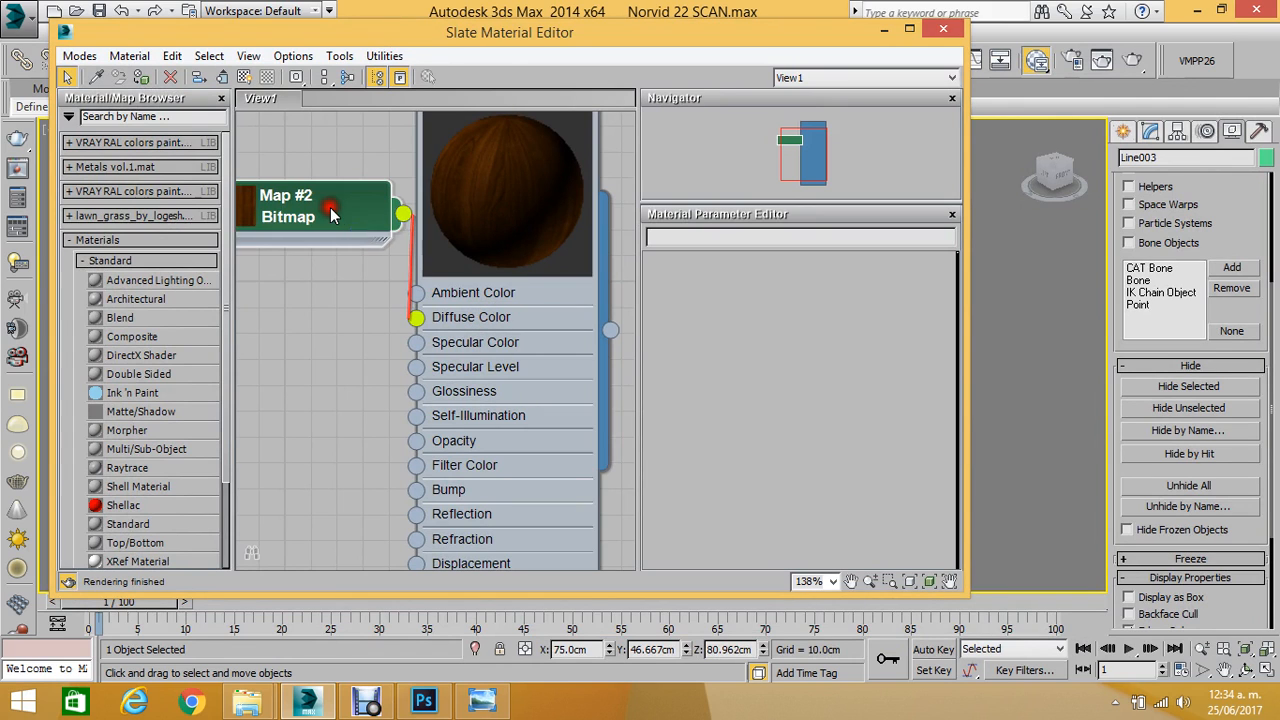
scroll(294, 355, down, 5)
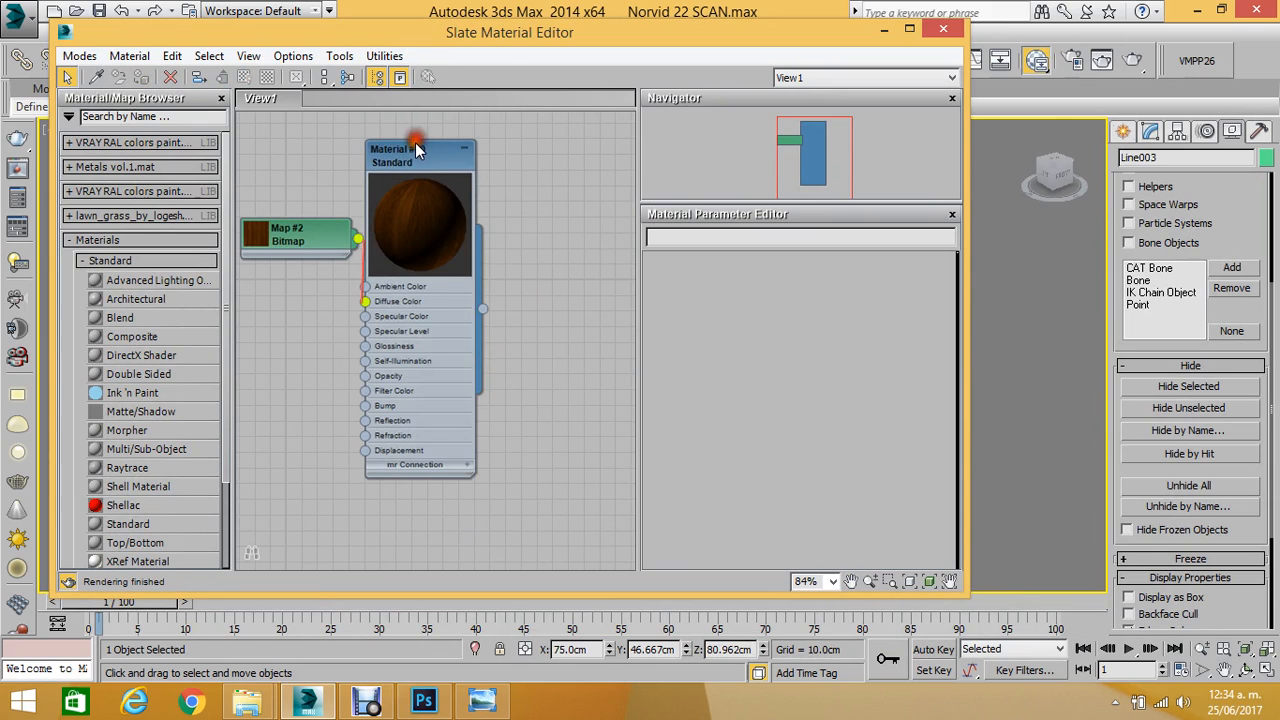
drag(415, 142, 500, 165)
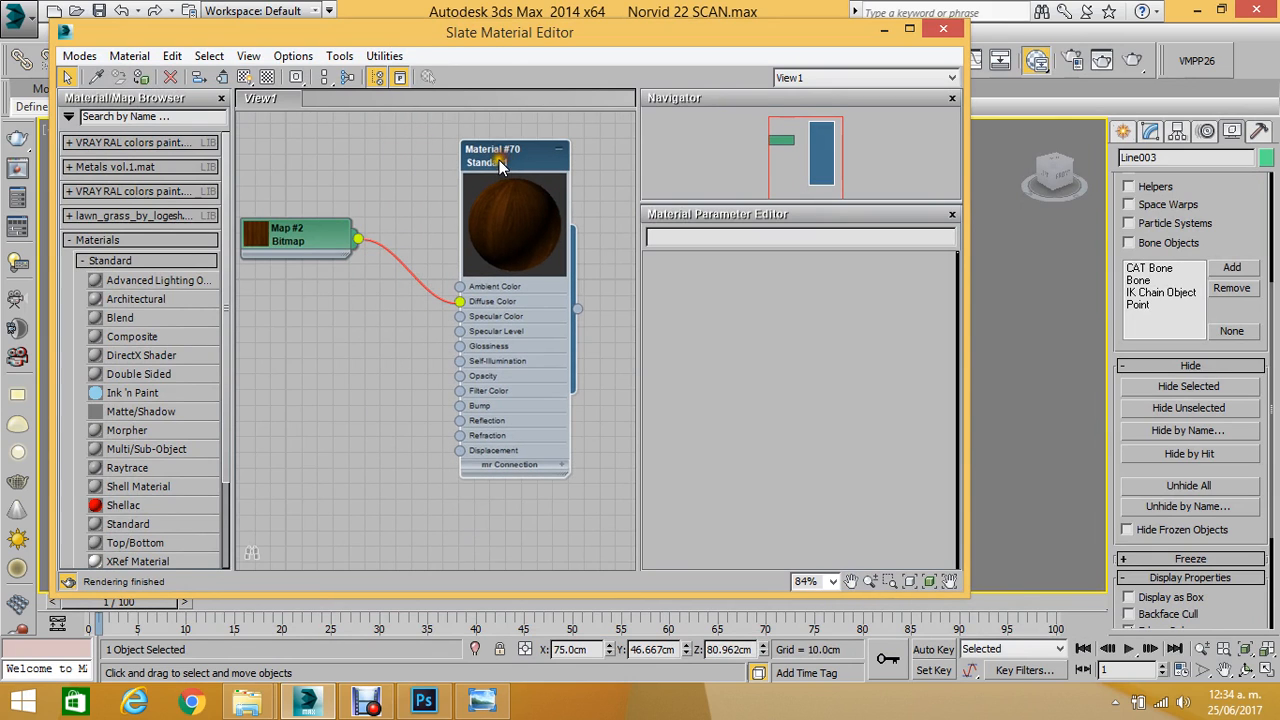
Set the wood material's Specular Level to 22 and Glossiness to 62, and show the checkered background in its preview.
double_click(500, 290)
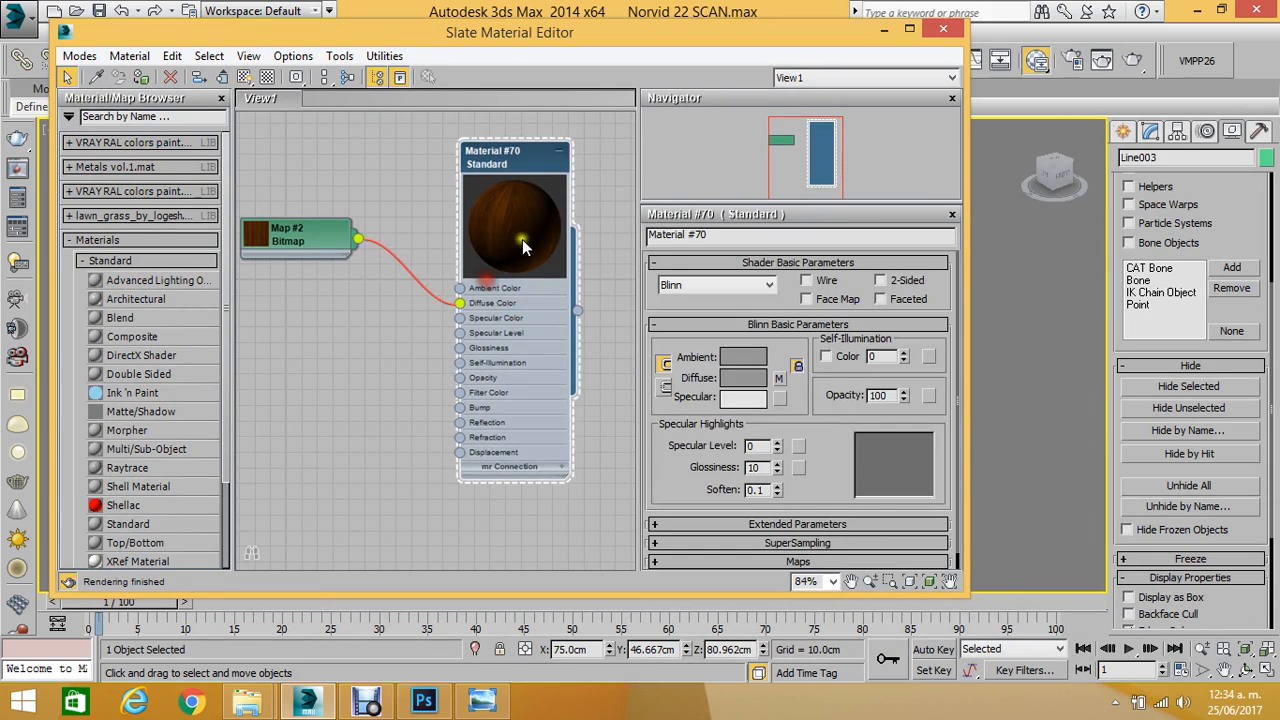
click(499, 303)
drag(778, 447, 767, 414)
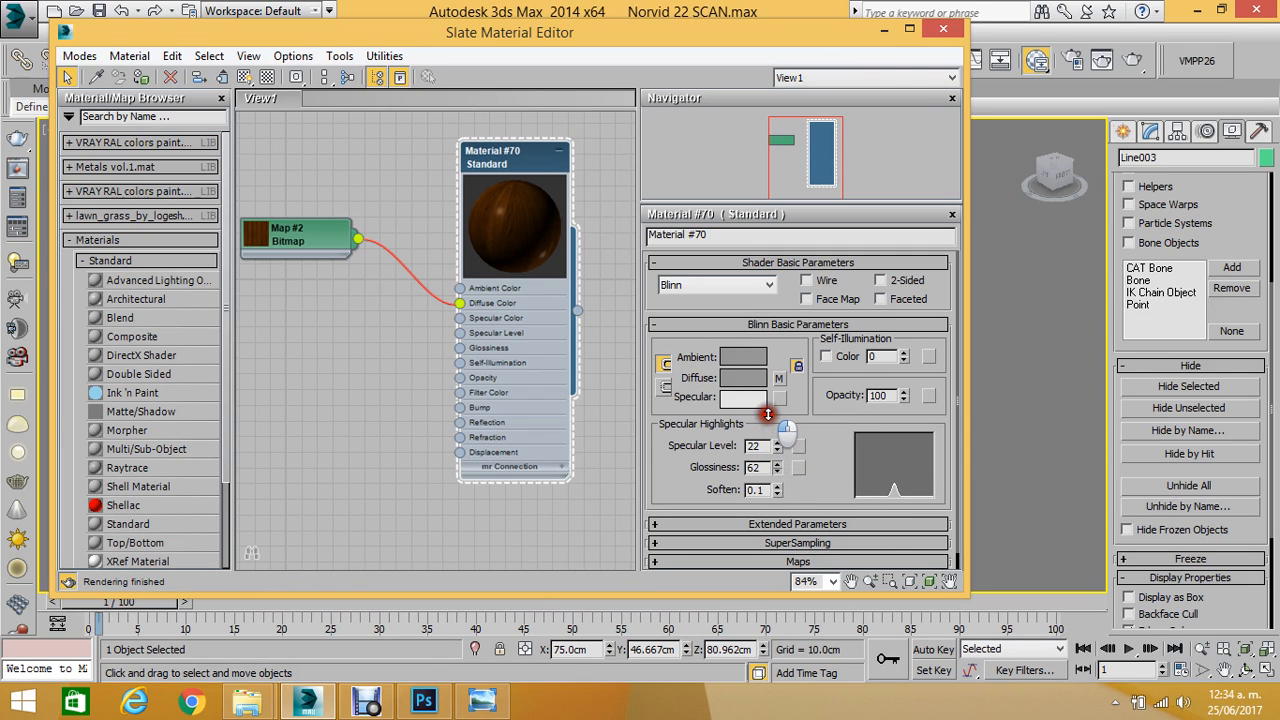
click(269, 79)
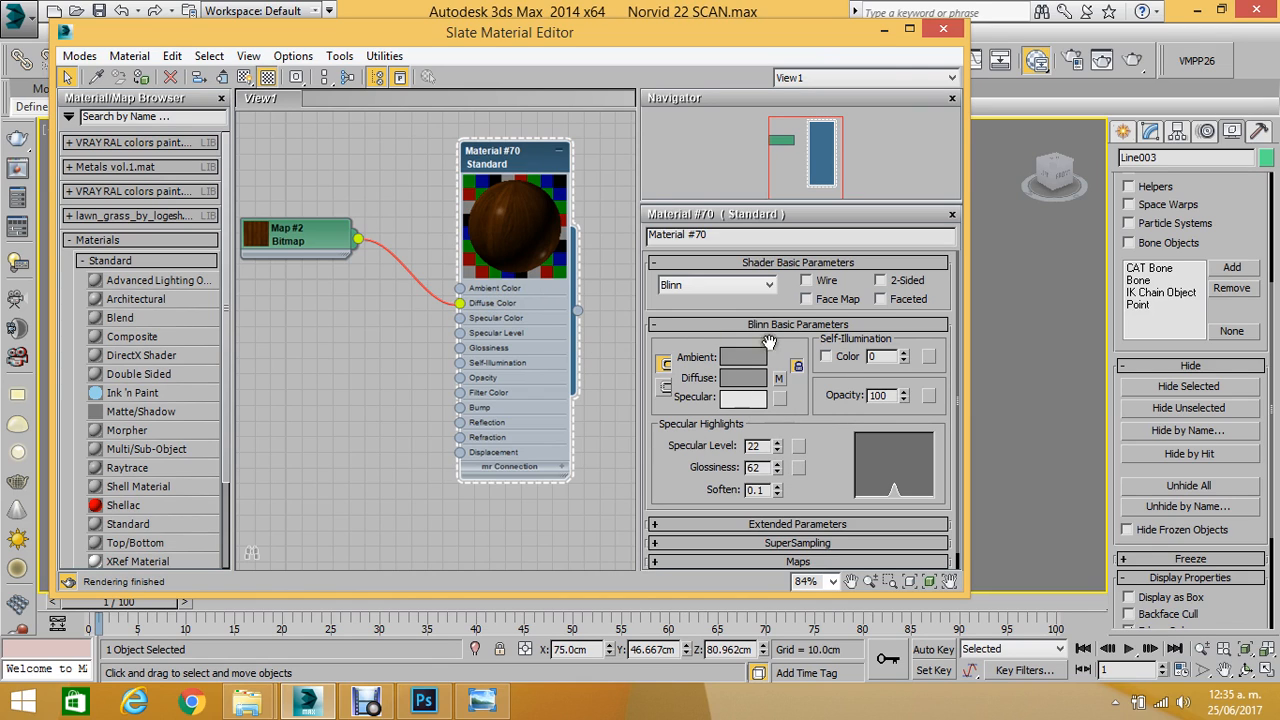
click(769, 285)
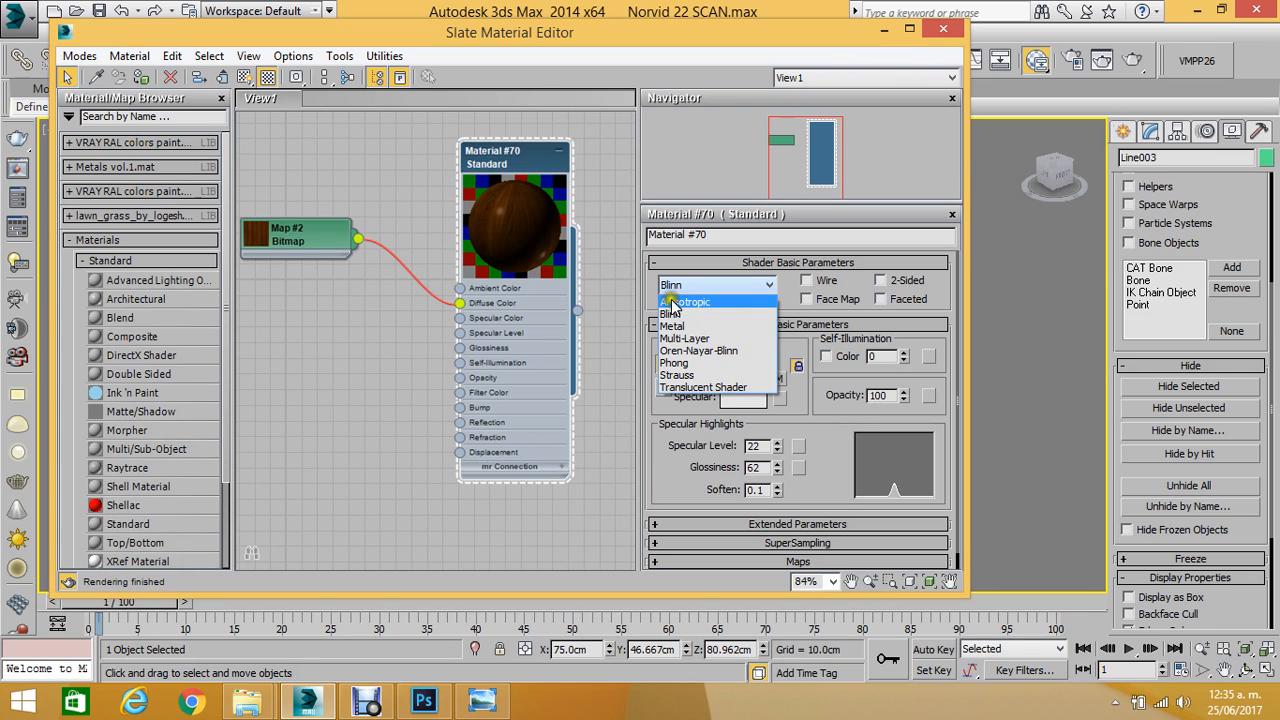
click(590, 283)
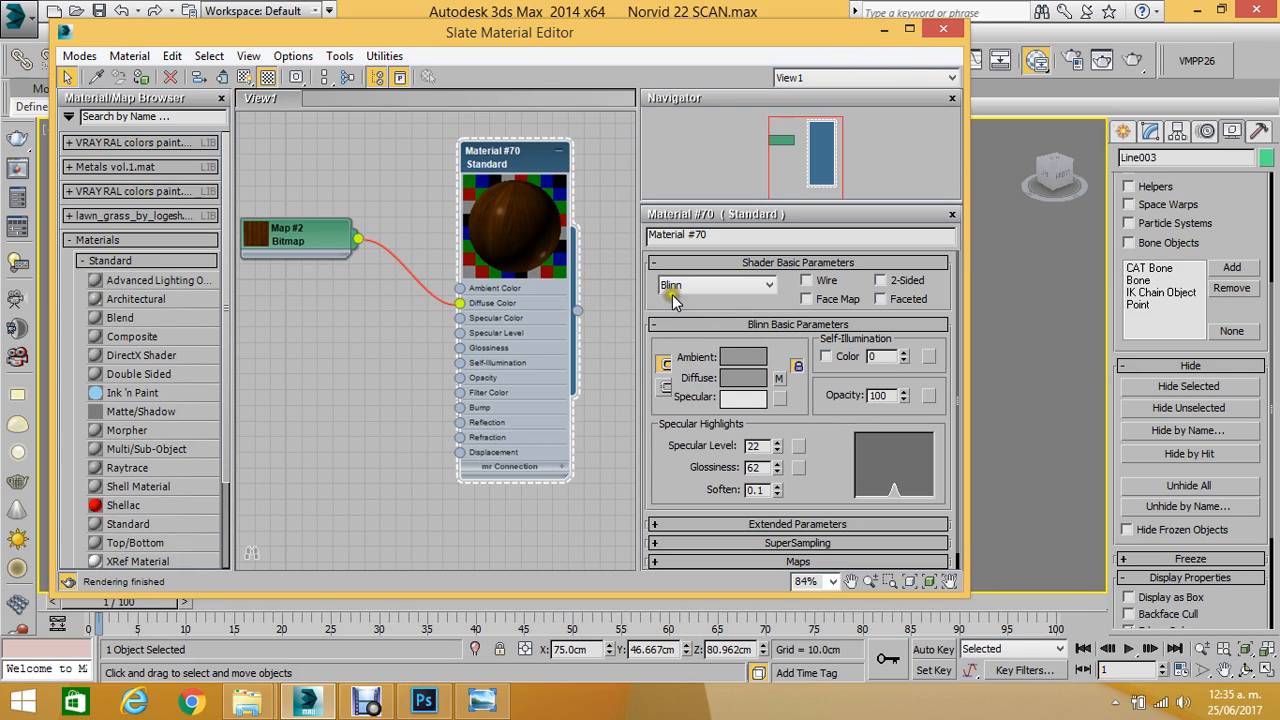
Add a second Standard material to the node view, place it clear of the wood material, and enlarge its preview.
scroll(360, 313, down, 6)
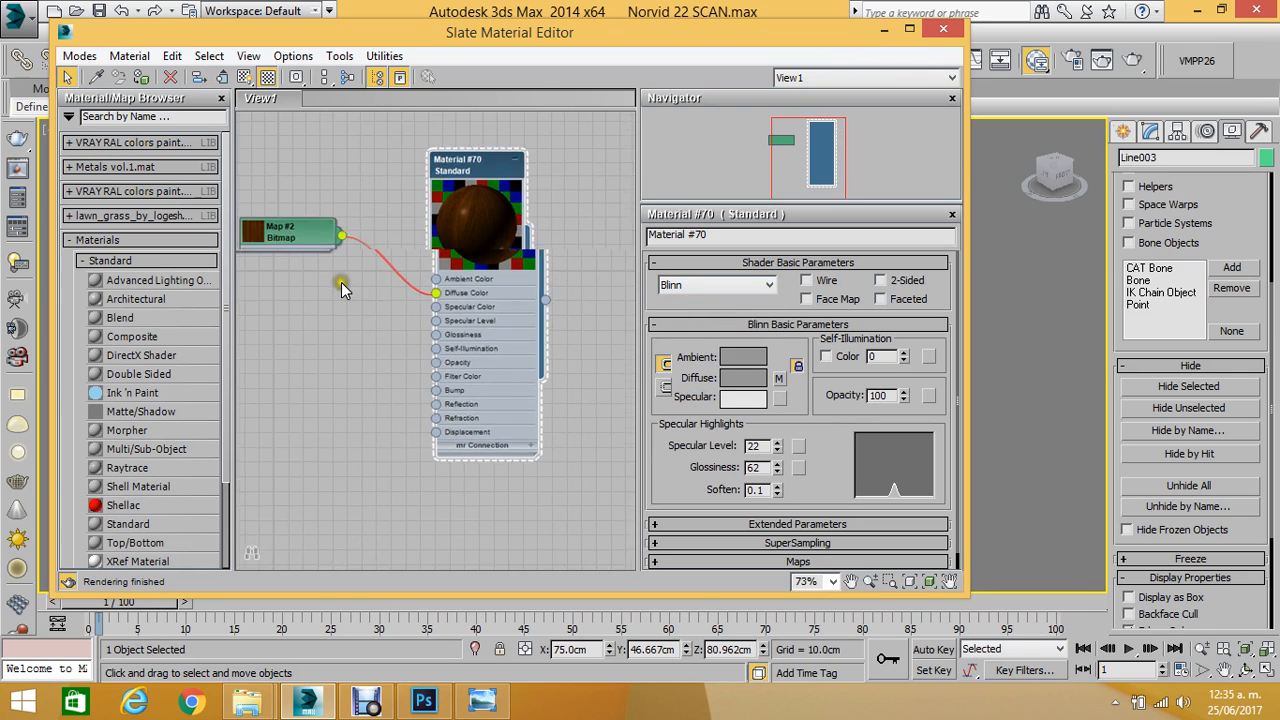
scroll(485, 250, up, 4)
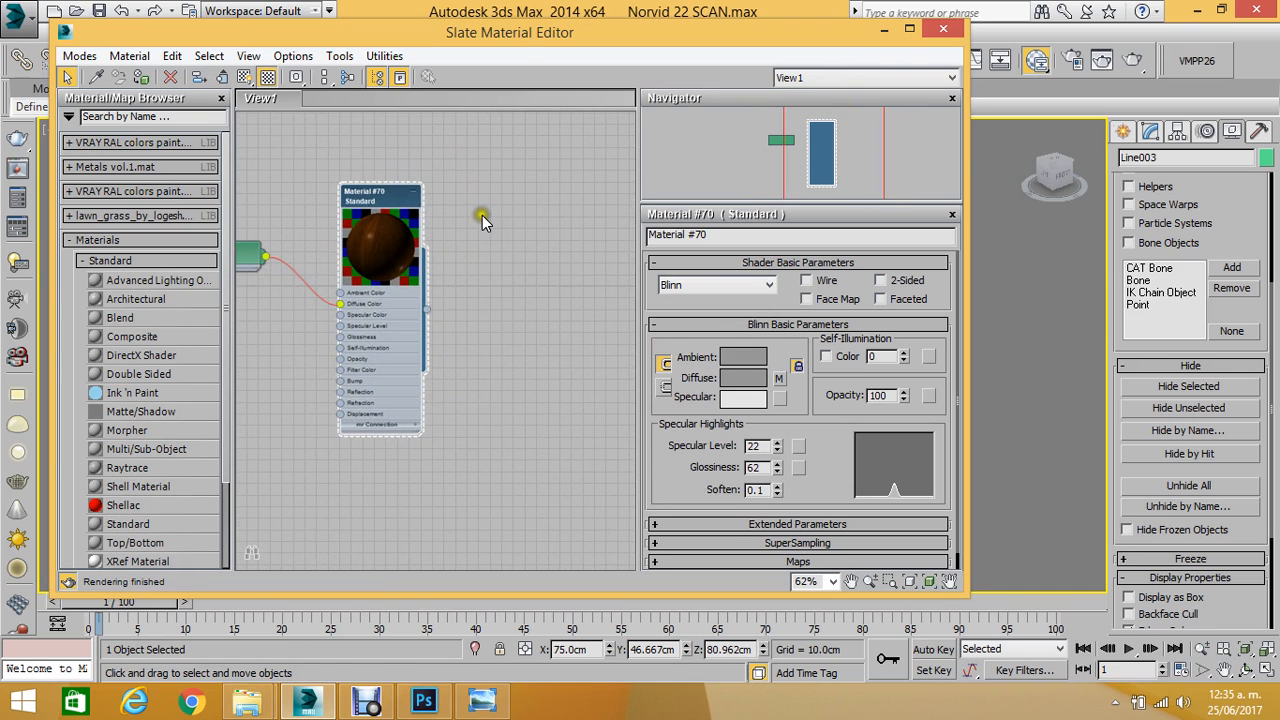
right_click(482, 215)
mouse_move(538, 230)
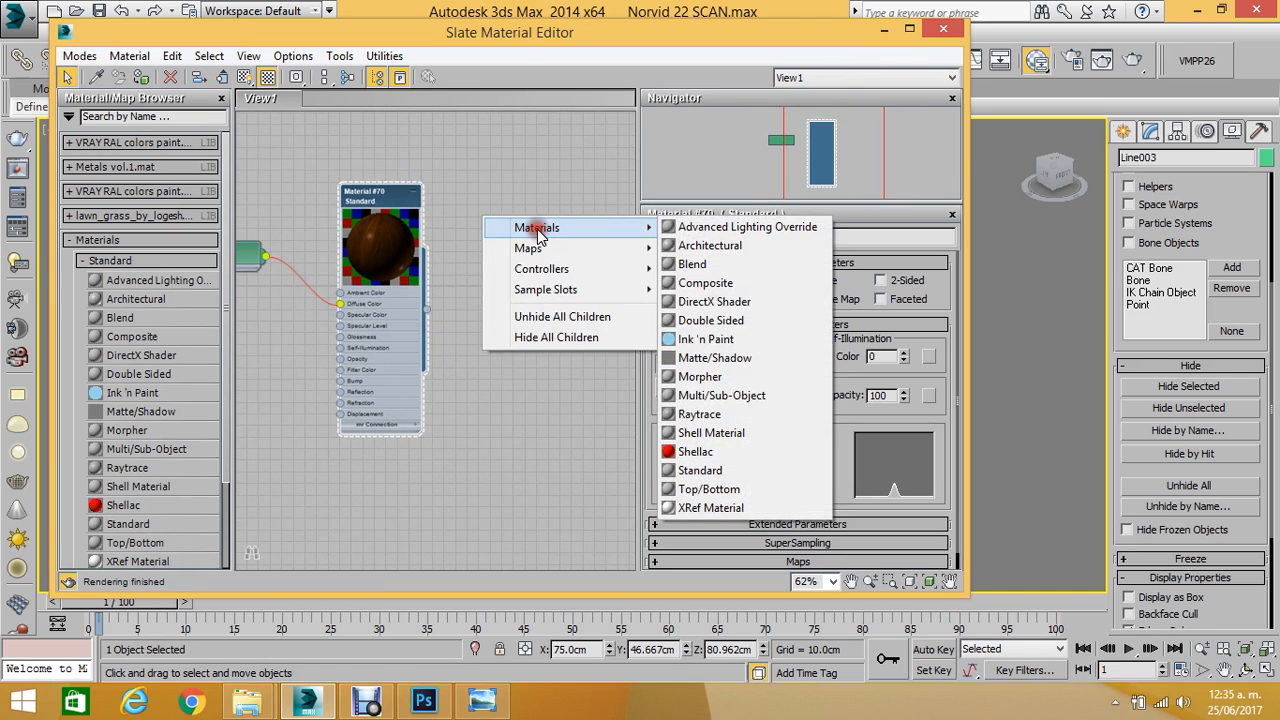
click(700, 470)
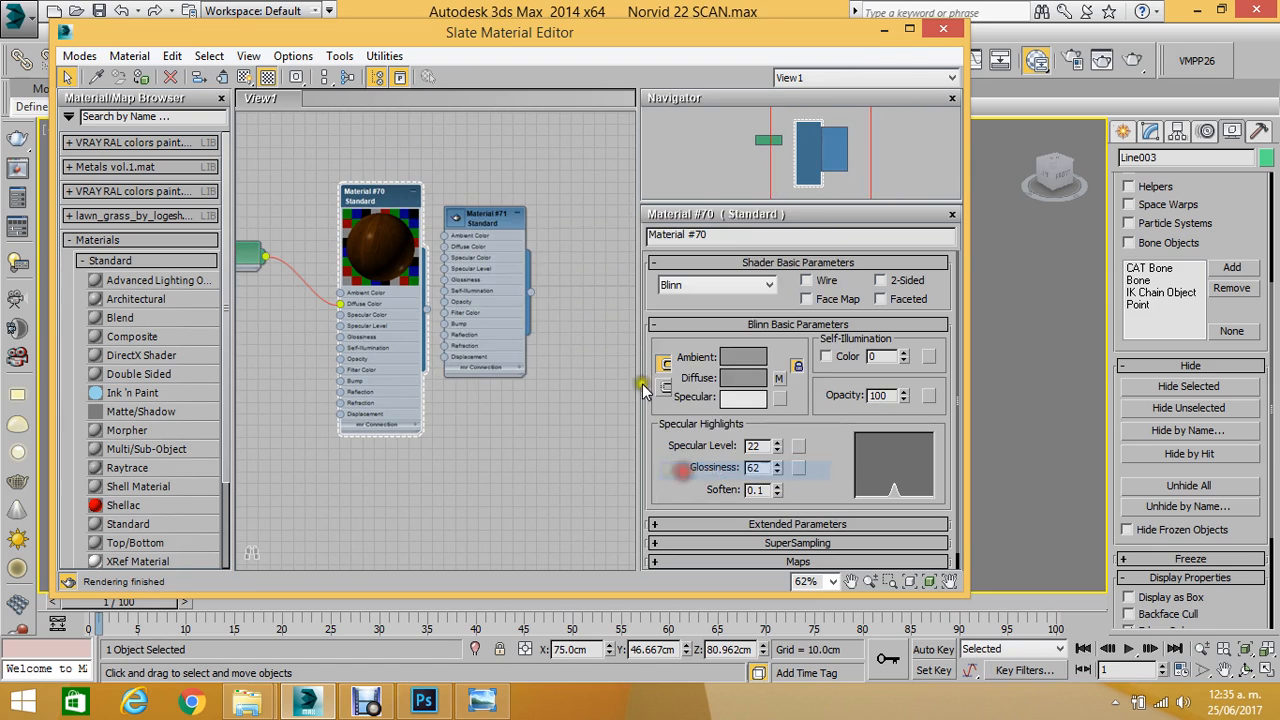
drag(487, 222, 530, 206)
scroll(520, 300, up, 5)
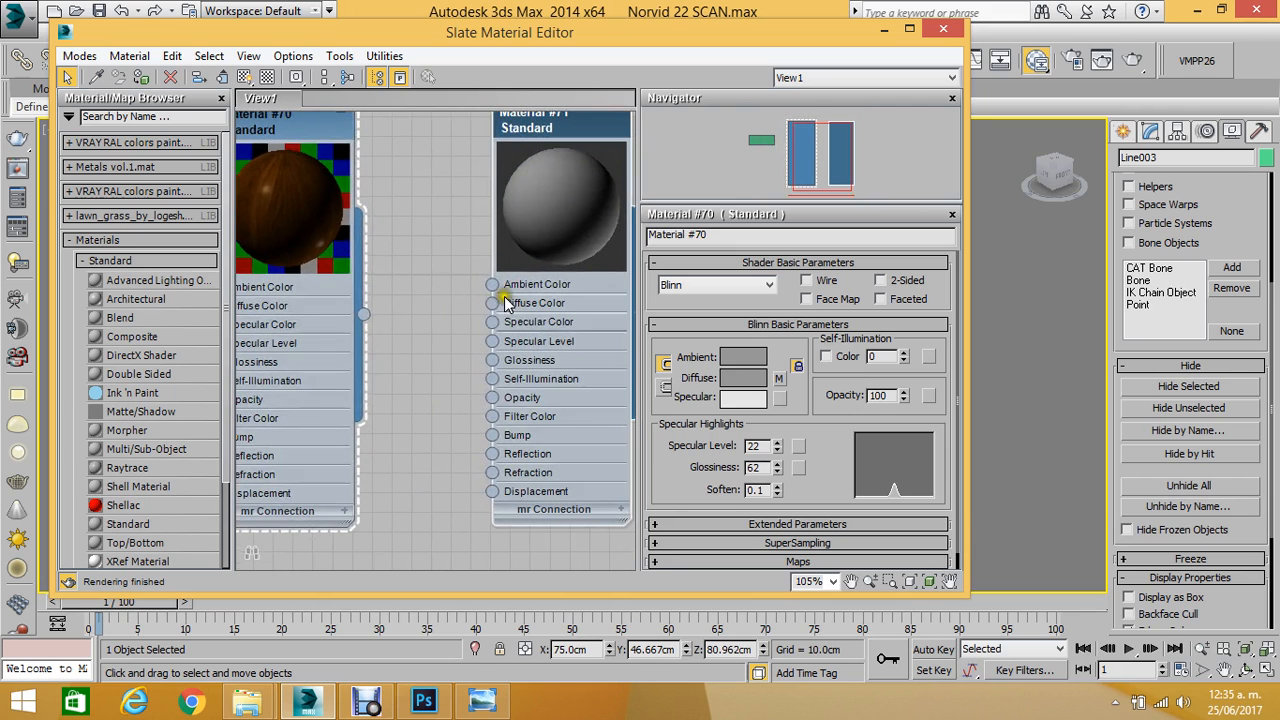
drag(493, 303, 423, 235)
drag(415, 229, 417, 232)
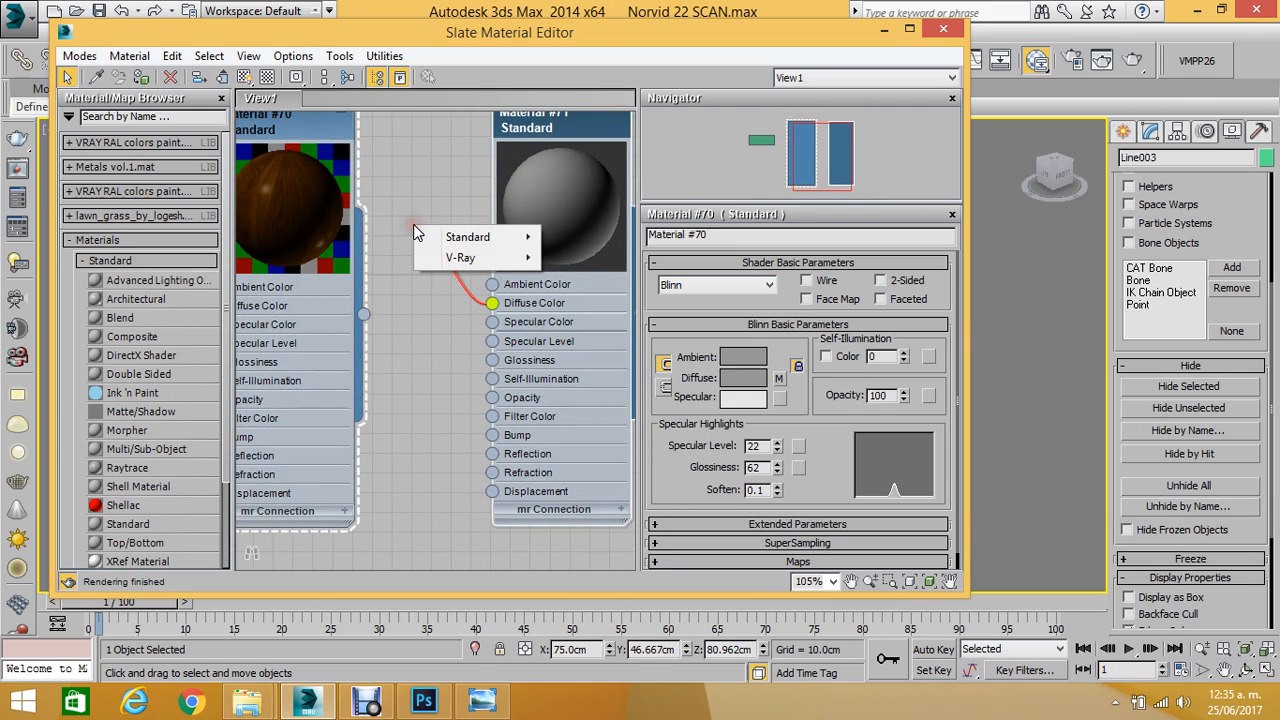
click(404, 258)
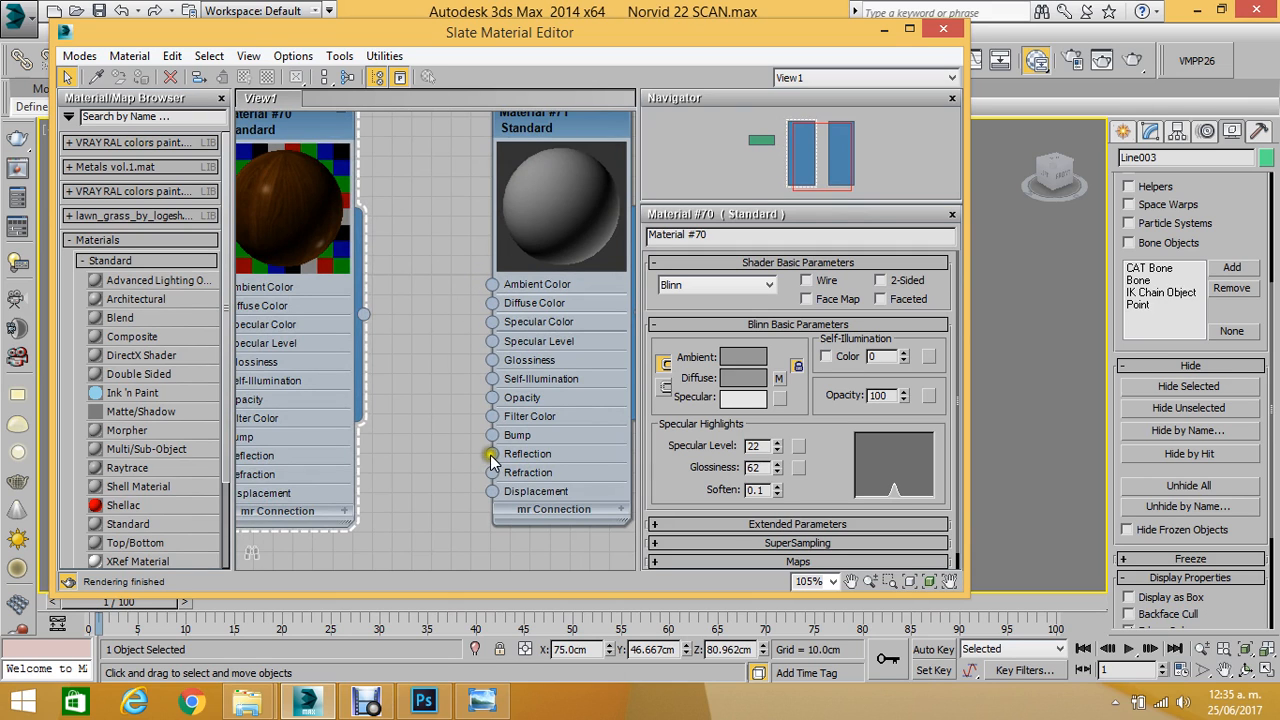
Attach a standard Bitmap map to the second material's Reflection input, using the image factory_reflection_bw1 from the Von Haucke folder.
drag(491, 455, 434, 282)
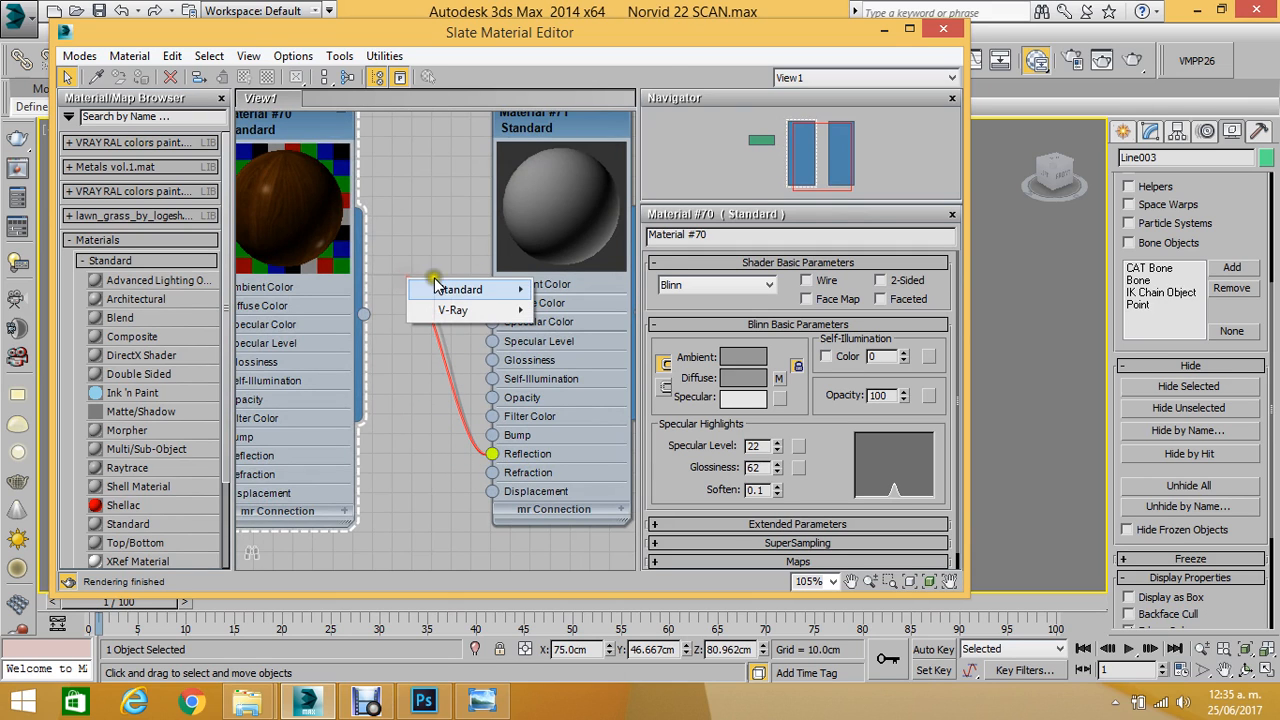
mouse_move(486, 291)
click(570, 36)
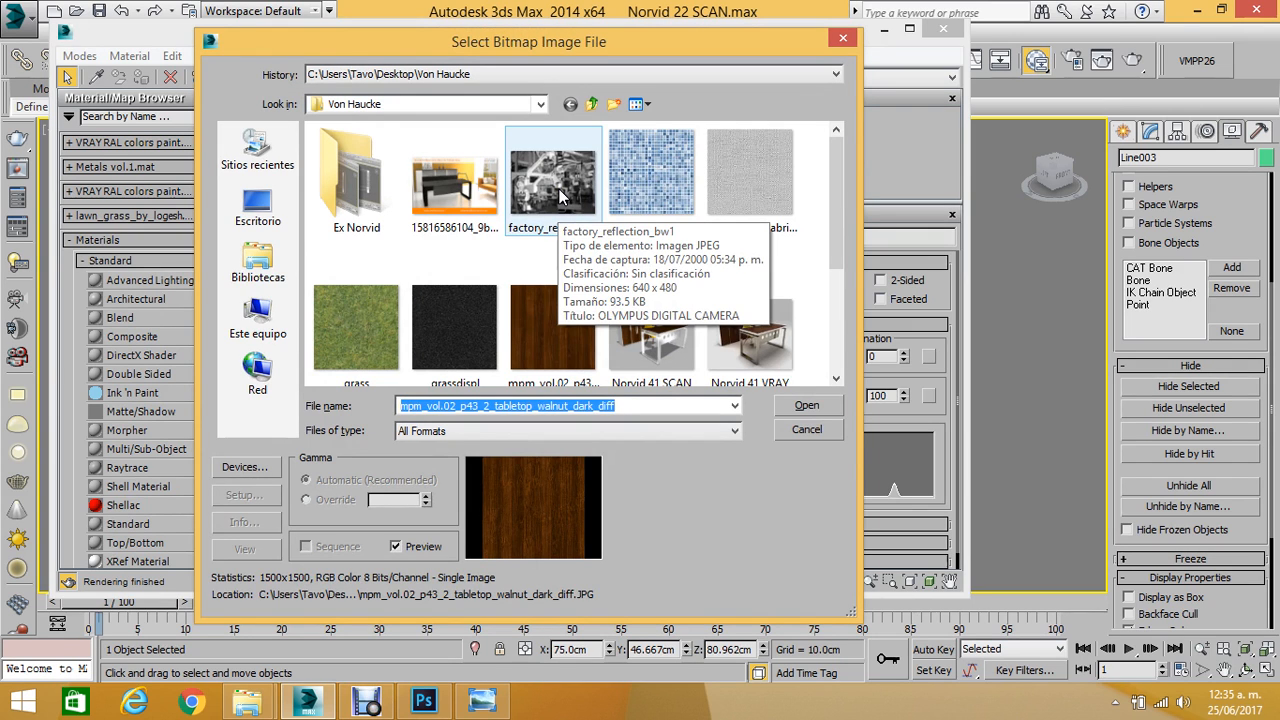
double_click(558, 192)
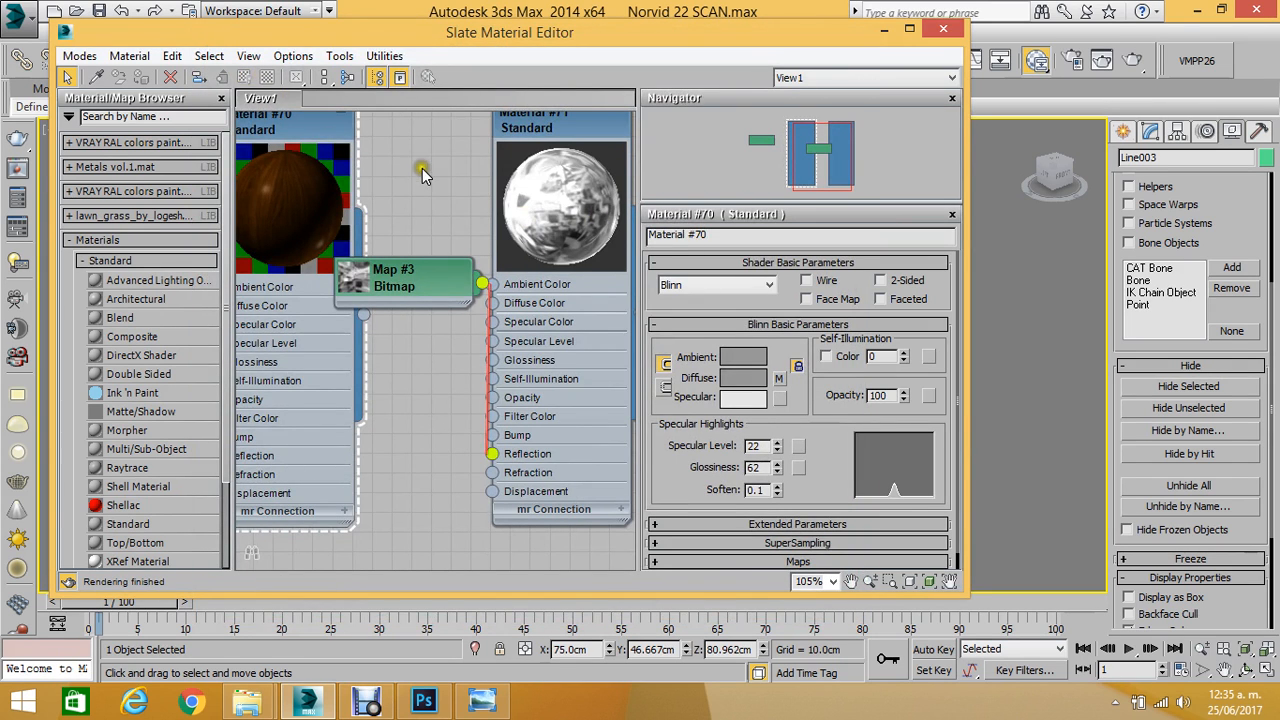
Select the reflective material, move its node slightly lower, and show the checkered background in its preview.
click(578, 128)
drag(578, 128, 576, 147)
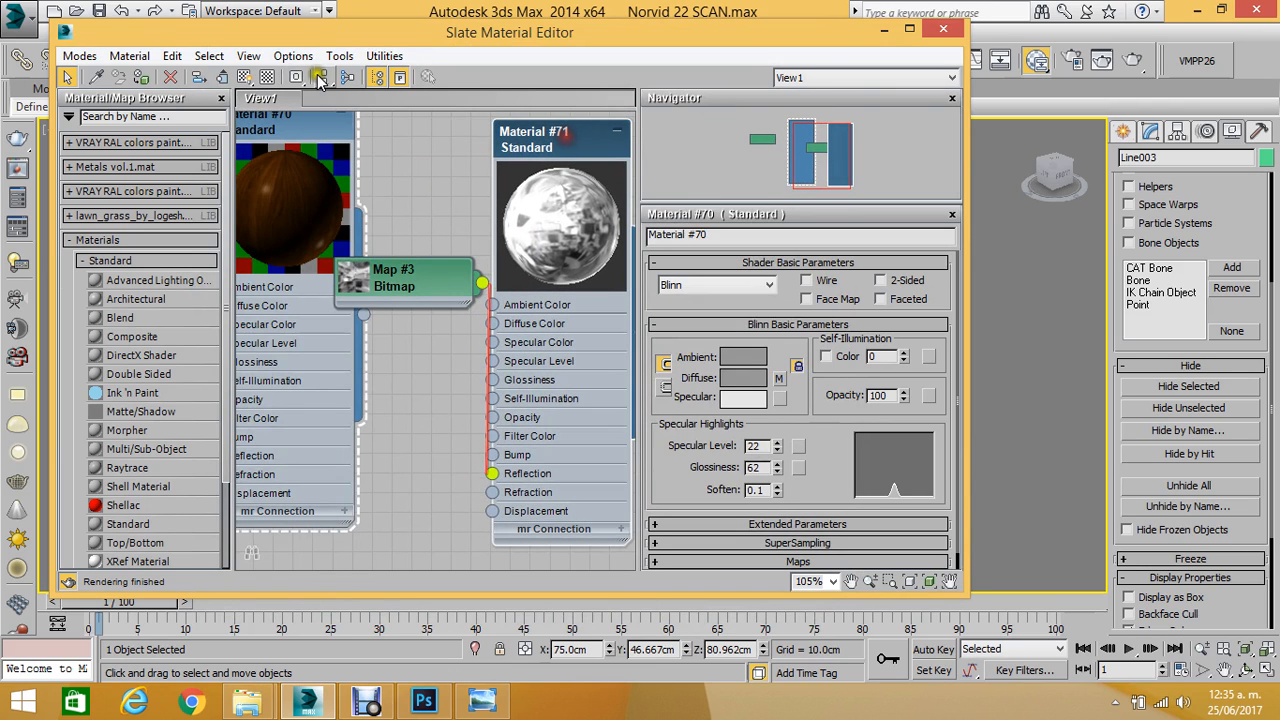
click(268, 77)
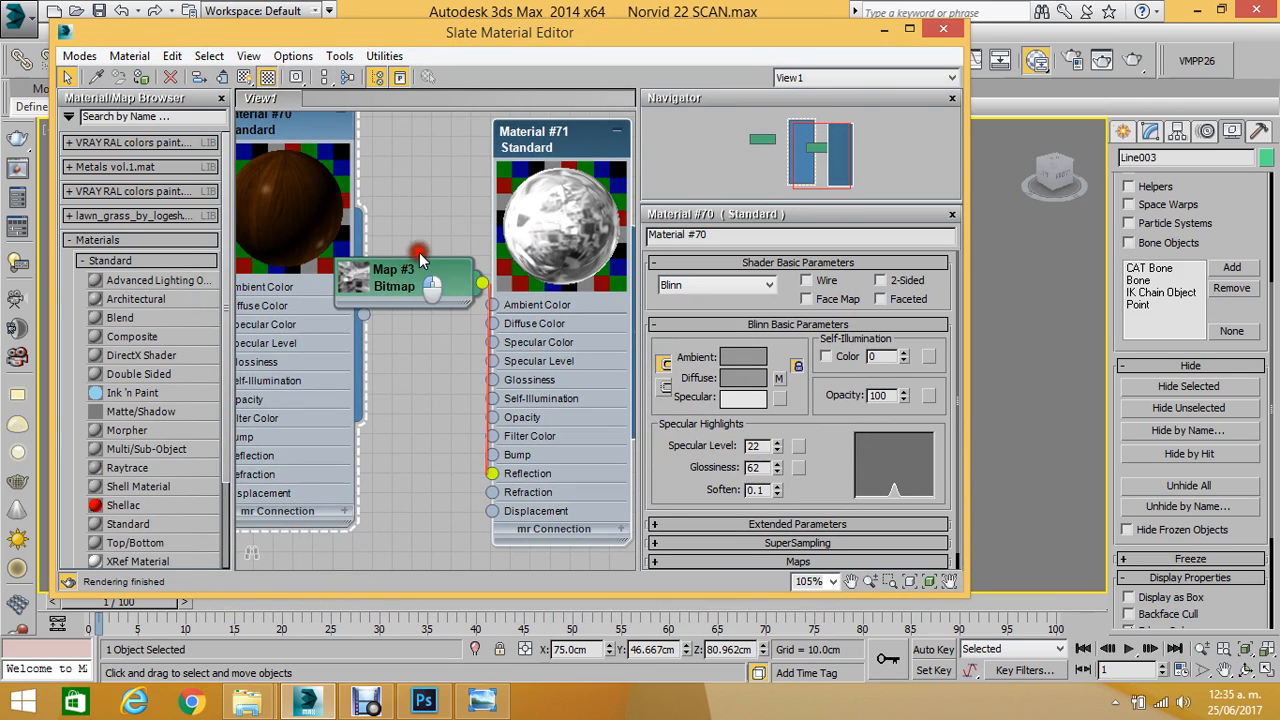
Space out the reflective material and its reflection Bitmap node so the map sits clearly between the two materials.
drag(405, 276, 425, 197)
scroll(460, 160, down, 4)
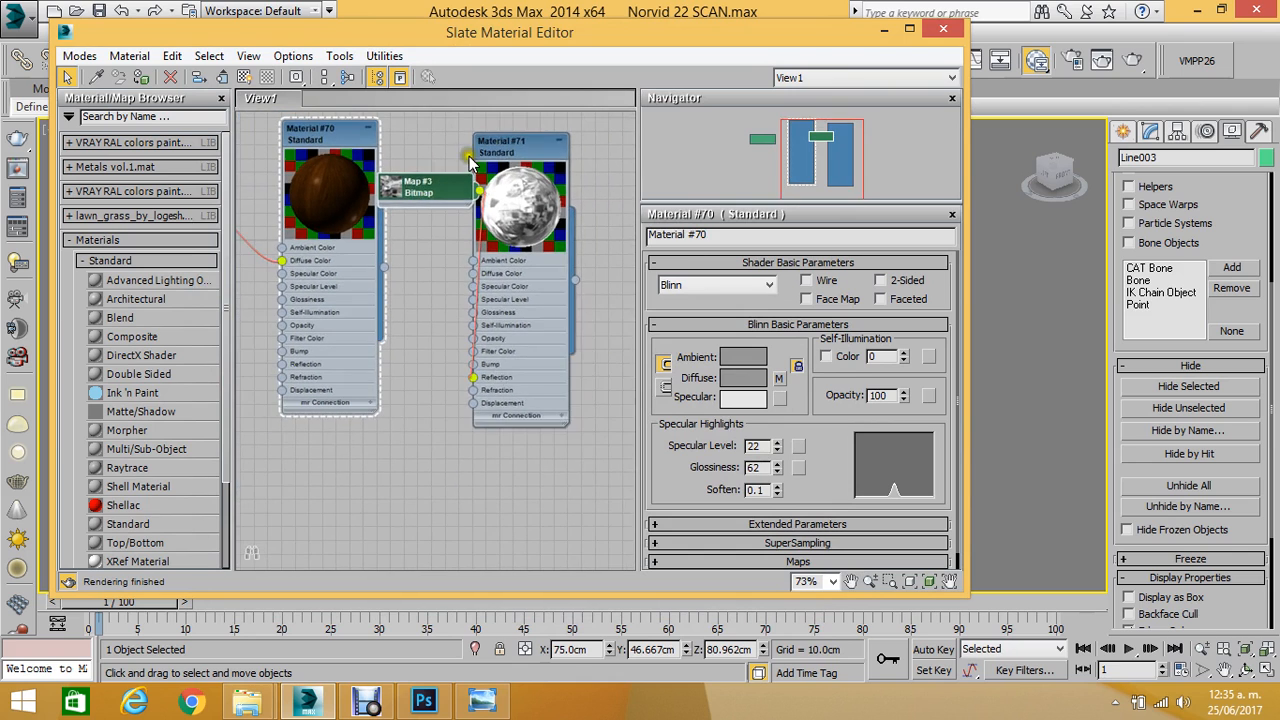
drag(506, 142, 548, 138)
drag(452, 182, 465, 172)
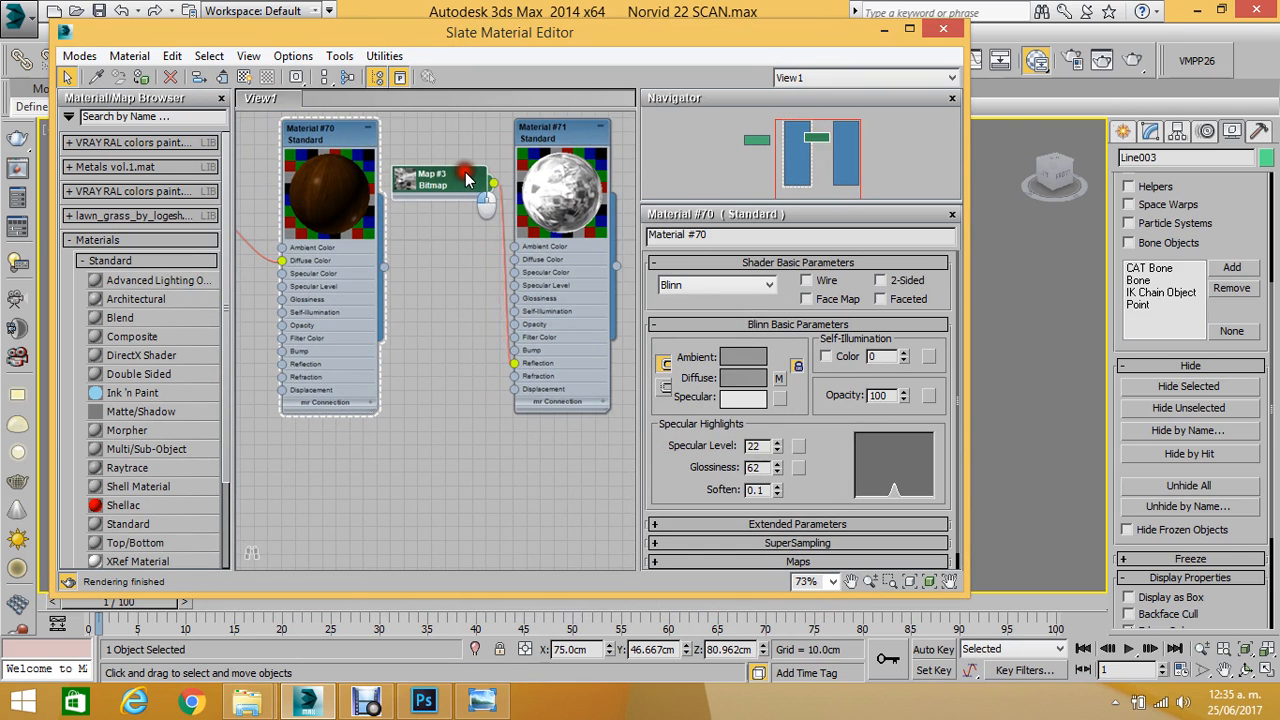
Add a third Standard material to the node view and place it well beyond the reflective material.
scroll(438, 248, down, 3)
scroll(440, 248, down, 2)
scroll(470, 260, up, 1)
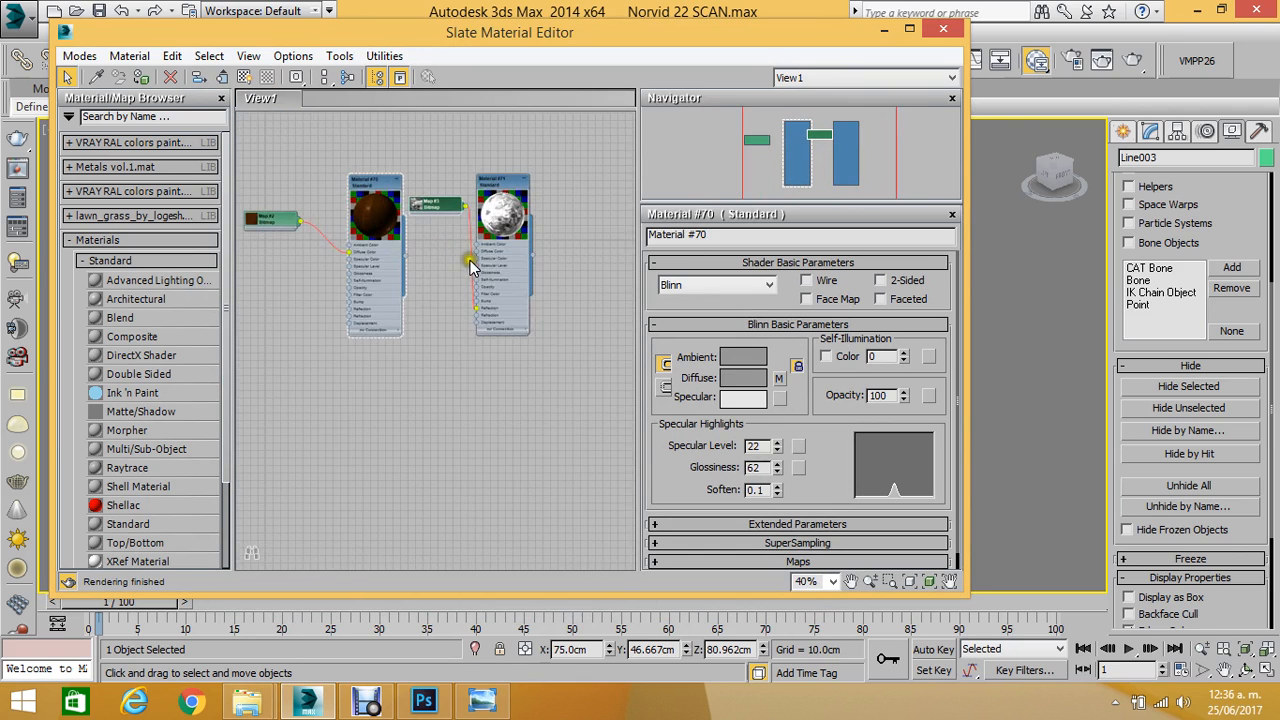
middle_drag(434, 262, 317, 277)
scroll(418, 232, up, 2)
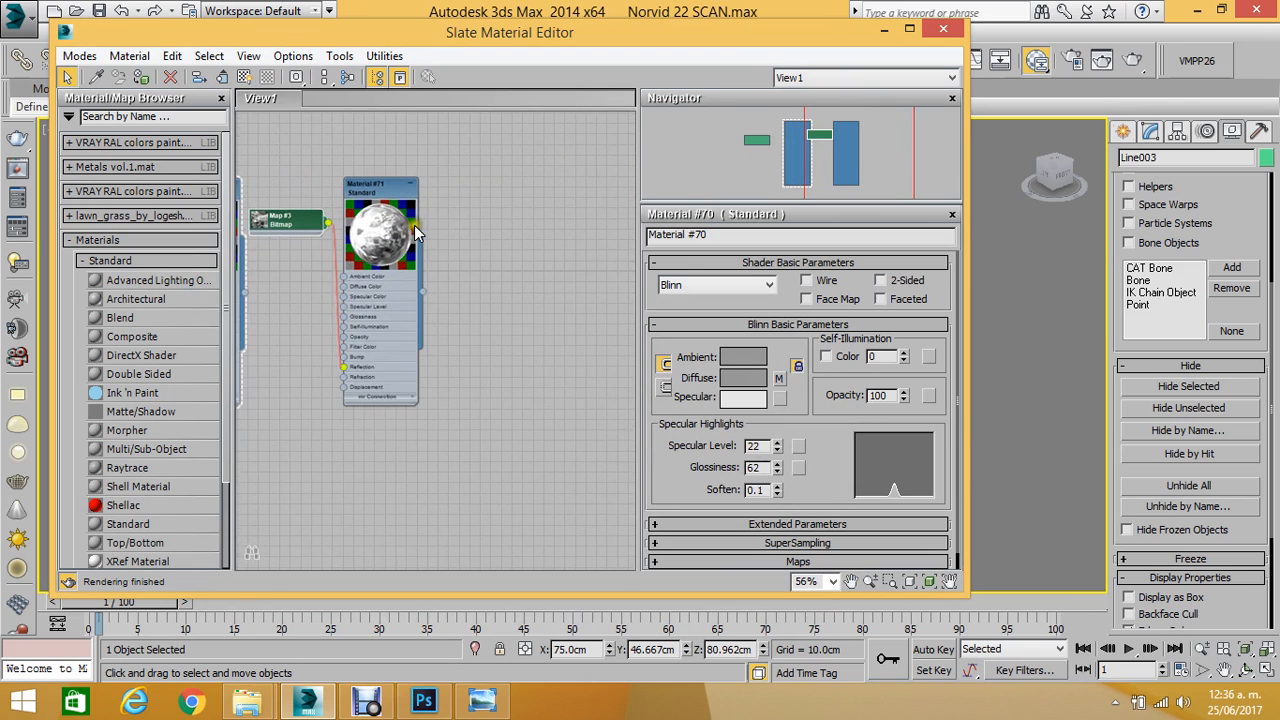
scroll(451, 218, up, 3)
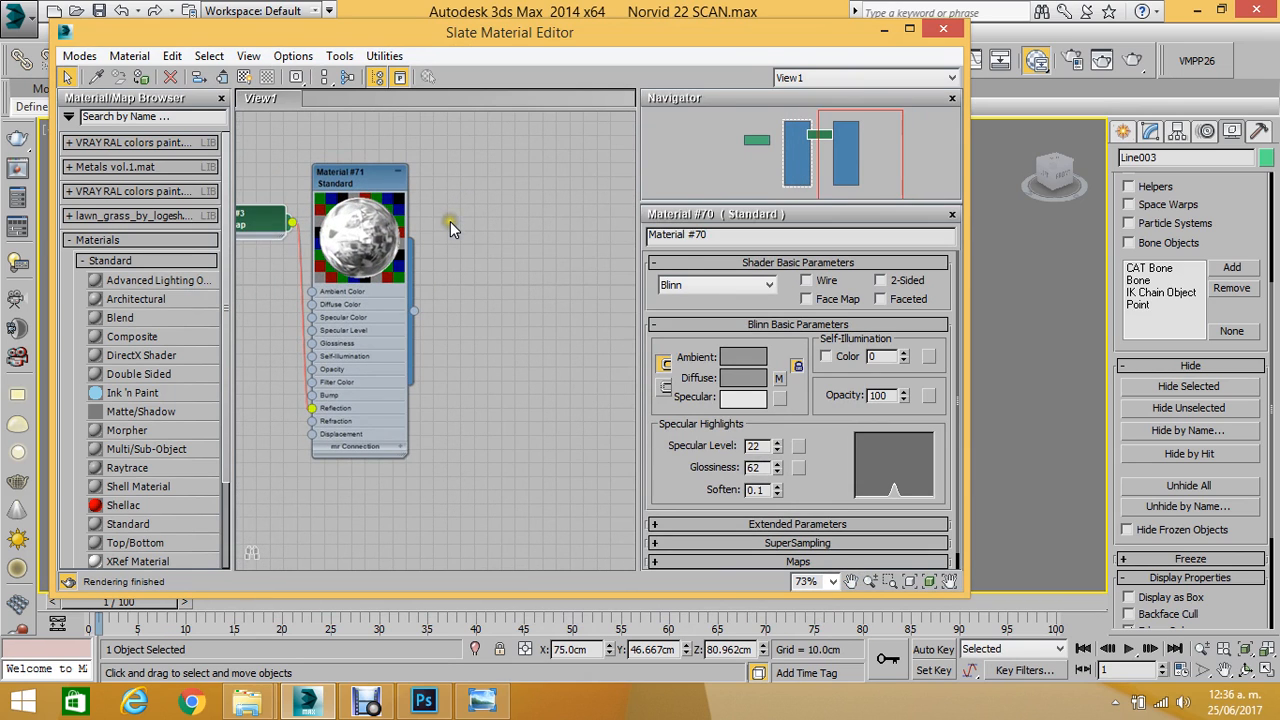
right_click(452, 221)
mouse_move(516, 233)
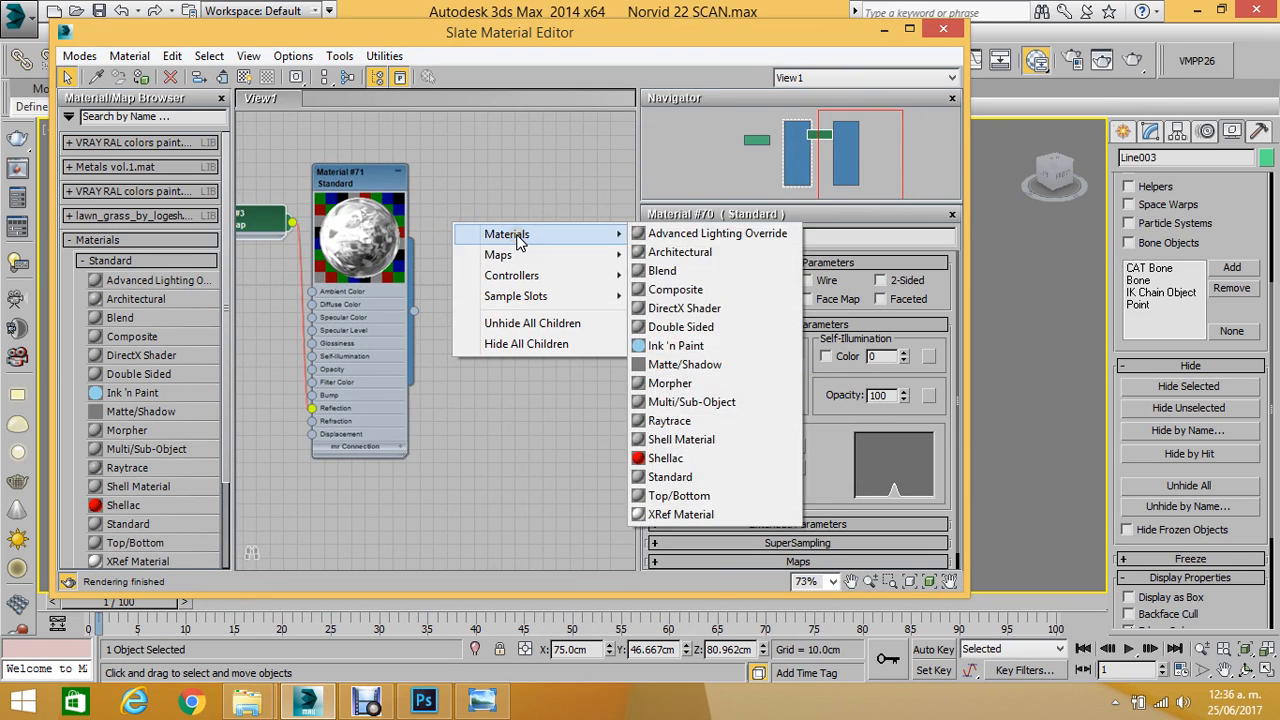
click(683, 474)
drag(451, 226, 587, 195)
scroll(583, 222, up, 3)
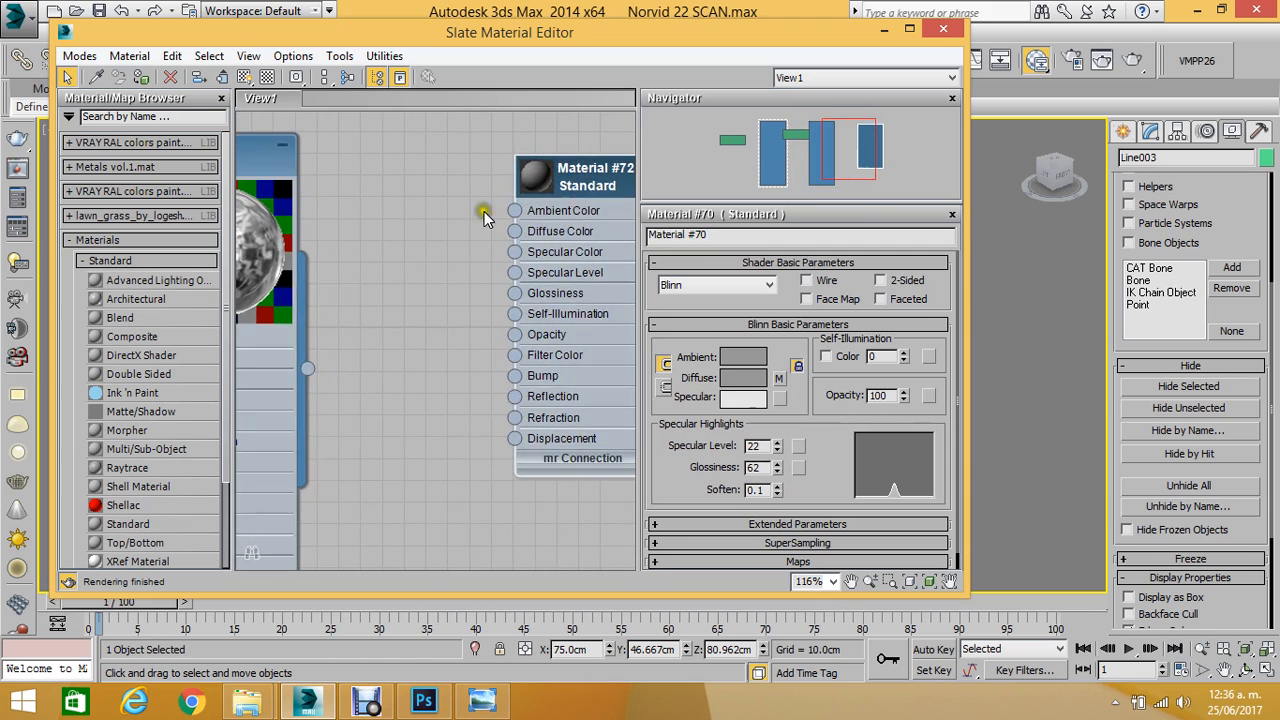
scroll(623, 186, up, 3)
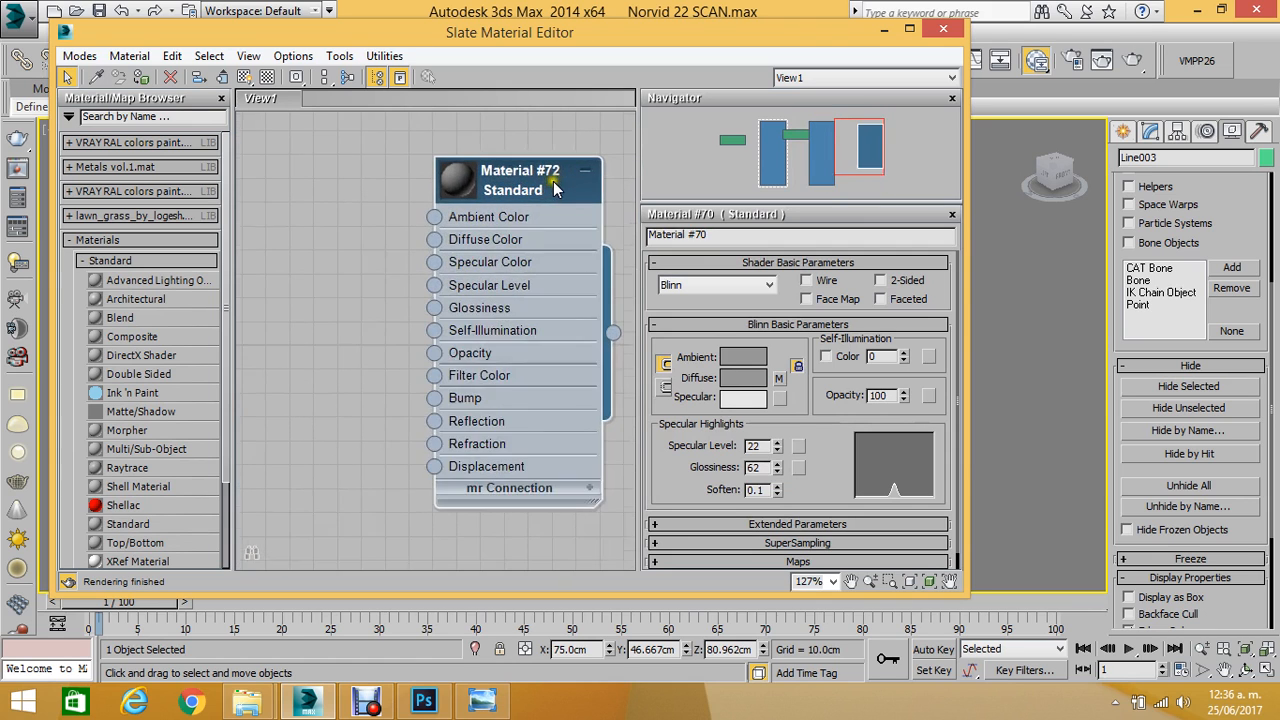
Enlarge the third material's preview, open its parameters, and set its shader type to Anisotropic.
double_click(451, 172)
middle_drag(498, 187, 397, 218)
drag(470, 186, 467, 193)
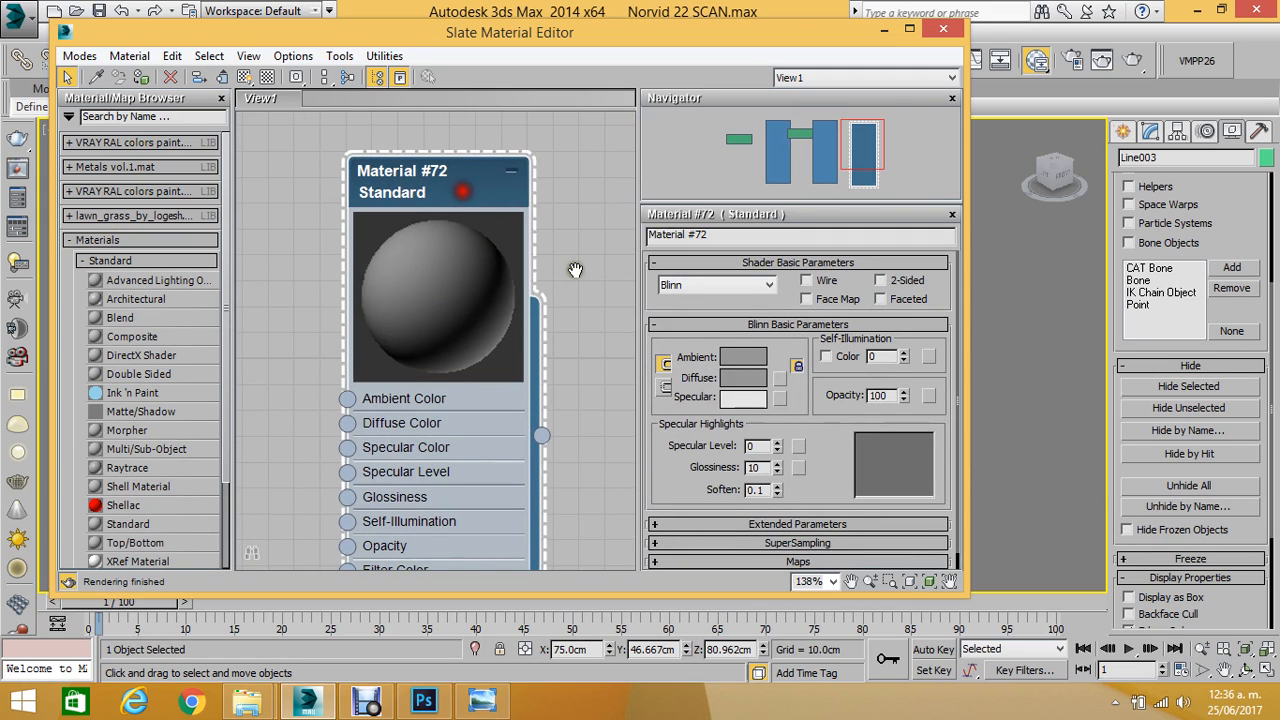
click(766, 290)
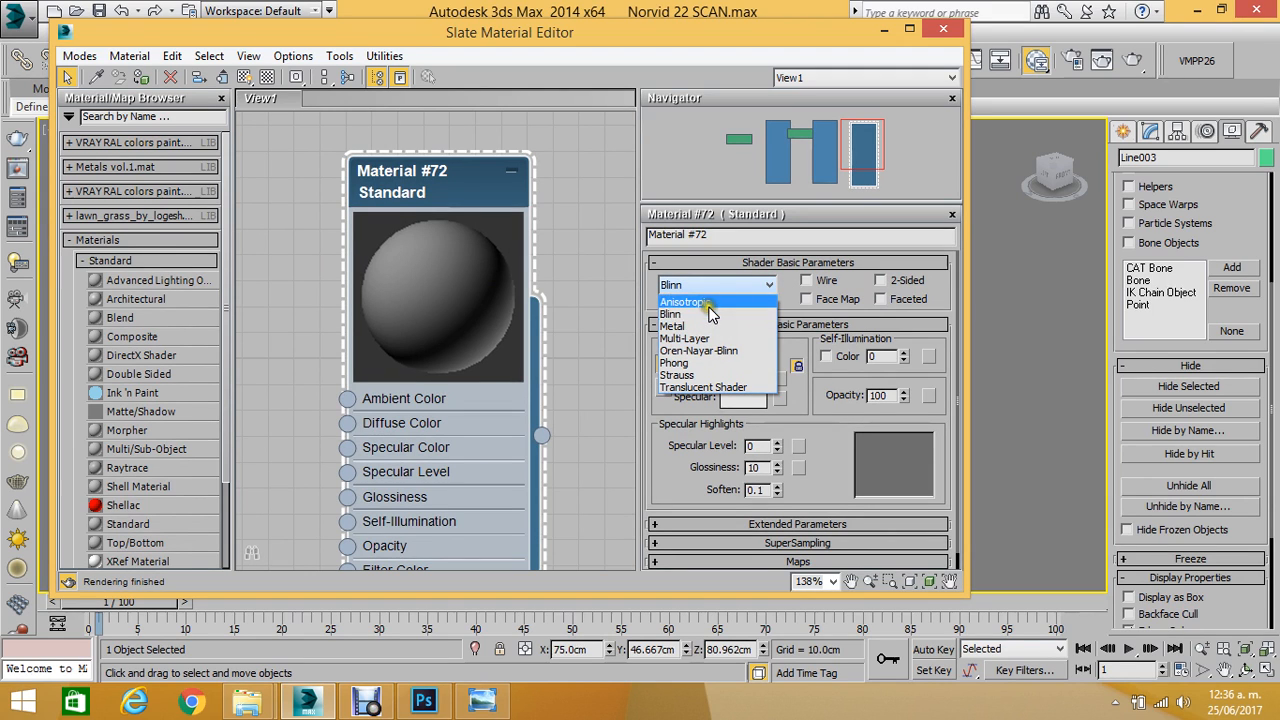
click(705, 304)
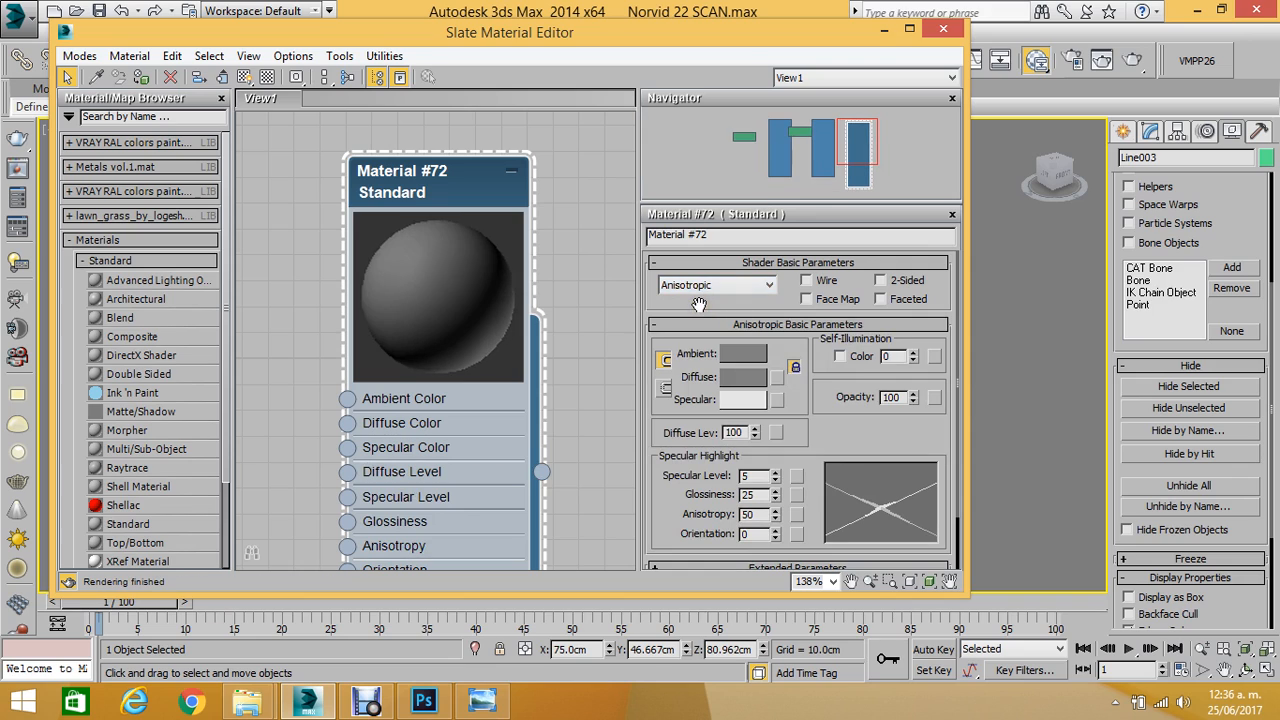
Set the anisotropic material's Specular Level to 127, Glossiness to 35 and Anisotropy to 72, and show the checkered background in its preview.
mouse_move(776, 477)
mouse_down()
mouse_move(780, 358)
mouse_move(774, 484)
mouse_up()
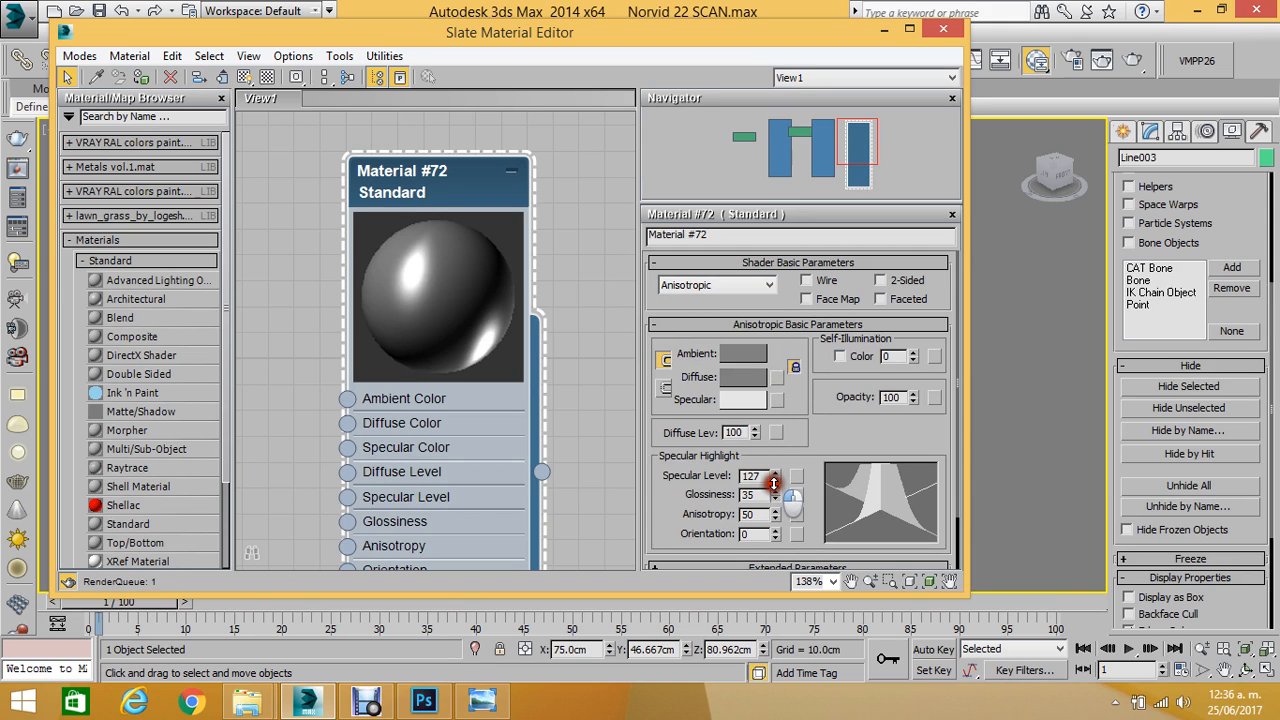
click(272, 79)
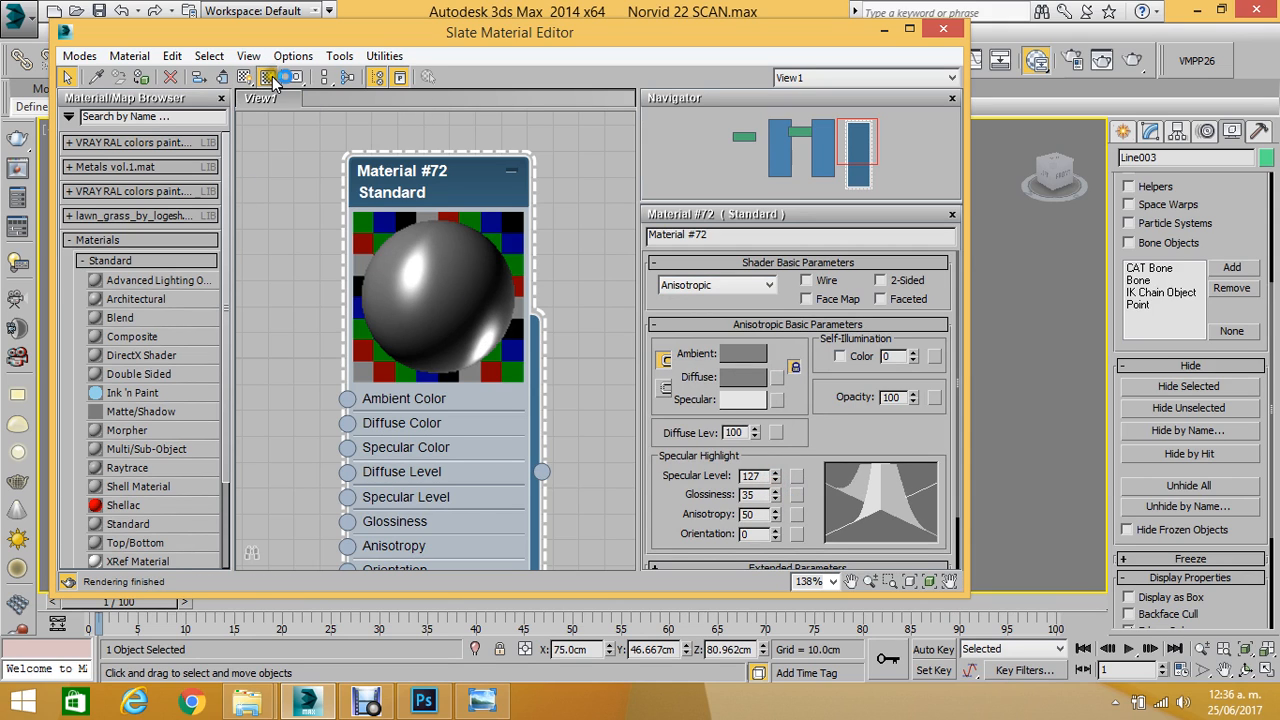
drag(672, 486, 671, 466)
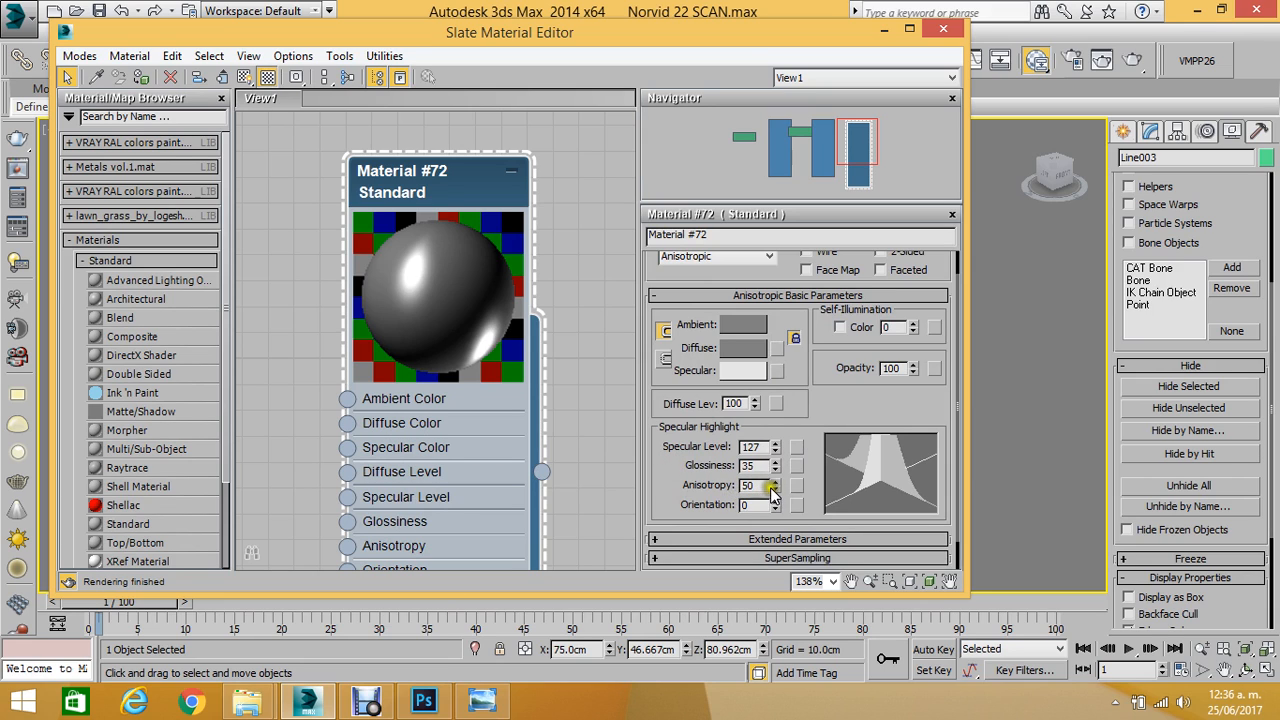
drag(774, 489, 768, 462)
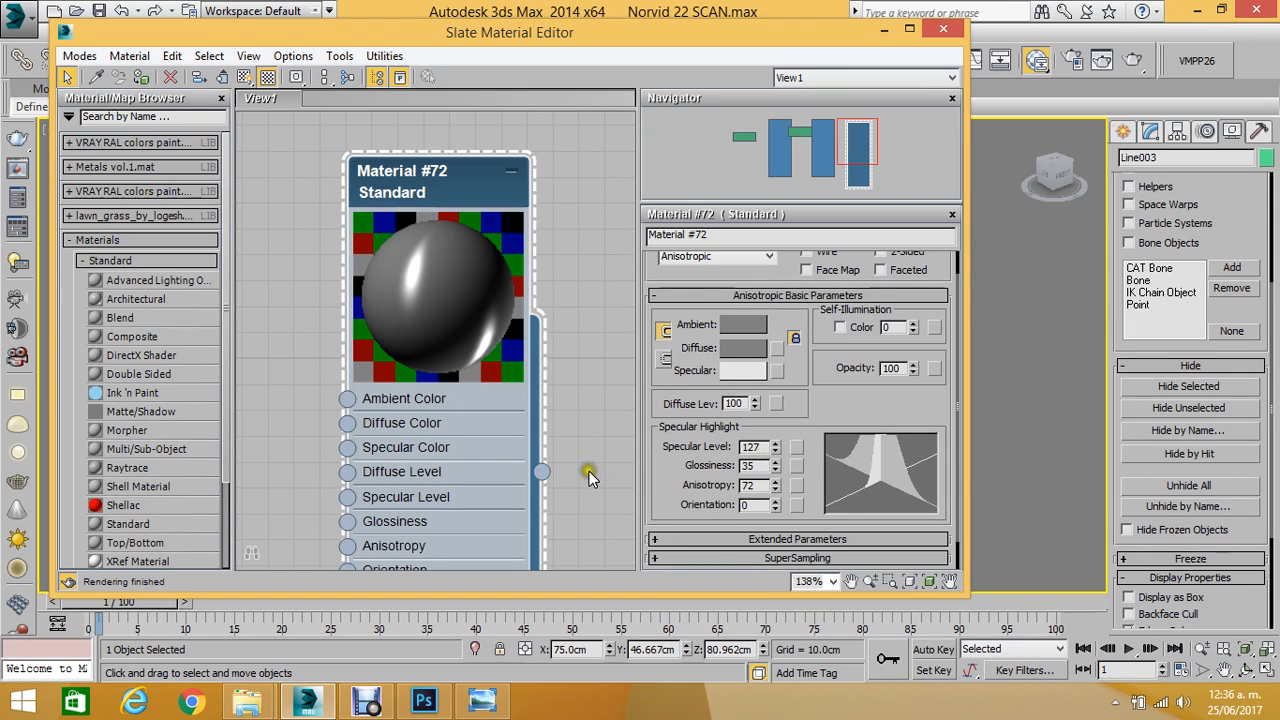
Move the anisotropic material's node closer to the reflective material so they sit side by side.
scroll(552, 332, down, 3)
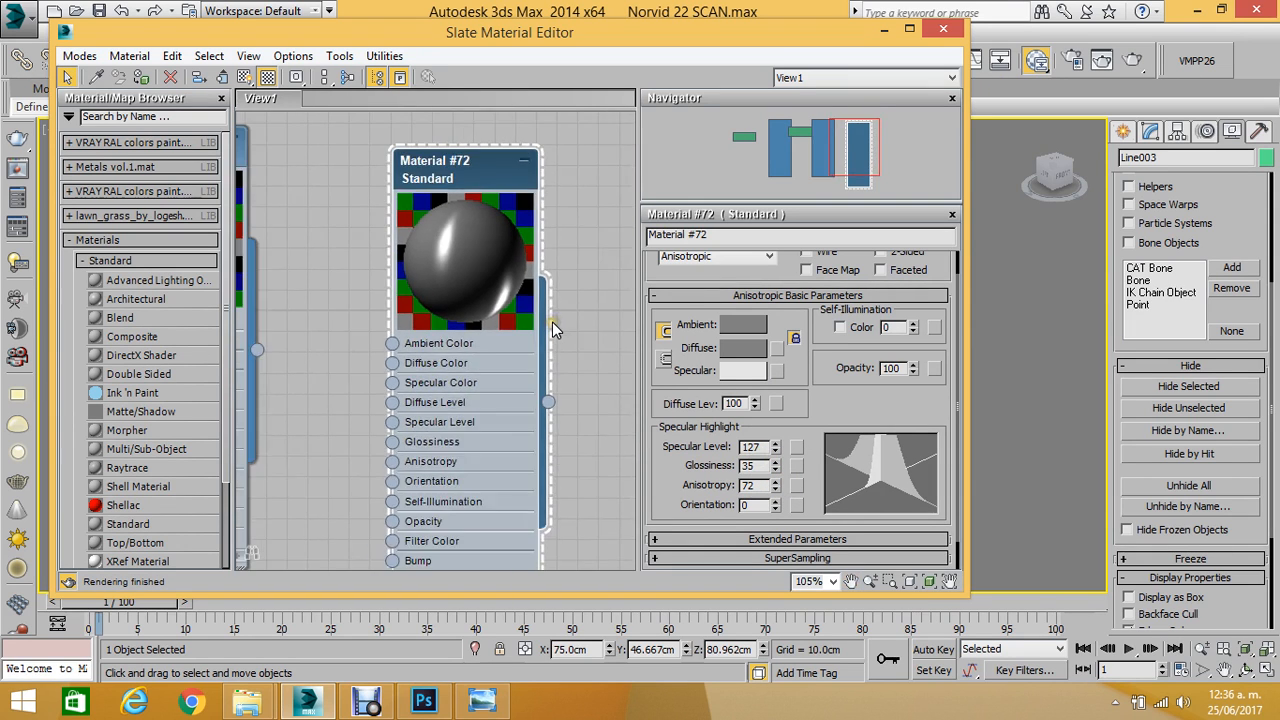
scroll(552, 322, down, 7)
drag(507, 246, 472, 234)
middle_drag(452, 158, 506, 134)
scroll(473, 162, down, 3)
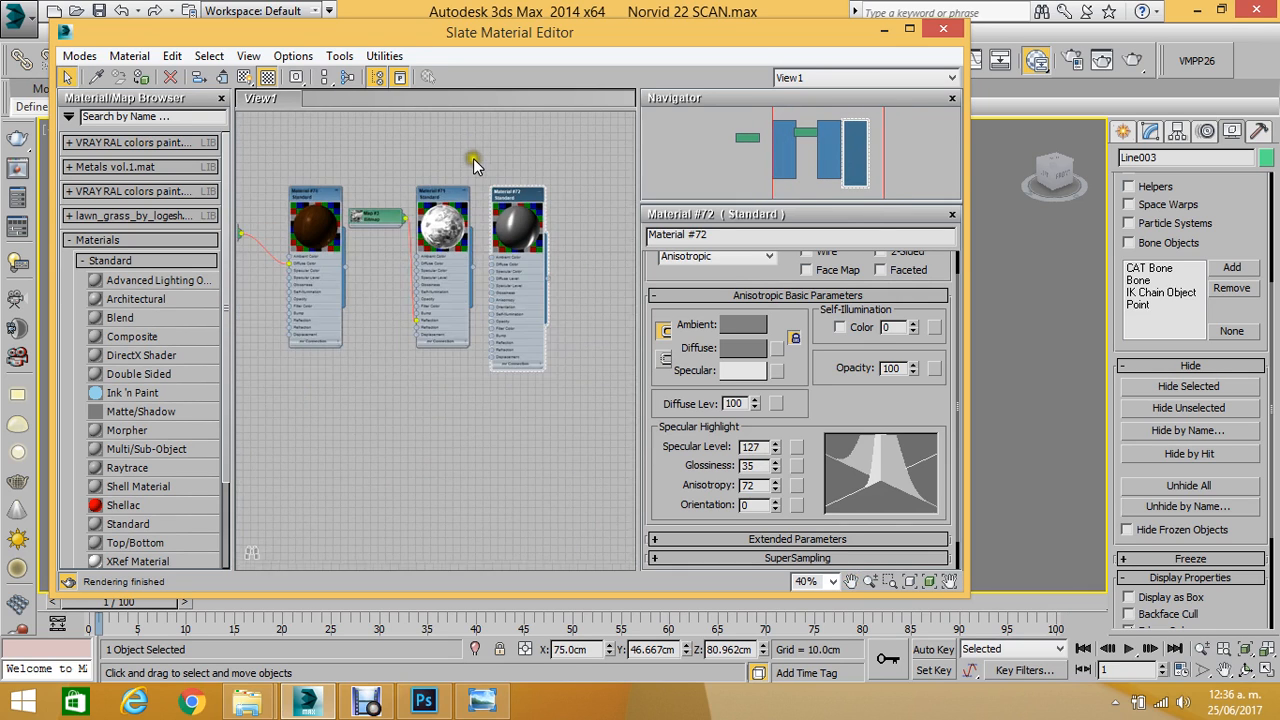
Add a fourth Standard material to the node view and place it apart from the anisotropic material.
middle_drag(570, 196, 528, 170)
scroll(449, 231, up, 6)
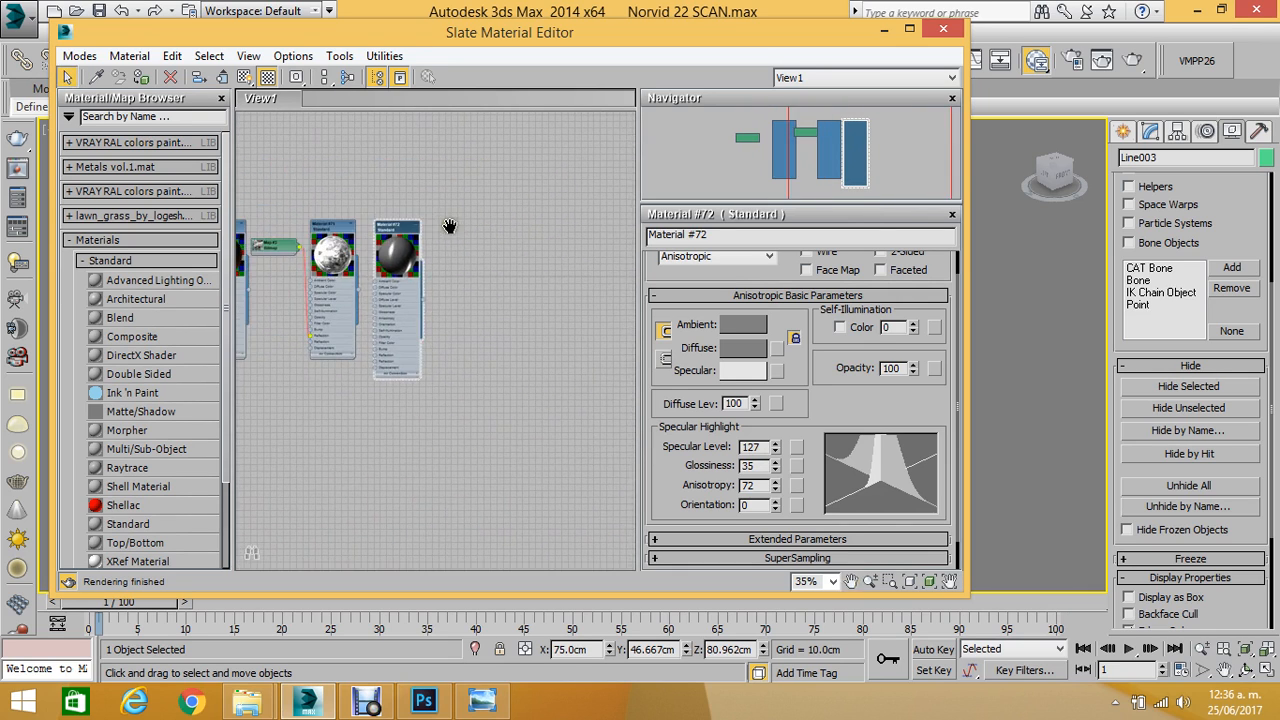
right_click(443, 193)
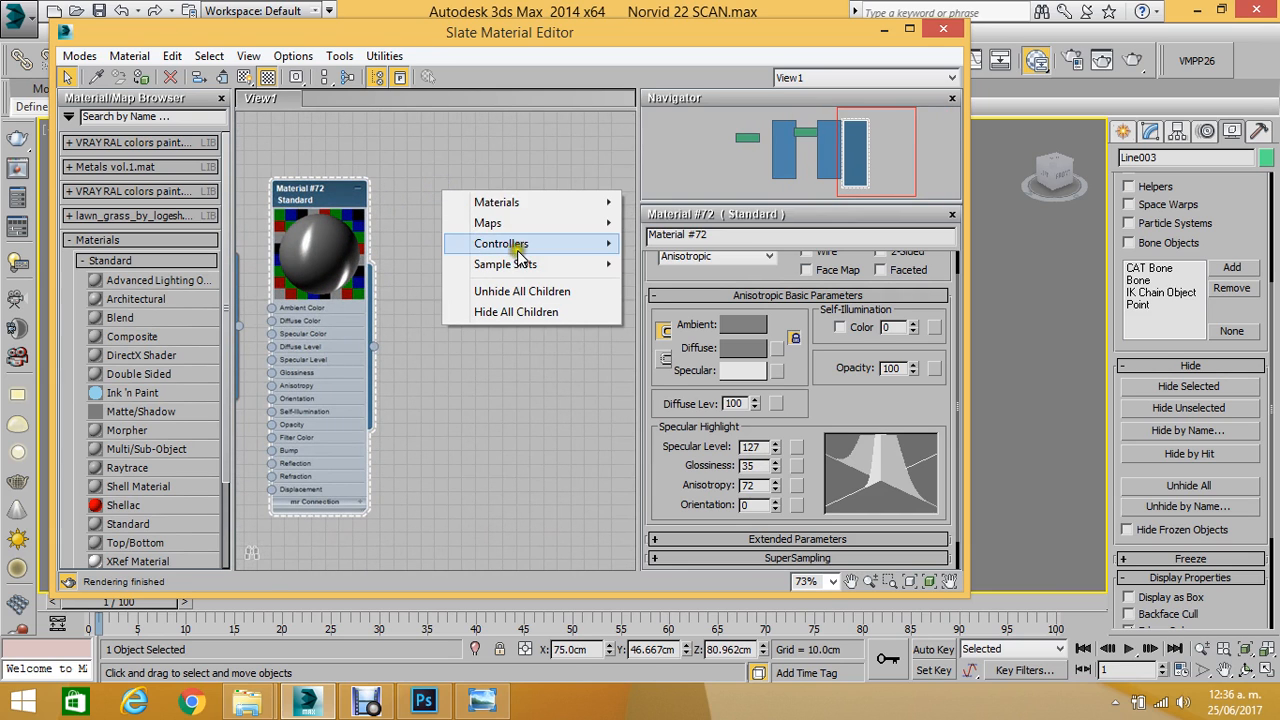
mouse_move(520, 202)
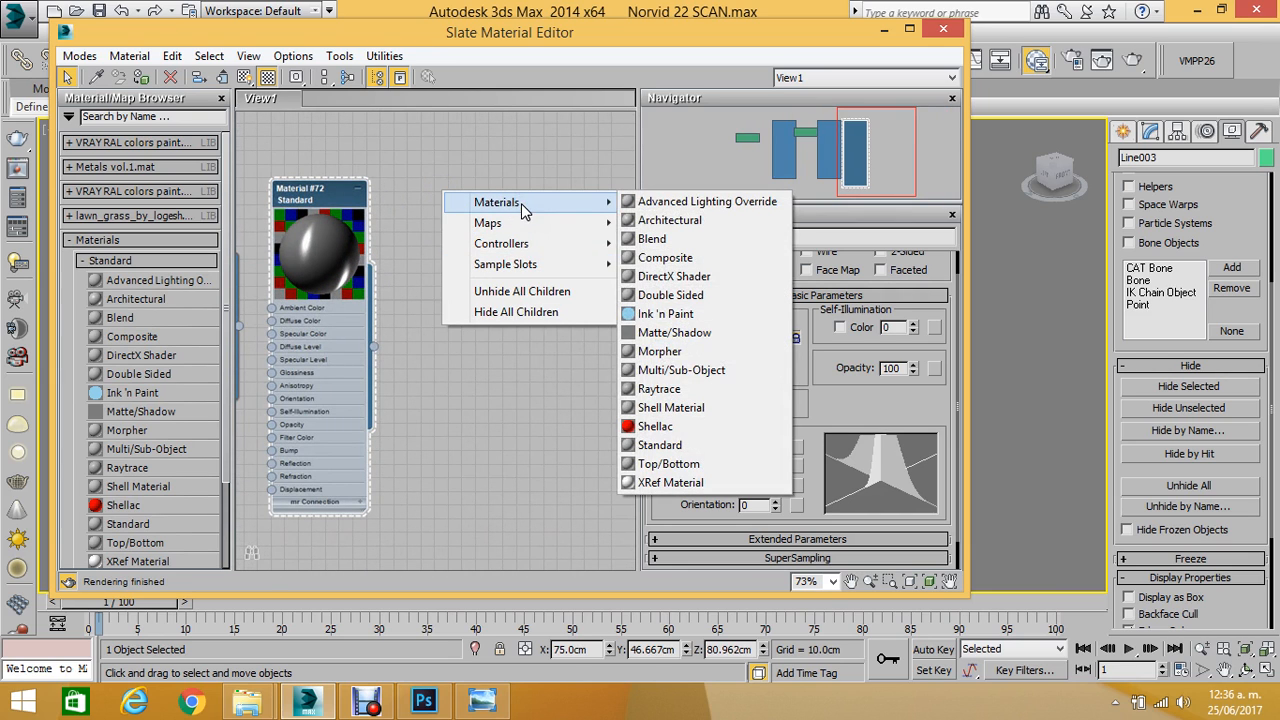
click(660, 445)
drag(481, 185, 561, 205)
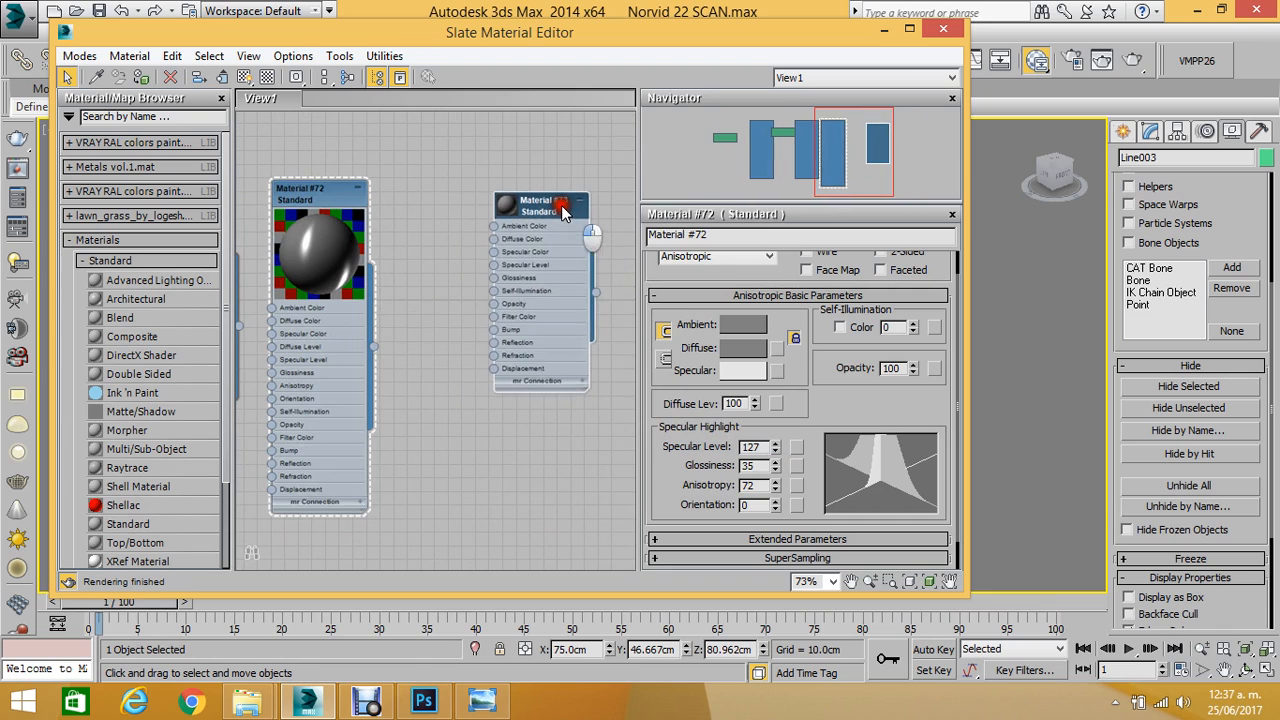
Enlarge the fourth material's preview, open its parameters, and align its node beside the anisotropic material.
scroll(514, 200, up, 1)
double_click(507, 203)
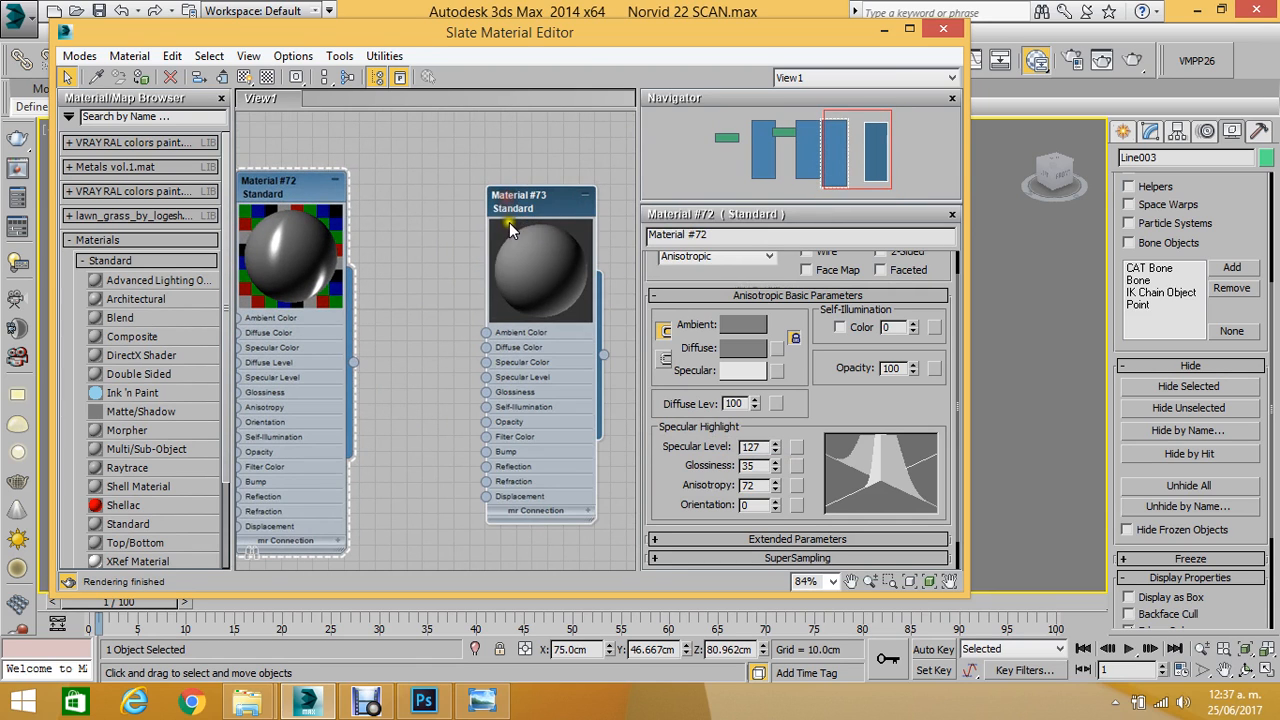
mouse_move(519, 207)
mouse_down()
mouse_move(519, 160)
mouse_move(533, 152)
mouse_move(503, 175)
mouse_move(519, 198)
mouse_up()
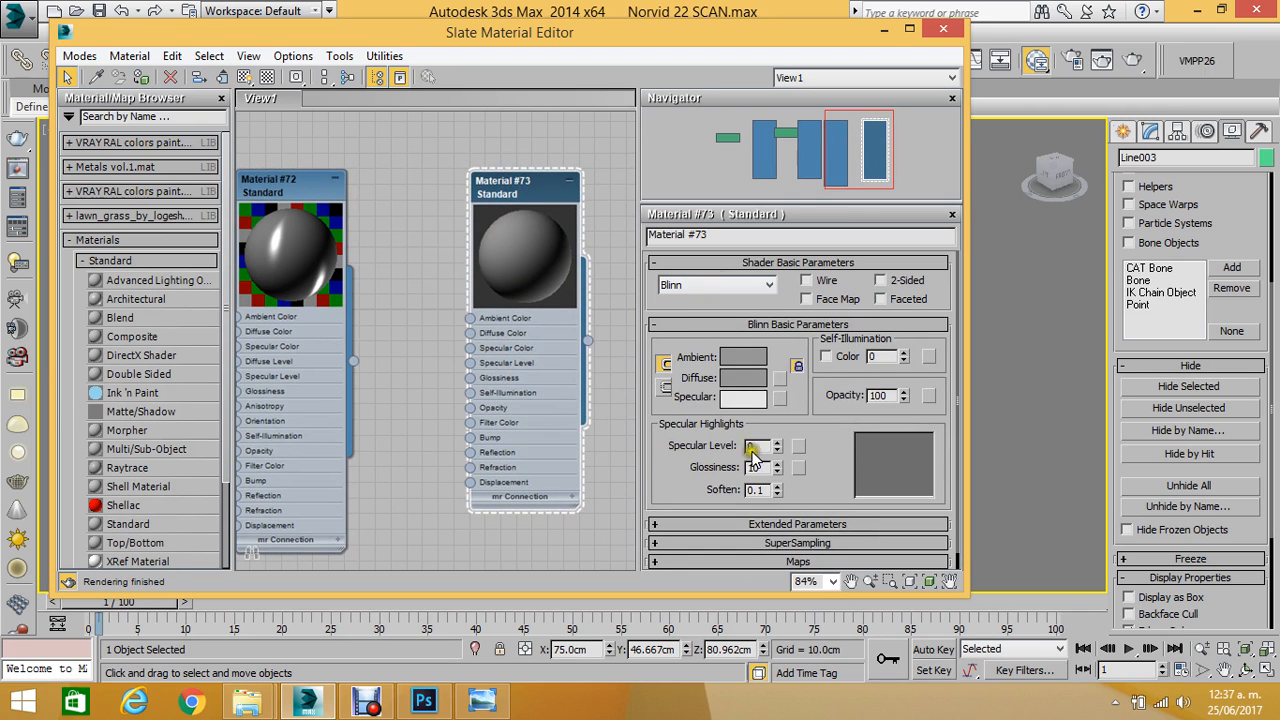
Set the fourth material's linked ambient and diffuse colors to black.
click(734, 358)
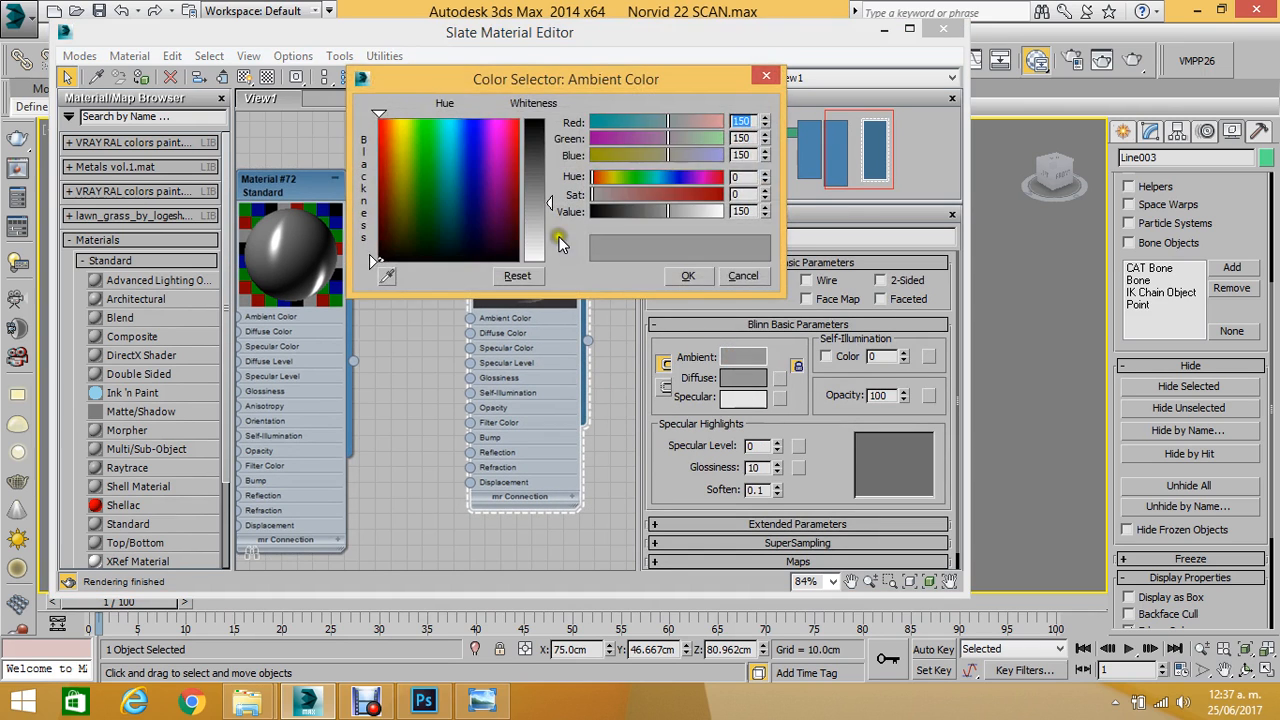
drag(556, 235, 548, 118)
click(691, 276)
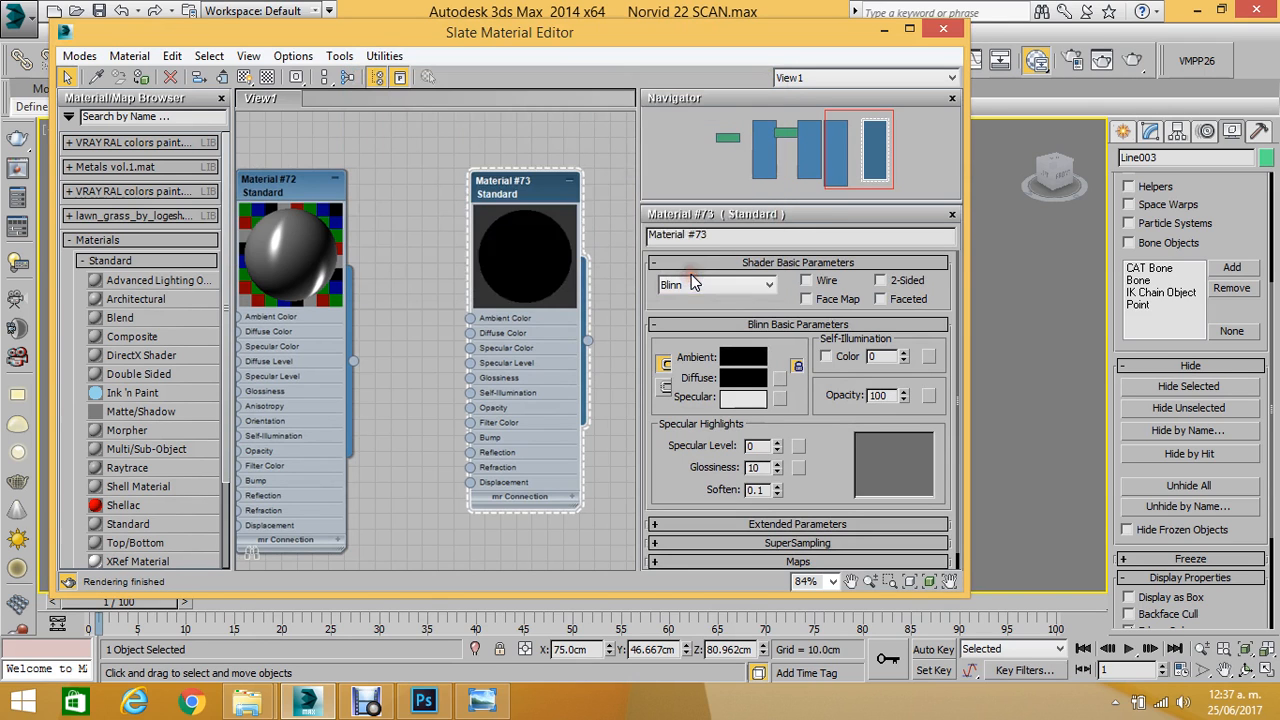
Move the fourth material's node slightly closer to the anisotropic one, and set its Specular Level to 22 and Glossiness to 49.
drag(516, 205, 505, 193)
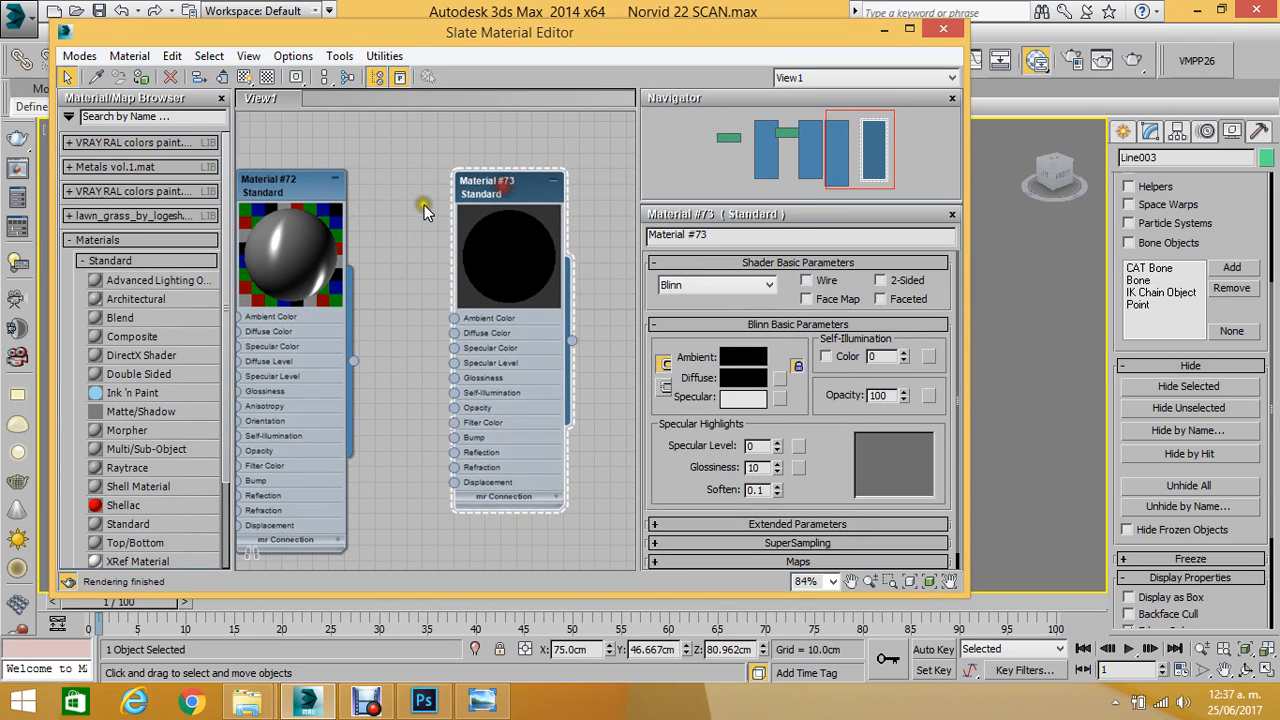
scroll(430, 240, up, 3)
scroll(444, 278, down, 2)
scroll(440, 290, down, 2)
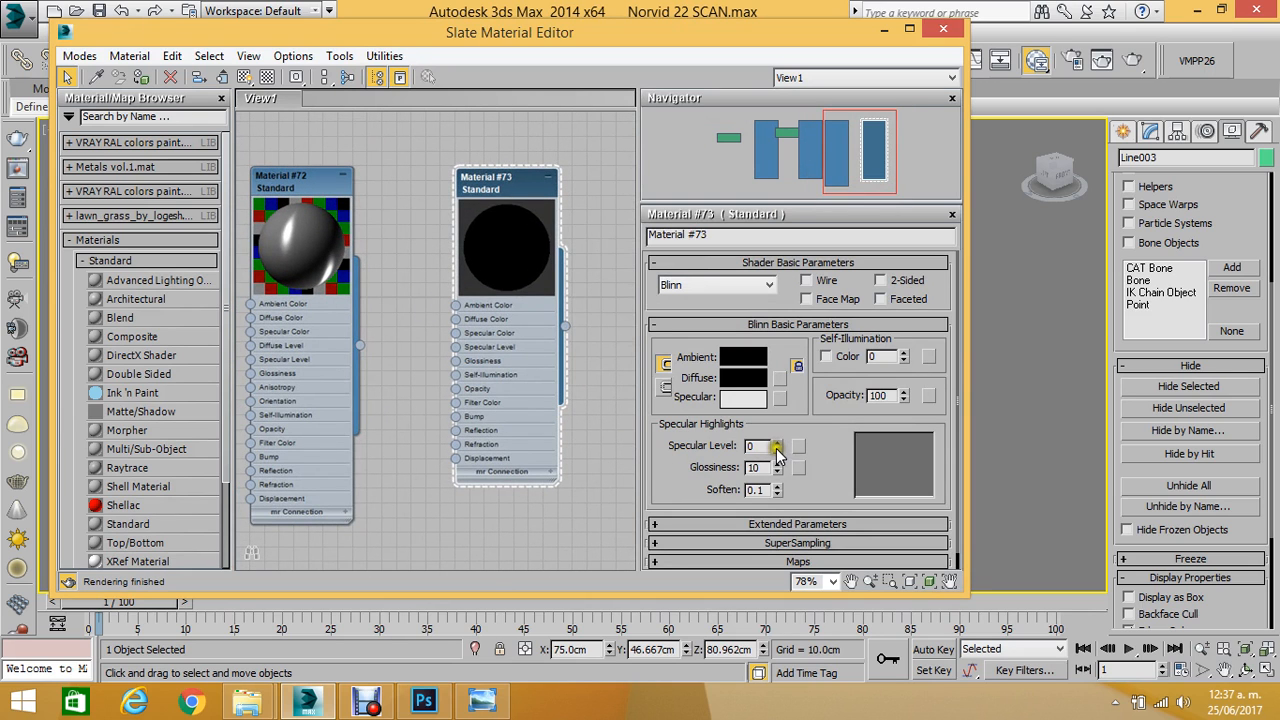
drag(778, 455, 774, 417)
mouse_move(775, 466)
mouse_down()
mouse_move(769, 427)
mouse_move(772, 458)
mouse_up()
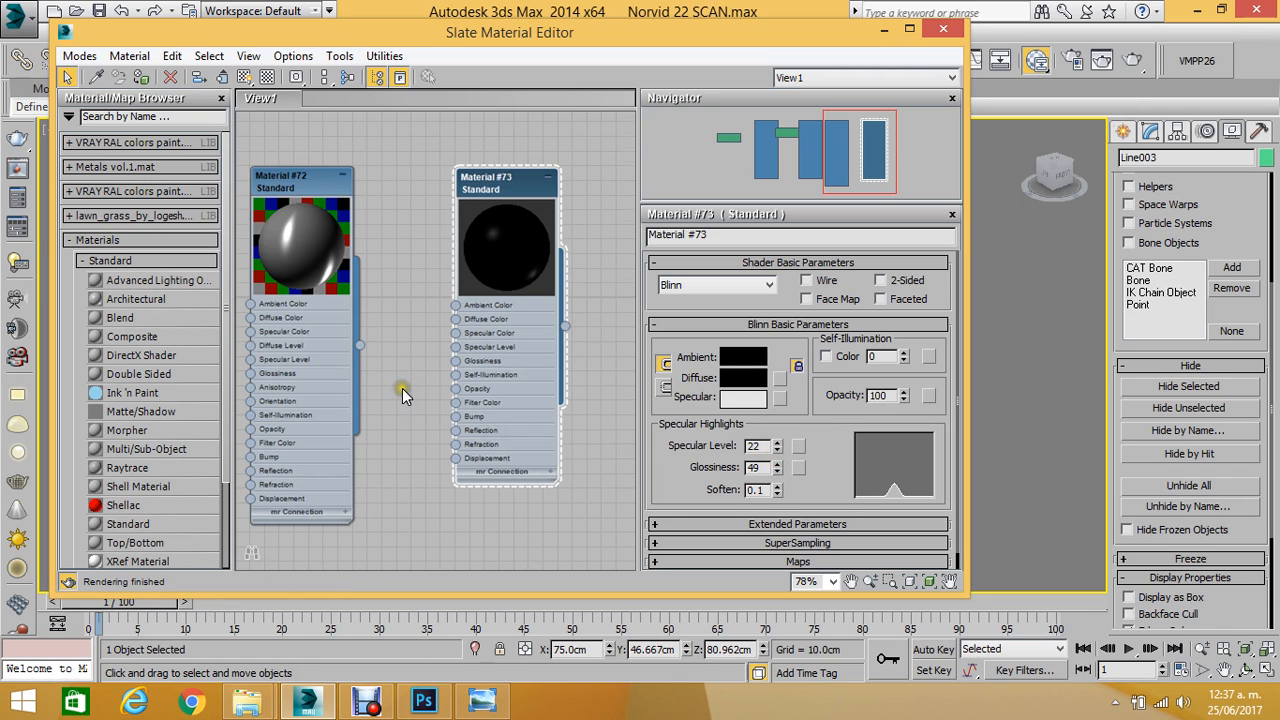
Change the fourth material's linked ambient and diffuse colors to white, and show the checkered background in its preview.
scroll(433, 355, down, 3)
scroll(474, 303, up, 2)
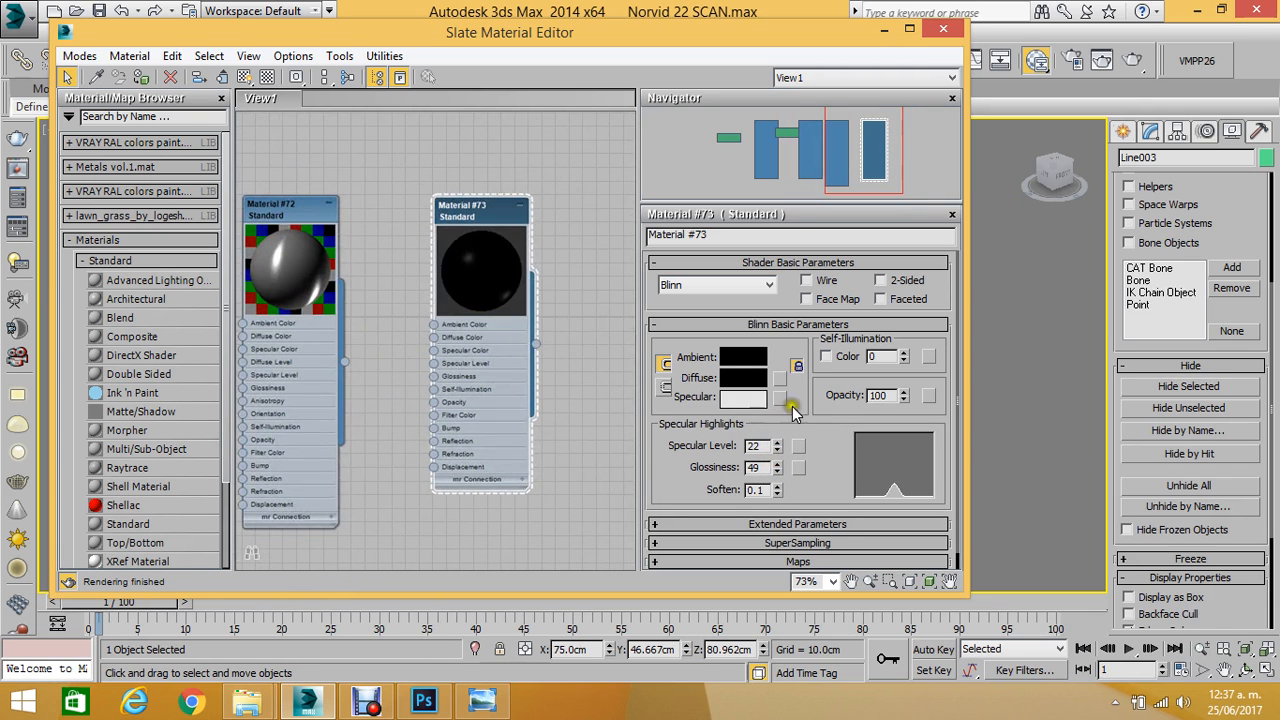
click(745, 368)
drag(528, 230, 538, 262)
click(688, 275)
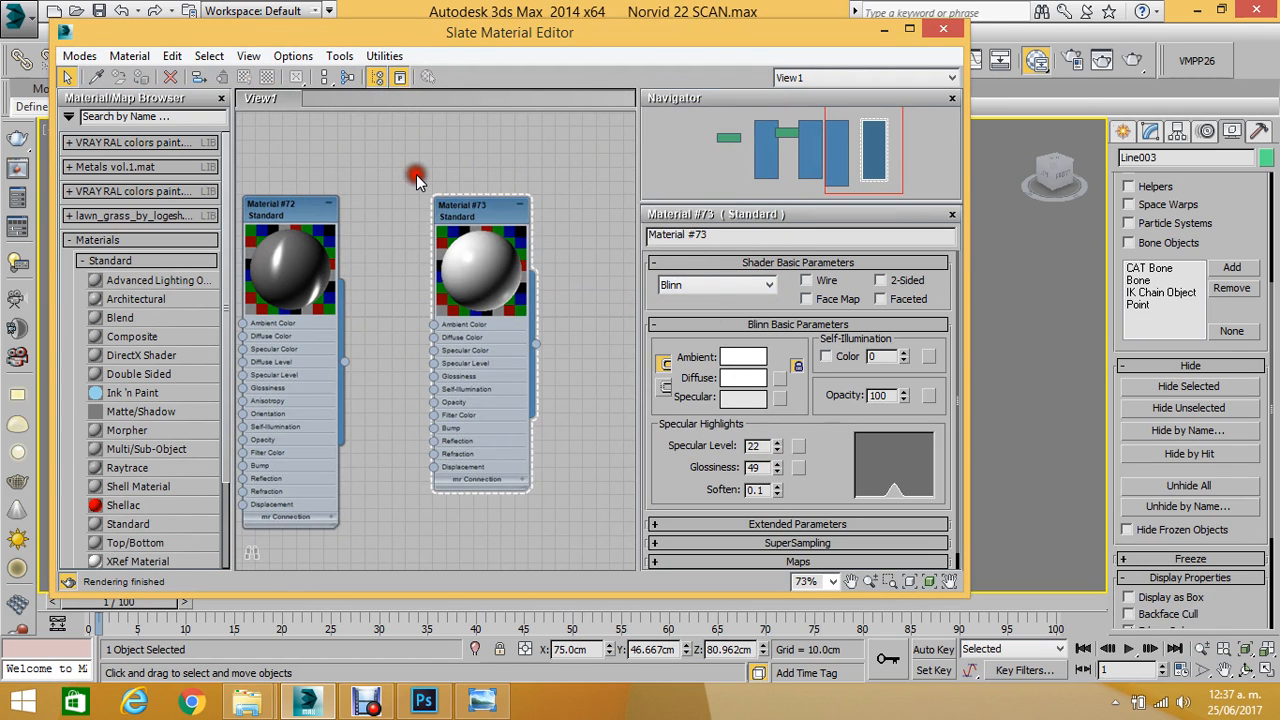
Move the Slate Material Editor aside to uncover the cabinet in the viewport, and bring the dark walnut material's node into close view.
middle_drag(417, 174, 463, 145)
scroll(463, 145, down, 8)
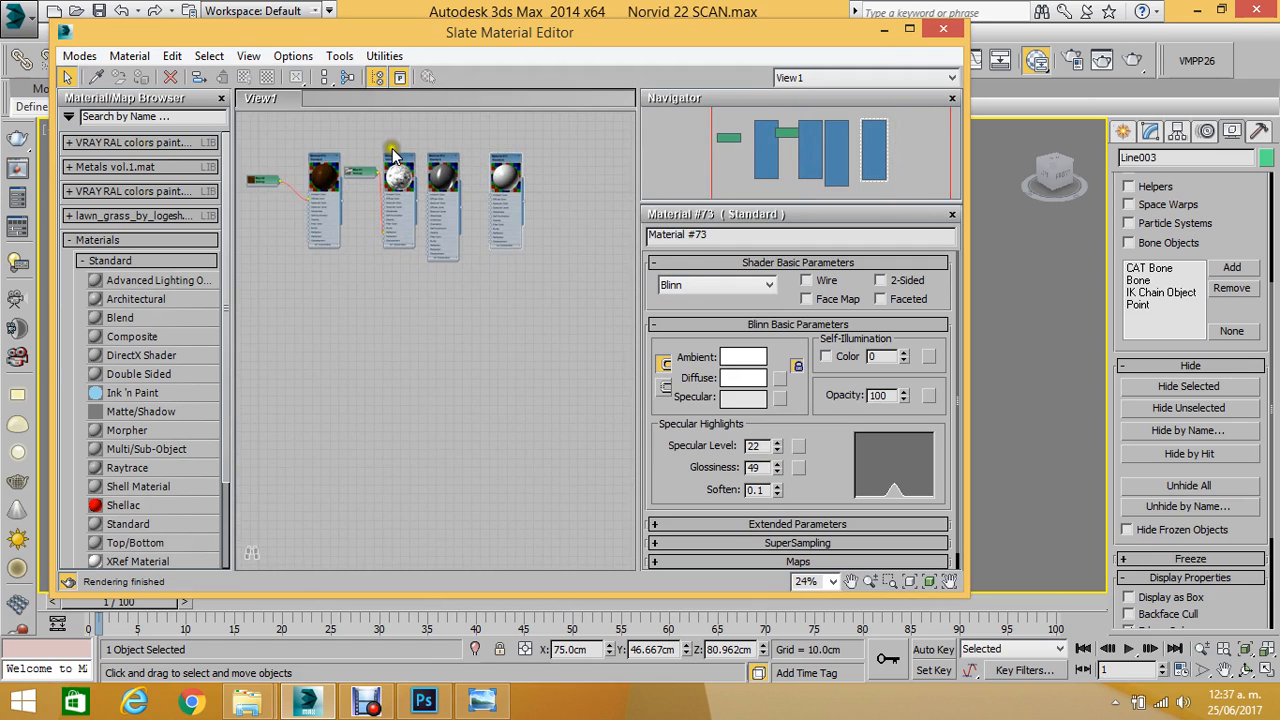
scroll(463, 133, up, 3)
drag(360, 38, 843, 113)
scroll(845, 200, up, 8)
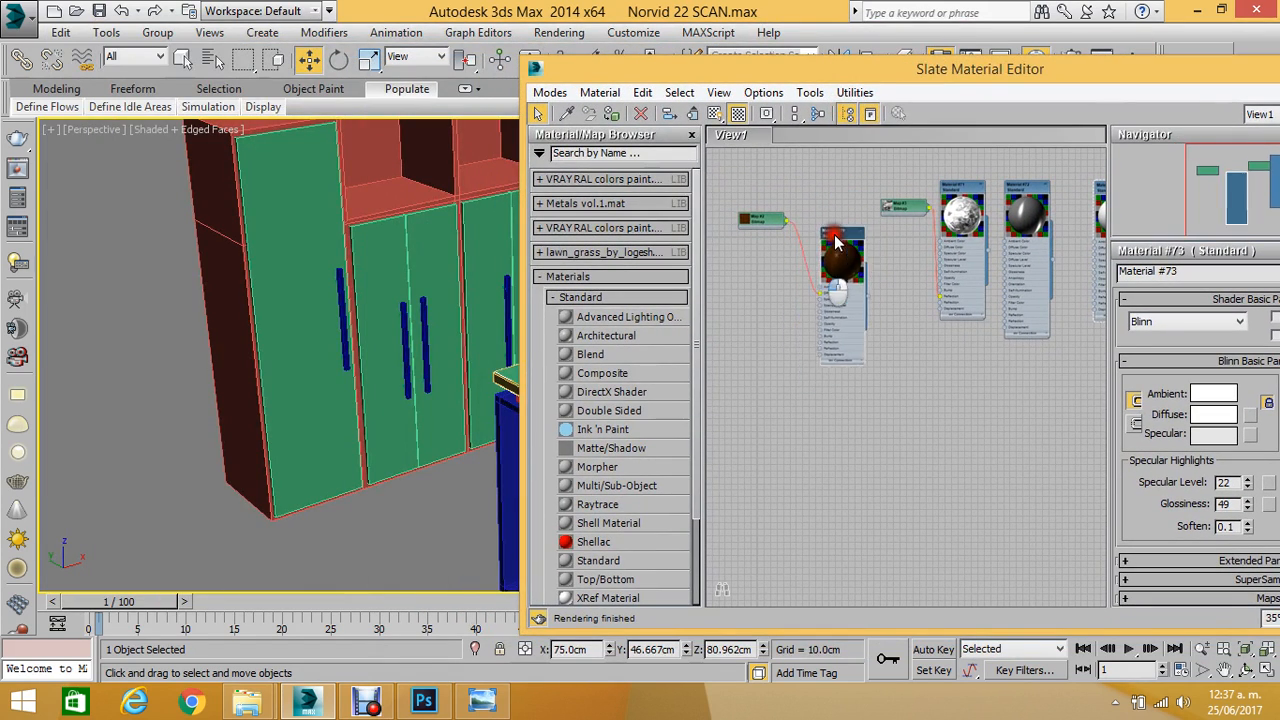
scroll(833, 235, up, 3)
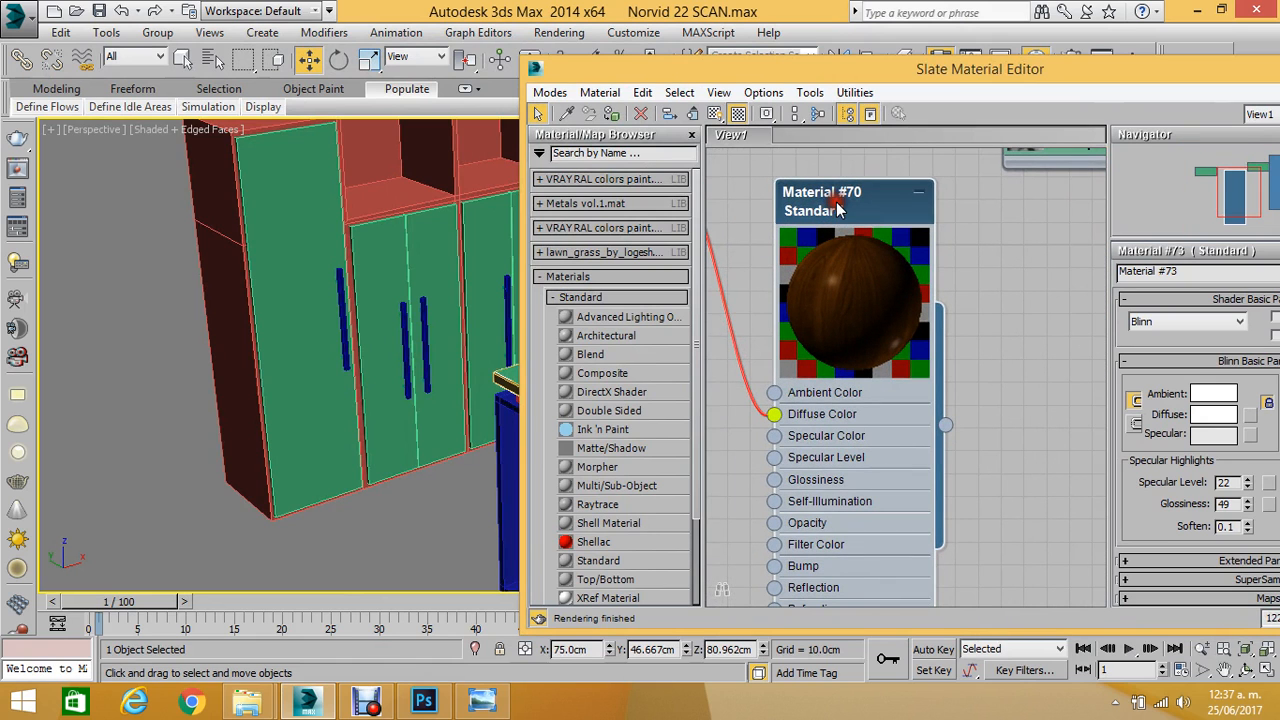
Select the cabinet's tall door and its three pairs of lower doors together in the perspective view.
middle_drag(240, 211, 155, 241)
scroll(276, 218, down, 1)
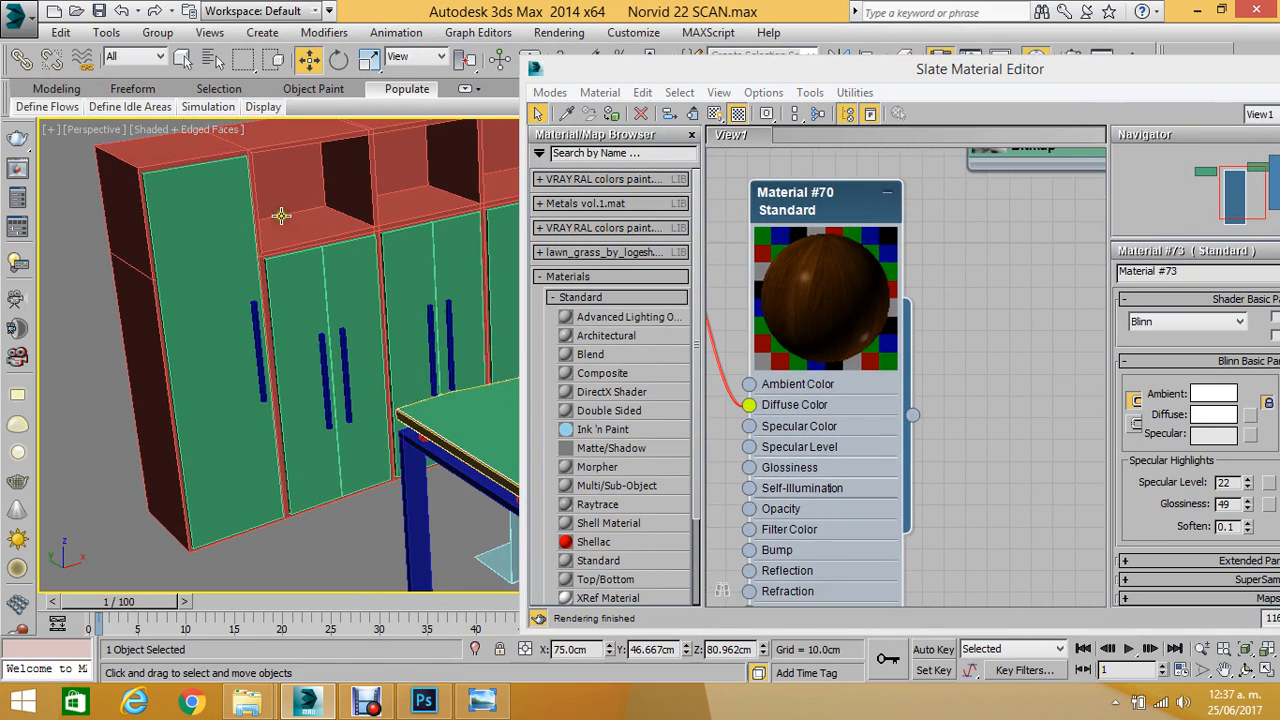
click(222, 219)
scroll(220, 221, down, 5)
scroll(260, 231, up, 5)
ctrl+click(213, 240)
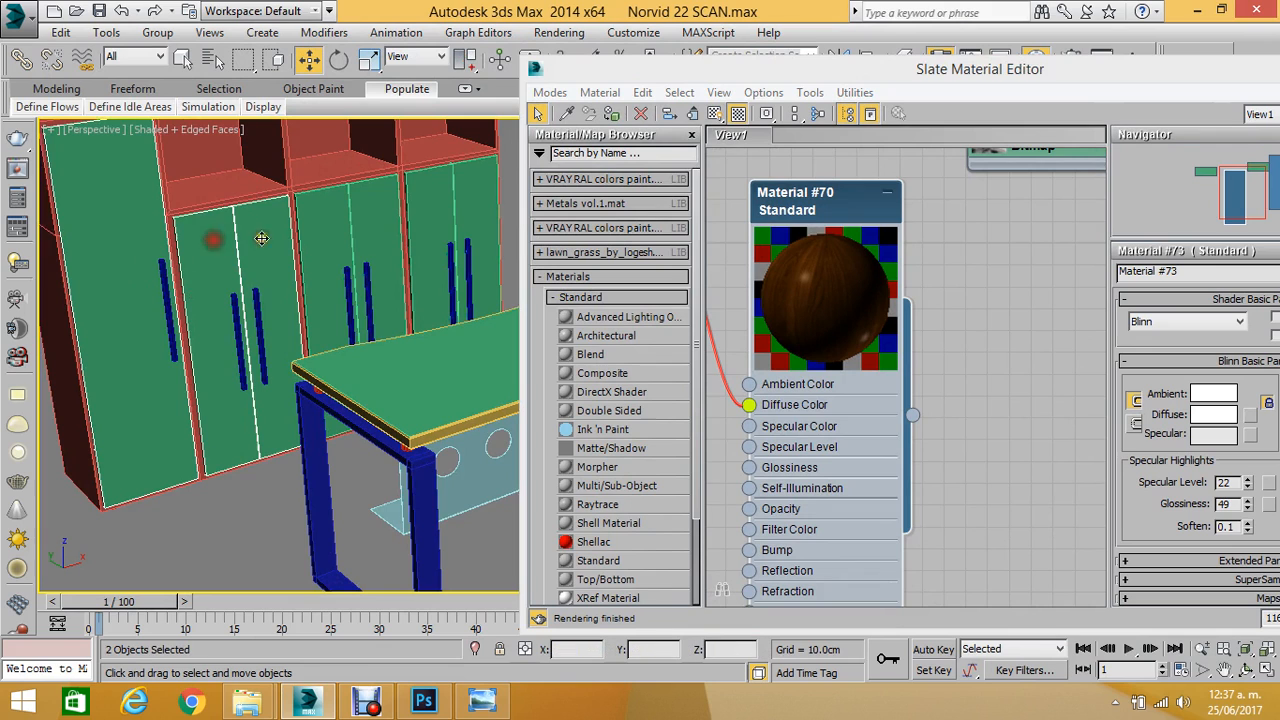
ctrl+click(346, 231)
ctrl+click(428, 213)
scroll(284, 245, down, 5)
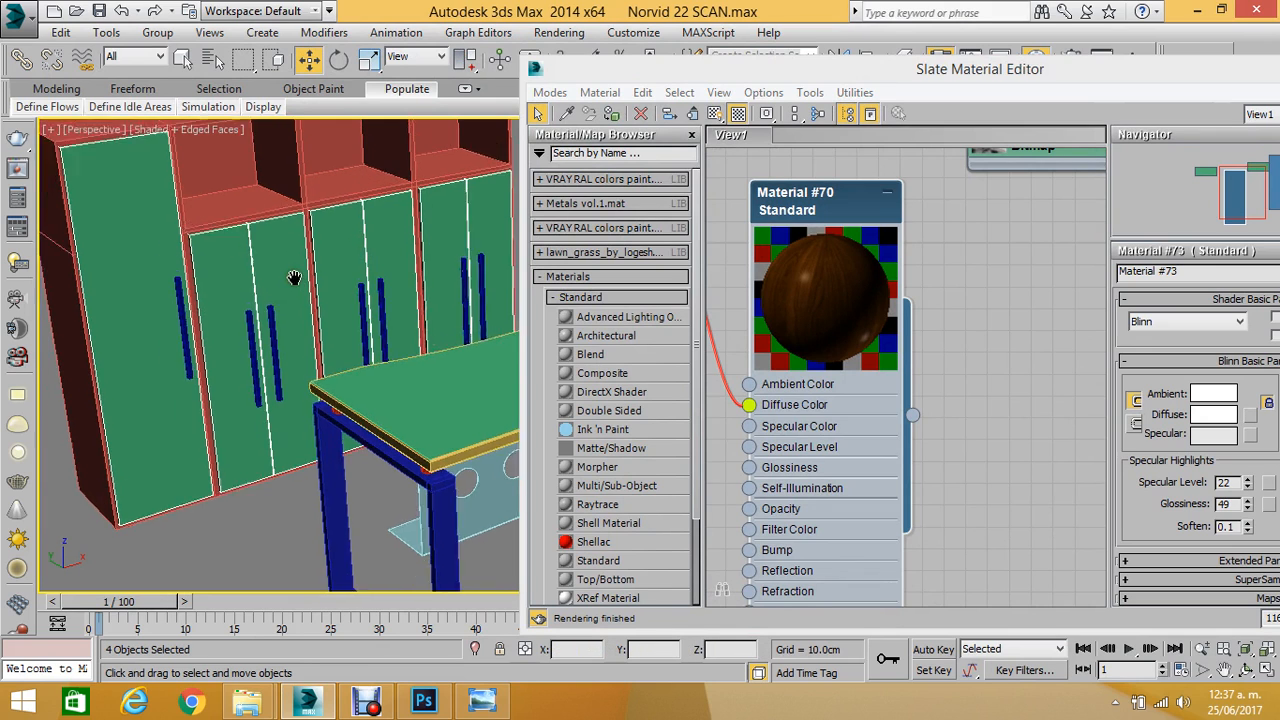
scroll(322, 263, up, 4)
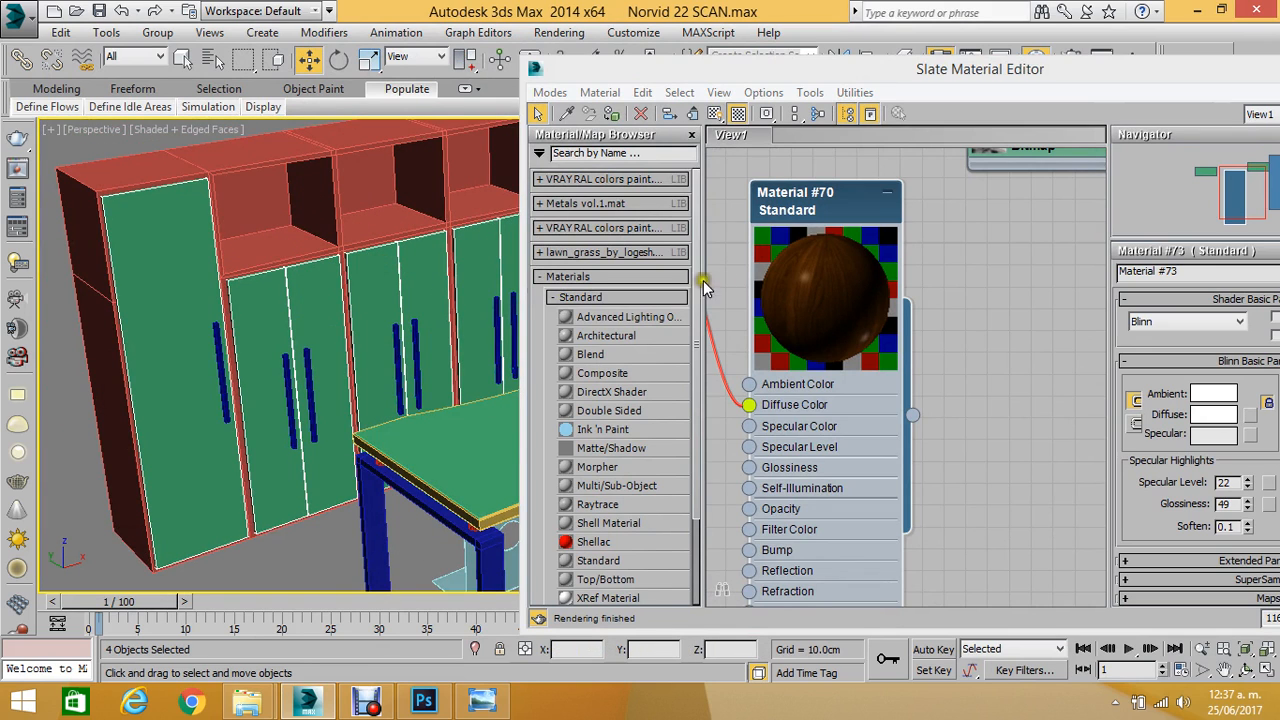
Assign the dark walnut material to the selected cabinet doors.
drag(812, 218, 834, 218)
middle_drag(413, 253, 376, 240)
scroll(354, 201, down, 3)
scroll(376, 240, up, 3)
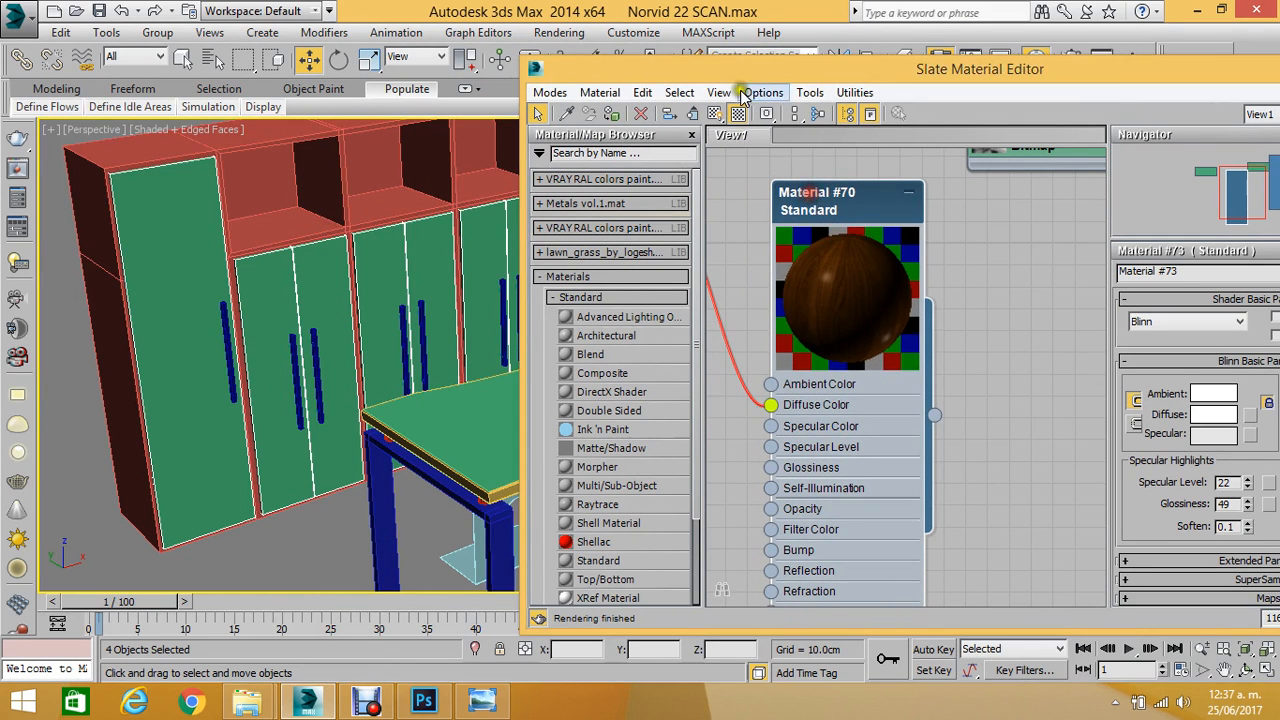
click(612, 116)
Display the walnut material's wood texture on the cabinet doors in the shaded viewport.
mouse_move(420, 249)
middle_down()
mouse_move(303, 263)
mouse_move(400, 252)
middle_up()
scroll(188, 246, up, 4)
middle_drag(188, 246, 237, 277)
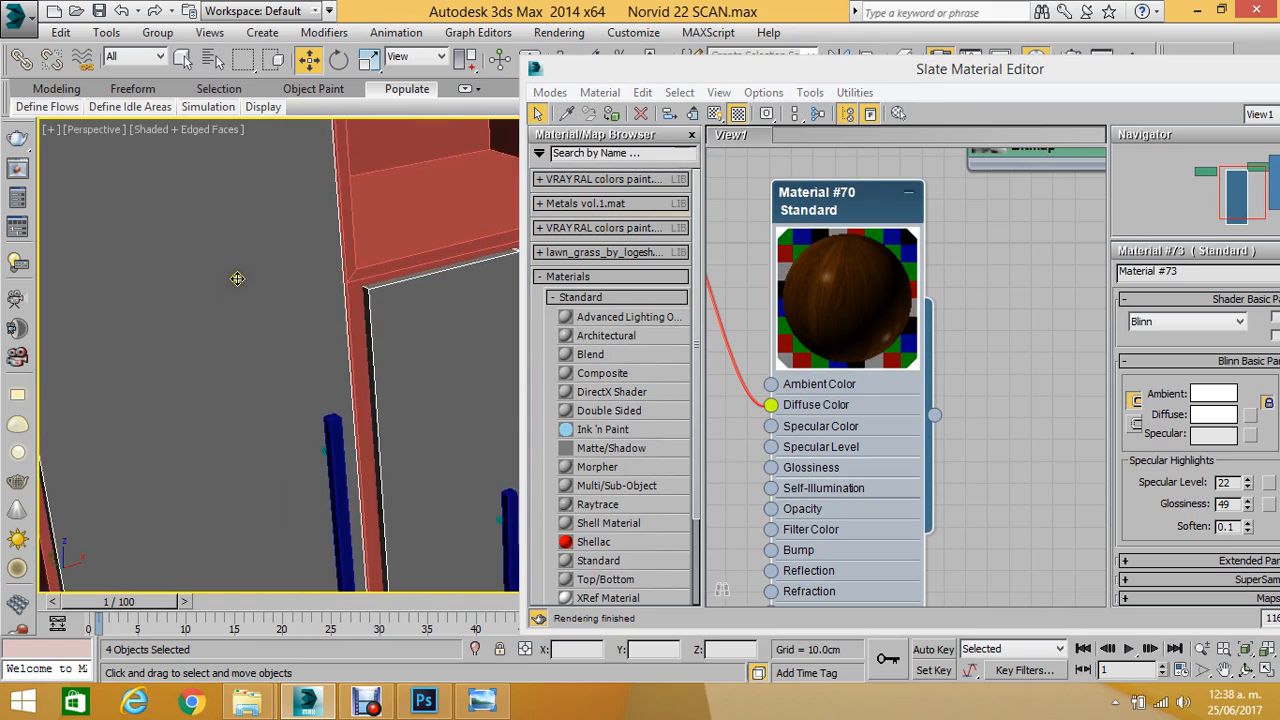
scroll(243, 276, down, 2)
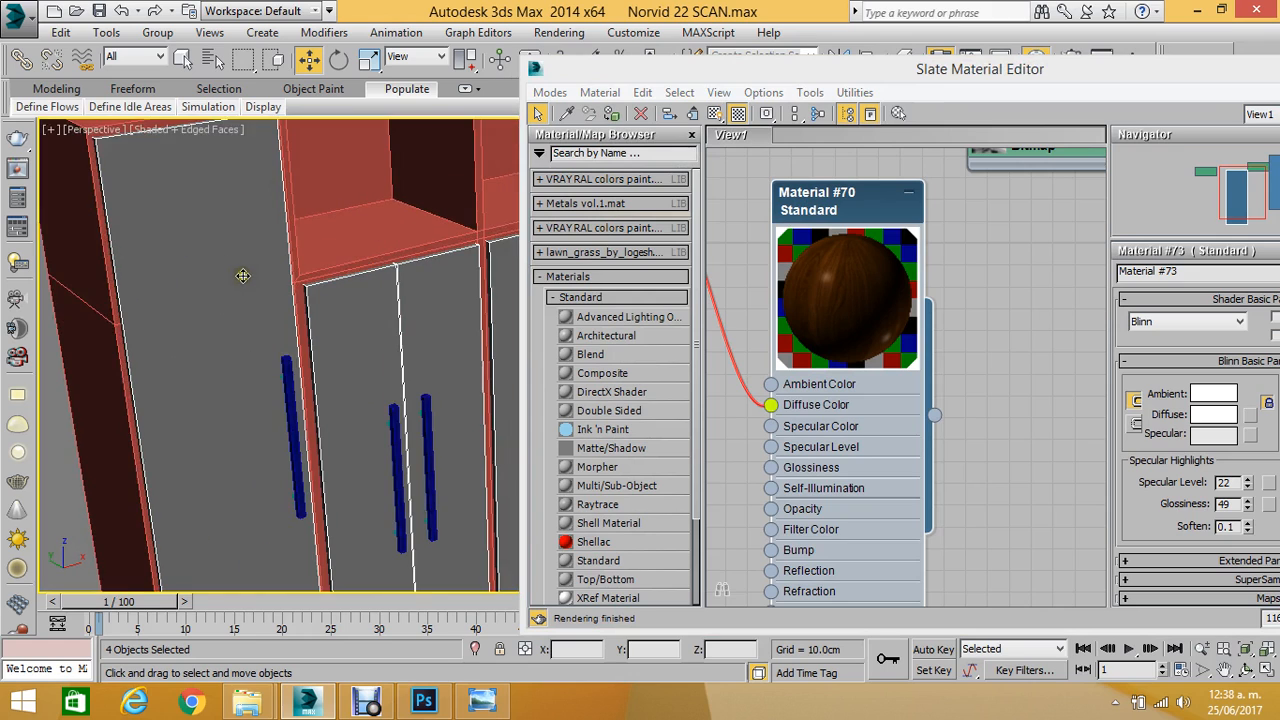
click(714, 113)
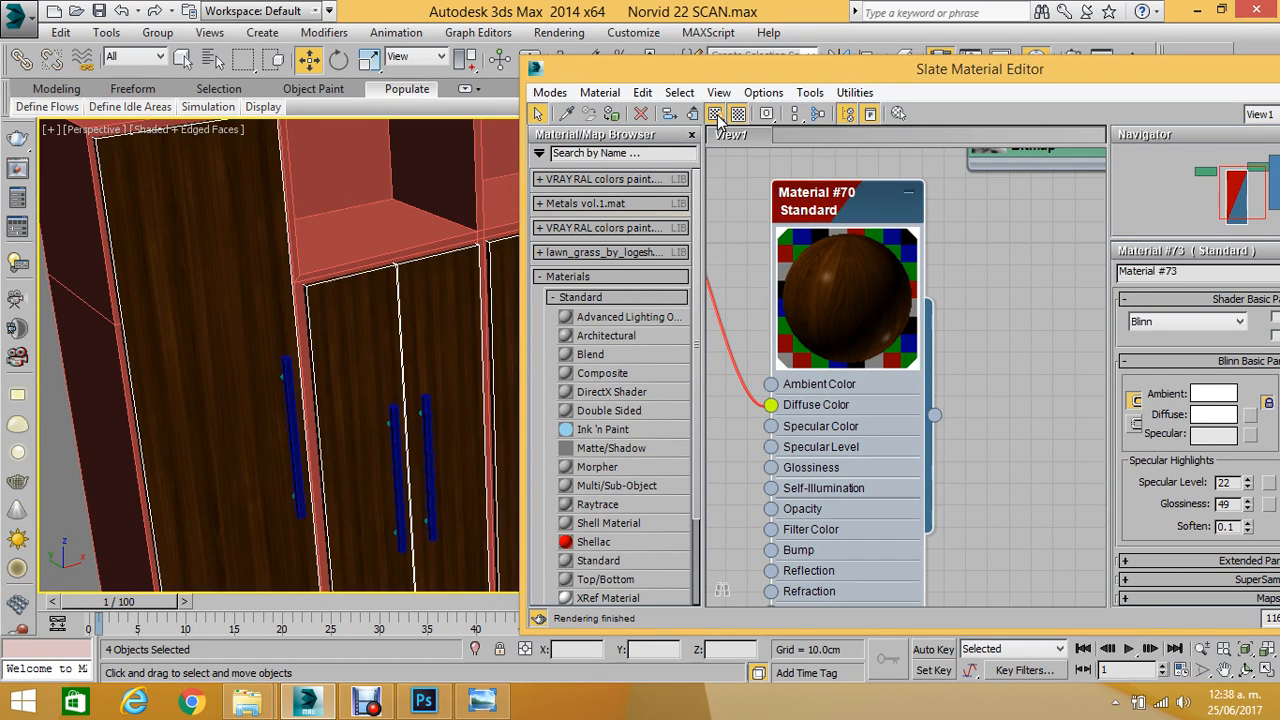
mouse_move(466, 246)
middle_down()
mouse_move(368, 226)
mouse_move(365, 239)
mouse_move(395, 257)
middle_up()
scroll(361, 223, down, 7)
scroll(361, 223, up, 5)
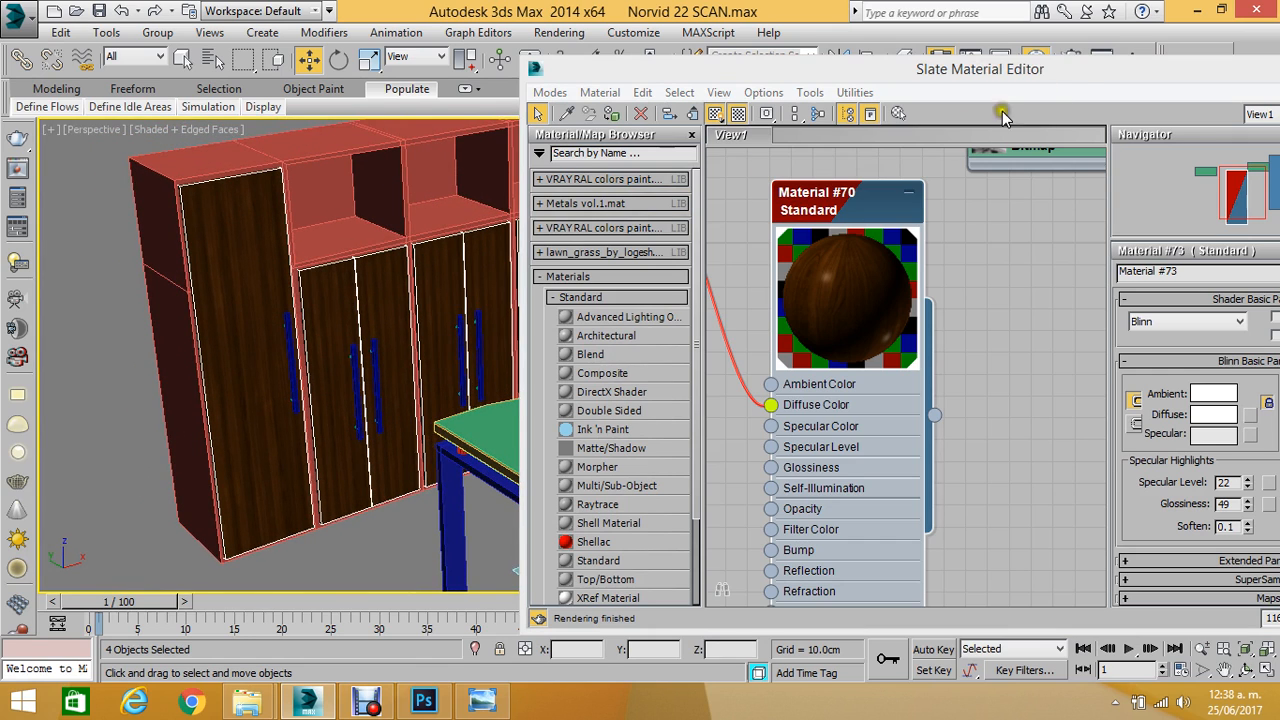
Close the Slate Material Editor and open the modifier settings for the selected cabinet doors.
drag(1040, 70, 708, 217)
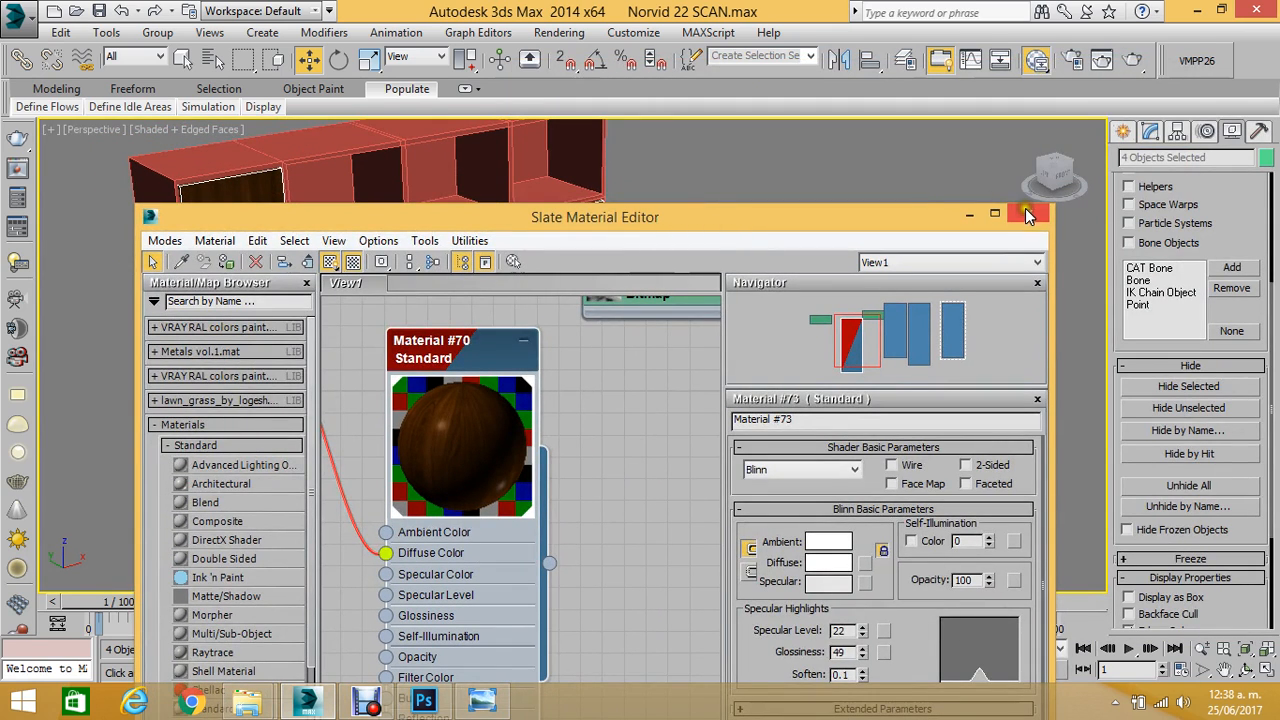
click(1029, 215)
scroll(474, 222, up, 5)
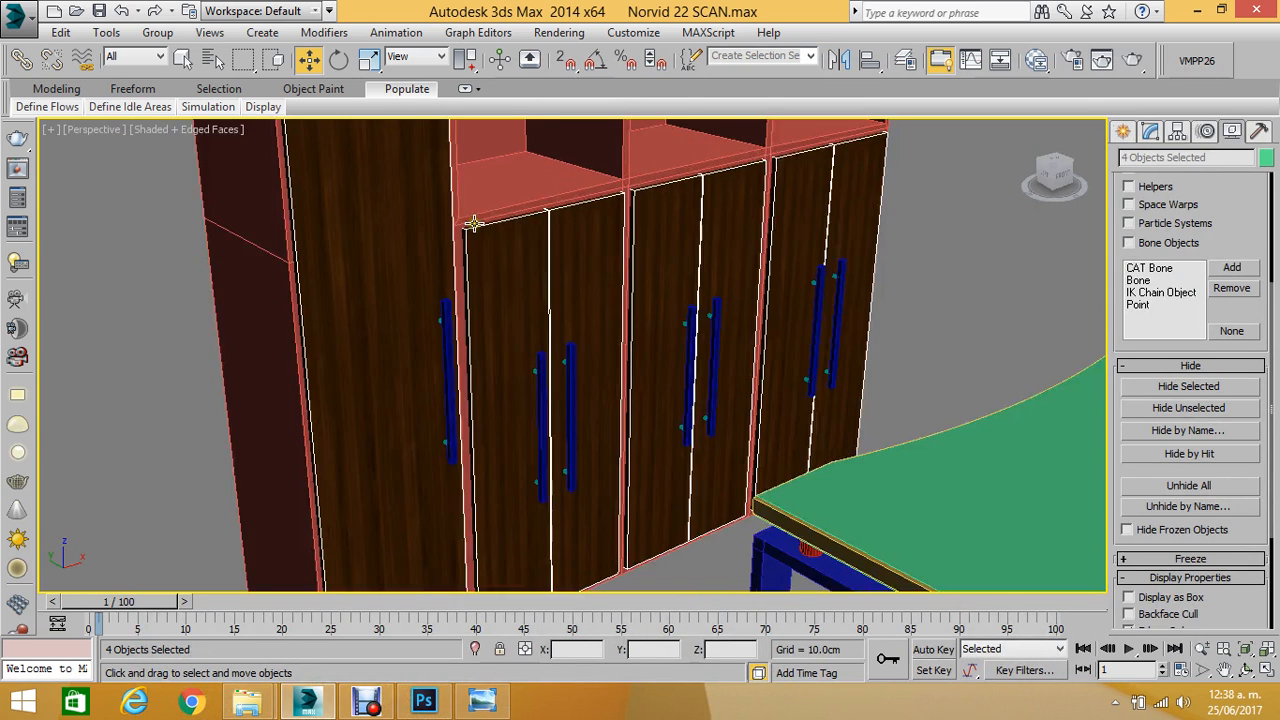
scroll(450, 230, up, 6)
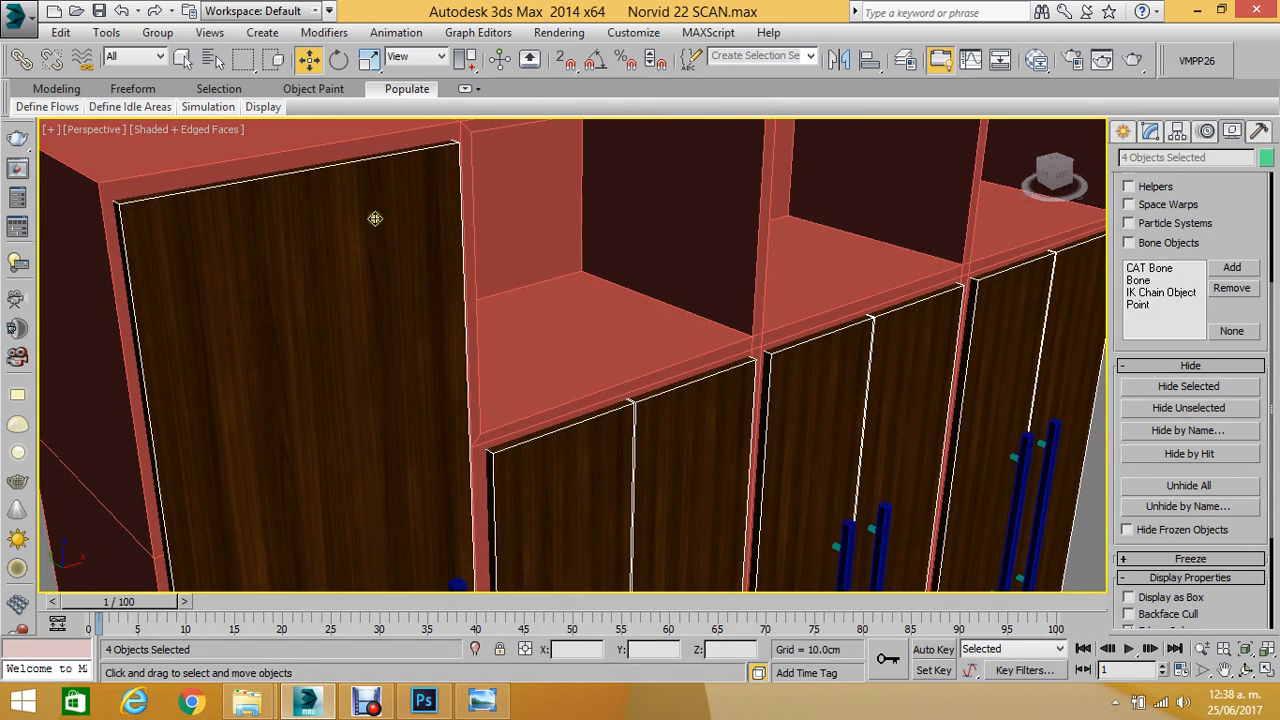
click(1151, 133)
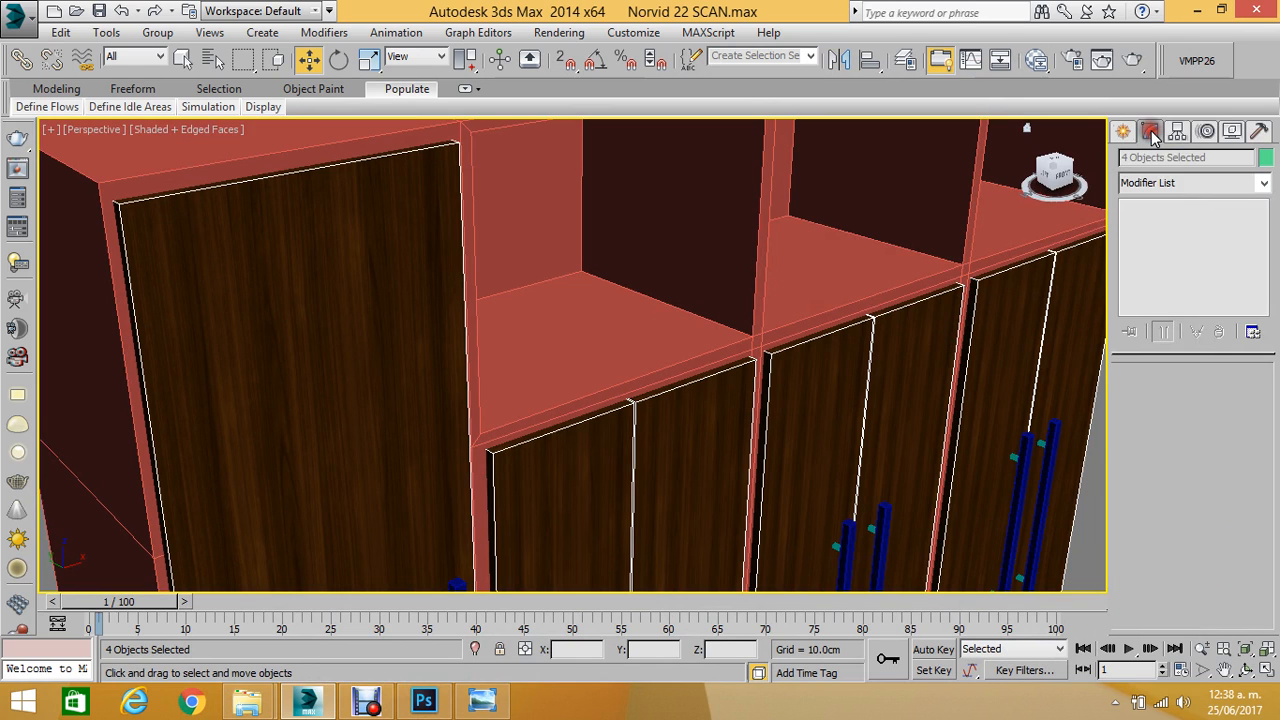
click(1215, 184)
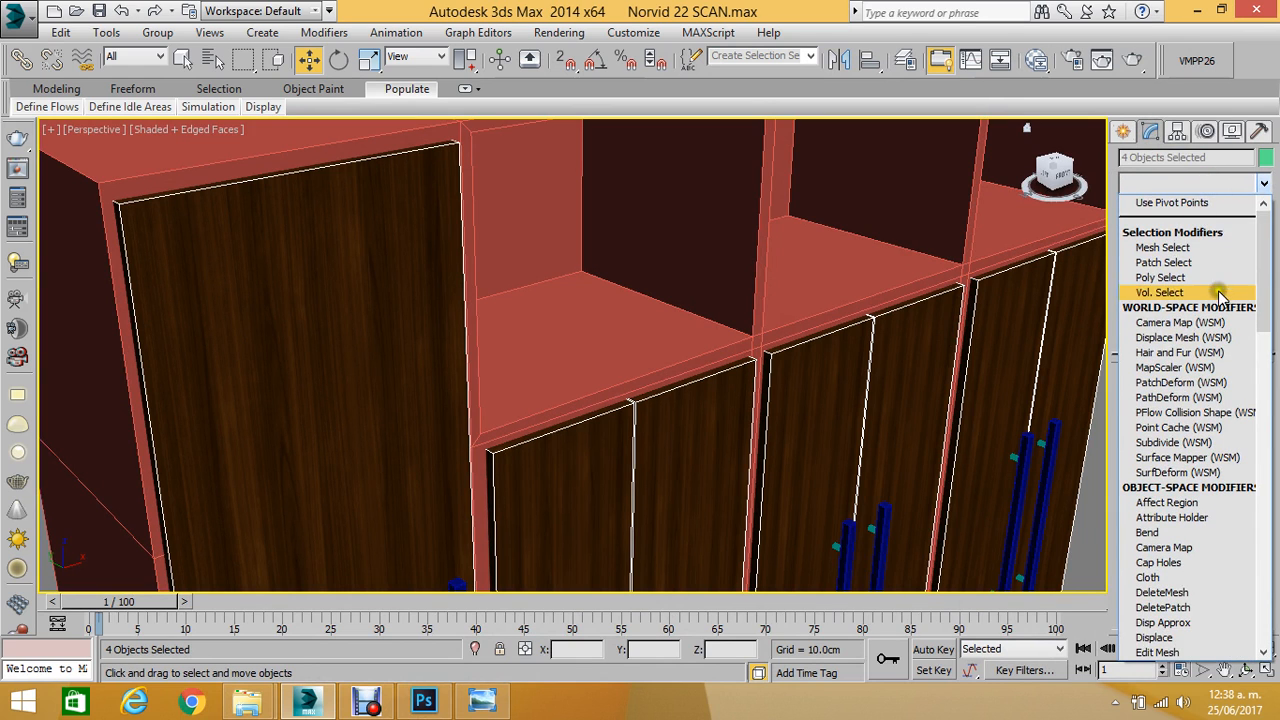
drag(1265, 245, 1270, 535)
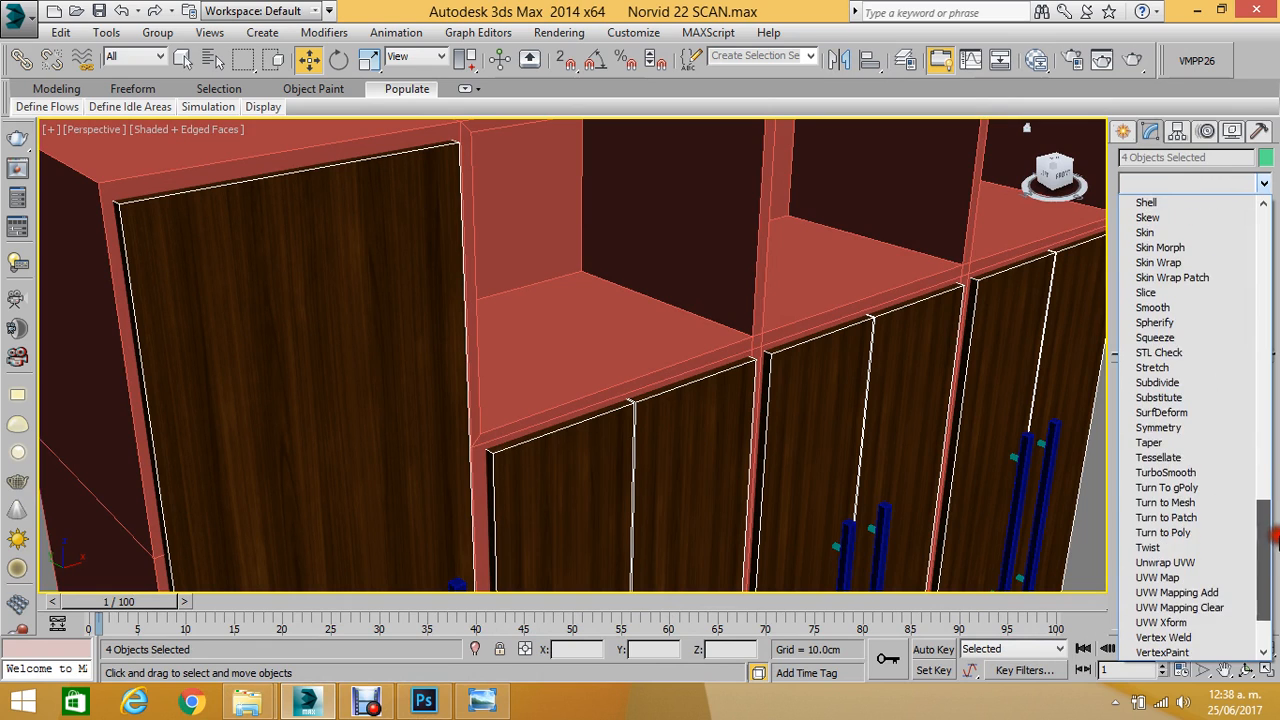
scroll(683, 218, down, 2)
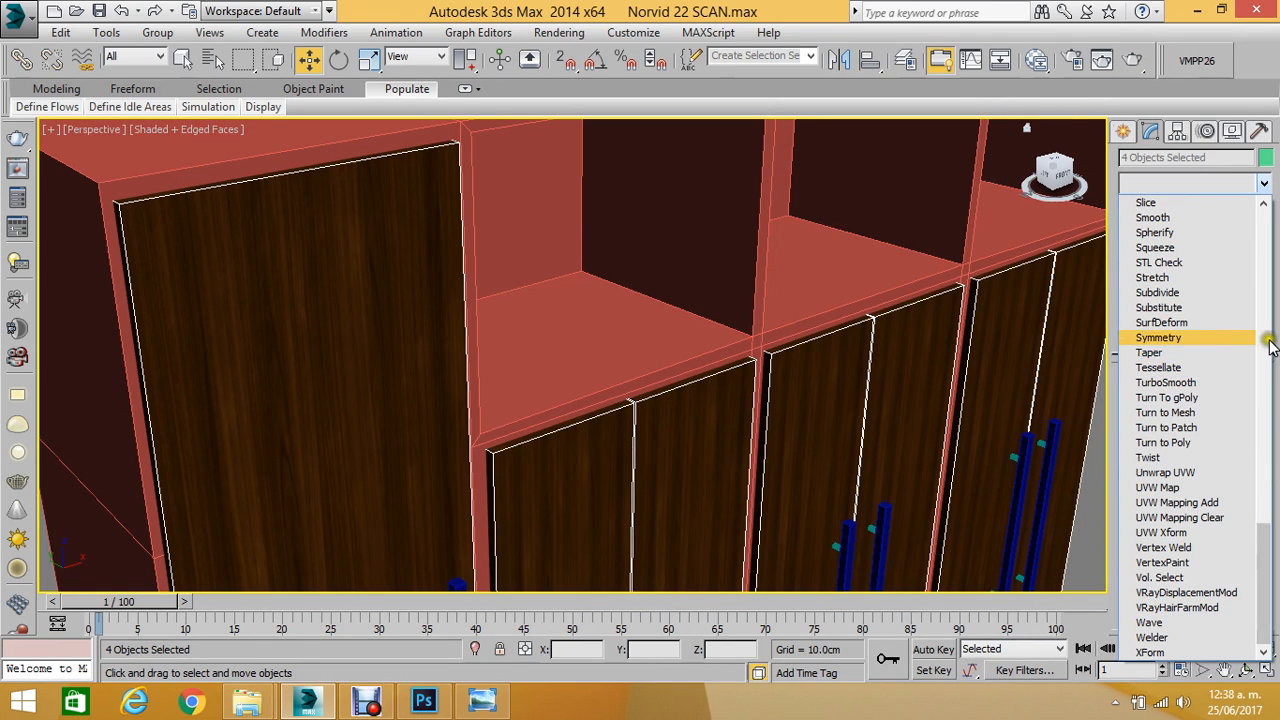
click(1100, 460)
alt+middle_drag(906, 363, 963, 291)
click(963, 291)
click(847, 259)
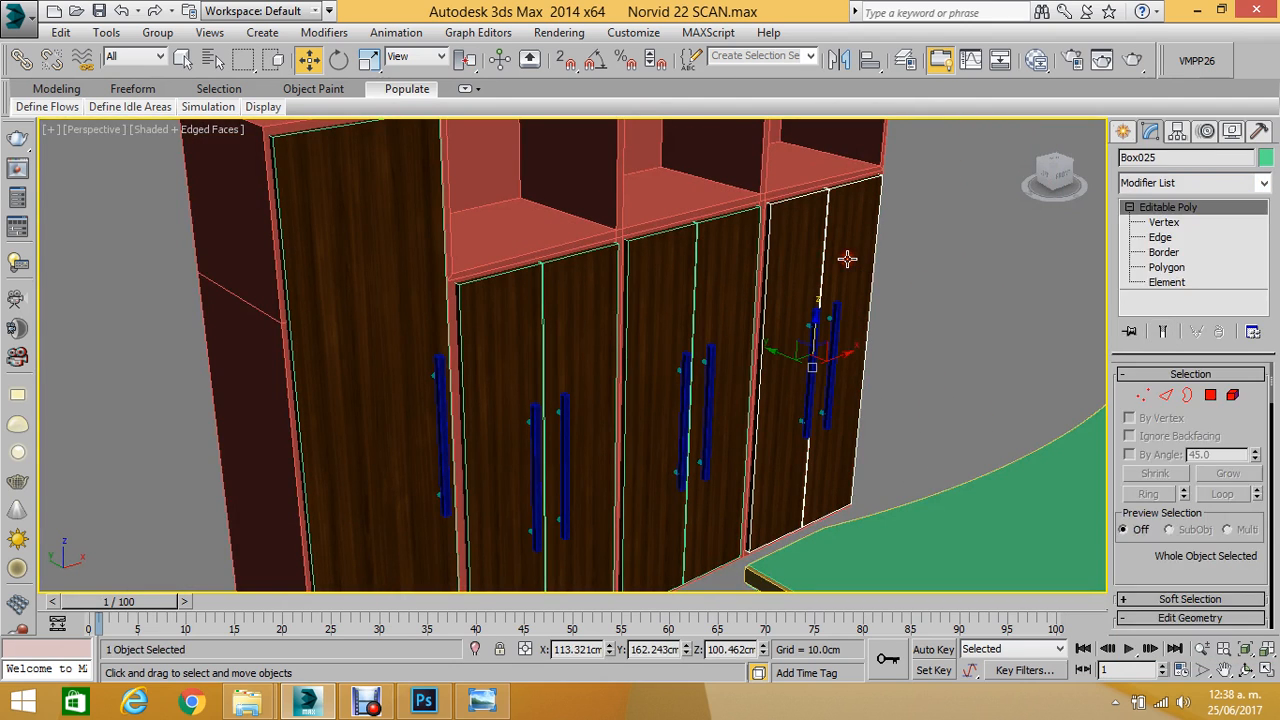
click(700, 266)
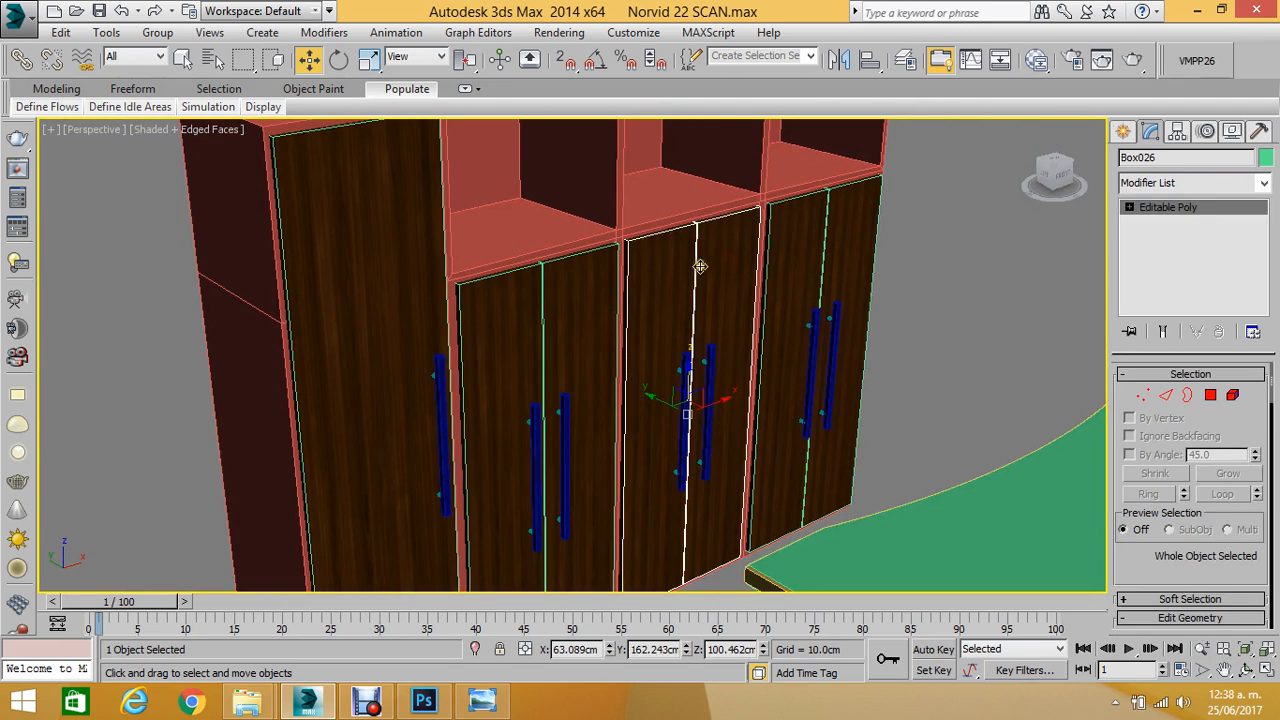
click(903, 285)
Select the tall door and the three pairs of lower doors together and apply a UVW Map modifier to them.
click(860, 276)
ctrl+click(714, 266)
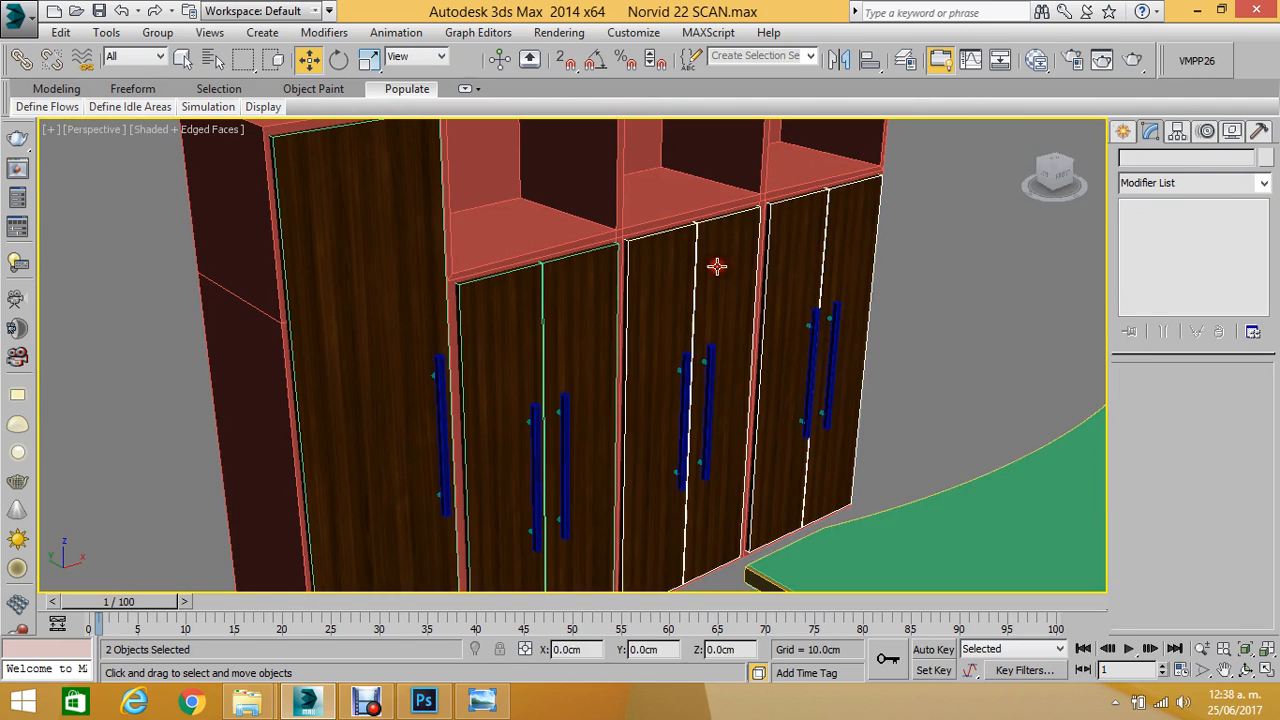
ctrl+click(563, 288)
ctrl+click(323, 235)
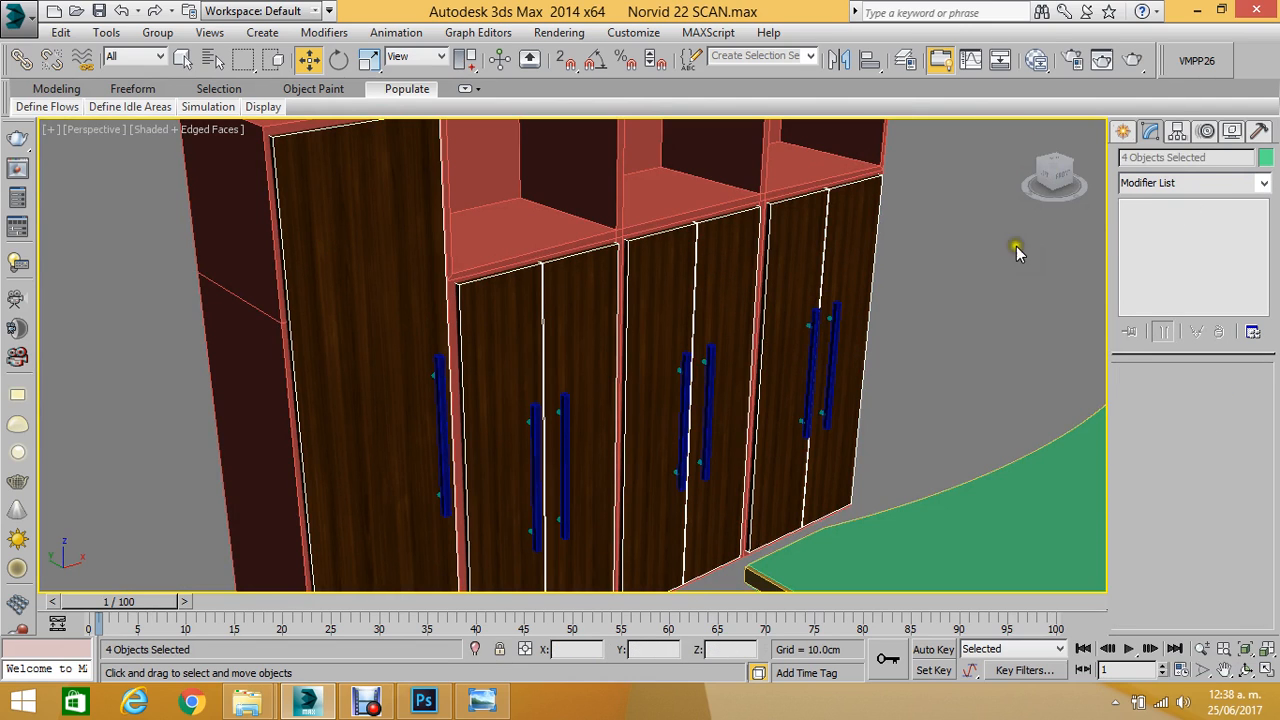
click(1212, 192)
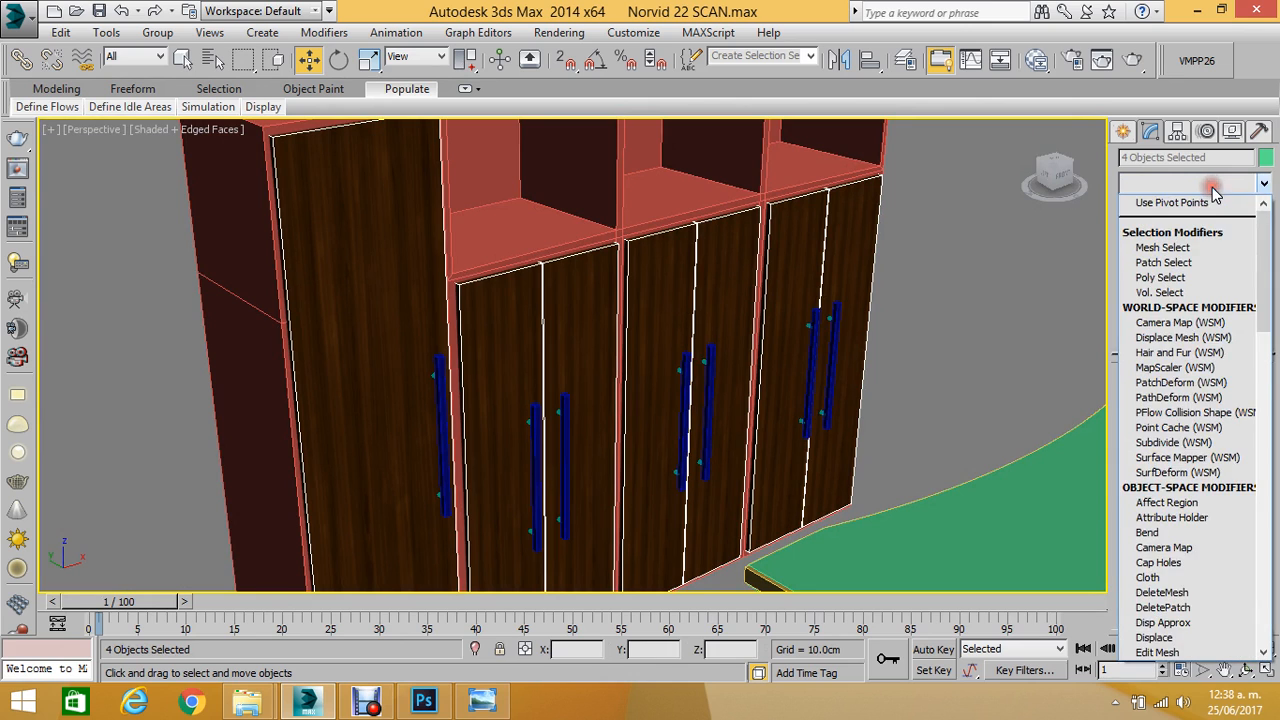
drag(1263, 260, 1276, 569)
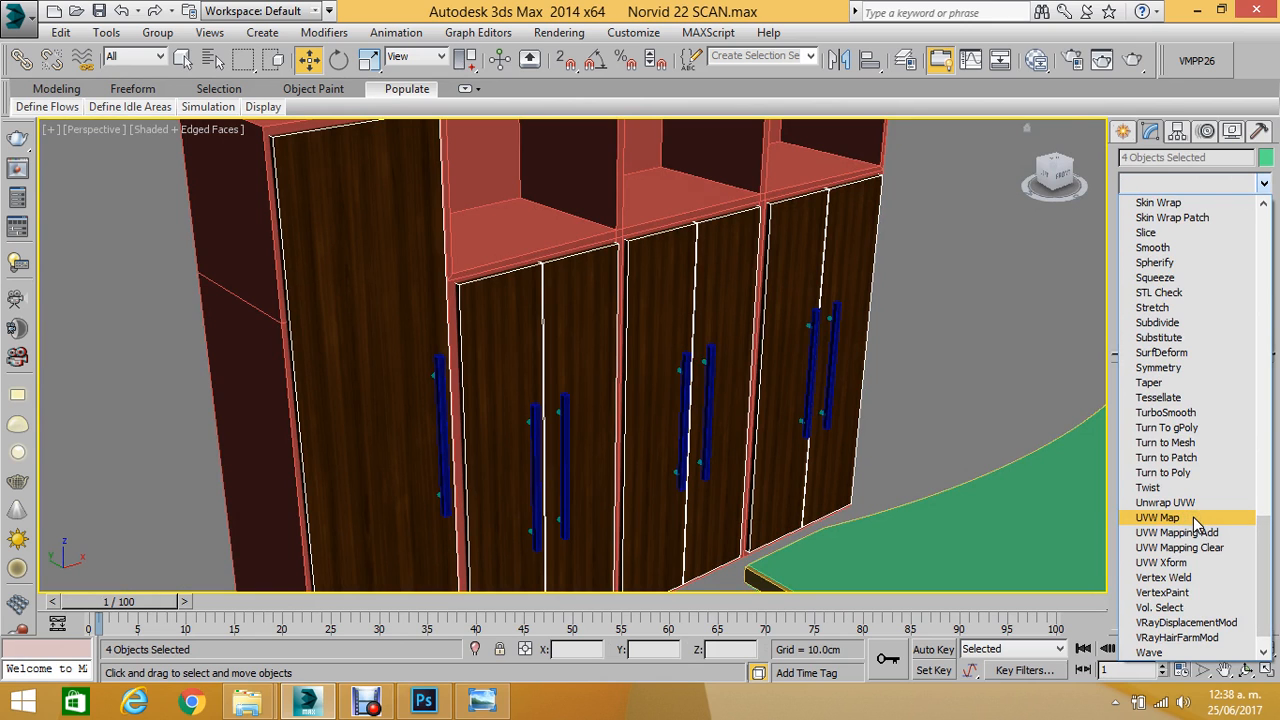
click(1160, 517)
scroll(903, 320, up, 2)
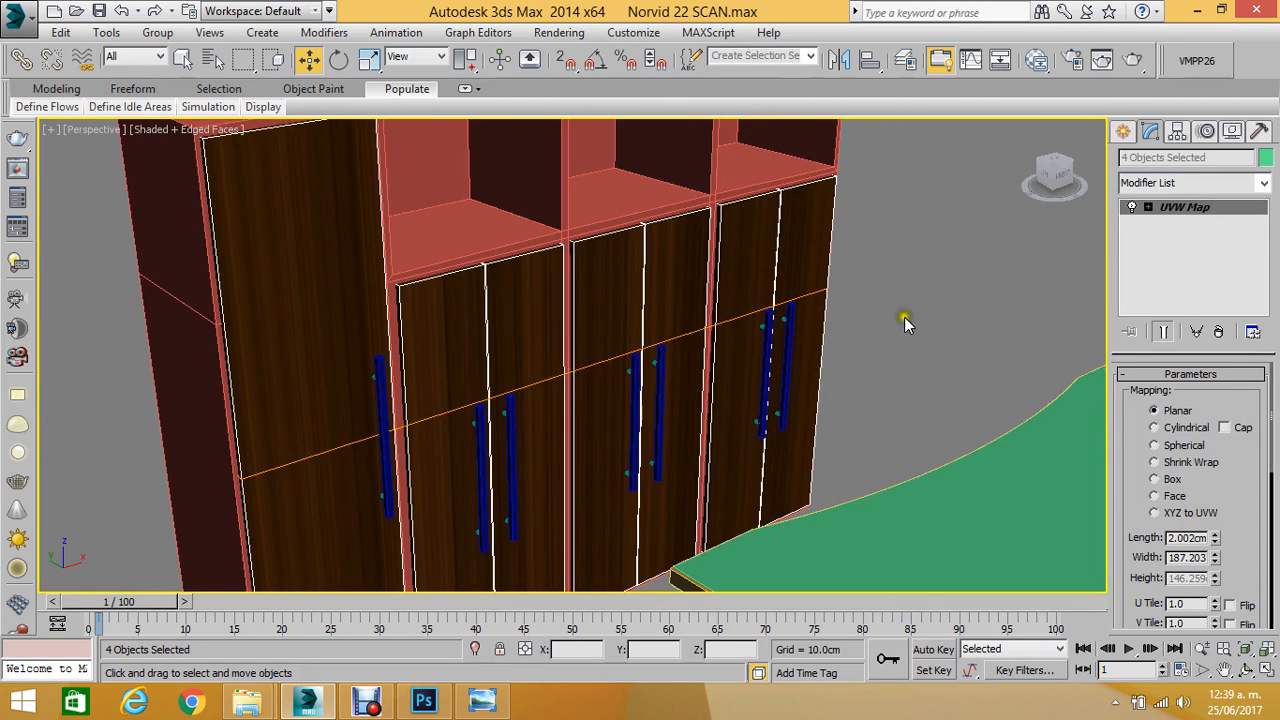
Set the selected doors' UVW Map projection to Box and activate the modifier's gizmo.
scroll(473, 350, up, 3)
scroll(498, 376, down, 3)
alt+middle_drag(500, 360, 725, 318)
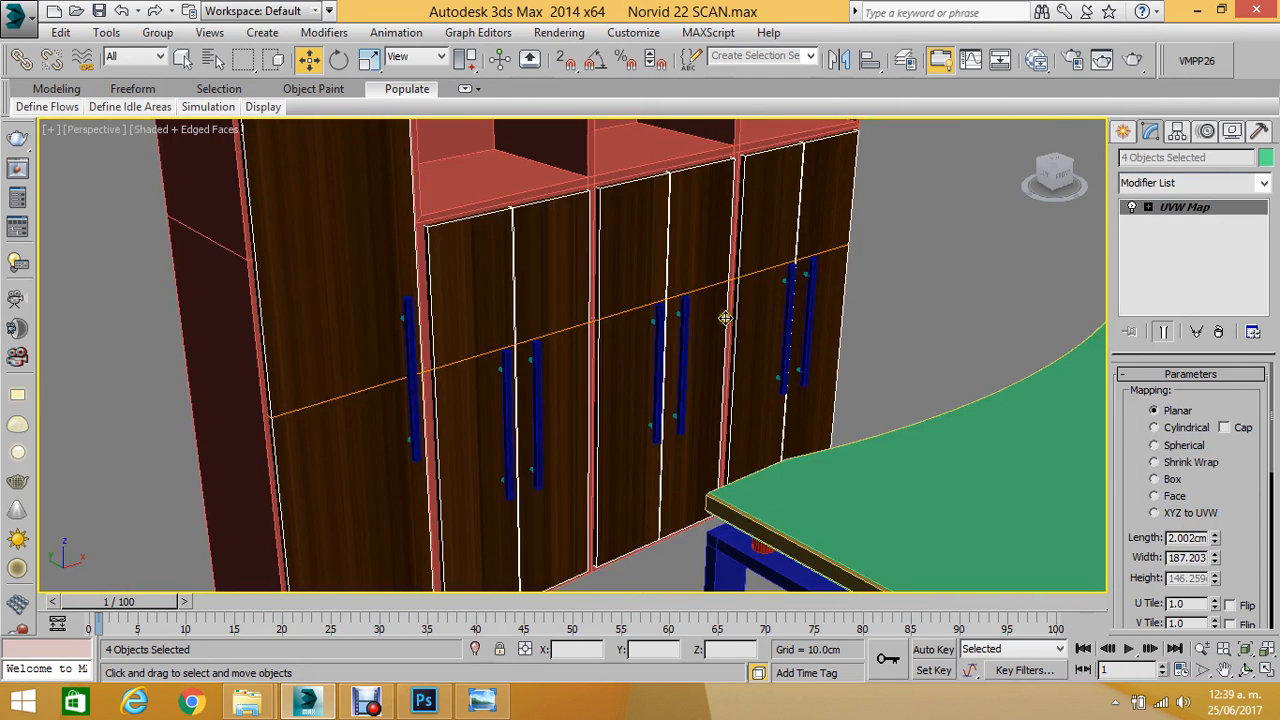
click(1156, 480)
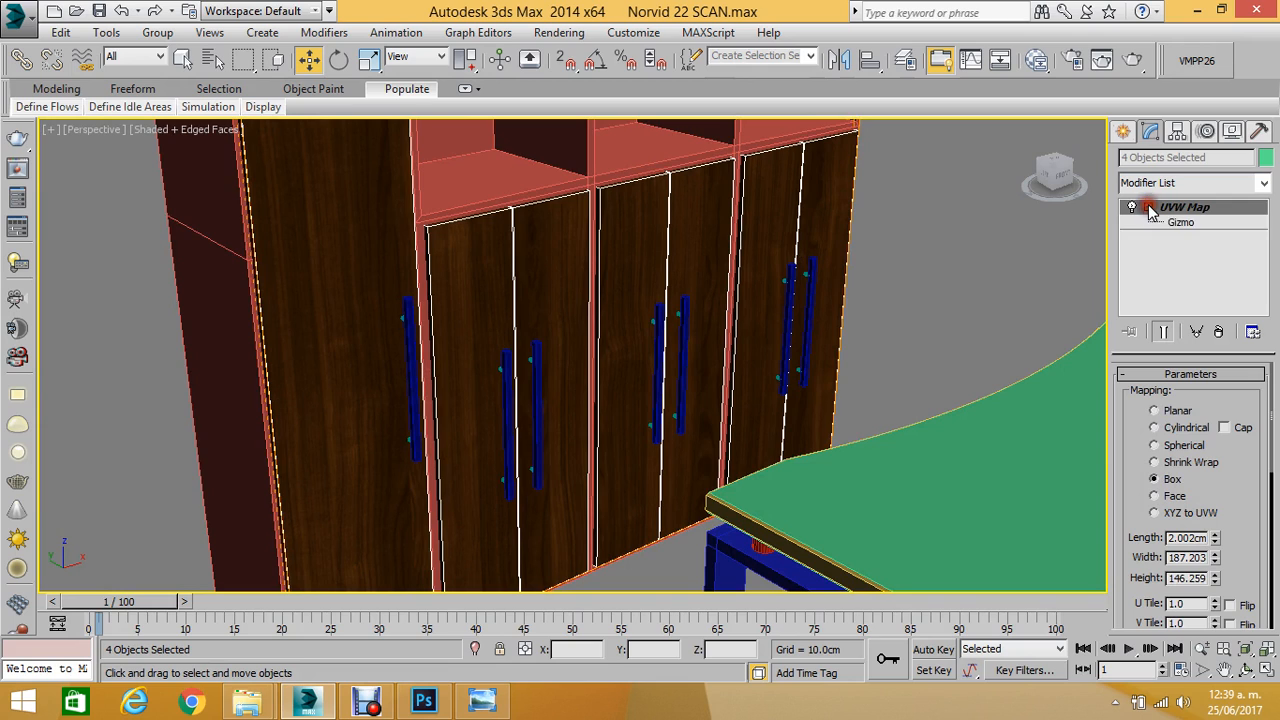
click(1180, 223)
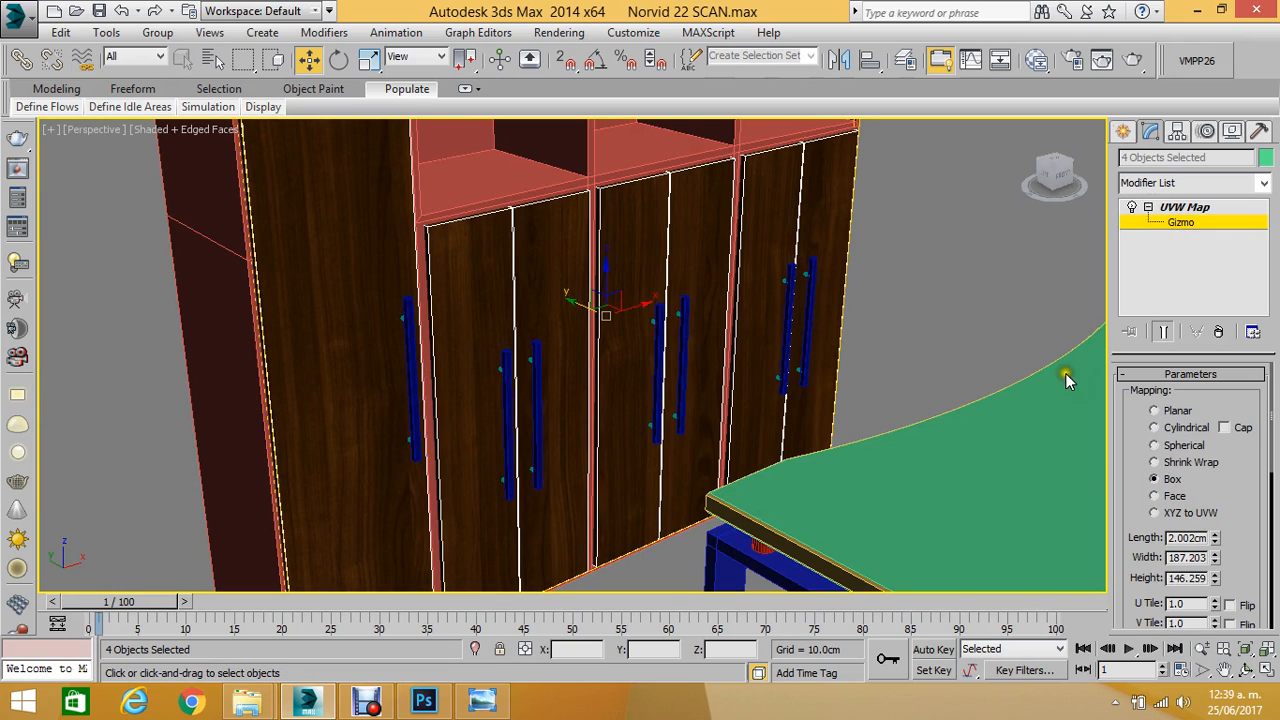
Try the X and Y alignments on the doors' box mapping, return it to Z, and fit the mapping to the doors.
drag(1120, 486, 1143, 260)
drag(1122, 530, 1118, 450)
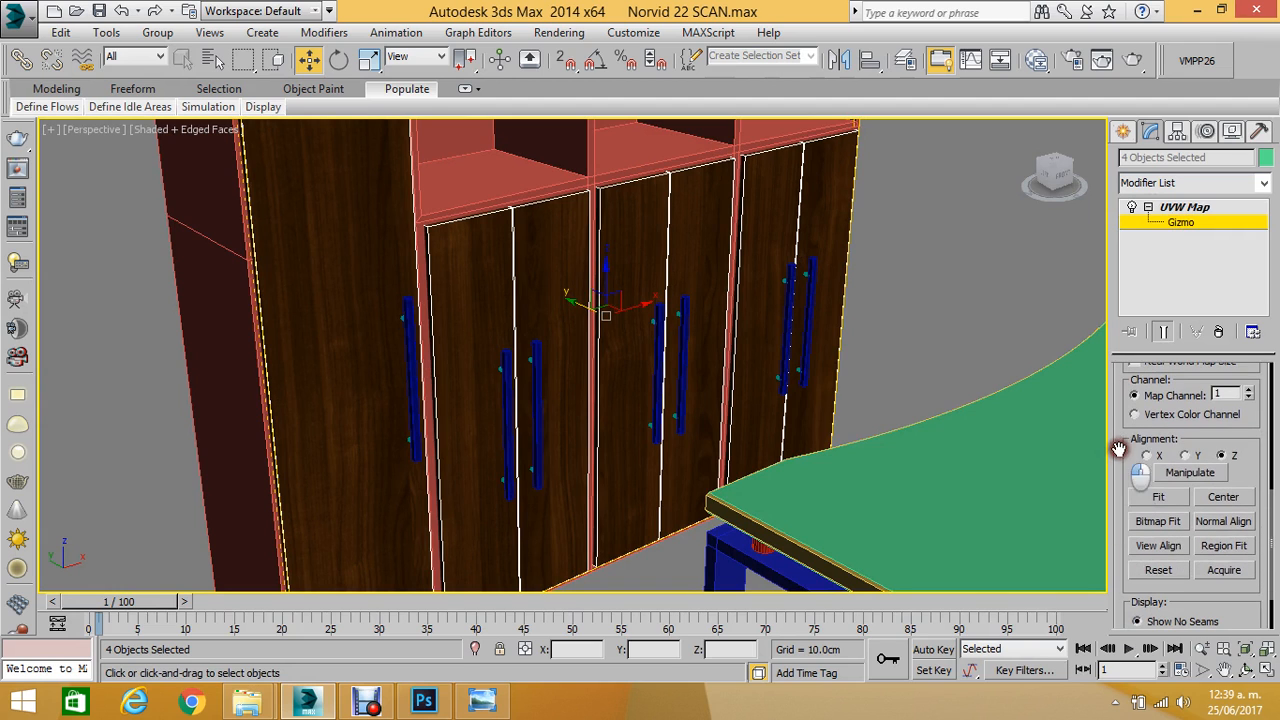
click(1147, 456)
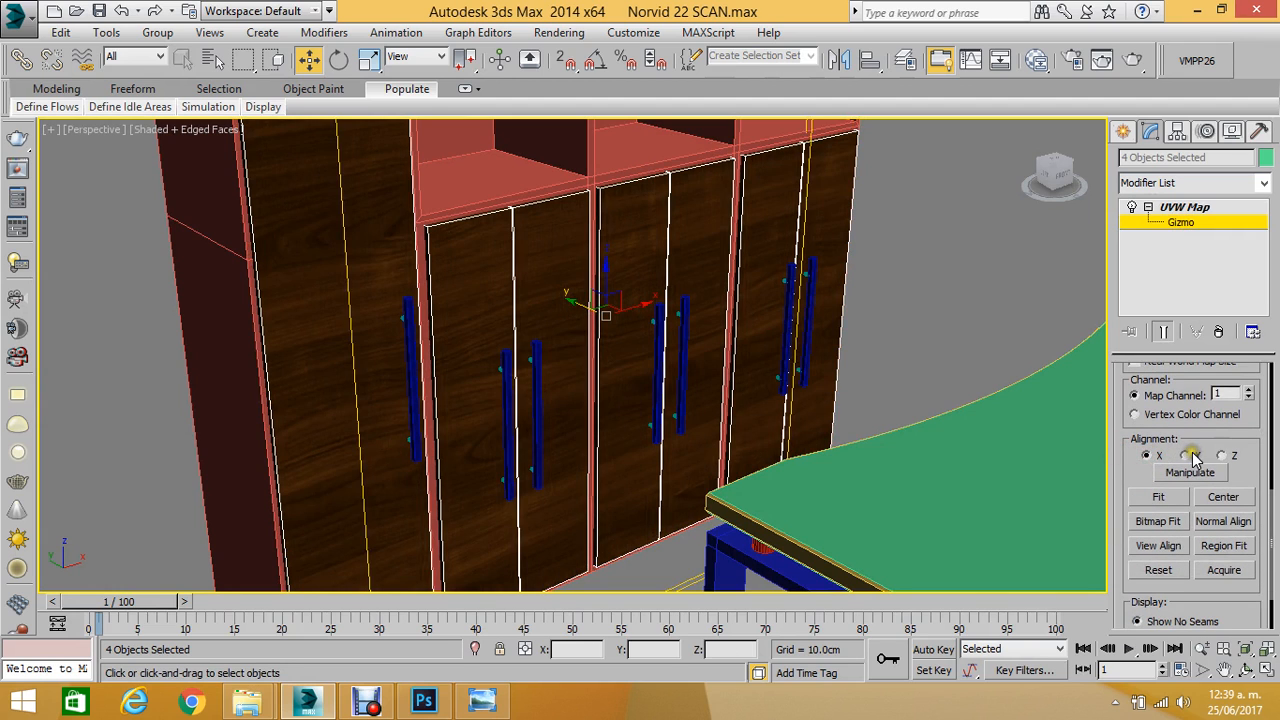
click(1186, 456)
click(1222, 456)
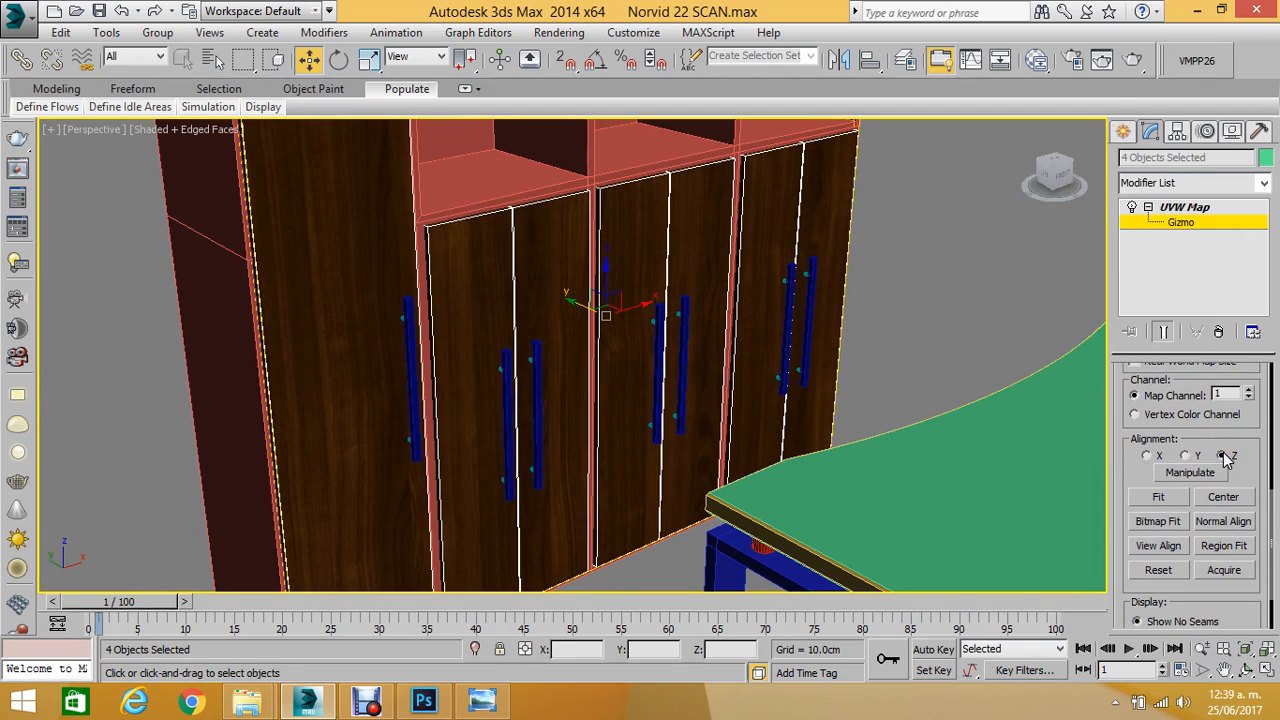
click(1155, 498)
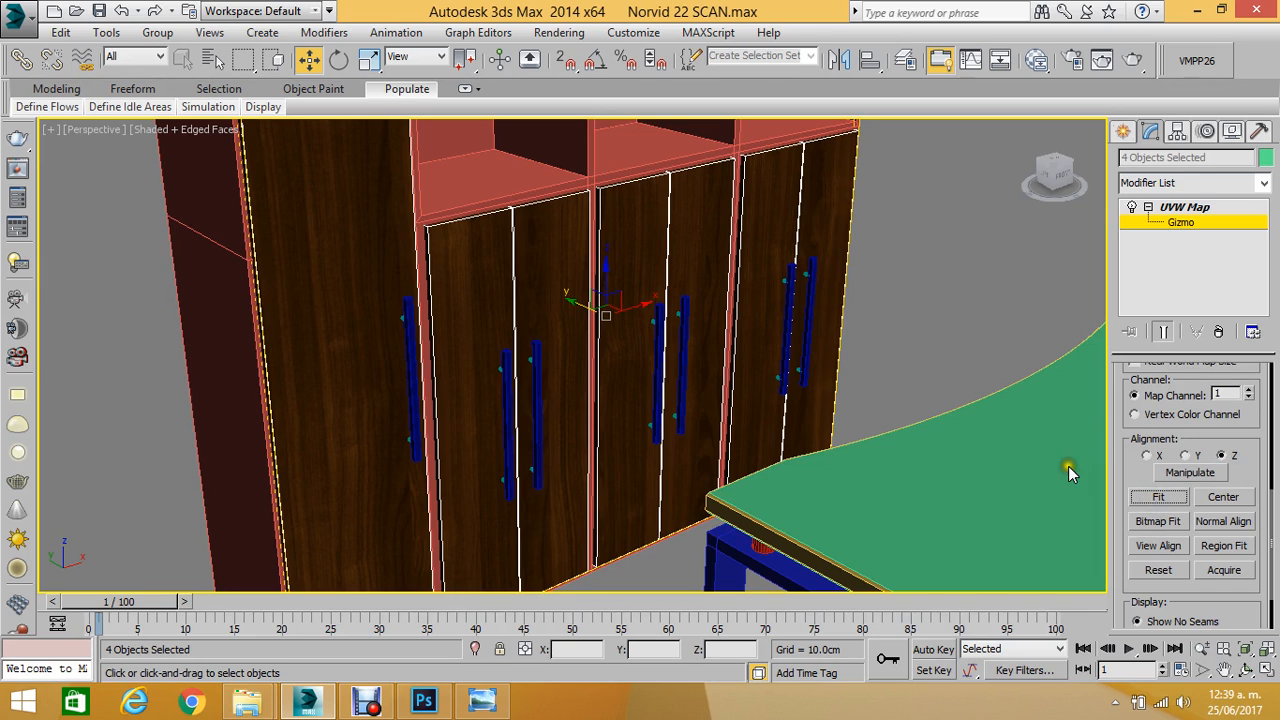
Scale the doors' UVW mapping gizmo down to roughly the width of one door pair, leave gizmo editing, and deselect the doors.
scroll(1068, 466, down, 8)
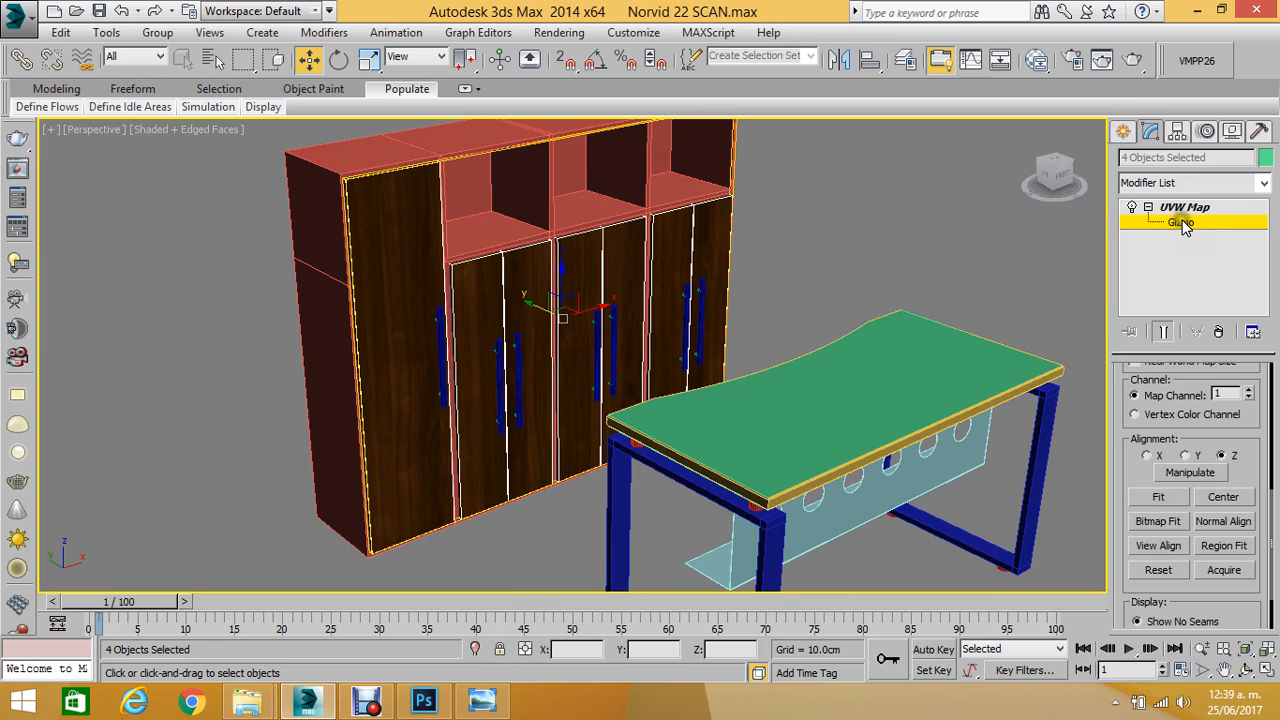
click(369, 59)
scroll(570, 285, up, 5)
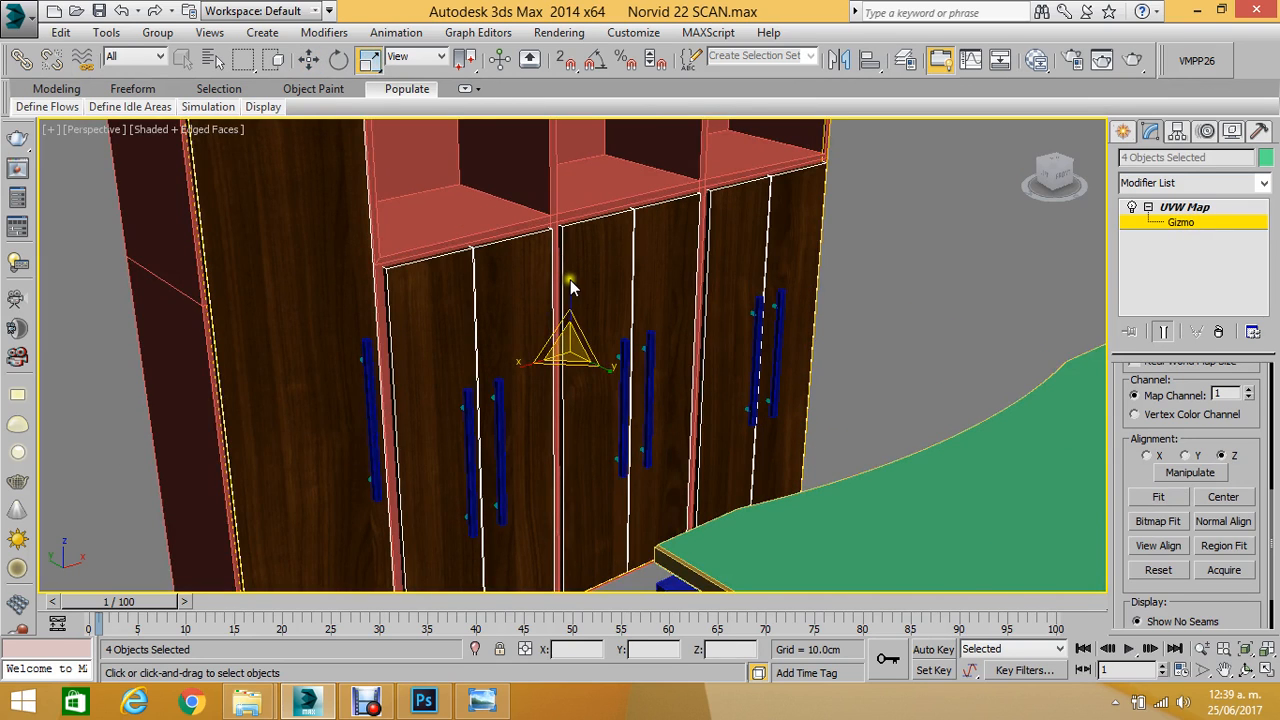
drag(570, 288, 700, 356)
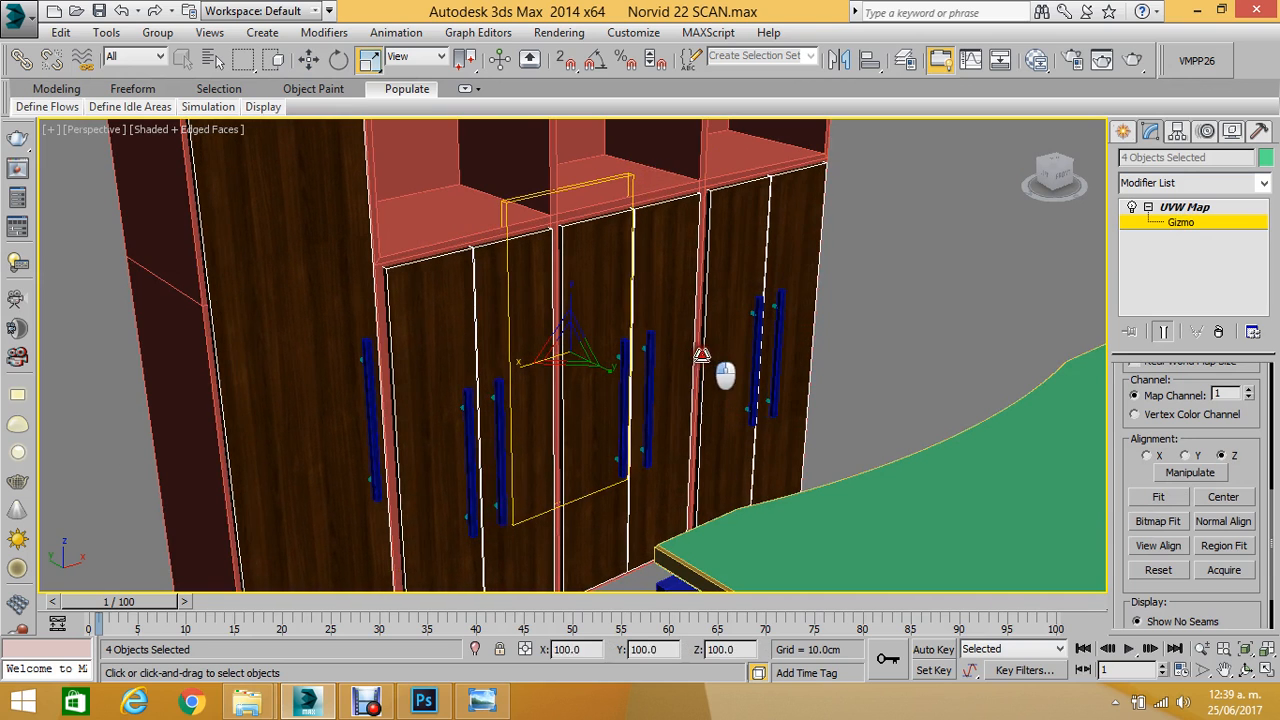
scroll(573, 283, down, 5)
scroll(728, 262, up, 3)
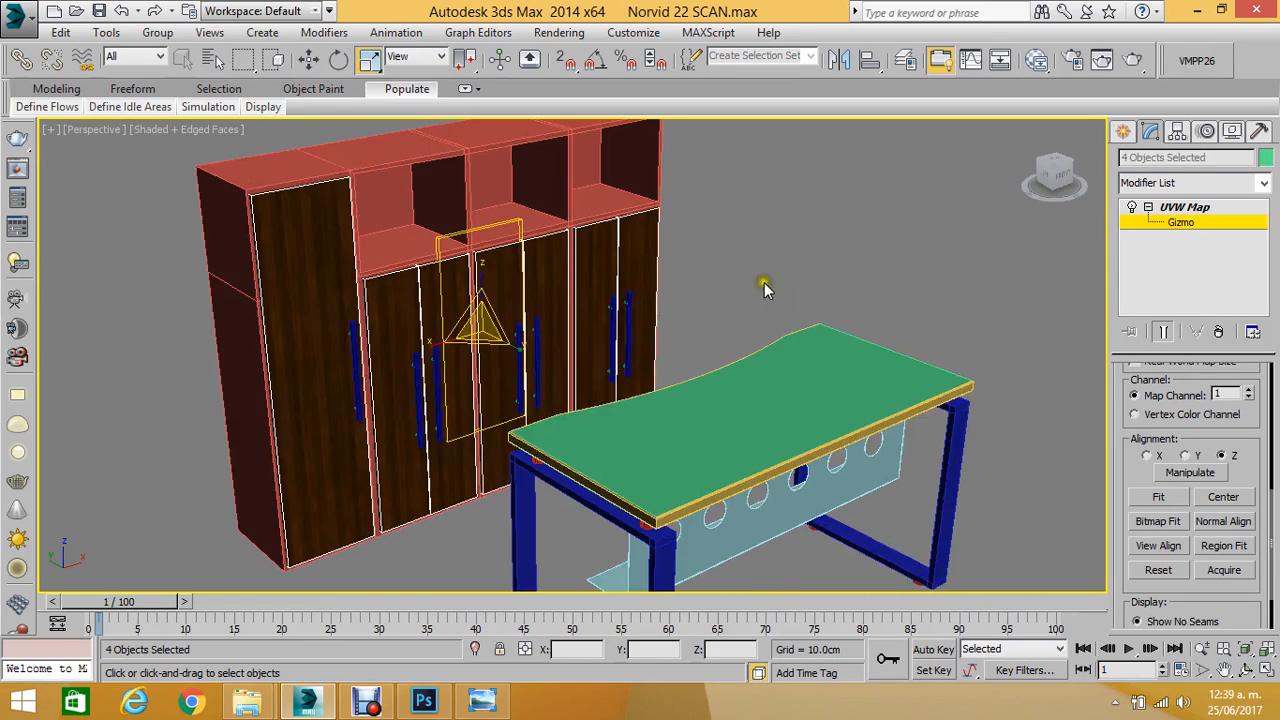
click(1176, 228)
click(801, 240)
Assign the dark walnut material to the desk top and close the Slate Material Editor.
scroll(709, 291, up, 5)
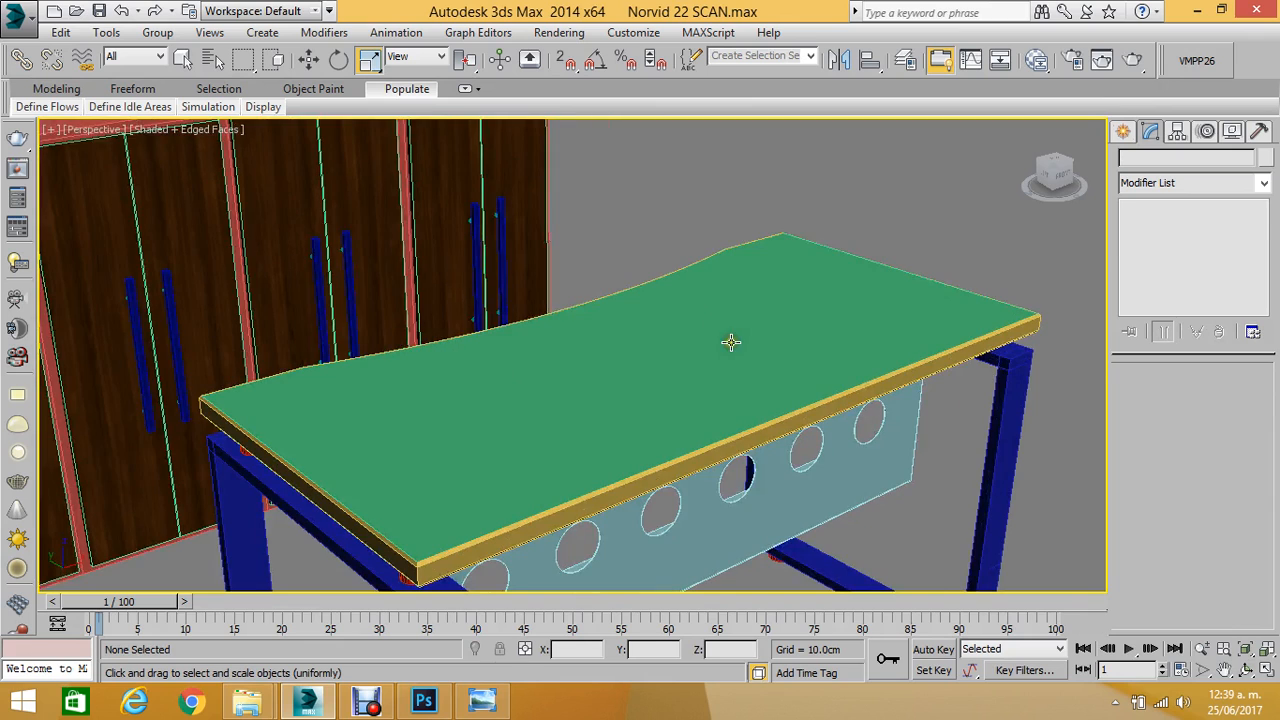
click(731, 342)
key(m)
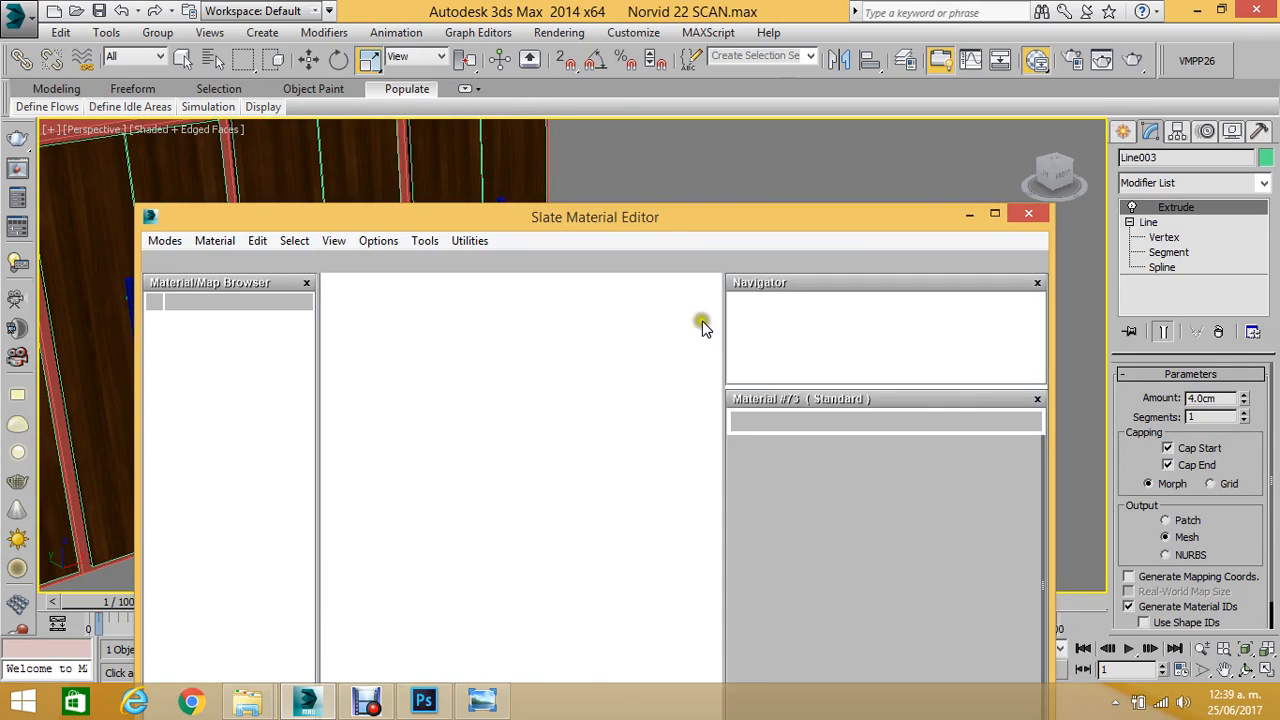
drag(626, 55, 625, 194)
click(790, 102)
click(1057, 171)
Apply a UVW Map modifier to the desk top.
click(1245, 669)
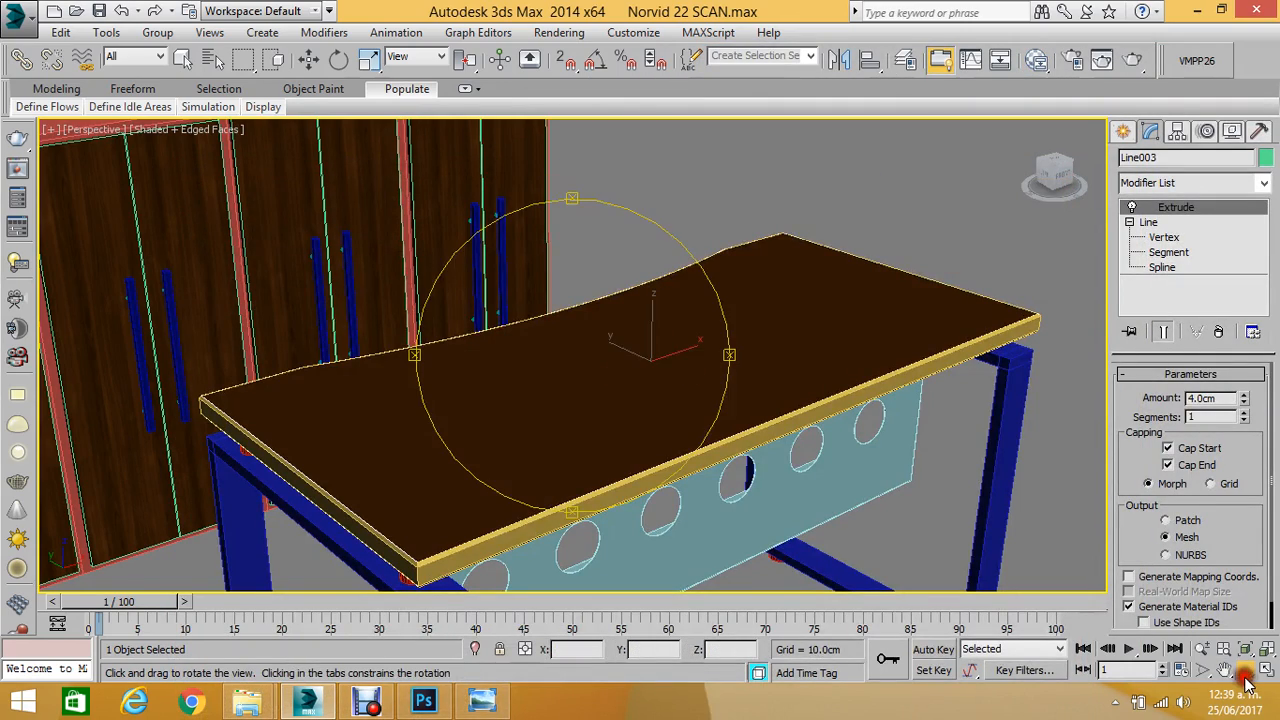
drag(660, 383, 656, 262)
click(1262, 183)
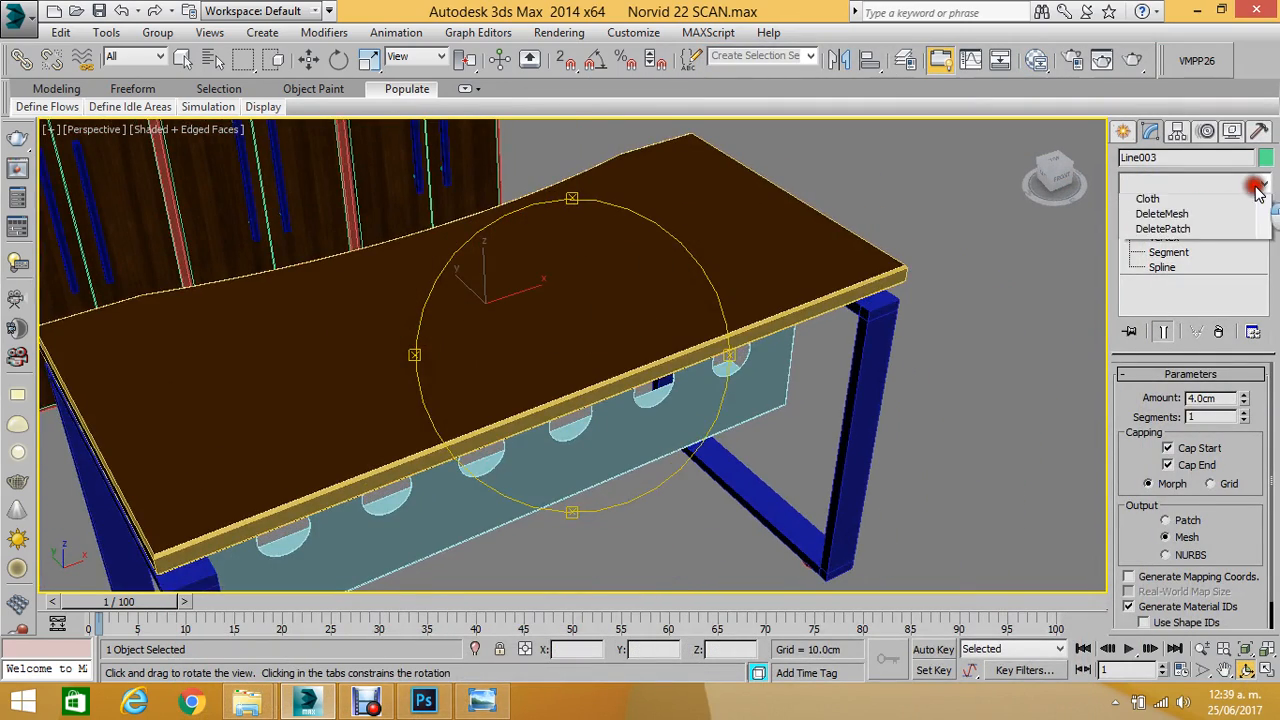
drag(1257, 277, 1262, 548)
scroll(1218, 520, down, 1)
scroll(1220, 540, down, 3)
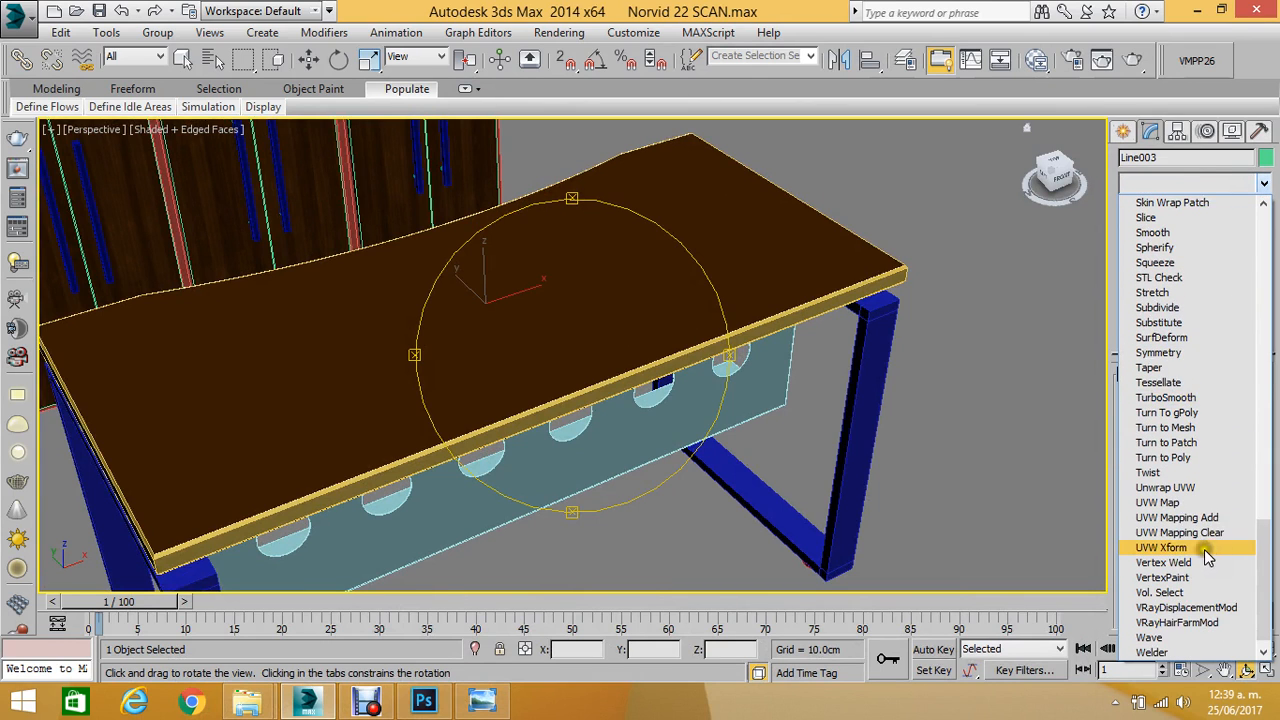
click(1190, 498)
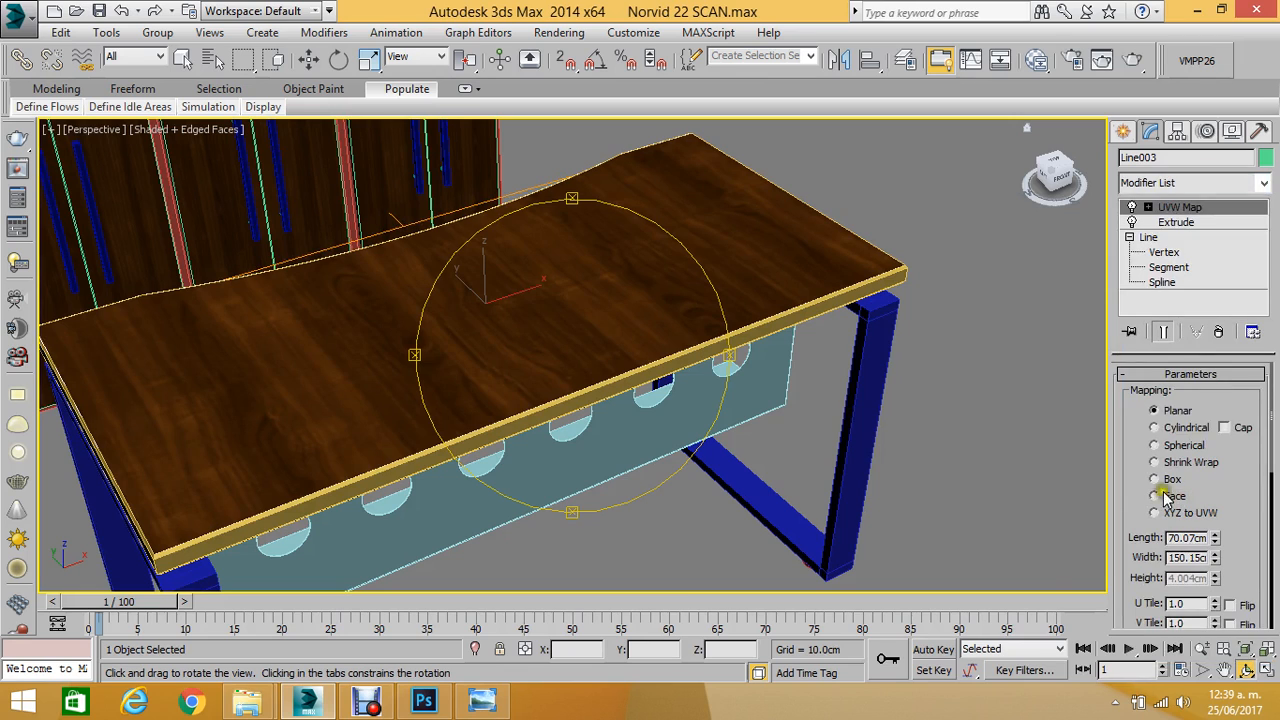
Set the desk top's UVW Map projection to Box.
click(1160, 496)
click(1156, 479)
drag(1140, 468, 1133, 331)
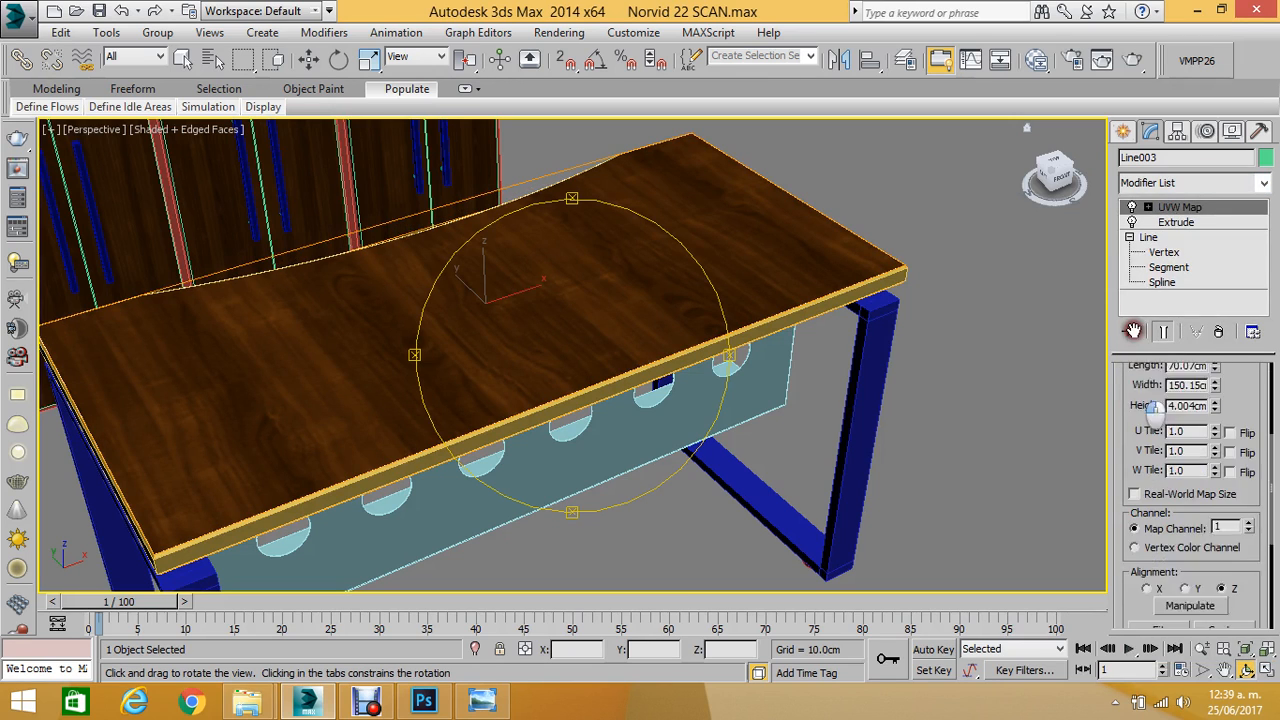
drag(1153, 405, 1133, 255)
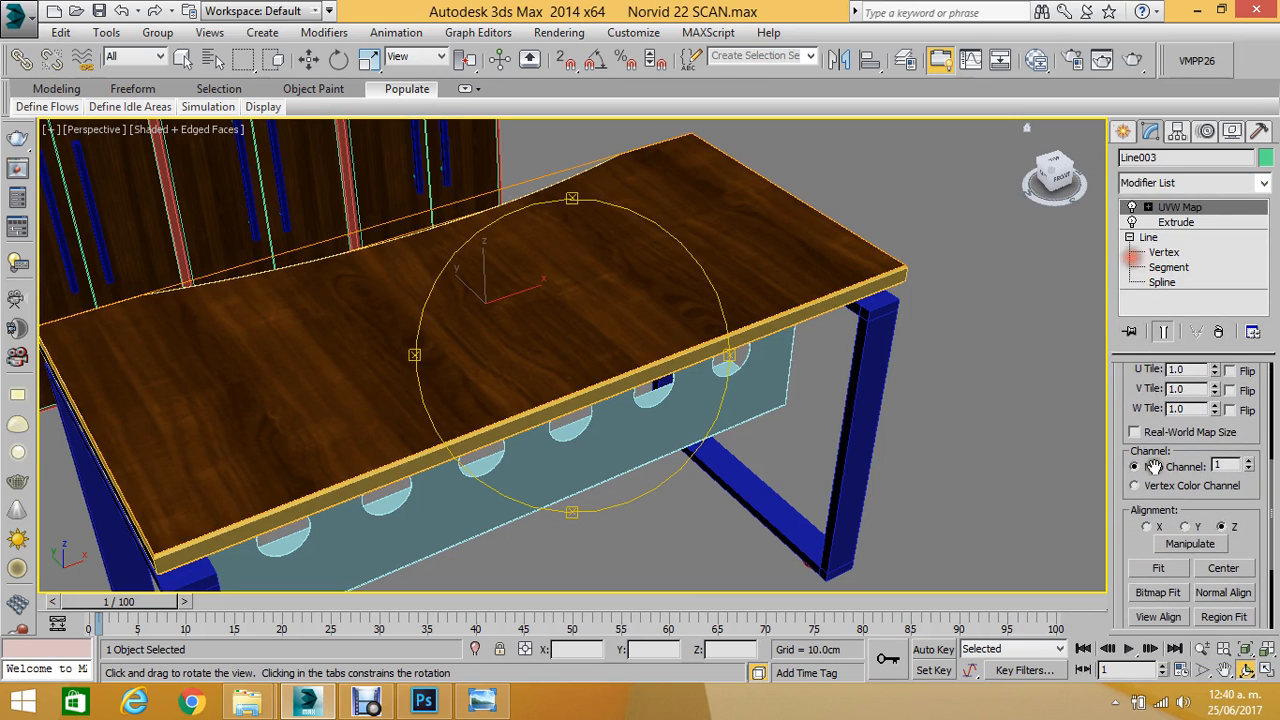
Try fitting the desk top's box mapping with Y alignment and with Z alignment.
click(1150, 527)
click(1184, 527)
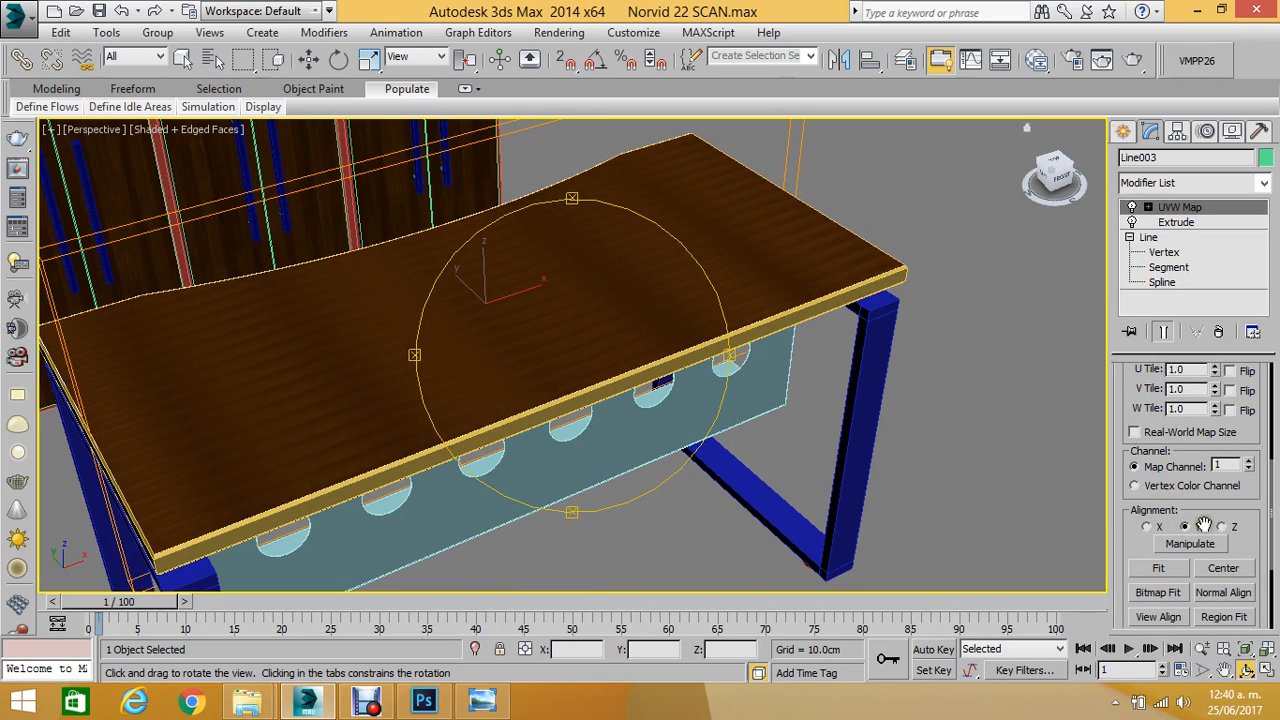
click(1158, 568)
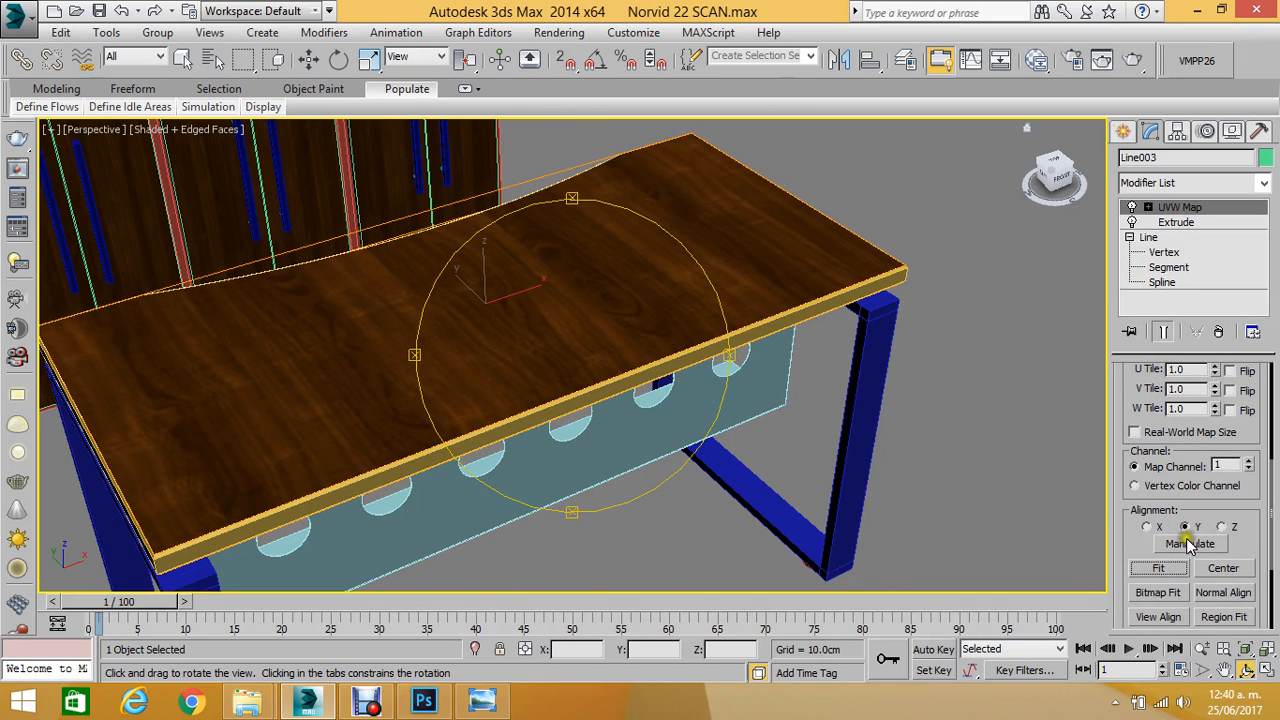
click(1222, 527)
click(1158, 570)
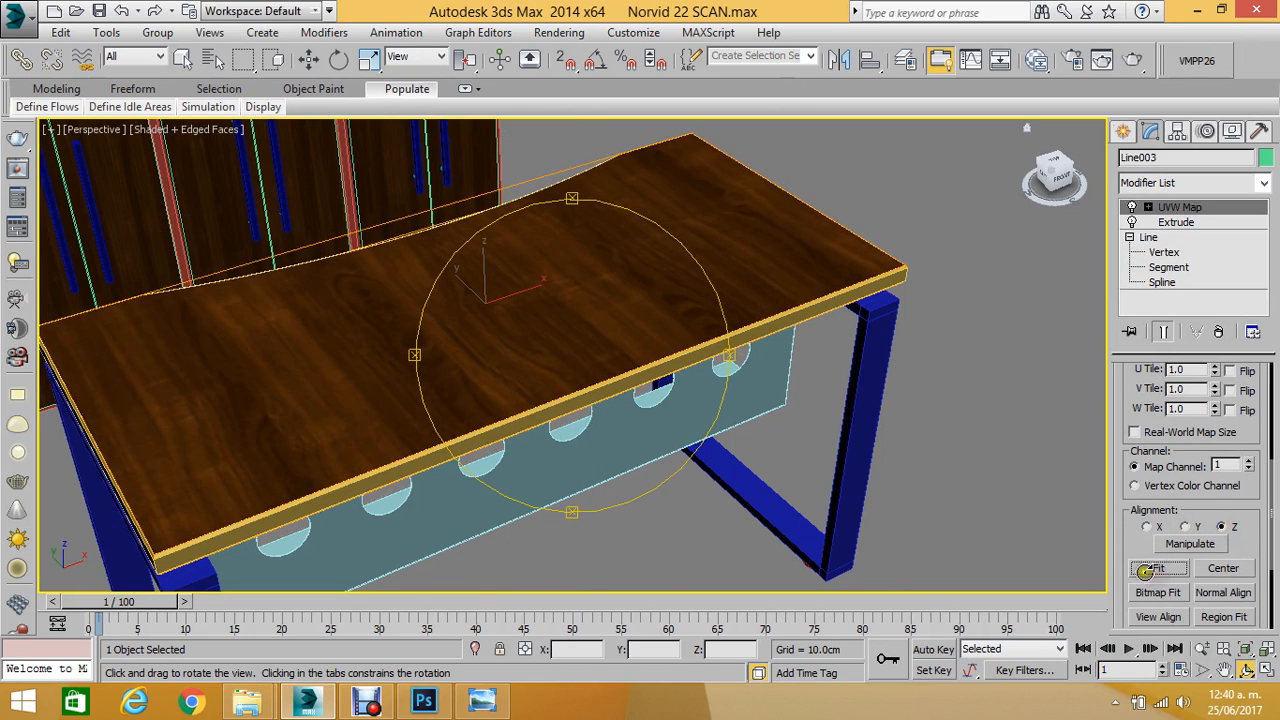
Align the desk top's box mapping to X and fit it to the object.
click(1150, 528)
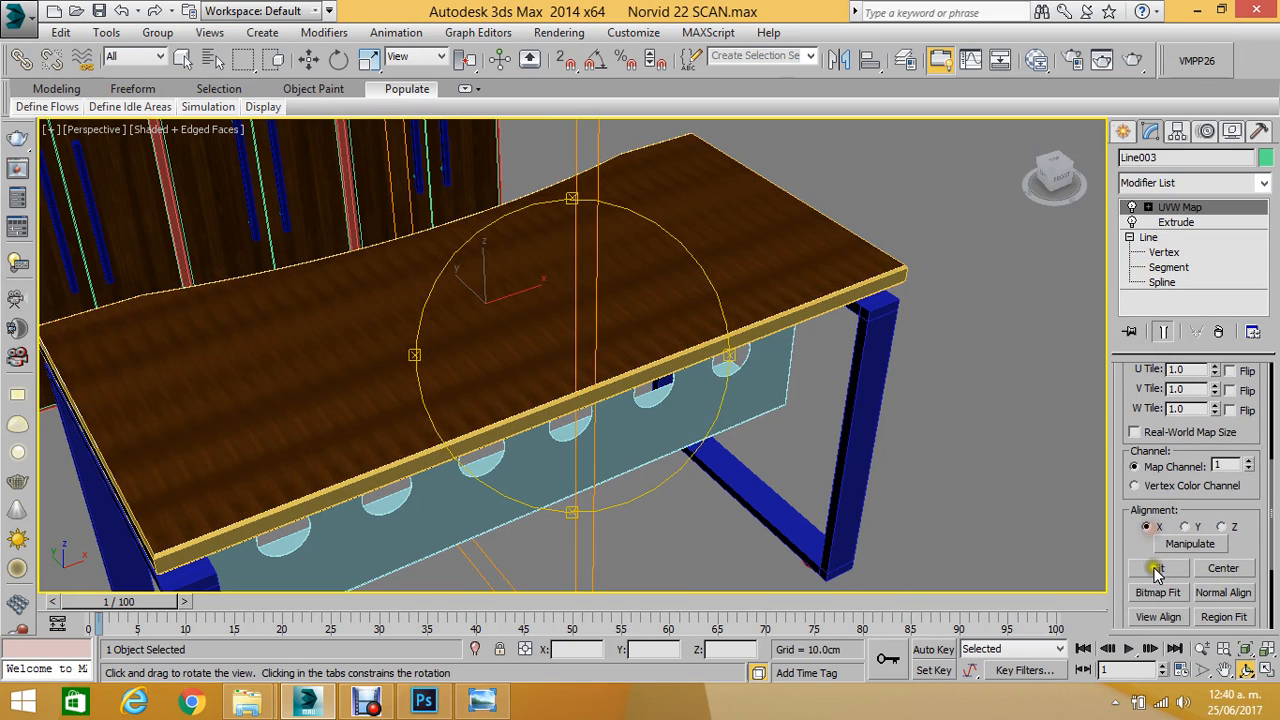
click(1157, 570)
drag(546, 342, 558, 335)
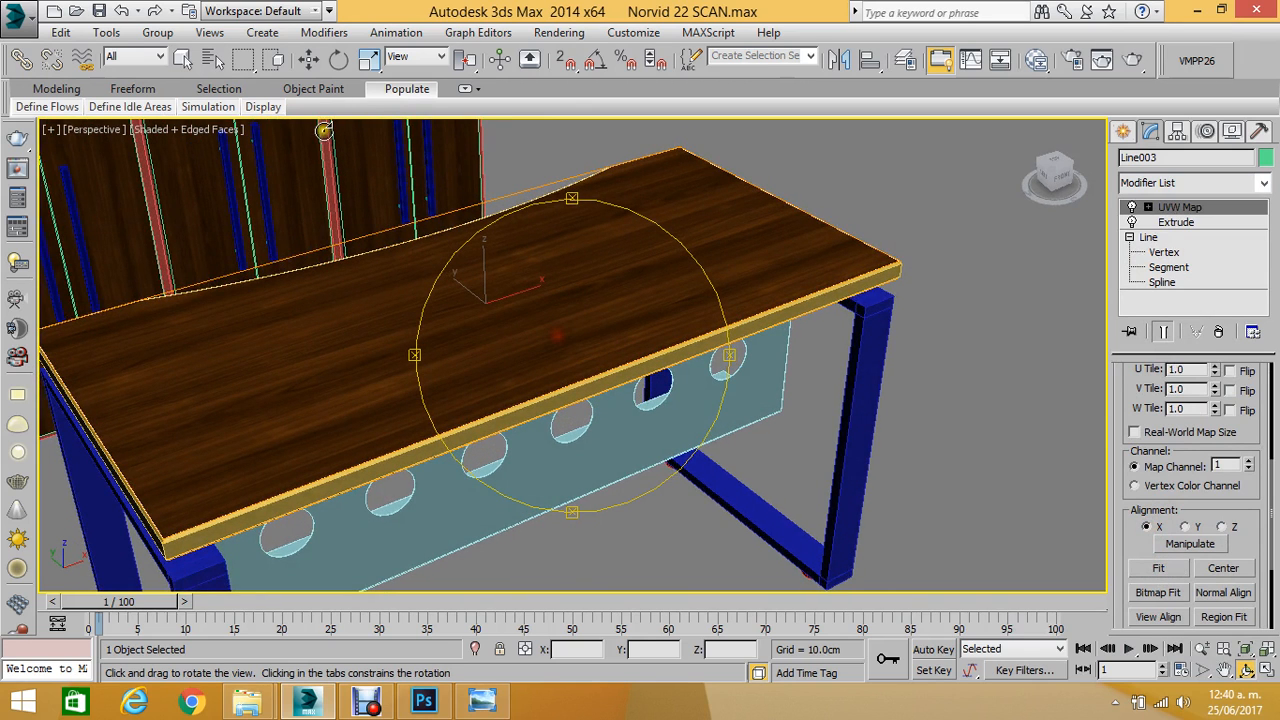
Scale the desk top's UVW mapping gizmo down, to about 28% in Y, leave gizmo editing, and deselect the desk top.
click(369, 58)
click(1147, 207)
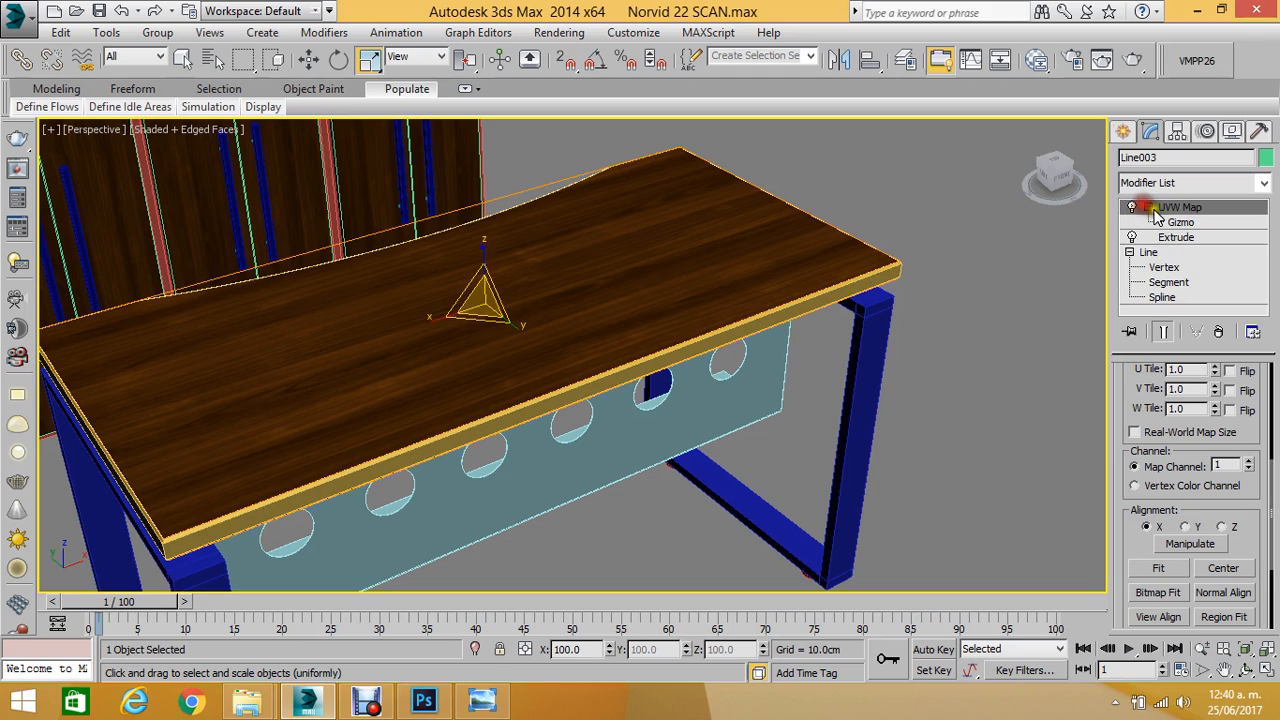
click(1176, 222)
drag(436, 322, 478, 278)
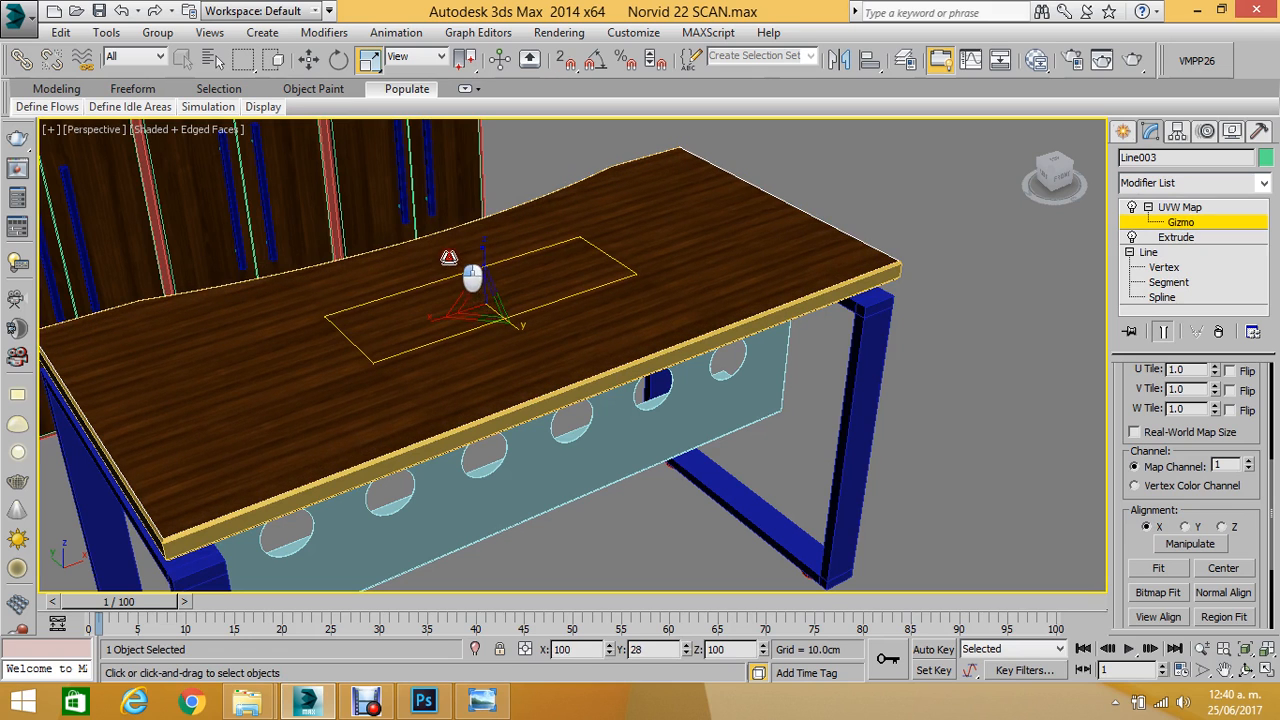
click(1175, 223)
click(960, 231)
Assign the white Standard material, Material #73, to the red cabinet body.
scroll(771, 201, down, 6)
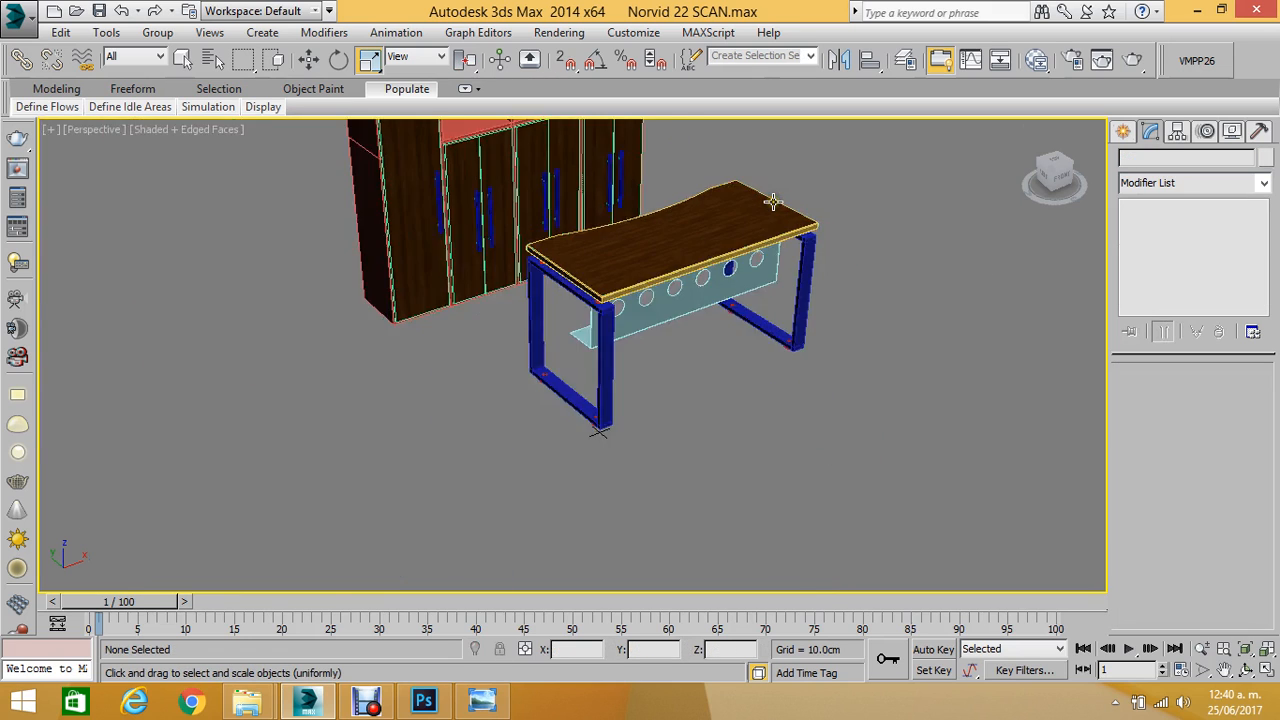
middle_drag(716, 206, 680, 281)
scroll(633, 247, up, 3)
scroll(663, 283, up, 3)
scroll(659, 278, down, 3)
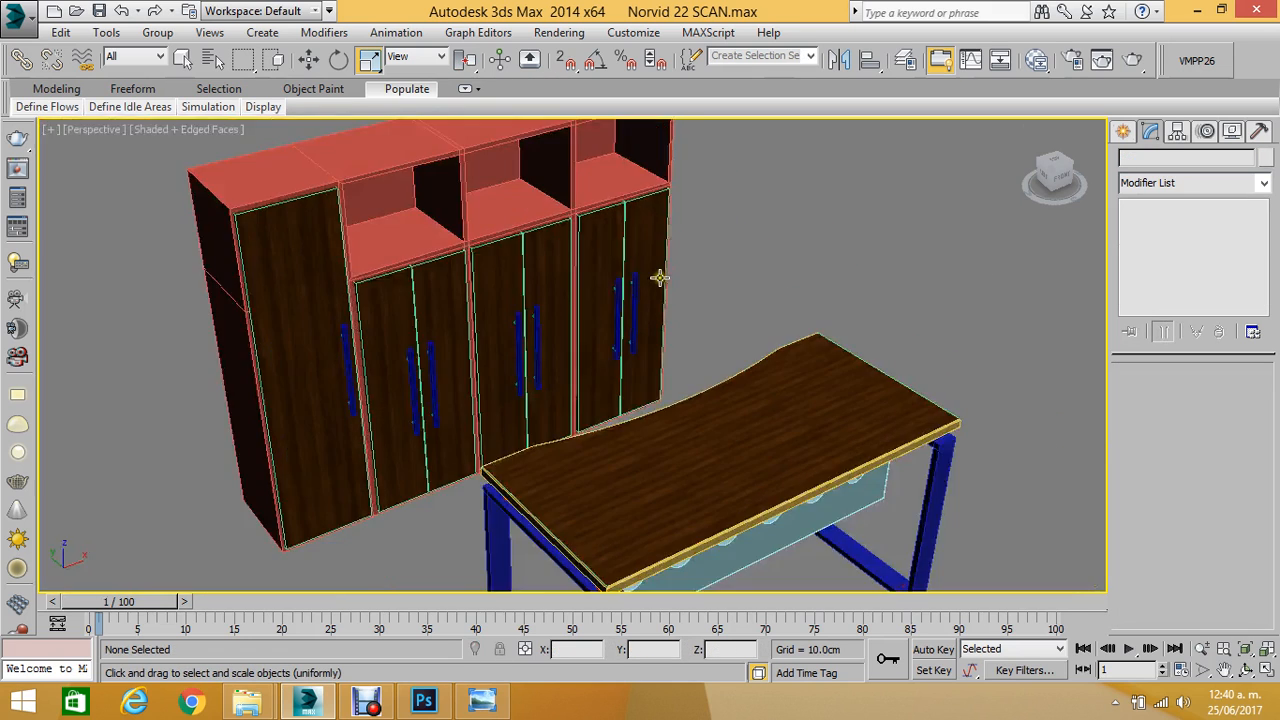
click(308, 59)
click(437, 168)
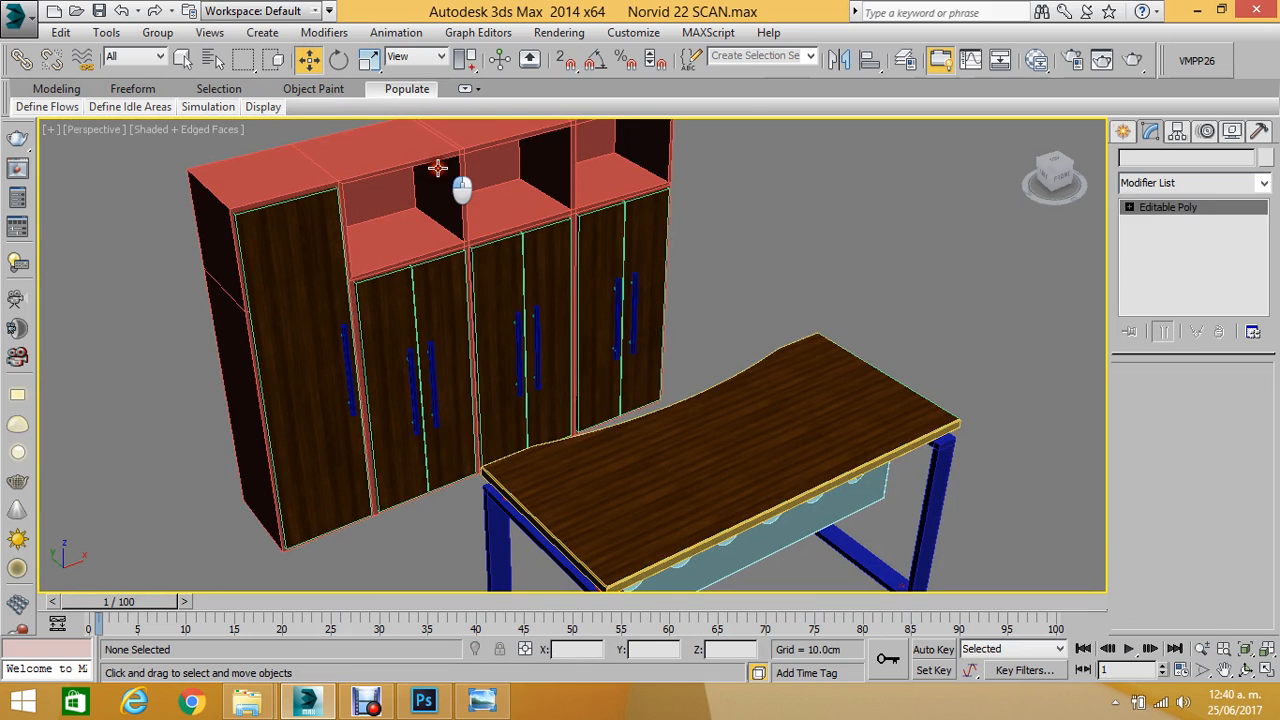
key(m)
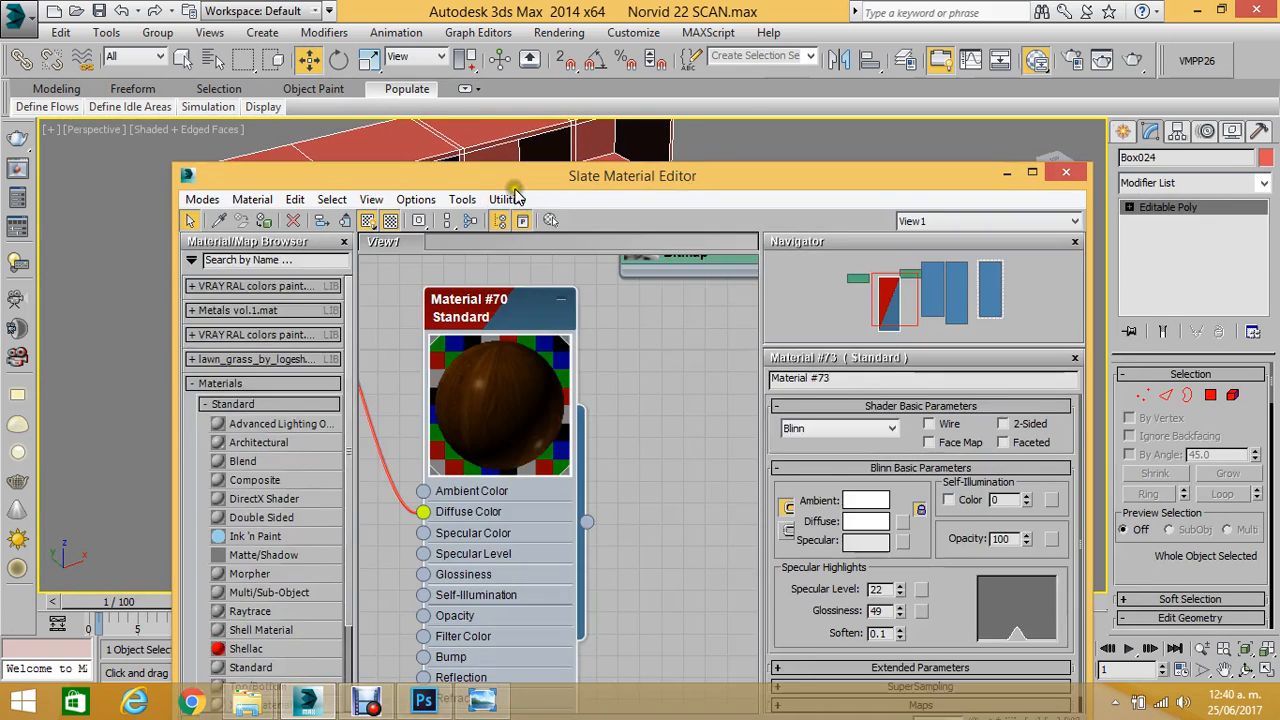
drag(501, 184, 855, 140)
scroll(945, 300, down, 6)
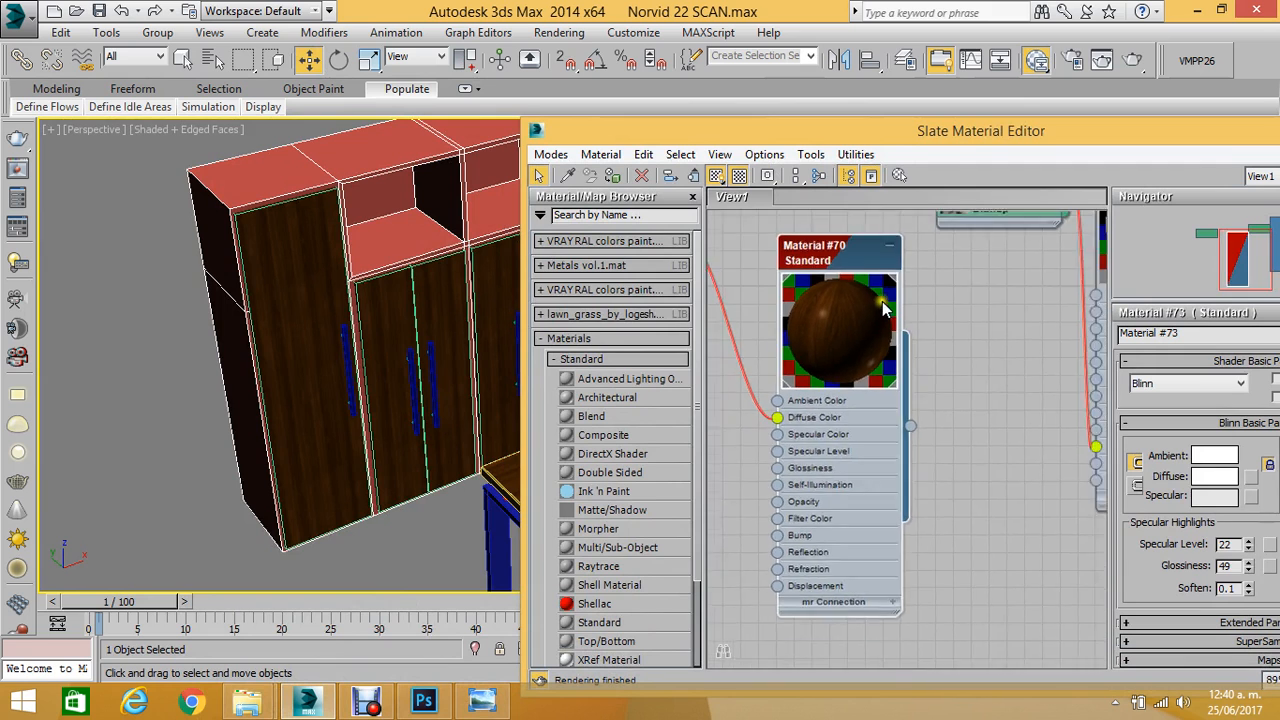
scroll(945, 273, down, 2)
middle_drag(972, 273, 745, 309)
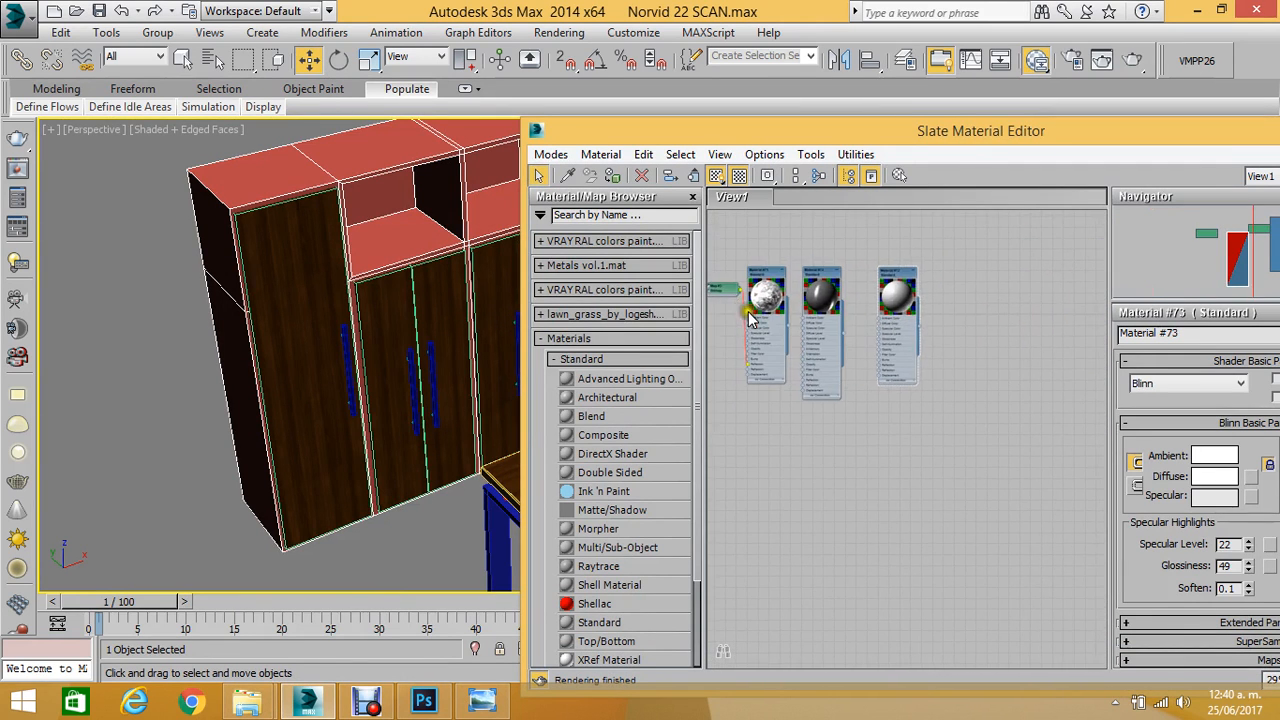
scroll(897, 292, up, 4)
click(893, 309)
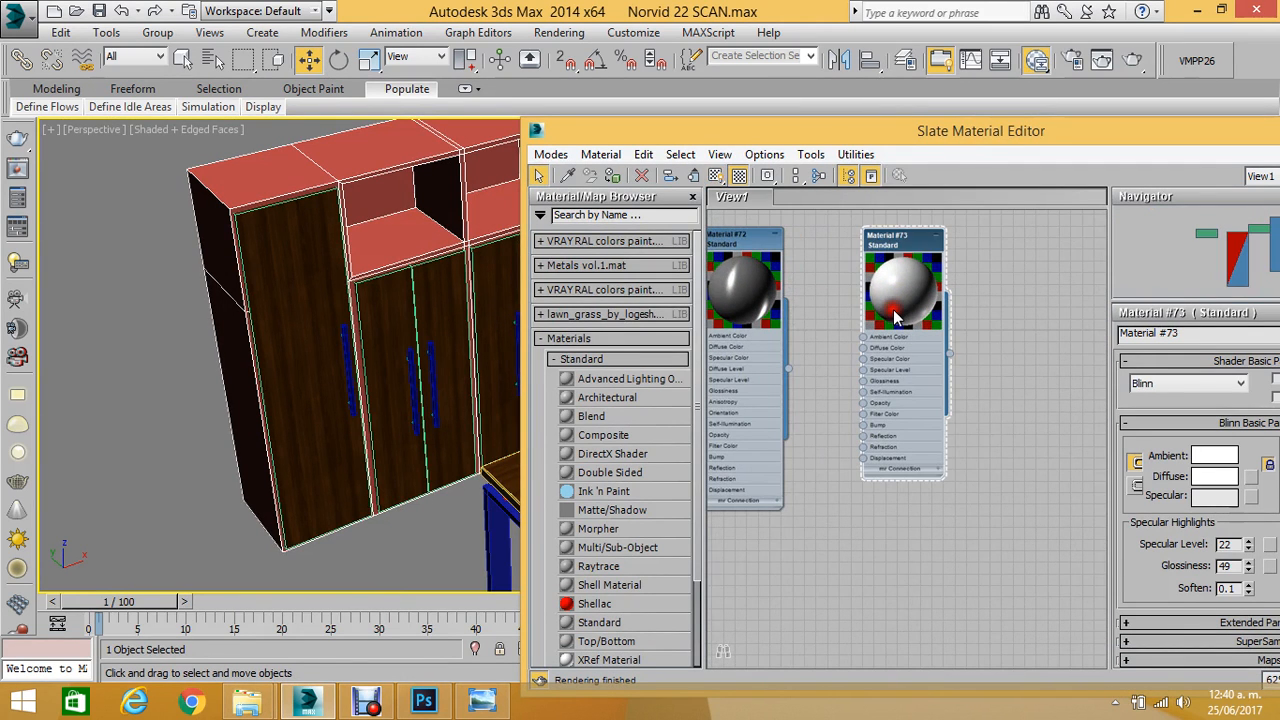
click(621, 176)
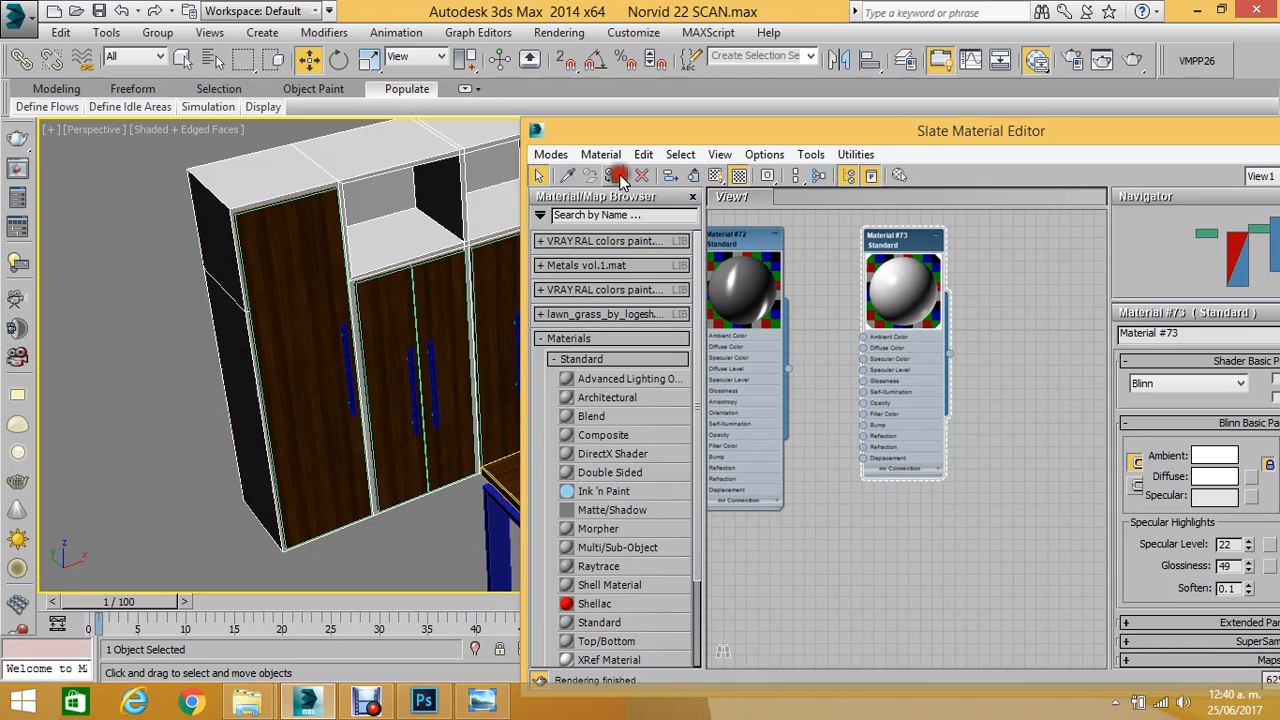
Assign the white Standard material, Material #73, to the edge trim around the desk top.
middle_drag(422, 260, 295, 209)
scroll(295, 209, down, 3)
scroll(325, 348, up, 4)
scroll(332, 366, up, 3)
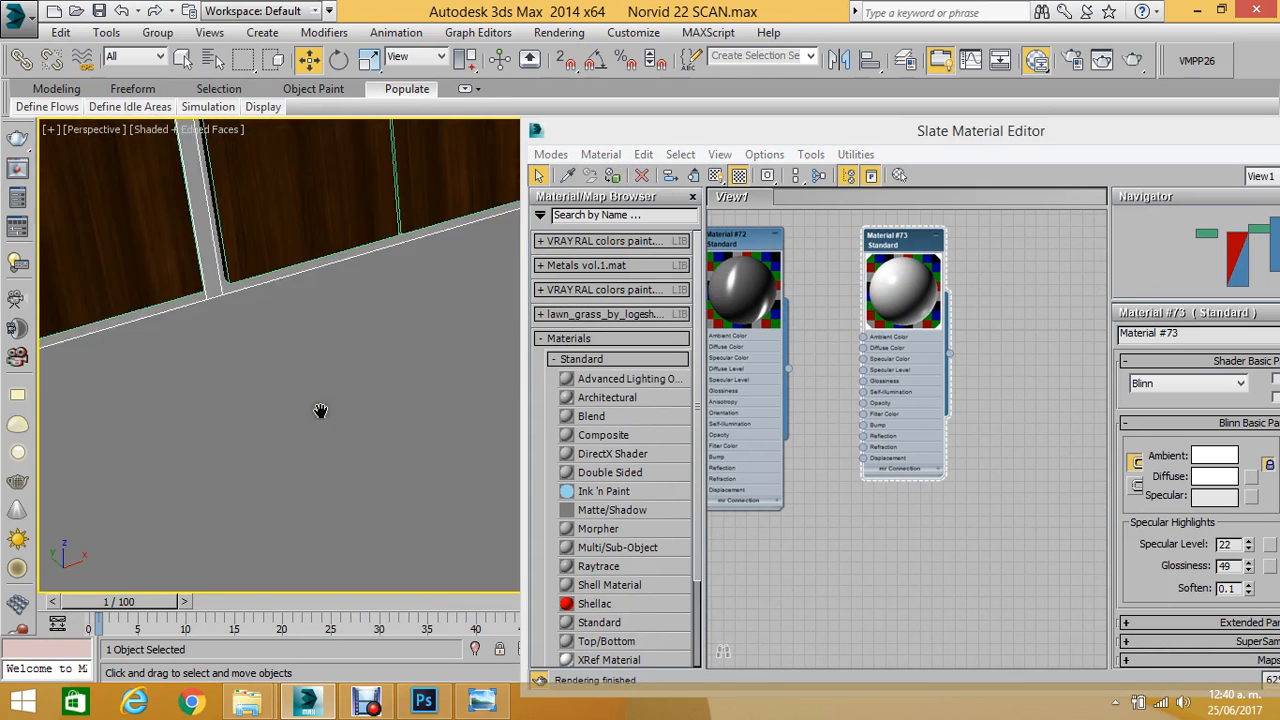
middle_drag(320, 411, 305, 332)
scroll(305, 332, down, 3)
click(328, 312)
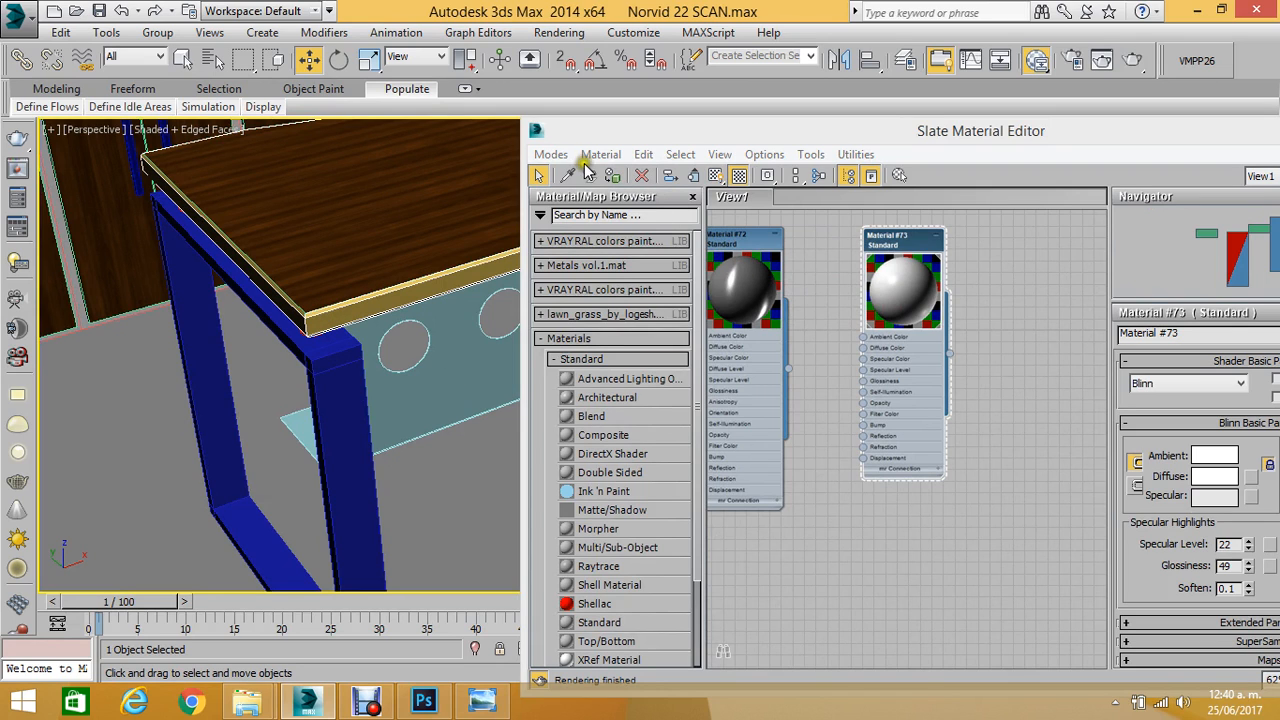
click(613, 177)
Assign the reflective metal, Material #71, to the desk's perforated panel and both leg frames, close the material editor and deselect.
middle_drag(443, 271, 385, 253)
scroll(385, 253, down, 5)
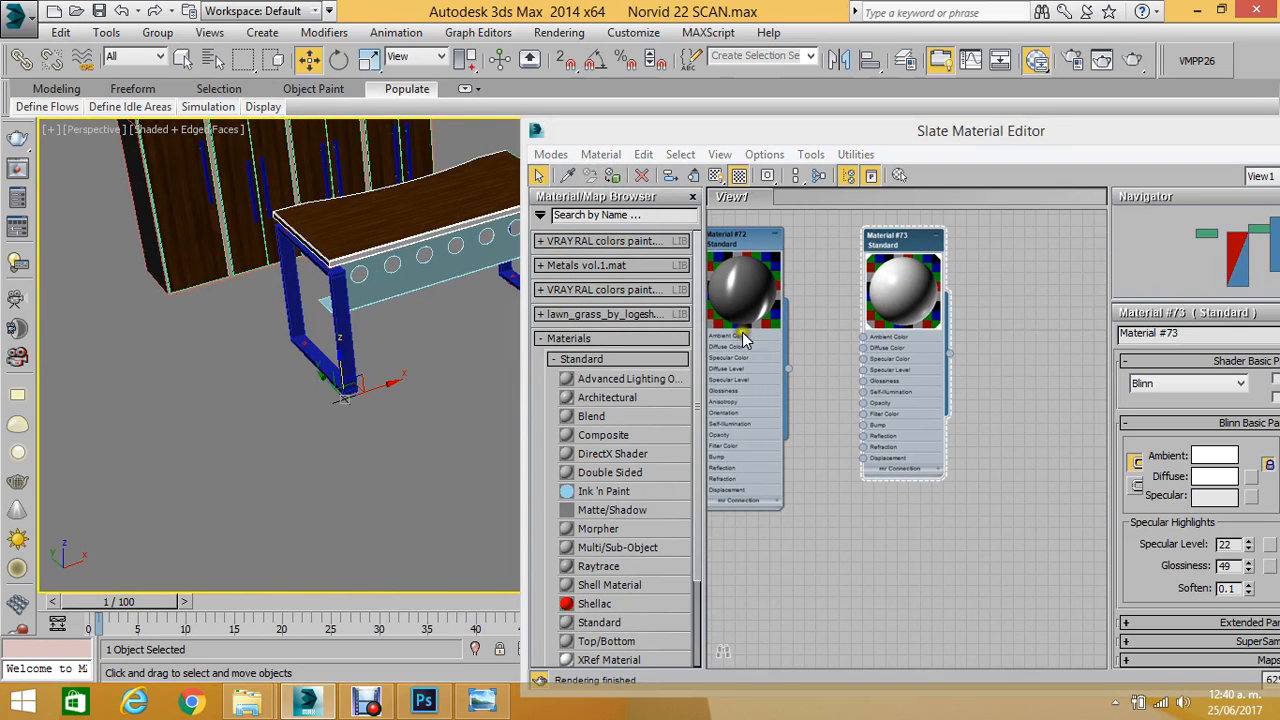
middle_drag(796, 322, 1018, 323)
click(849, 294)
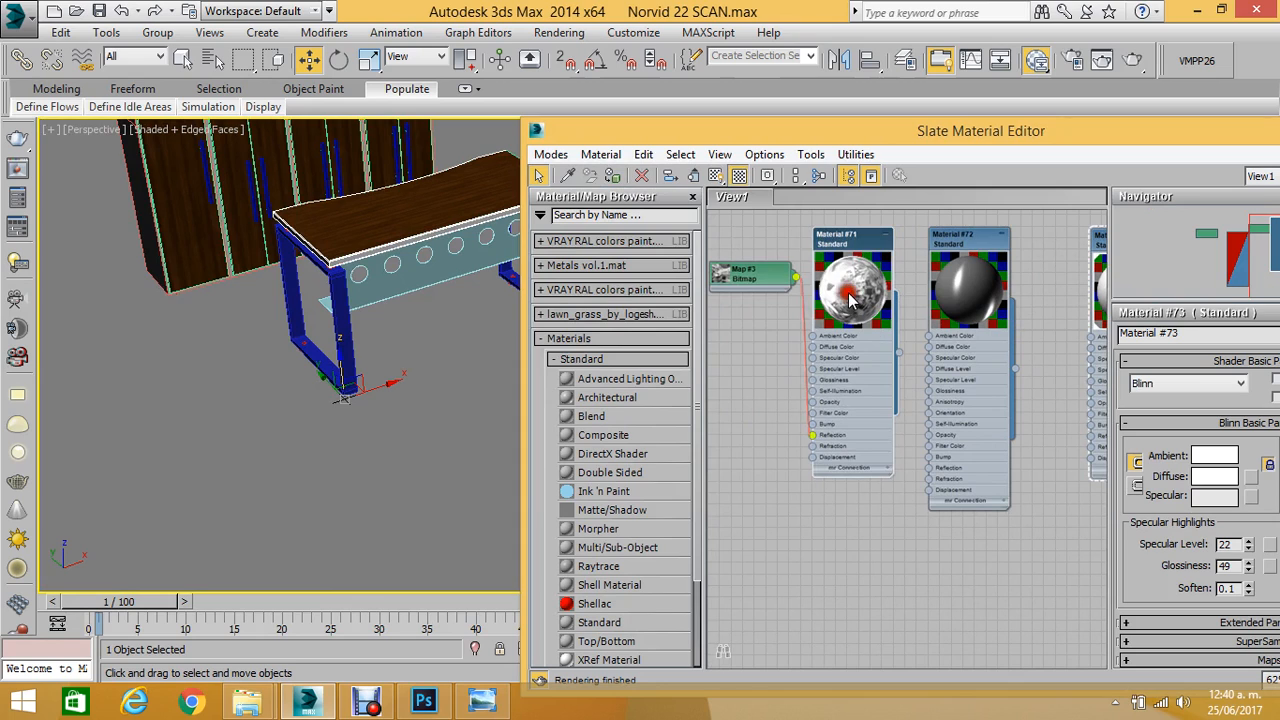
click(383, 283)
ctrl+click(341, 346)
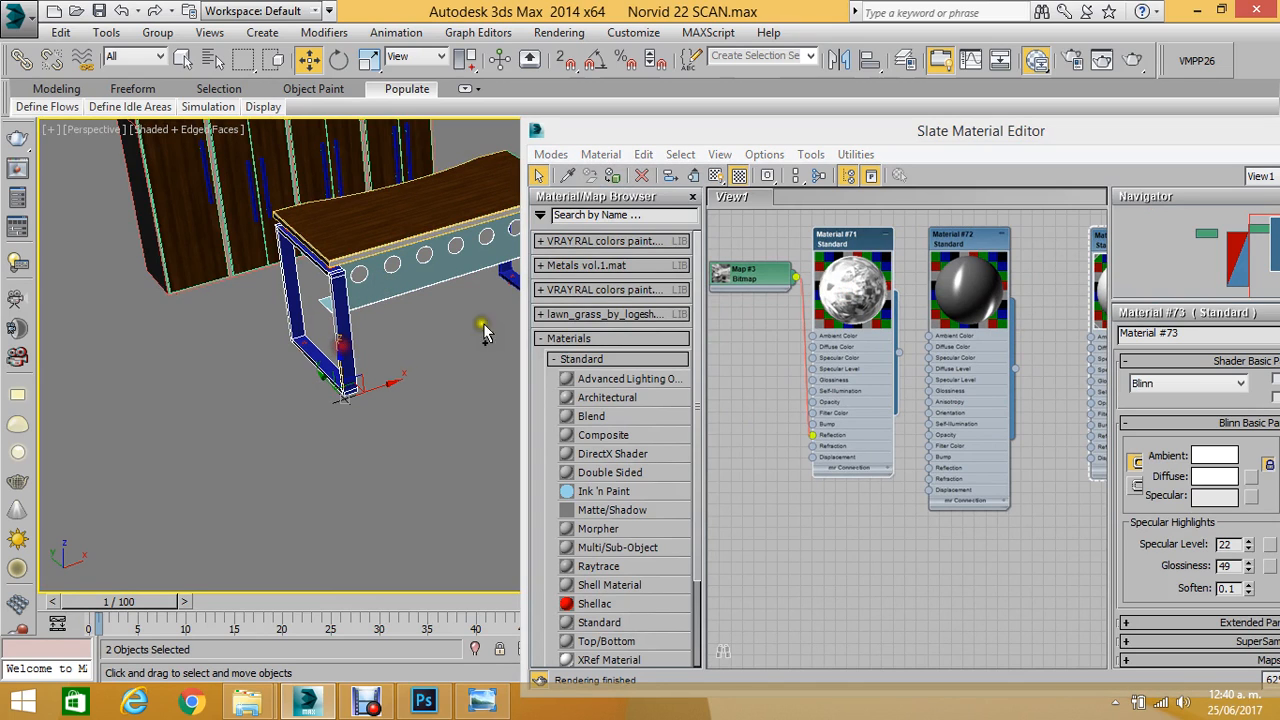
click(841, 325)
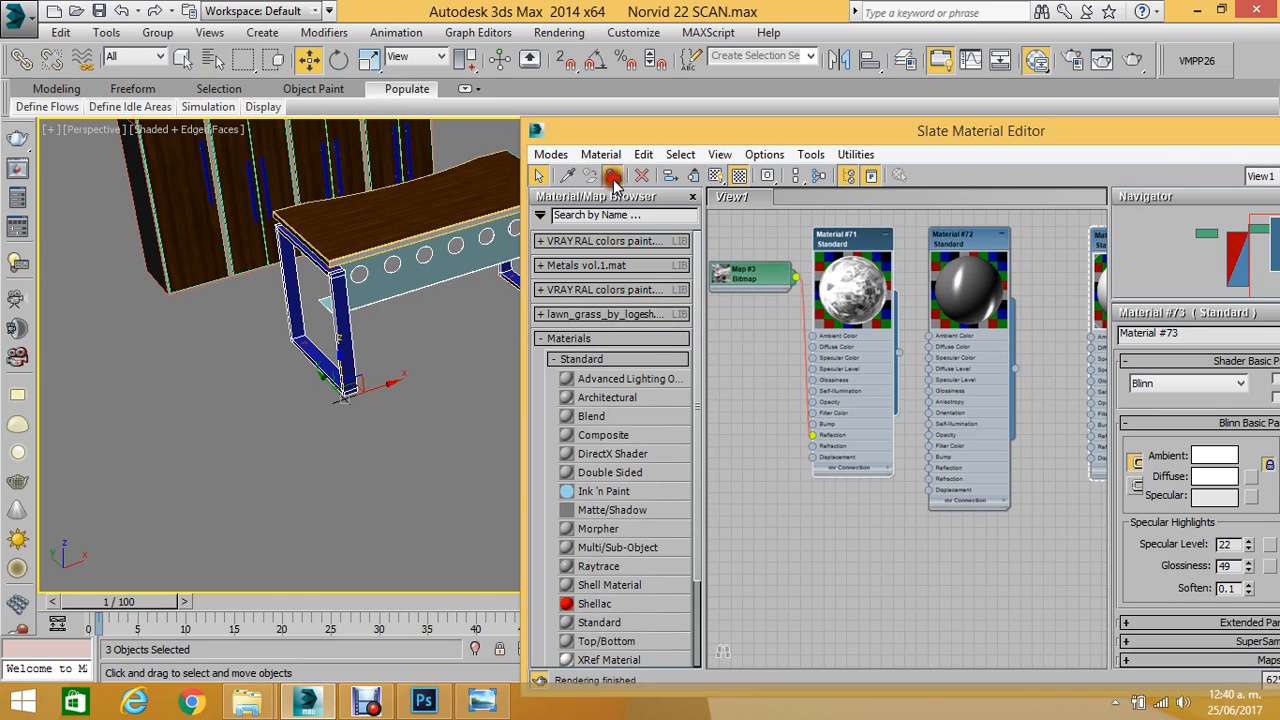
click(612, 177)
drag(1224, 131, 963, 197)
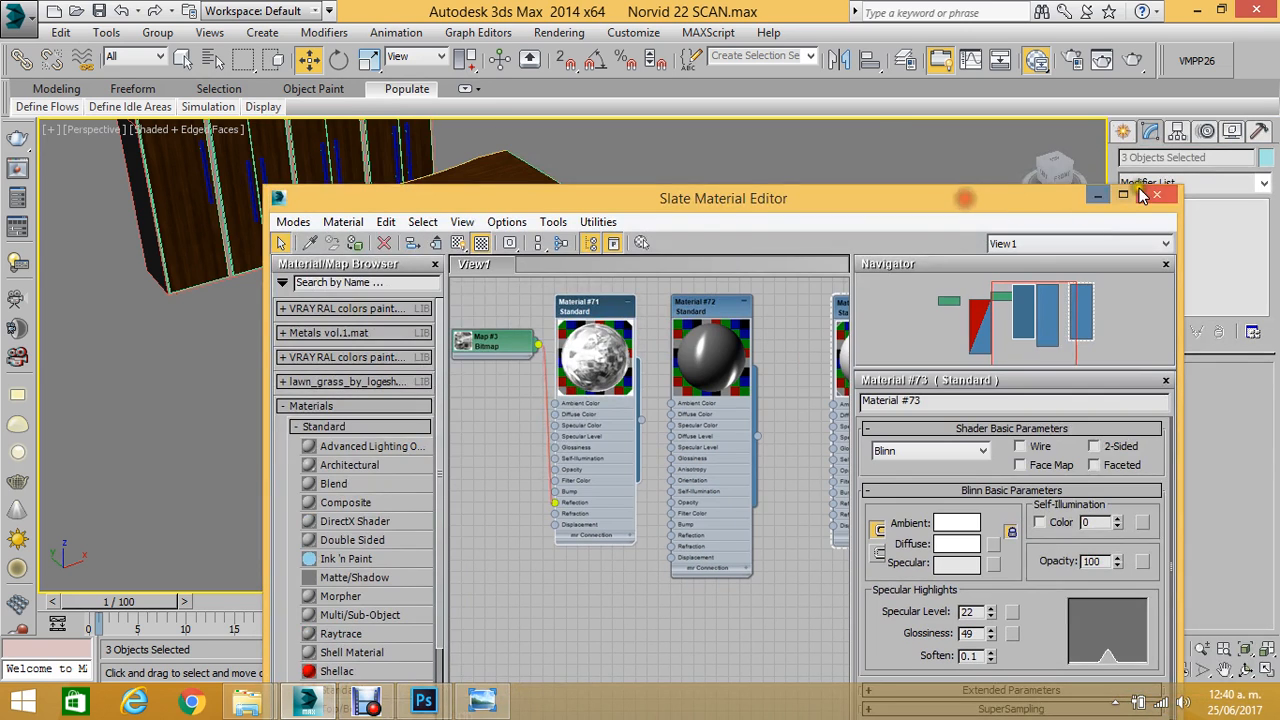
click(1141, 195)
click(543, 397)
scroll(500, 323, up, 3)
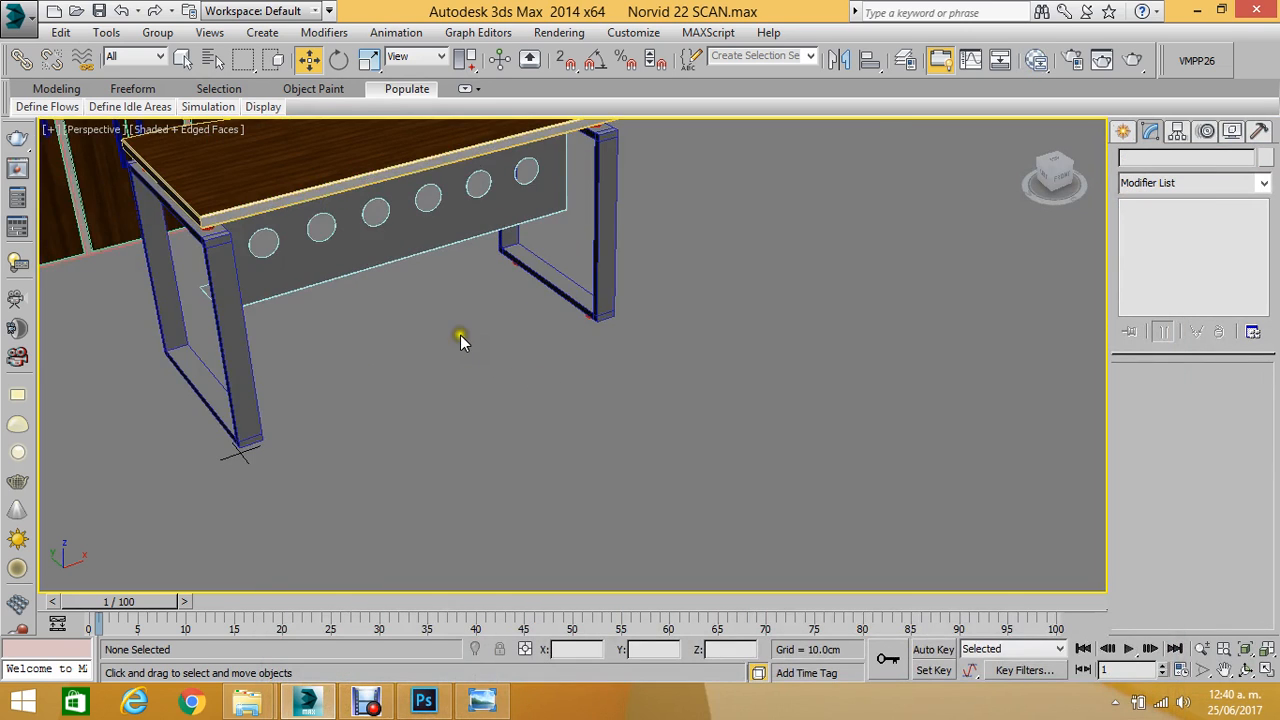
In the Left view, select all the red feet under the cabinet and the desk legs.
scroll(461, 335, up, 3)
scroll(581, 253, down, 3)
scroll(494, 302, down, 2)
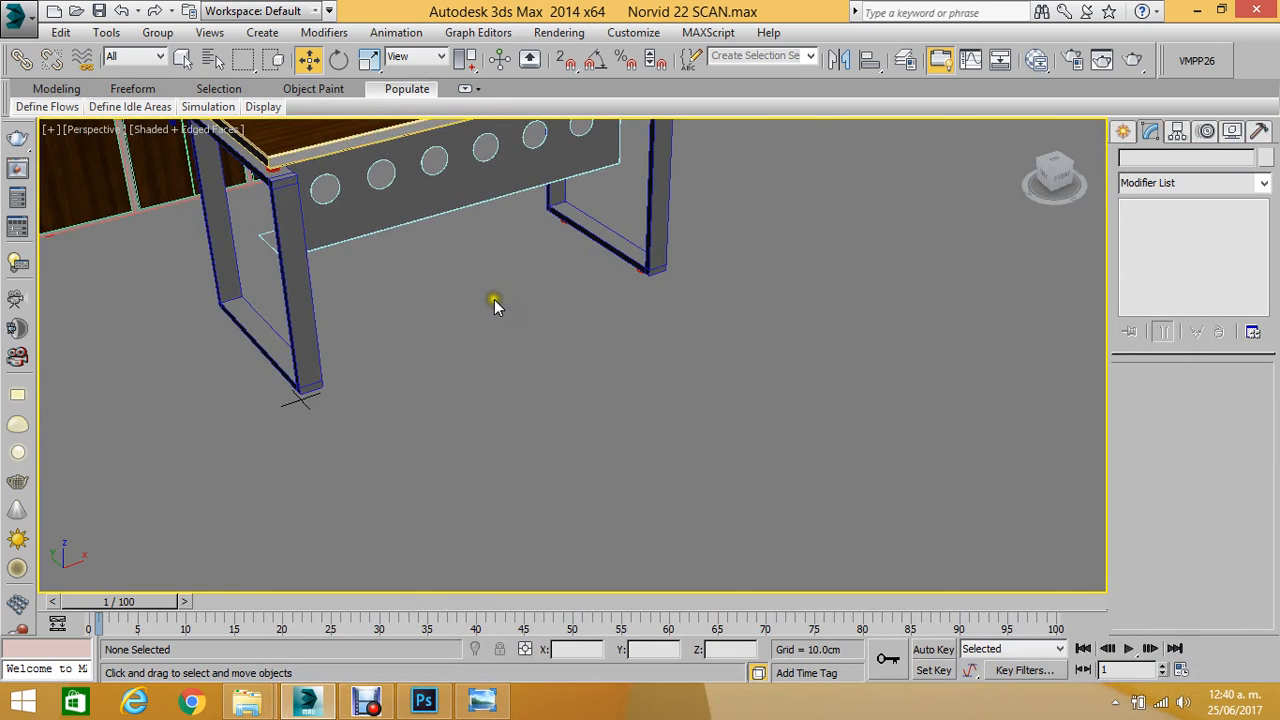
key(l)
scroll(531, 254, down, 1)
scroll(637, 294, up, 5)
scroll(729, 351, down, 6)
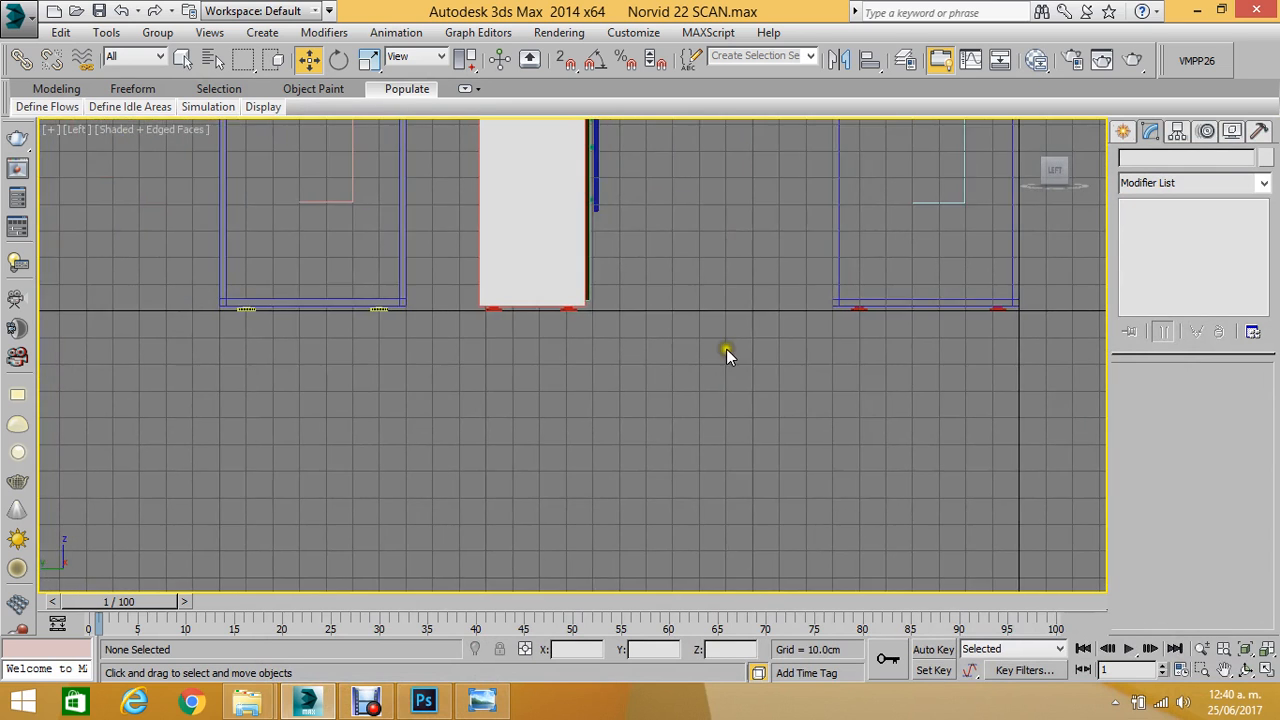
scroll(720, 335, up, 3)
scroll(697, 352, up, 4)
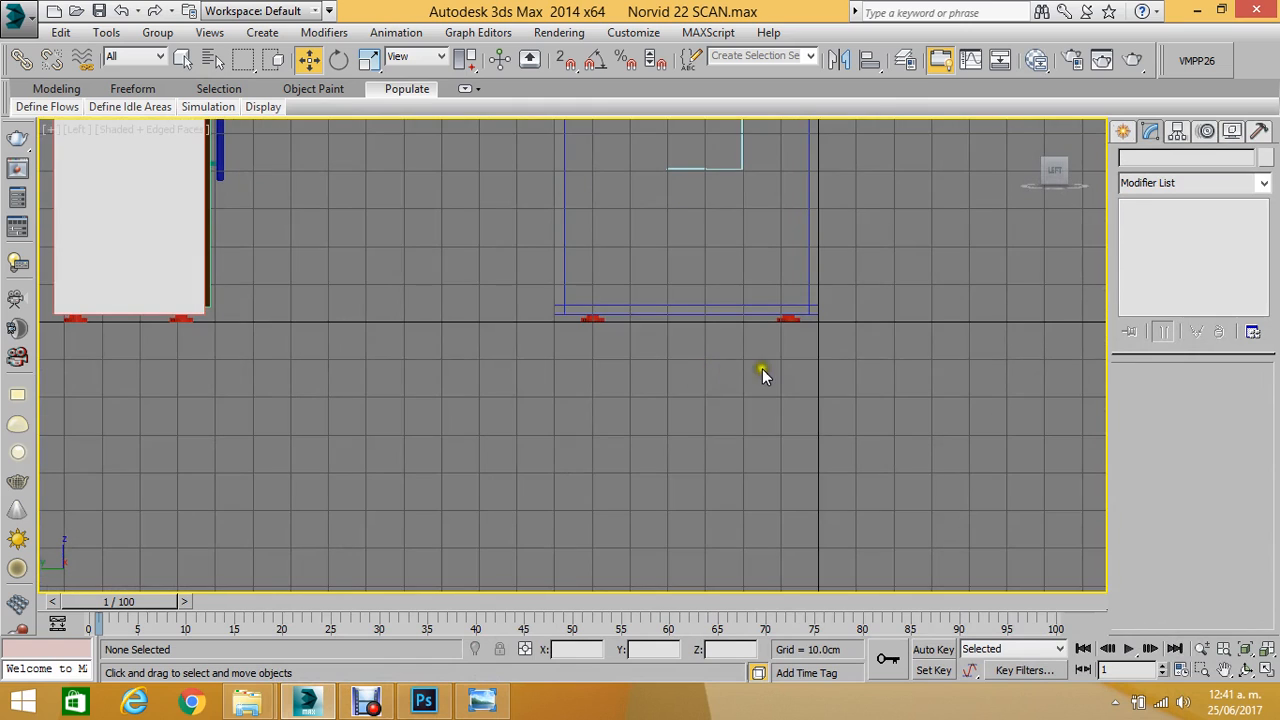
drag(355, 340, 54, 320)
middle_drag(210, 341, 260, 326)
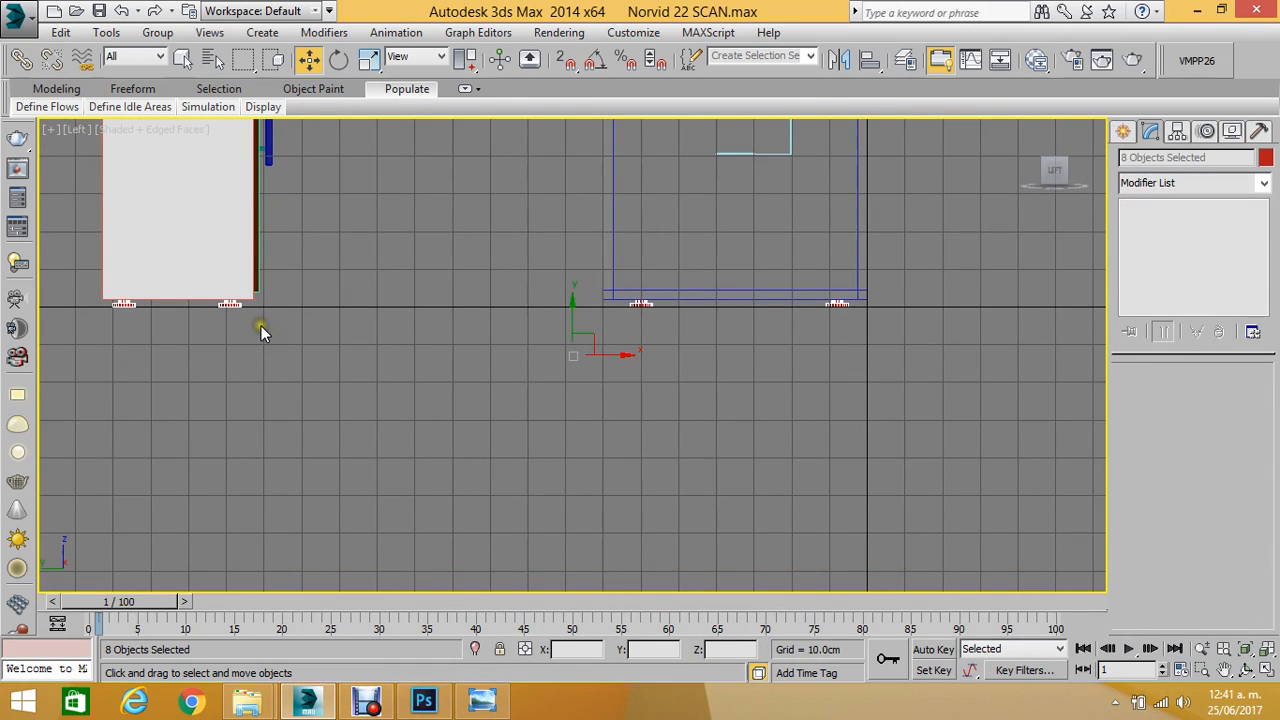
Add a new Standard material in the Slate Material Editor and place its node beside Material #73.
key(m)
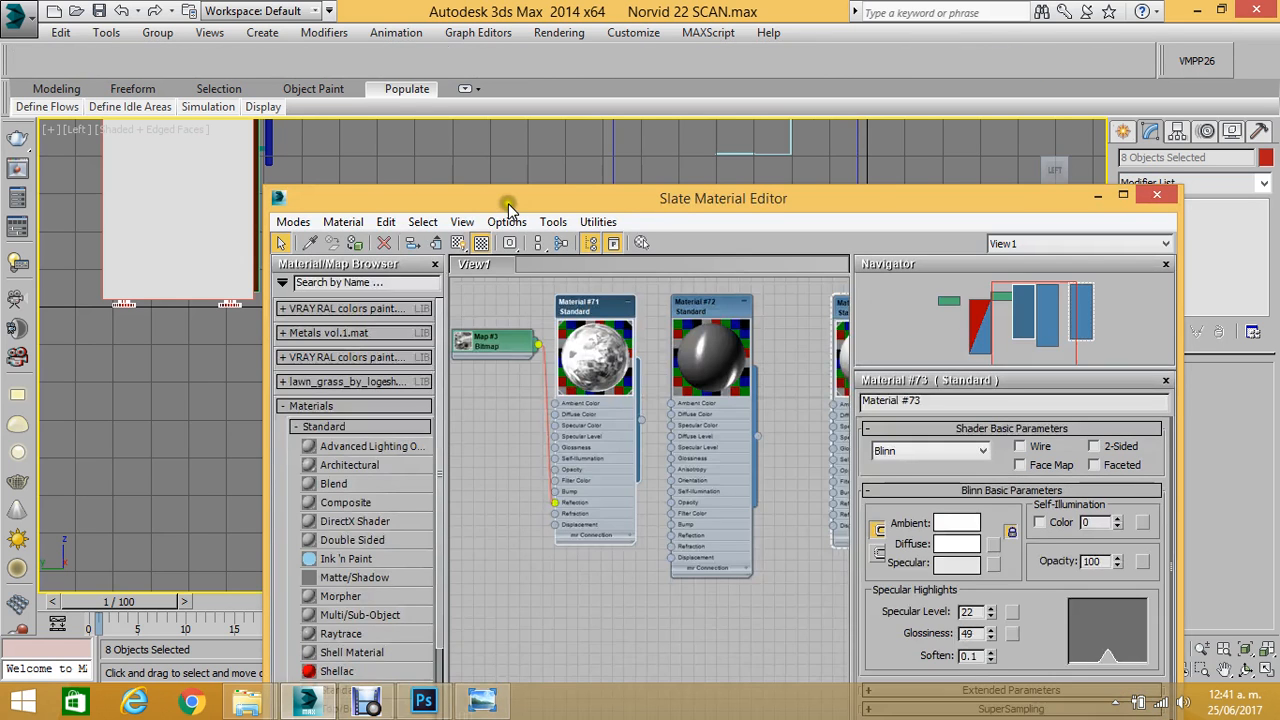
drag(506, 190, 473, 162)
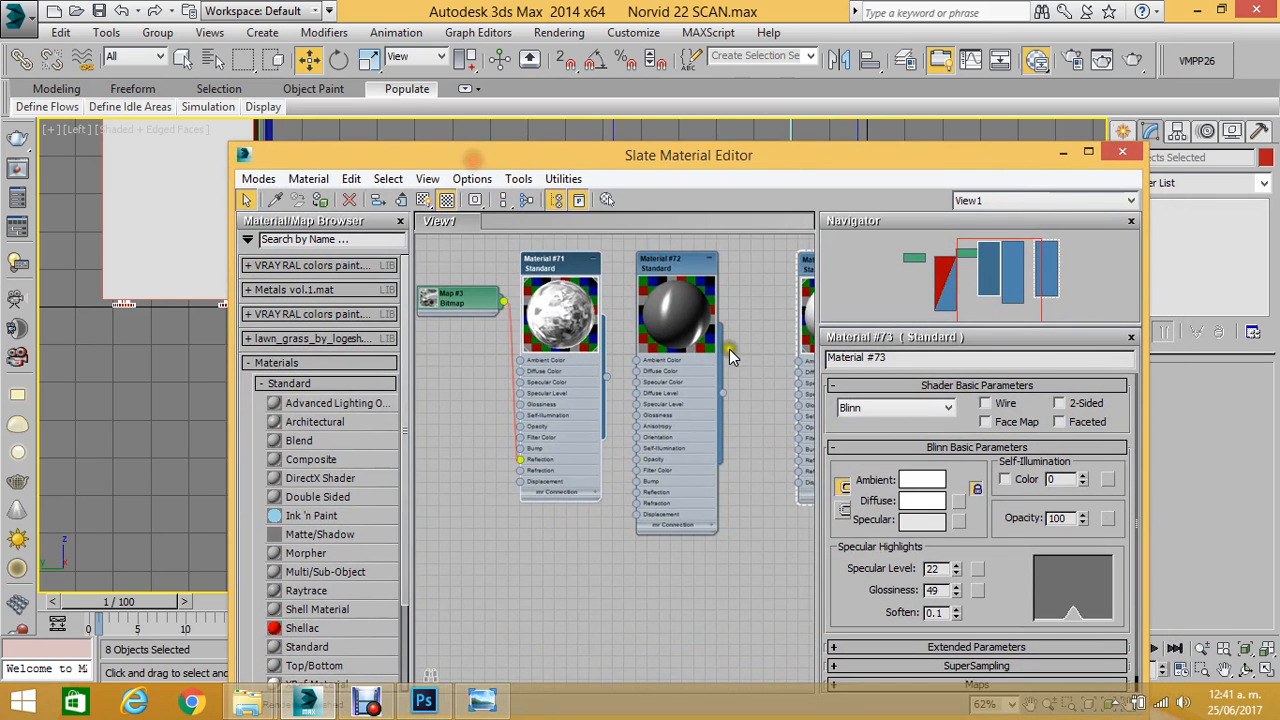
middle_drag(731, 352, 552, 314)
scroll(552, 314, down, 1)
scroll(688, 293, down, 1)
scroll(688, 292, down, 2)
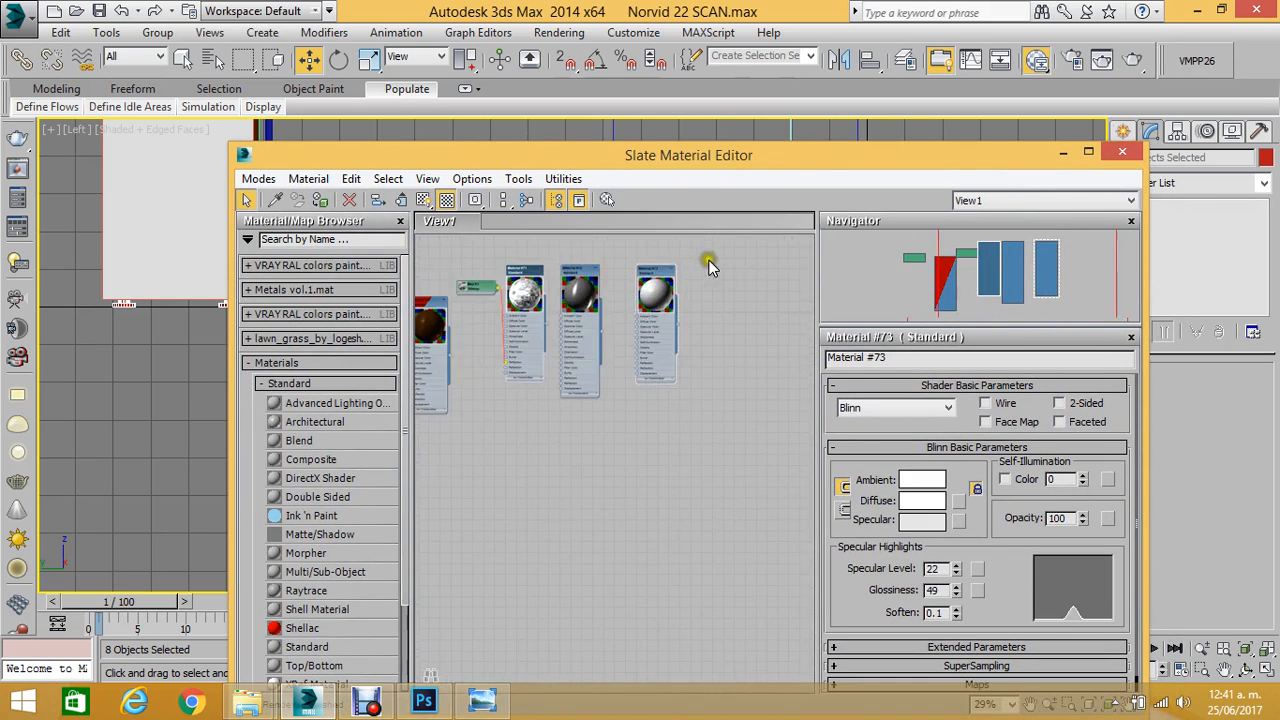
middle_drag(562, 387, 508, 460)
scroll(621, 370, up, 2)
scroll(621, 374, up, 3)
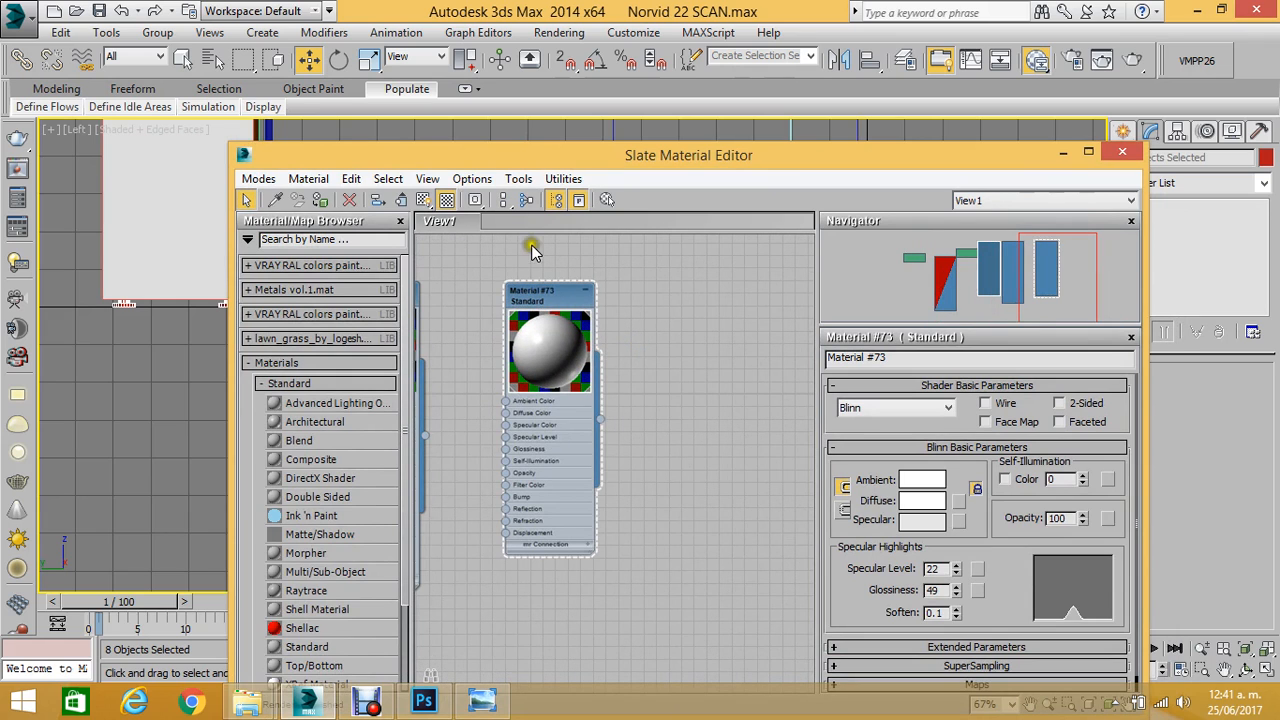
right_click(628, 368)
mouse_move(714, 376)
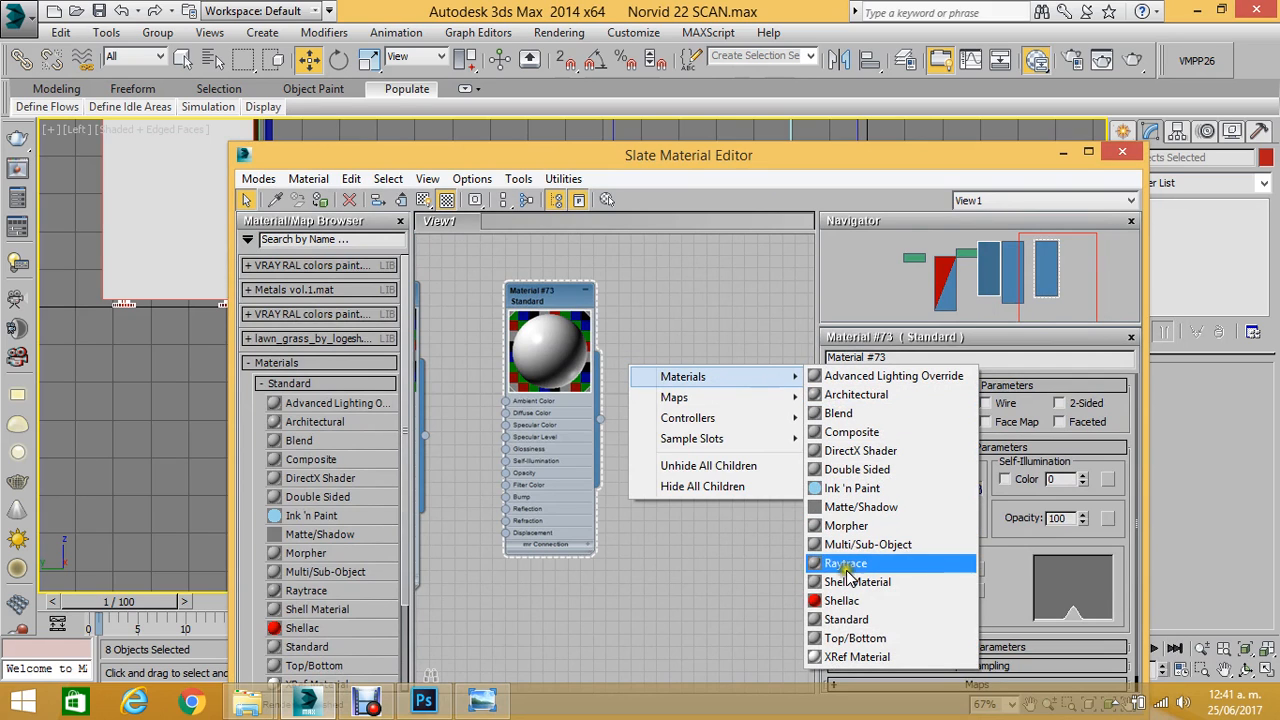
click(846, 619)
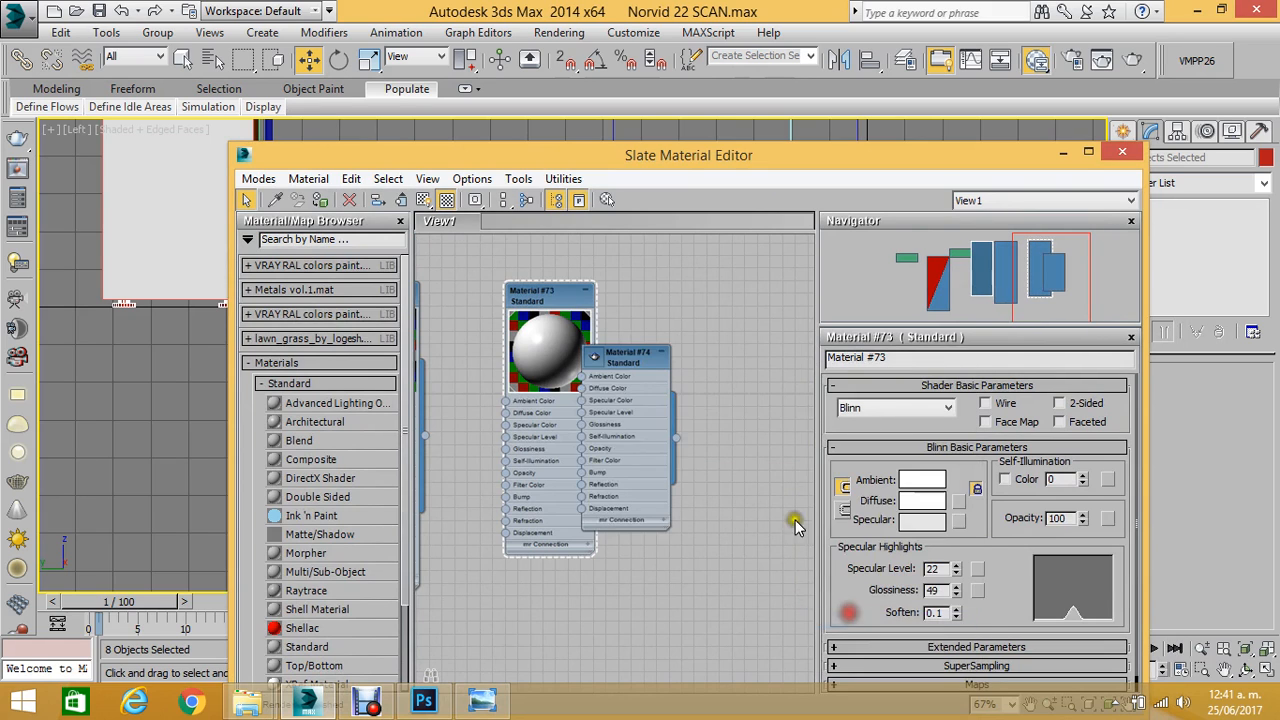
drag(625, 298, 672, 287)
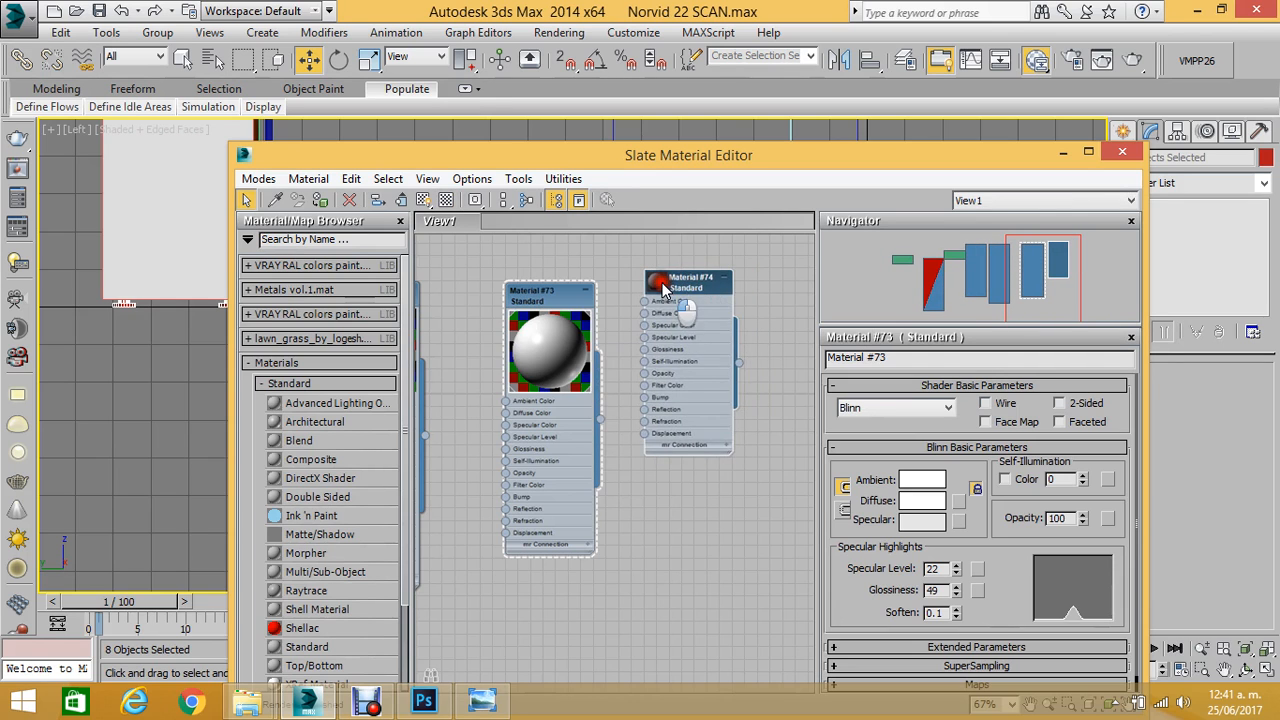
Set the locked ambient and diffuse colour of Material #73 to black.
double_click(660, 283)
click(924, 480)
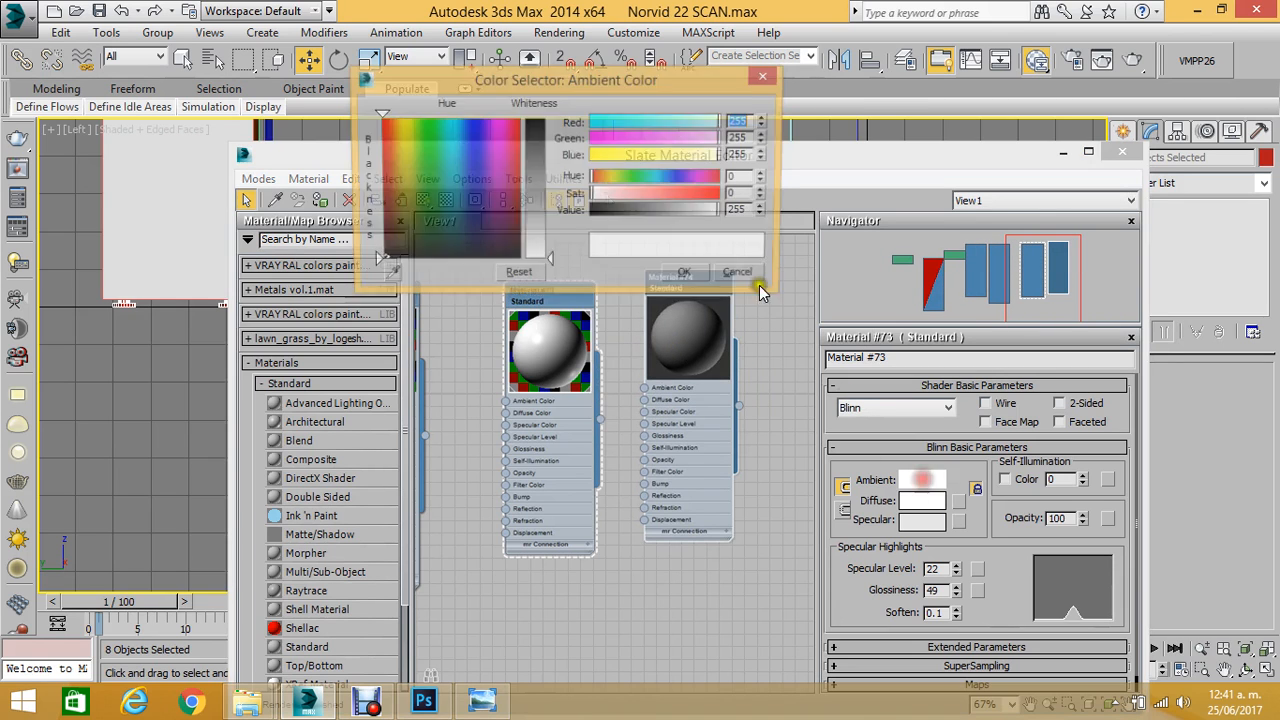
drag(537, 227, 554, 131)
click(686, 277)
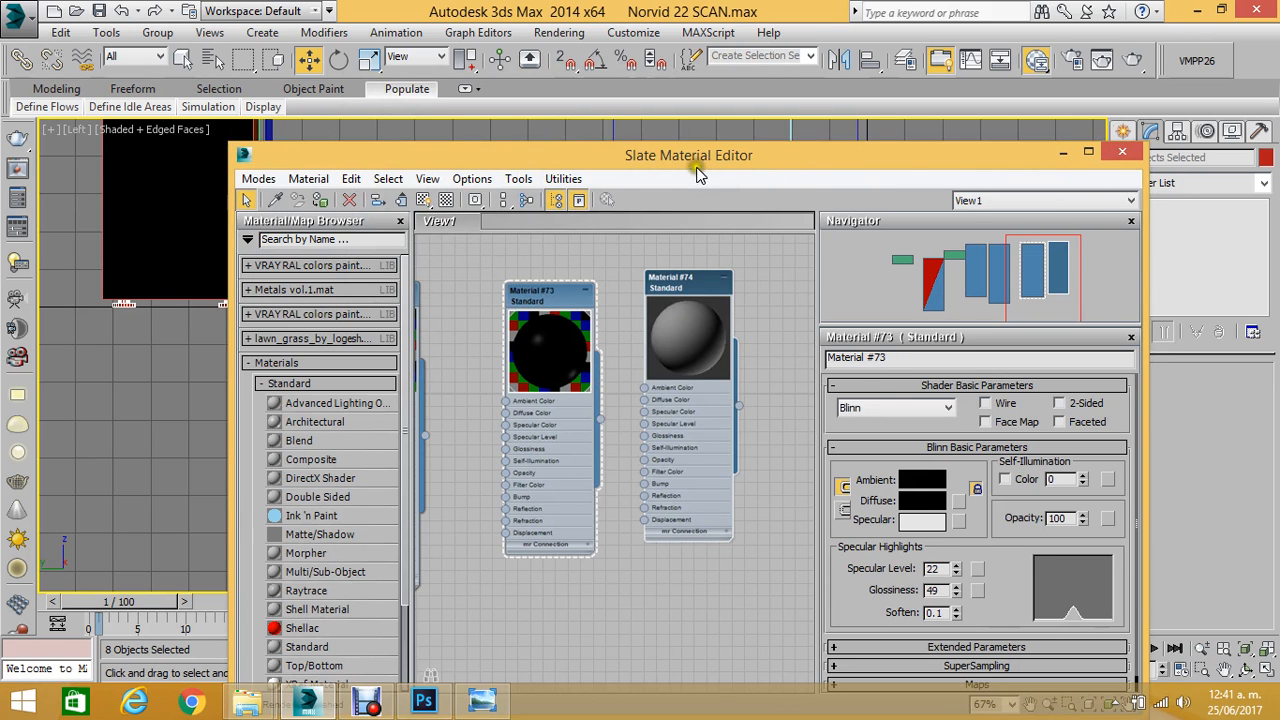
Assign the new Standard material, Material #74, to the selected feet.
drag(698, 173, 1041, 155)
scroll(290, 306, down, 5)
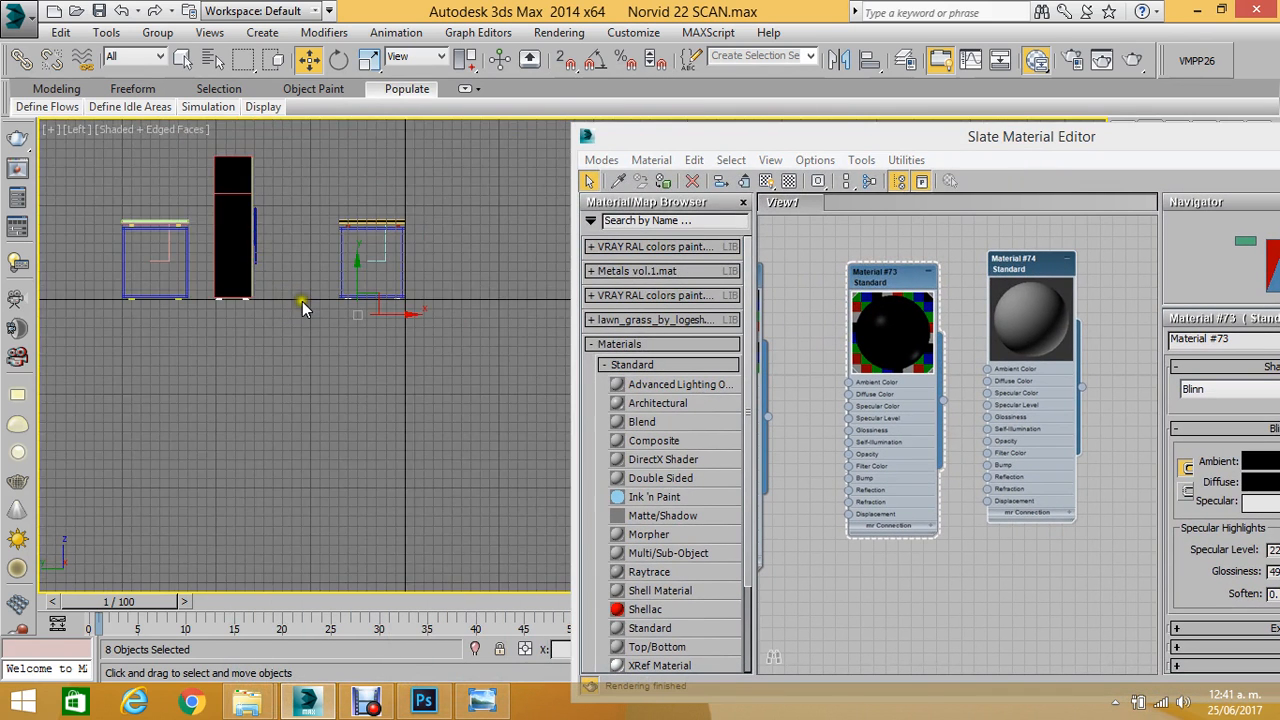
scroll(303, 308, up, 5)
click(667, 183)
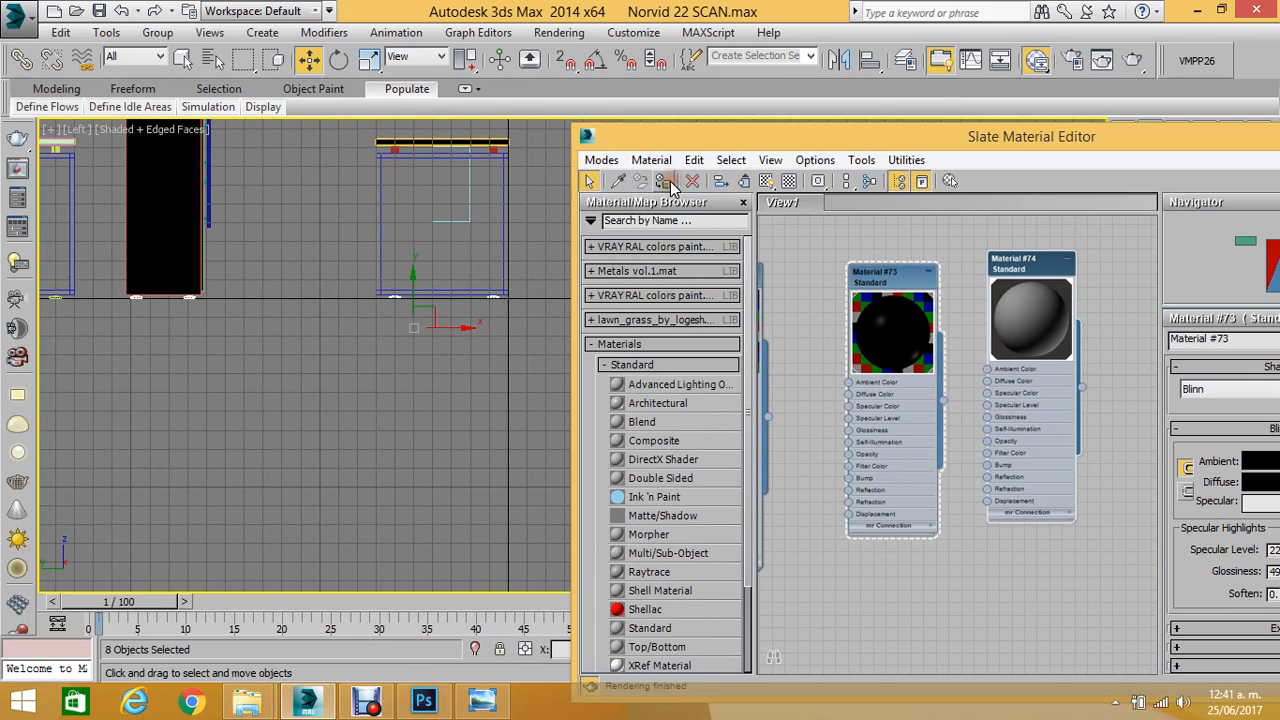
scroll(408, 354, up, 3)
scroll(490, 290, down, 10)
middle_drag(477, 274, 455, 288)
key(z)
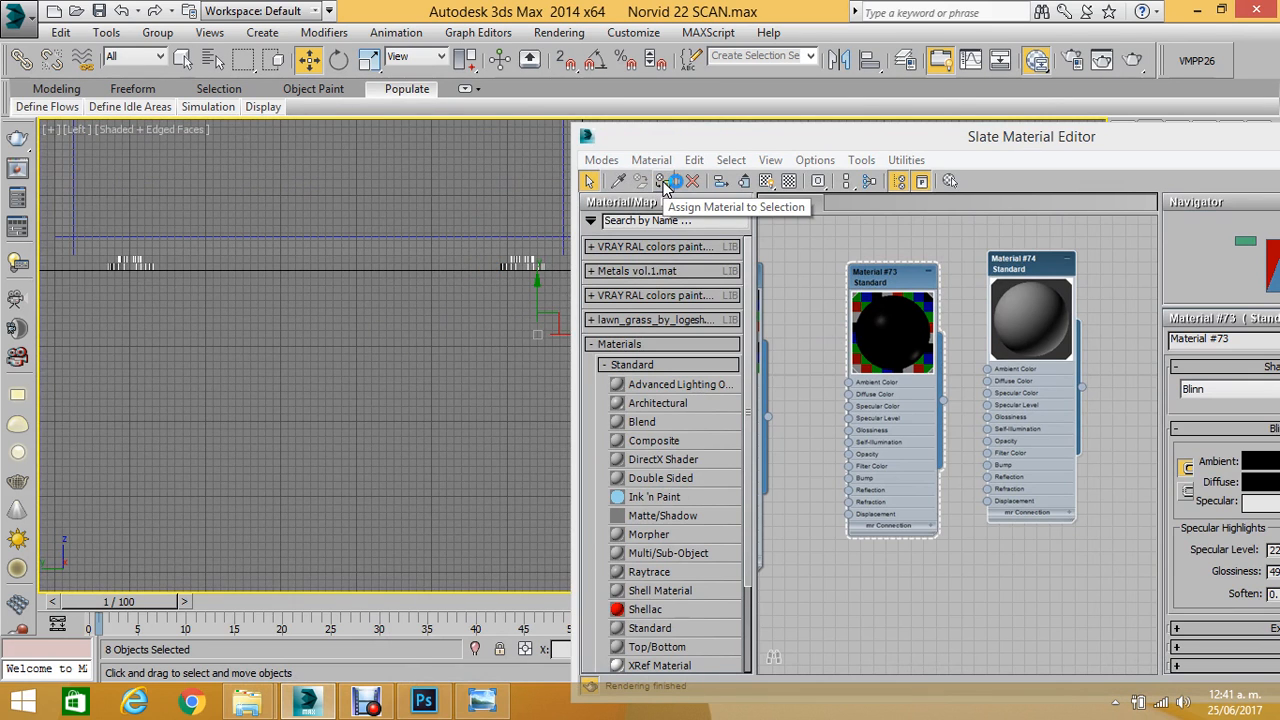
Restore the ambient and diffuse colour of Material #73 to pure white, RGB 255.
click(1031, 270)
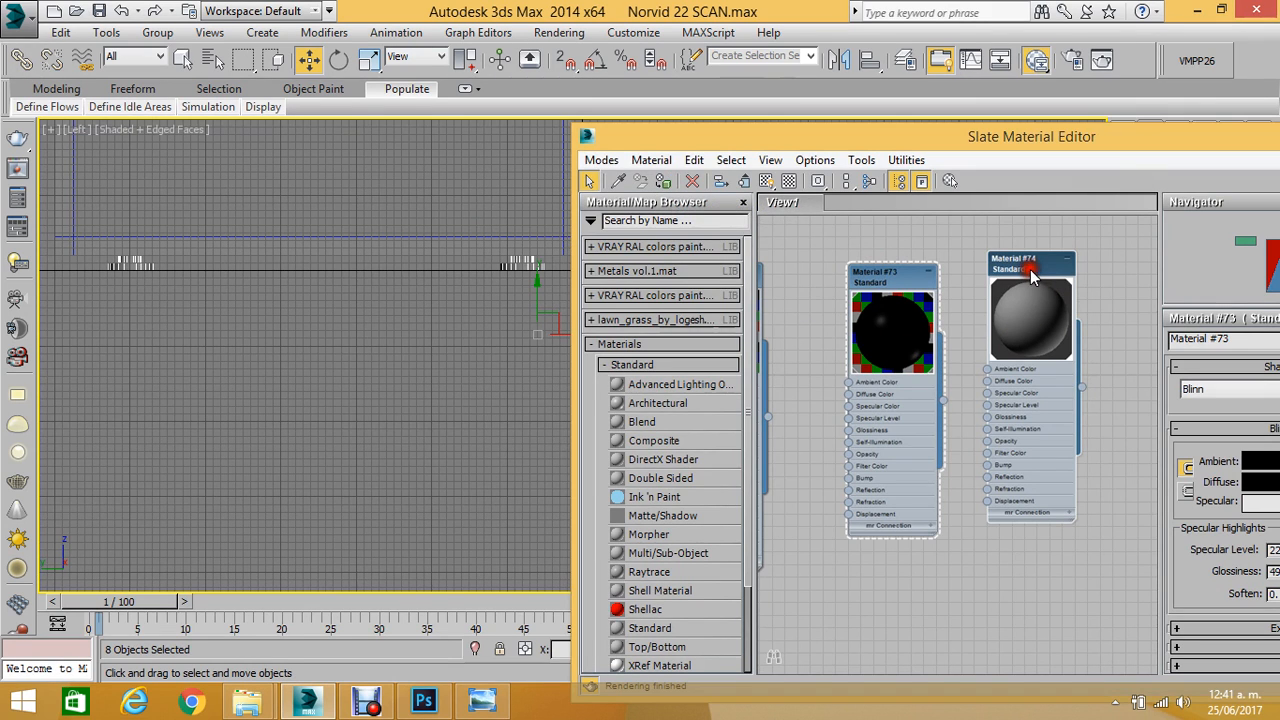
scroll(890, 288, down, 5)
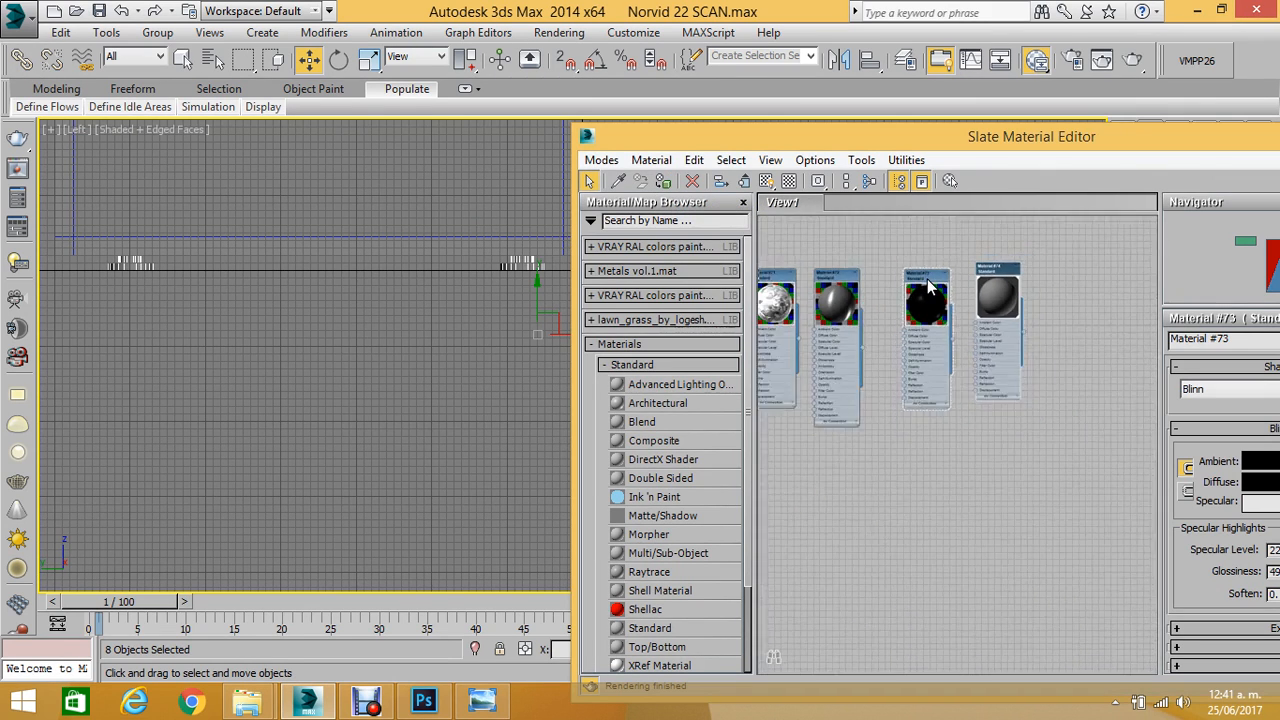
scroll(928, 288, up, 3)
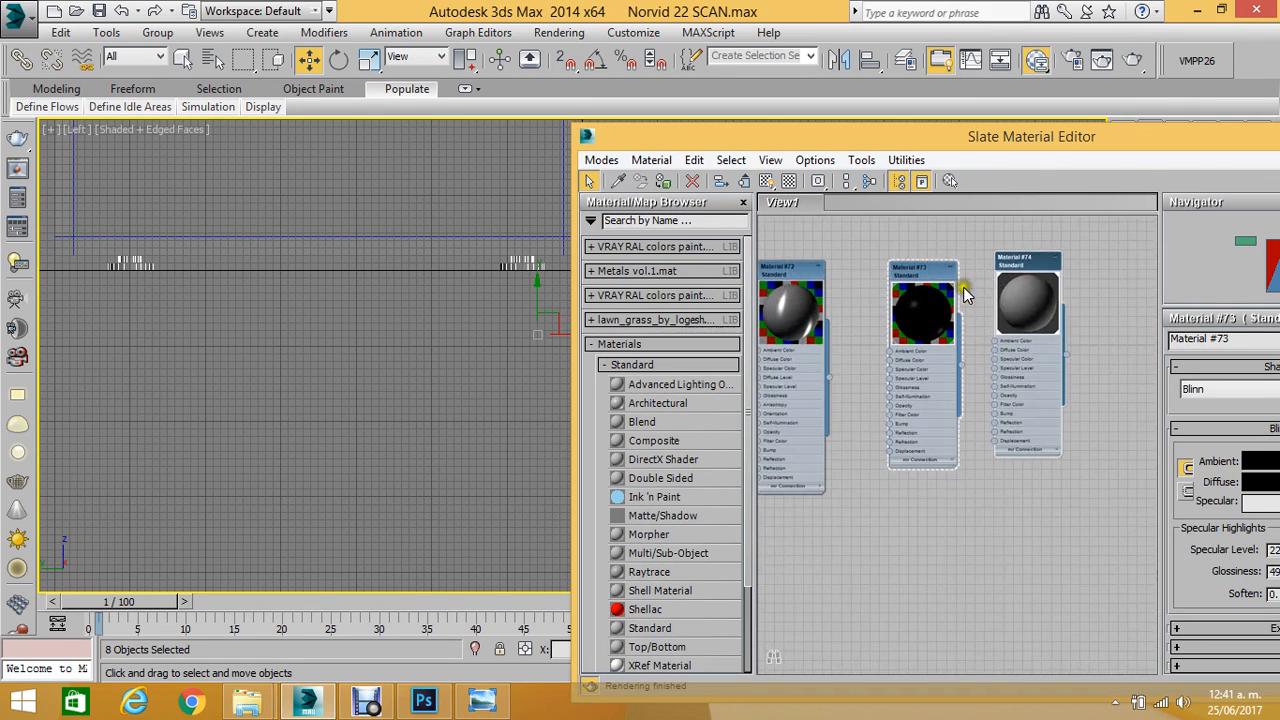
click(1260, 462)
drag(549, 254, 545, 266)
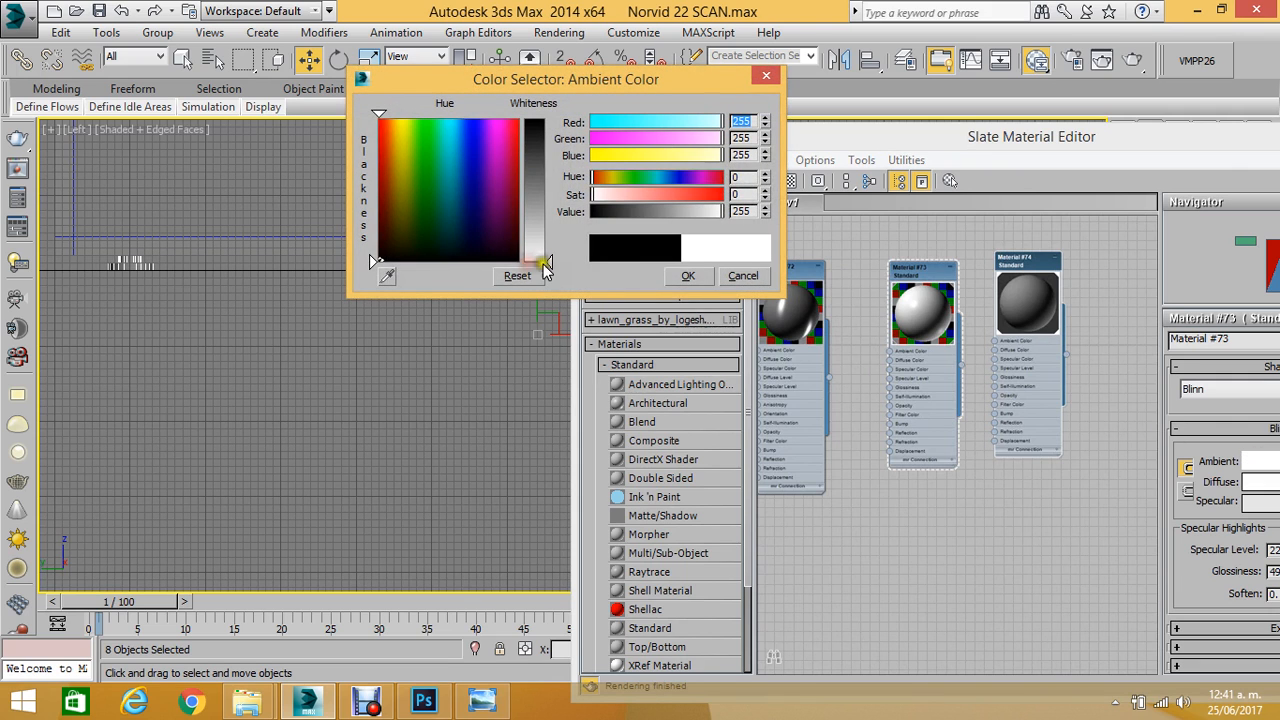
click(688, 276)
Set the ambient and diffuse colour of Material #74 to black, RGB 0, and close the material editor.
double_click(1030, 264)
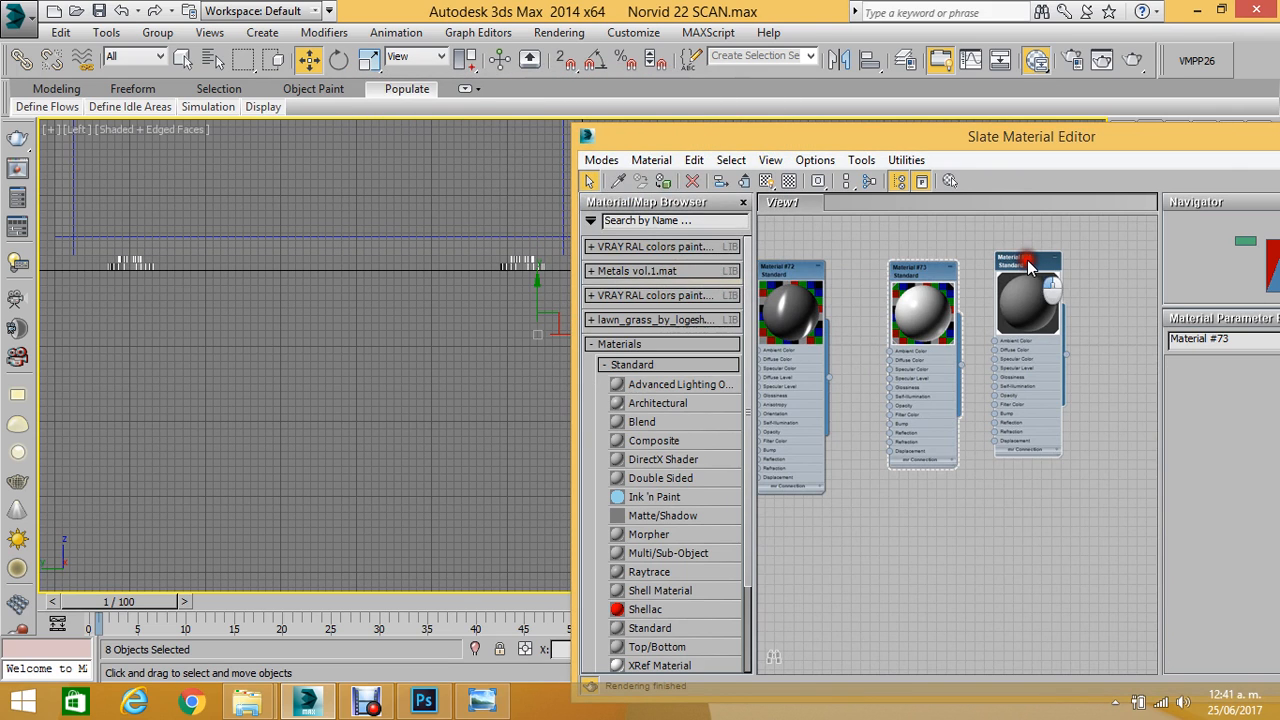
drag(1018, 145, 831, 154)
scroll(845, 285, up, 3)
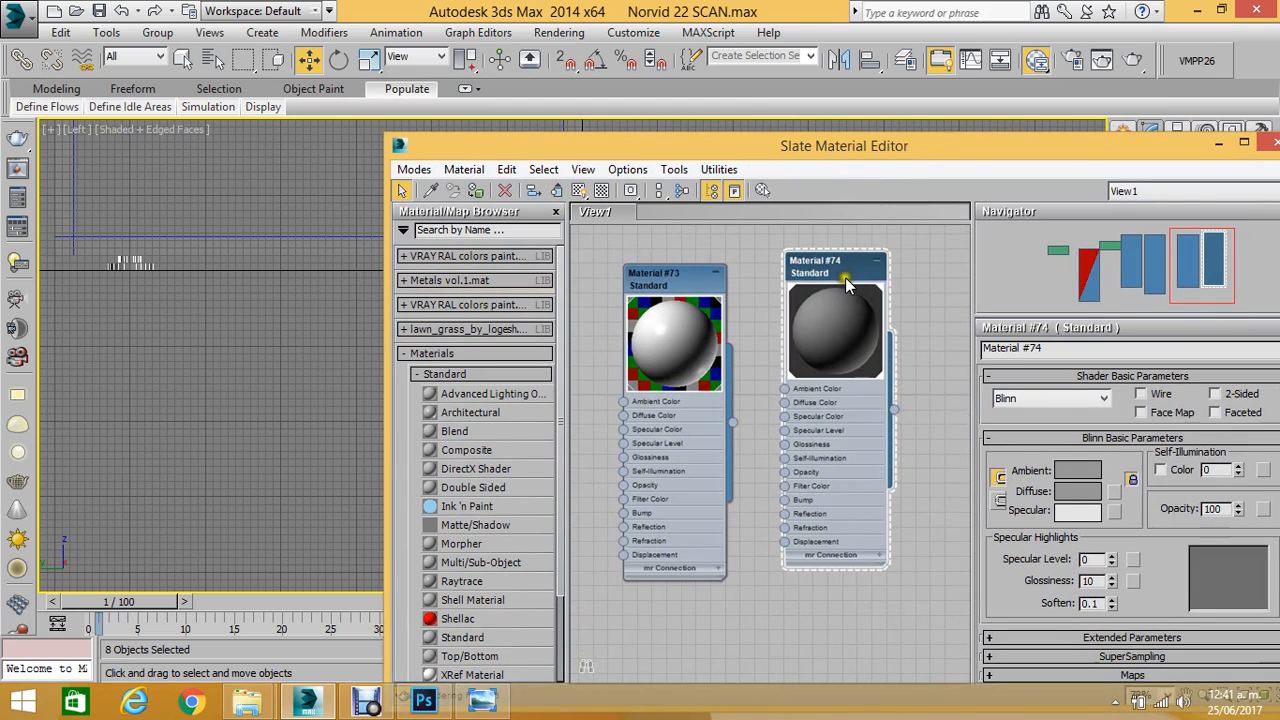
click(1077, 472)
click(590, 212)
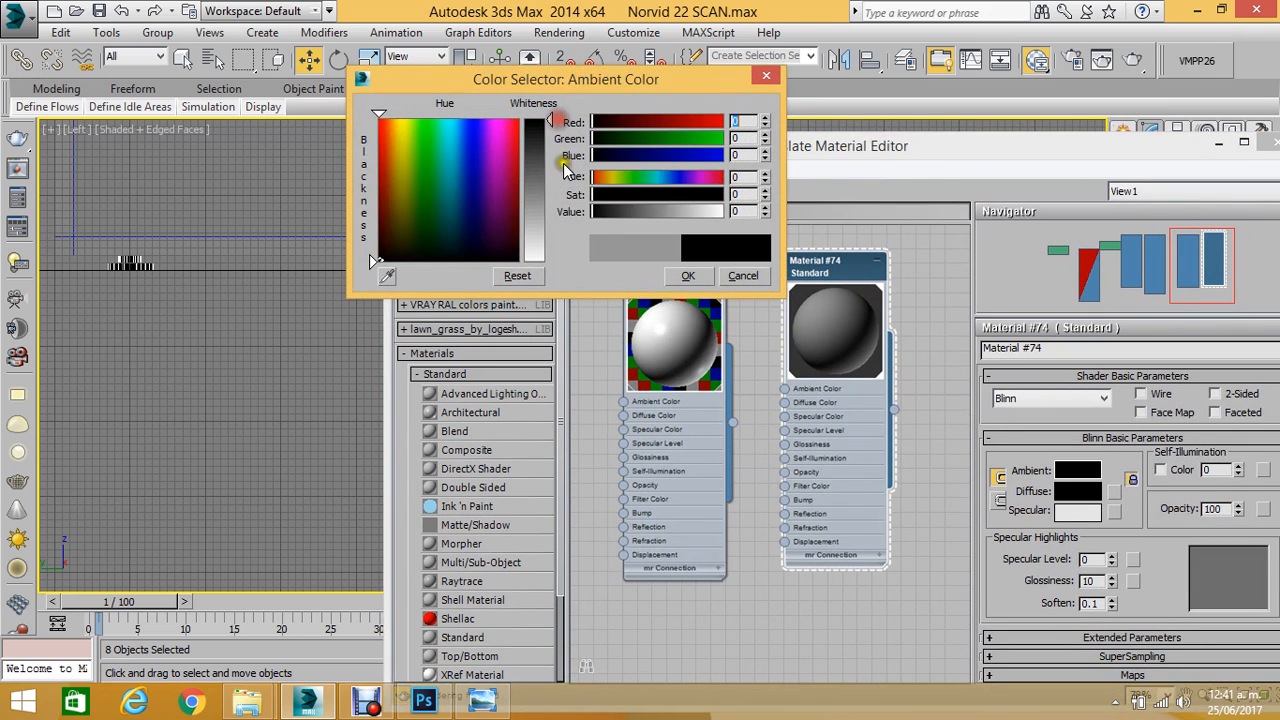
click(686, 274)
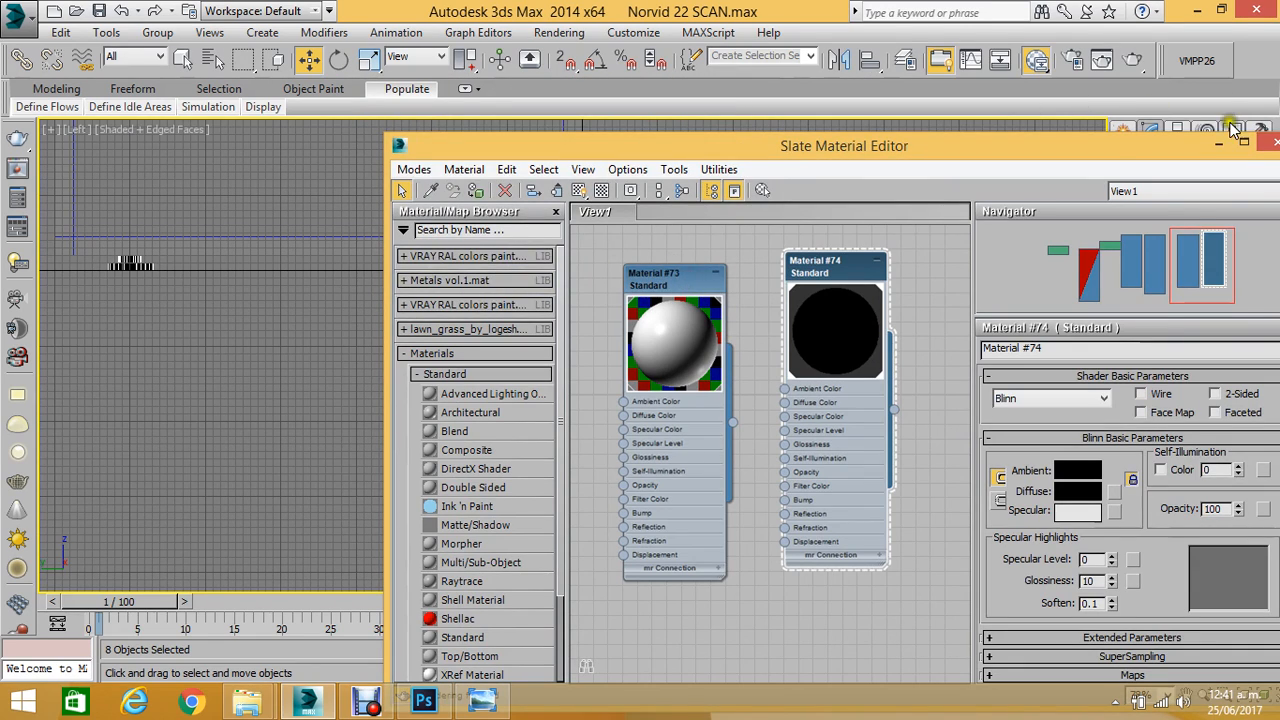
click(1259, 142)
Deselect the feet and examine the materials on the desk and cabinet from the front in the Perspective view.
middle_drag(676, 228, 627, 280)
scroll(627, 280, down, 7)
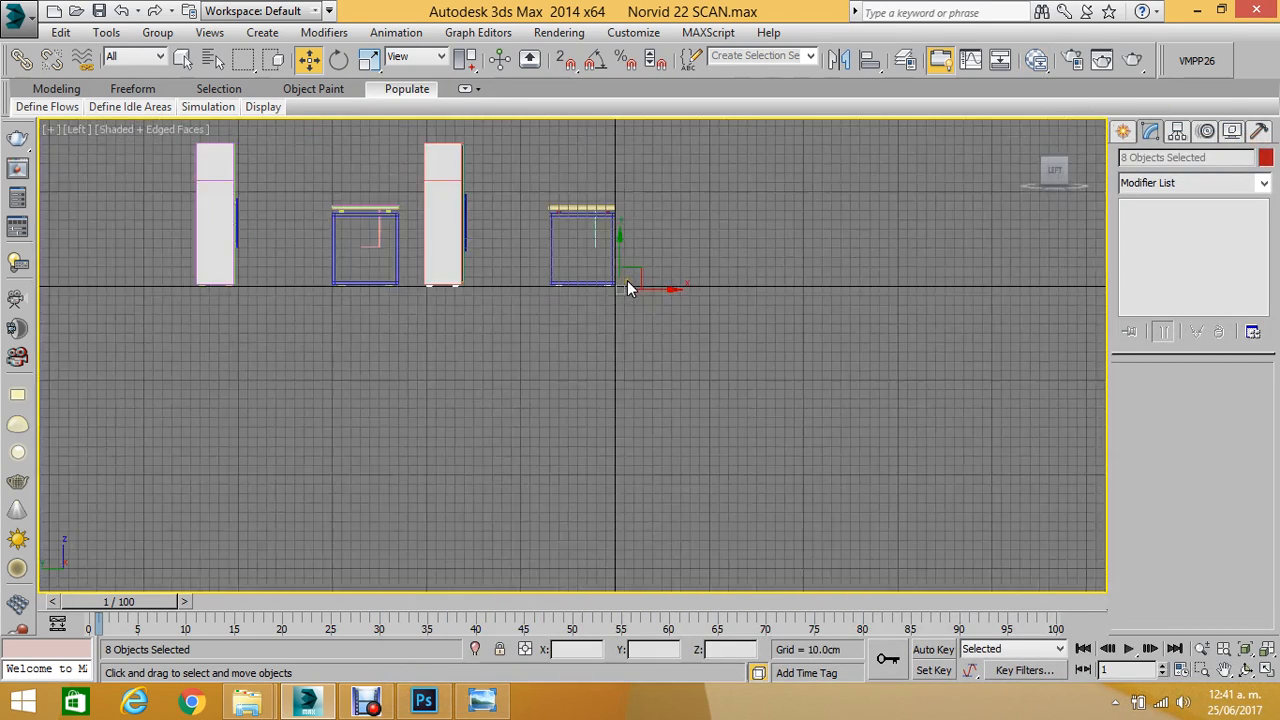
click(596, 217)
scroll(596, 217, up, 5)
key(p)
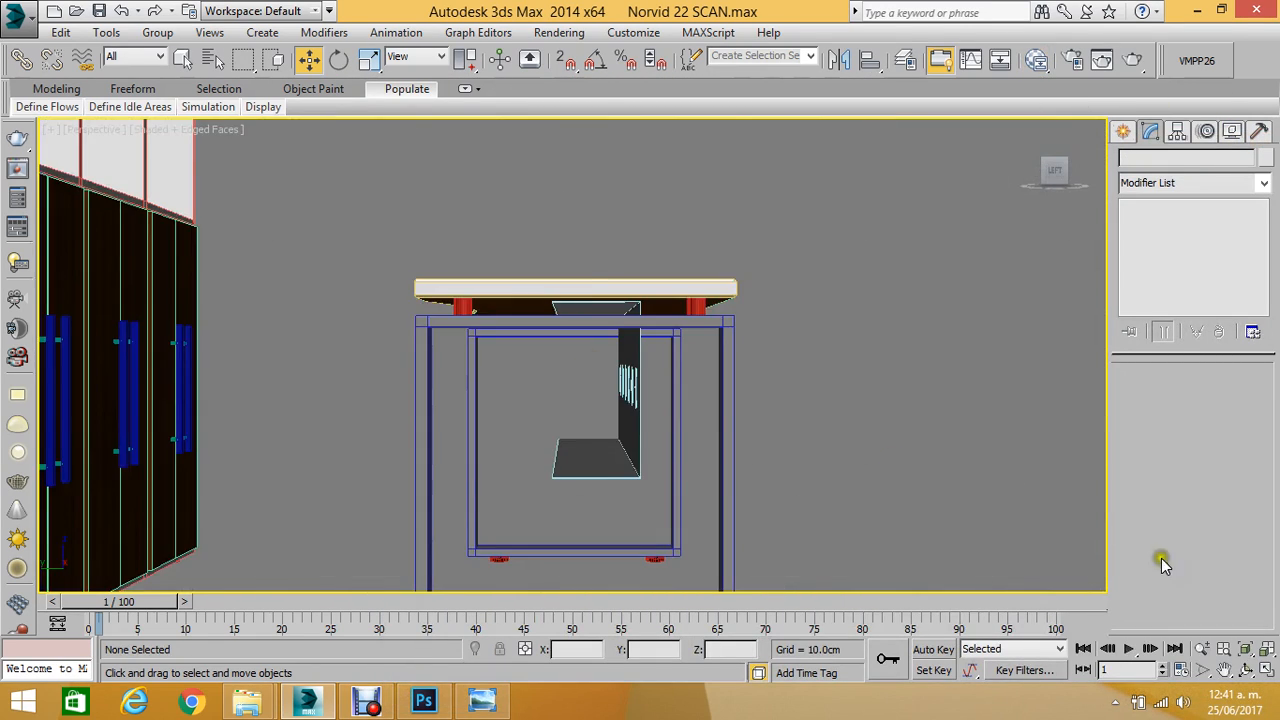
click(1245, 672)
drag(806, 434, 522, 367)
scroll(522, 367, up, 8)
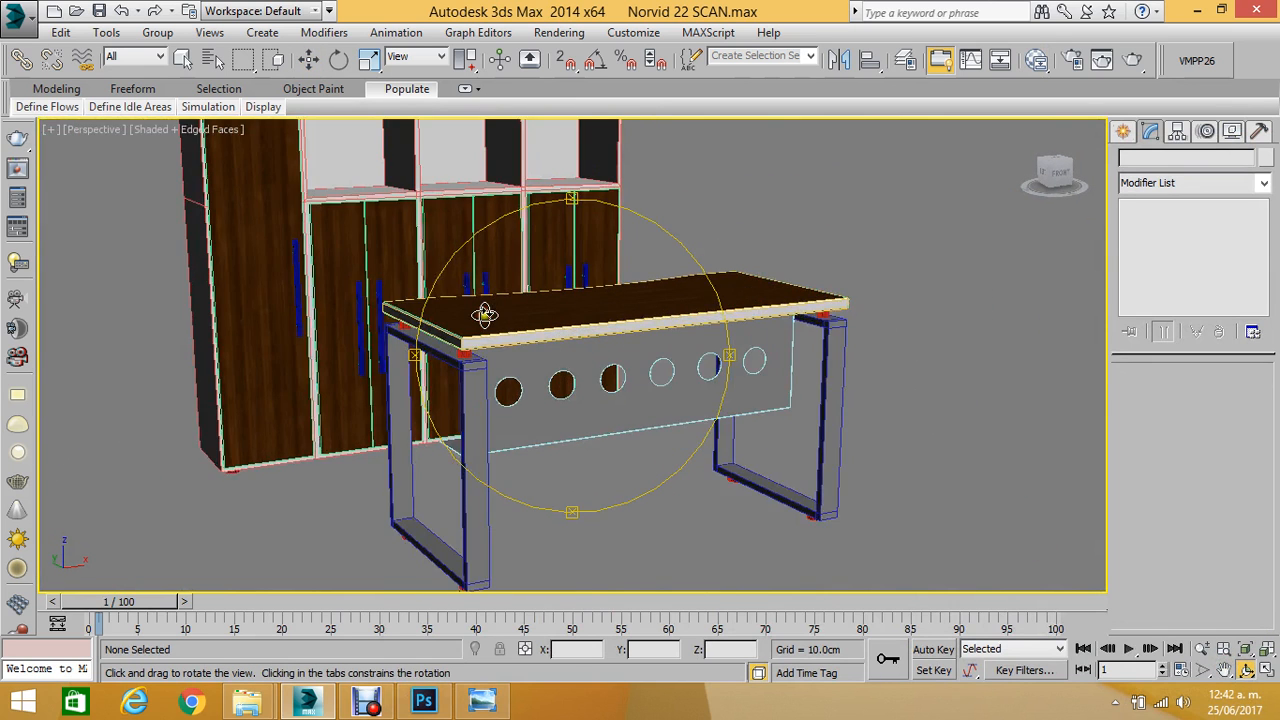
Render the Perspective view showing the whole desk and cabinet, and close the rendered image.
scroll(507, 301, down, 5)
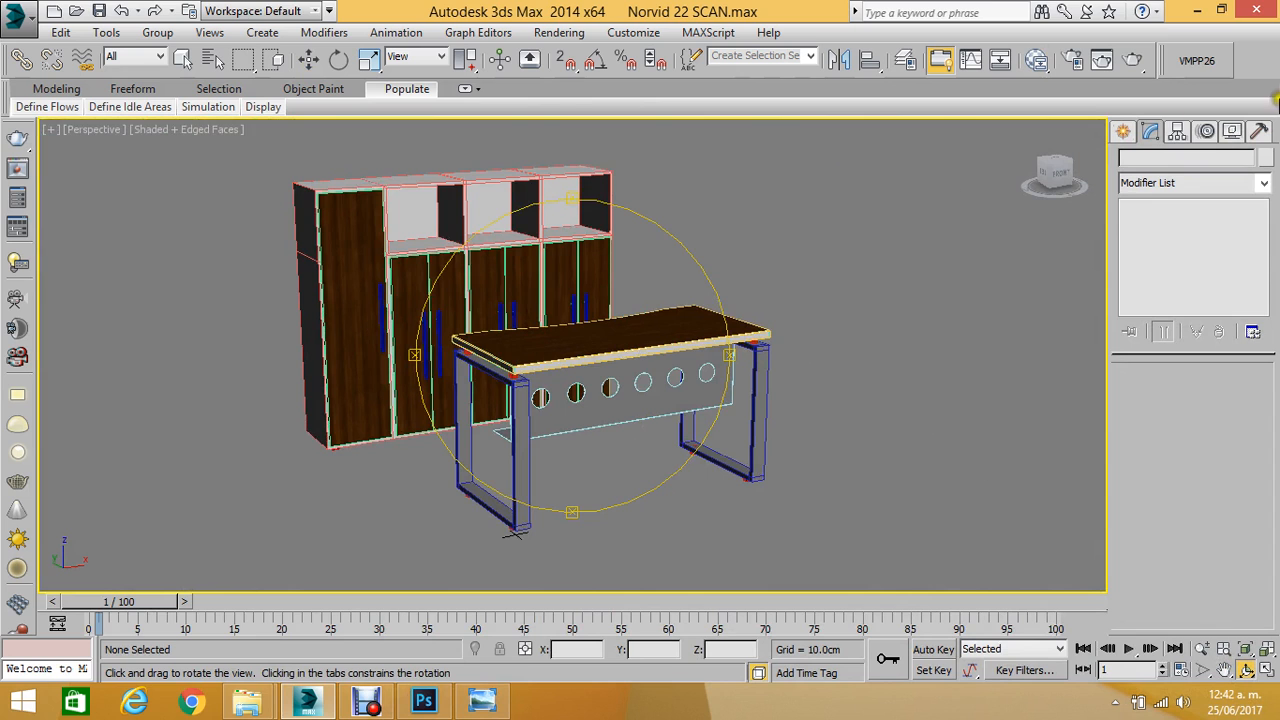
click(1137, 60)
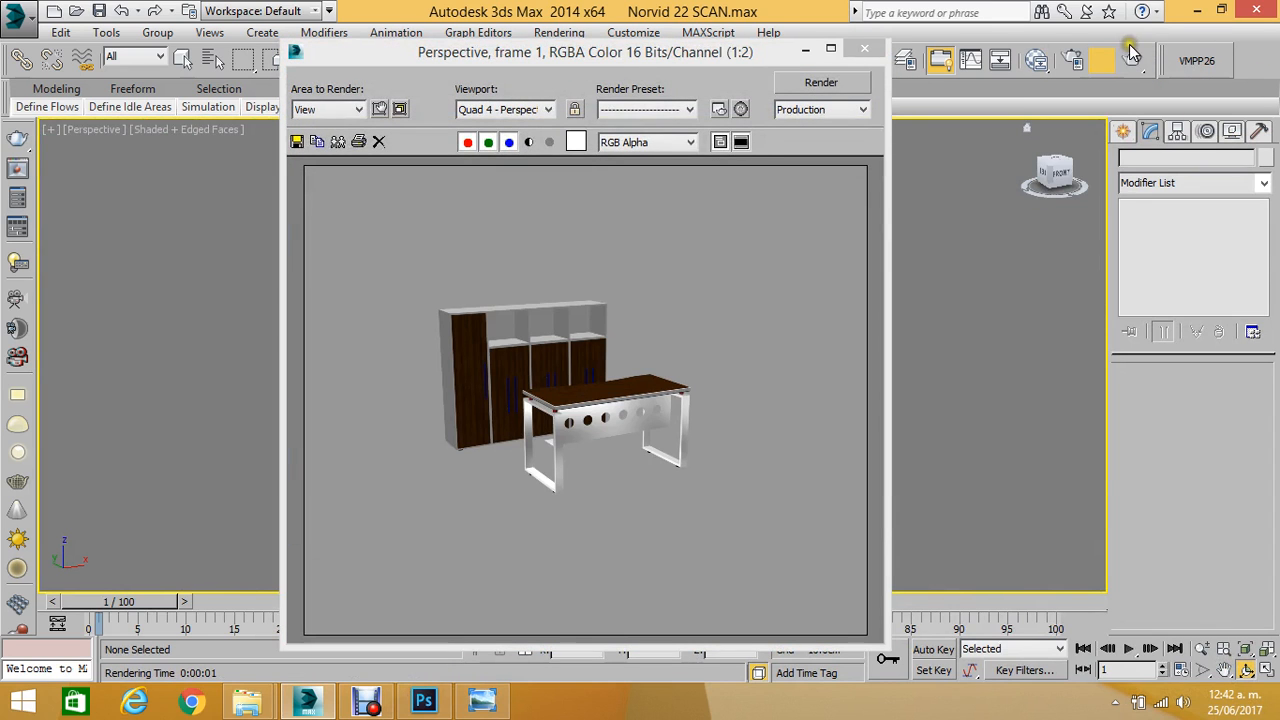
click(863, 52)
Assign the reflective metal Material #71 to the seven cabinet door handles and test-render the Perspective view.
scroll(465, 160, up, 6)
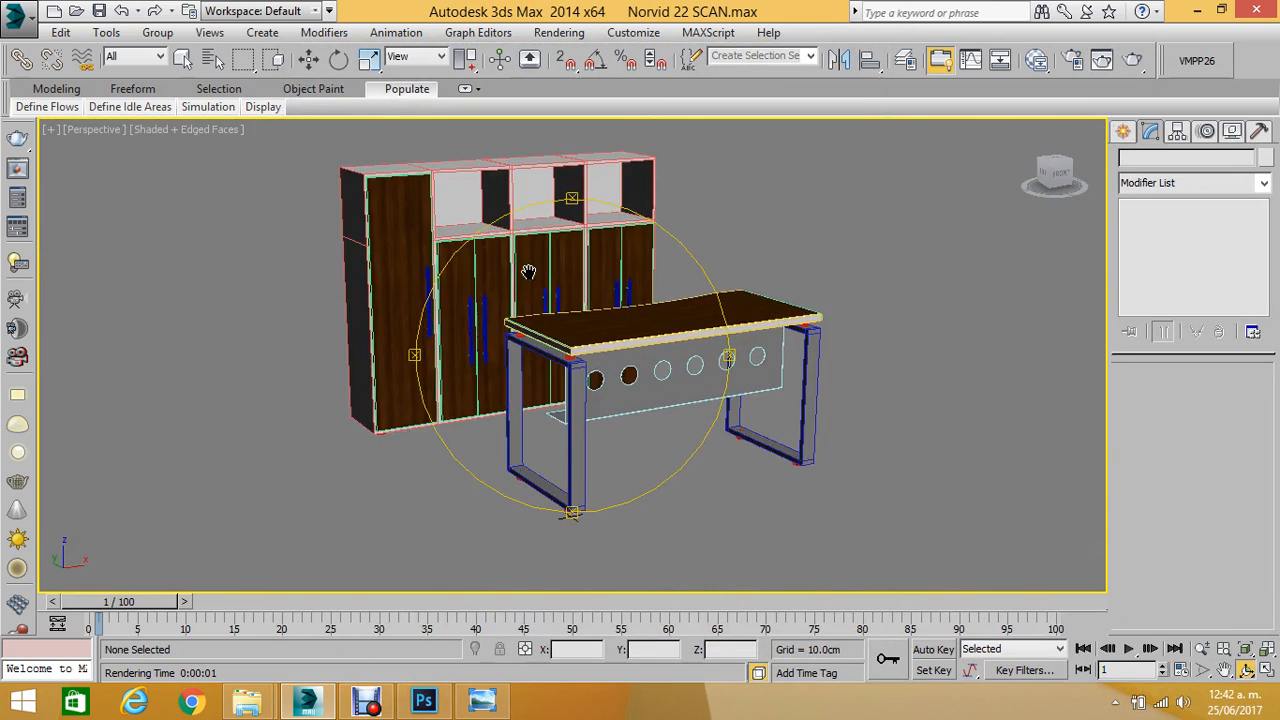
click(309, 59)
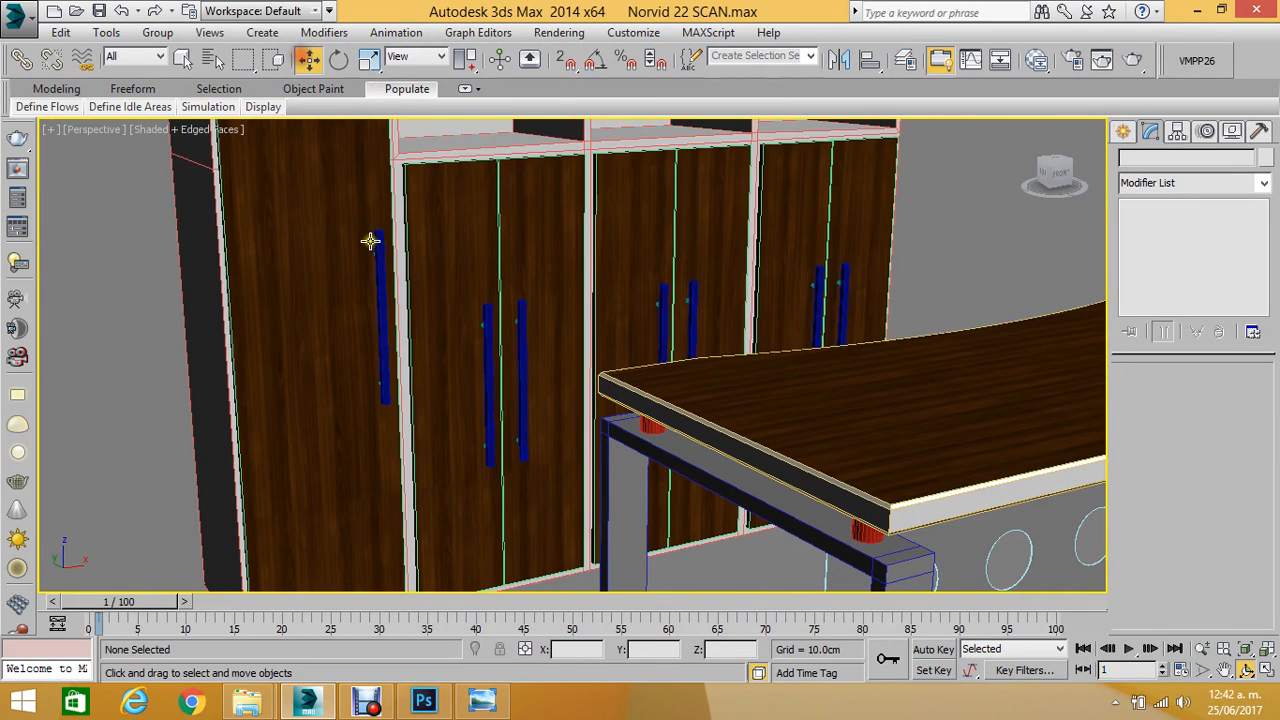
click(380, 267)
ctrl+click(485, 354)
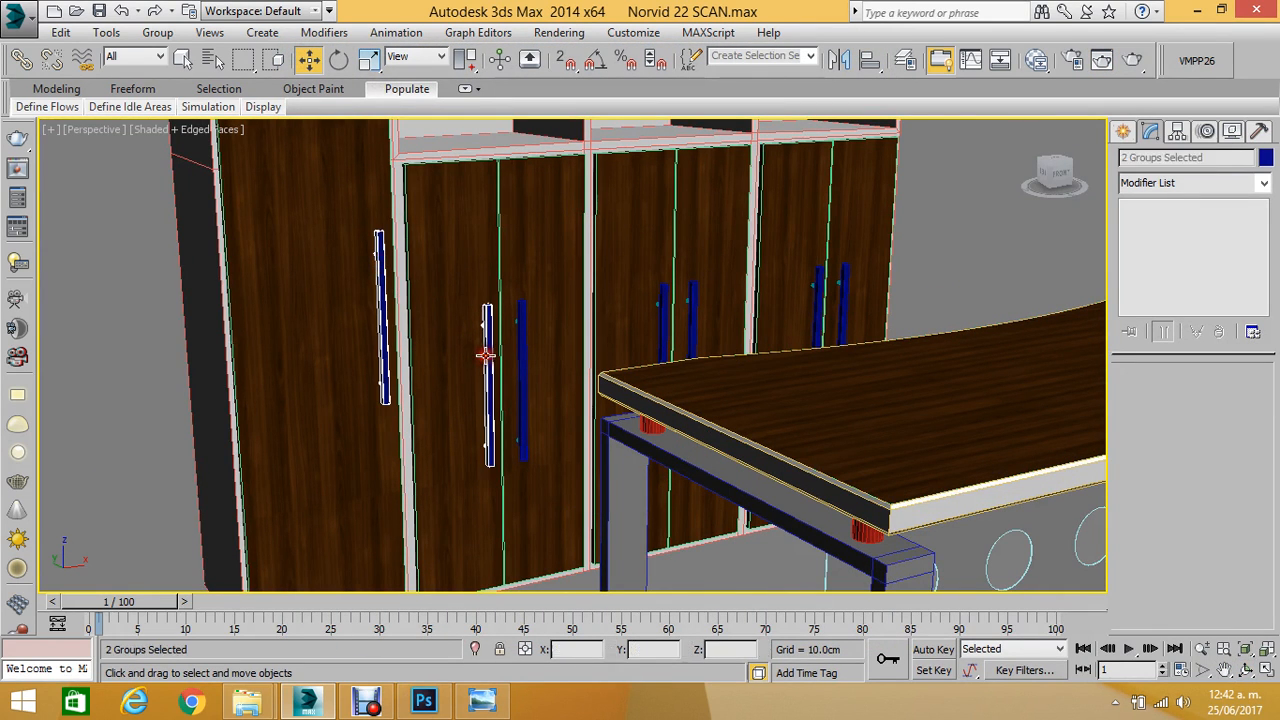
ctrl+click(516, 349)
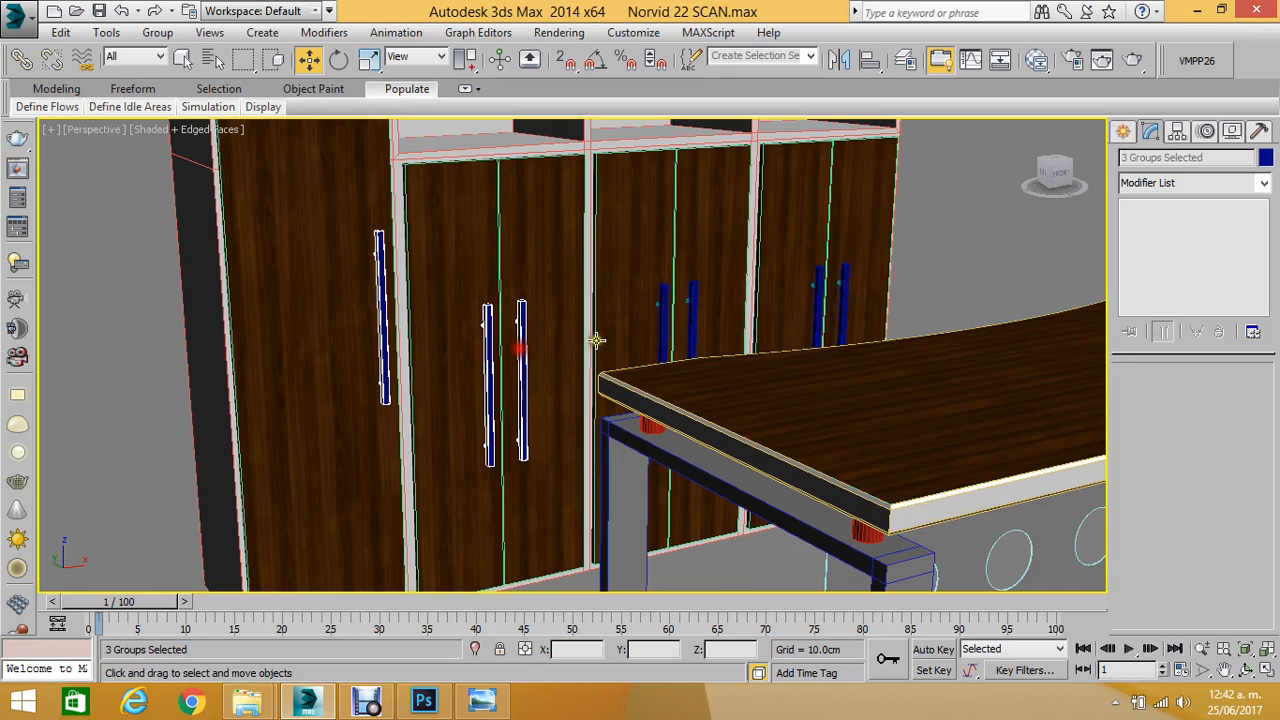
ctrl+click(663, 316)
ctrl+click(690, 312)
ctrl+click(820, 298)
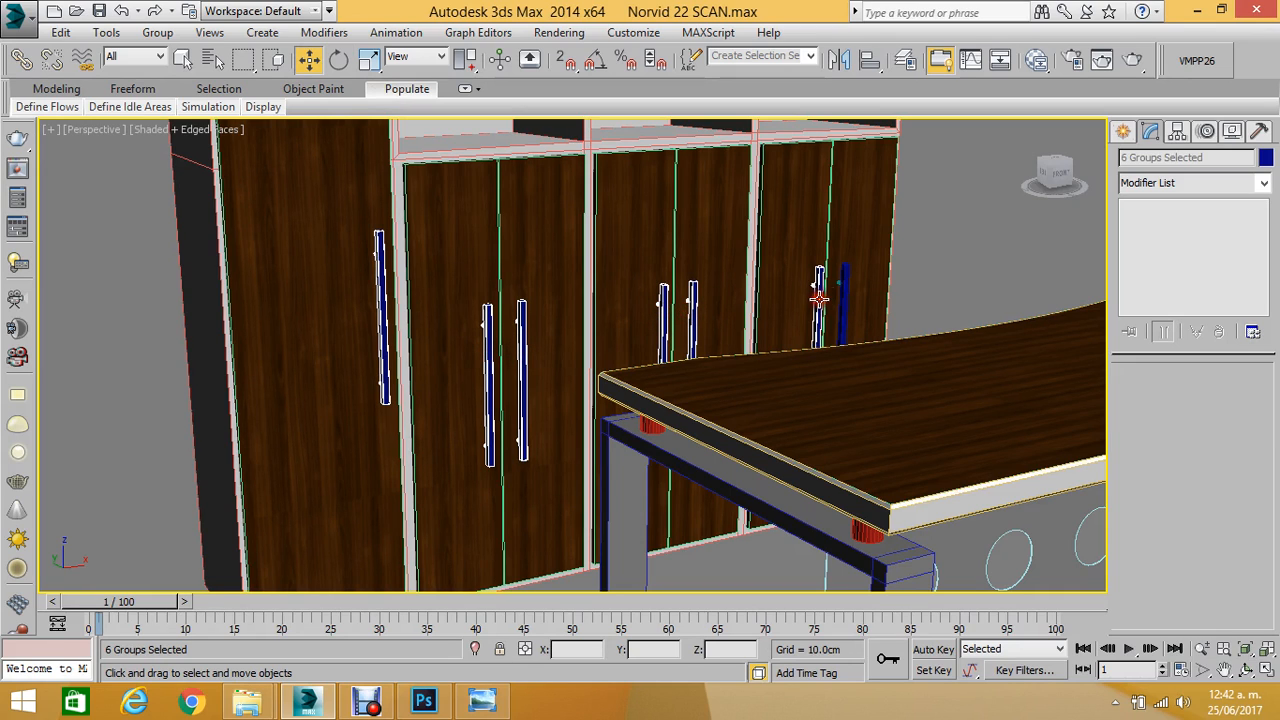
ctrl+click(845, 292)
key(m)
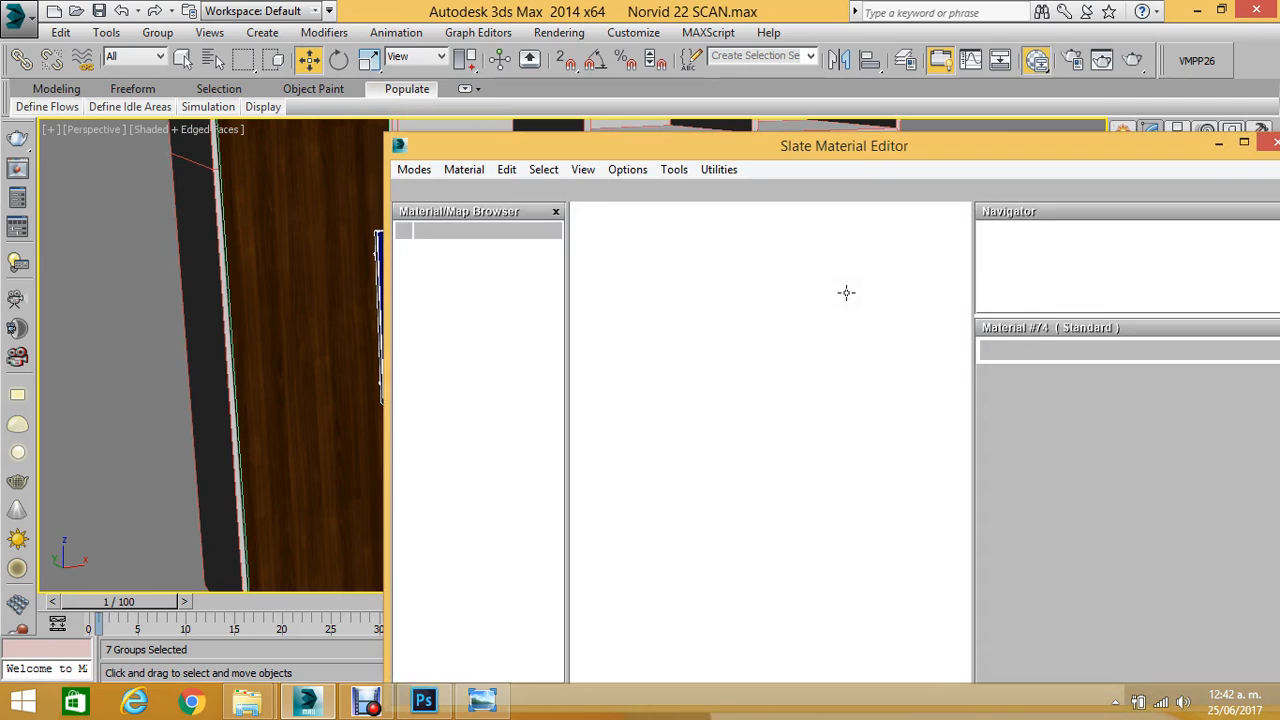
middle_drag(644, 241, 794, 262)
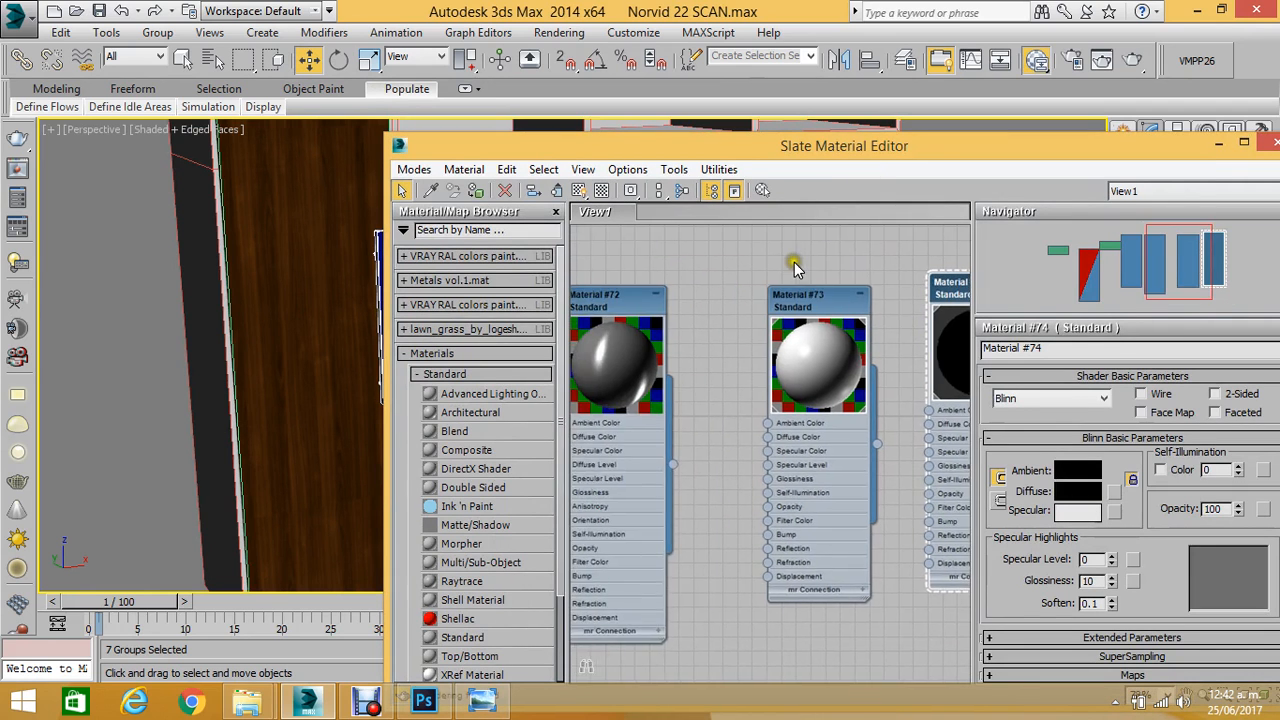
scroll(792, 264, down, 4)
scroll(619, 316, up, 5)
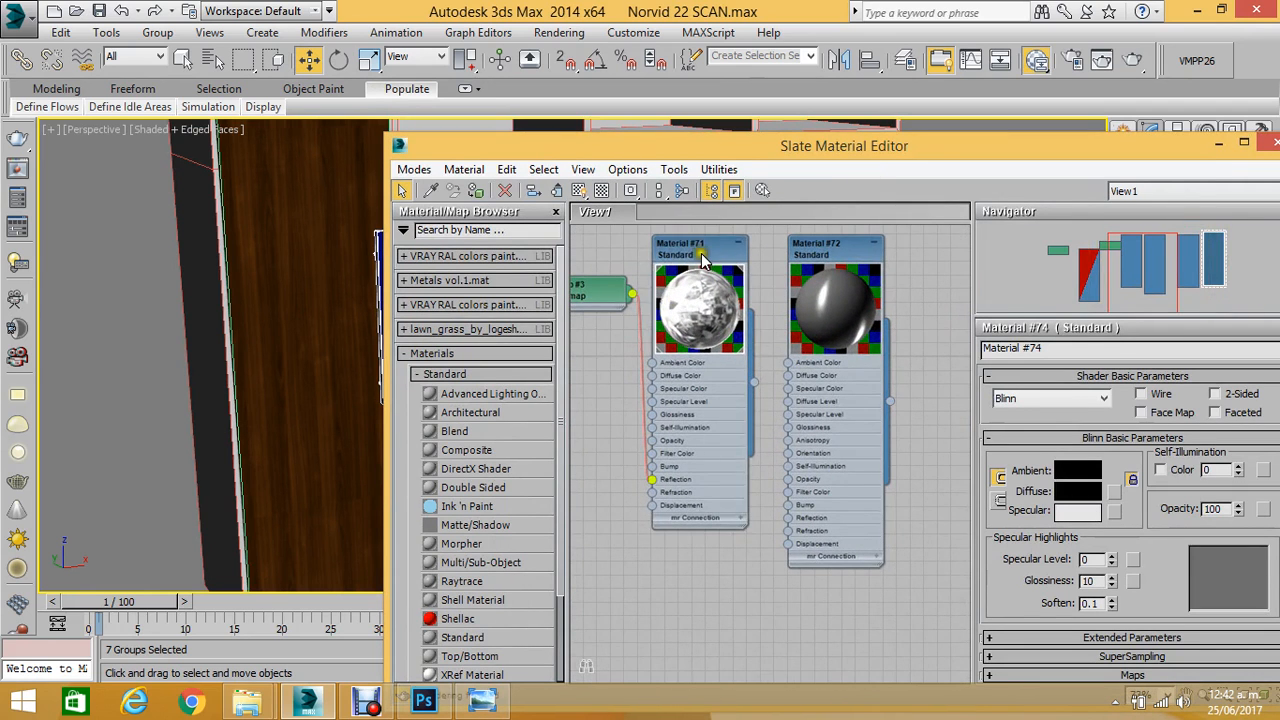
click(1270, 145)
click(1136, 62)
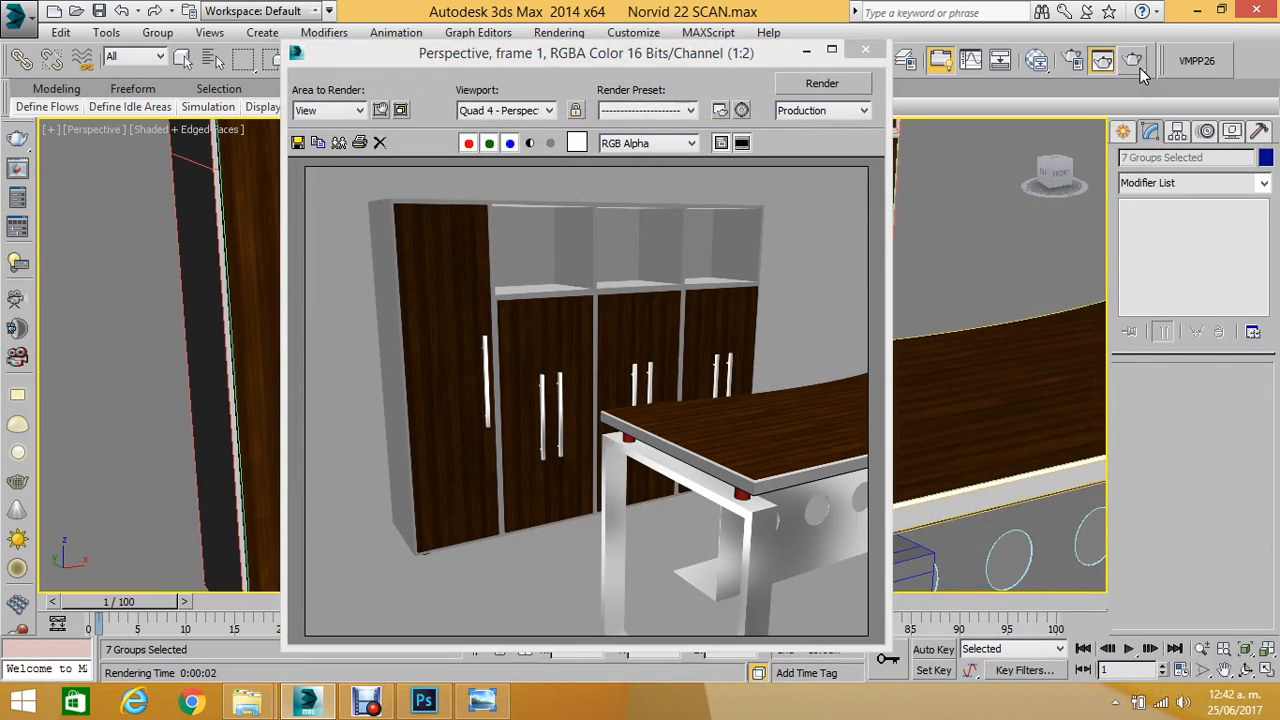
click(865, 49)
Assign the reflective metal Material #71 to the four cylindrical spacers beneath the desktop, selecting them in the Left view.
key(l)
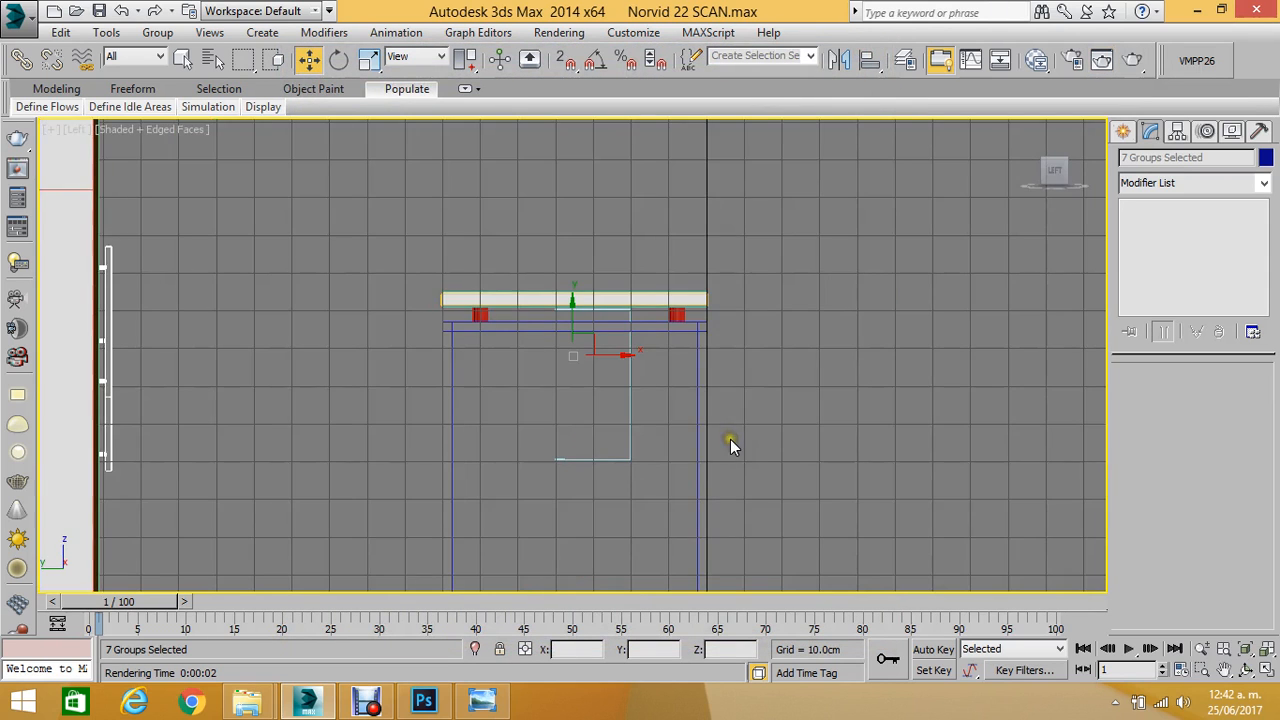
scroll(580, 323, up, 6)
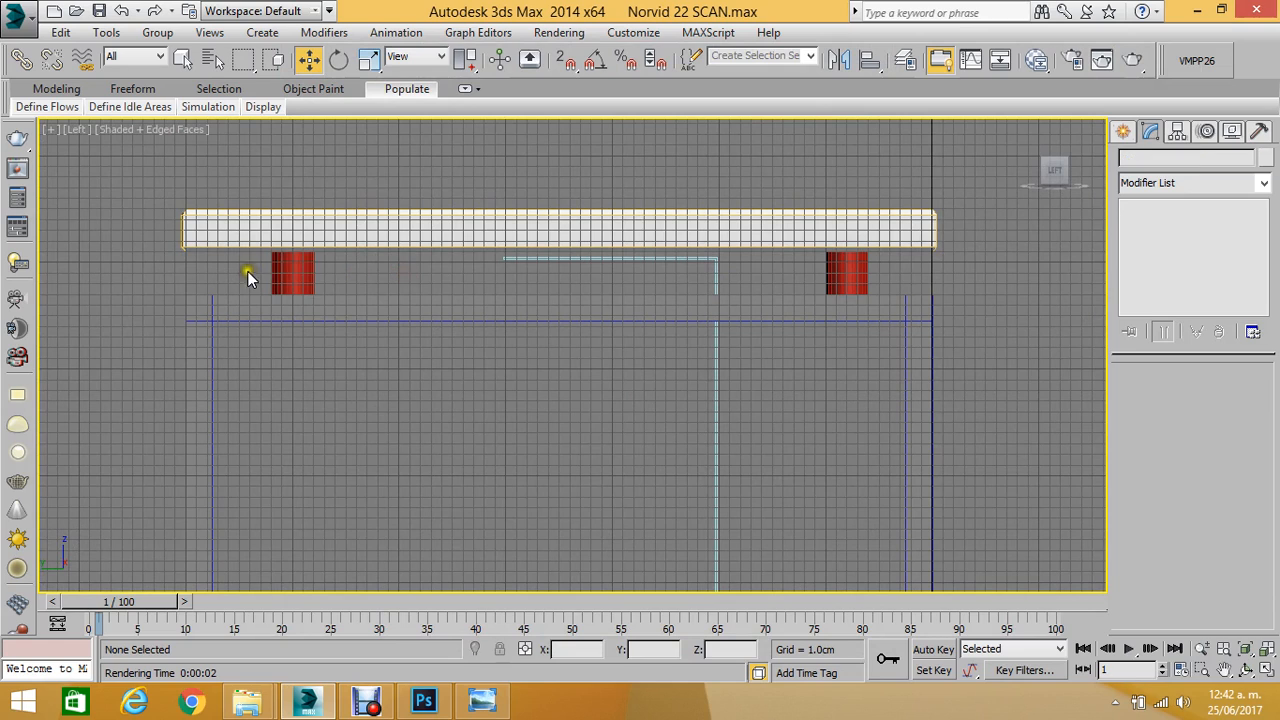
drag(247, 271, 304, 278)
ctrl+drag(900, 271, 846, 284)
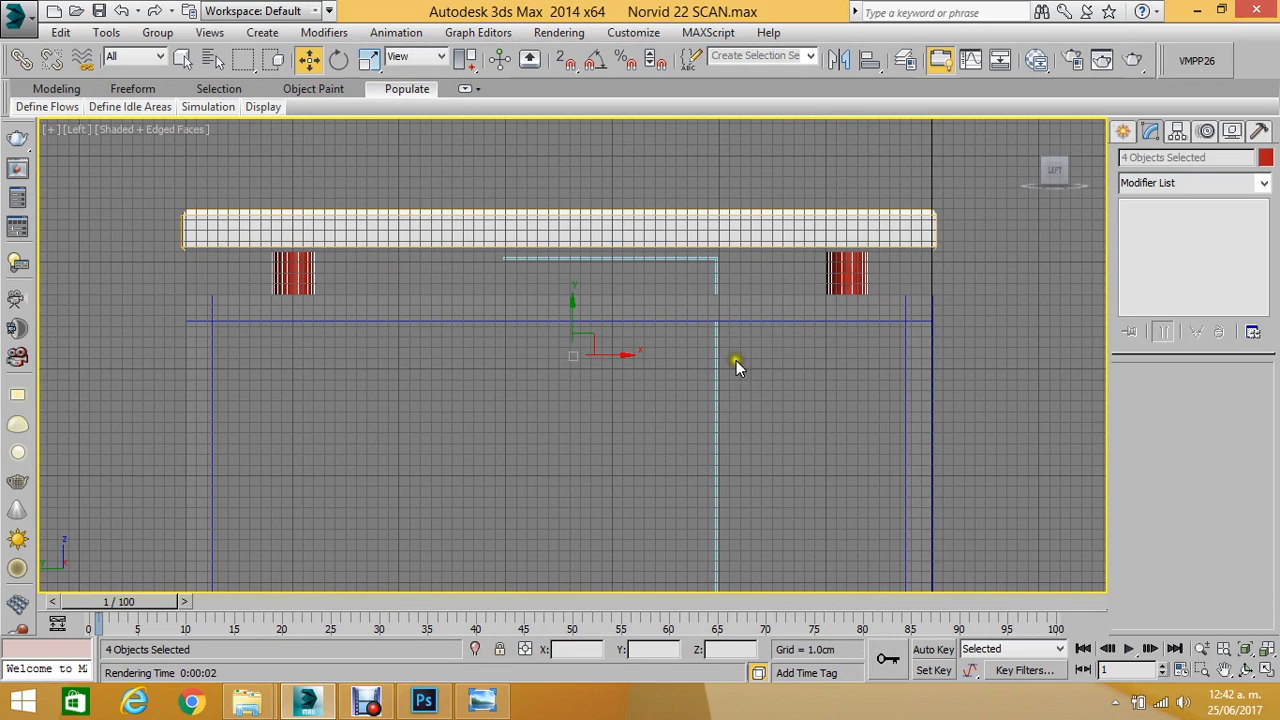
drag(222, 269, 325, 278)
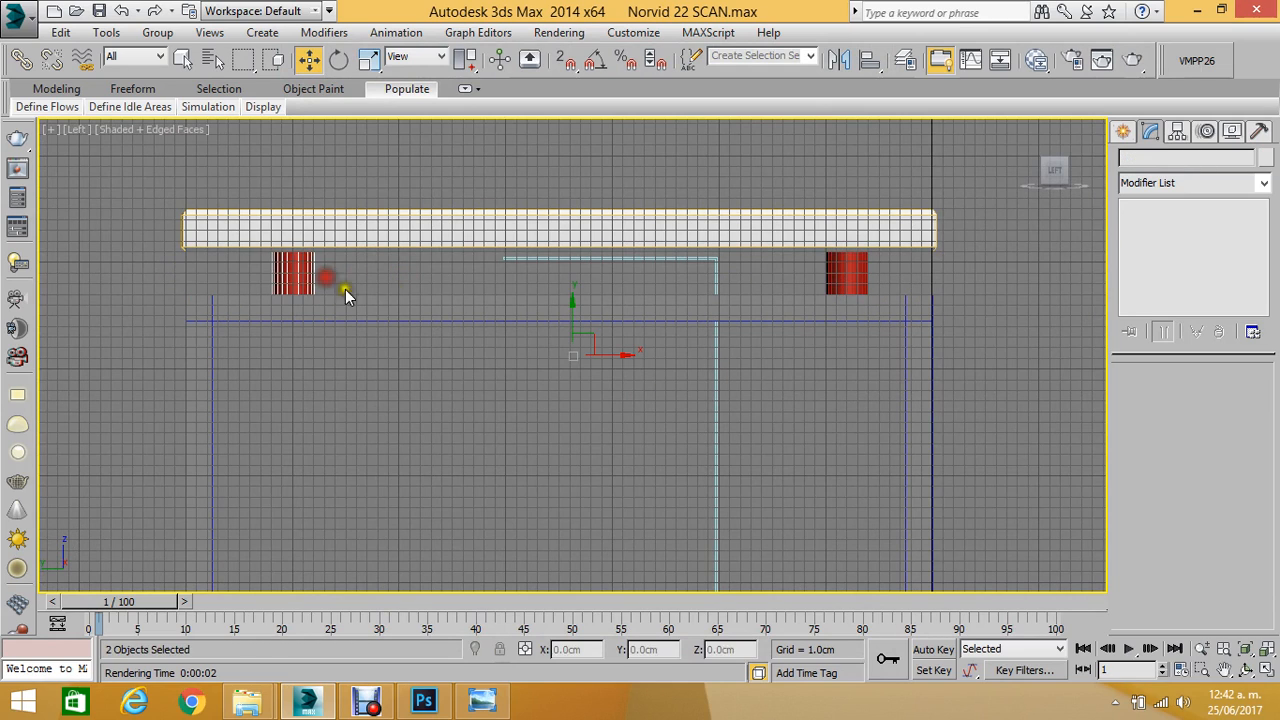
ctrl+drag(855, 284, 852, 286)
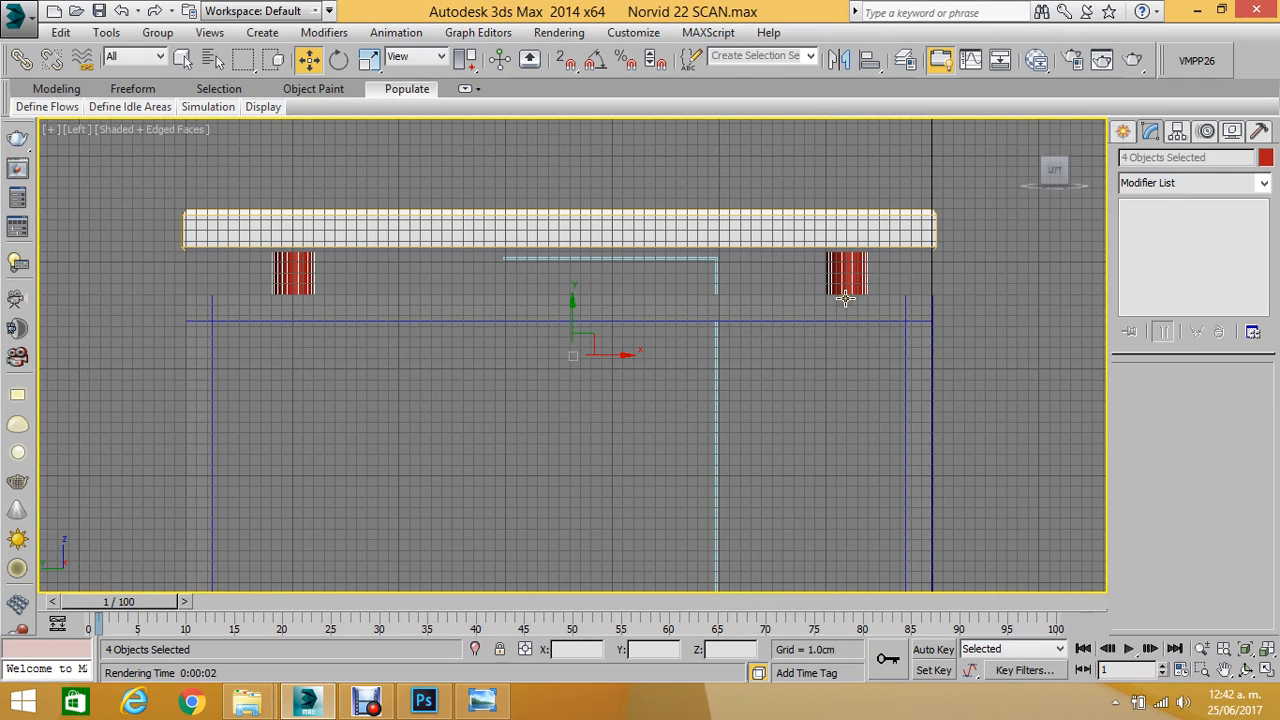
key(m)
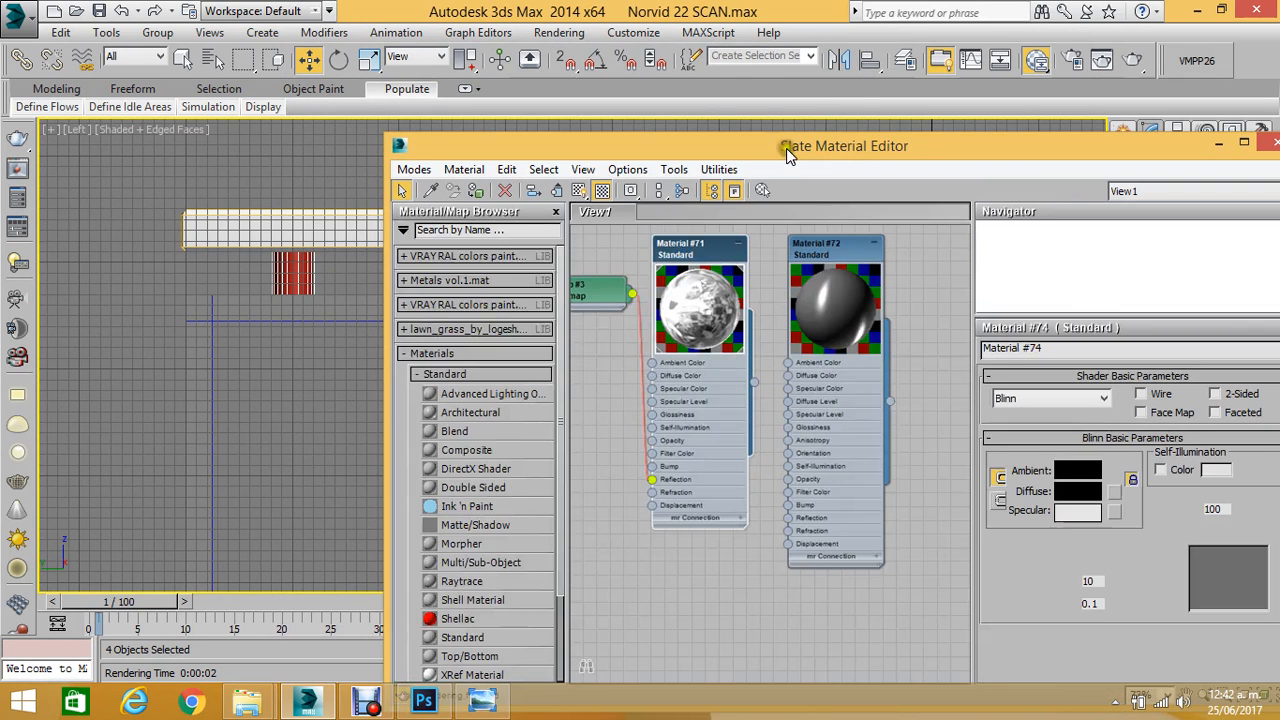
double_click(706, 258)
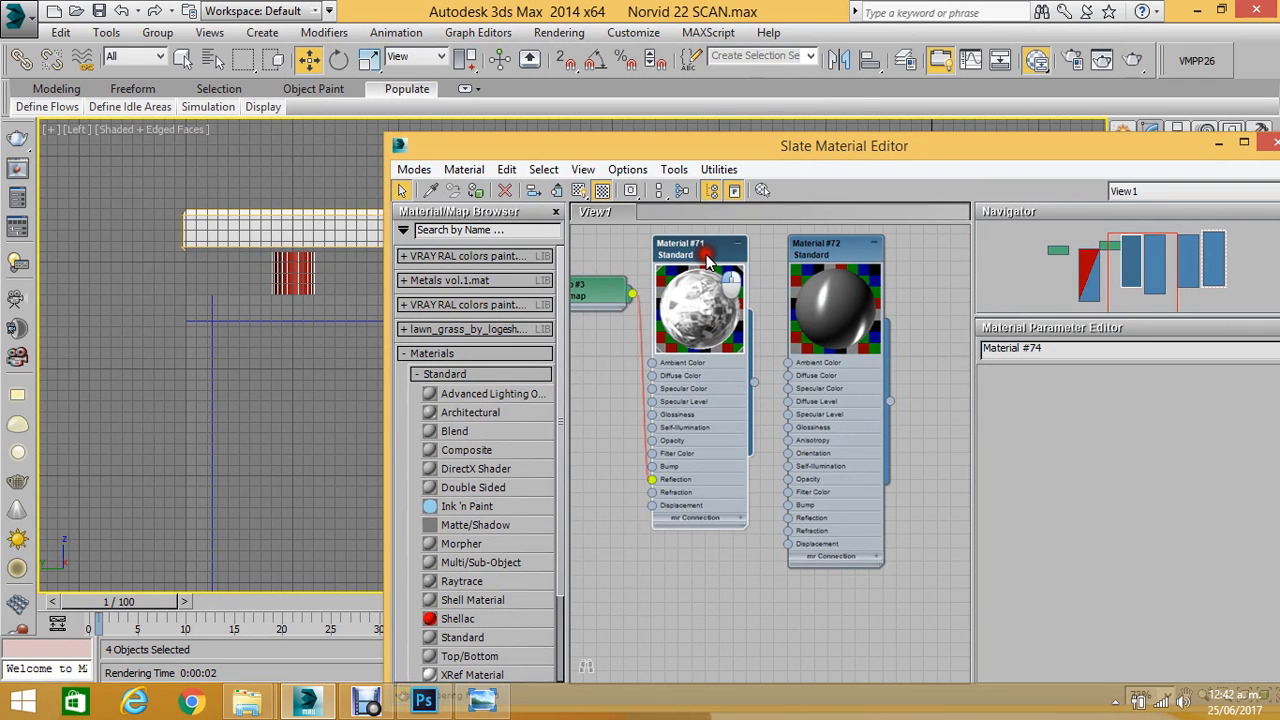
click(476, 190)
click(1270, 145)
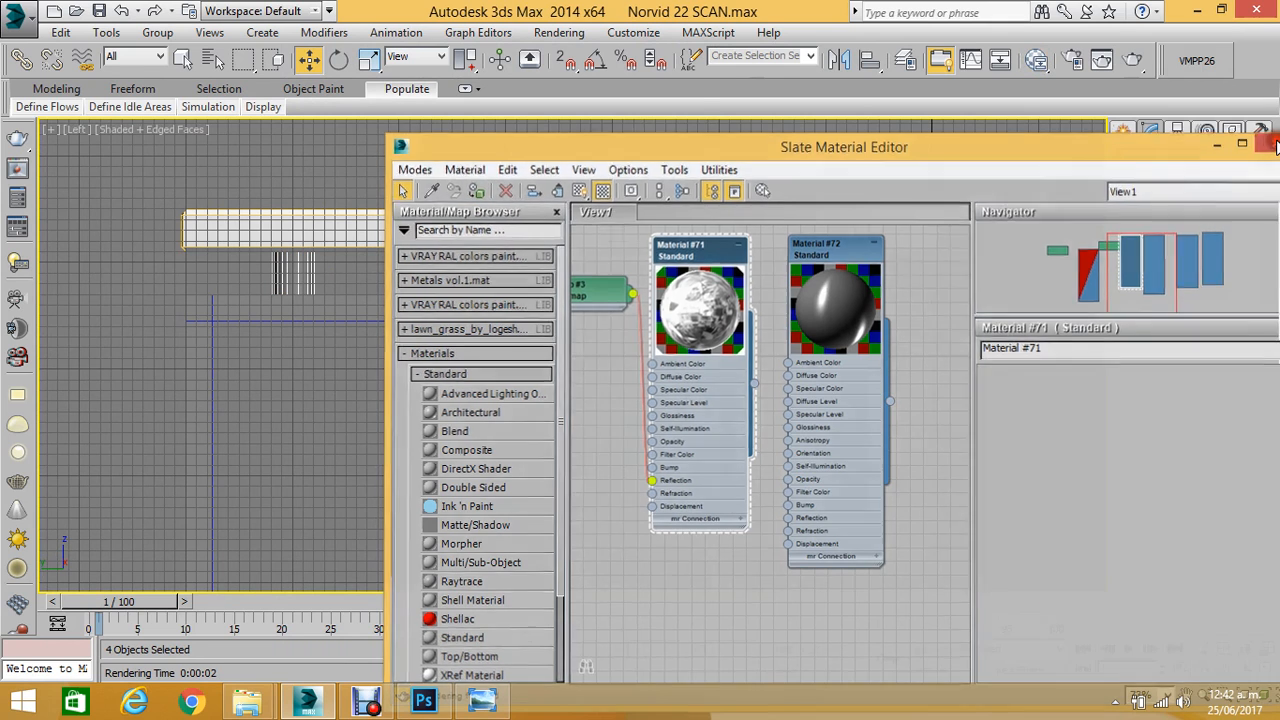
Render the desk and cabinet from an angled front Perspective view and examine the material finishes up close.
key(p)
scroll(620, 349, down, 8)
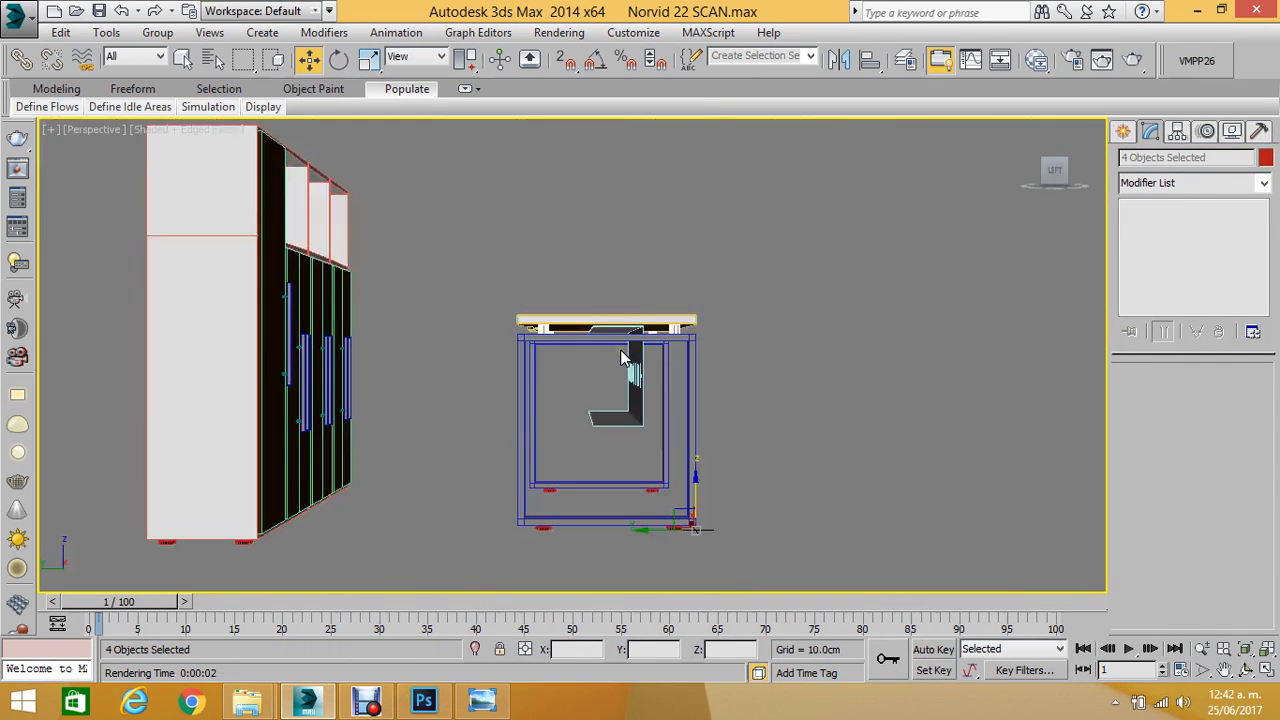
click(1245, 670)
drag(789, 437, 560, 345)
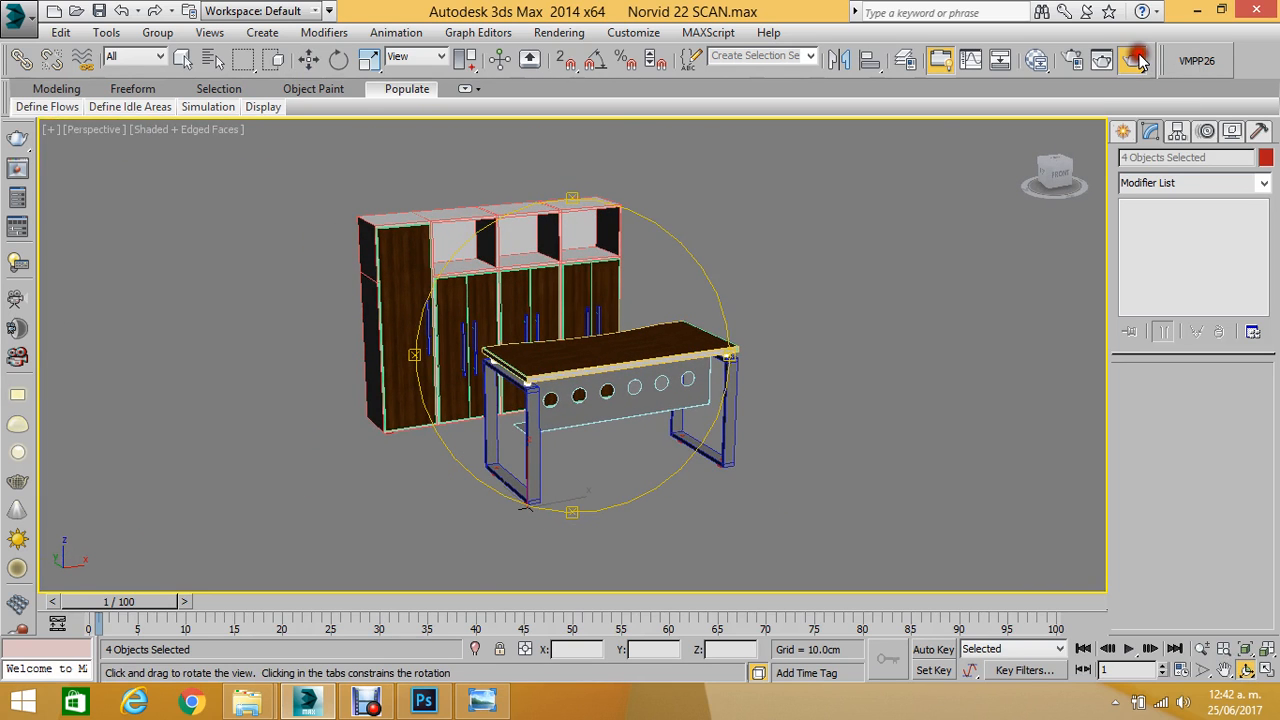
click(1134, 60)
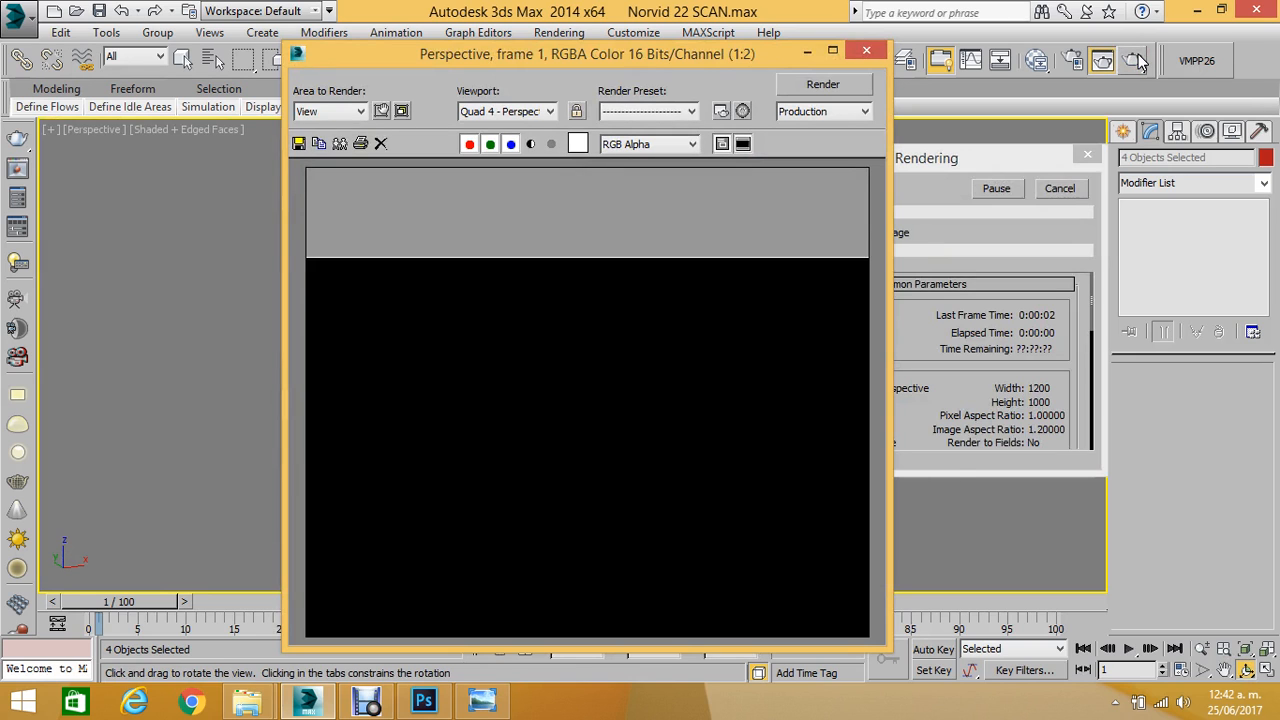
click(856, 56)
scroll(810, 280, up, 3)
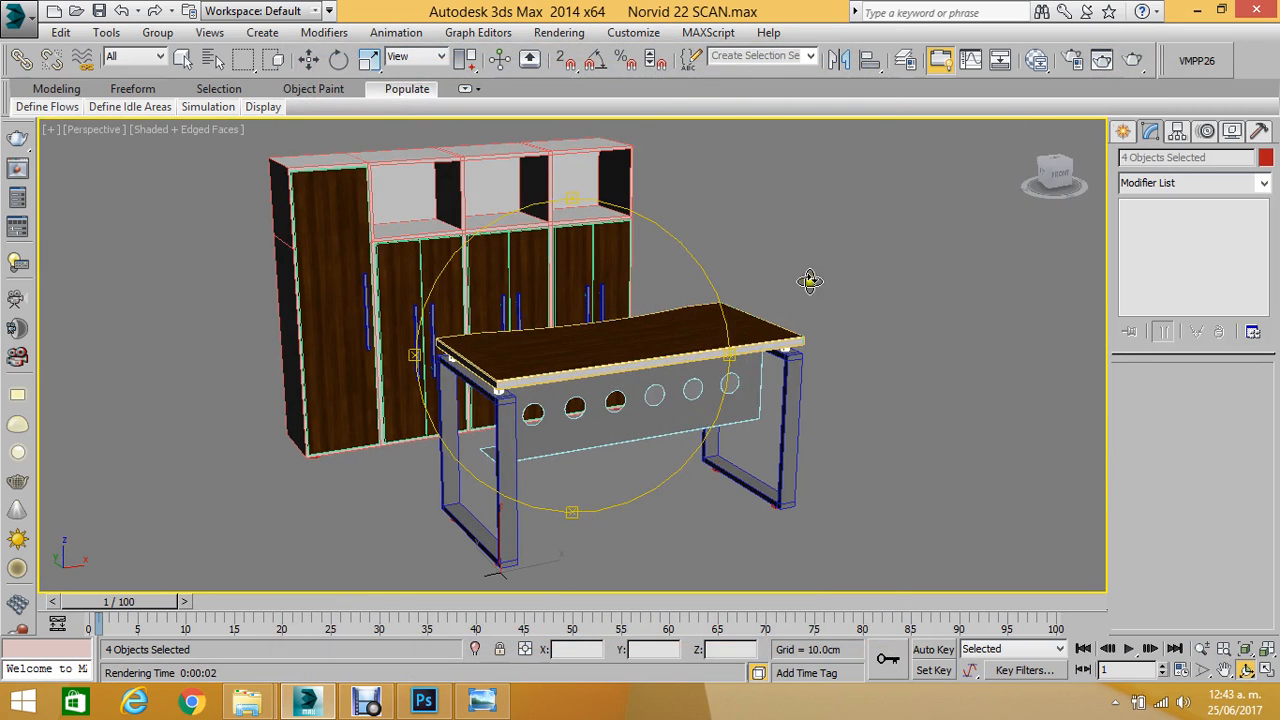
click(1134, 60)
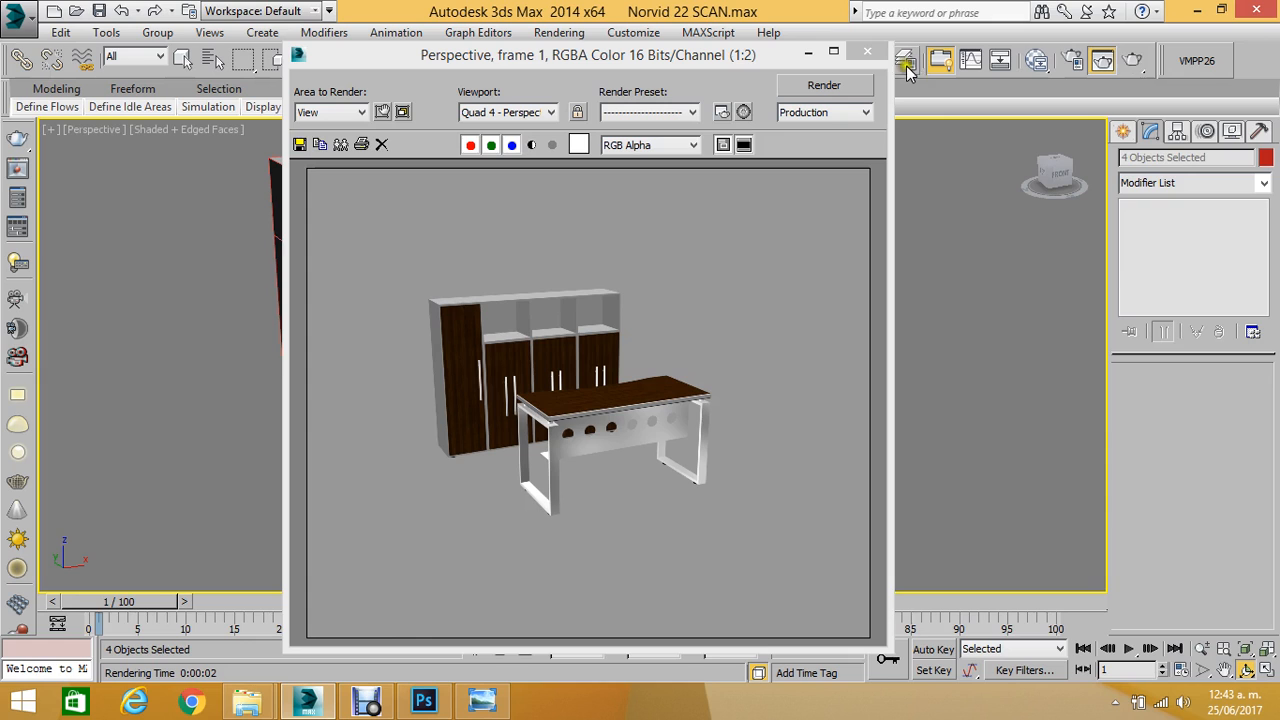
scroll(513, 350, up, 2)
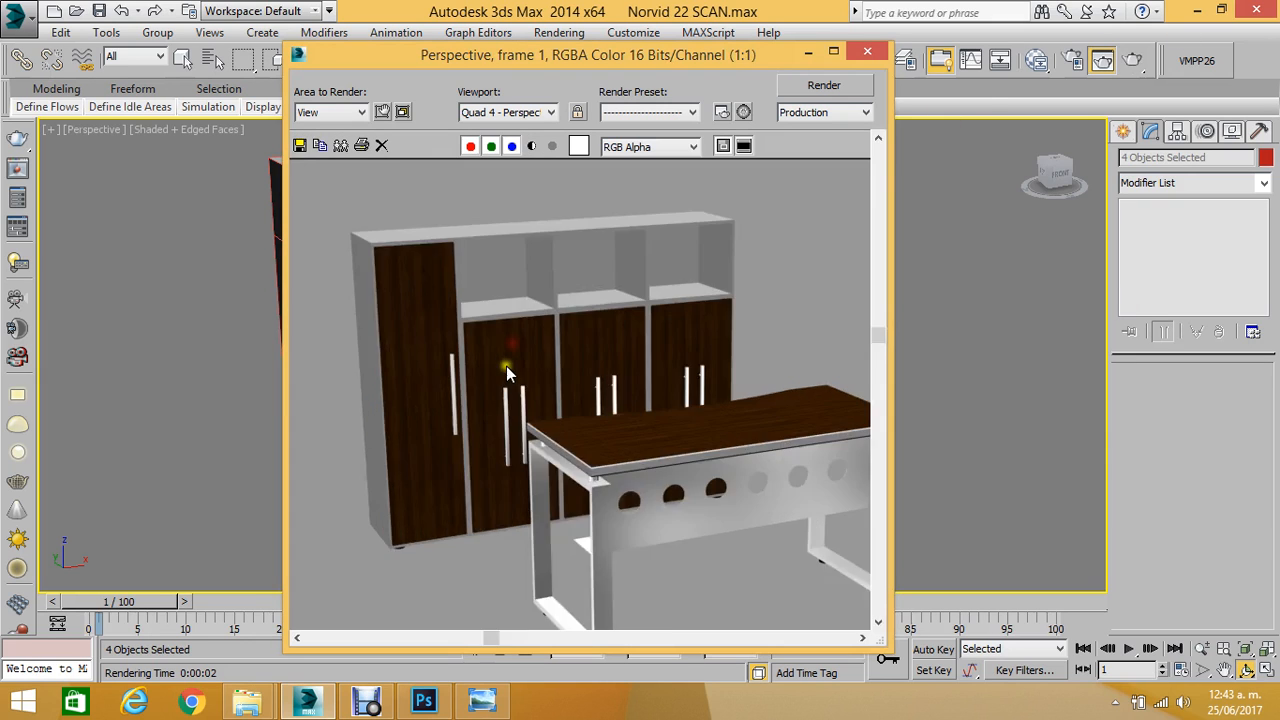
scroll(506, 370, down, 1)
scroll(523, 361, down, 1)
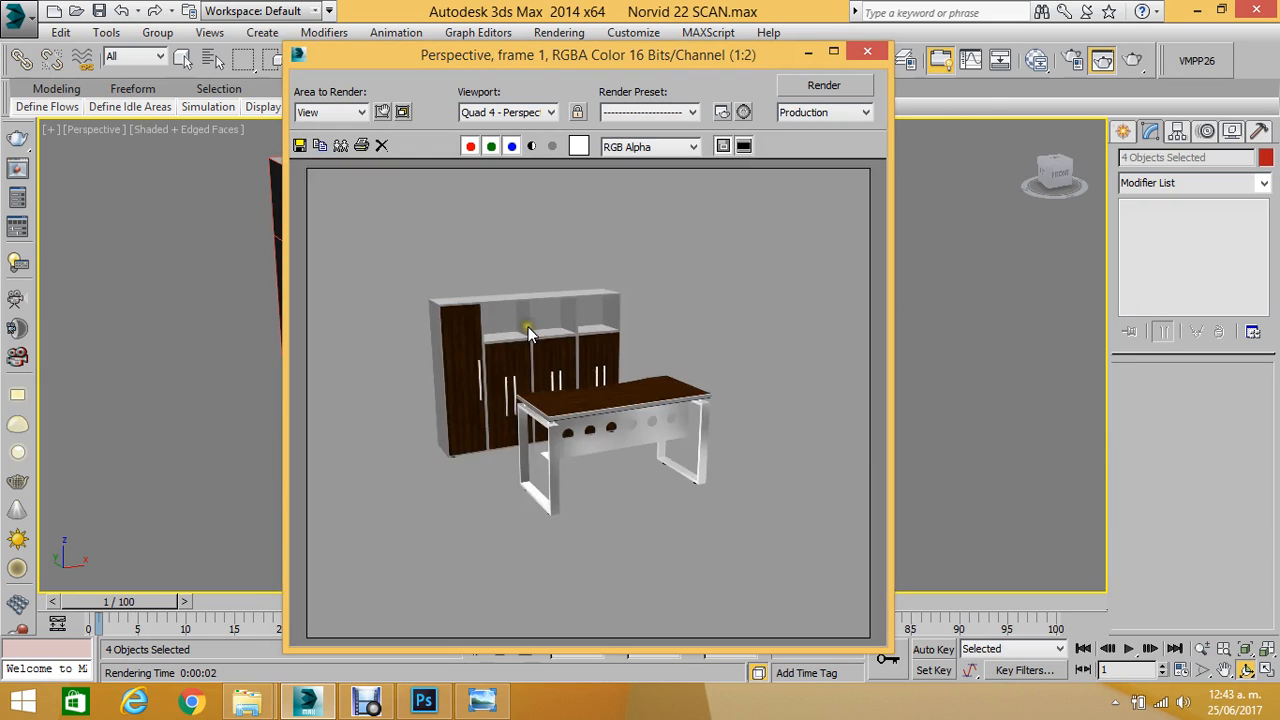
click(867, 52)
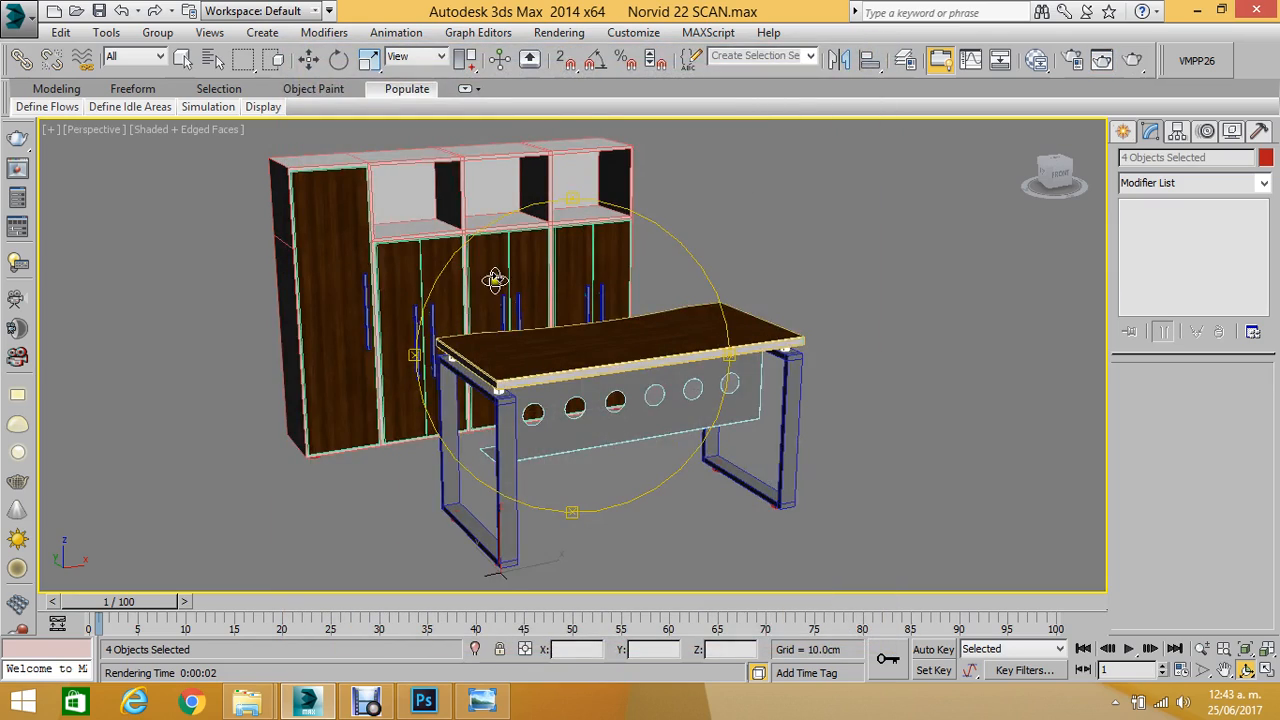
Hide the duplicate cabinet and desk at the upper left of the scene in the Top view.
key(t)
scroll(529, 280, down, 4)
scroll(480, 279, up, 2)
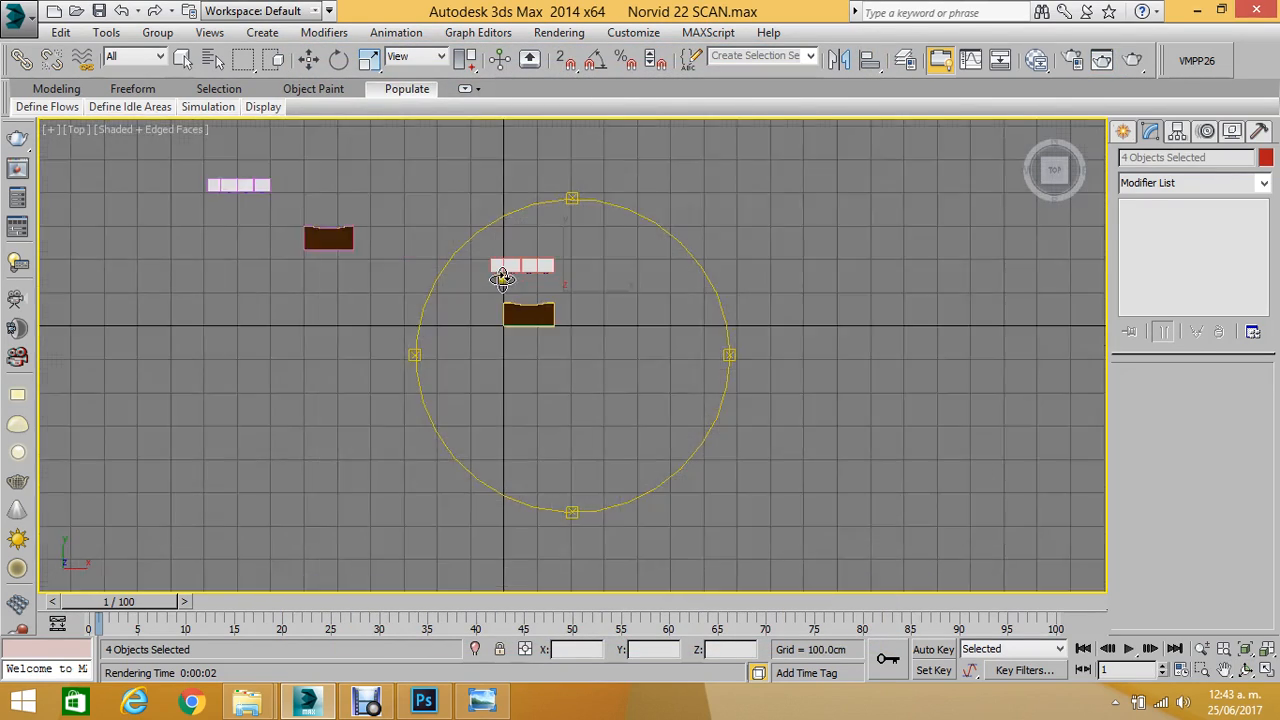
middle_drag(460, 283, 536, 324)
click(308, 59)
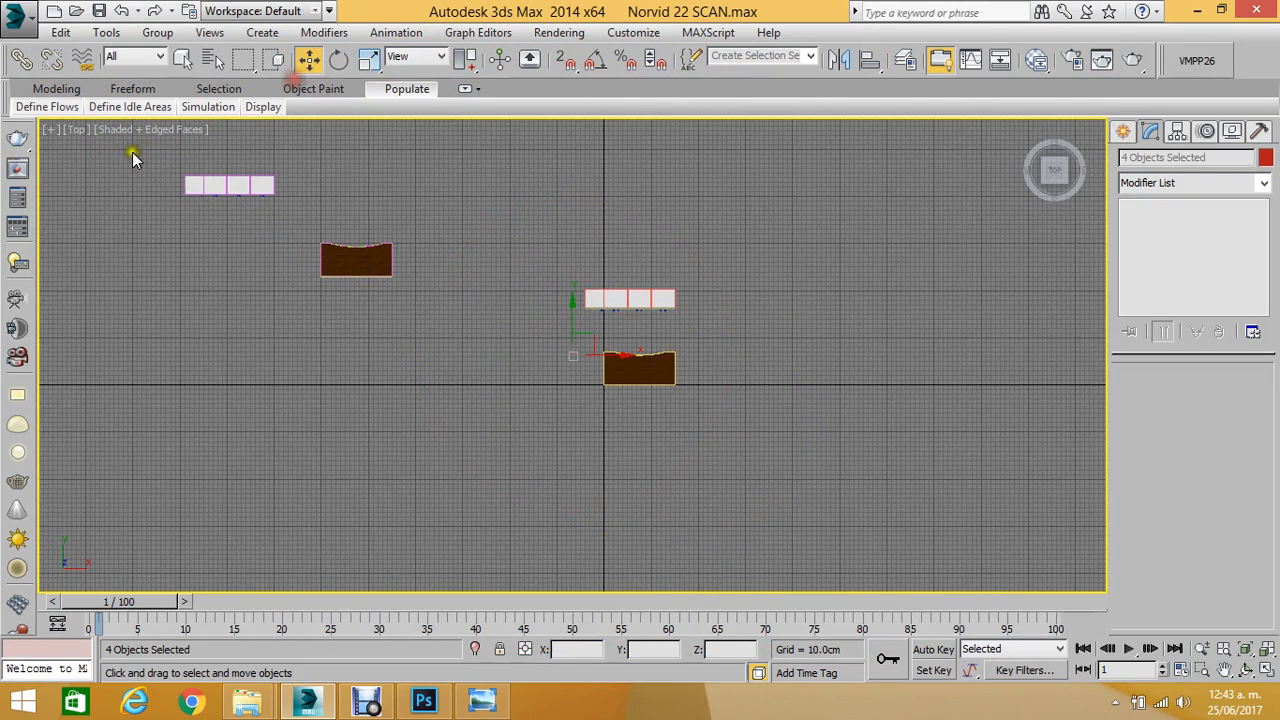
drag(132, 152, 448, 335)
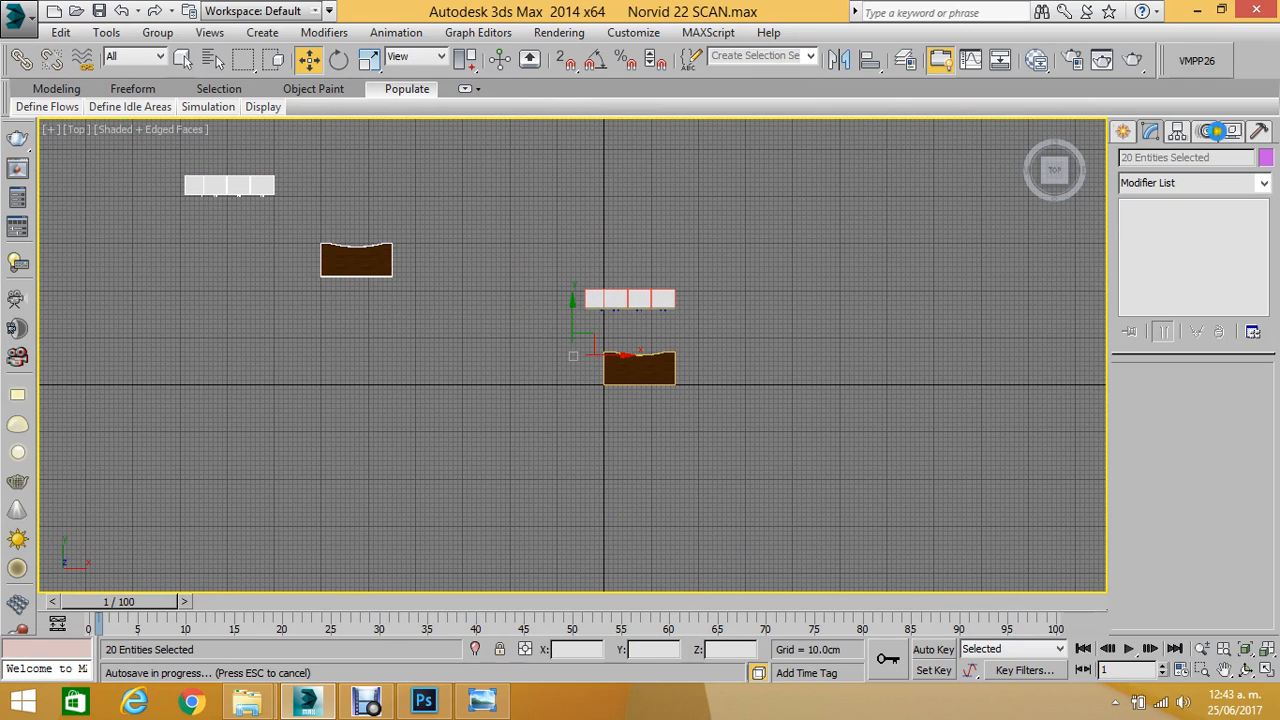
click(1228, 131)
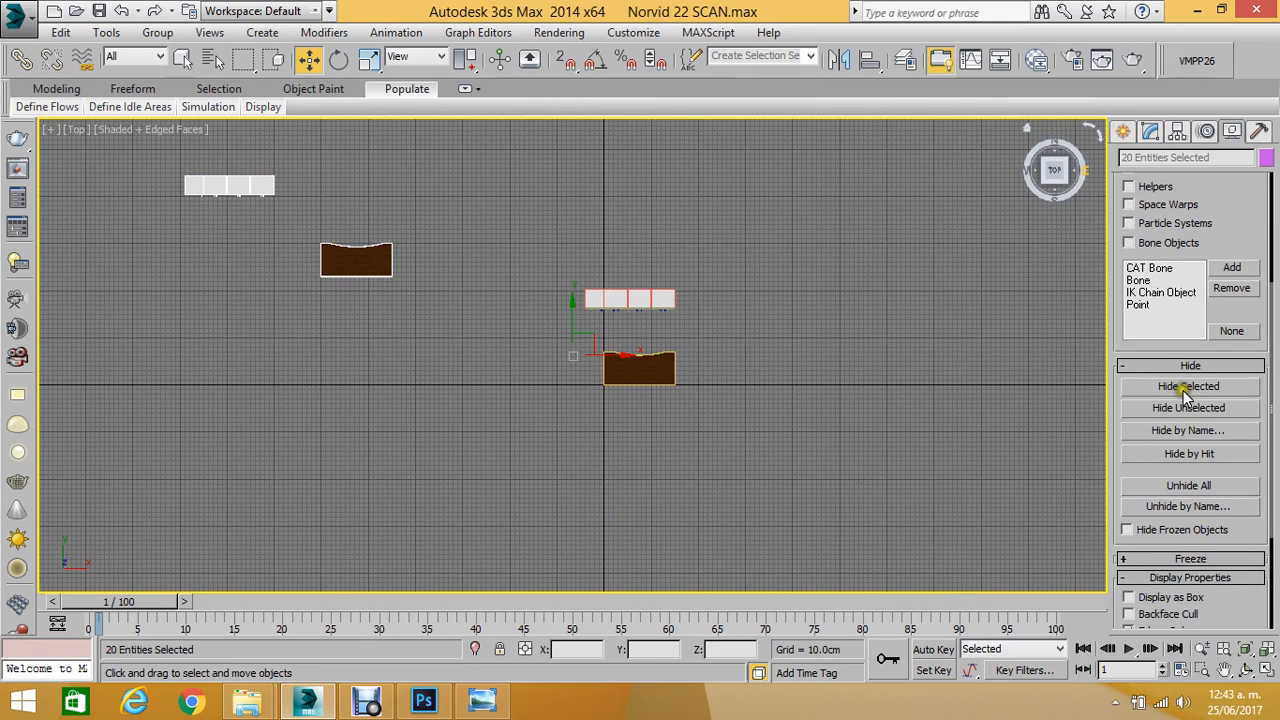
click(1183, 389)
Examine the remaining cabinet and desk up close in the Top view.
middle_drag(746, 373, 690, 360)
scroll(680, 350, up, 3)
middle_drag(610, 295, 601, 307)
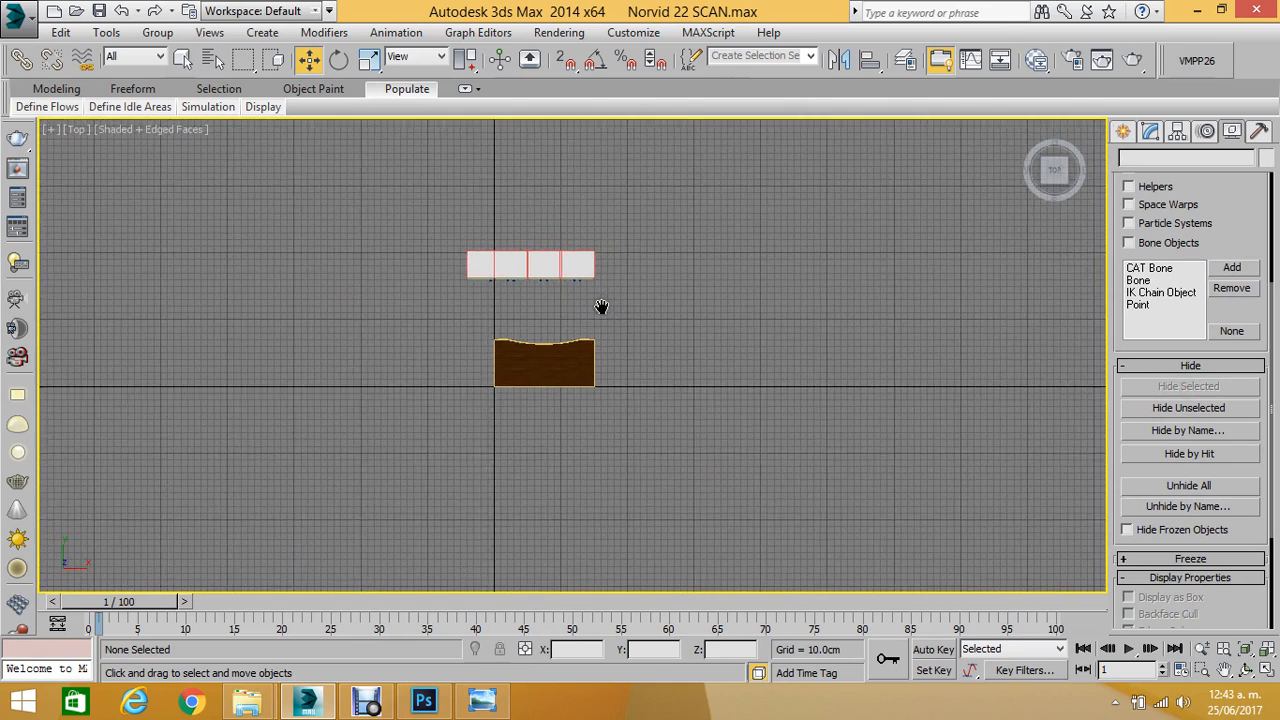
scroll(590, 308, up, 4)
scroll(558, 322, down, 5)
scroll(557, 327, up, 3)
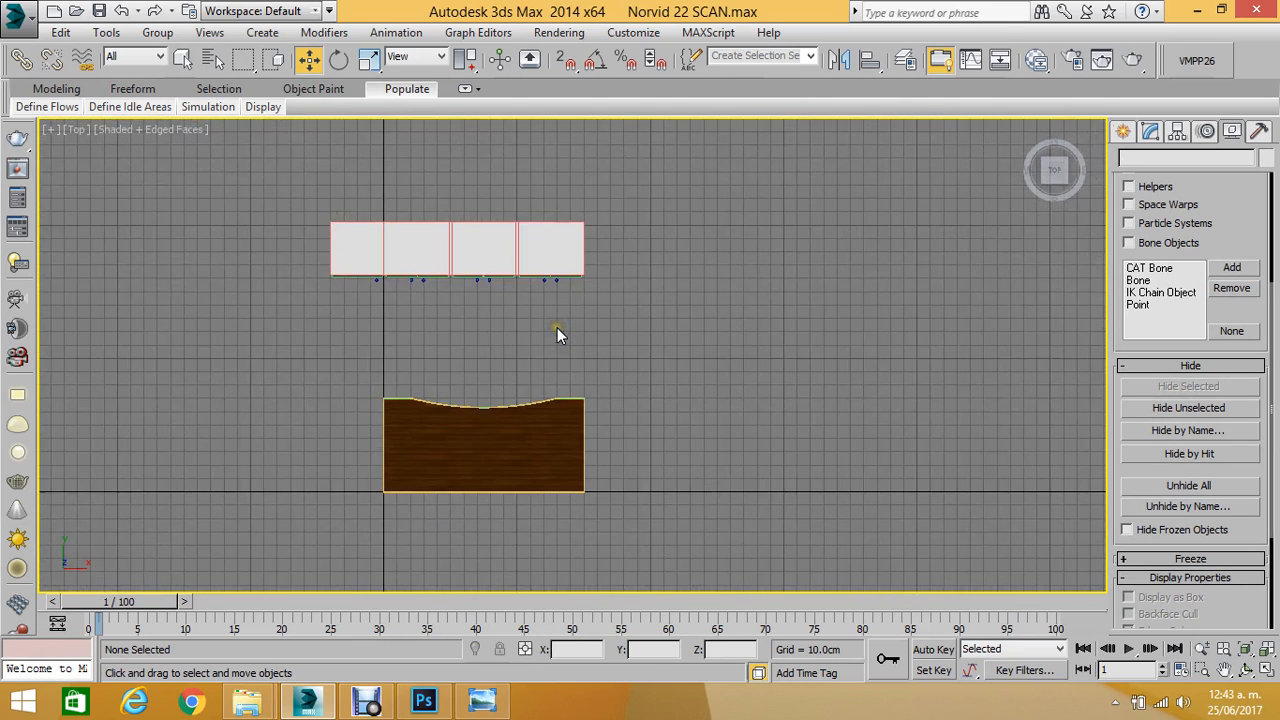
scroll(555, 326, up, 2)
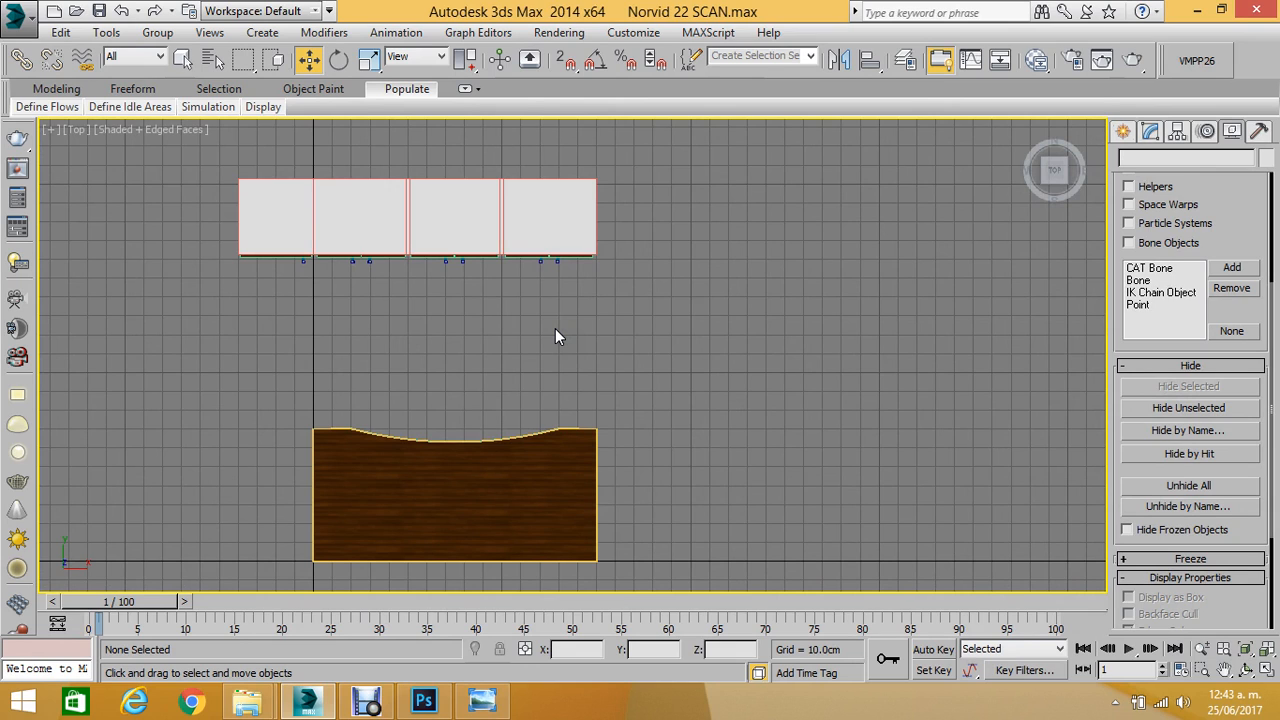
middle_drag(438, 308, 535, 326)
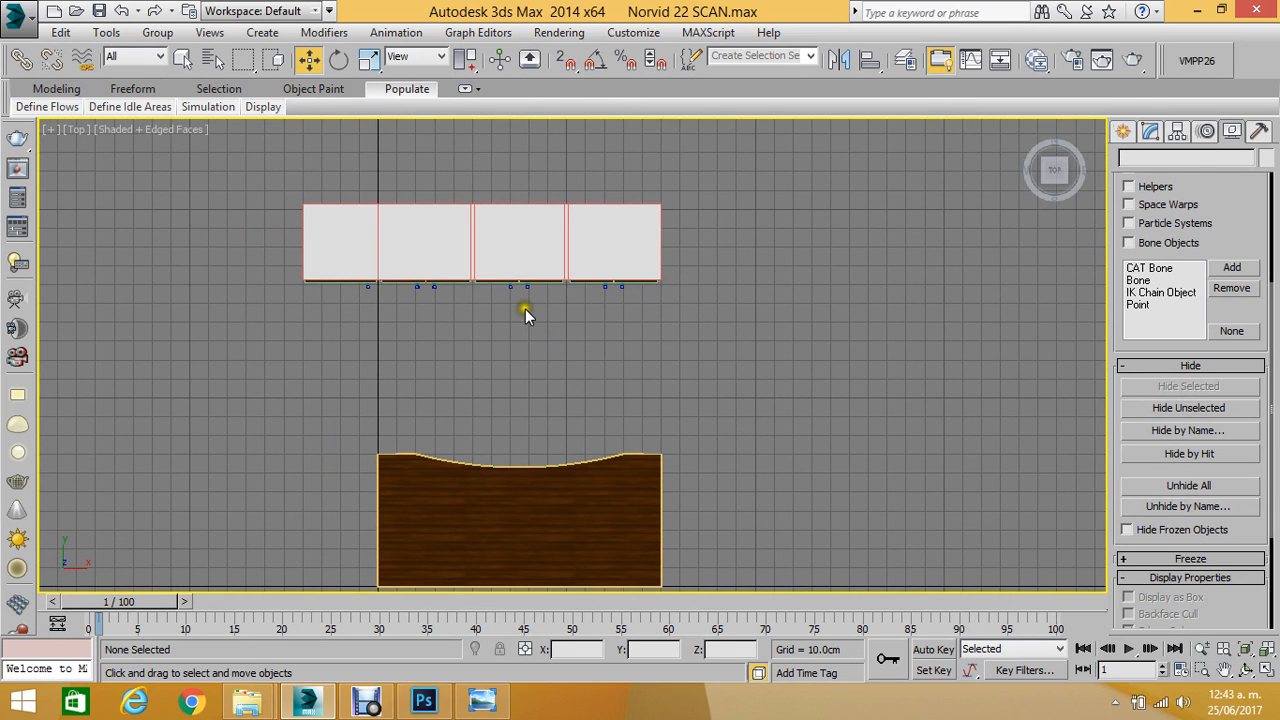
Merge the object 35 Vitra Eames Plastic Armchair DAW from the file mpm_vol.02_p35_vray into the scene.
middle_drag(513, 345, 525, 335)
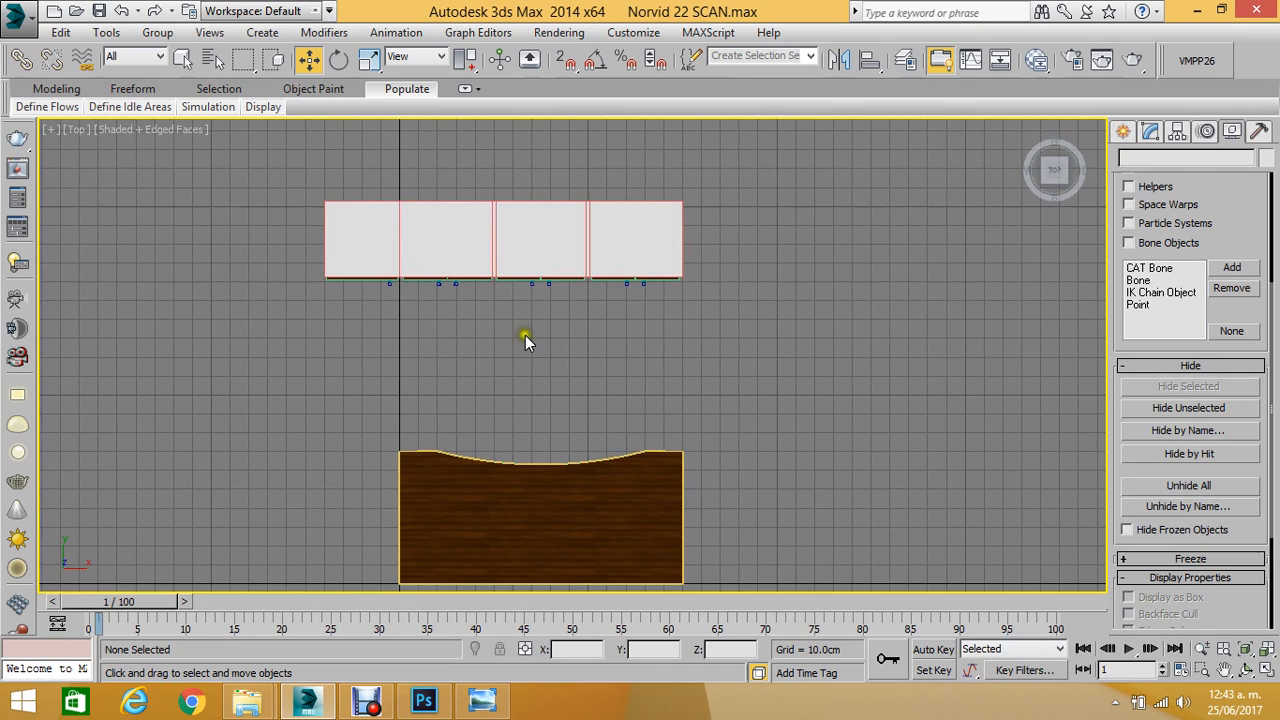
click(17, 14)
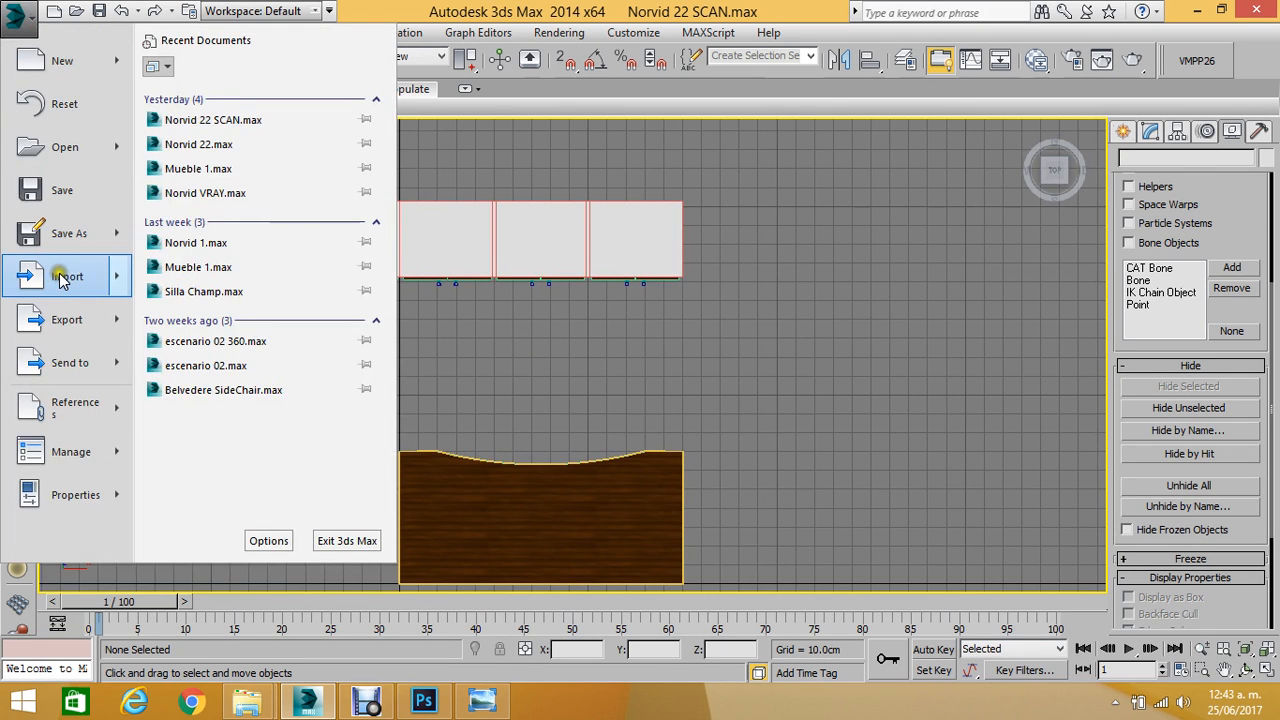
mouse_move(60, 280)
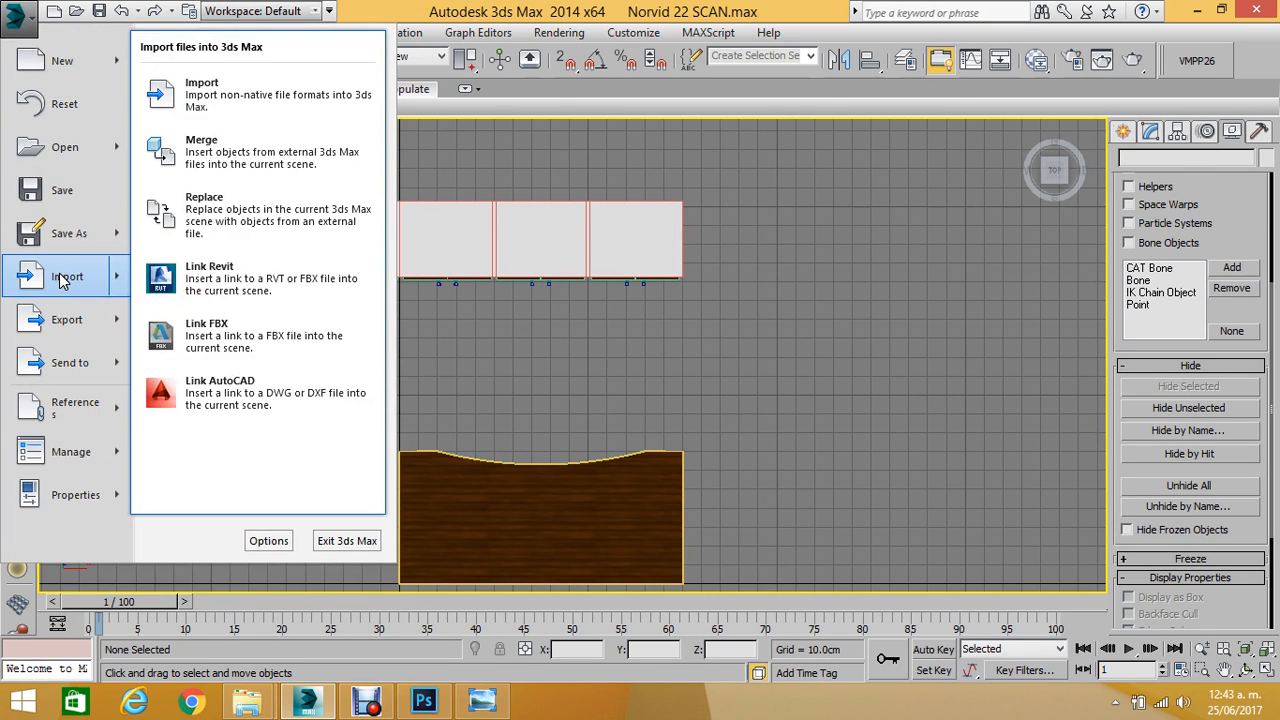
click(285, 161)
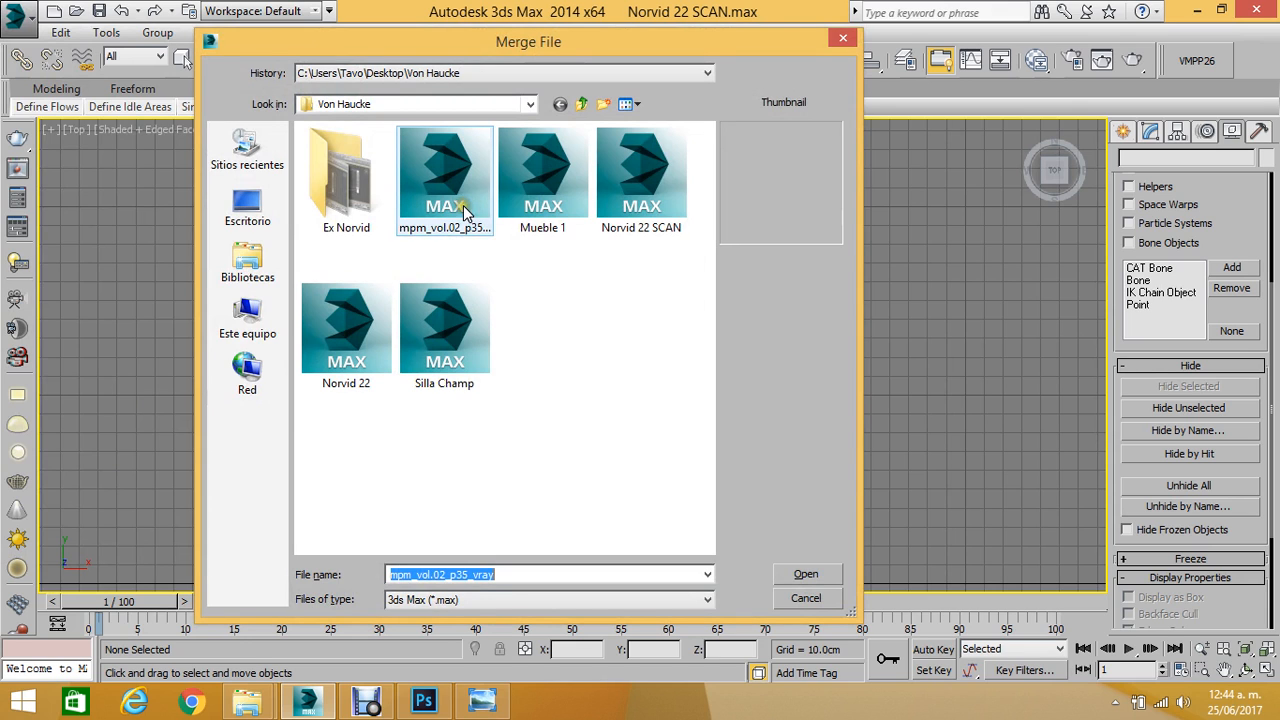
double_click(440, 205)
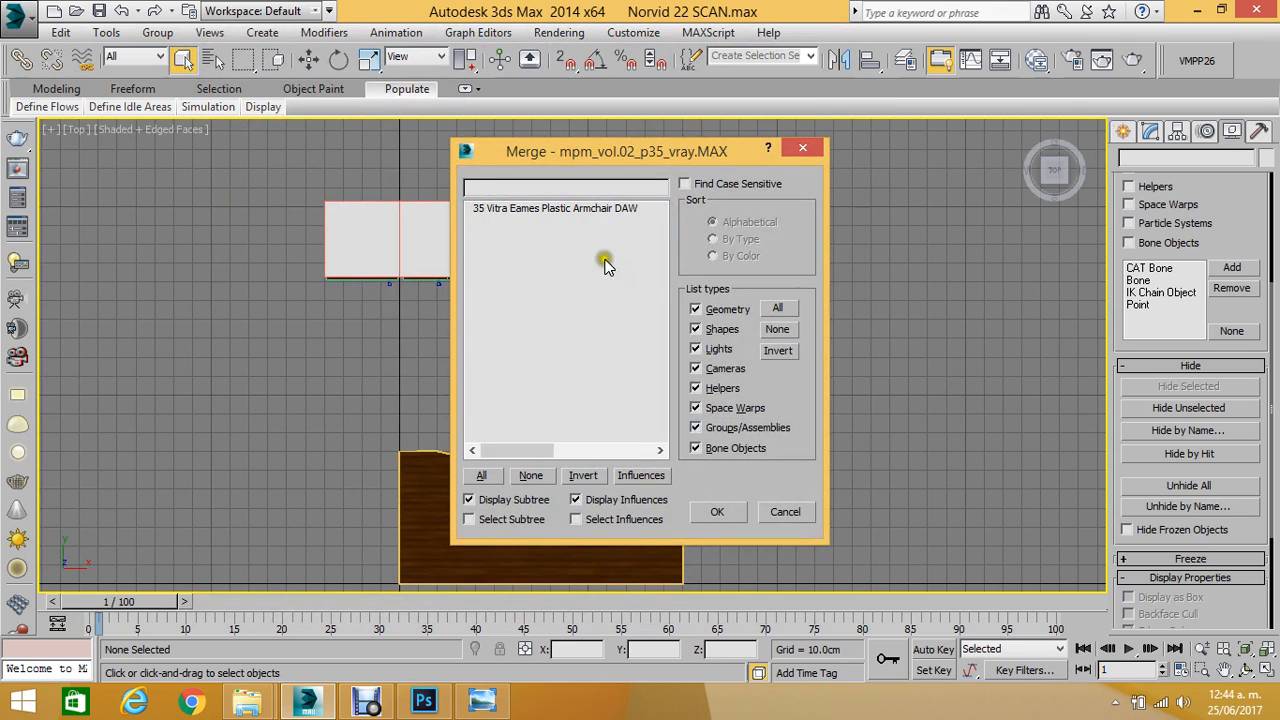
click(510, 212)
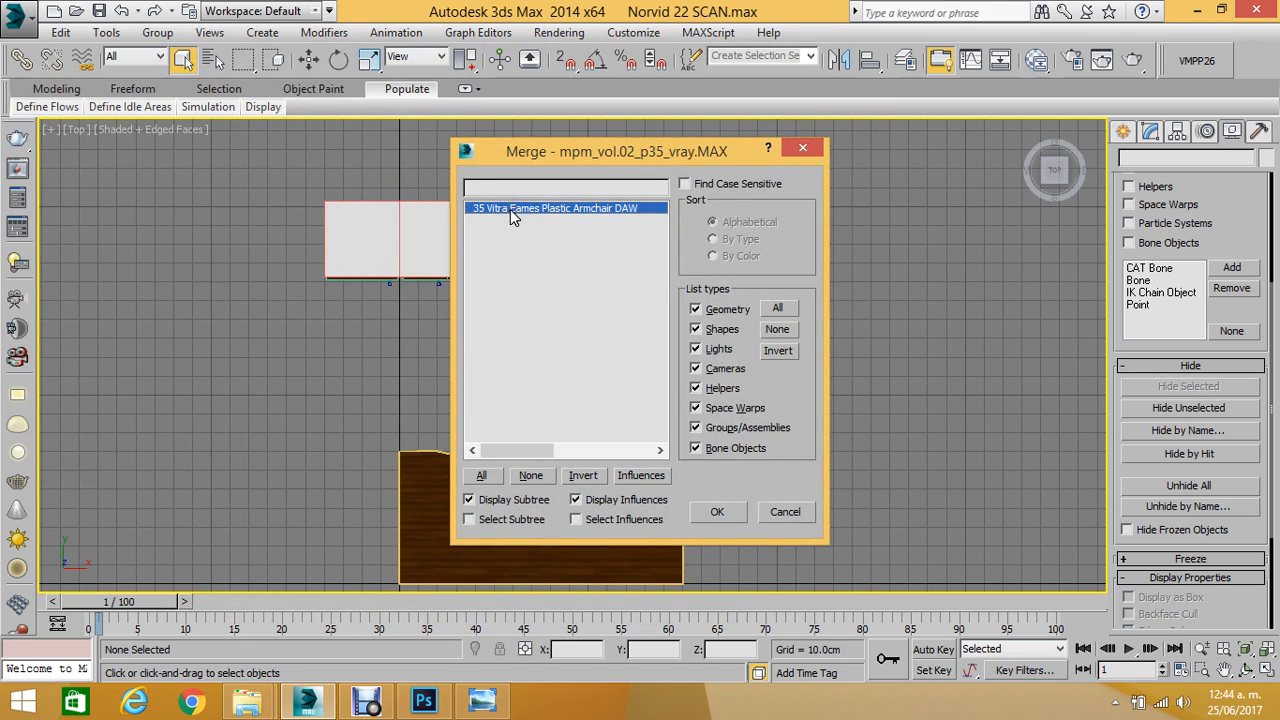
click(719, 511)
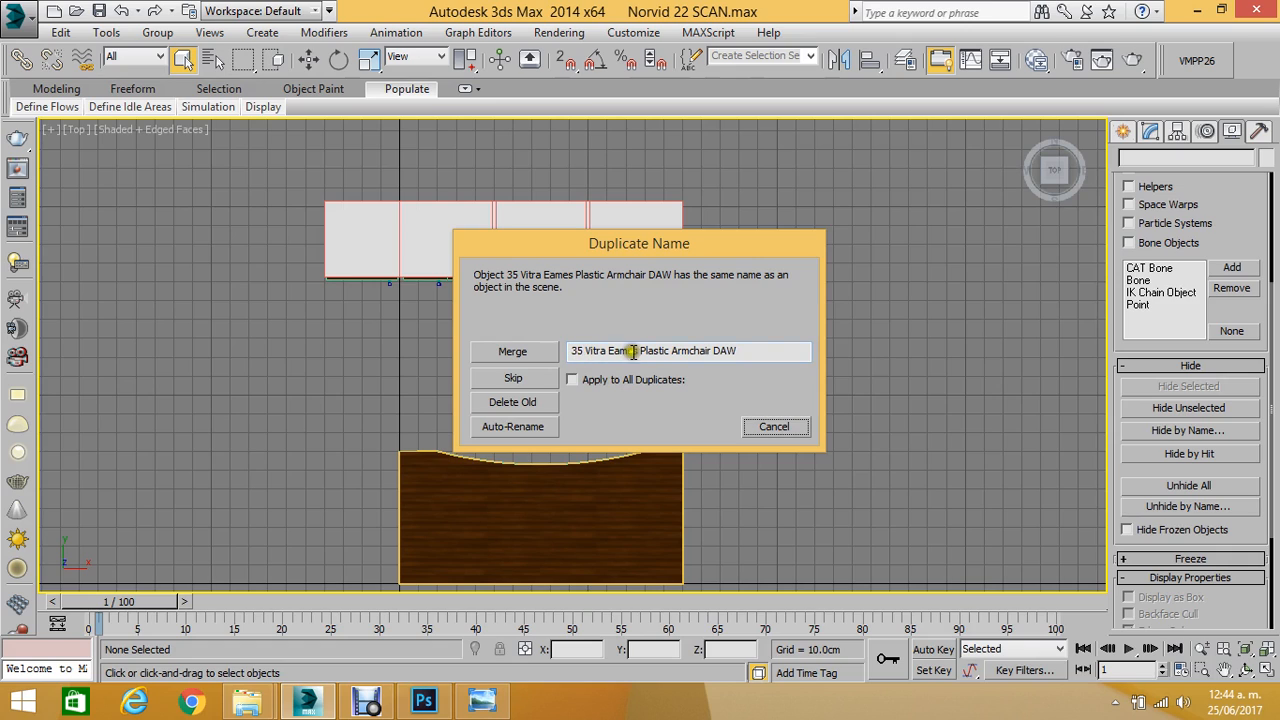
Resolve the armchair's duplicate name by auto-renaming, applied to all duplicates, and locate the merged chair in the Top view.
click(572, 380)
click(498, 427)
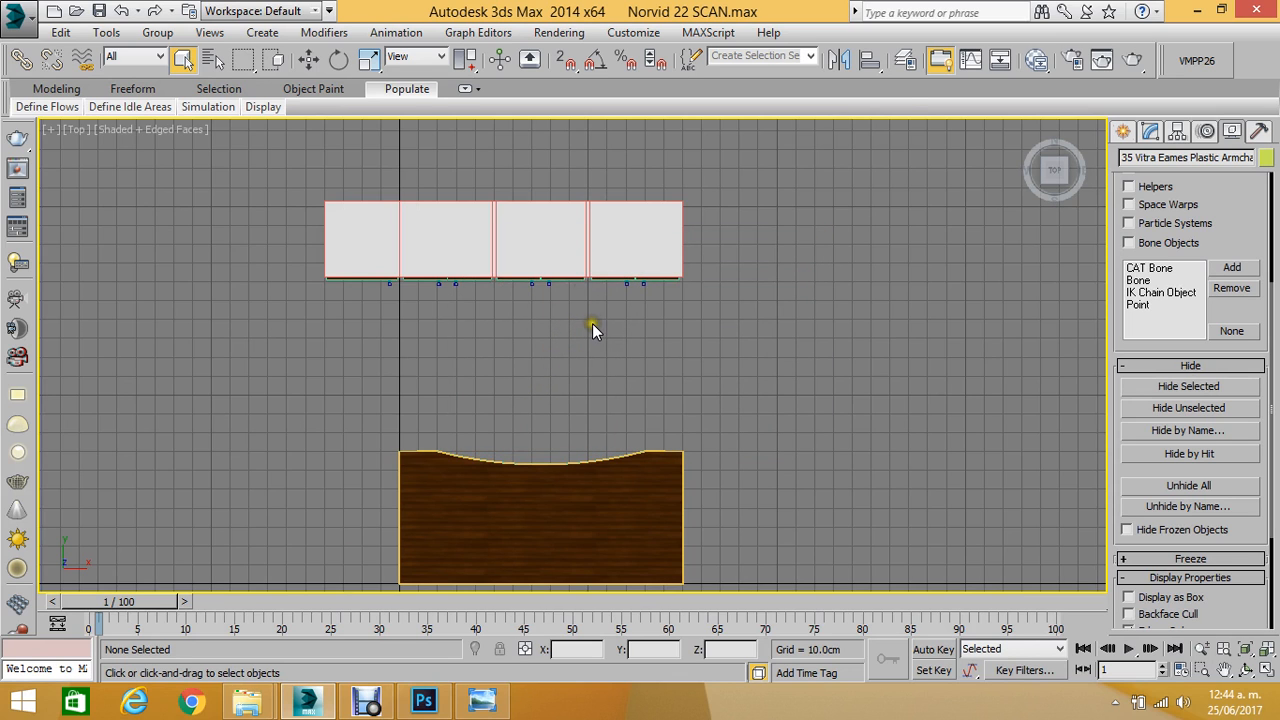
scroll(588, 327, down, 2)
scroll(498, 450, up, 2)
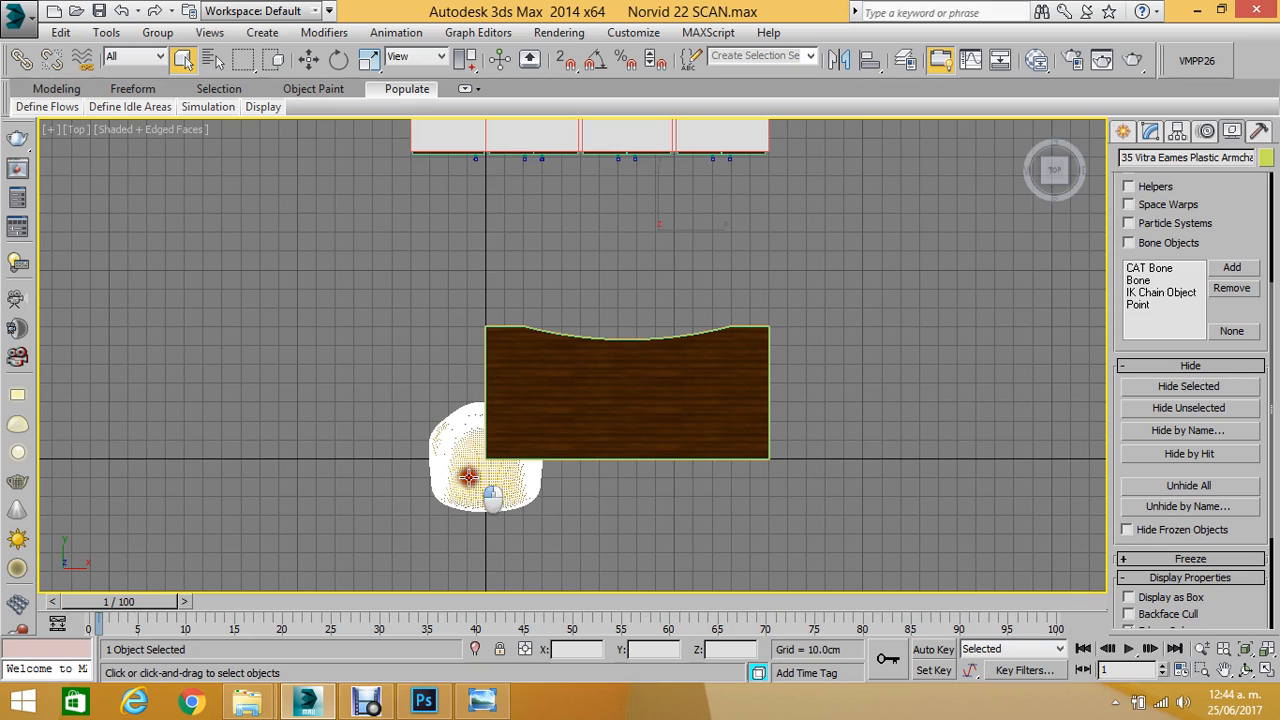
Unhide all hidden objects in the scene.
scroll(472, 478, up, 1)
click(308, 59)
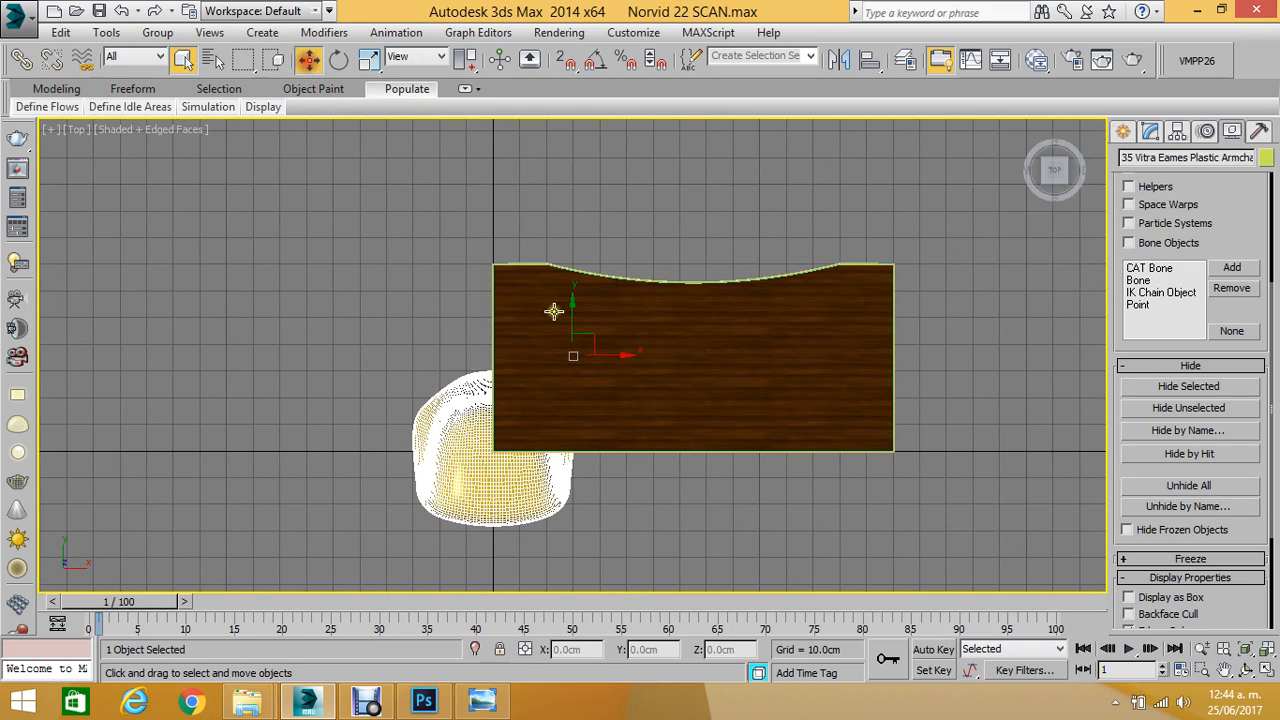
middle_drag(637, 314, 659, 235)
click(1206, 487)
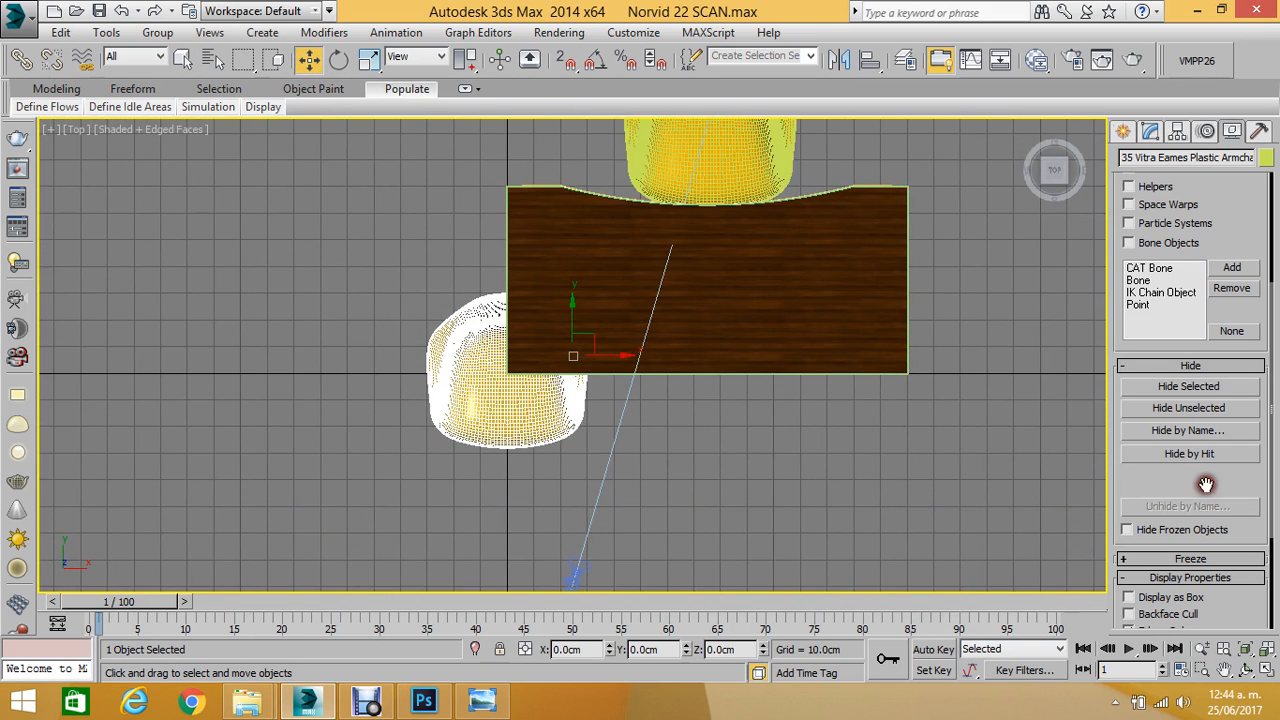
middle_drag(695, 151, 646, 203)
scroll(624, 204, down, 2)
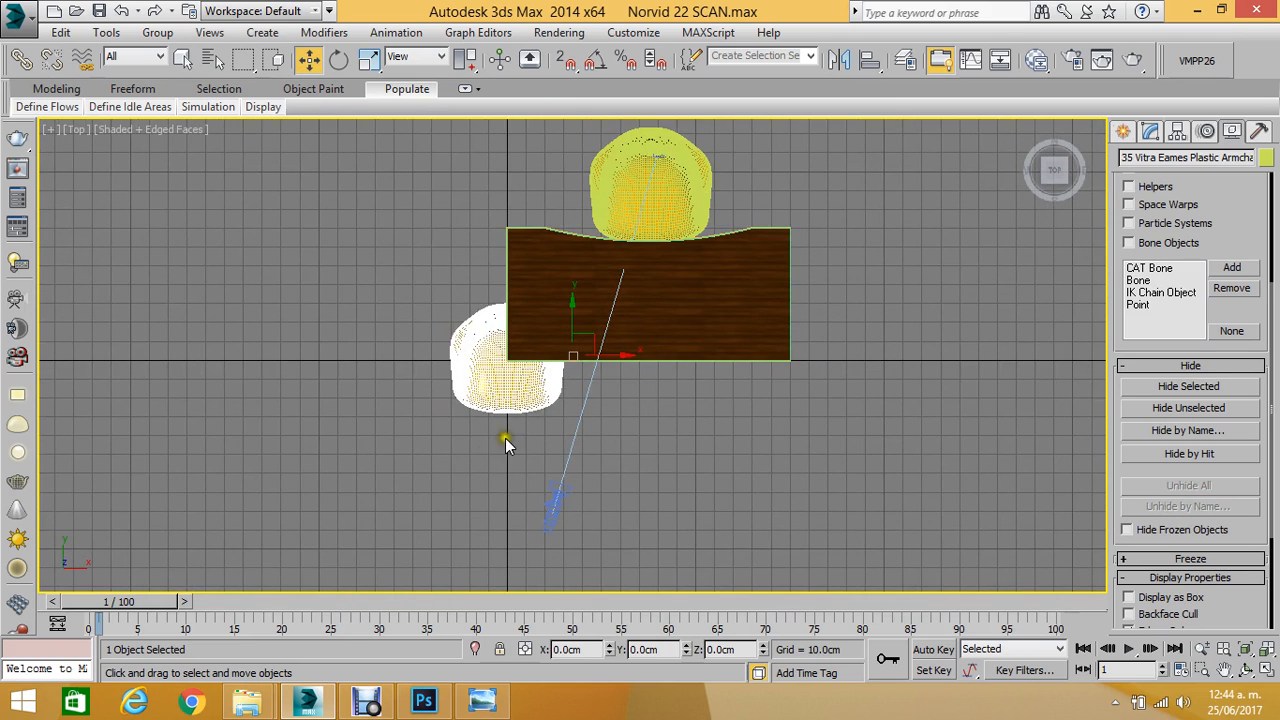
Delete the extra chair overlapping the desk's corner at the grid origin.
click(503, 436)
scroll(496, 374, up, 4)
click(454, 327)
scroll(454, 327, down, 3)
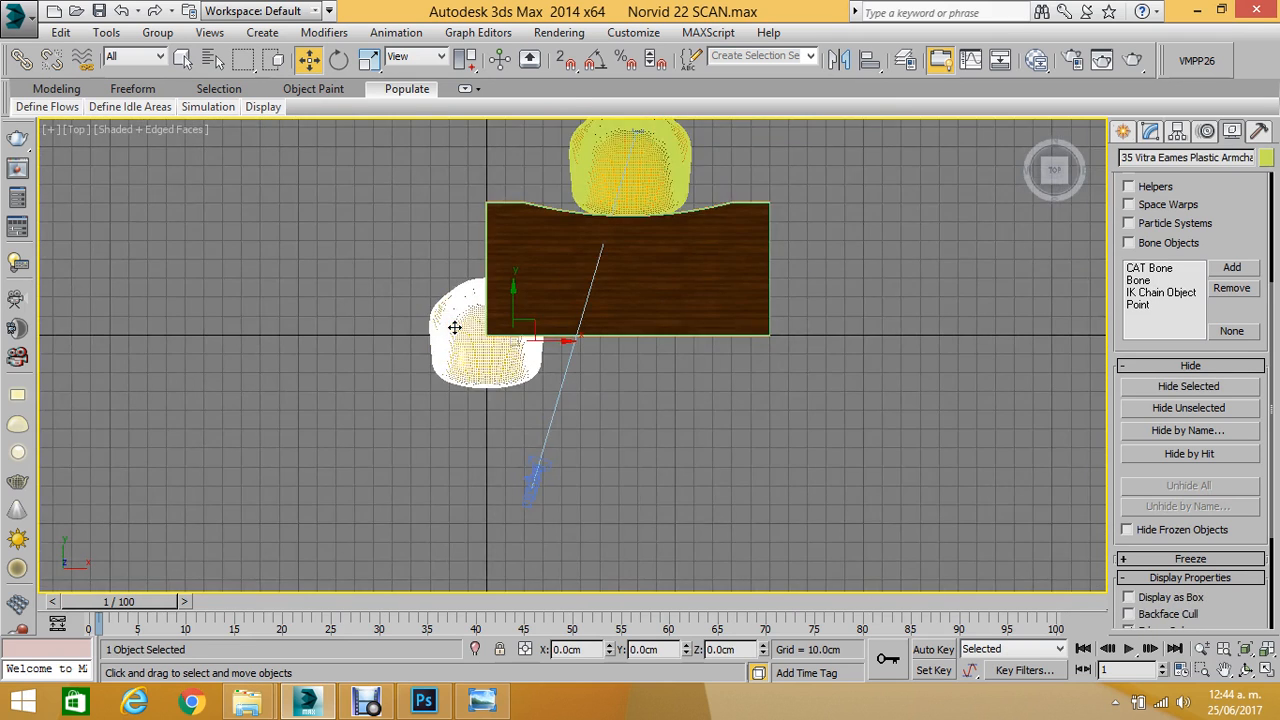
key(Delete)
Render a perspective view of the cabinet, desk and remaining chair, and close the rendered image after checking it.
scroll(549, 208, up, 1)
click(576, 208)
scroll(570, 200, up, 2)
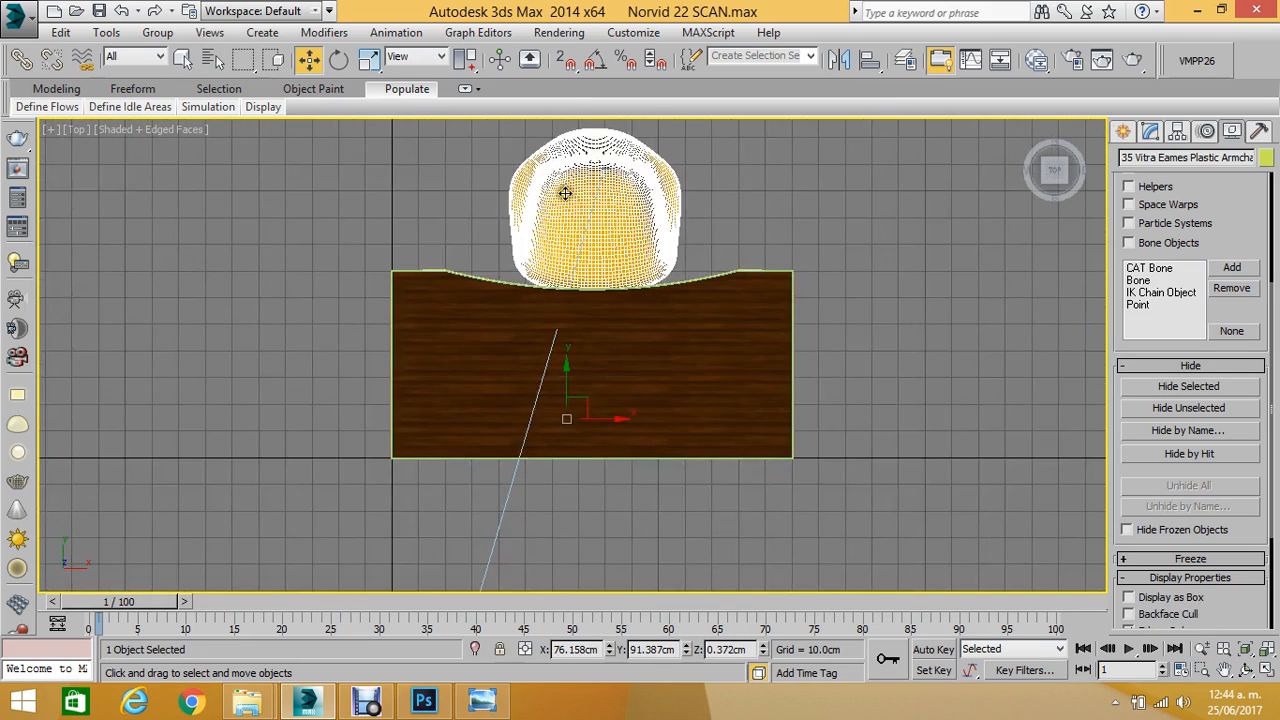
scroll(565, 206, up, 2)
key(p)
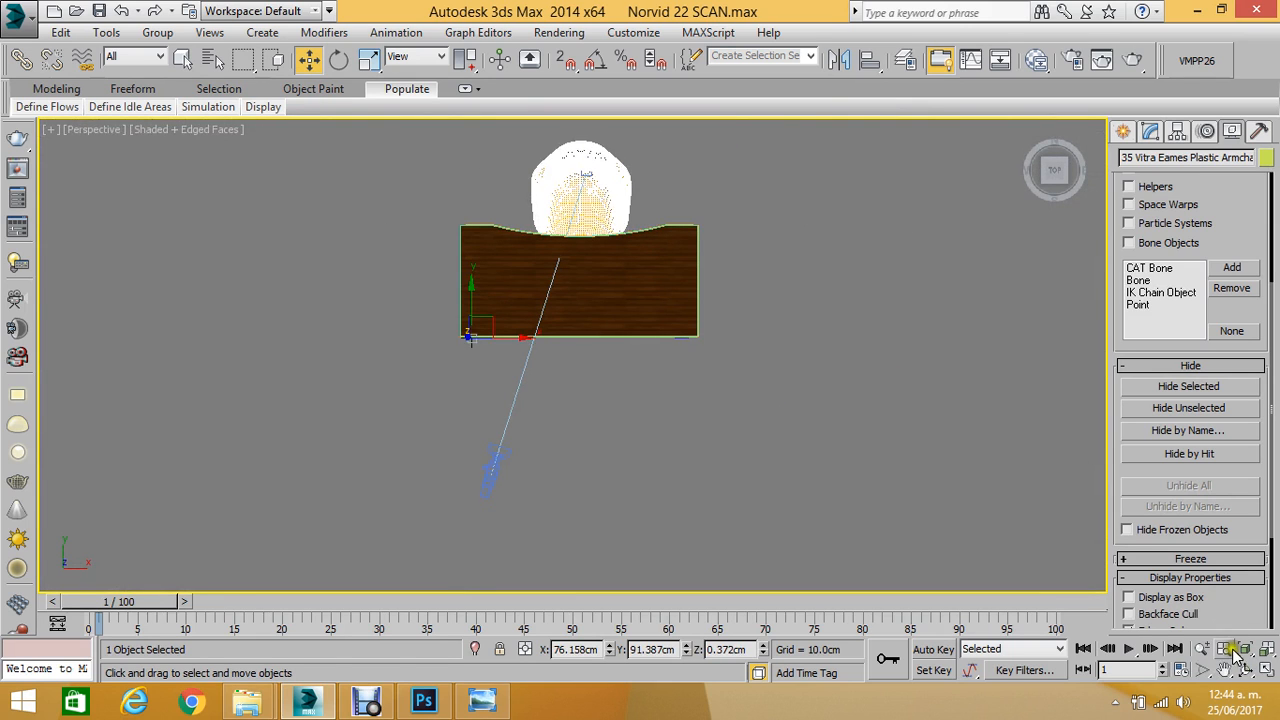
click(1245, 673)
drag(519, 284, 605, 332)
scroll(603, 312, up, 3)
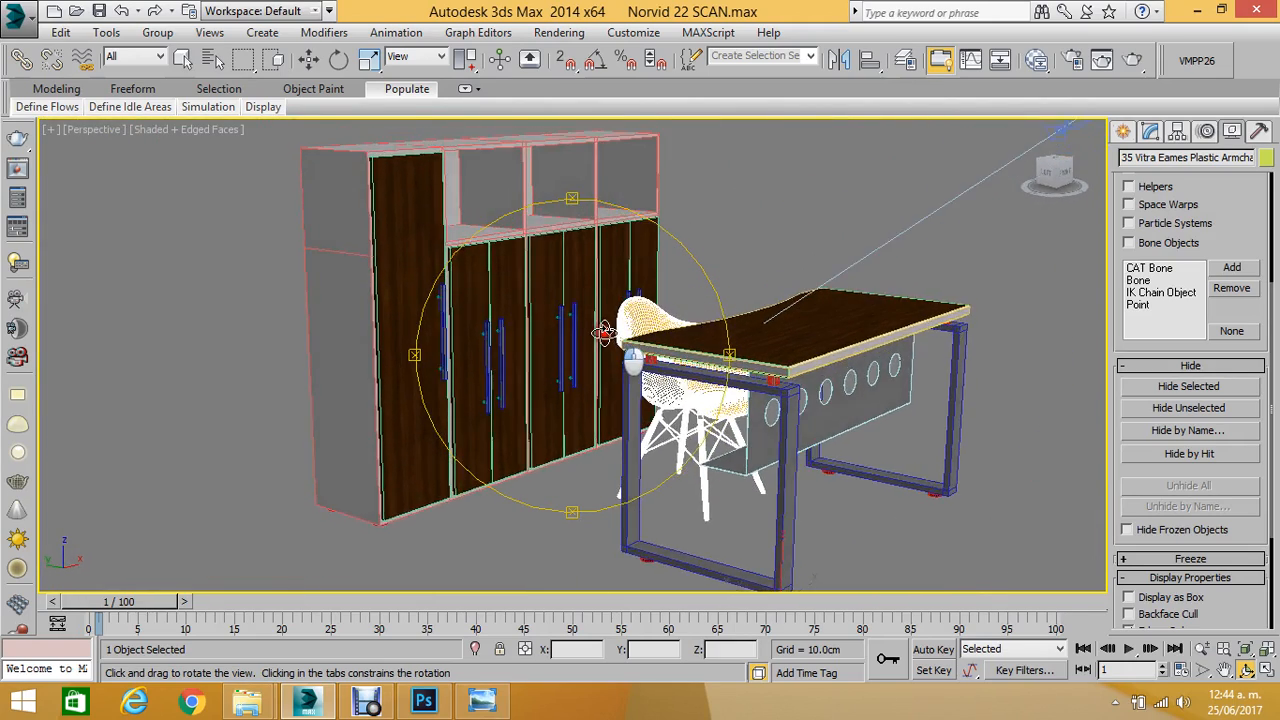
click(1133, 60)
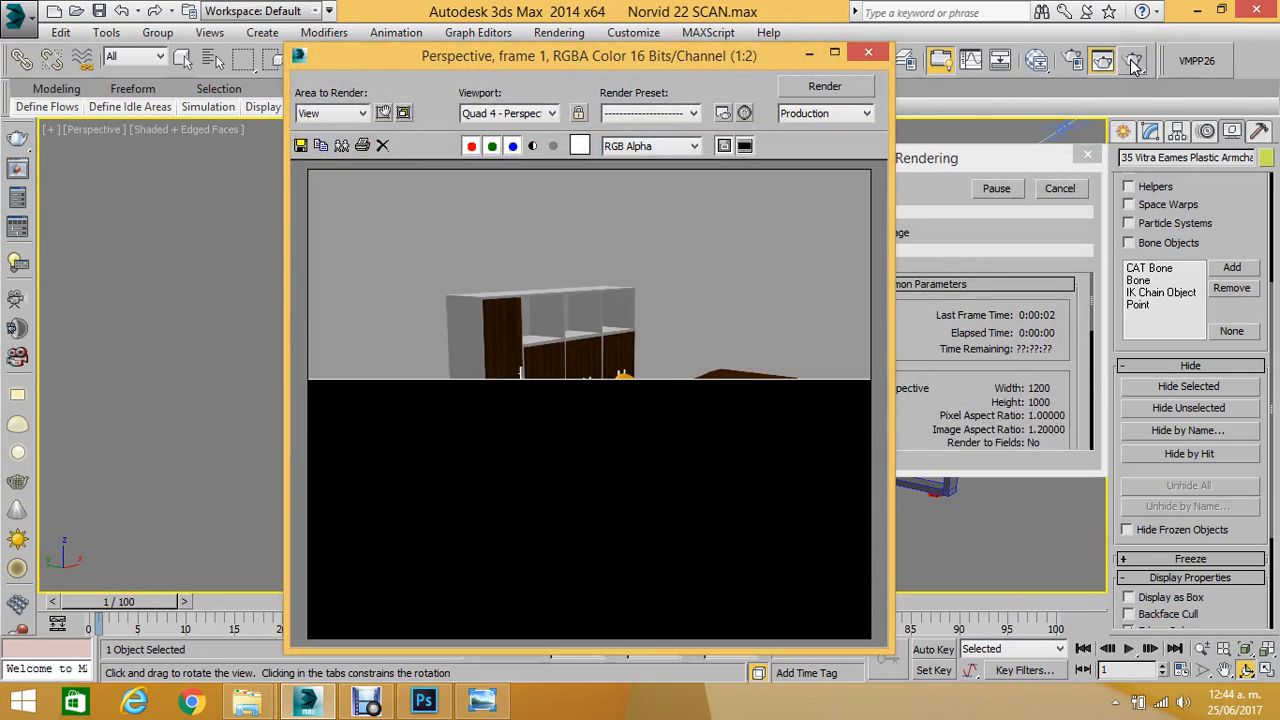
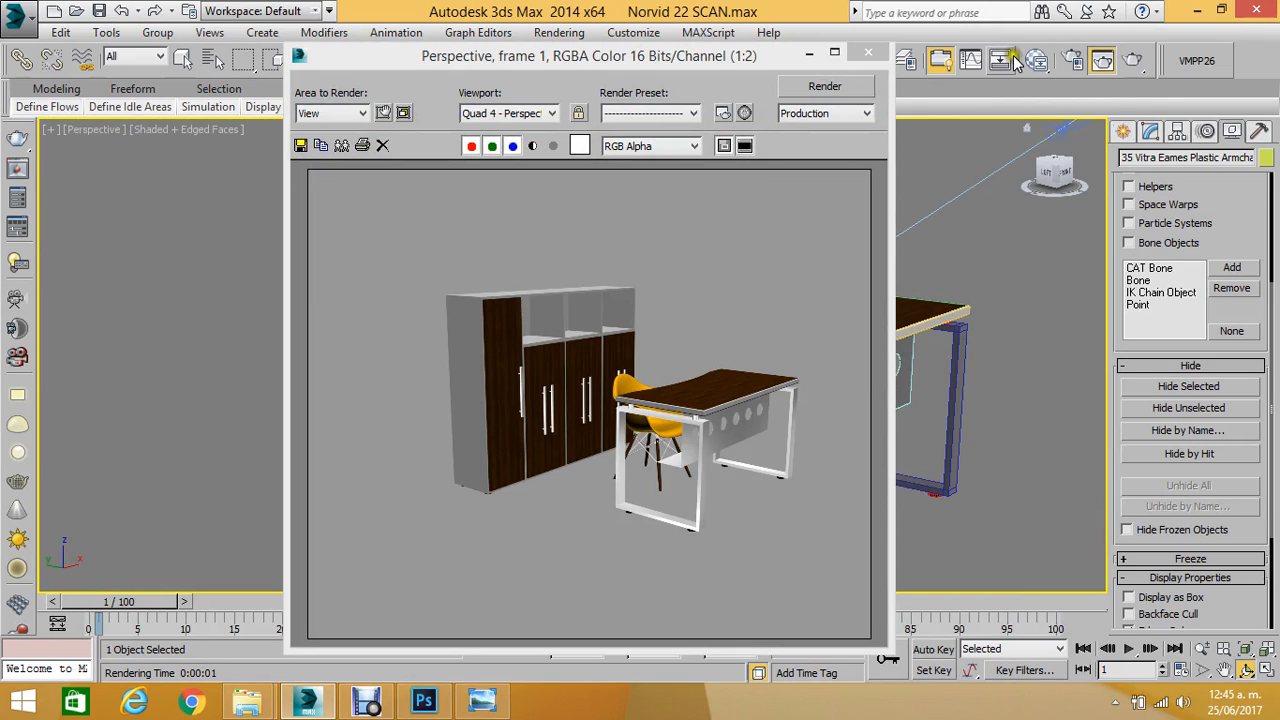
click(853, 57)
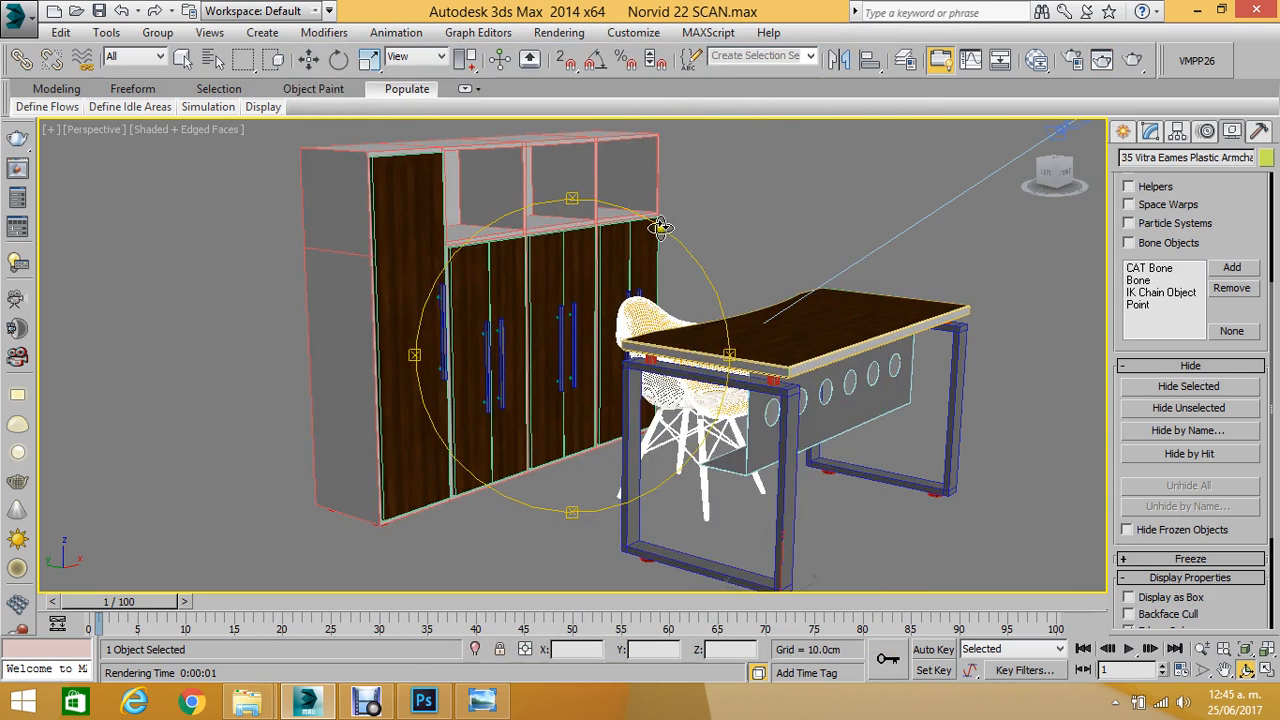
Inspect the chair's mesh by selecting its seat shell at the Element level of the Editable Poly.
mouse_move(600, 285)
alt+middle_down()
mouse_move(627, 279)
mouse_move(612, 266)
alt+middle_up()
scroll(612, 266, up, 3)
click(308, 60)
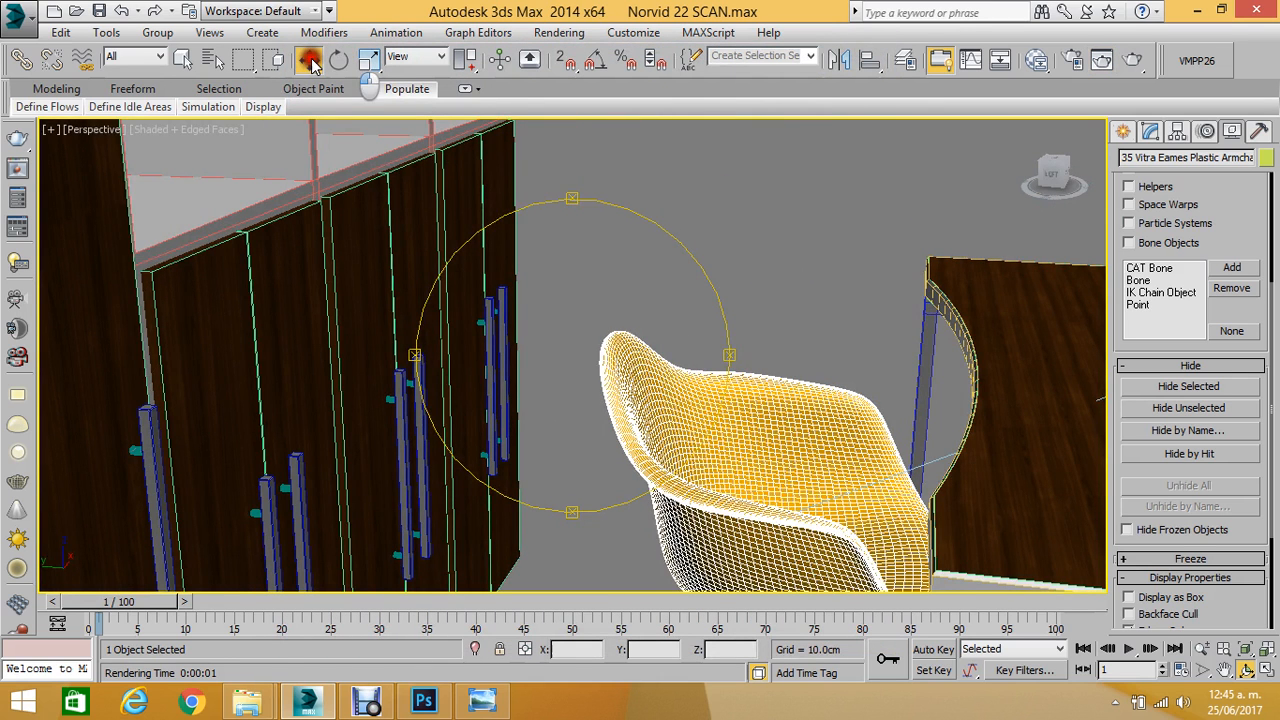
click(691, 331)
click(687, 396)
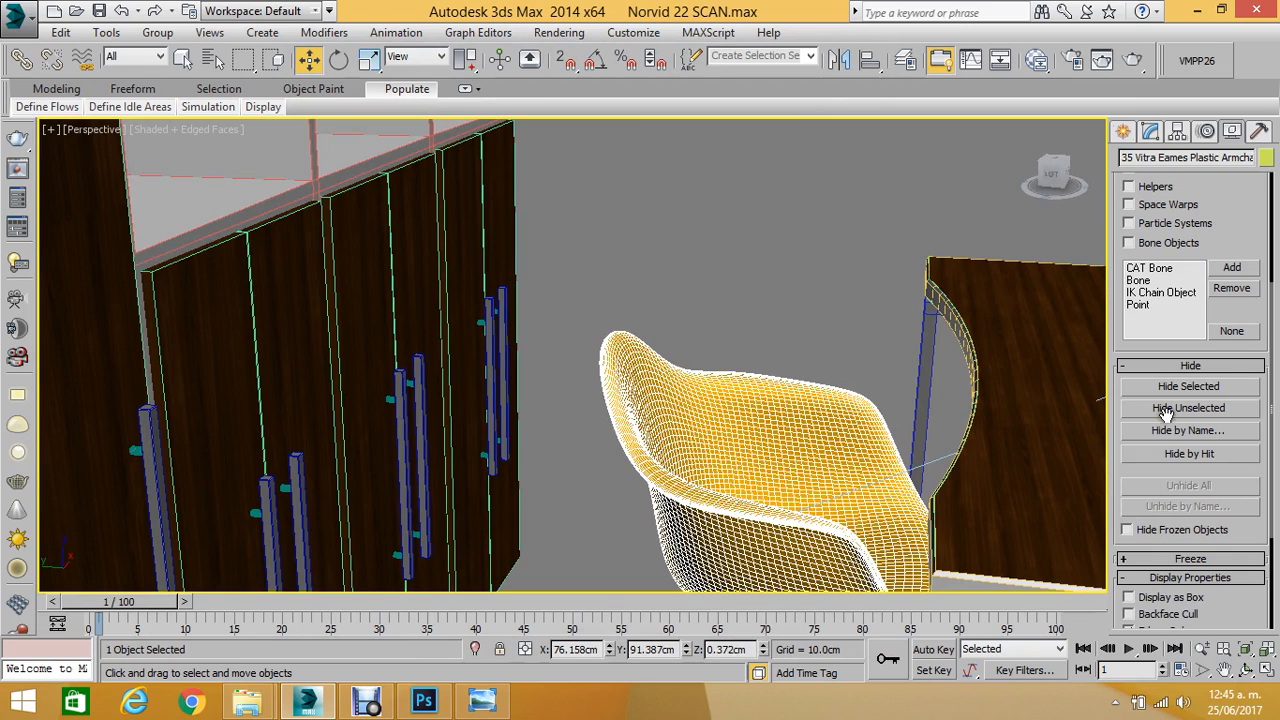
click(1150, 132)
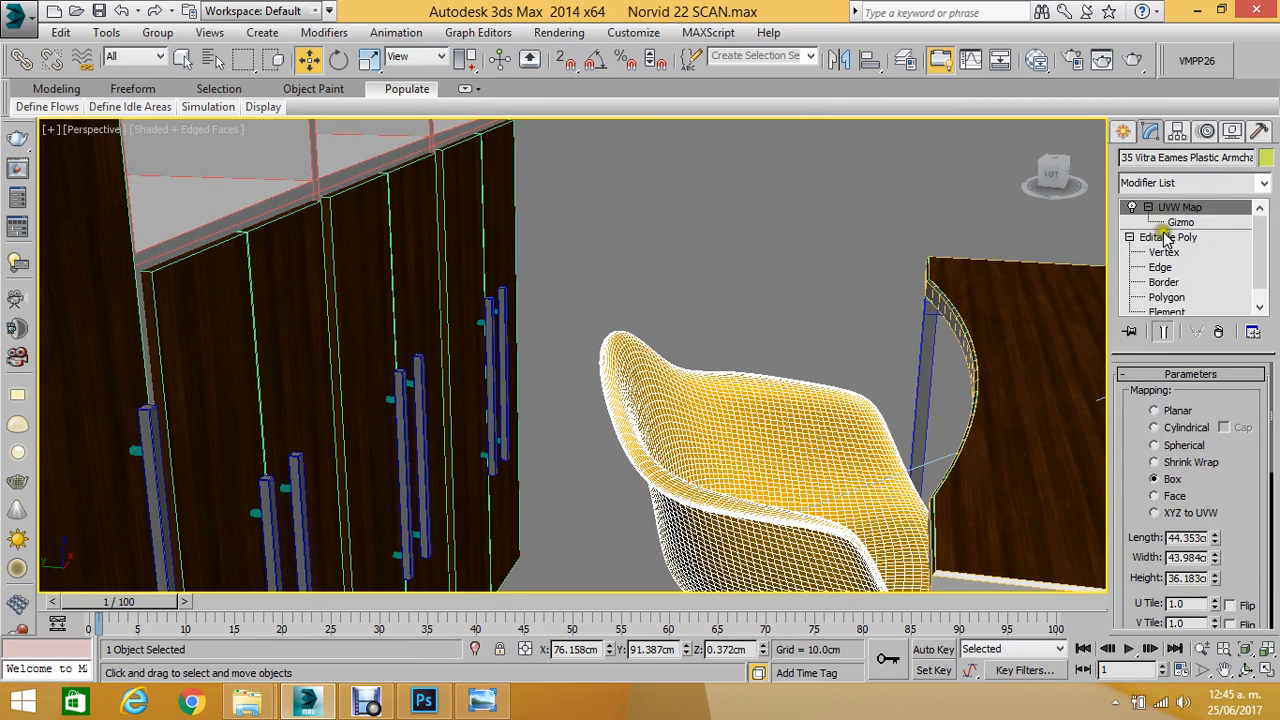
drag(1257, 255, 1257, 280)
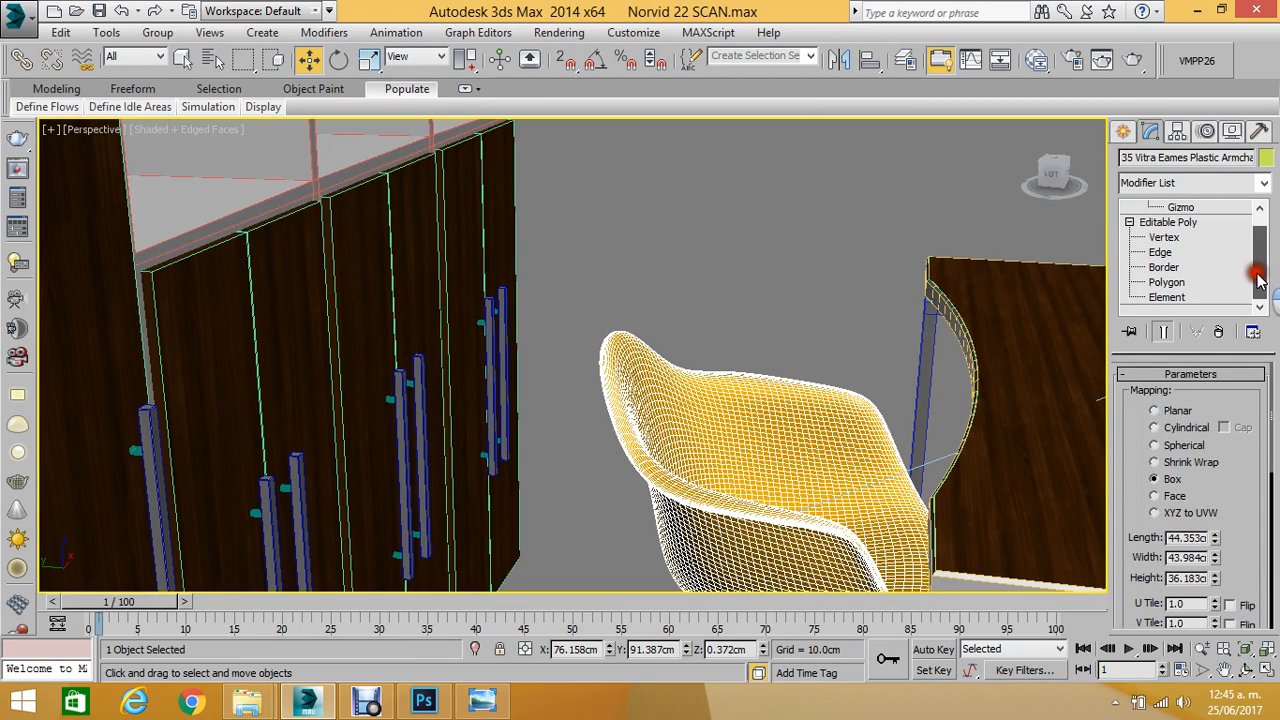
click(1175, 285)
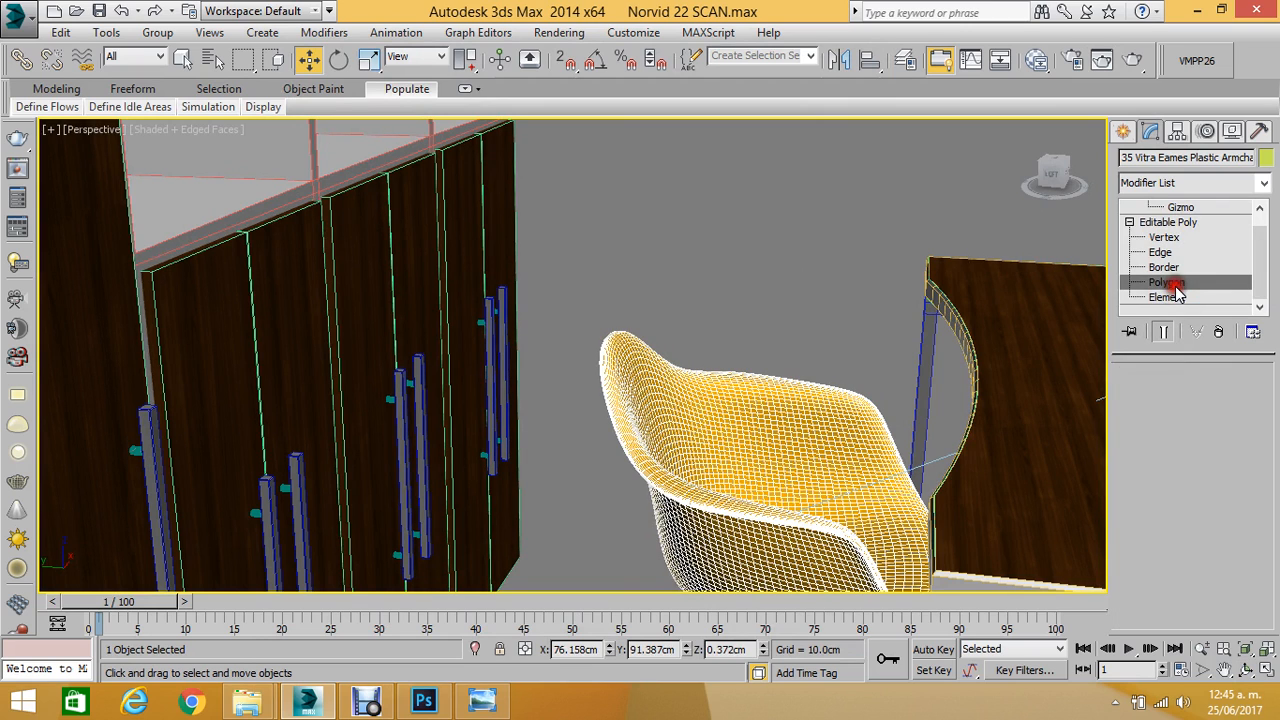
click(1161, 297)
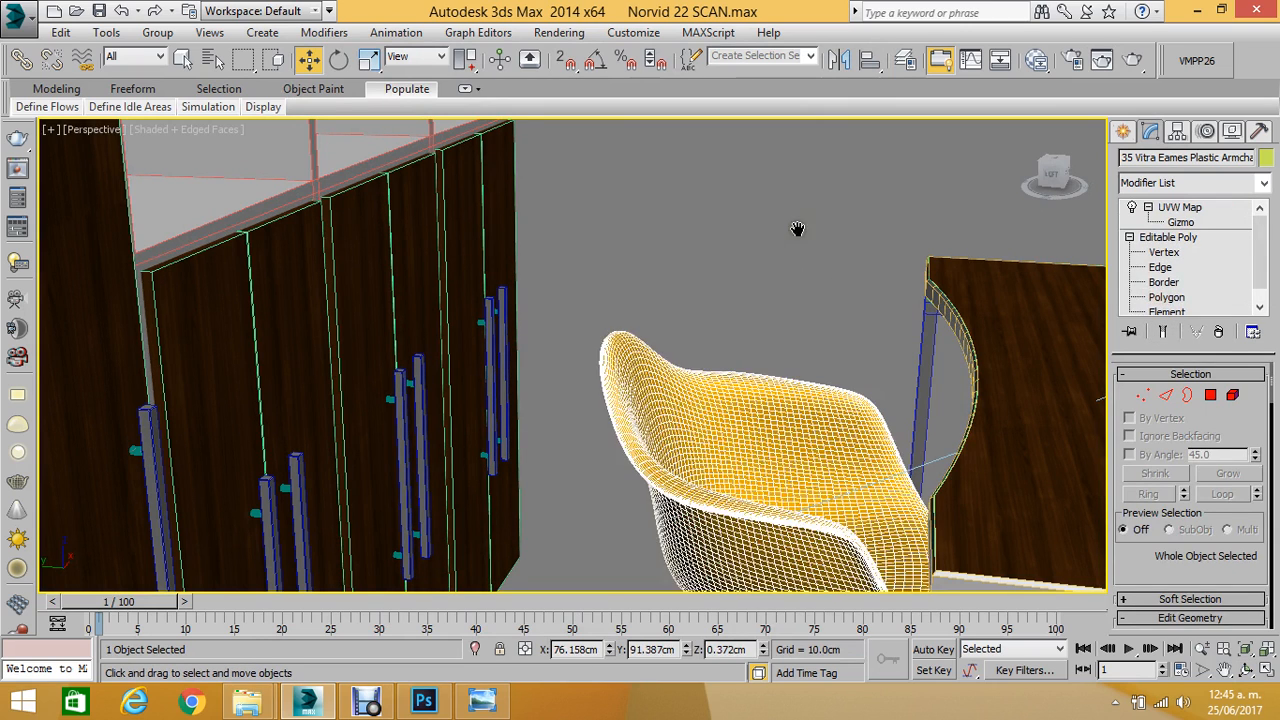
middle_drag(797, 231, 785, 175)
click(1162, 312)
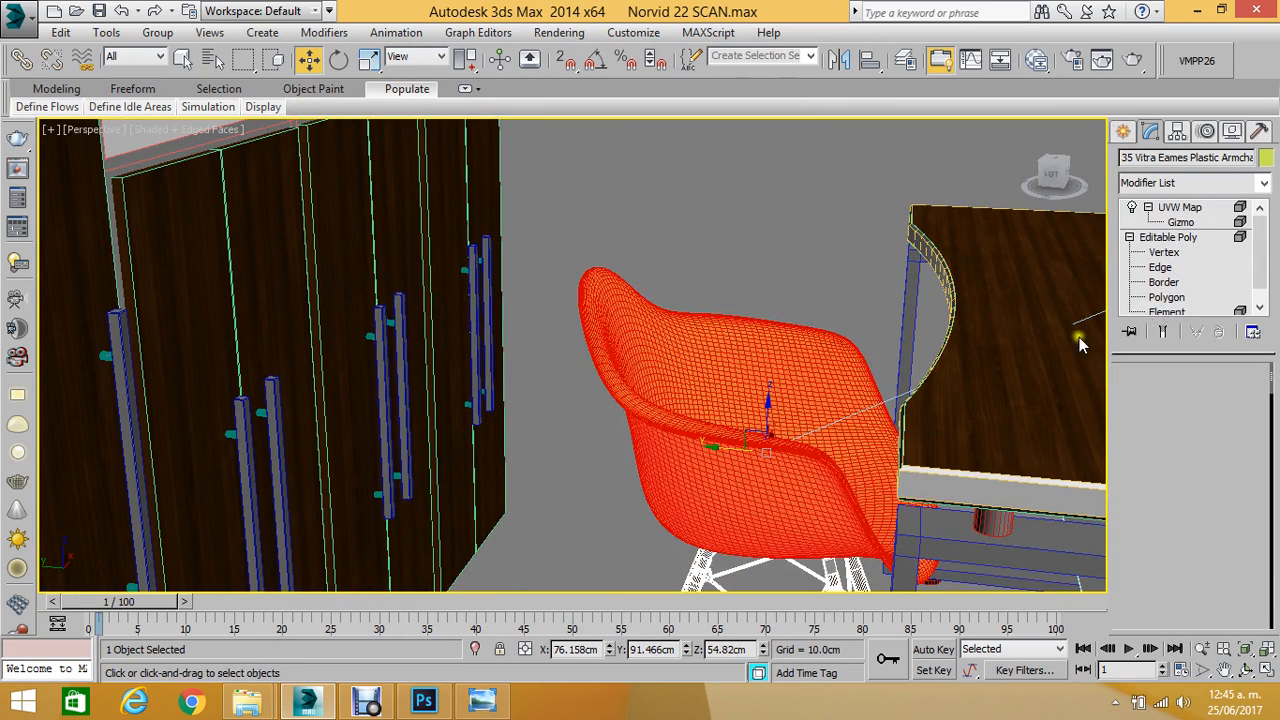
Check one chair leg as a separate element, and leave sub-object editing with nothing selected.
scroll(708, 244, down, 5)
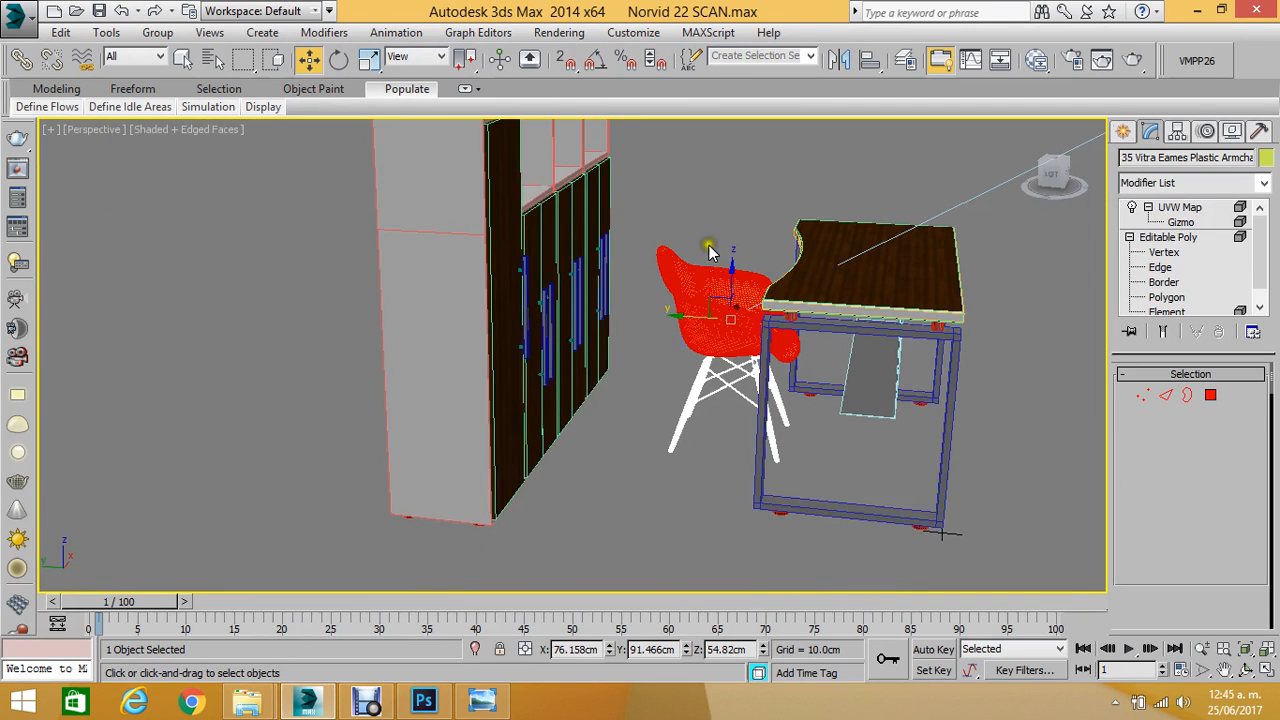
scroll(742, 315, up, 2)
click(678, 417)
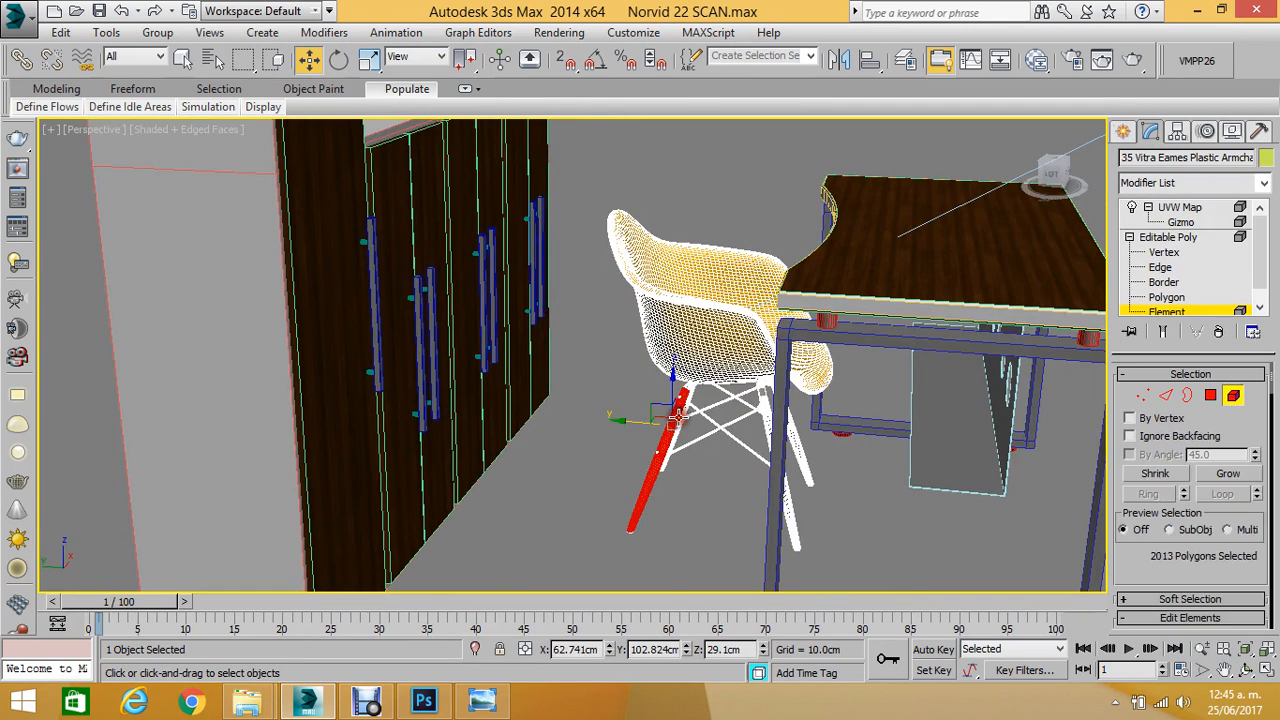
click(1163, 311)
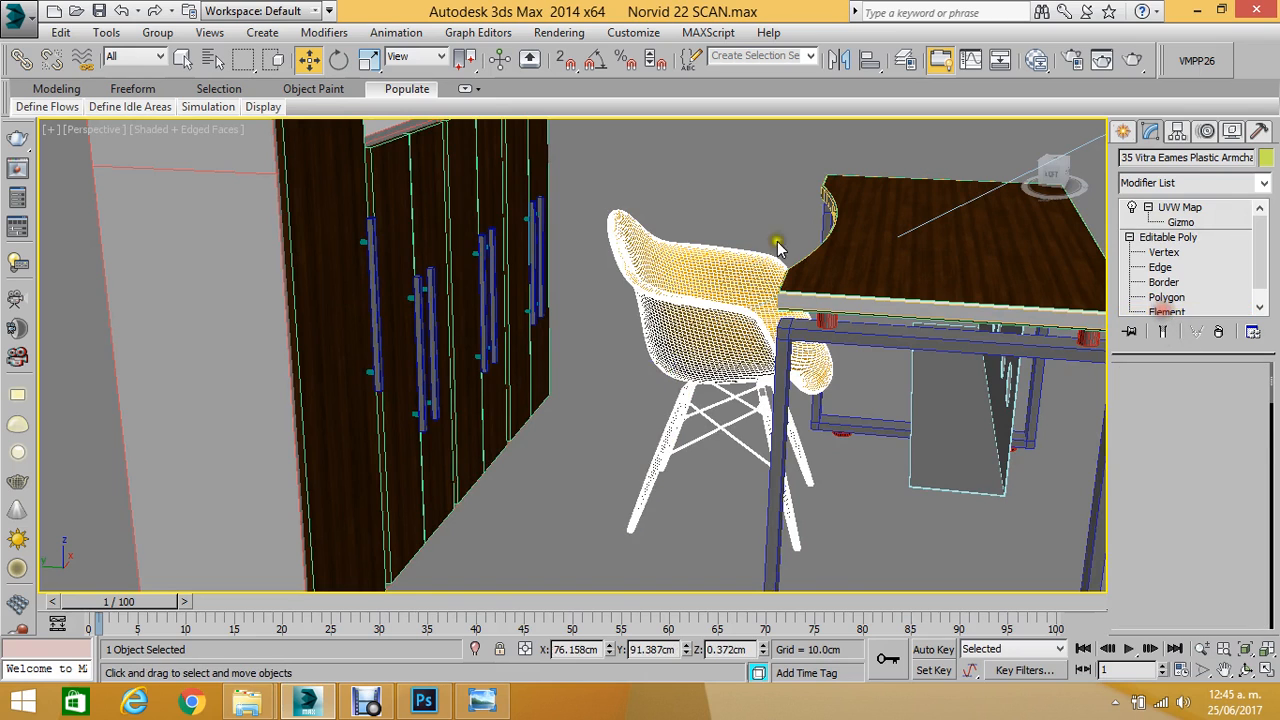
click(697, 221)
Delete the target camera aimed at the desk.
middle_drag(697, 221, 575, 247)
scroll(577, 247, down, 2)
scroll(637, 268, down, 6)
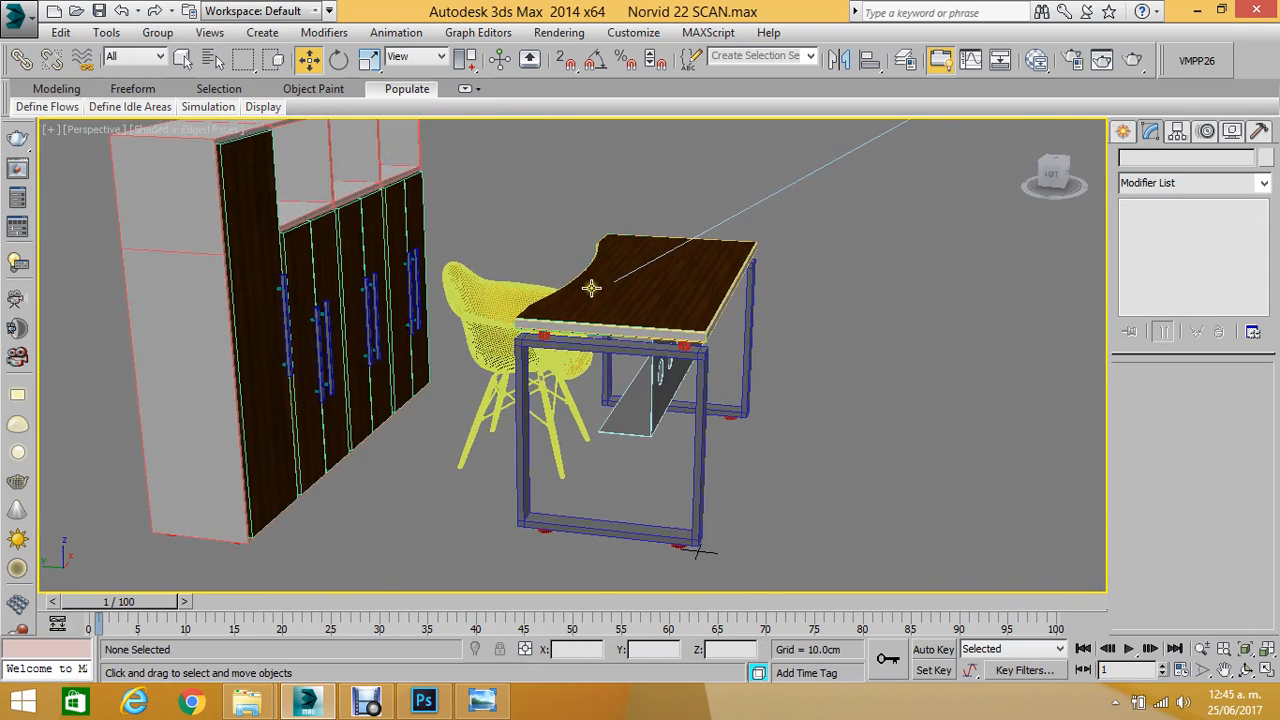
click(735, 208)
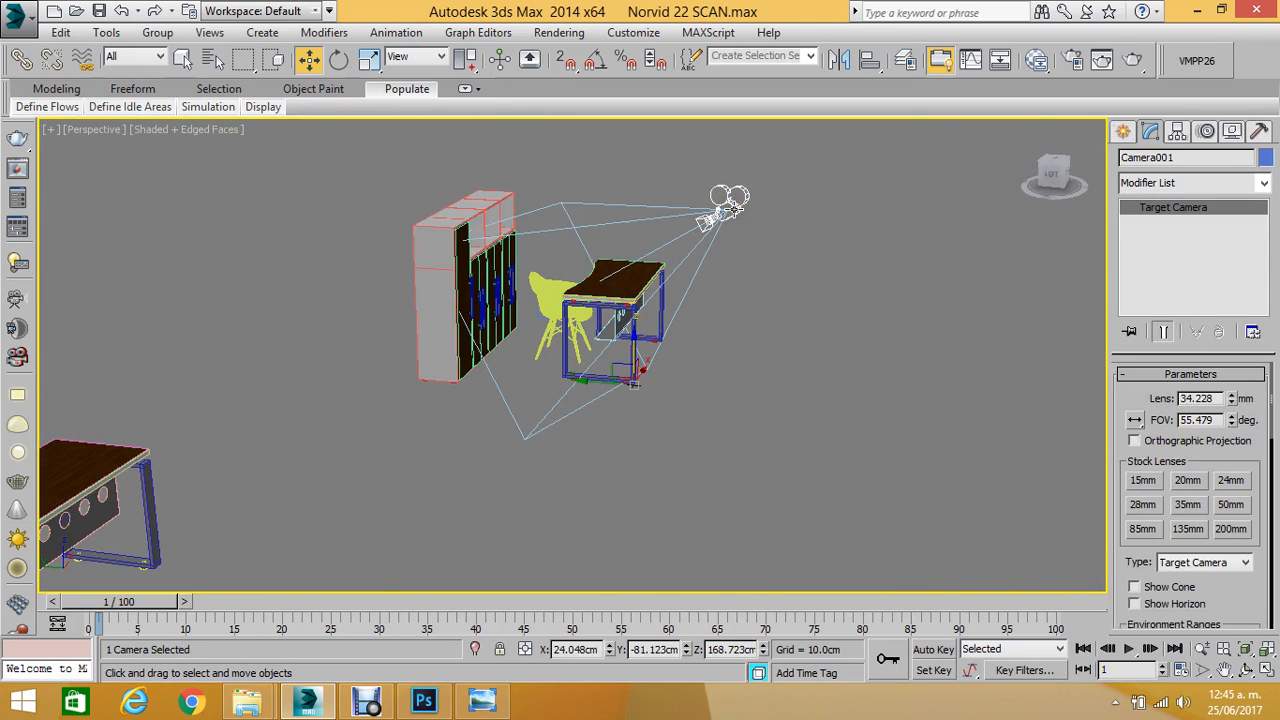
key(Delete)
Select the whole cabinet in the top view and shift it about 25 cm along positive X to centre it behind the desk.
key(t)
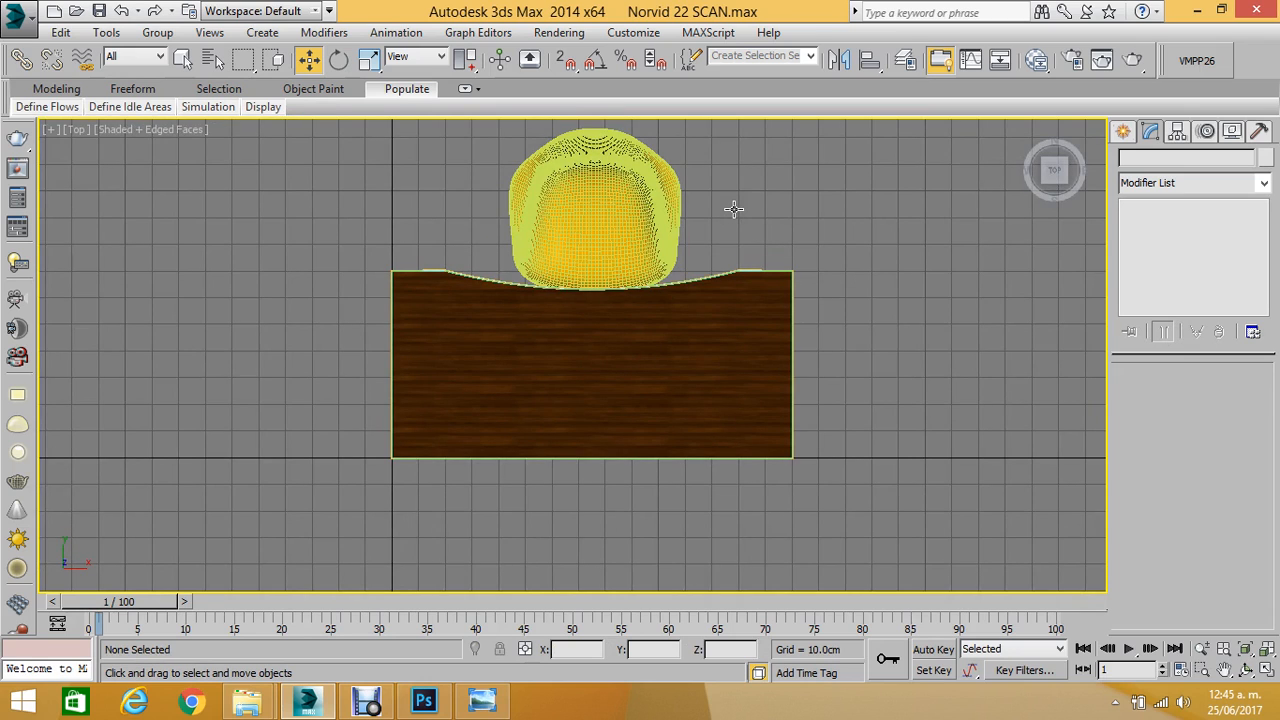
scroll(702, 240, down, 6)
scroll(651, 209, up, 3)
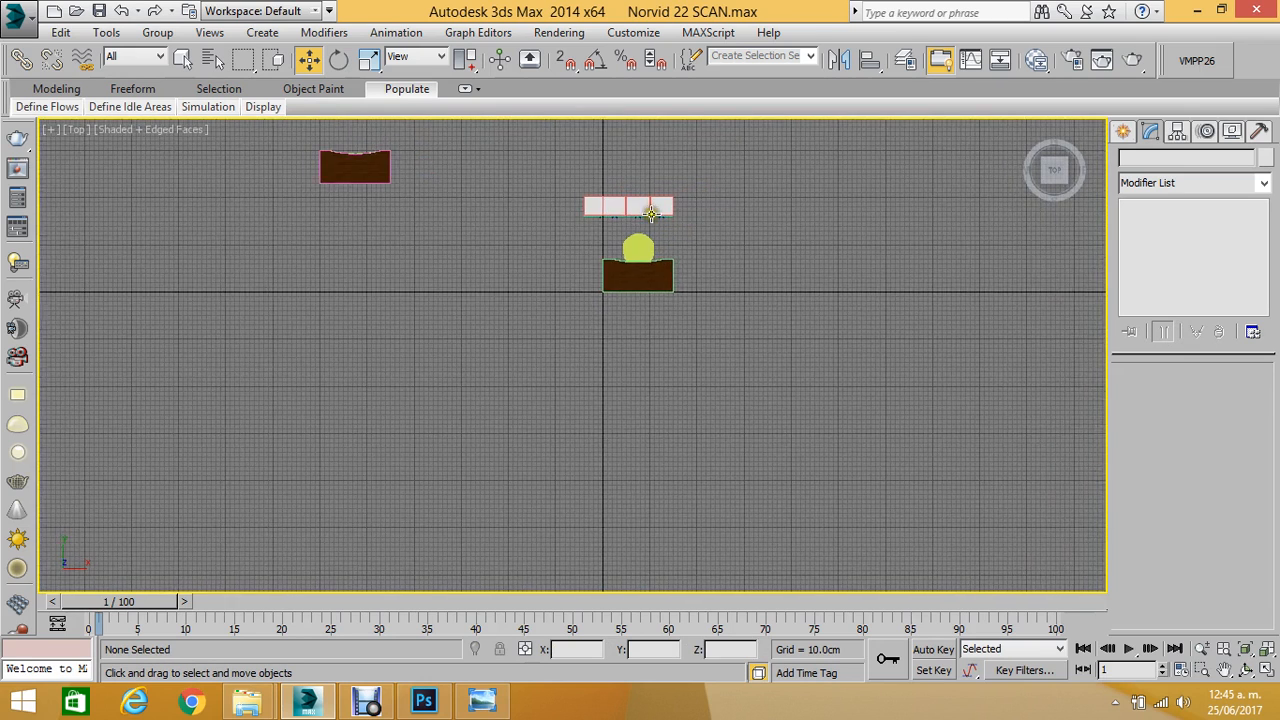
drag(483, 167, 716, 236)
scroll(700, 230, up, 4)
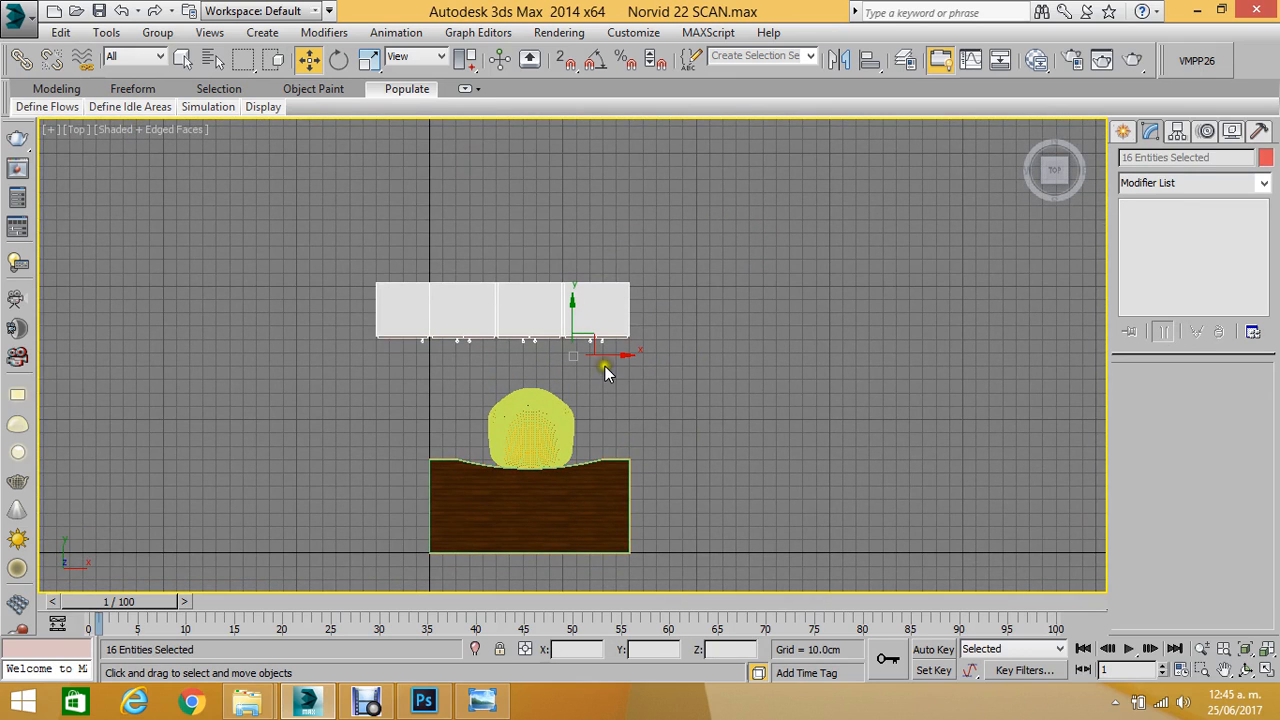
drag(607, 355, 640, 349)
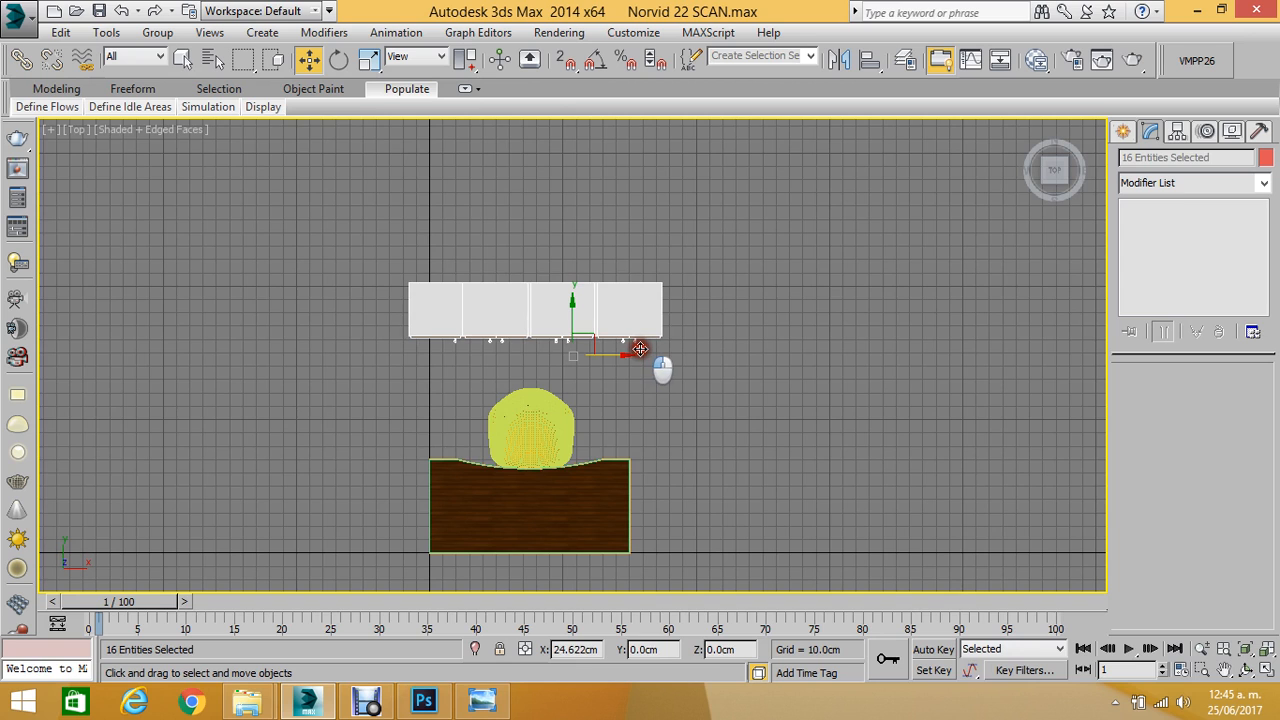
Move the cabinet about 38 cm along positive Y, farther from the chair, and deselect it.
middle_drag(505, 380, 514, 311)
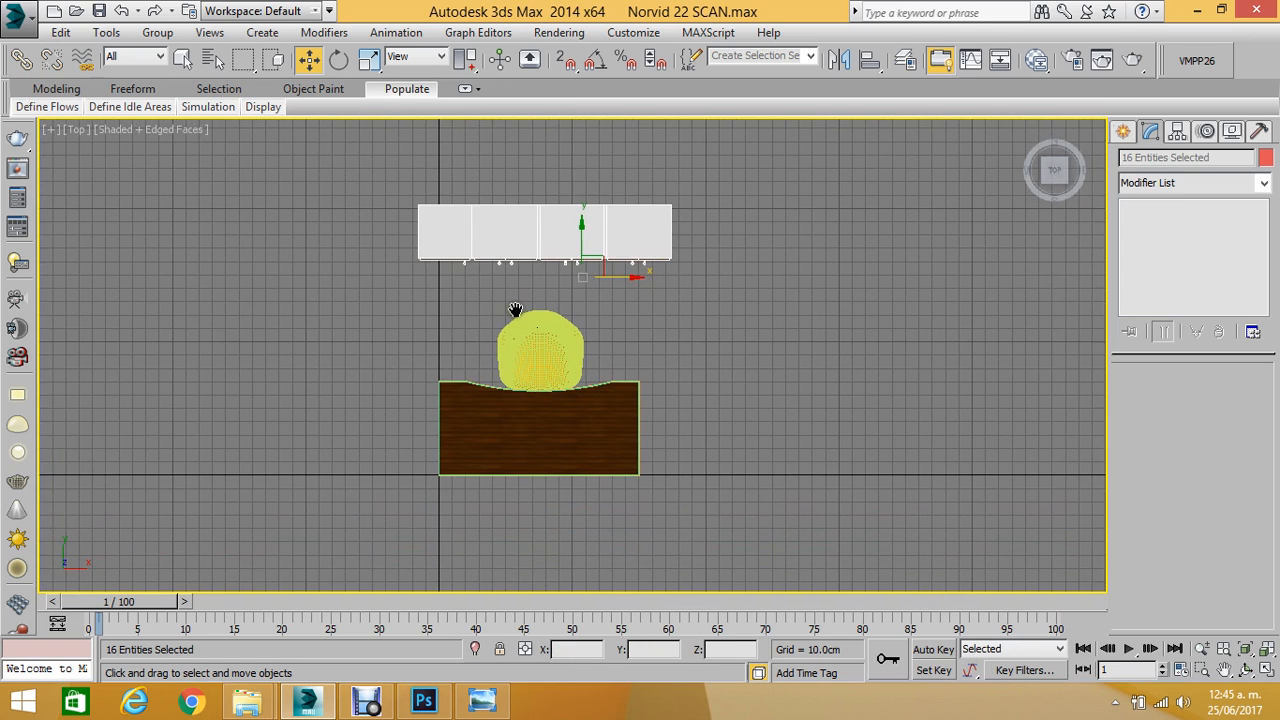
middle_drag(579, 233, 583, 280)
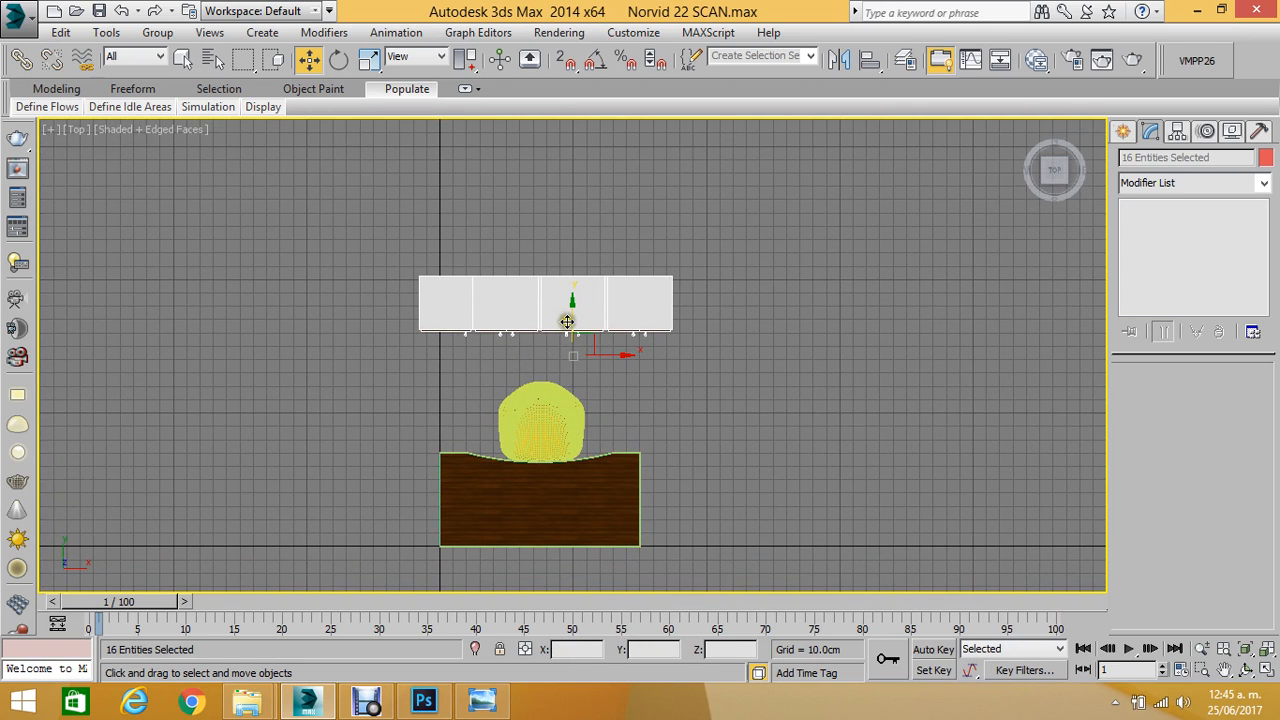
drag(574, 314, 576, 263)
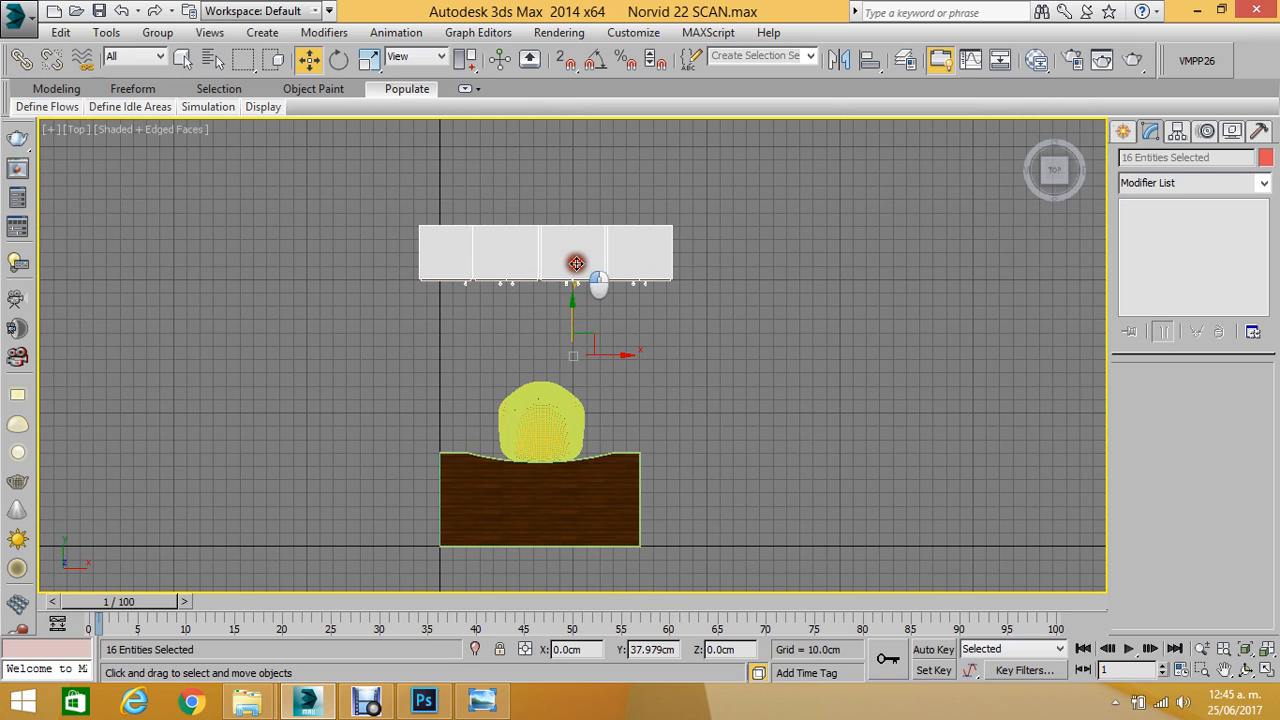
scroll(576, 264, down, 1)
scroll(552, 364, up, 1)
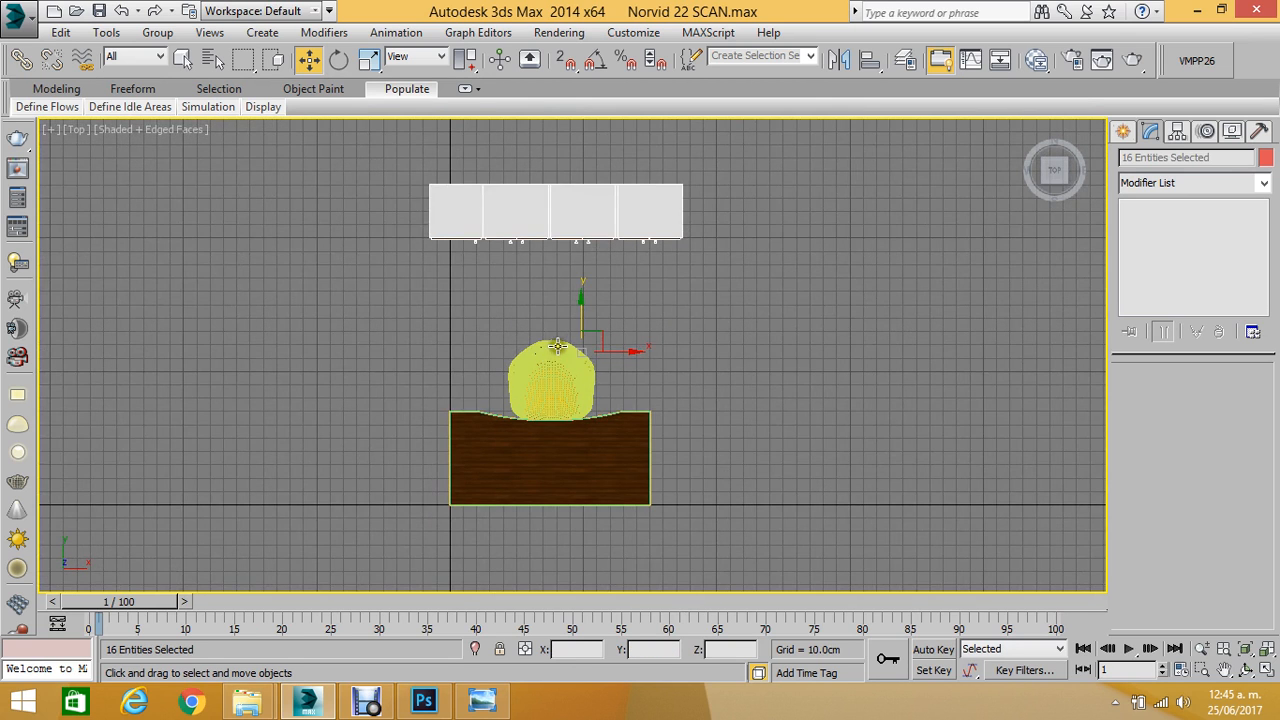
click(766, 359)
Draw a grid-snapped box of 400 by 400 cm around the desk, chair and cabinet in the top view.
scroll(724, 324, down, 2)
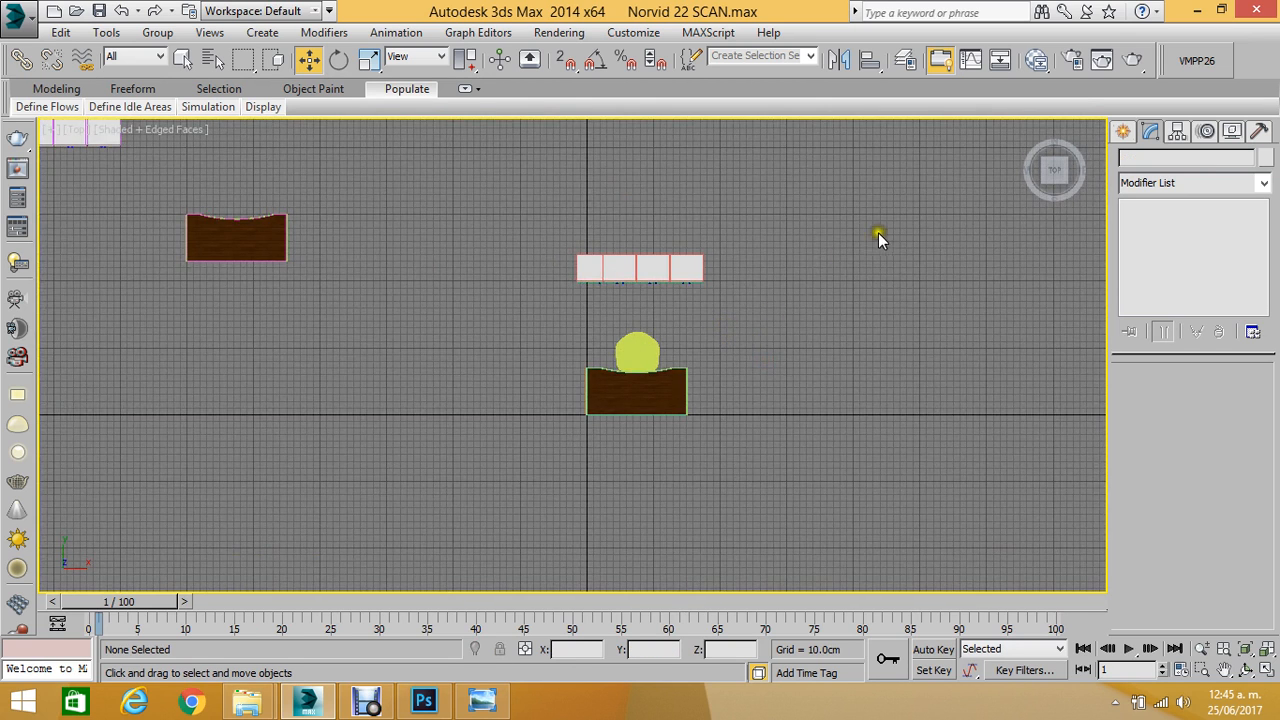
middle_drag(700, 284, 703, 282)
click(1123, 131)
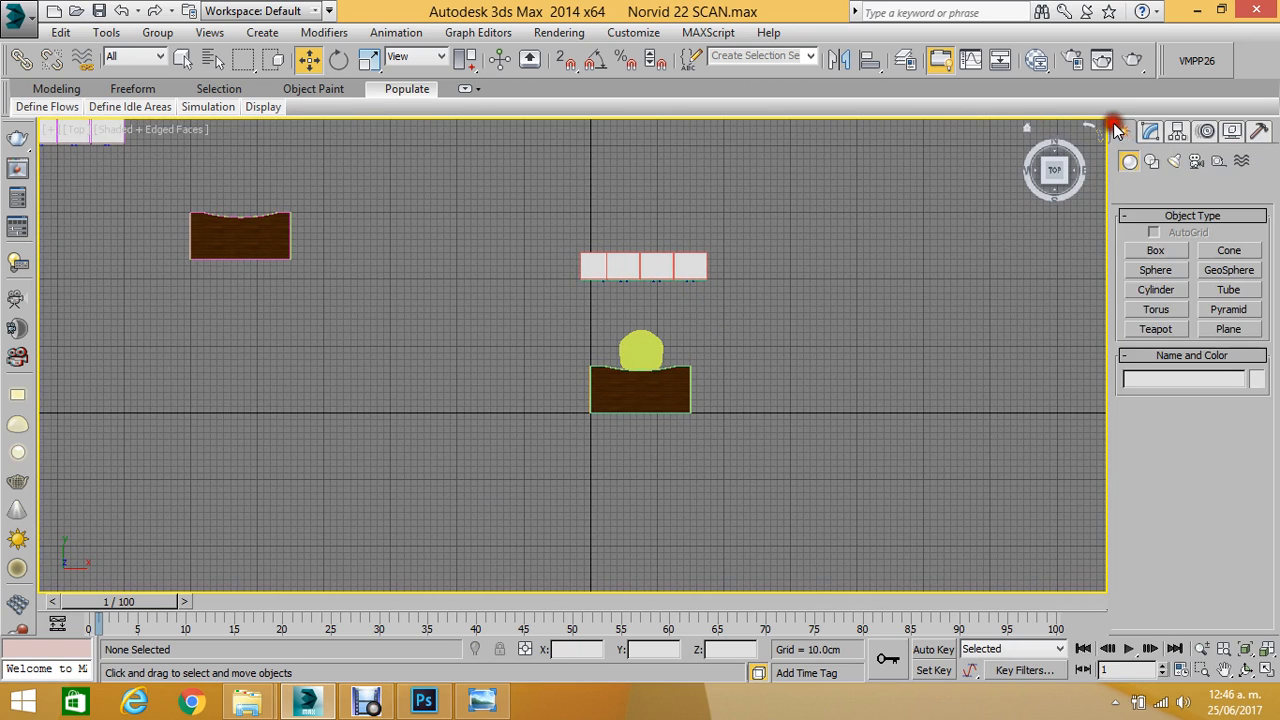
click(1142, 248)
click(566, 59)
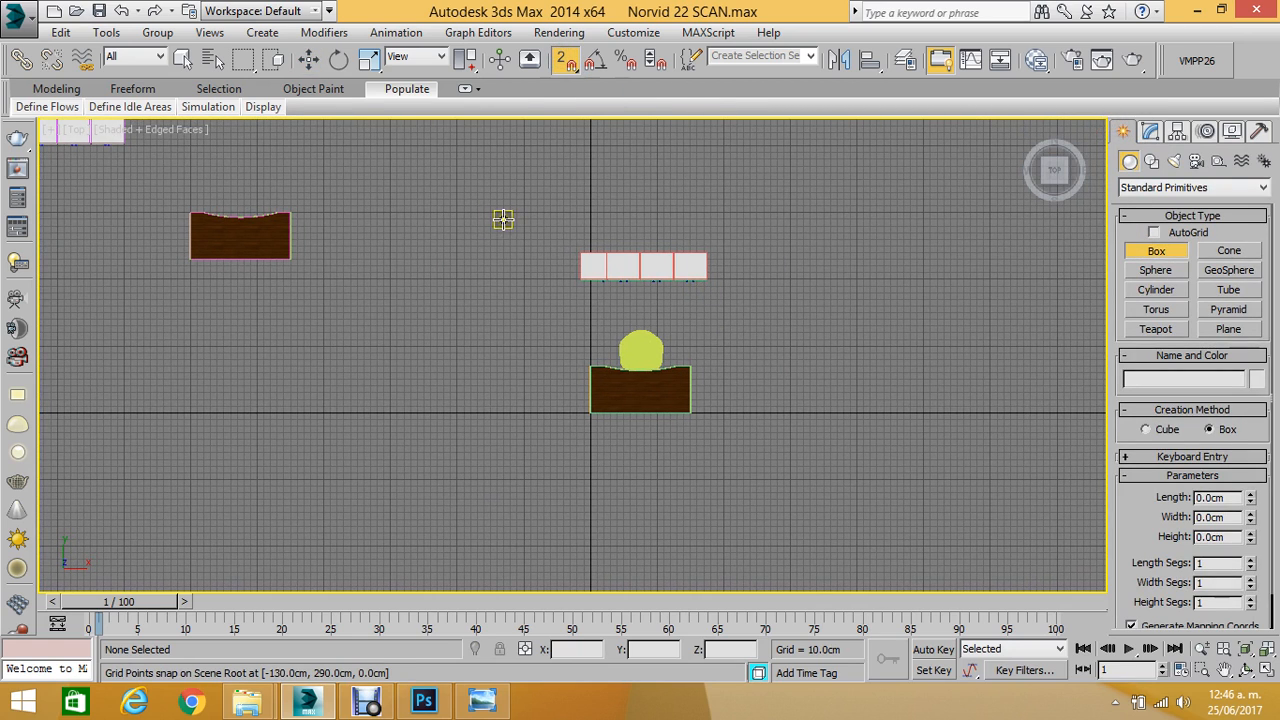
drag(524, 212, 789, 477)
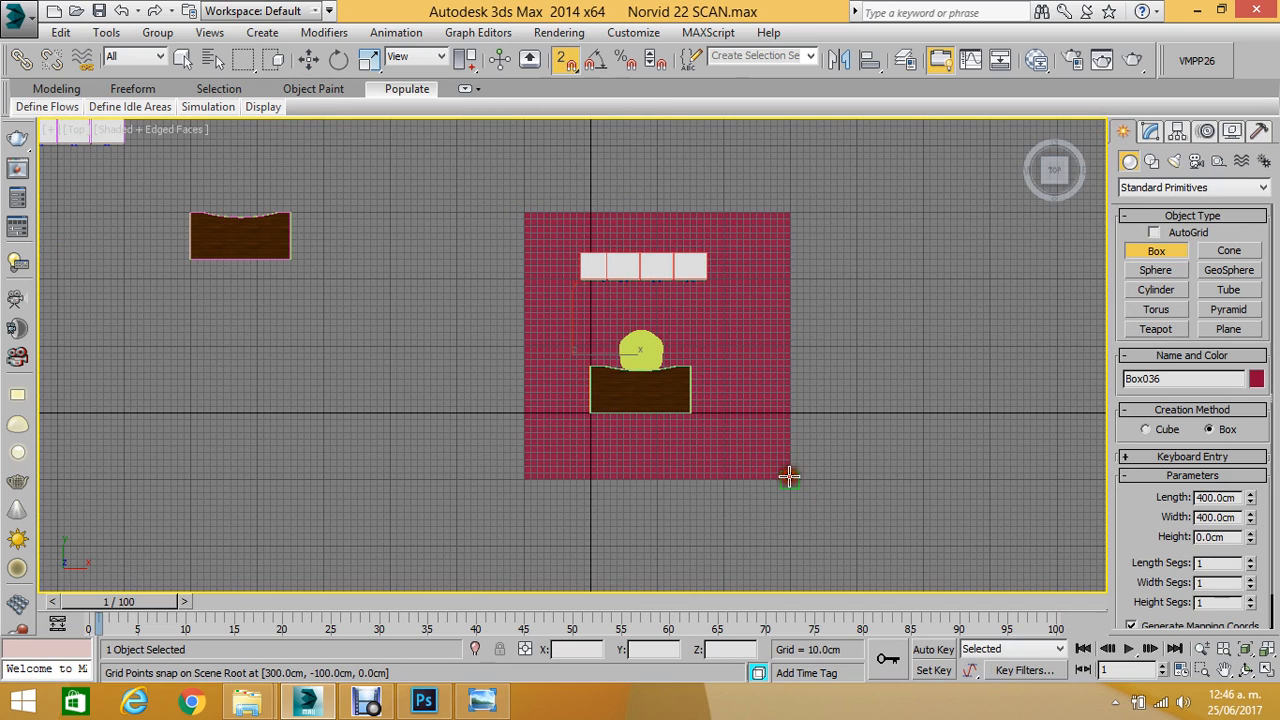
Set the floor box's length and width to 20000 cm and its height to 5 cm.
double_click(1215, 537)
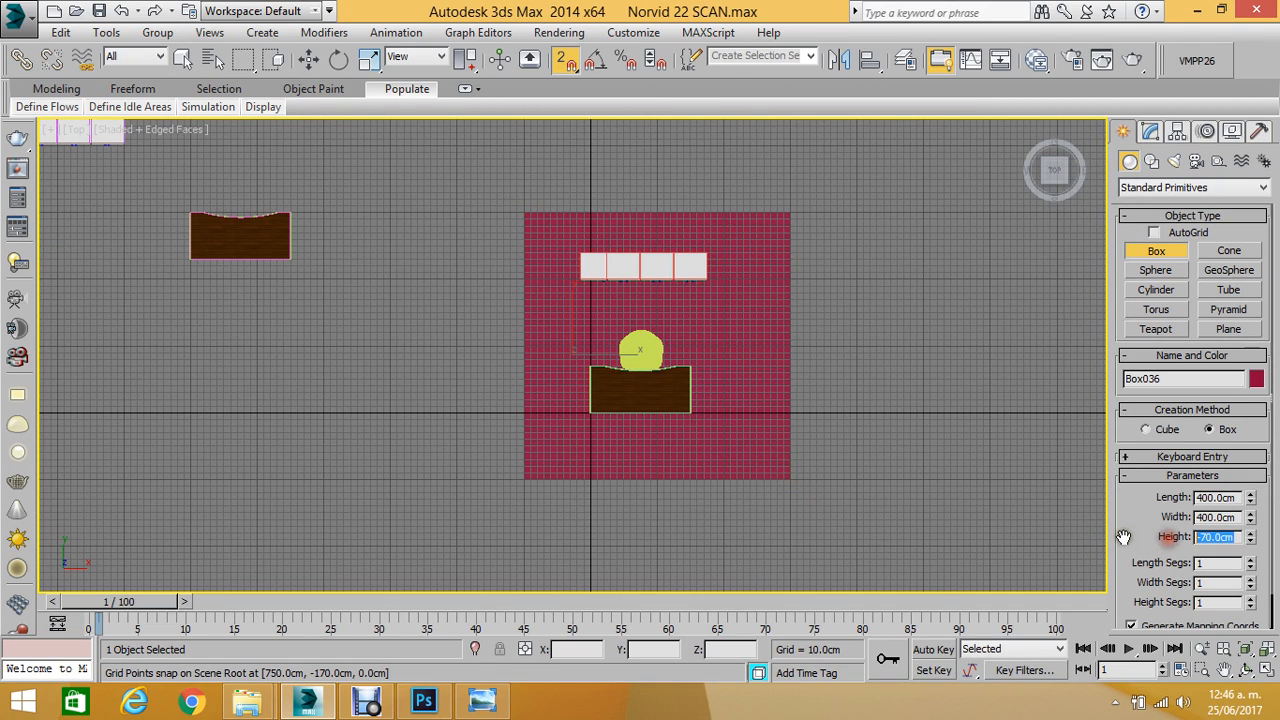
key(shift+Tab)
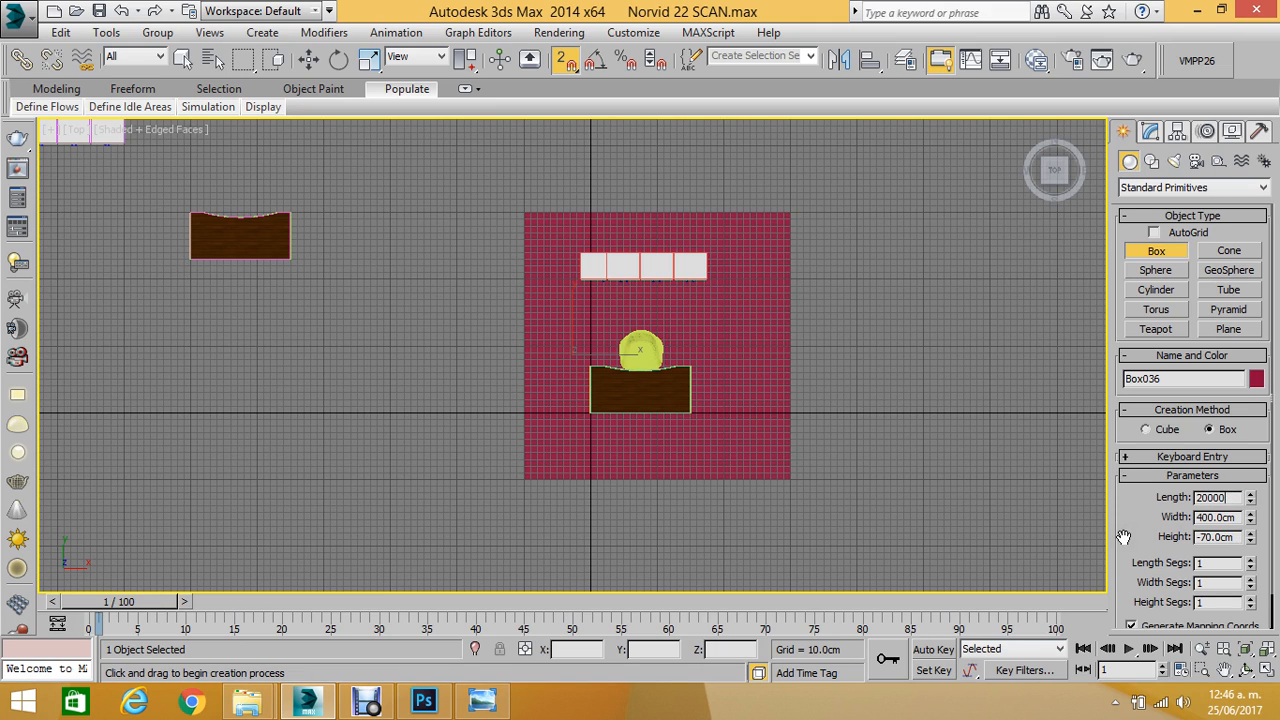
text(20000)
key(Return)
key(Tab)
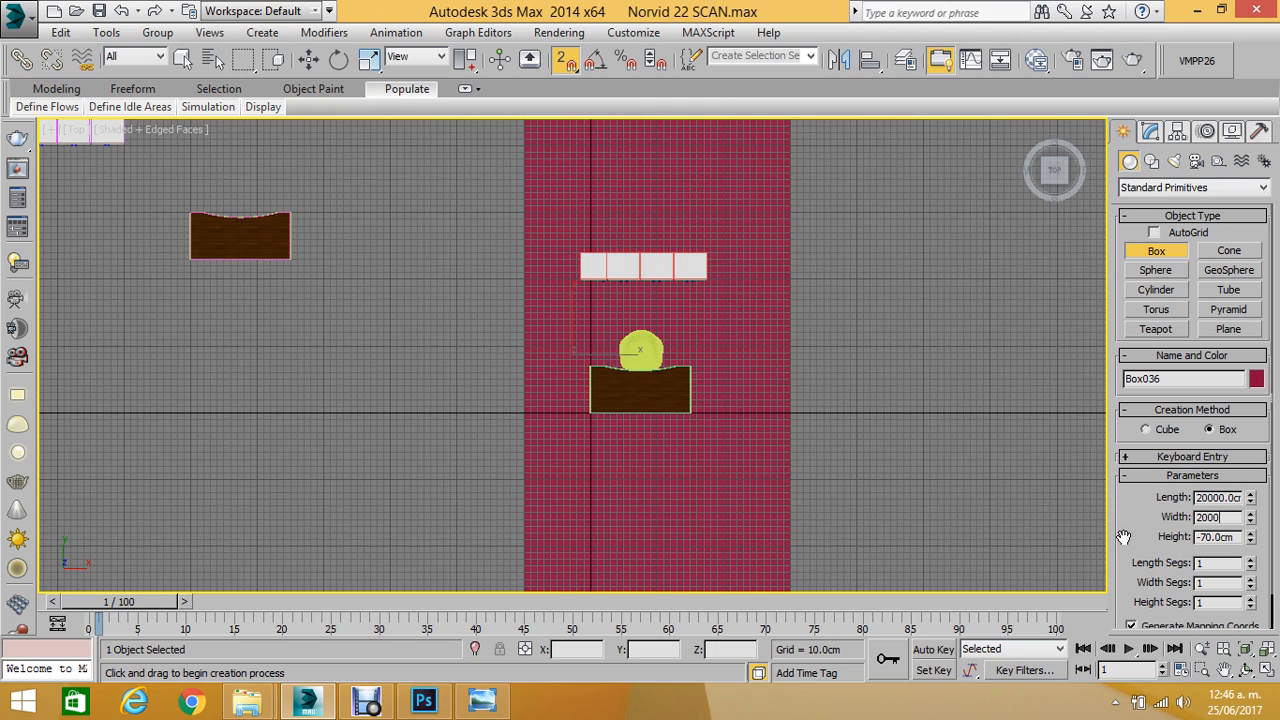
key(Return)
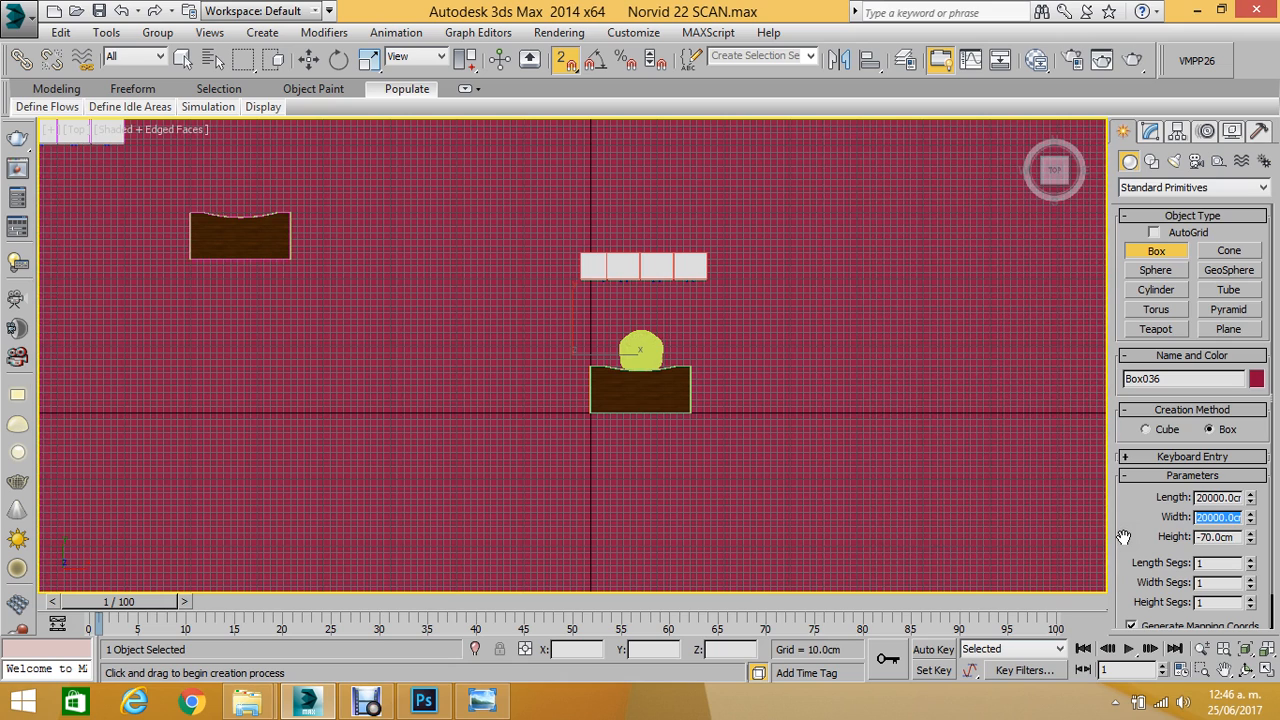
text(5)
key(Return)
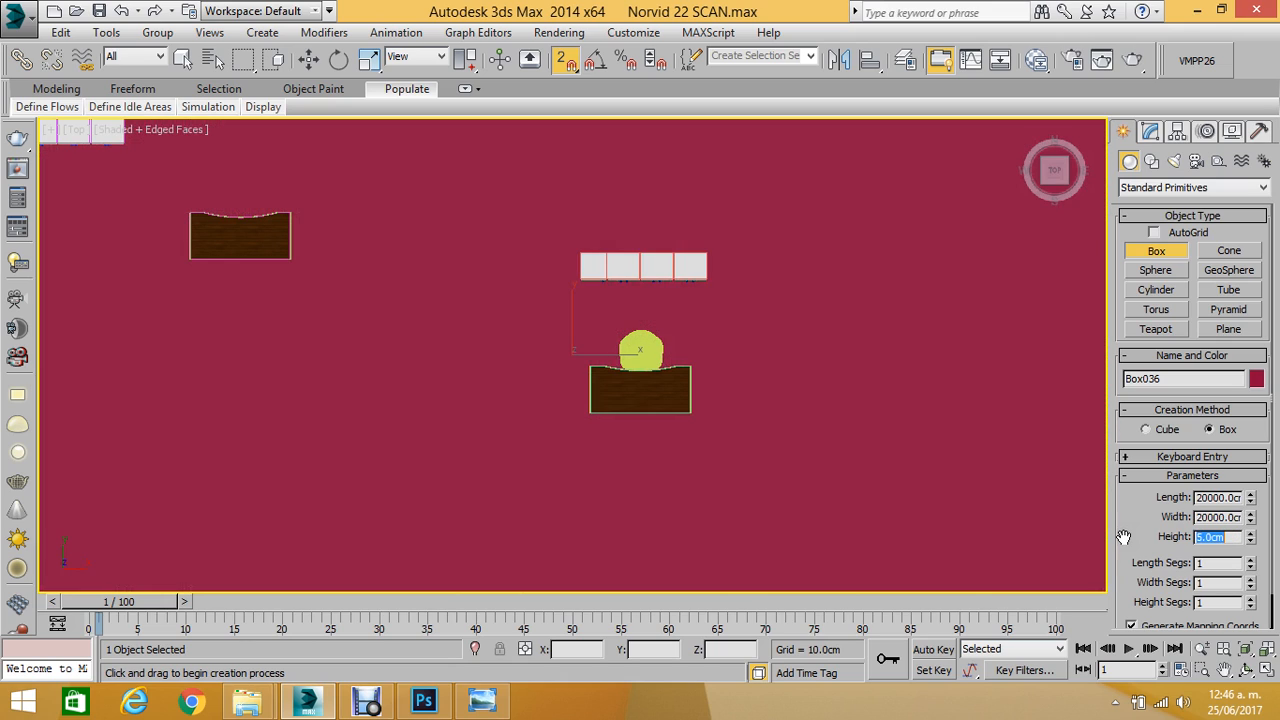
In the front view, turn snapping off and lower the floor box to about -4.84 cm in Z, just beneath the furniture feet.
key(f)
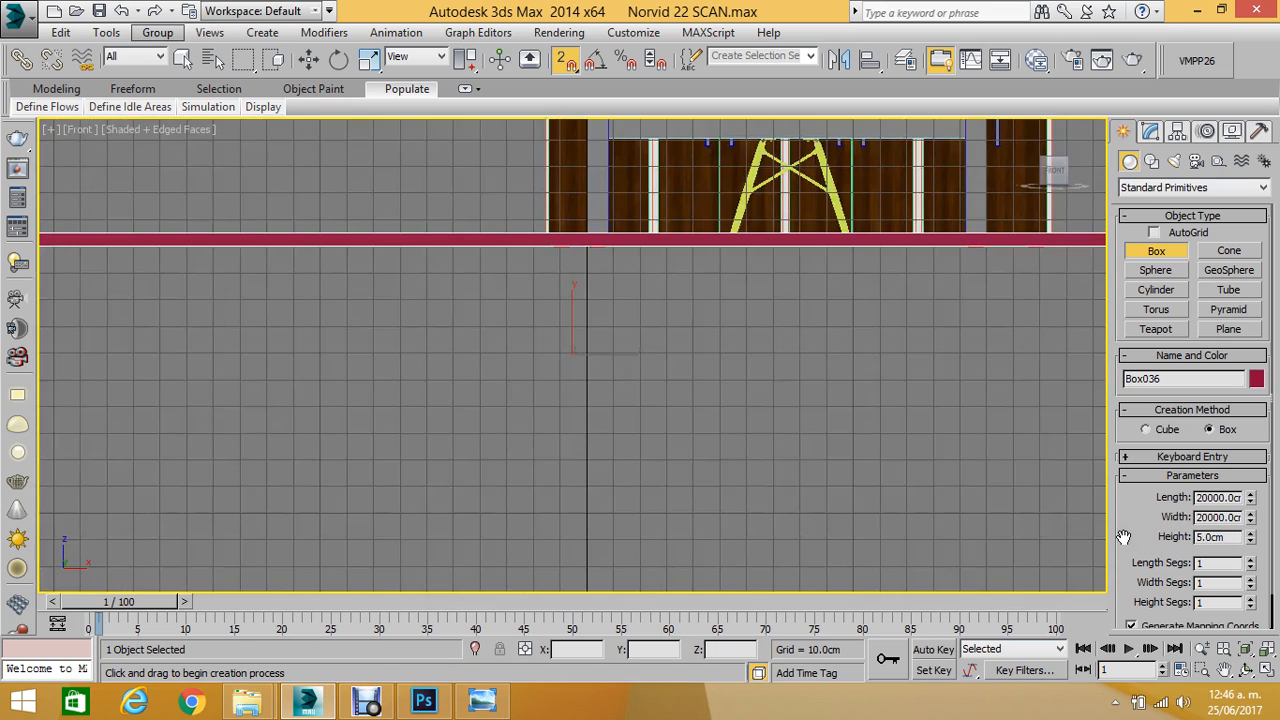
scroll(640, 403, down, 3)
click(308, 59)
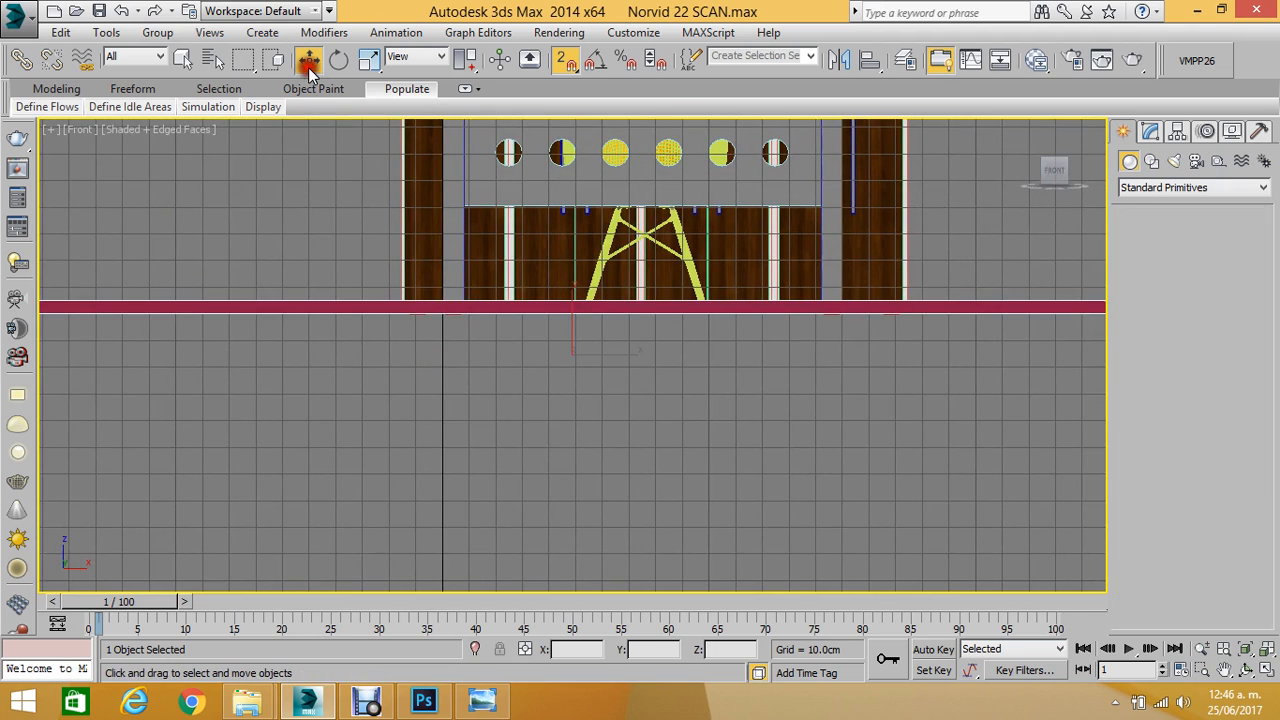
scroll(520, 260, up, 5)
click(563, 59)
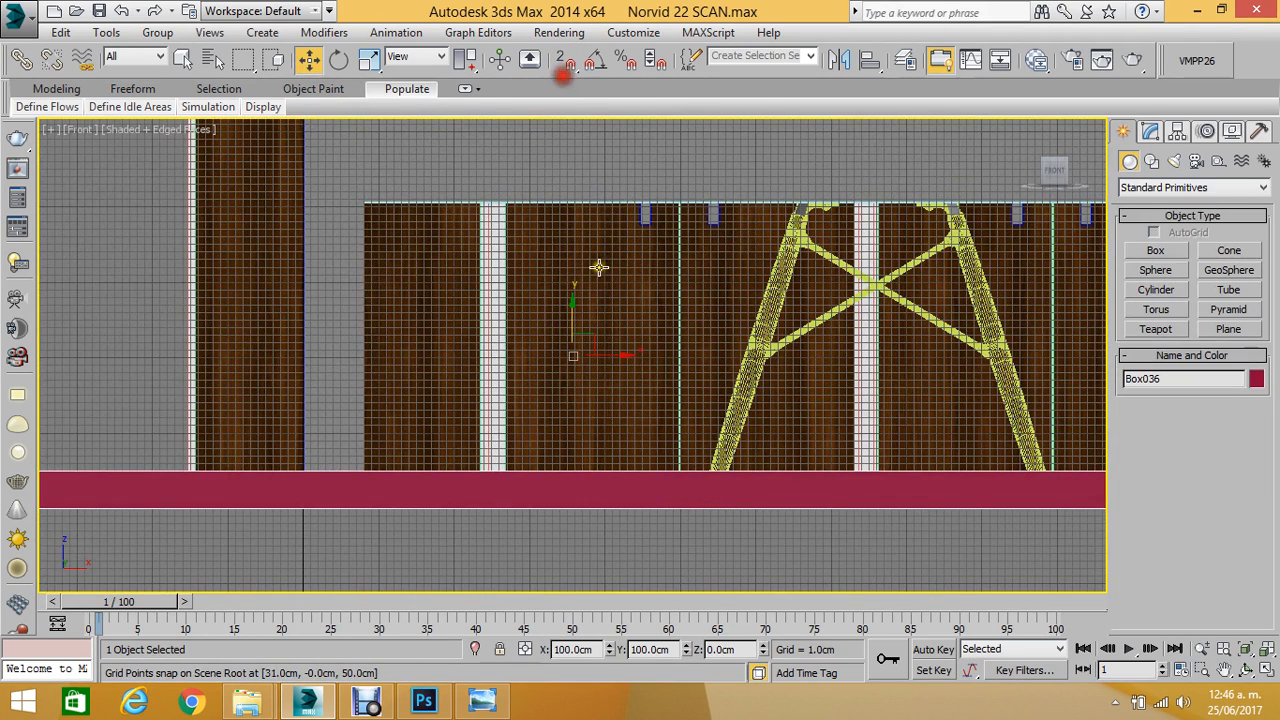
drag(574, 310, 586, 346)
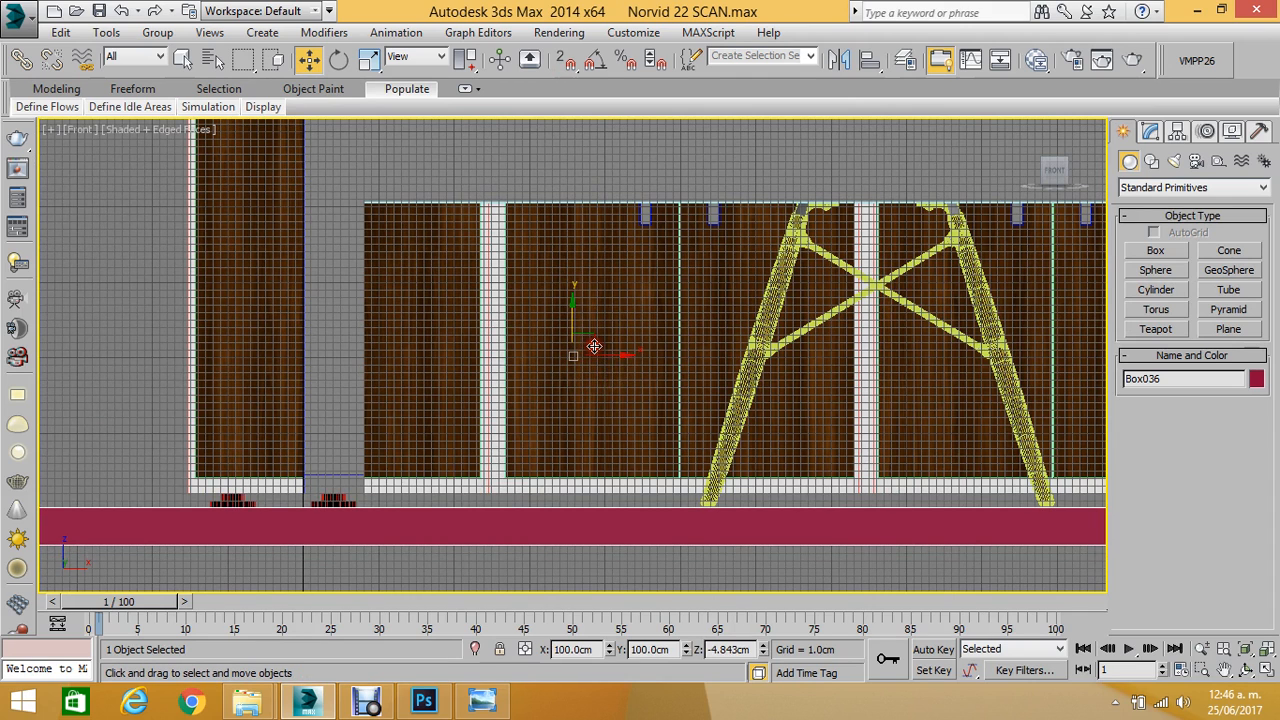
Change the floor box's object color to the white custom color and deselect it.
scroll(590, 348, down, 4)
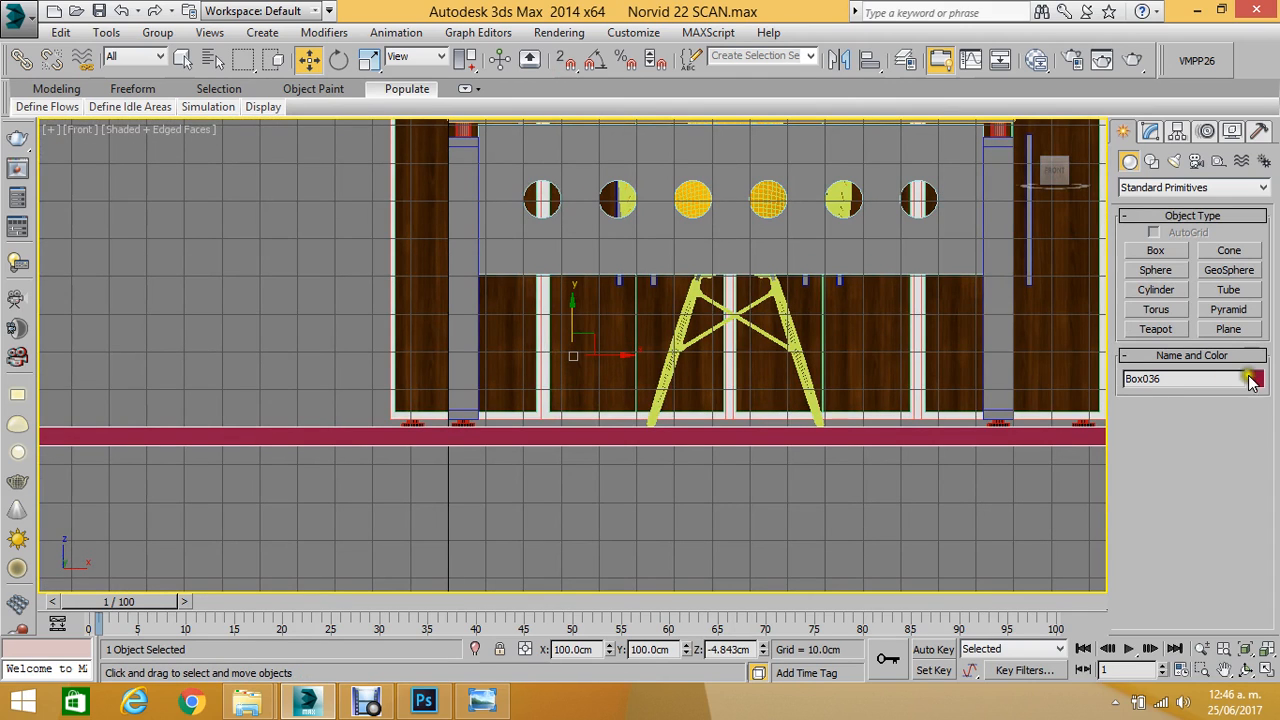
click(1256, 379)
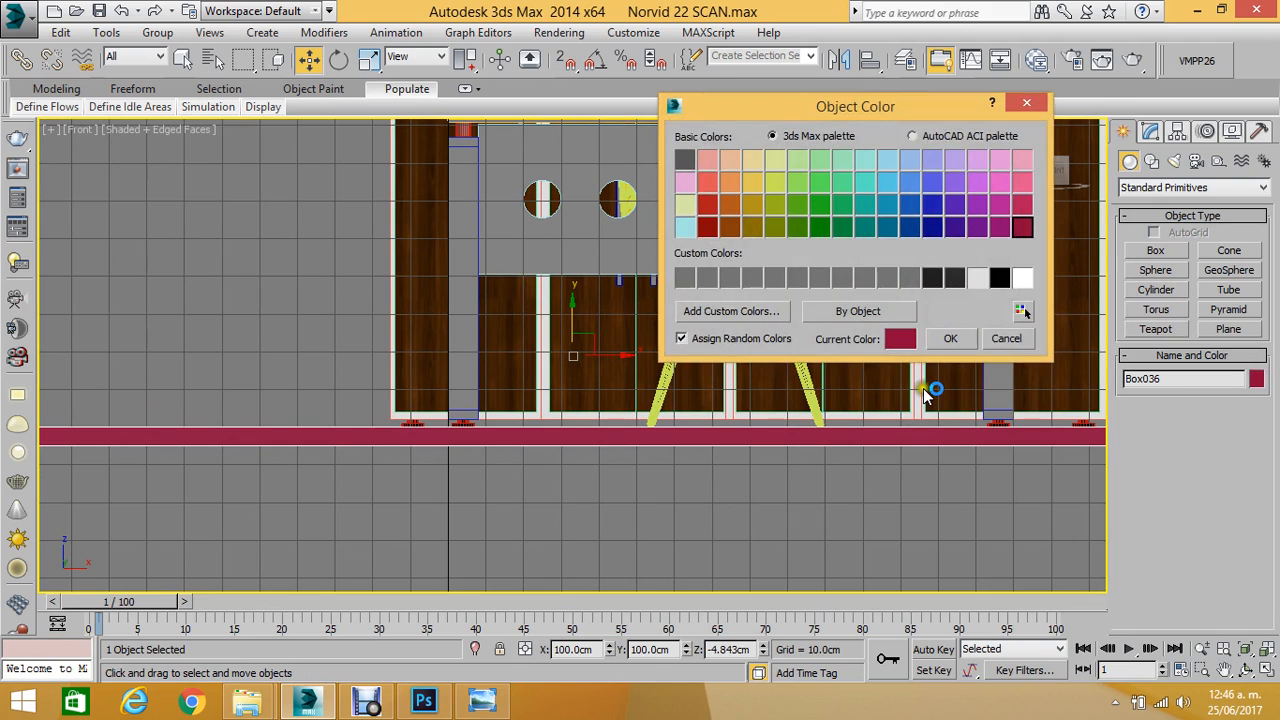
click(1022, 278)
click(950, 338)
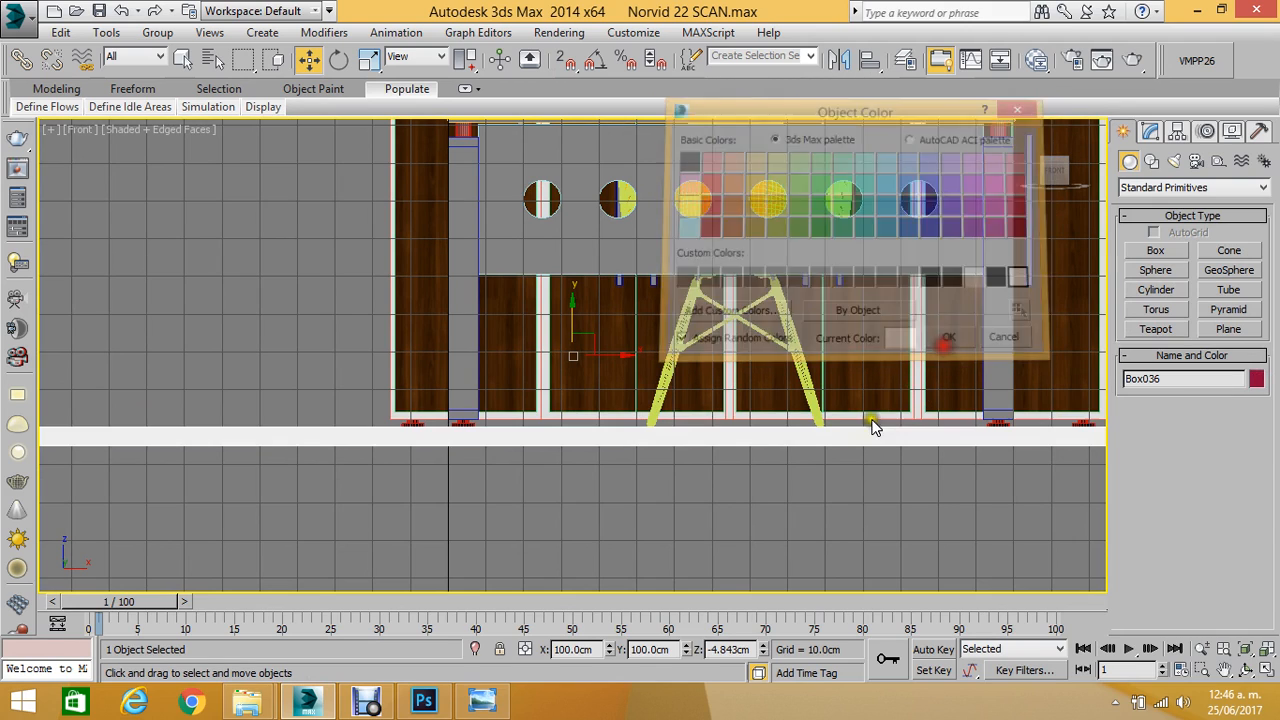
click(800, 482)
scroll(688, 457, up, 2)
scroll(688, 457, down, 5)
scroll(690, 449, up, 3)
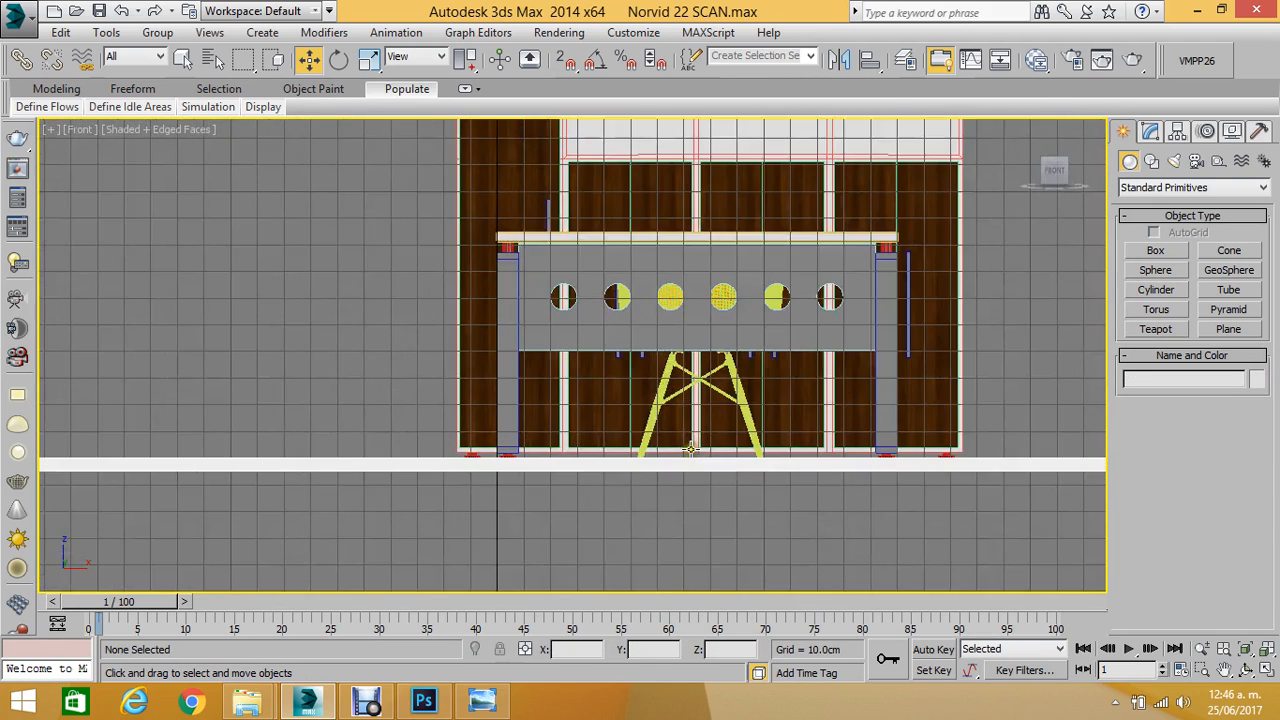
Return to the top view and display it as wireframe.
key(t)
scroll(714, 394, down, 3)
scroll(604, 354, up, 6)
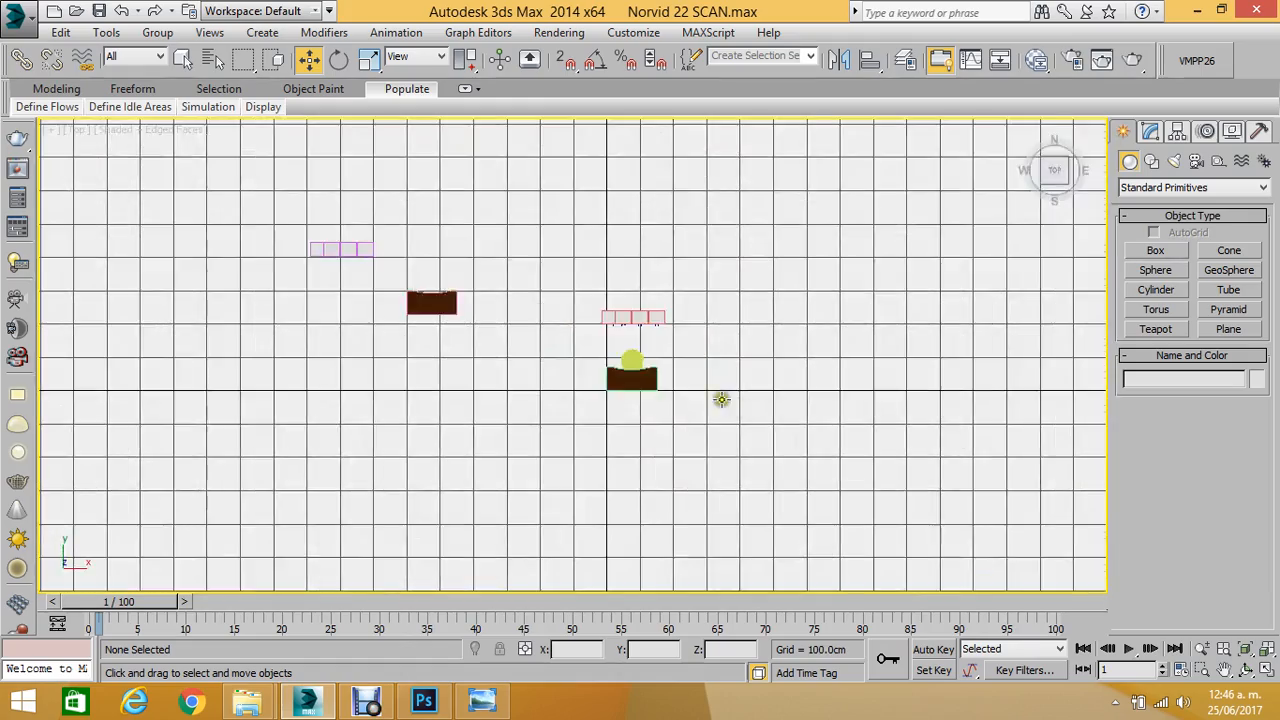
middle_drag(478, 324, 575, 420)
click(130, 106)
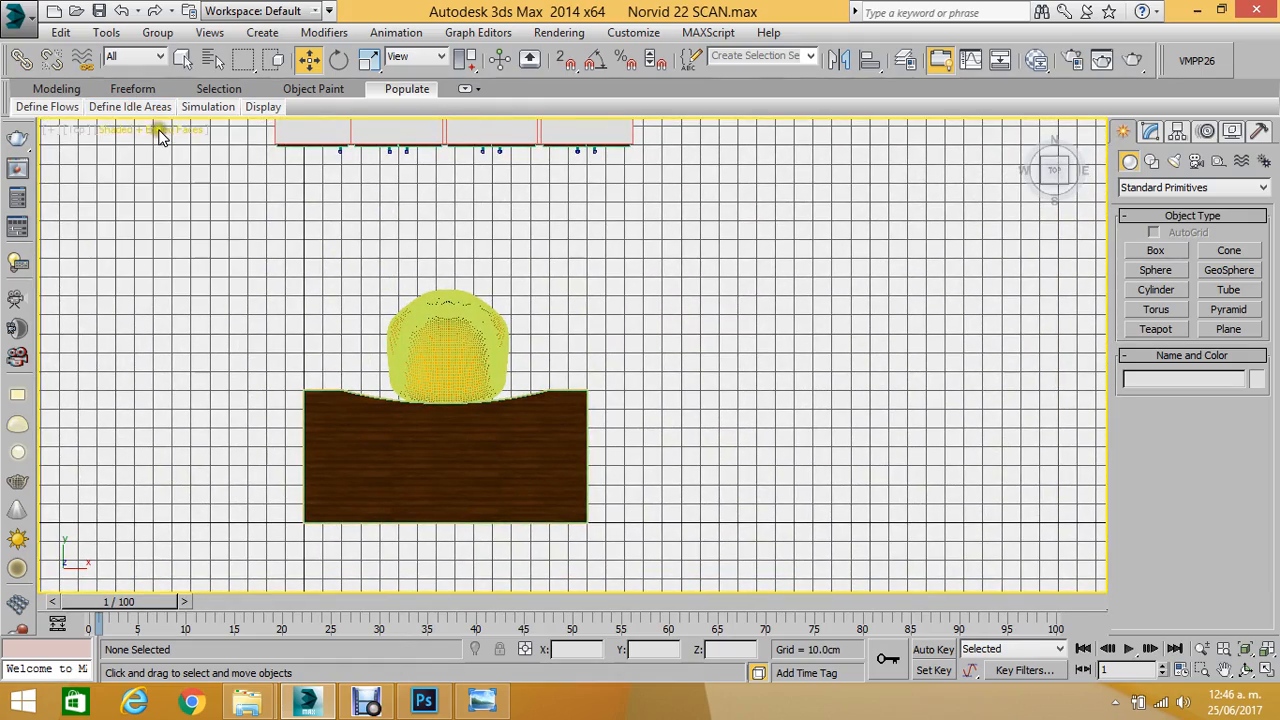
click(160, 136)
click(223, 280)
Place a standard target camera diagonally off the desk's front-left corner, aimed between the chair and the cabinet.
scroll(493, 263, down, 2)
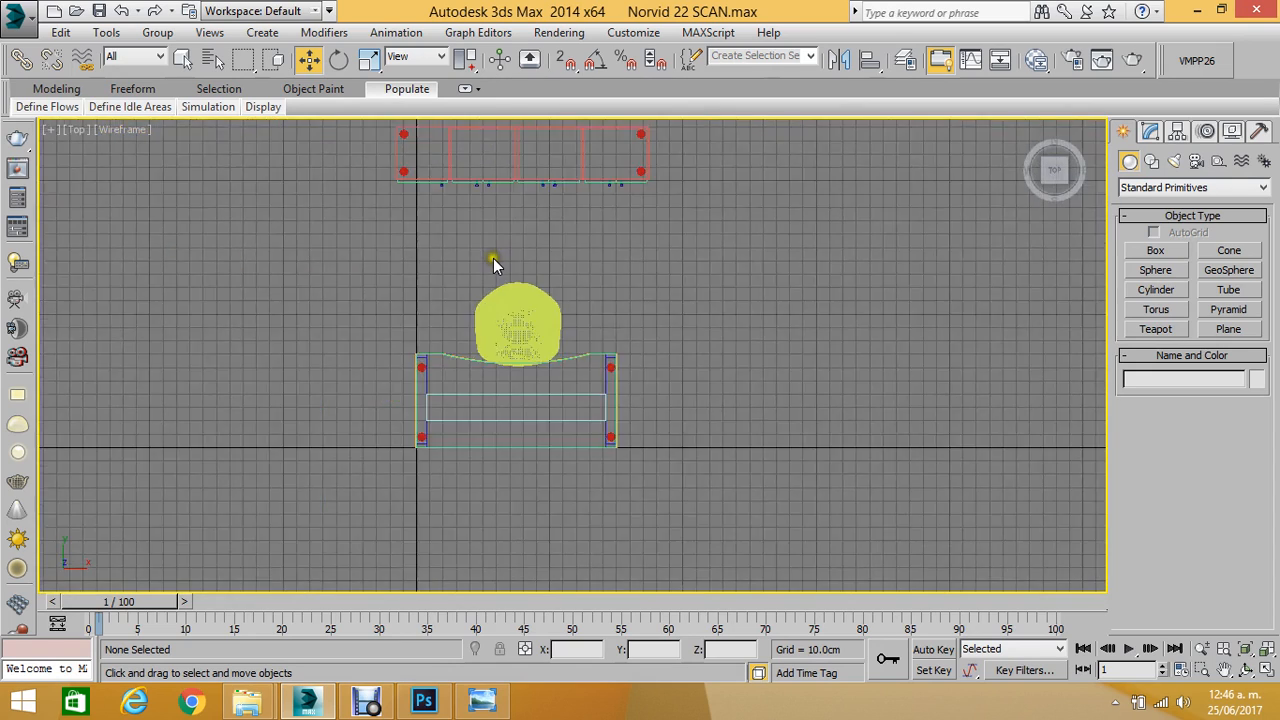
scroll(493, 263, down, 4)
middle_drag(494, 262, 560, 308)
scroll(561, 251, up, 2)
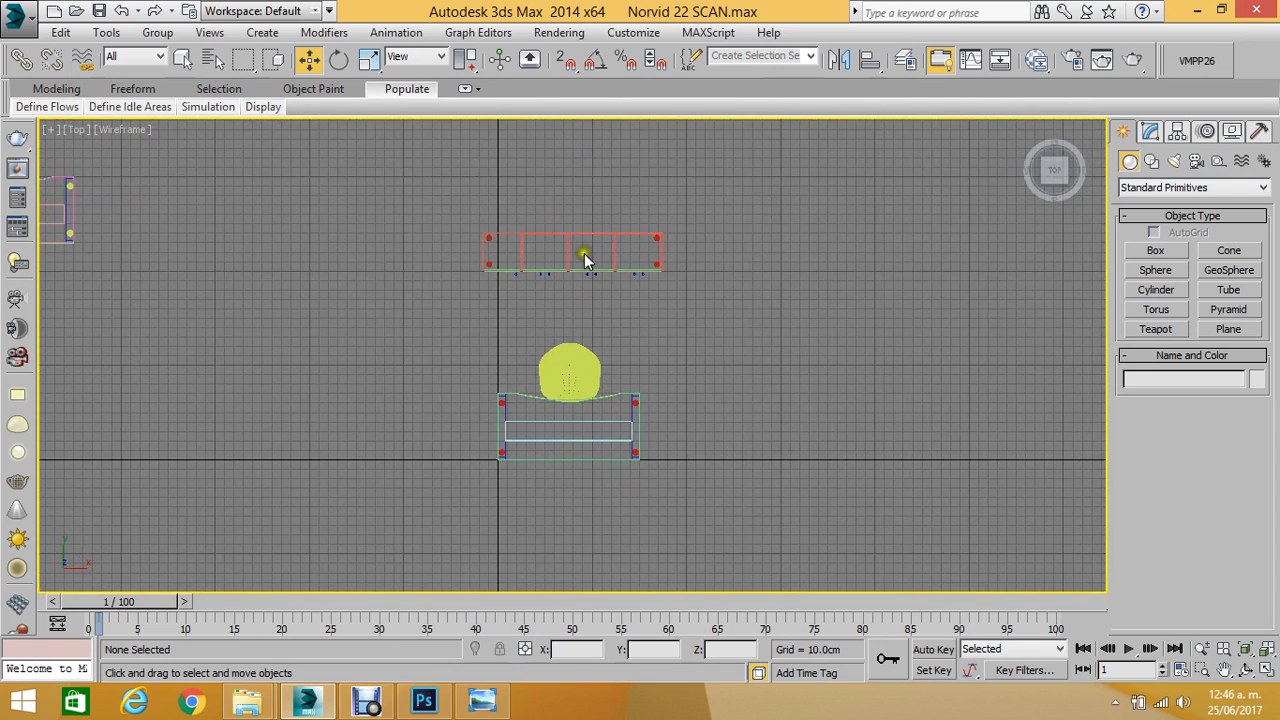
click(1197, 163)
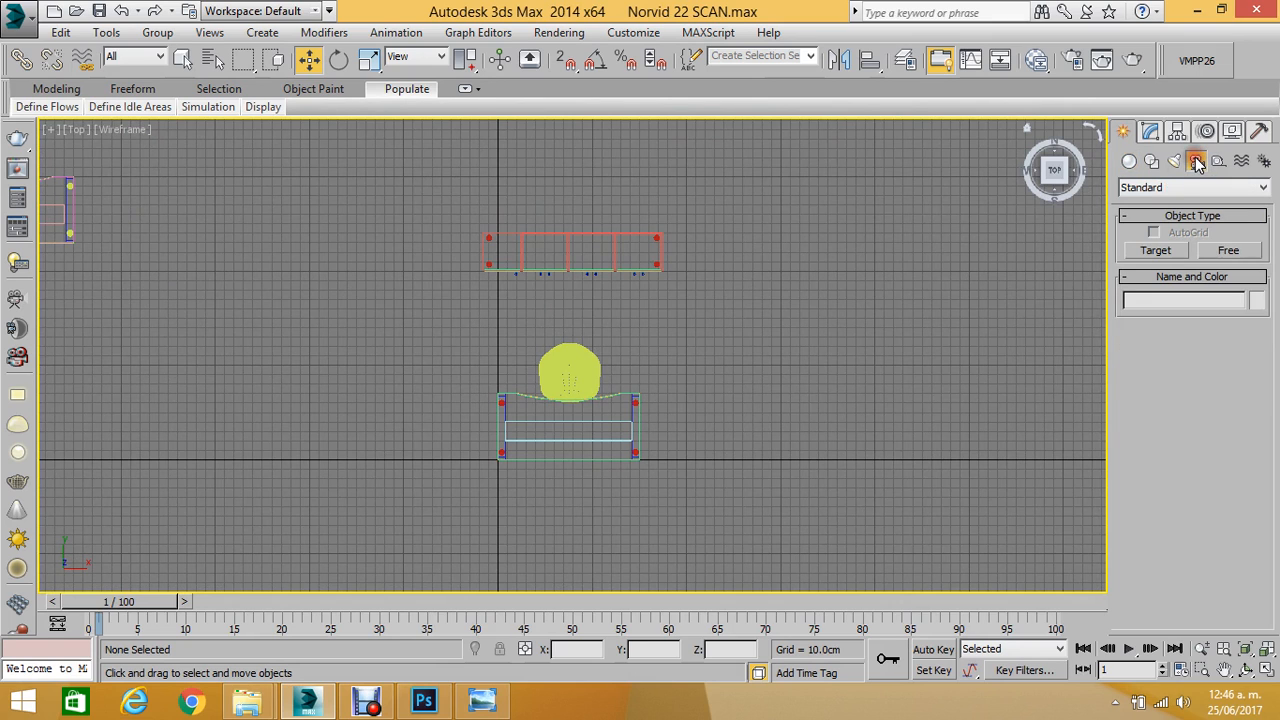
click(1170, 254)
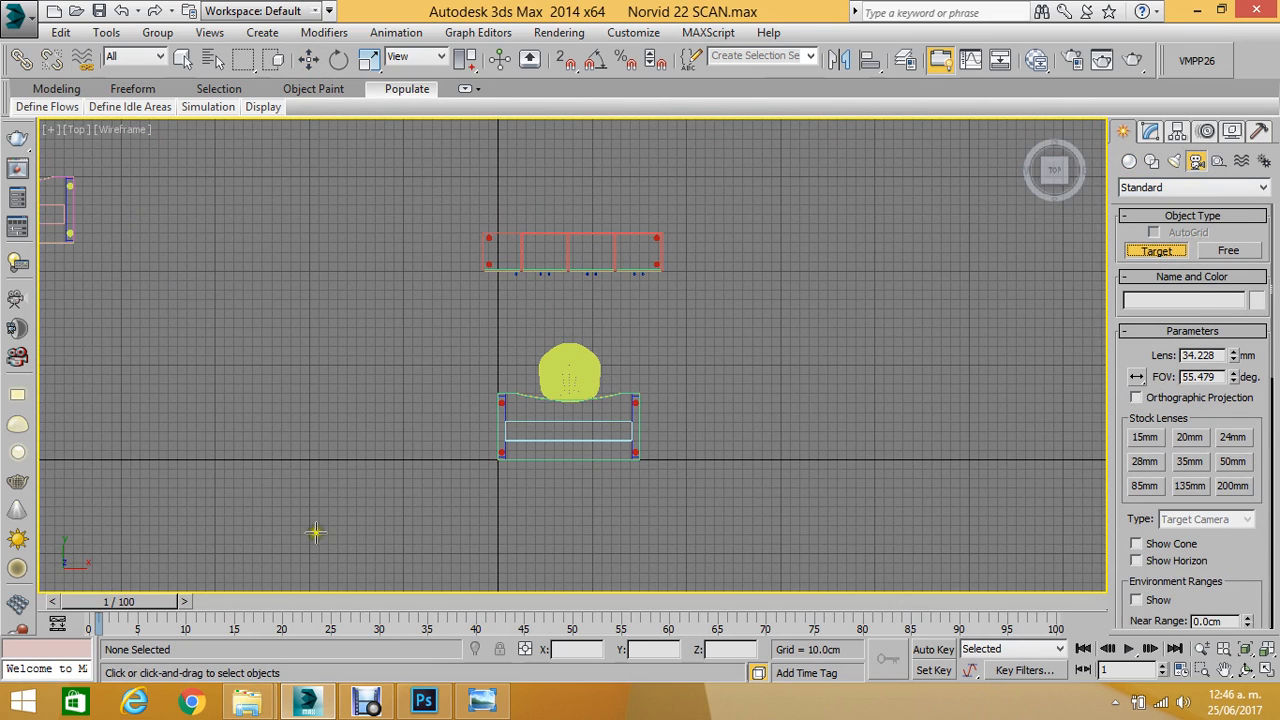
middle_drag(314, 531, 374, 437)
scroll(372, 460, down, 3)
drag(371, 471, 524, 355)
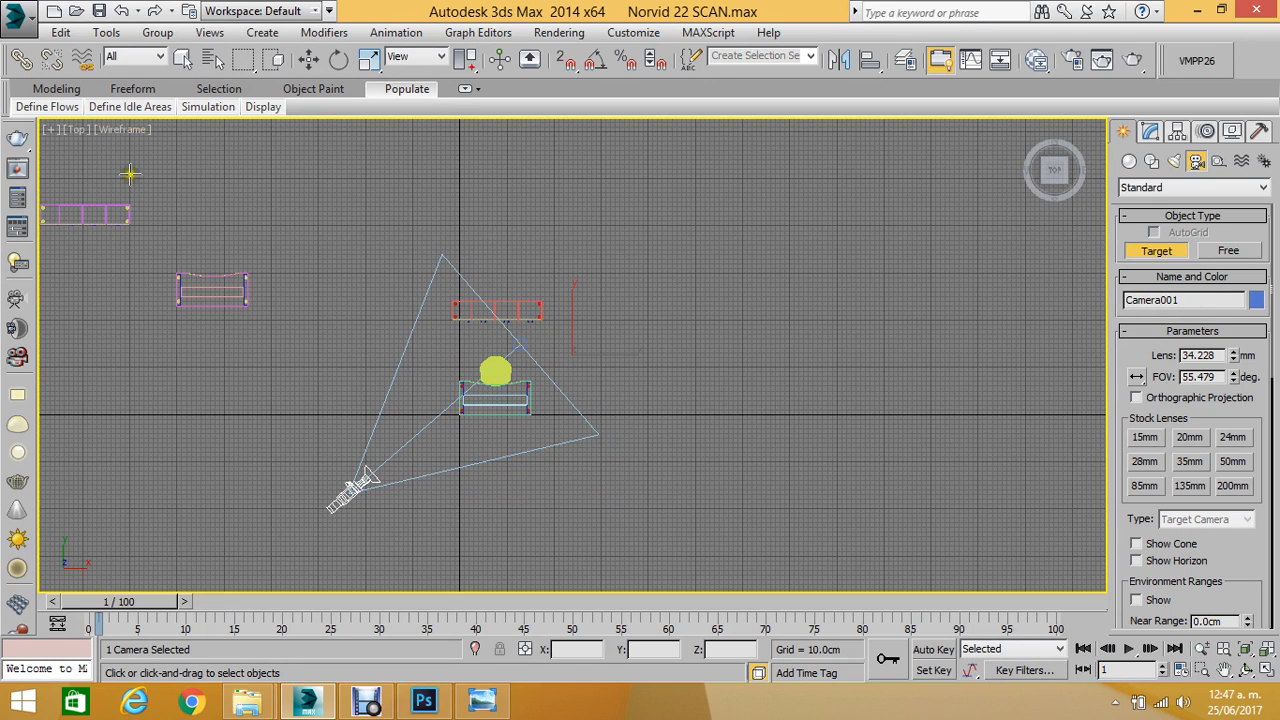
Look through the new camera and truck it upward until the whole desk, chair and cabinet are in frame.
click(111, 131)
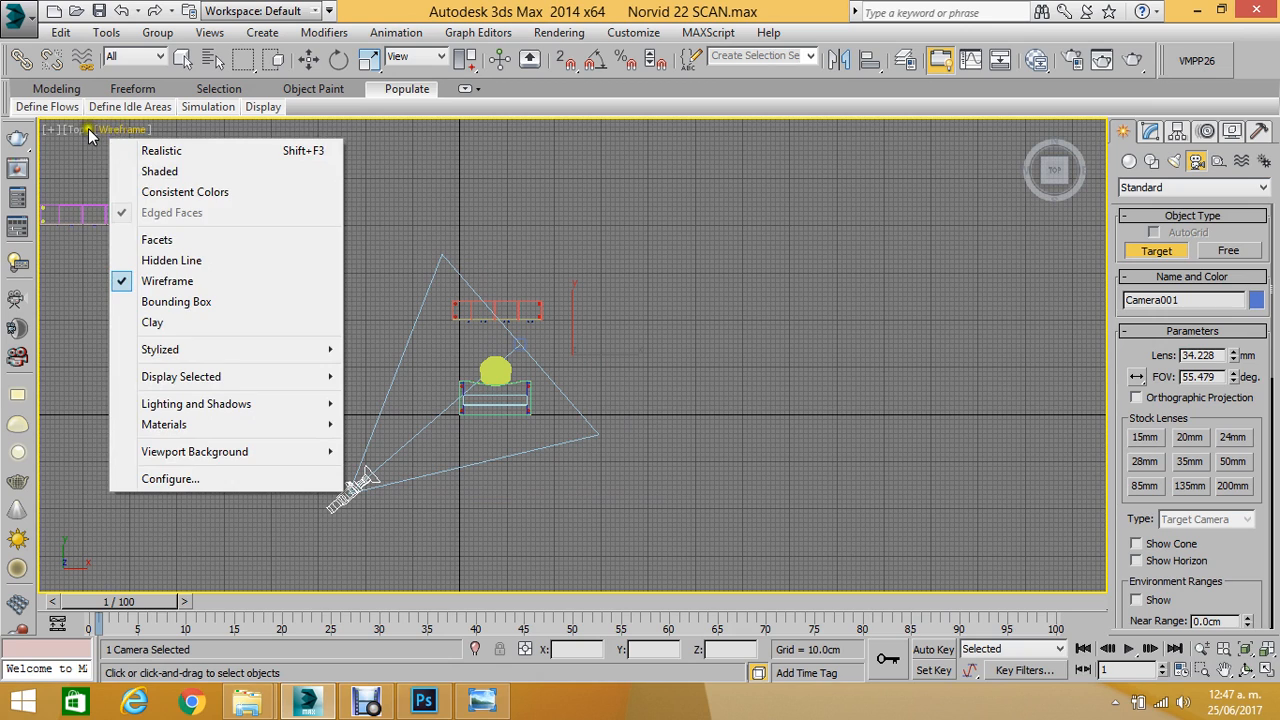
click(88, 133)
mouse_move(143, 155)
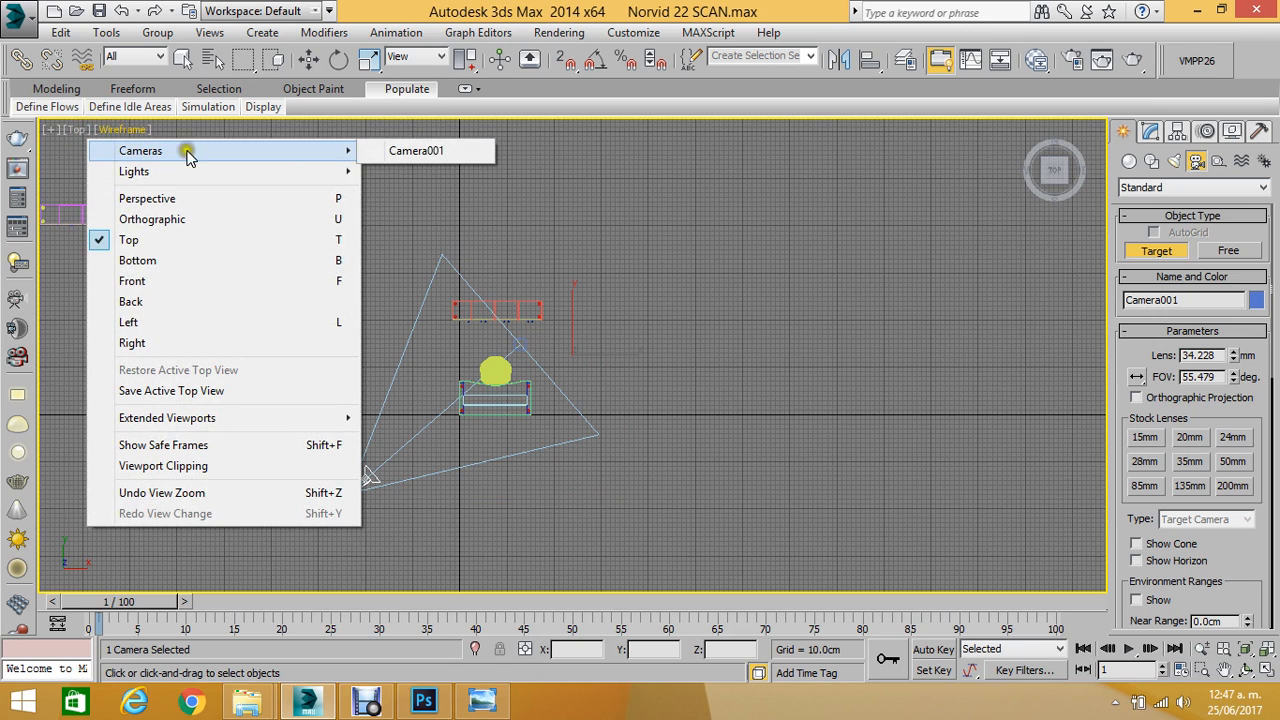
click(400, 155)
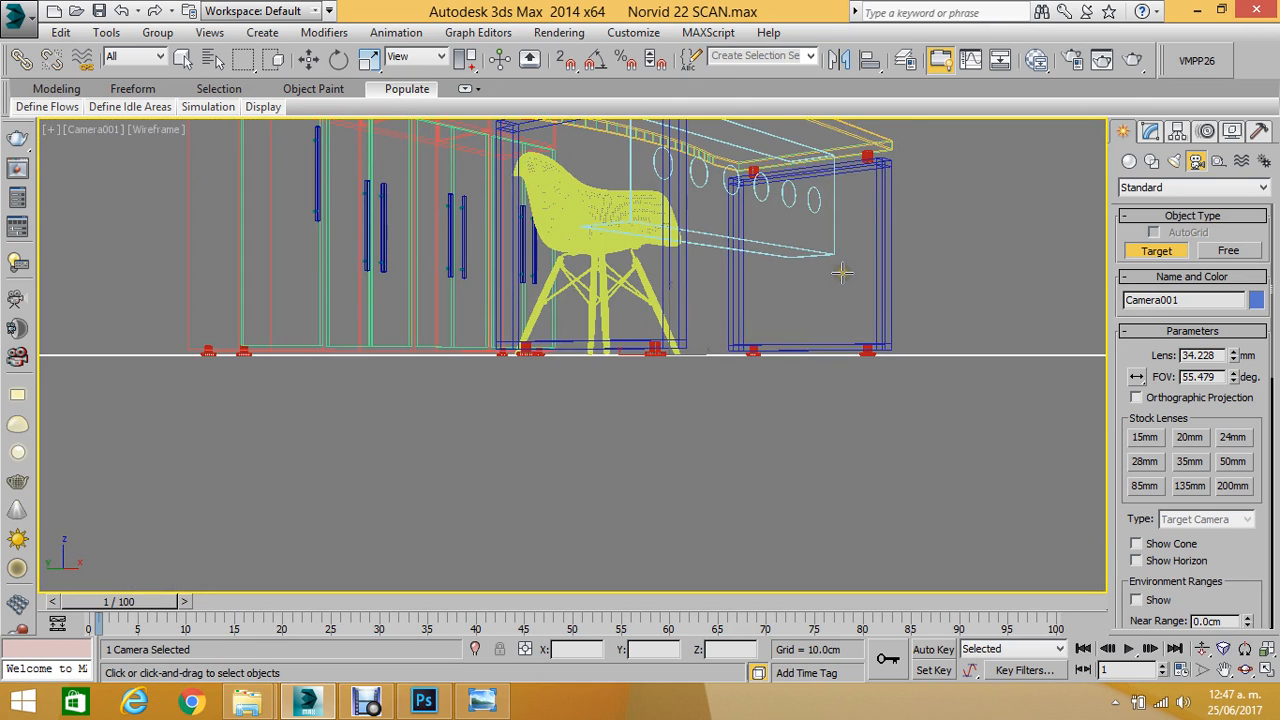
click(1226, 670)
drag(700, 254, 717, 328)
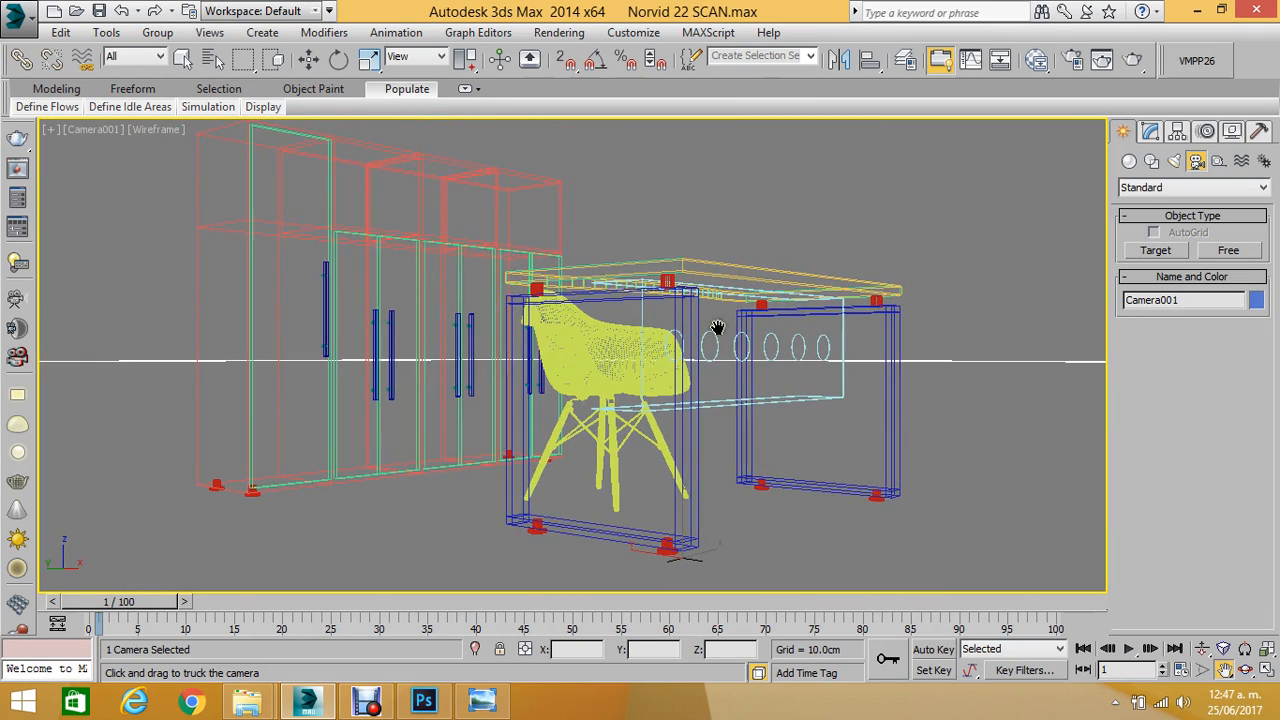
Orbit the camera to a higher viewpoint looking down on the furniture and widen its field of view.
click(1246, 672)
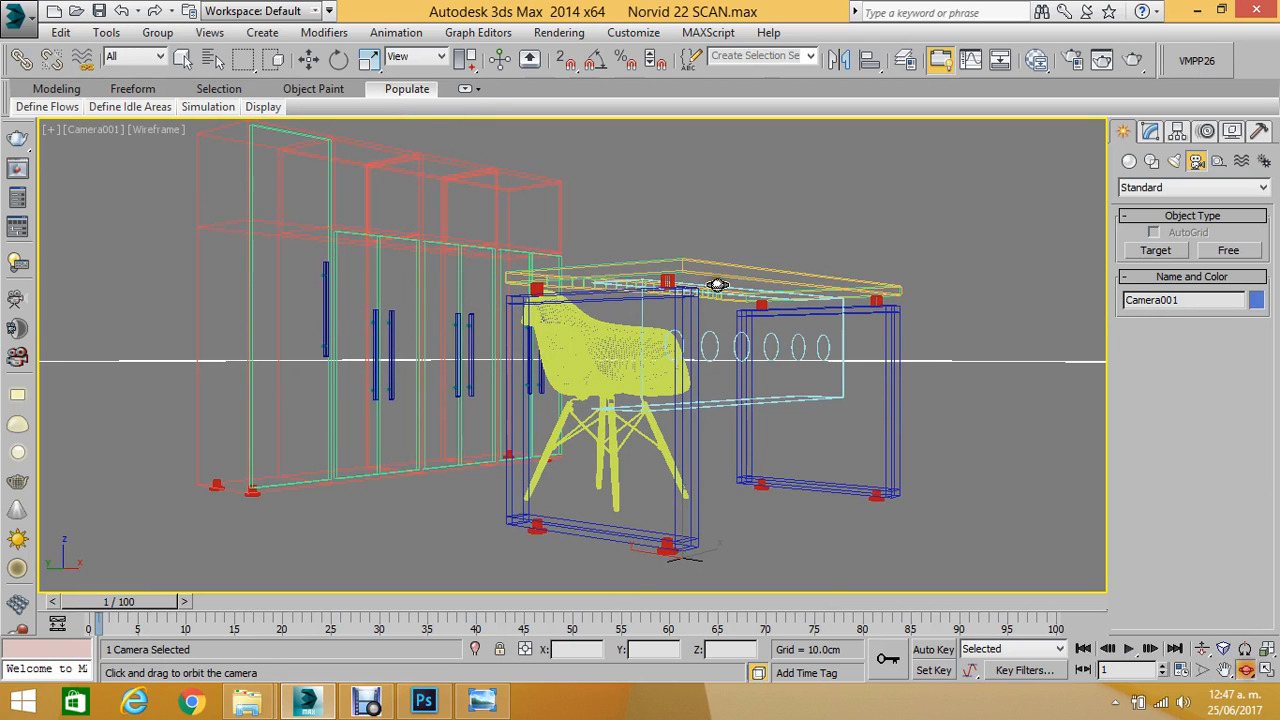
drag(717, 283, 858, 421)
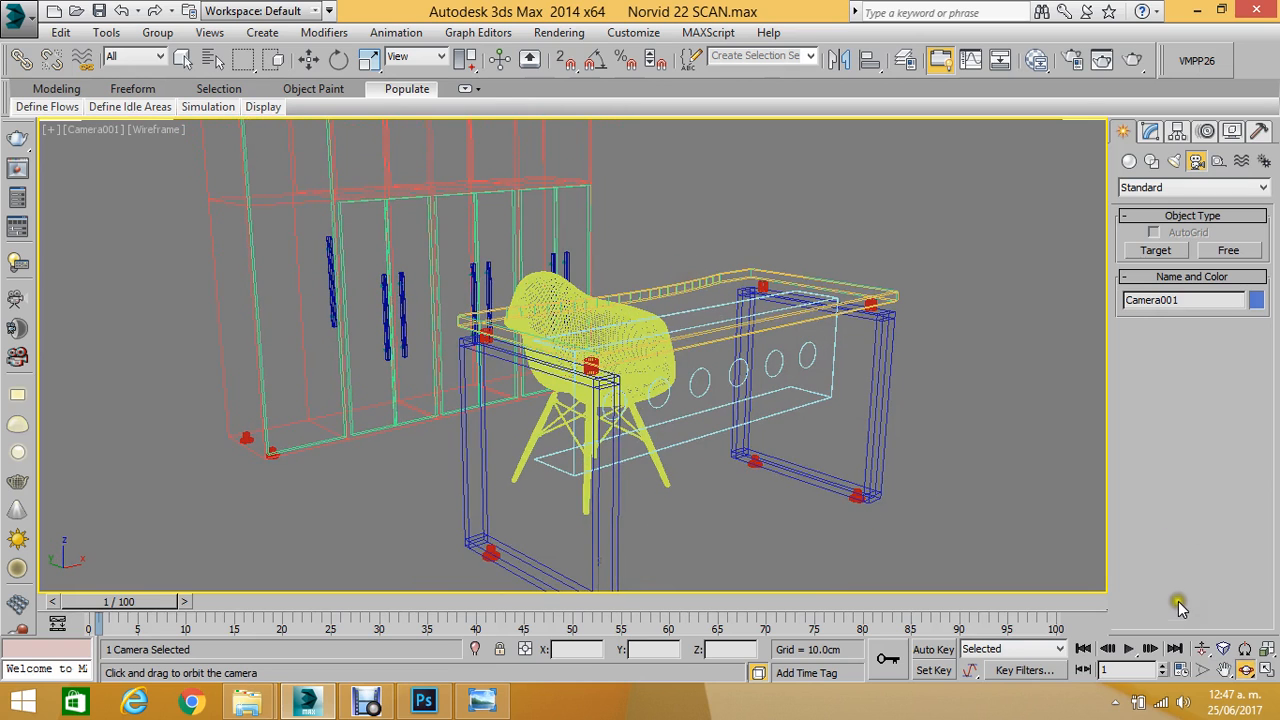
click(1203, 677)
drag(700, 332, 658, 300)
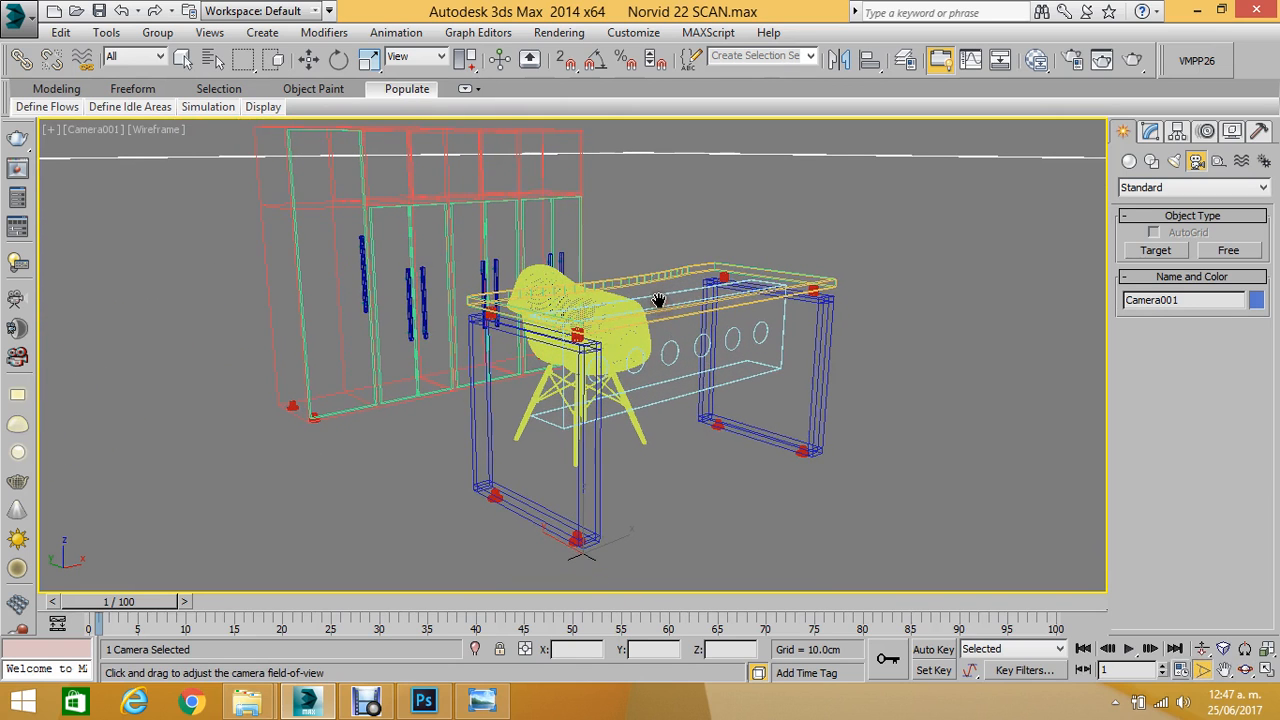
Show the safe frames and fit the furniture inside them by widening the field of view and dollying the camera slightly closer.
click(160, 130)
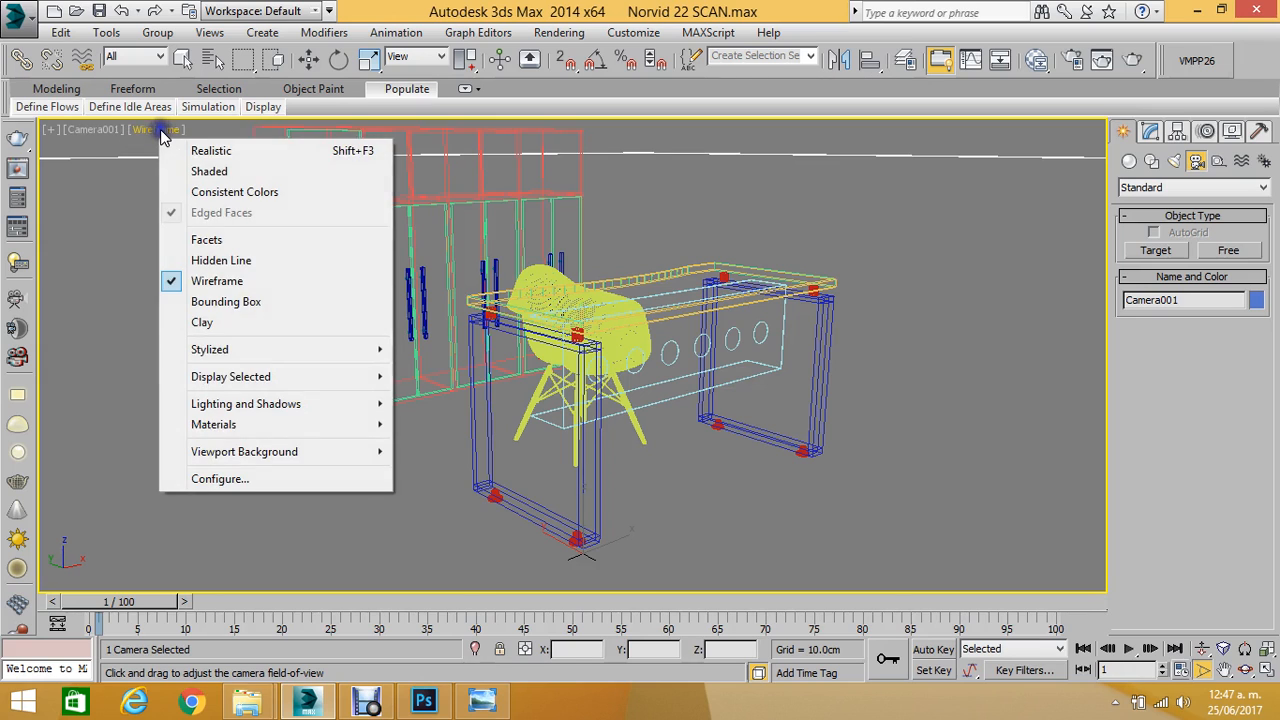
click(106, 129)
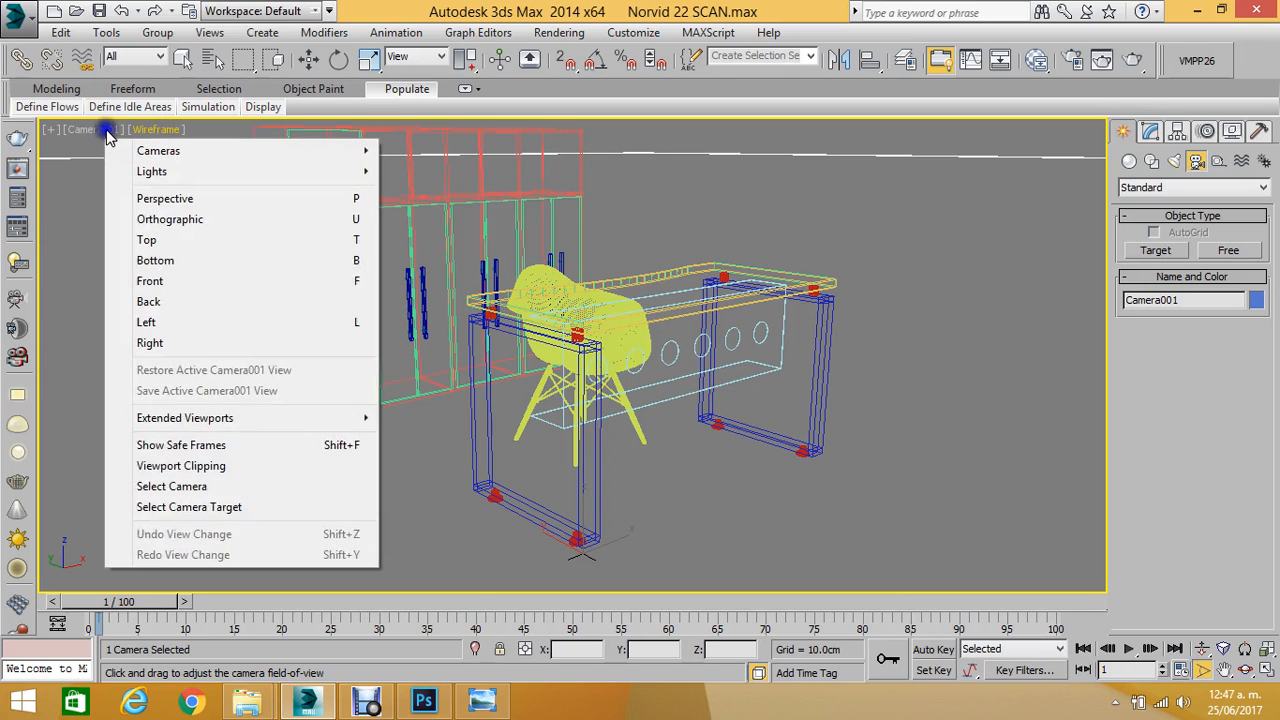
click(191, 447)
mouse_move(563, 320)
mouse_down()
mouse_move(575, 325)
mouse_move(581, 303)
mouse_up()
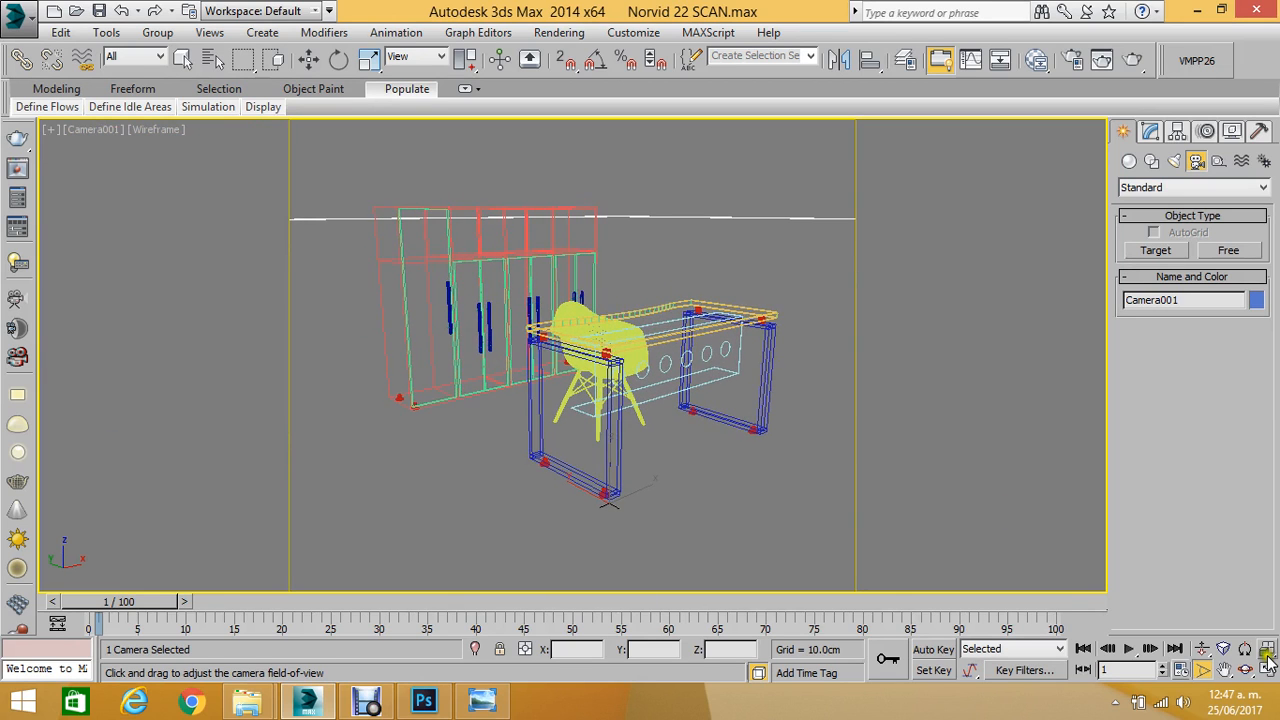
click(1202, 649)
drag(806, 372, 737, 150)
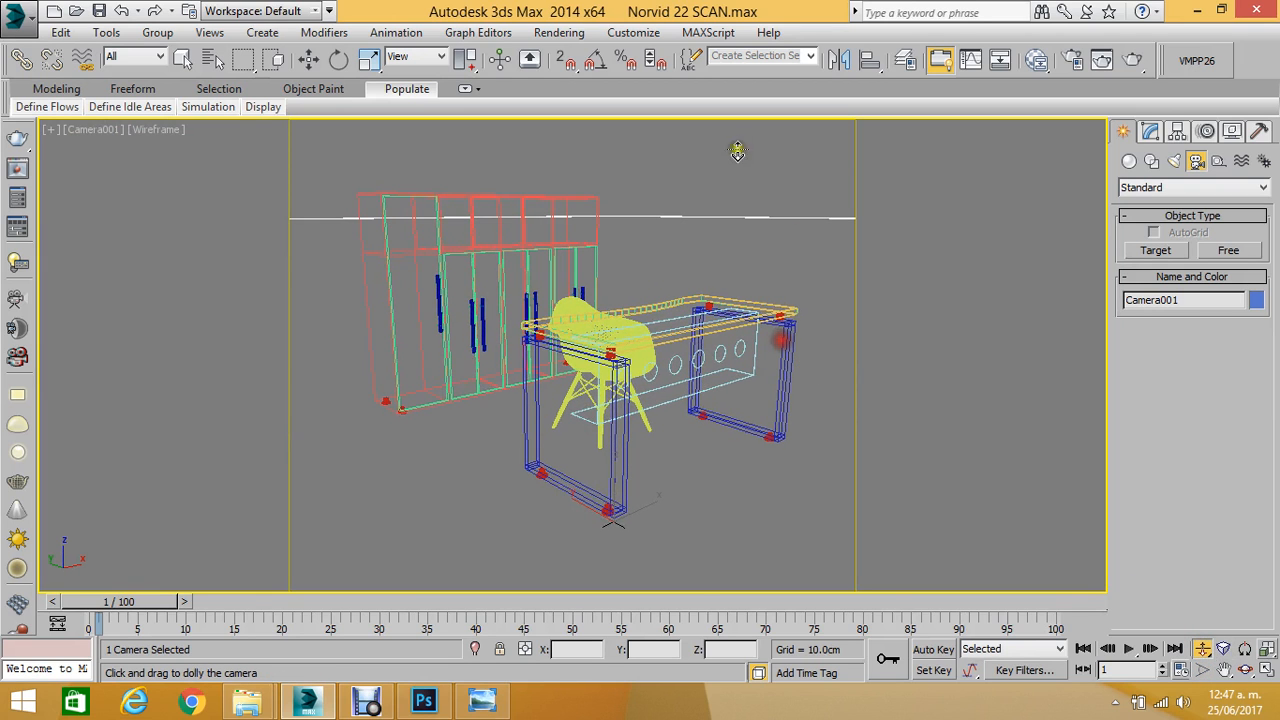
Dolly the camera slightly closer to the furniture and test-render the camera view.
drag(674, 330, 581, 236)
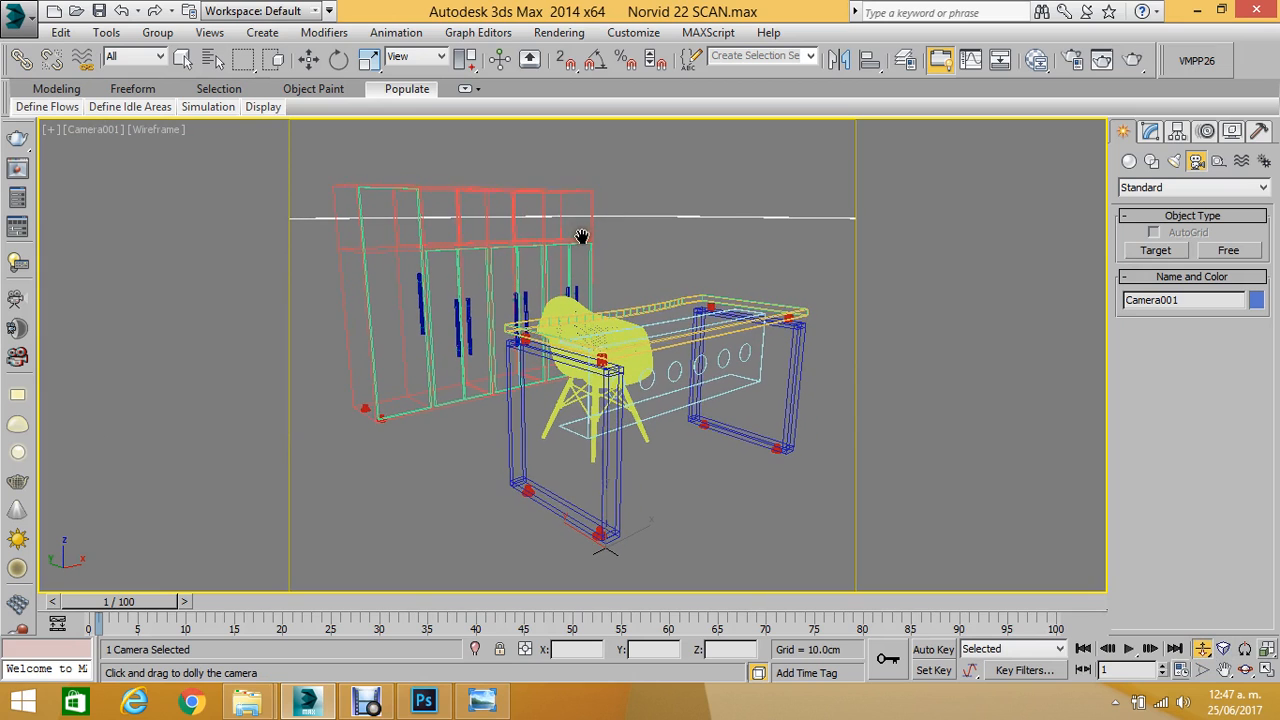
click(1128, 61)
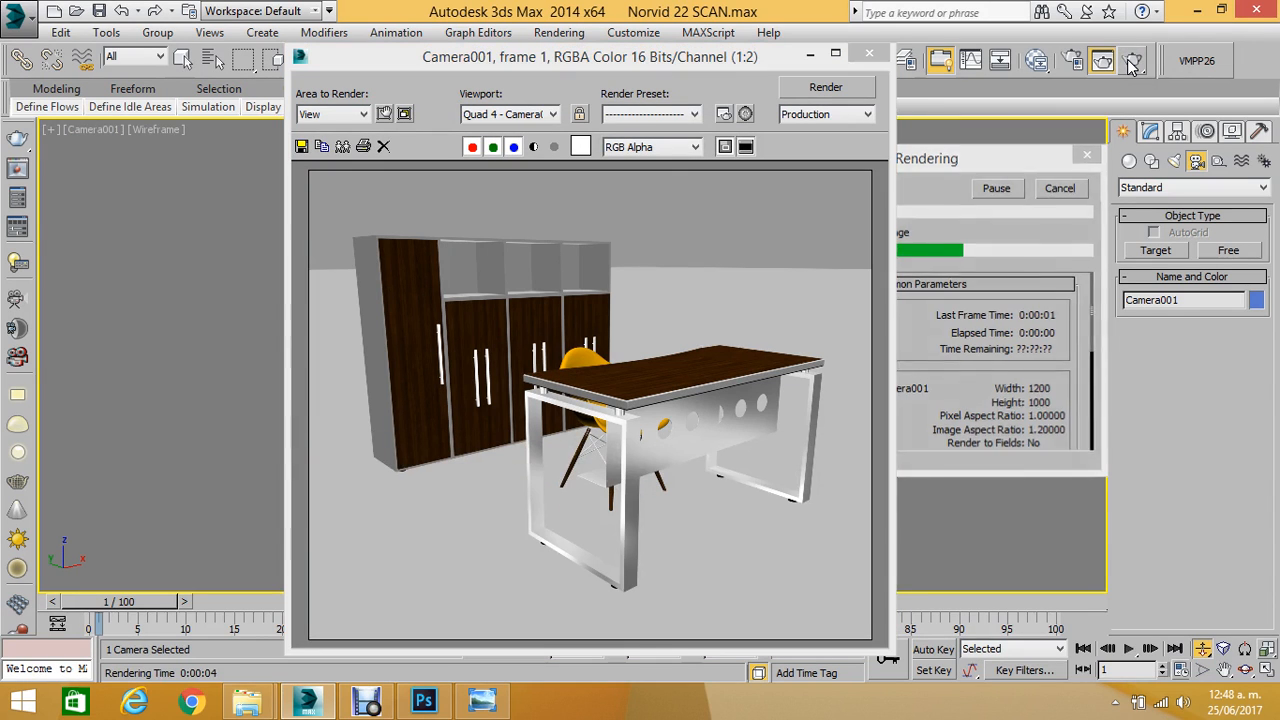
click(869, 53)
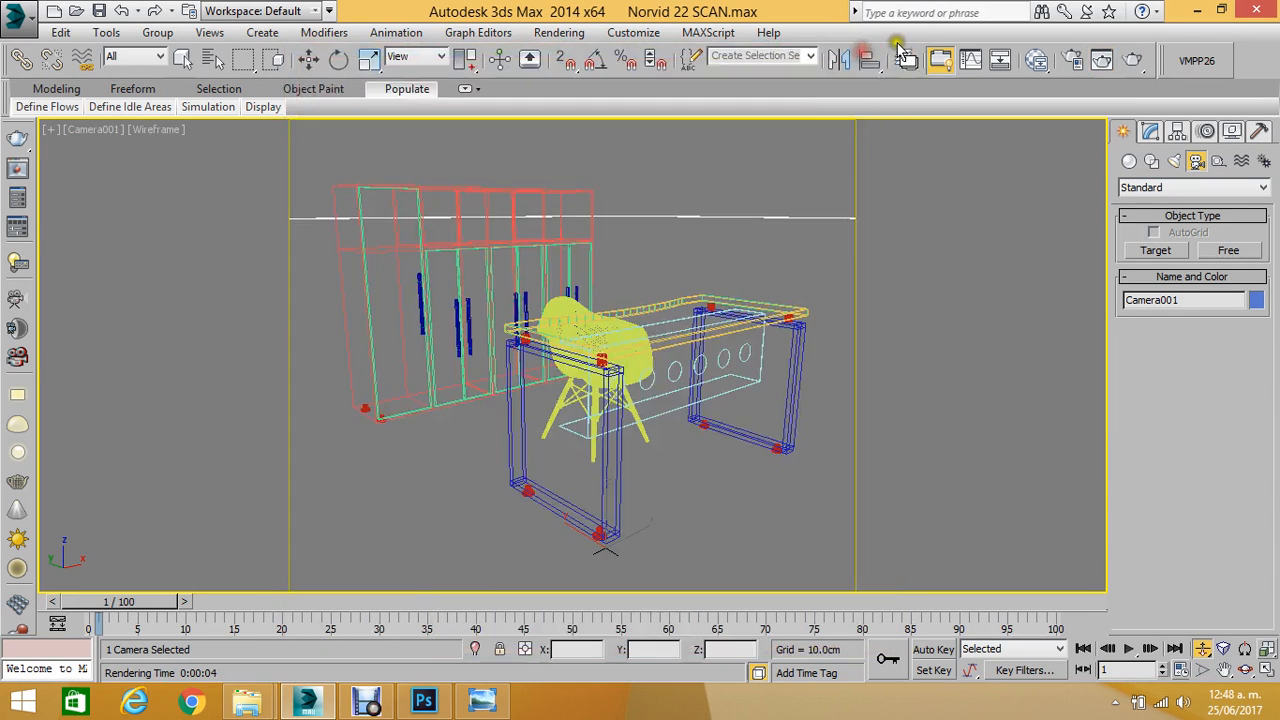
Set the environment background color to black and test-render the camera view.
click(574, 34)
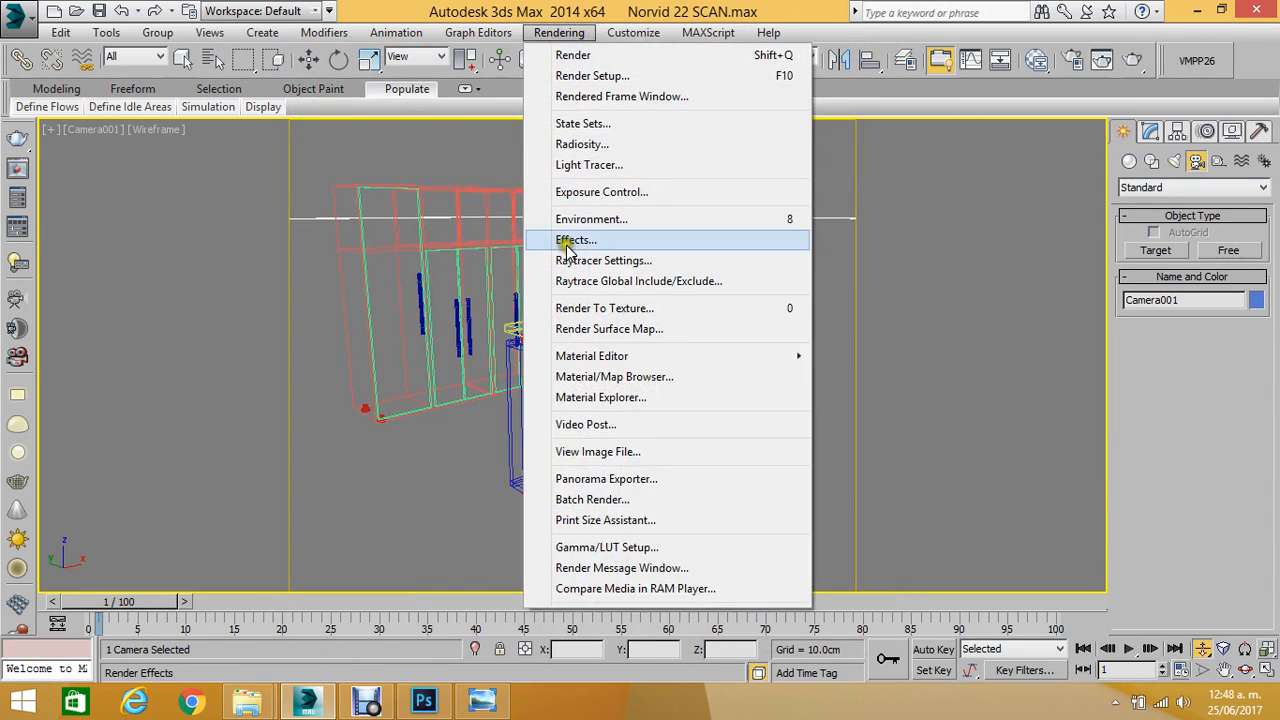
click(588, 218)
click(648, 205)
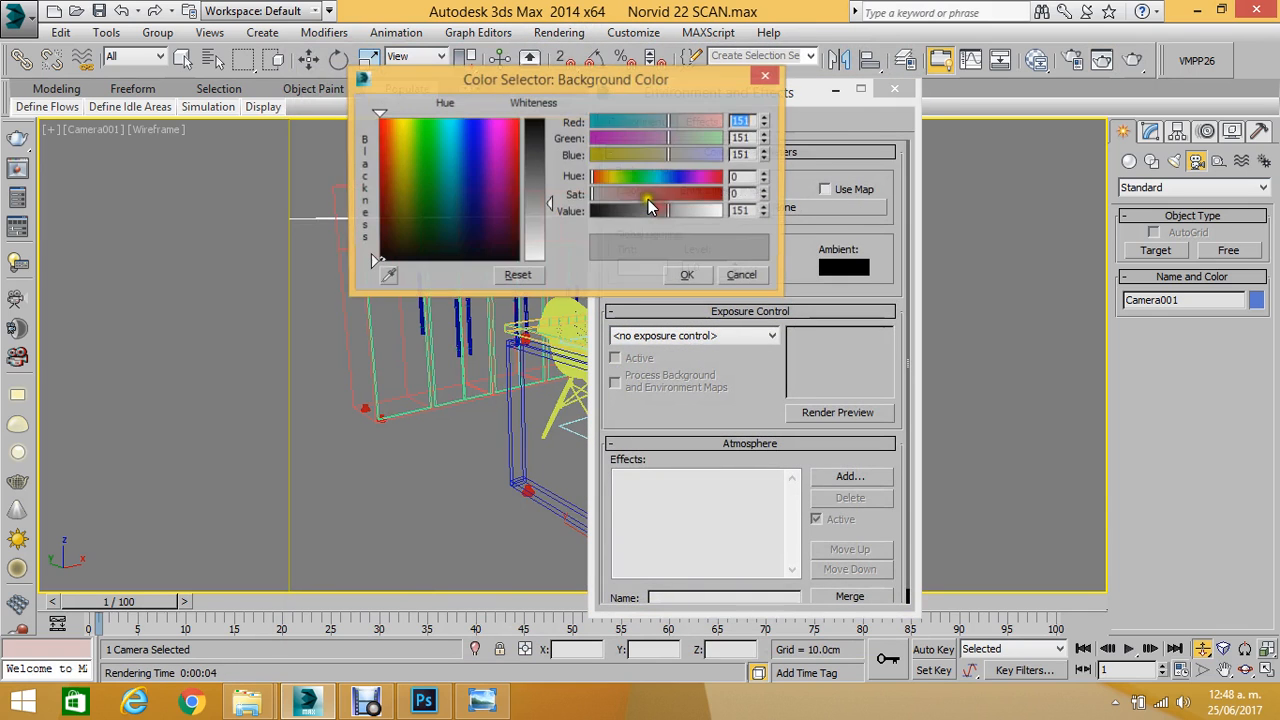
drag(532, 191, 545, 115)
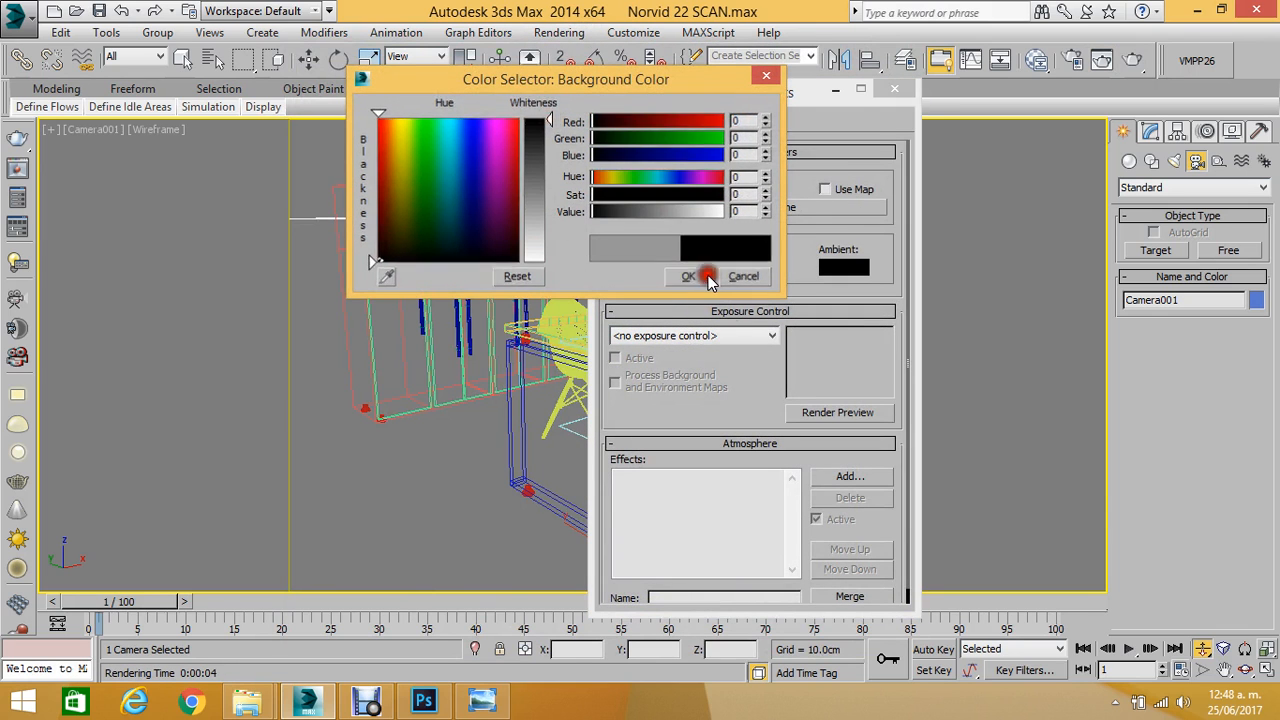
click(700, 277)
click(895, 89)
click(1133, 60)
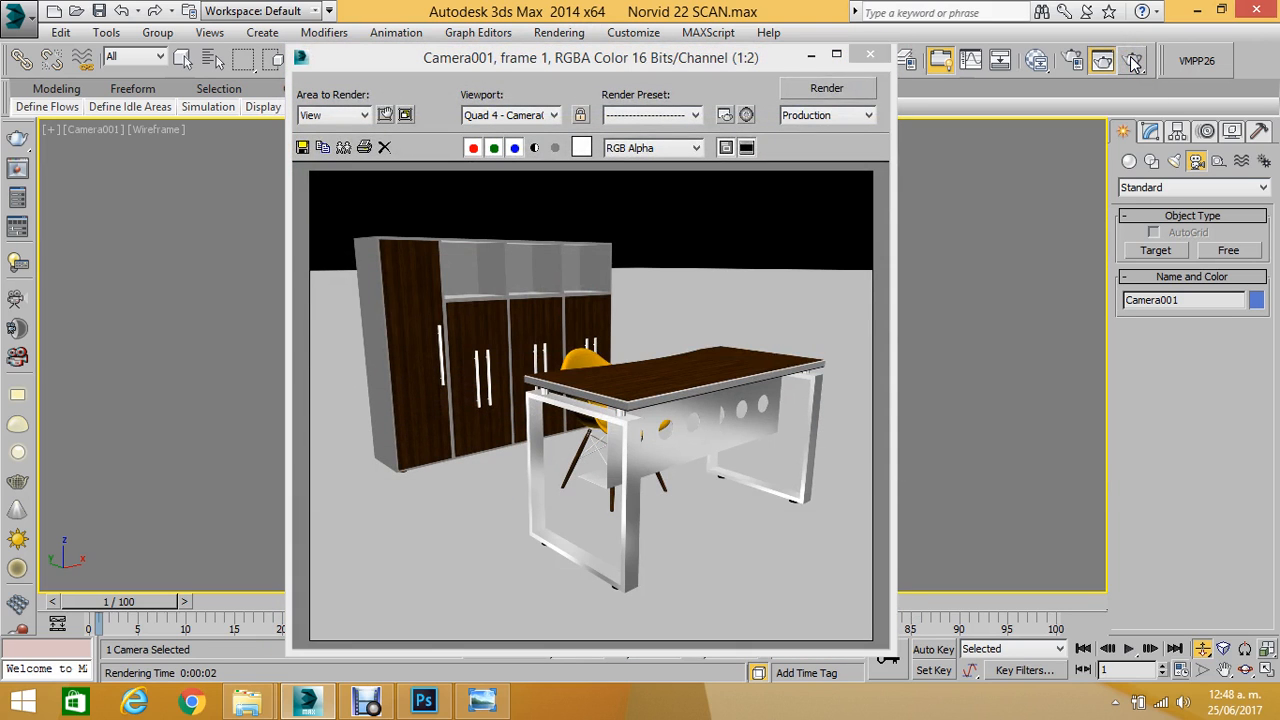
click(860, 62)
Set the environment background color to a neutral gray of value 164 and test-render the camera view again.
click(558, 33)
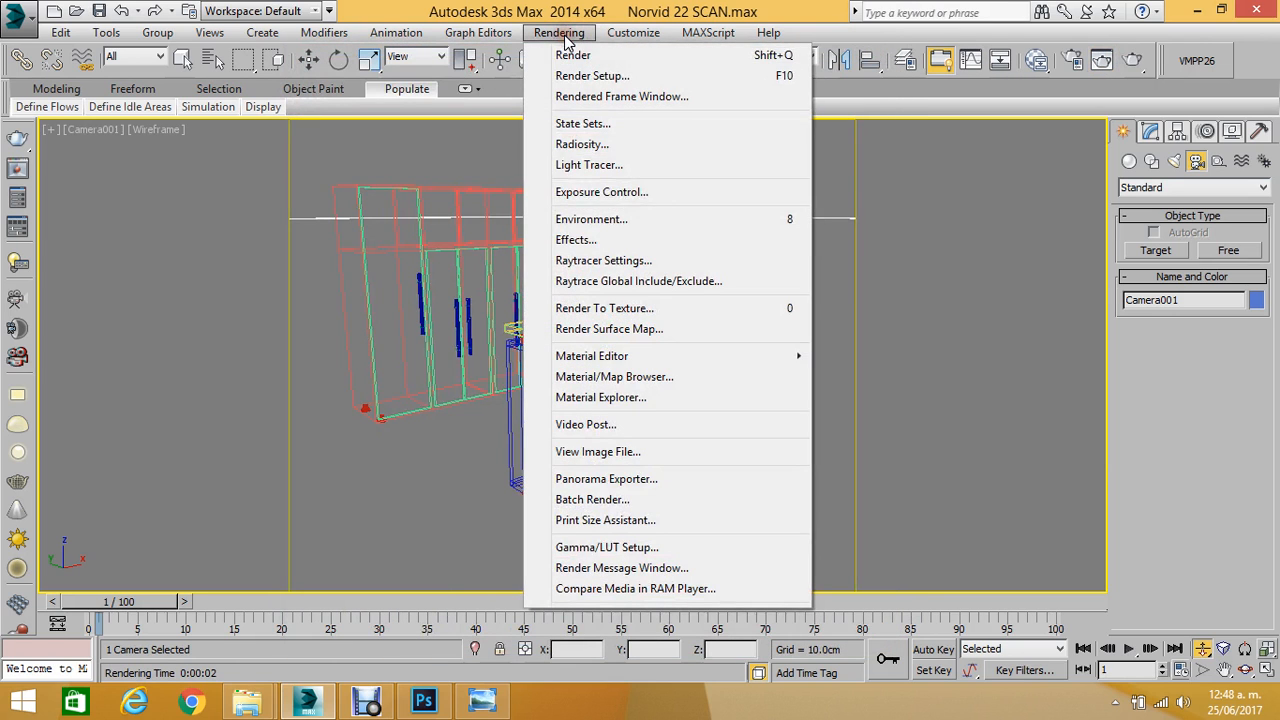
click(597, 218)
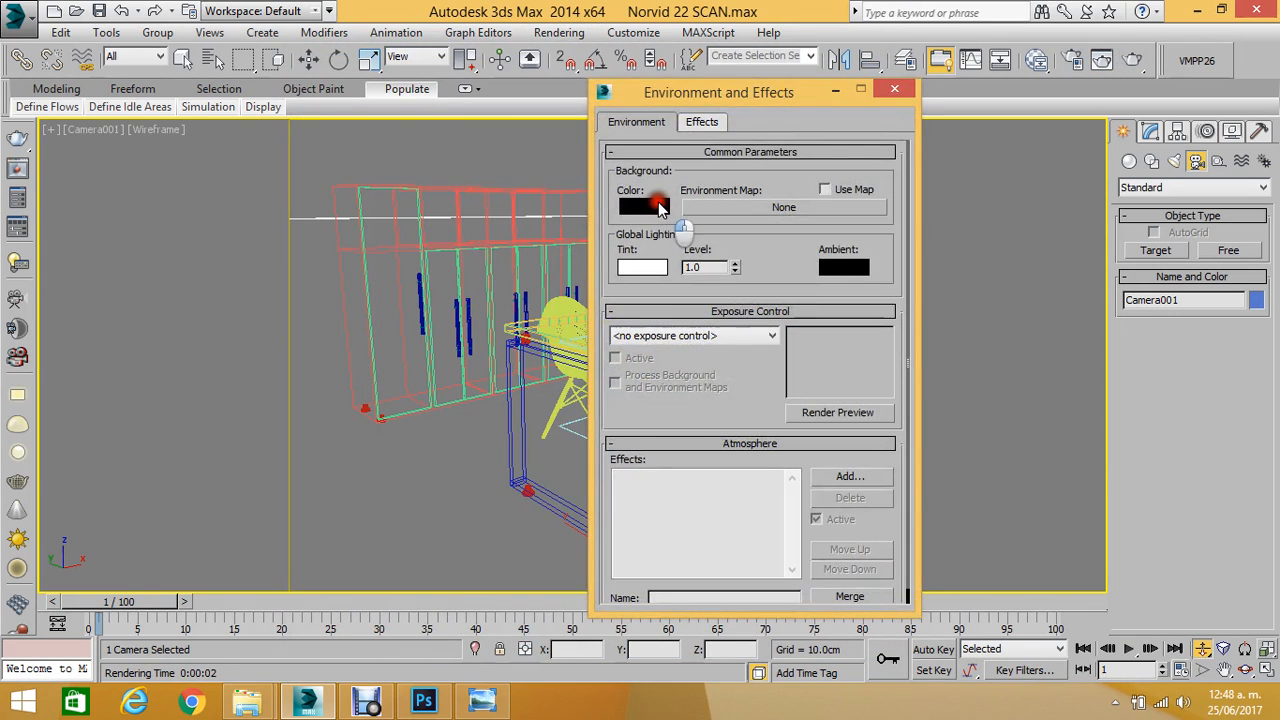
click(658, 202)
drag(588, 80, 1095, 72)
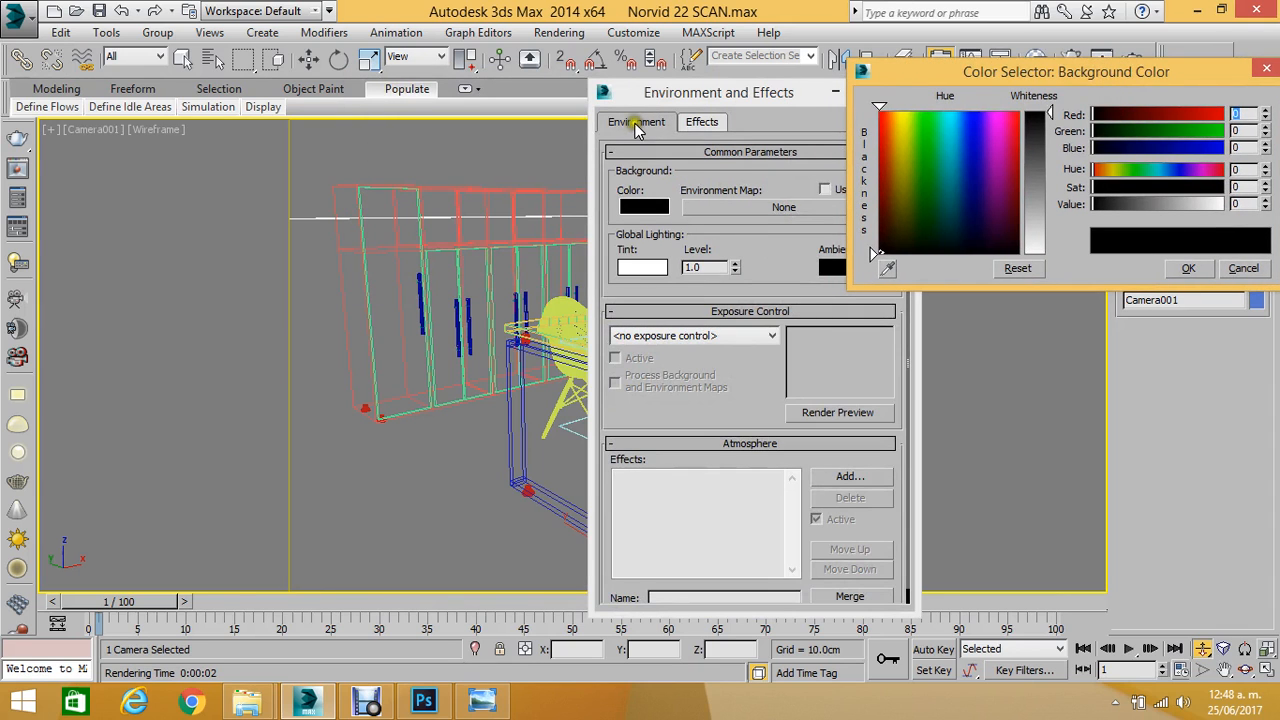
drag(1032, 218, 1040, 203)
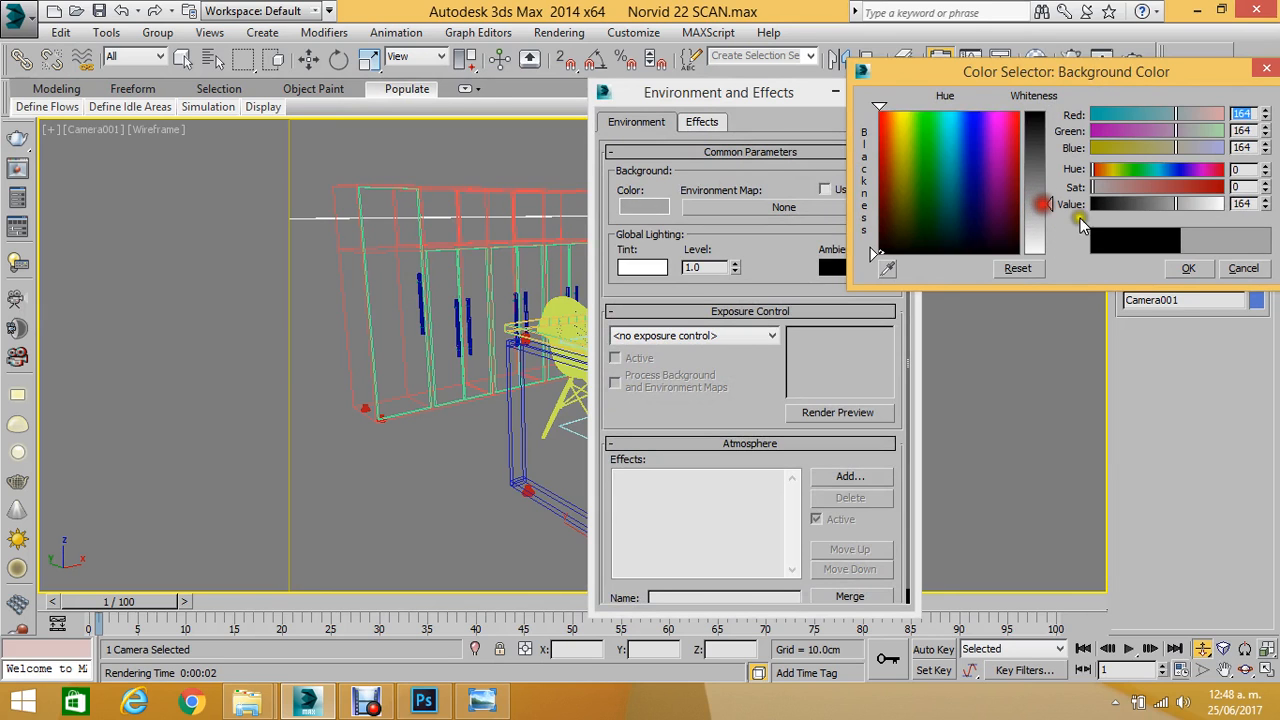
click(1188, 268)
click(895, 90)
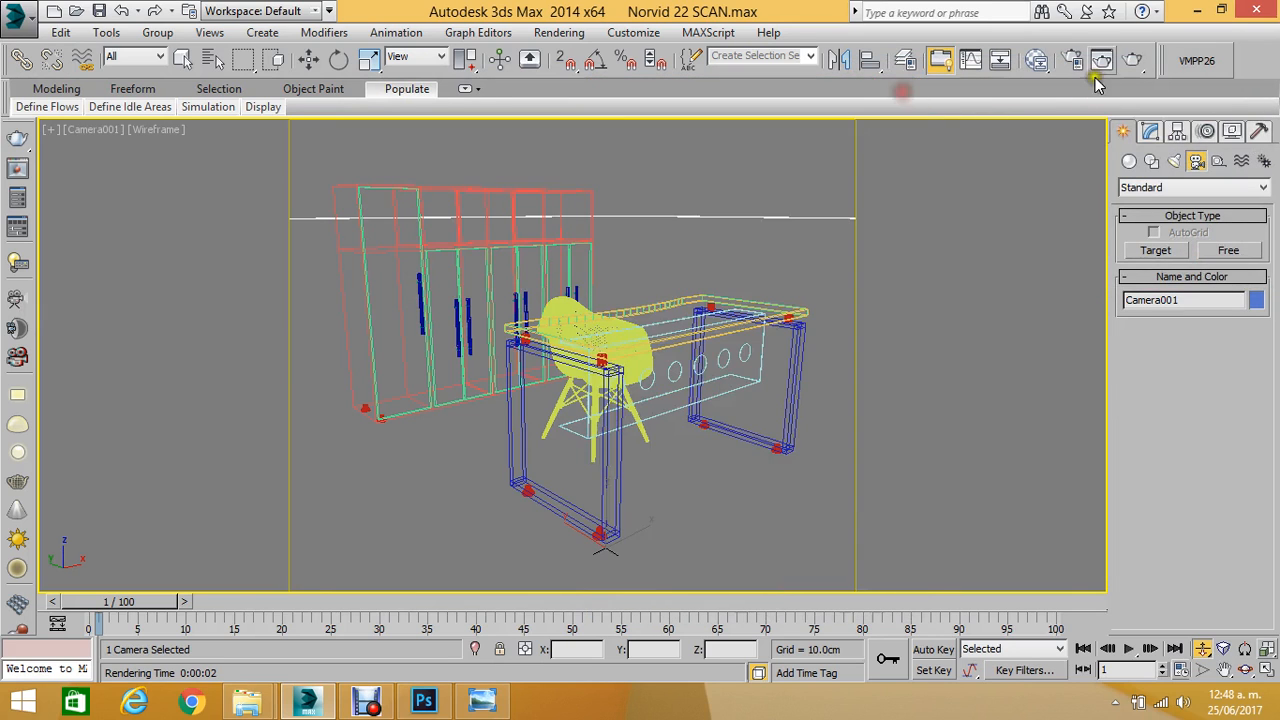
click(1133, 60)
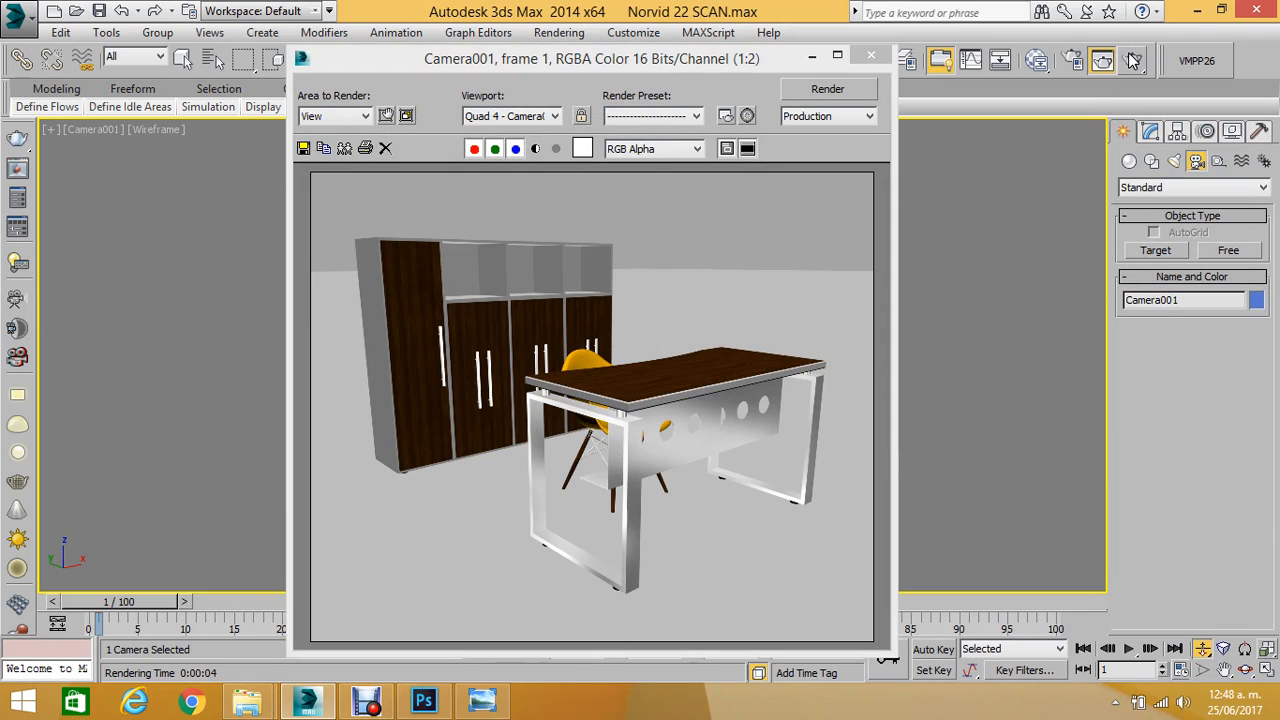
click(872, 57)
Select the cabinet and the desk overlapping it in the Left view, and hide the selected objects.
key(t)
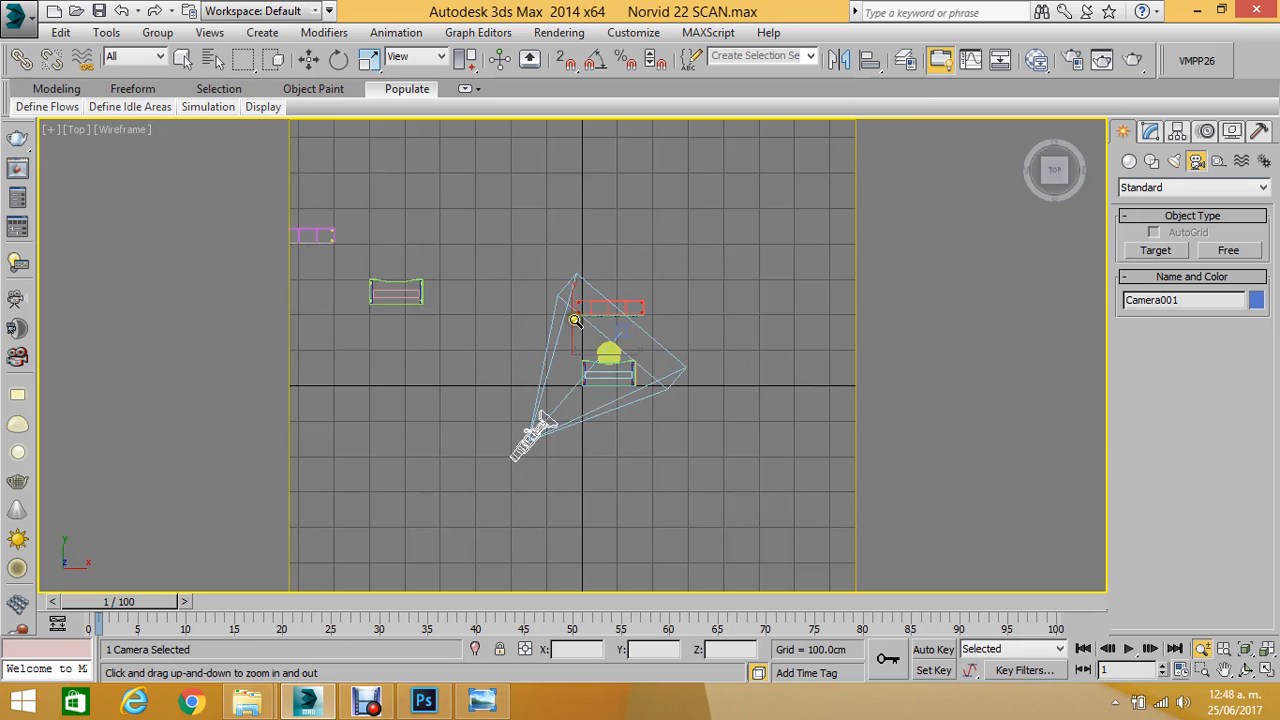
middle_drag(575, 319, 579, 281)
scroll(594, 305, up, 5)
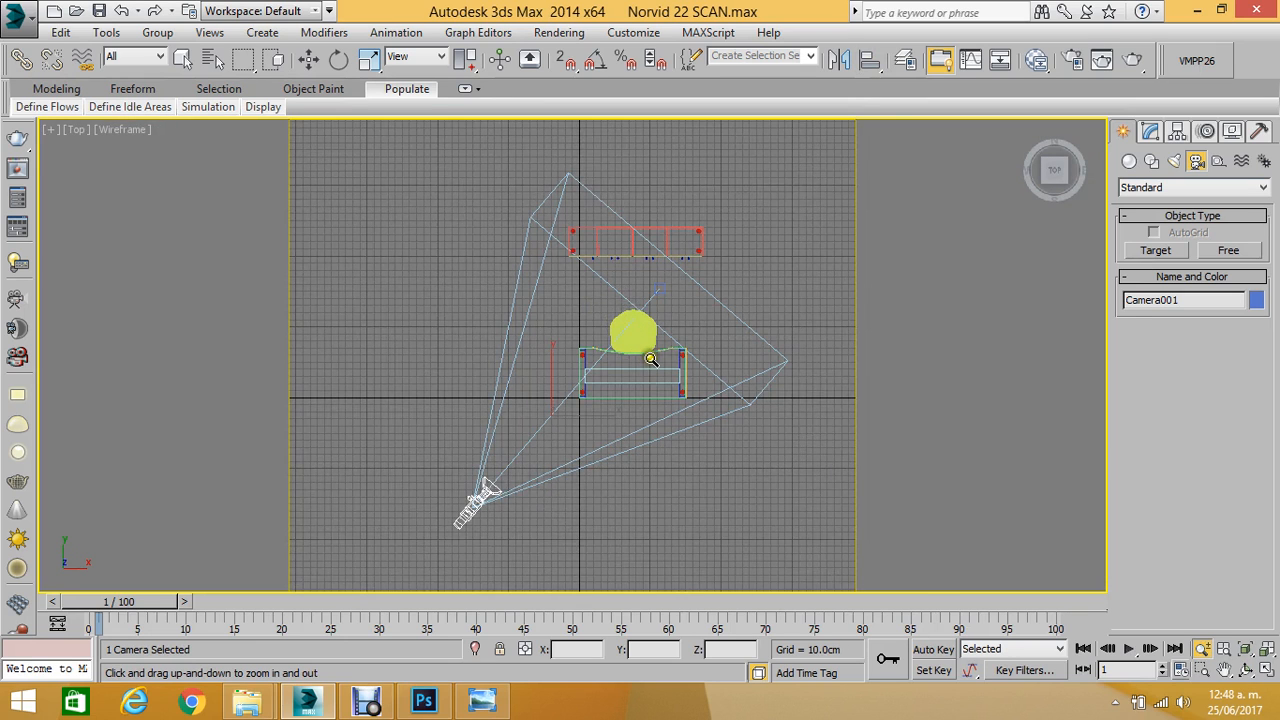
middle_drag(680, 405, 668, 369)
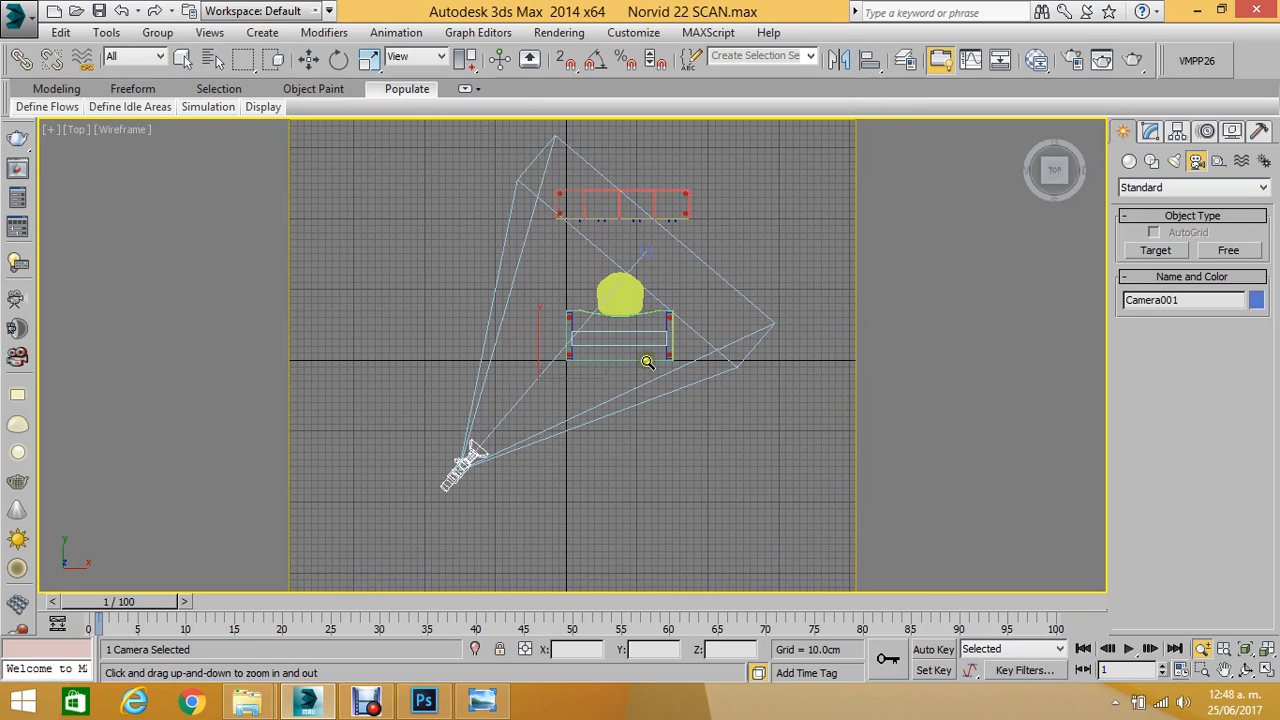
middle_drag(777, 294, 749, 311)
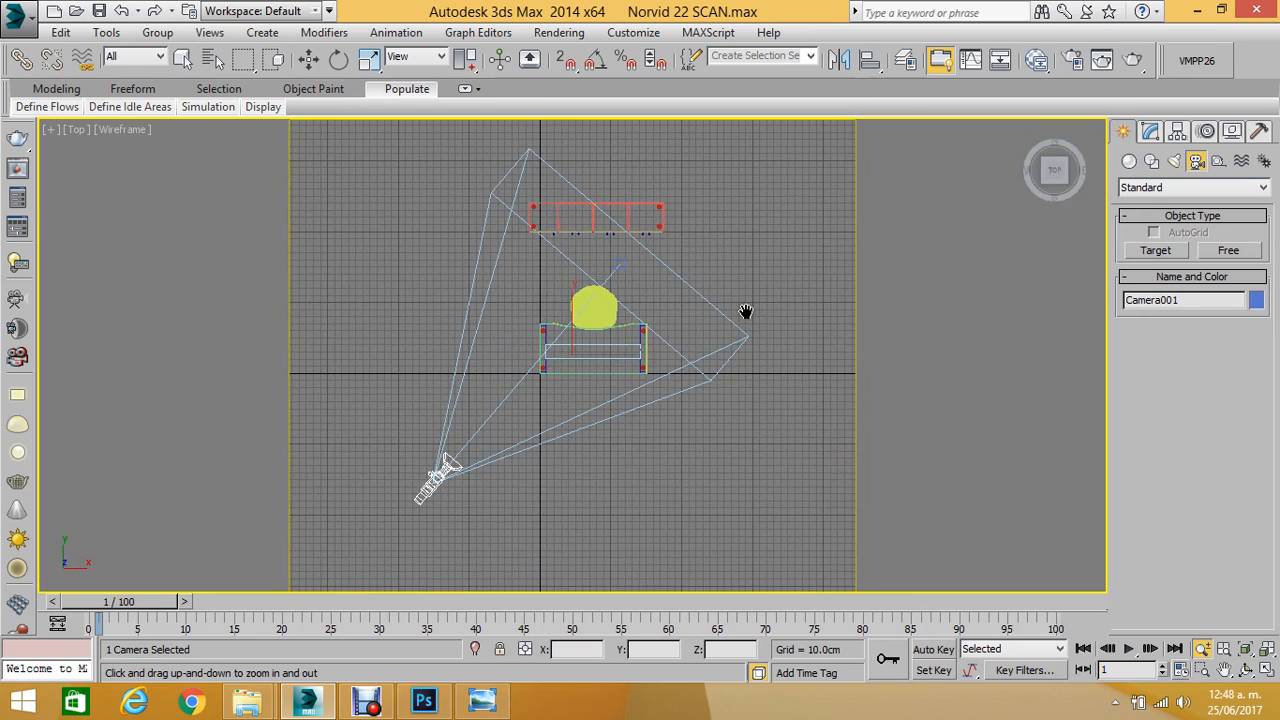
key(l)
scroll(735, 316, down, 5)
scroll(594, 345, up, 4)
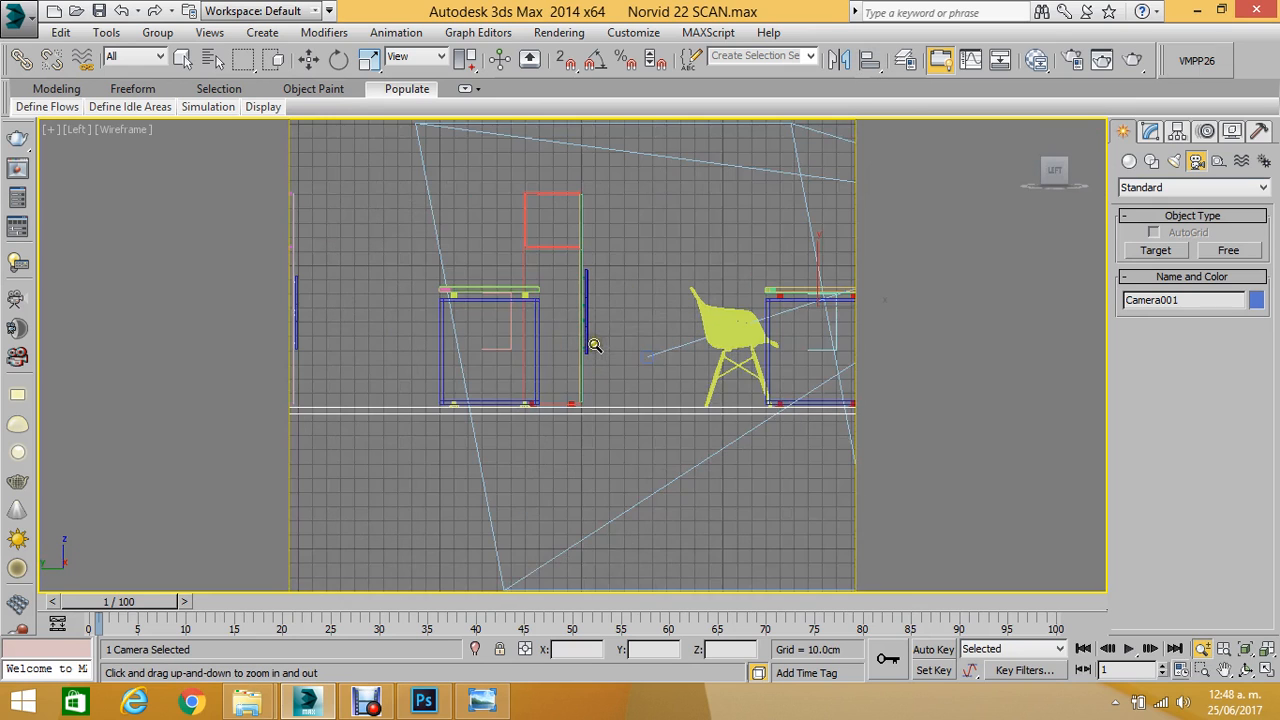
click(308, 59)
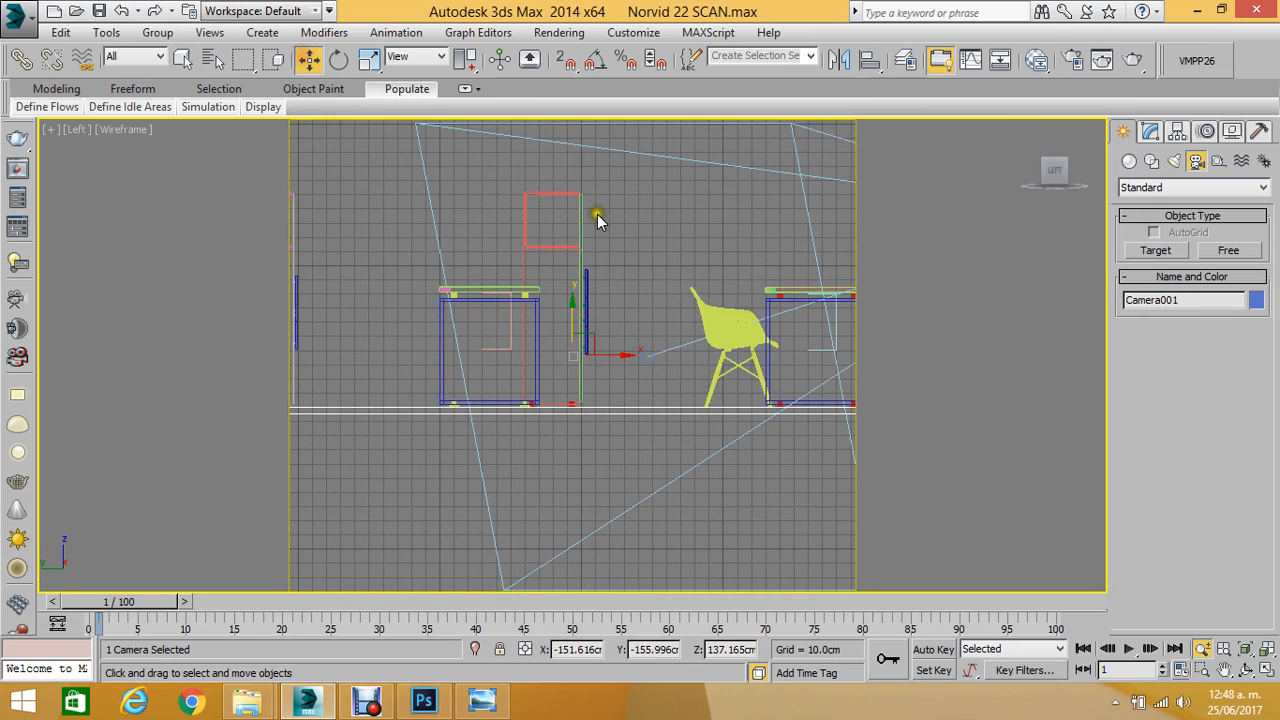
drag(626, 206, 506, 381)
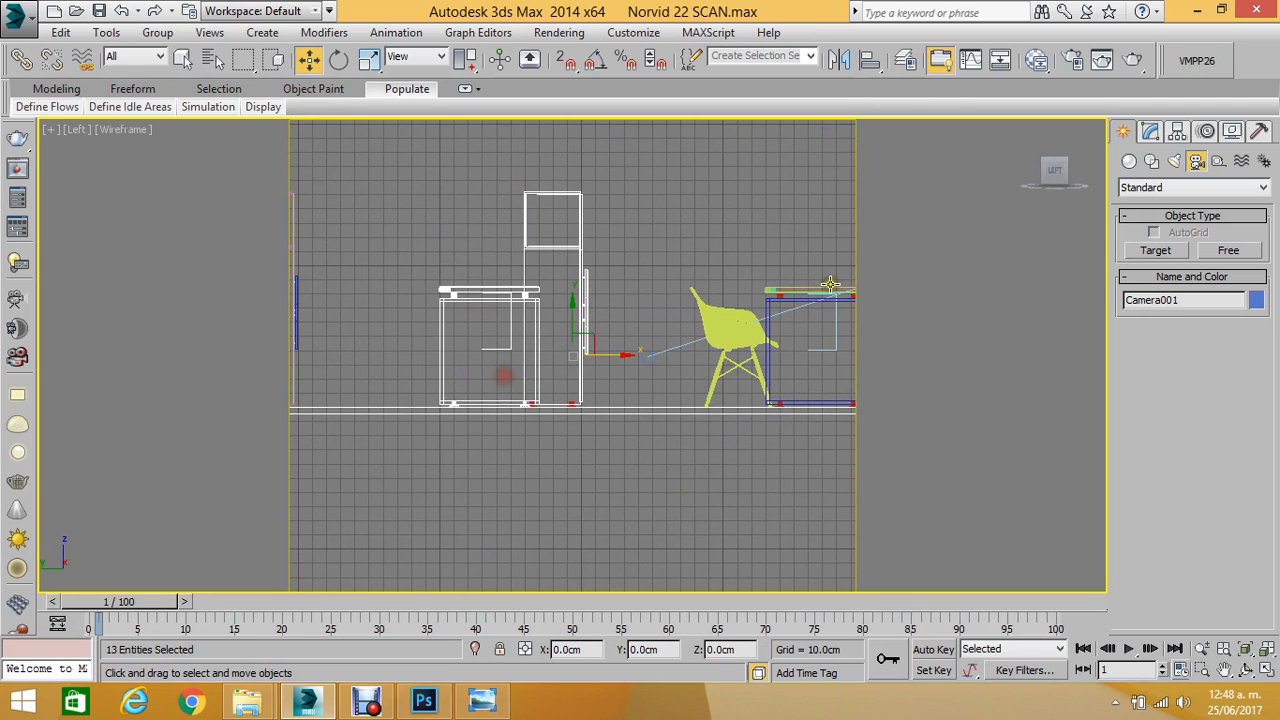
click(1231, 132)
click(1188, 386)
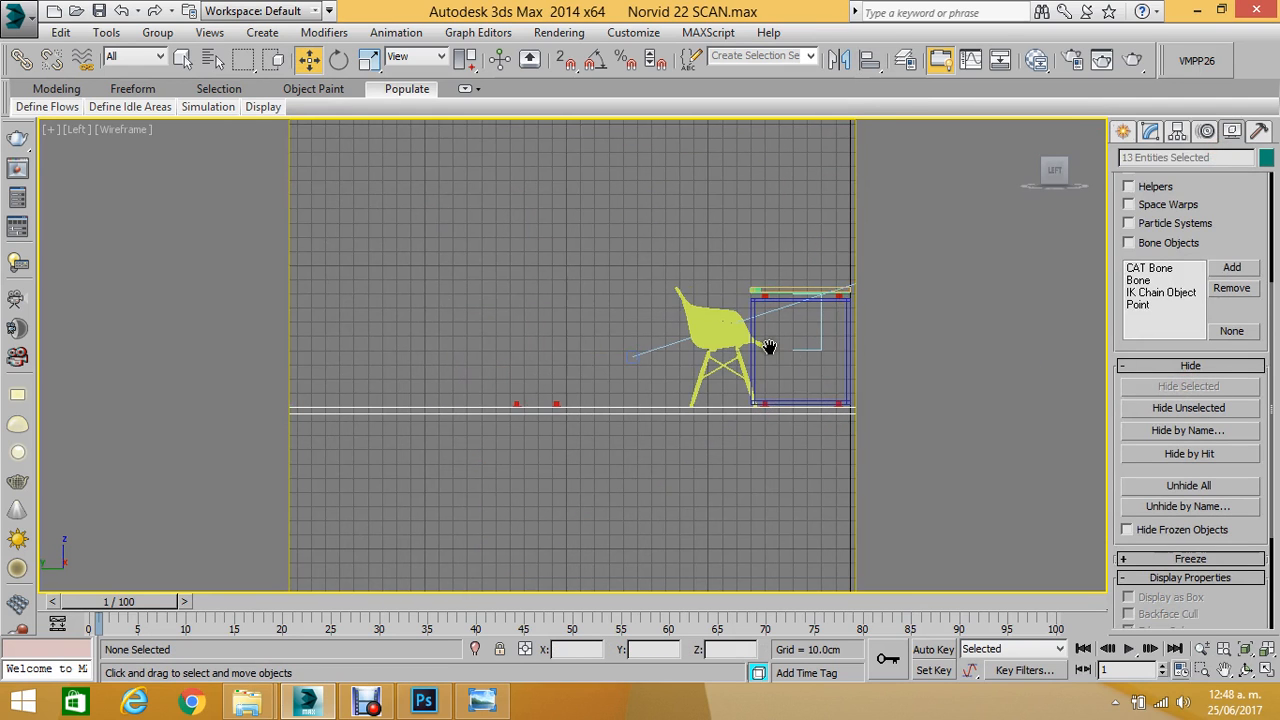
Select the floor box in the Left view, set its length and width to 12000 cm, and deselect it.
middle_drag(768, 346, 615, 318)
scroll(611, 361, up, 3)
scroll(629, 343, down, 6)
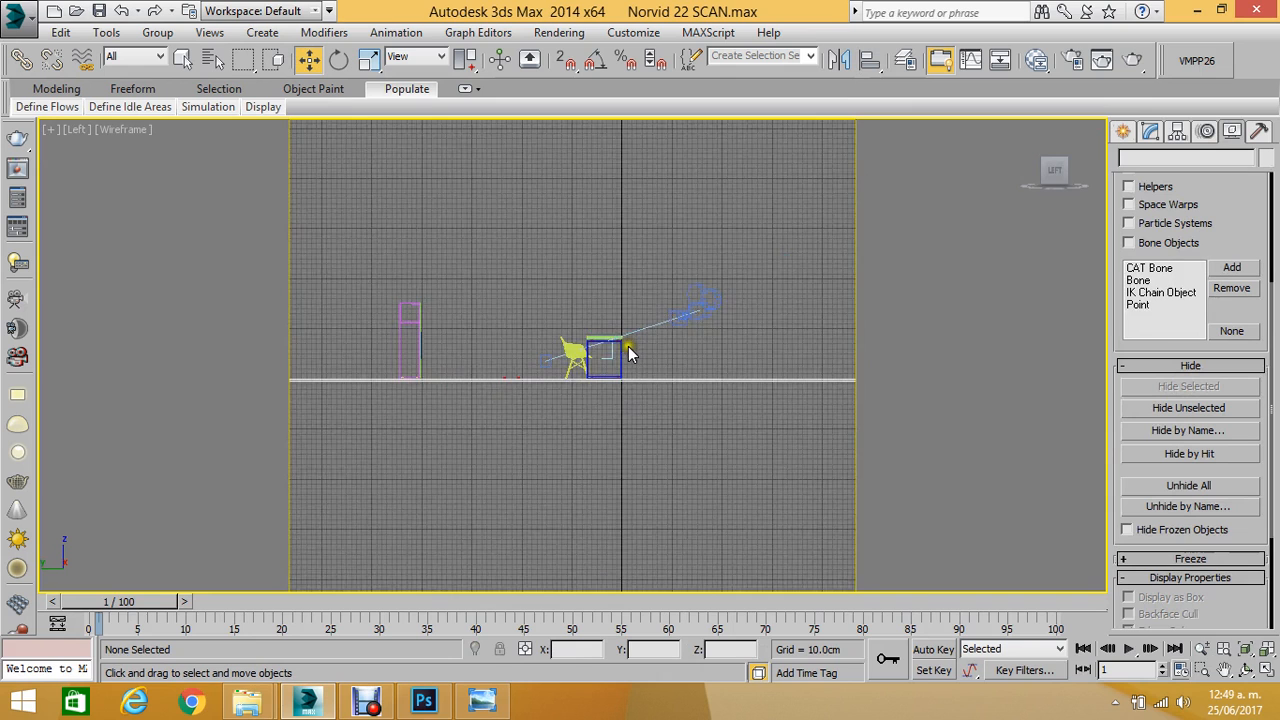
scroll(628, 346, up, 3)
scroll(627, 344, up, 4)
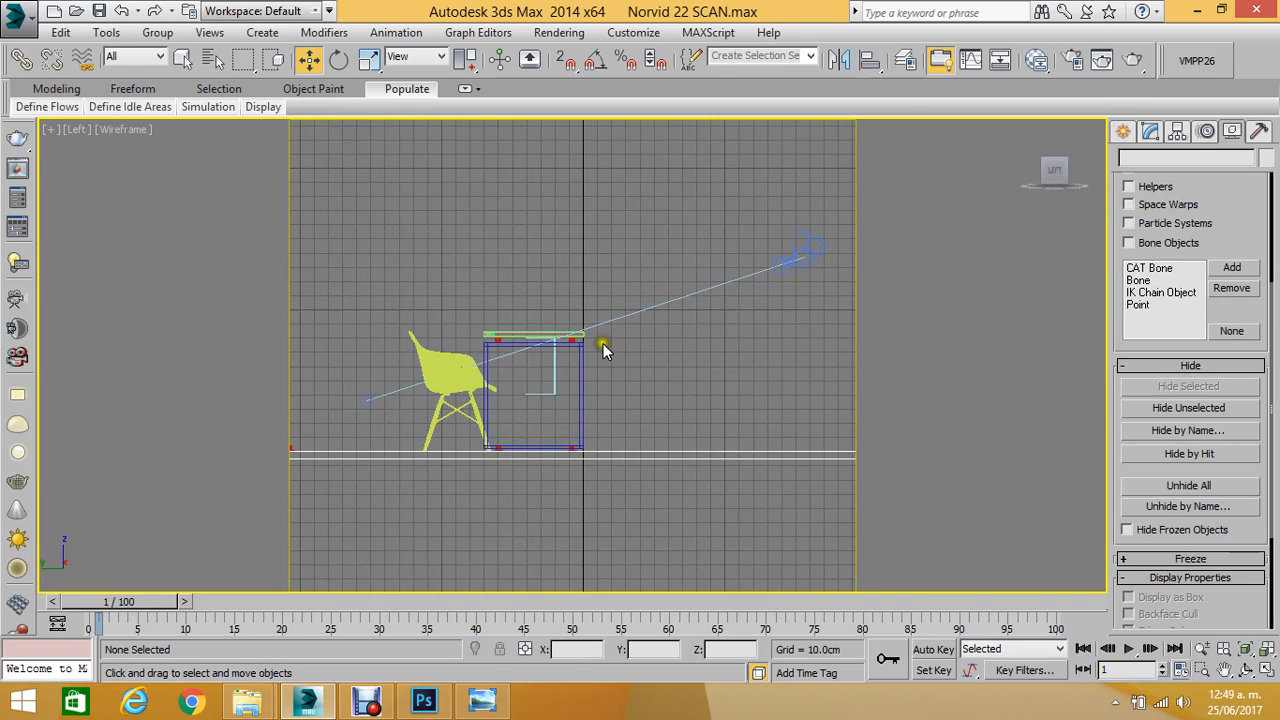
scroll(590, 365, down, 5)
scroll(606, 349, up, 2)
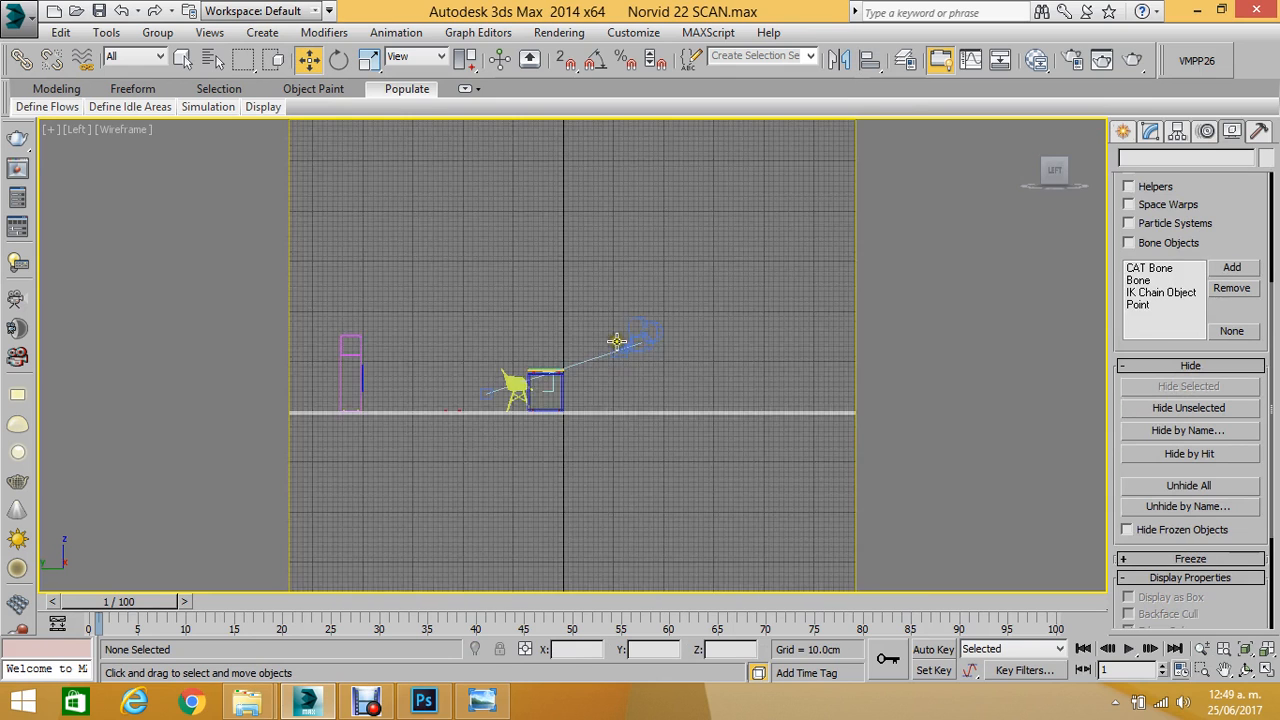
middle_drag(634, 326, 629, 300)
scroll(629, 300, down, 6)
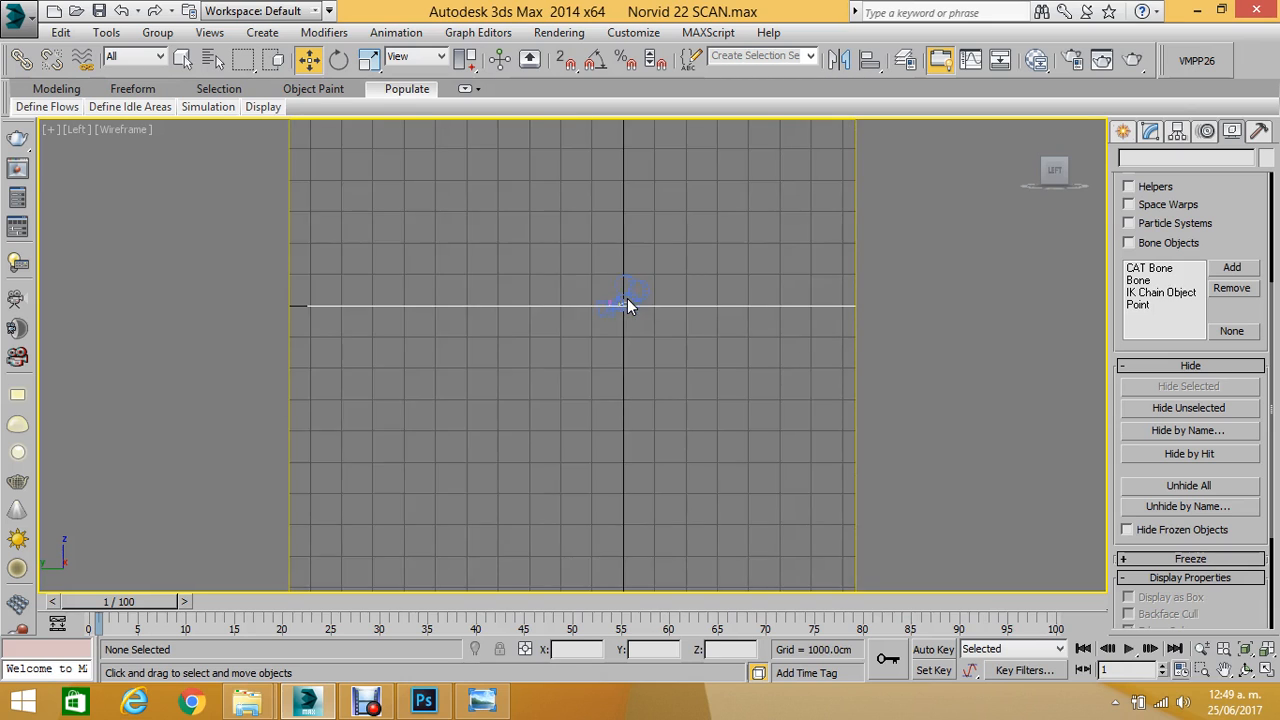
scroll(725, 313, up, 3)
click(723, 308)
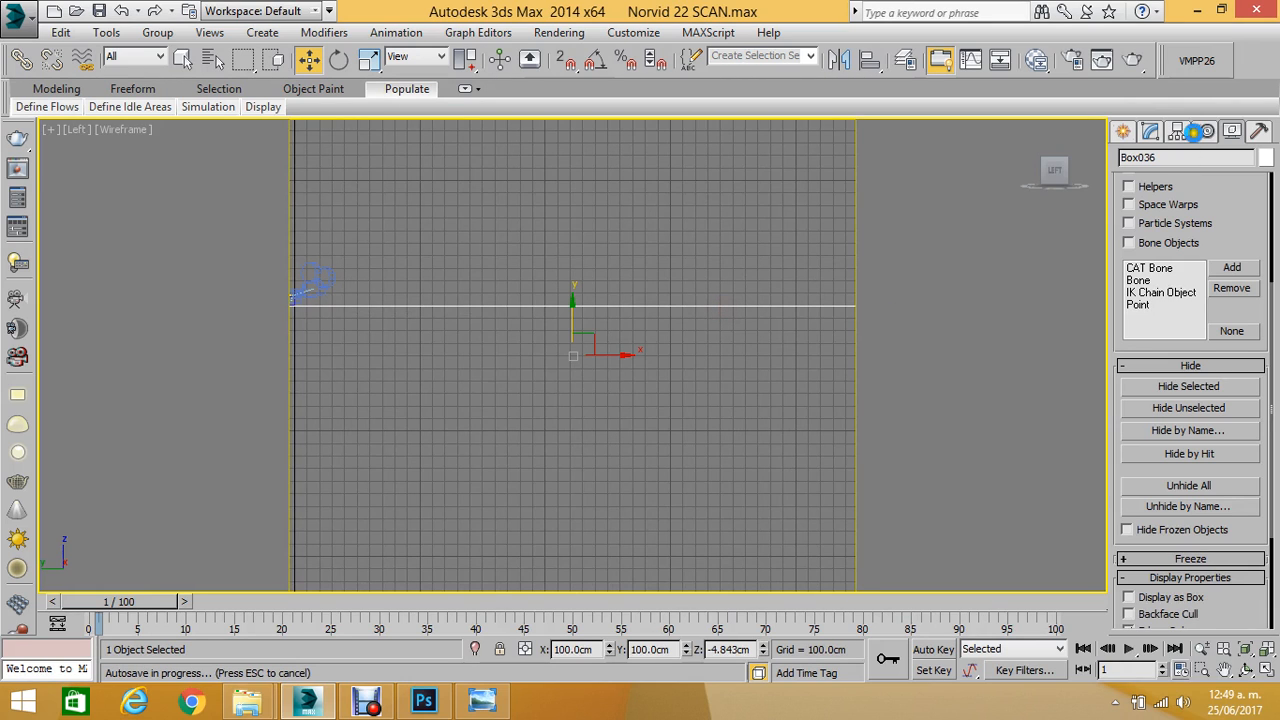
click(1151, 132)
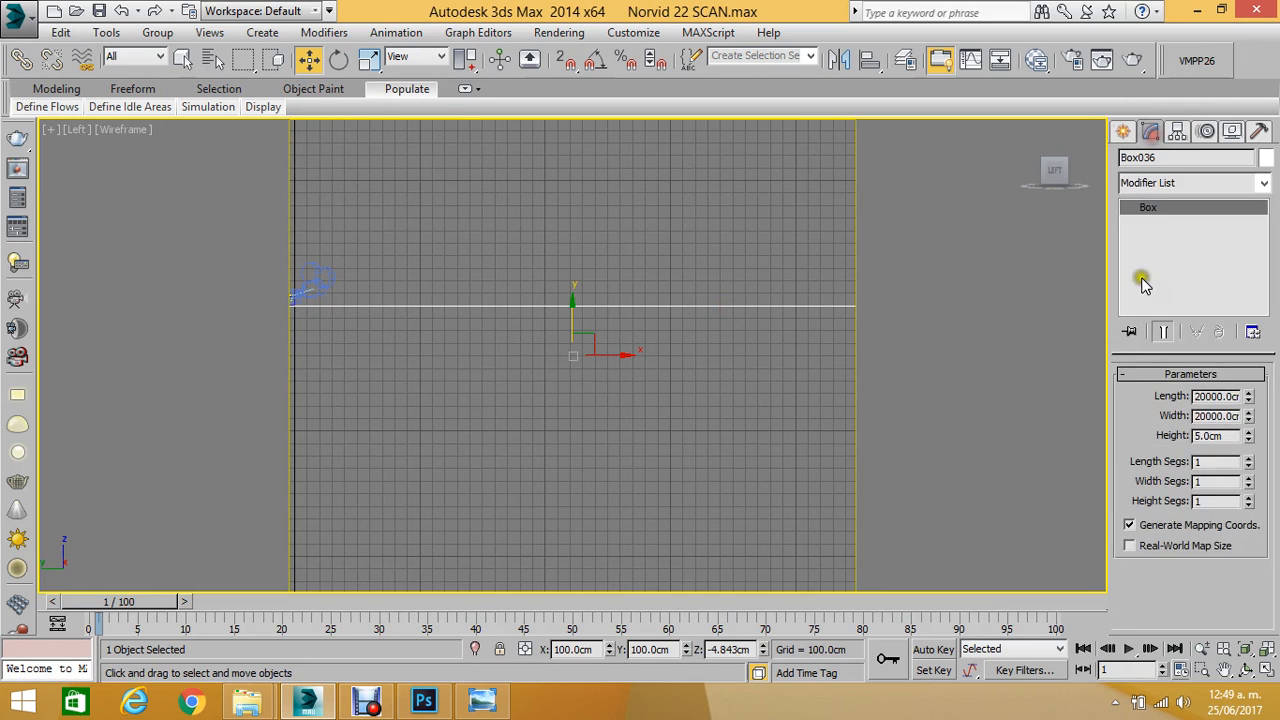
double_click(1195, 396)
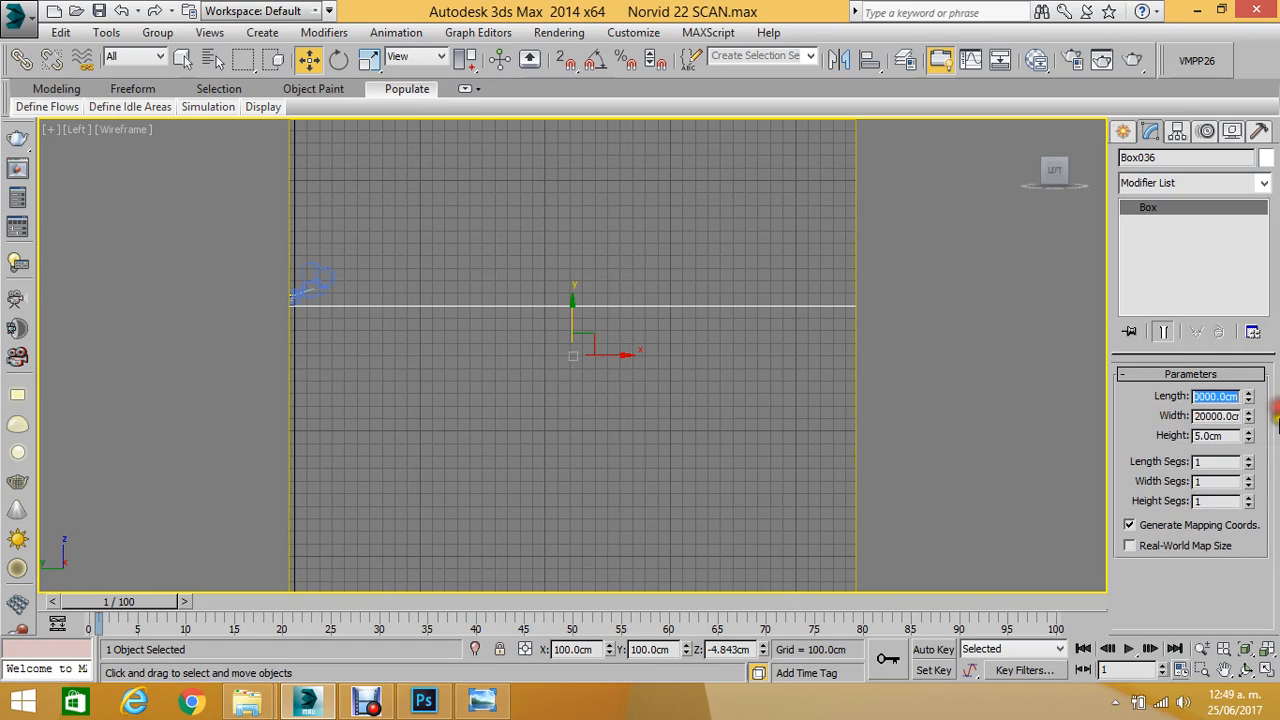
text(1)
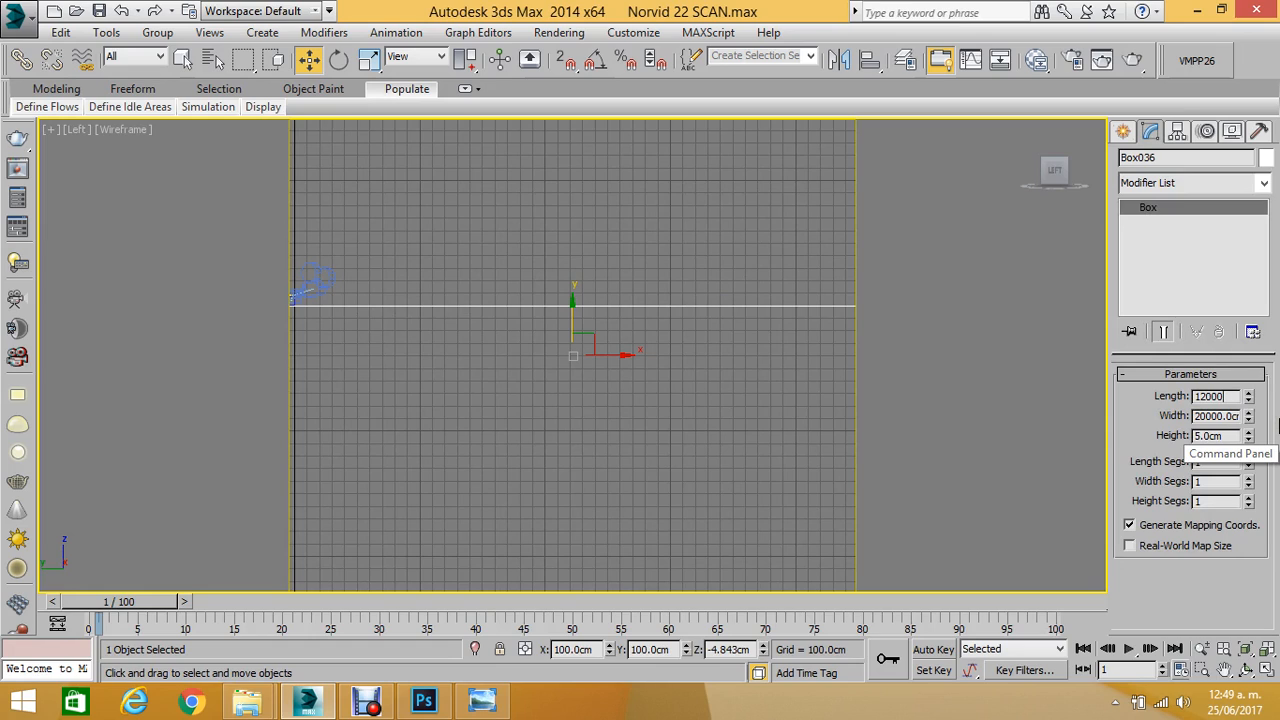
text(2000)
key(Tab)
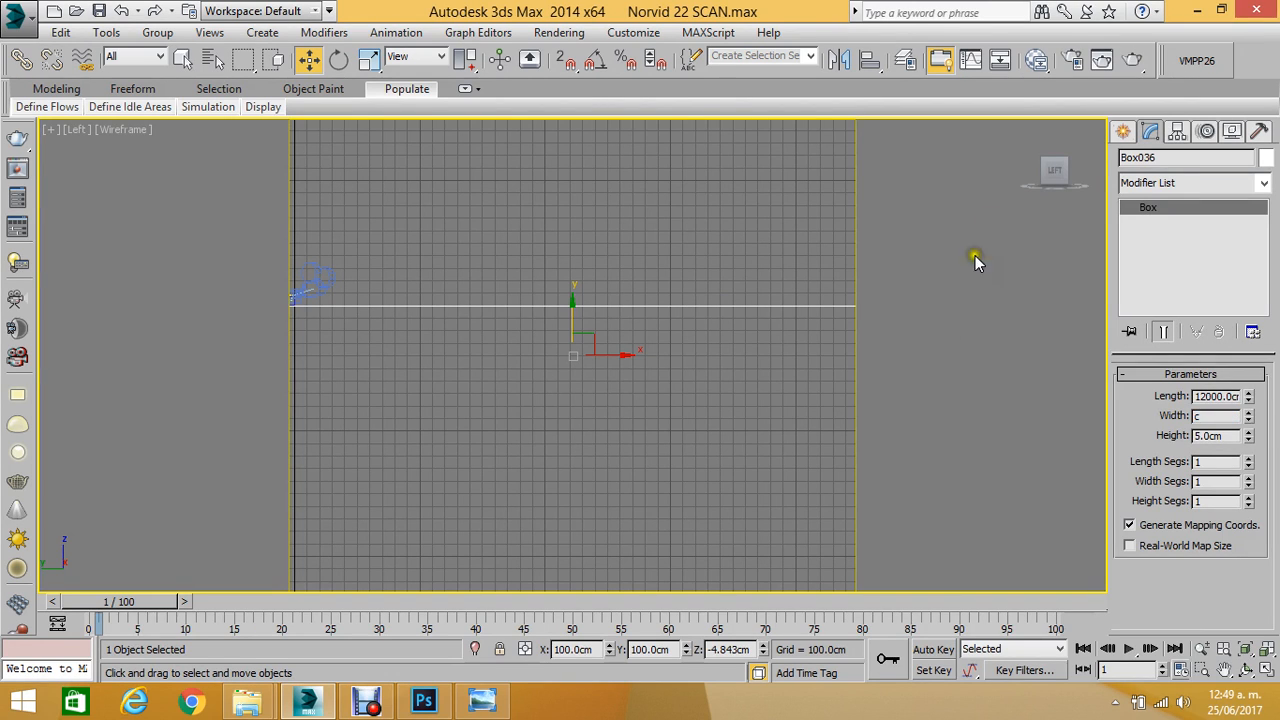
middle_drag(617, 278, 631, 268)
click(631, 268)
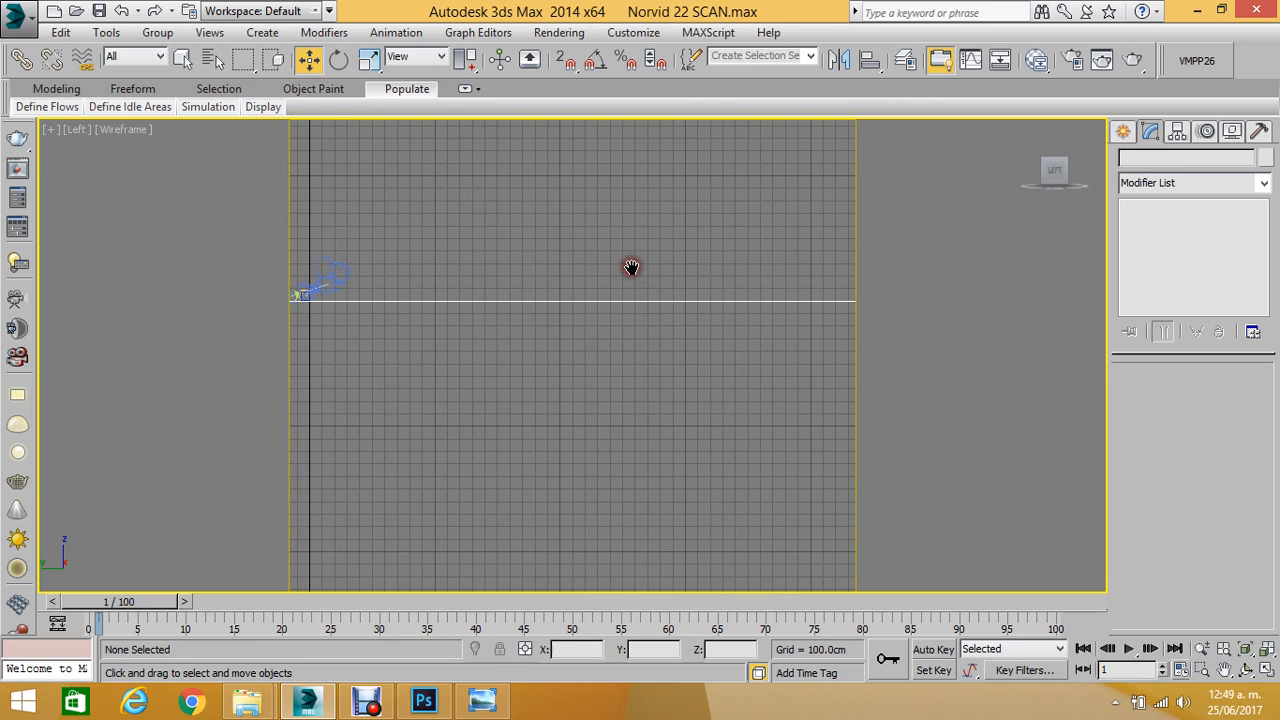
Rotate the floor box about -38.5 degrees around the Z axis in the camera view, using the selection center as pivot.
key(c)
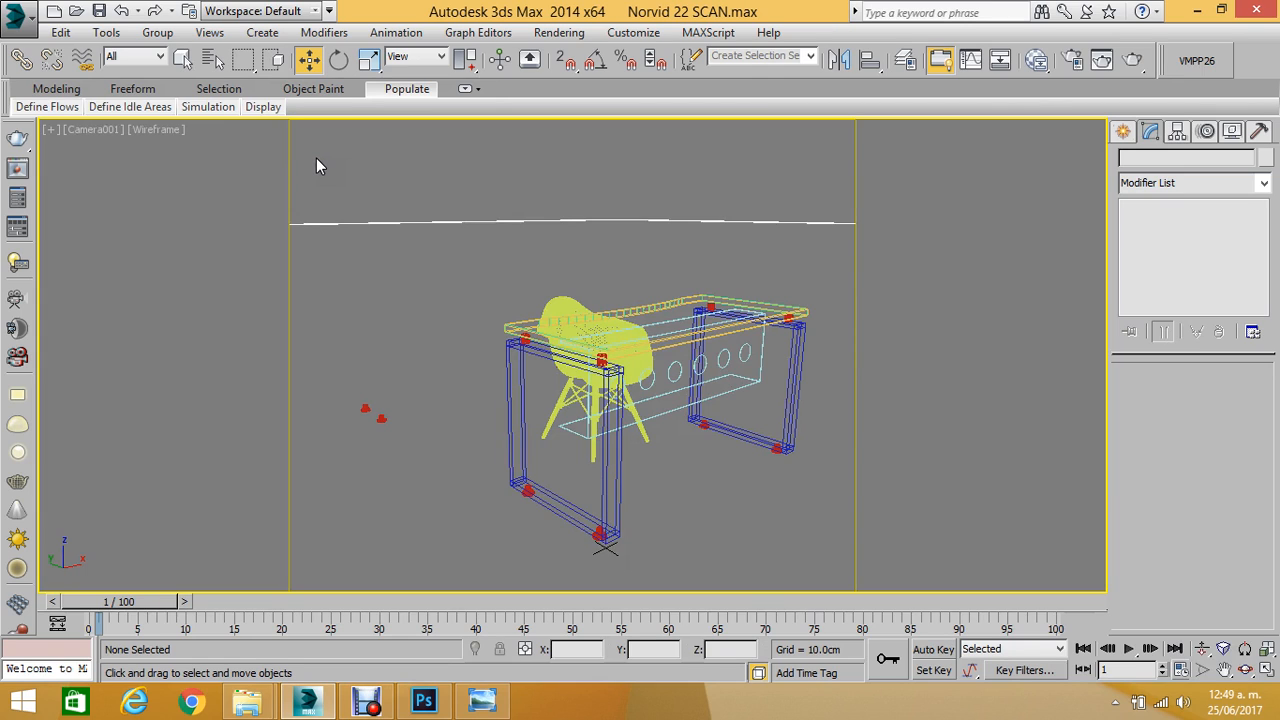
click(339, 59)
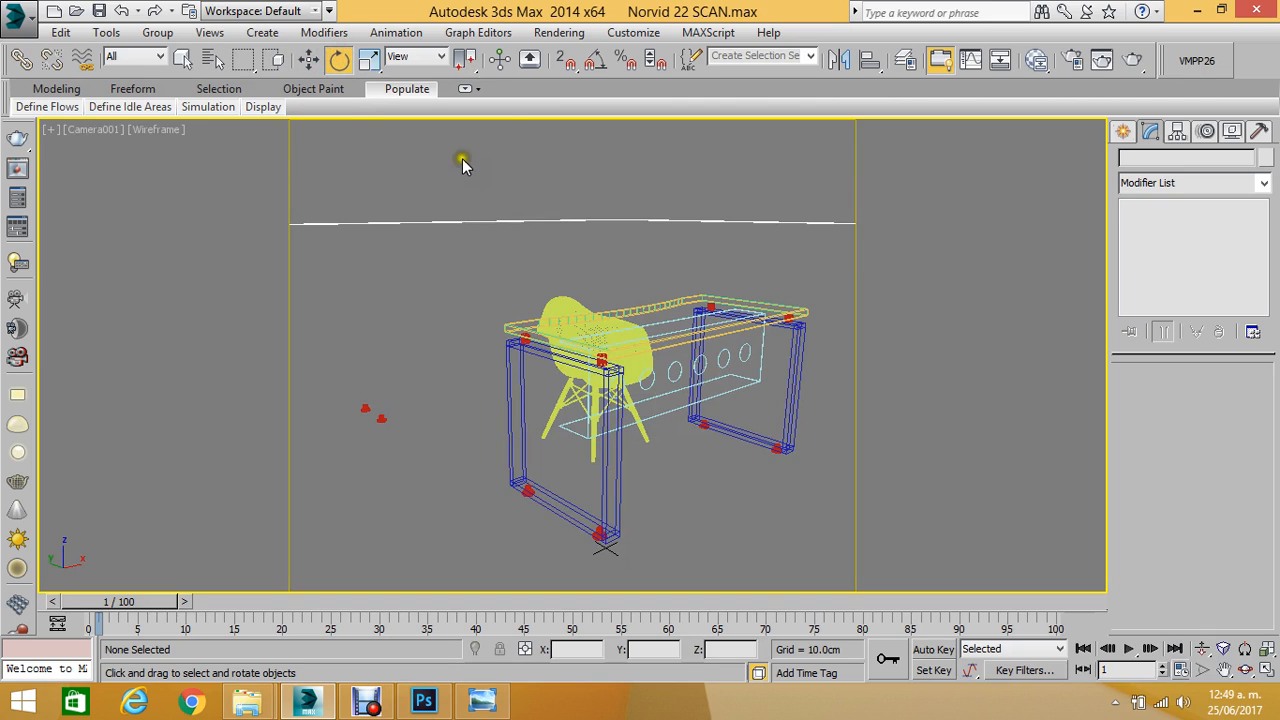
drag(466, 59, 467, 125)
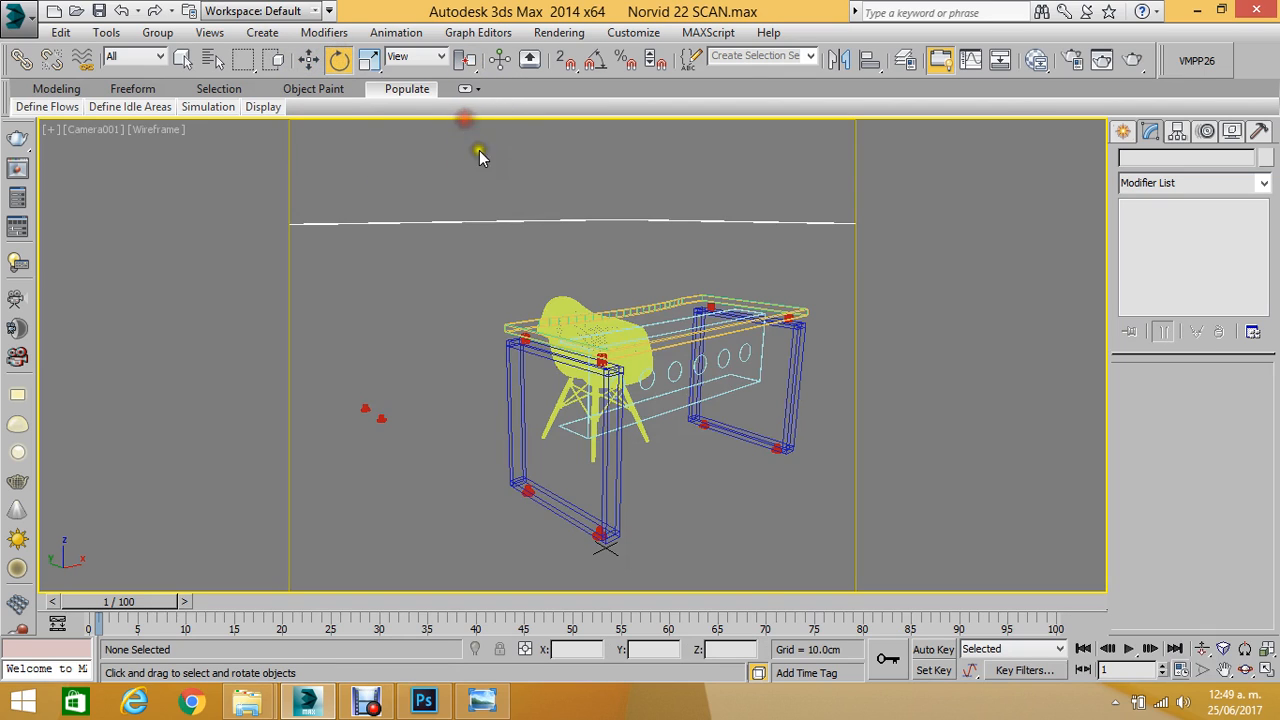
click(628, 217)
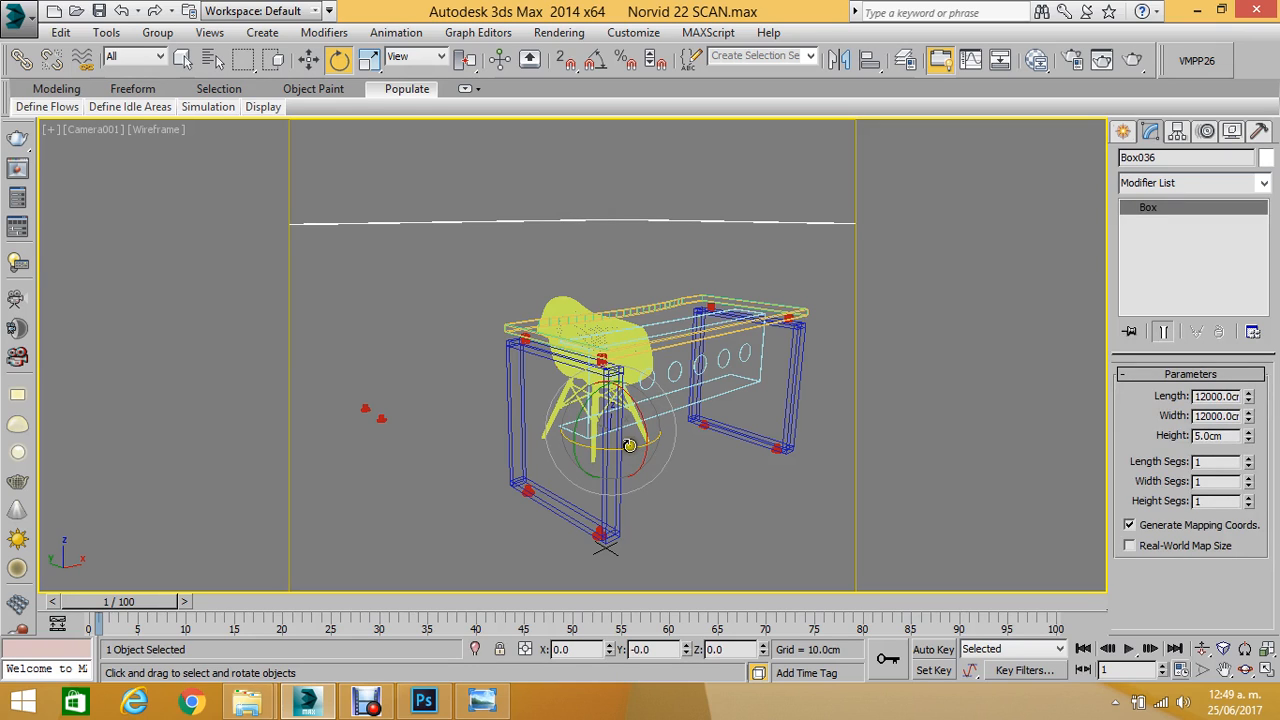
drag(465, 58, 472, 125)
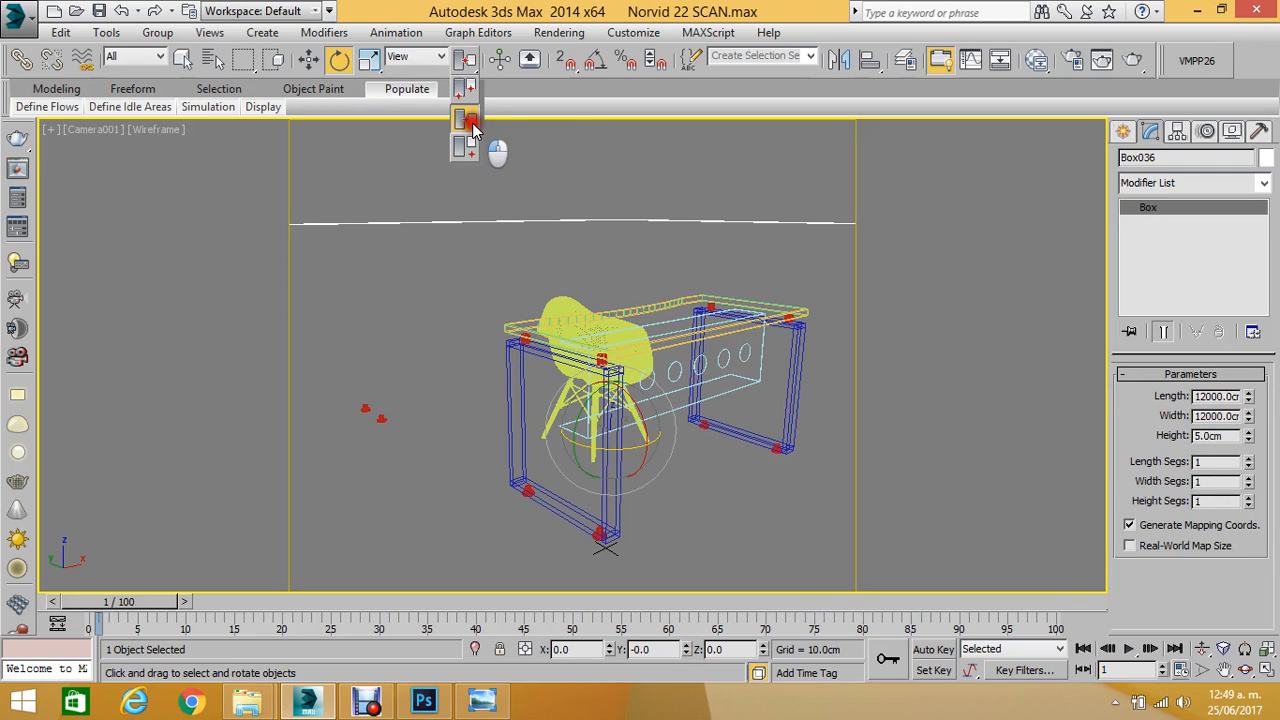
drag(625, 446, 554, 467)
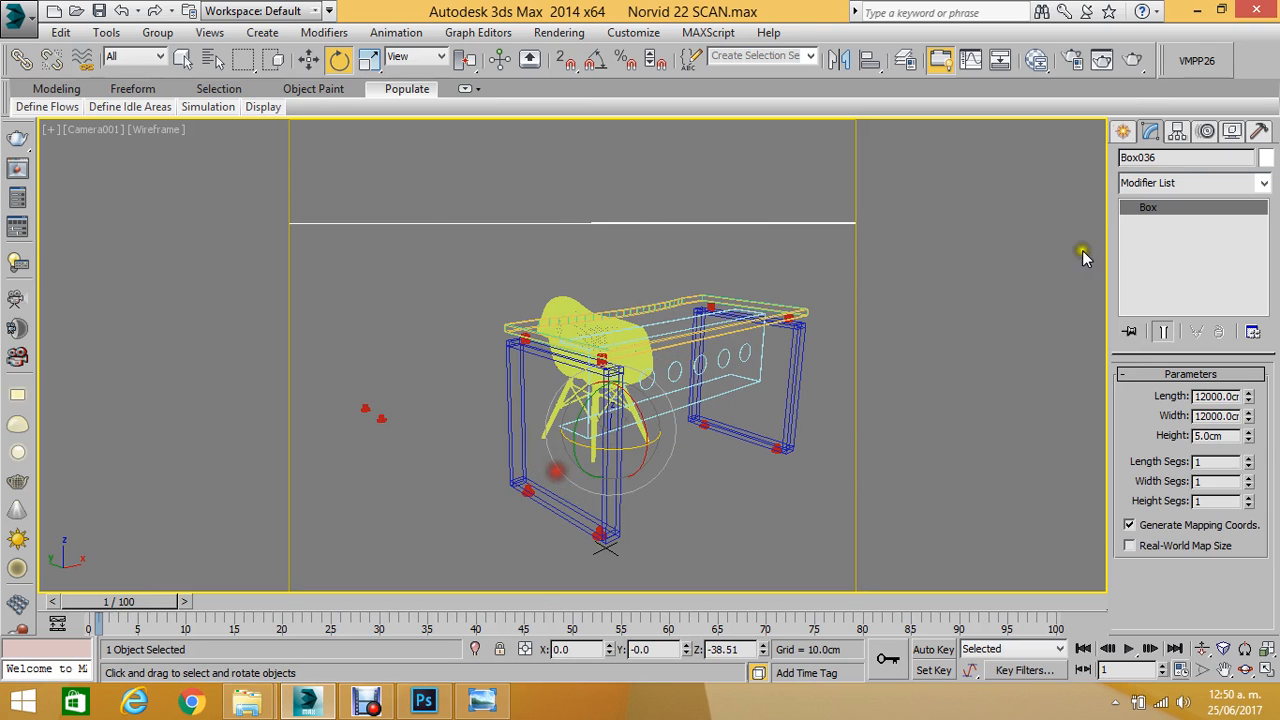
Test-render the camera view, close the rendered image, and unhide all hidden objects.
click(1133, 60)
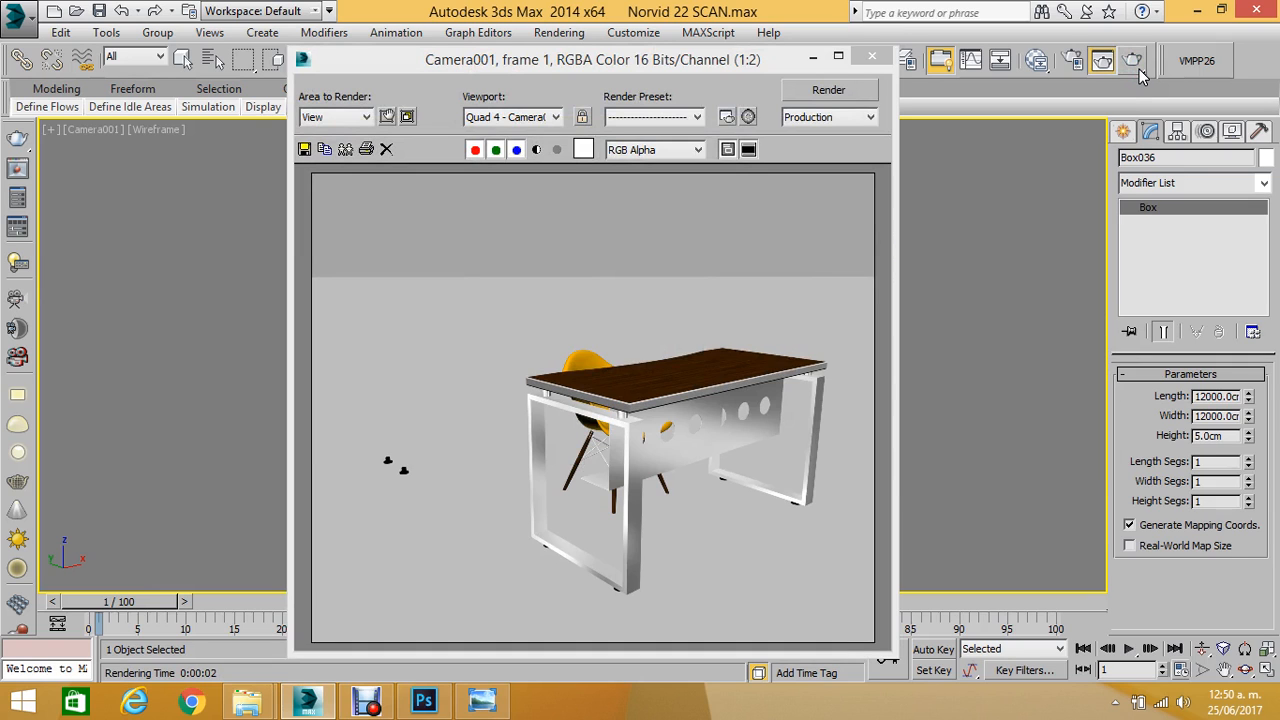
click(873, 58)
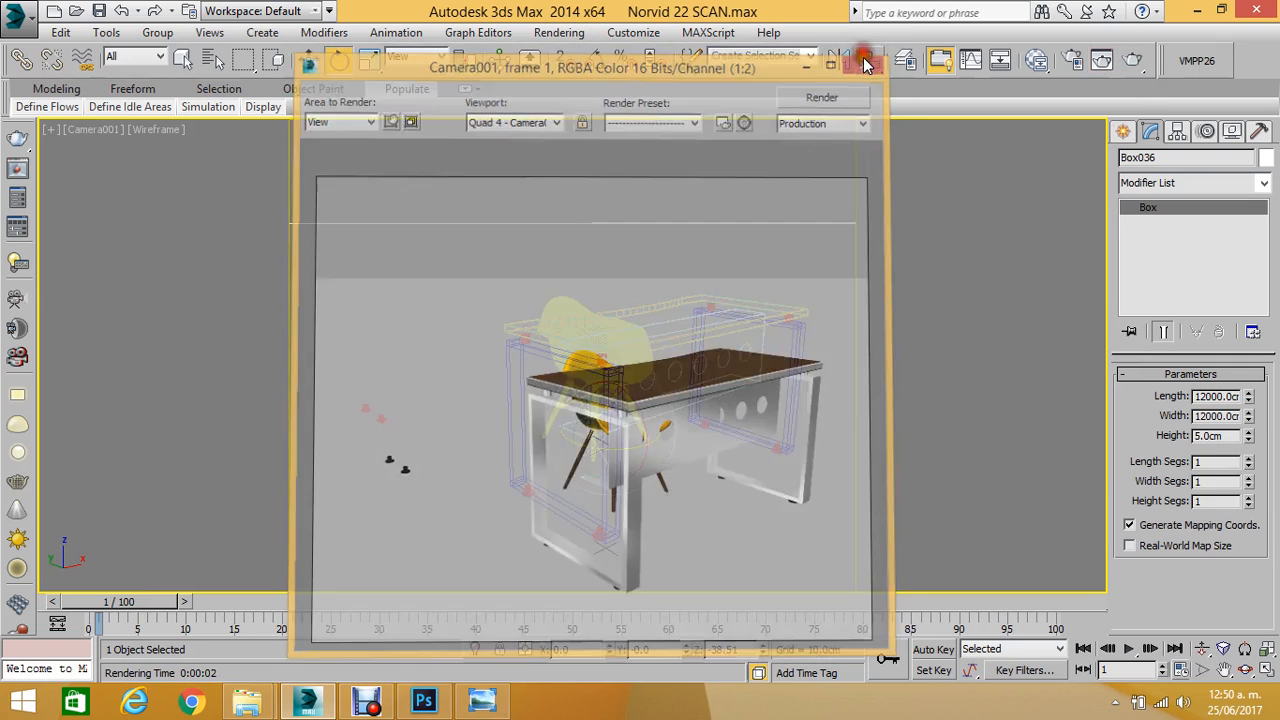
click(1232, 131)
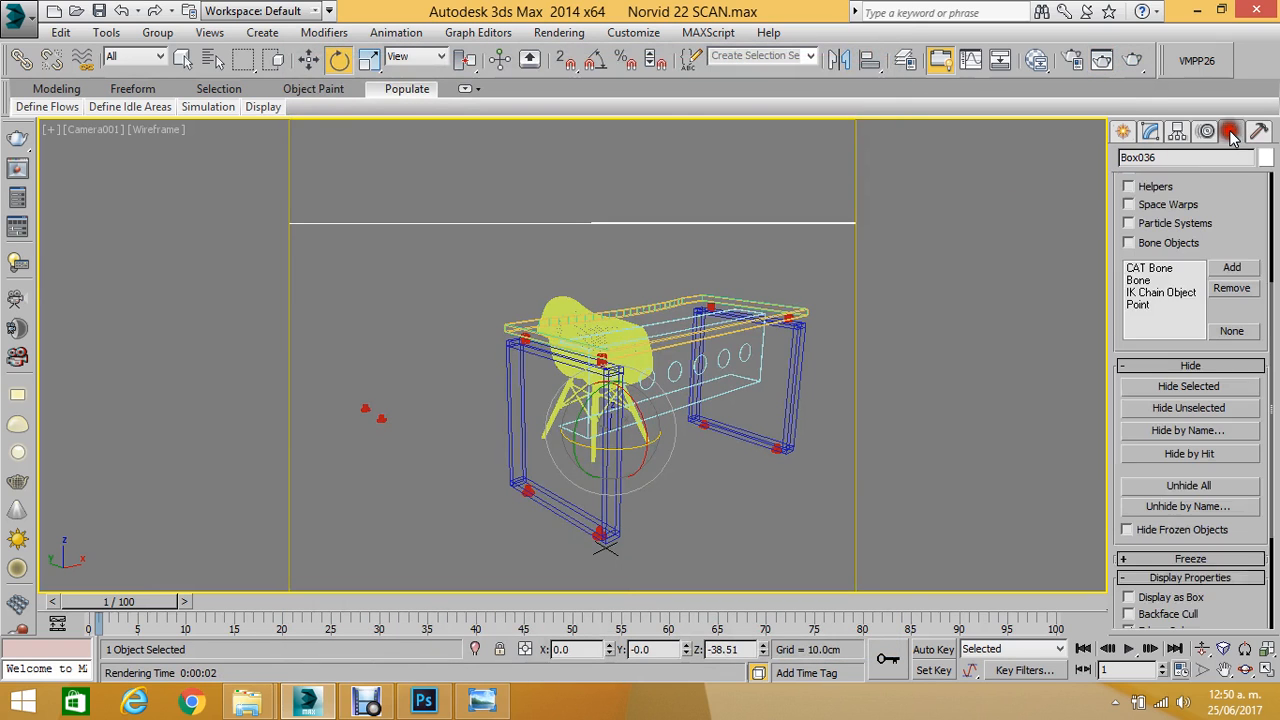
click(1188, 485)
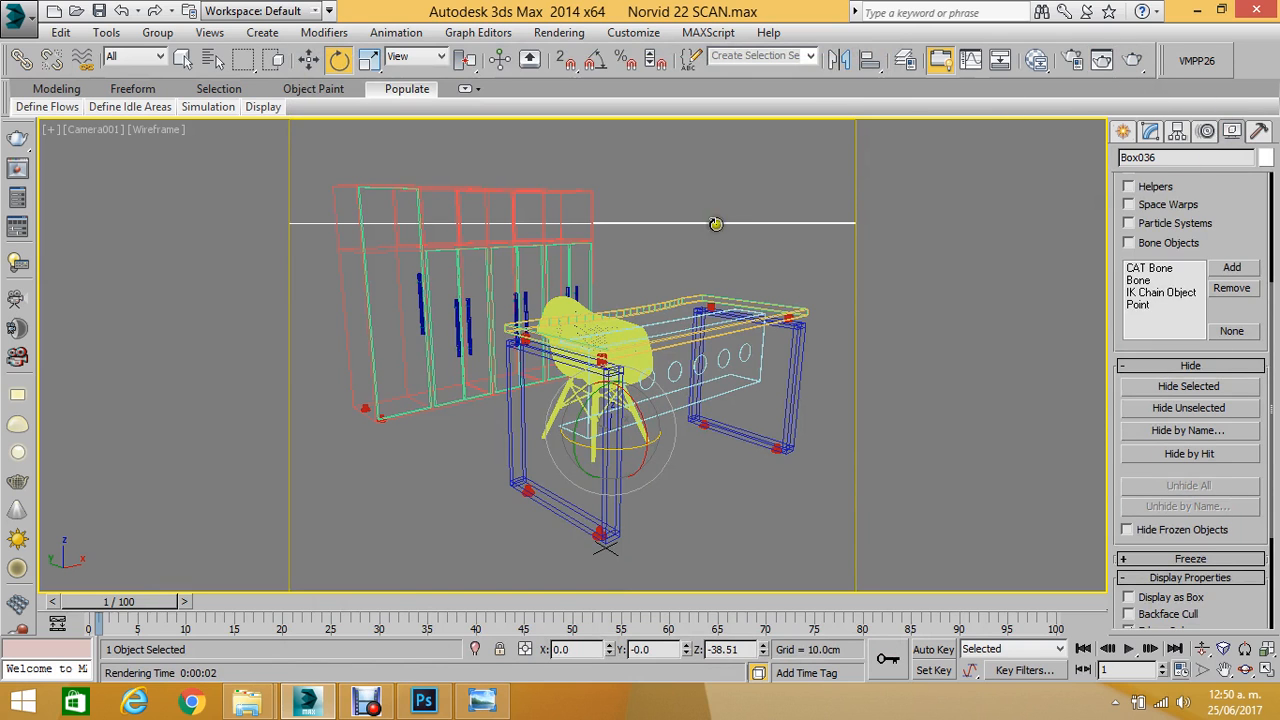
Create a standard Target Spot light in the Left view, placed high on the camera side and aimed down through the furniture.
key(l)
scroll(535, 380, down, 6)
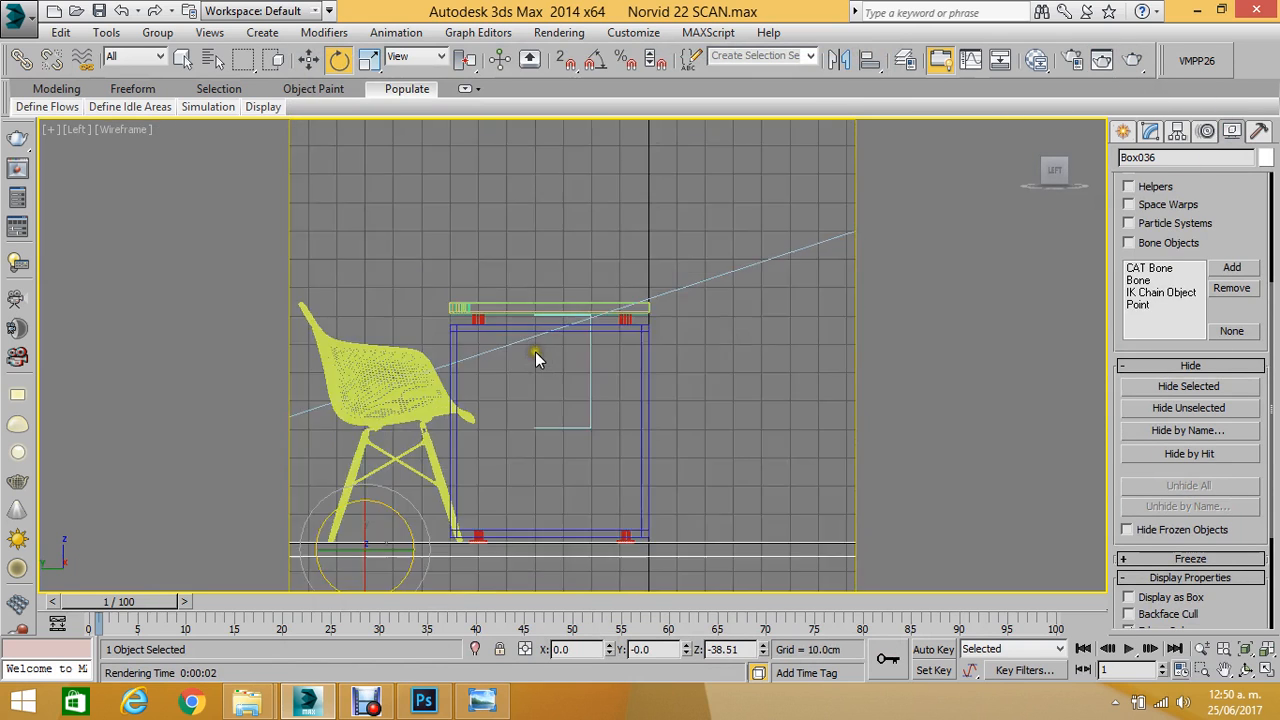
scroll(548, 343, down, 3)
scroll(566, 300, up, 5)
key(w)
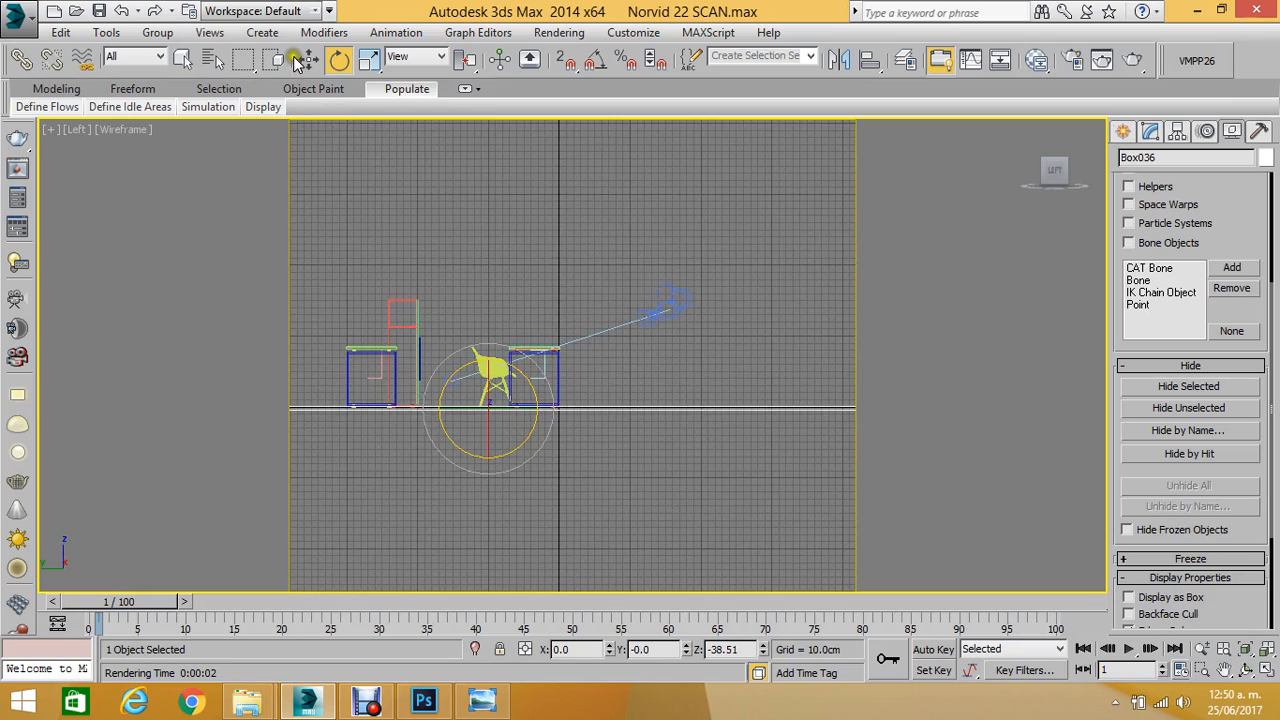
click(1126, 134)
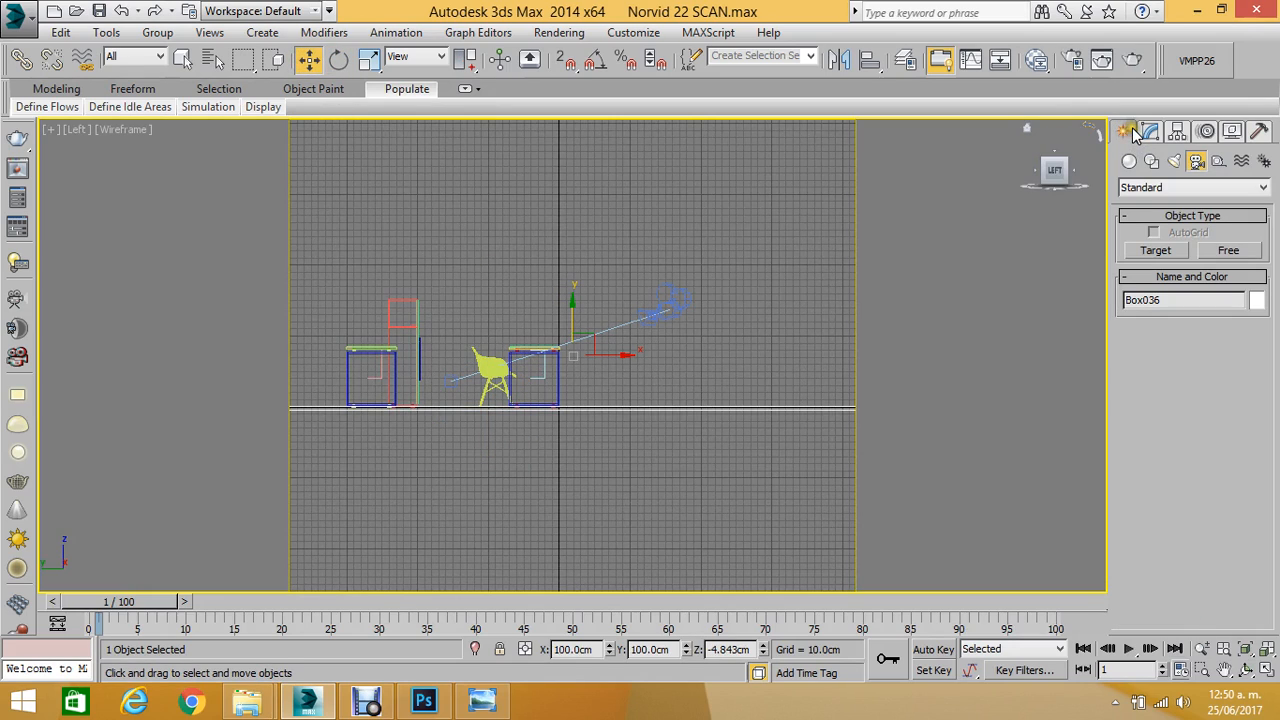
click(1173, 162)
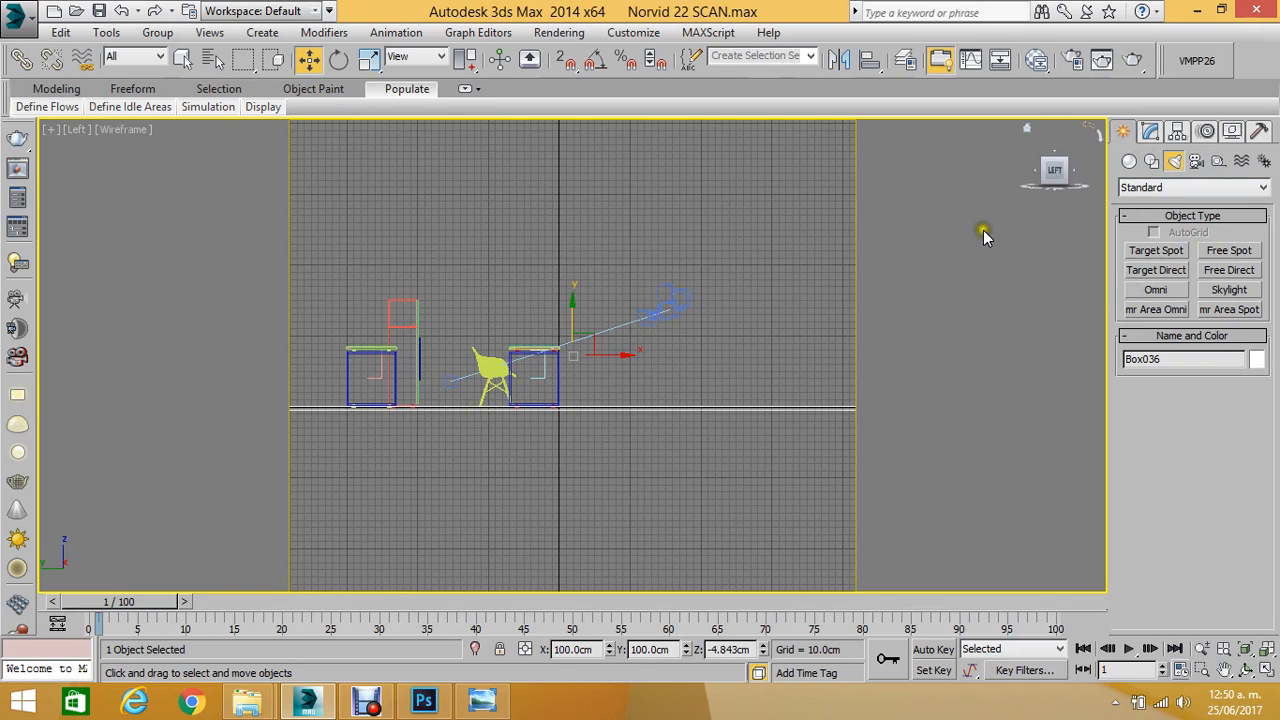
scroll(586, 270, down, 5)
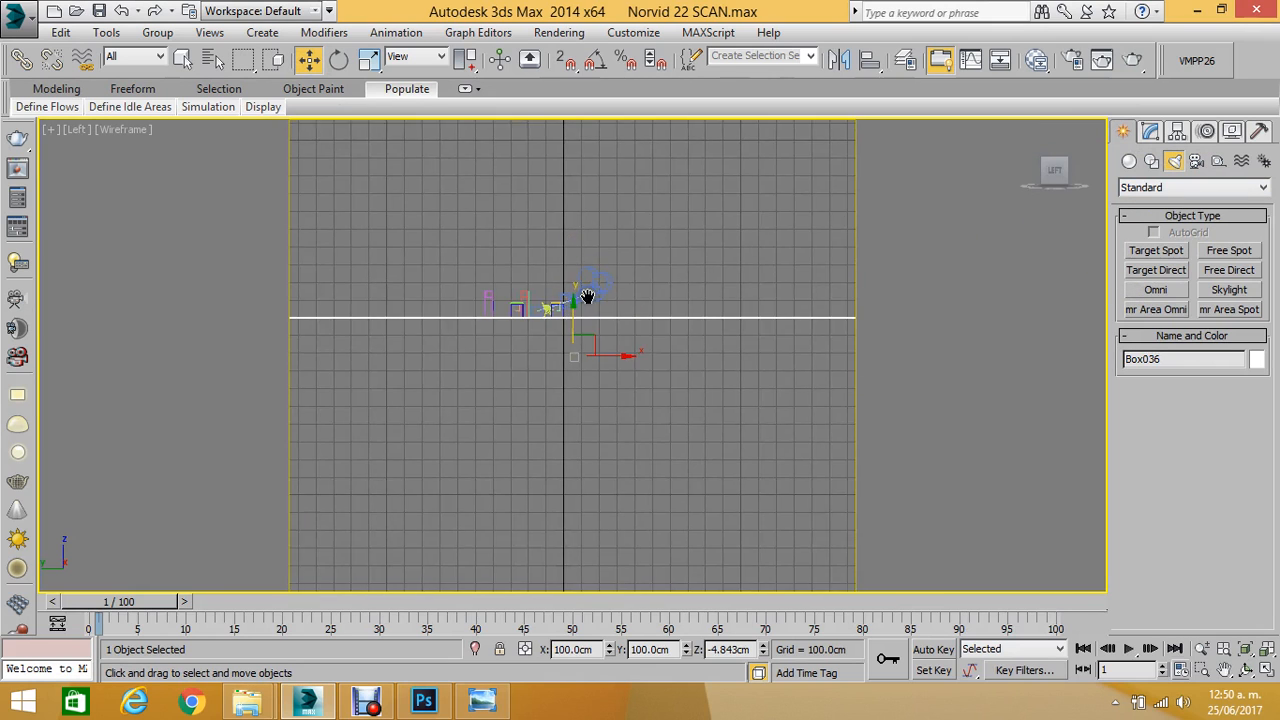
middle_drag(588, 297, 595, 304)
scroll(594, 302, up, 6)
middle_drag(516, 300, 546, 311)
scroll(546, 311, down, 3)
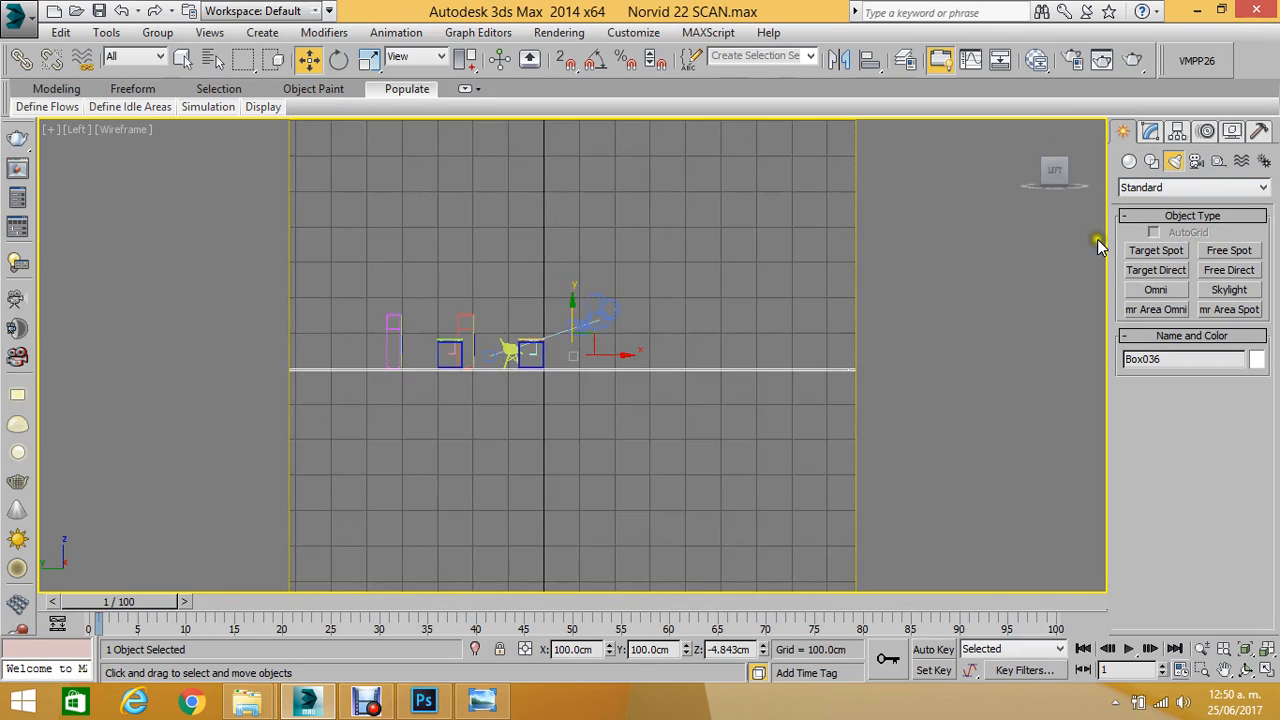
middle_drag(725, 237, 726, 283)
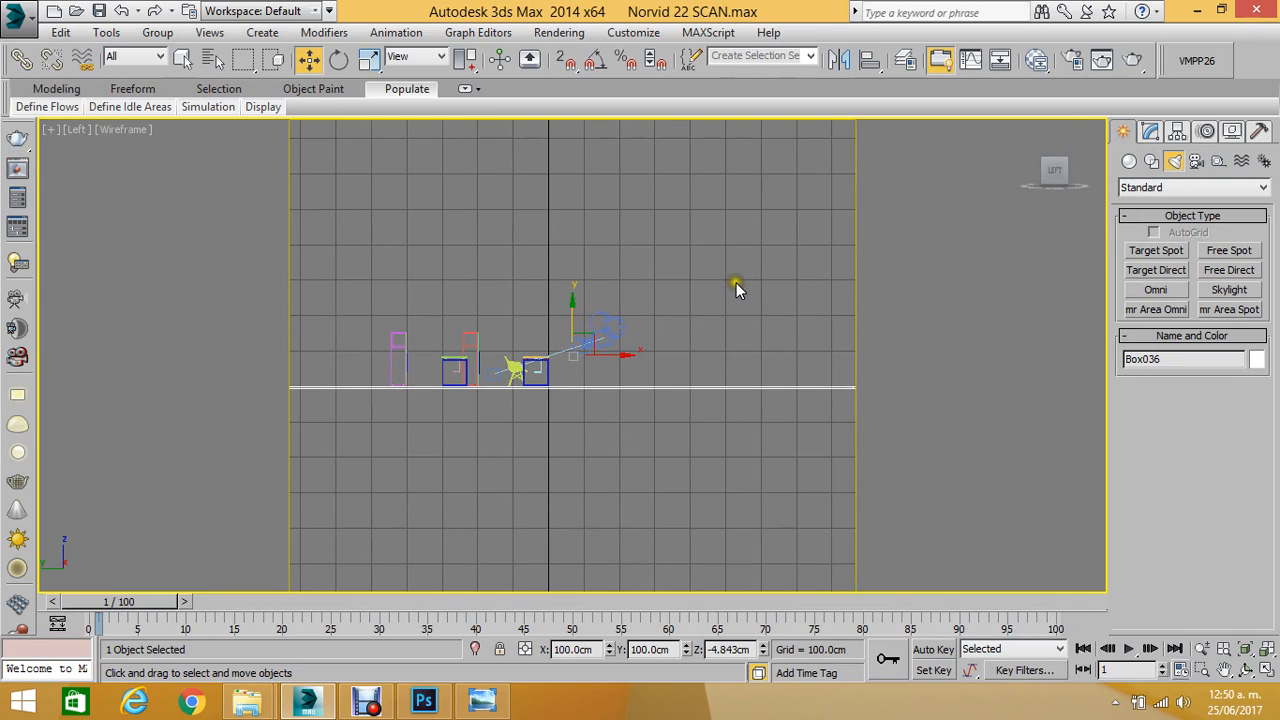
middle_drag(602, 215, 655, 290)
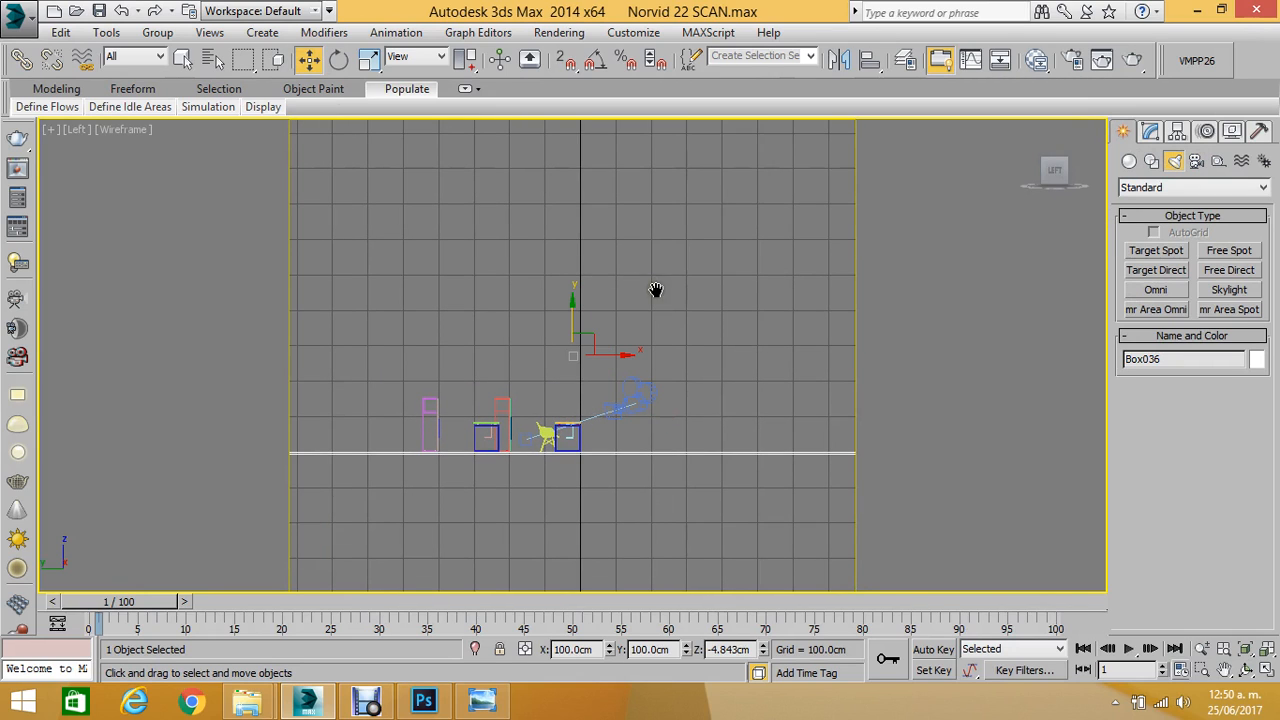
click(1168, 255)
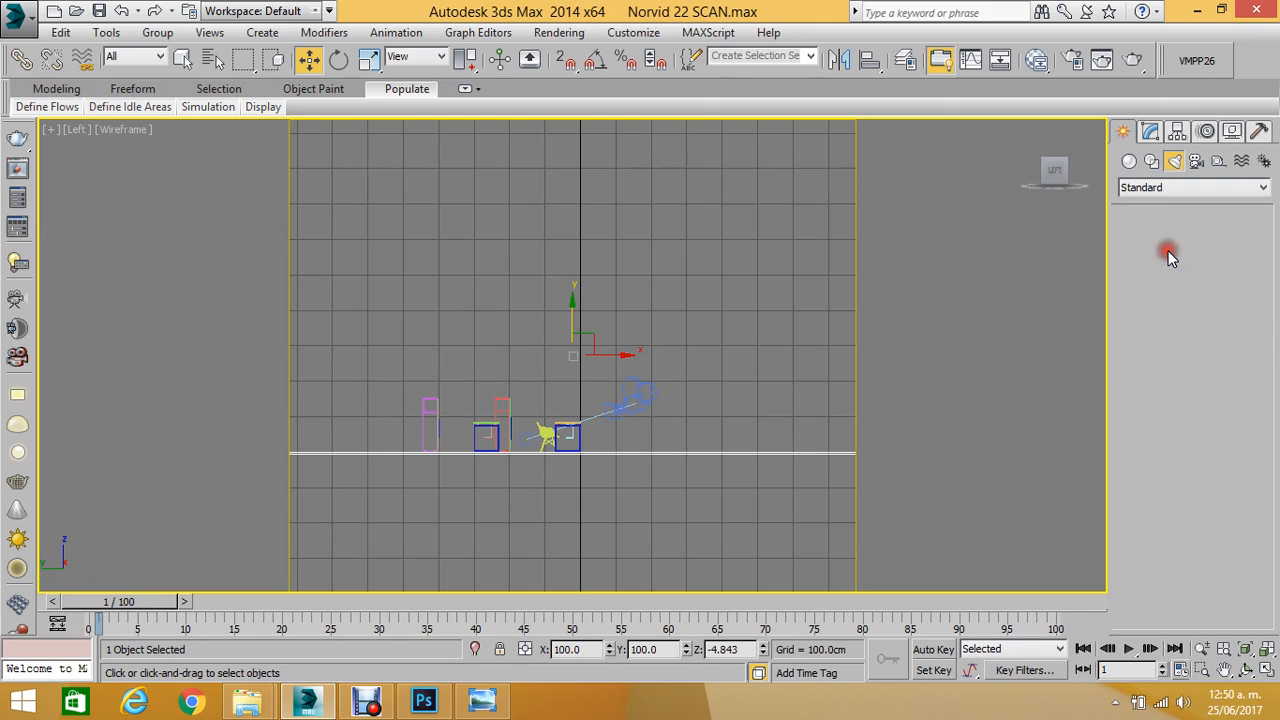
scroll(622, 343, down, 3)
scroll(625, 332, down, 3)
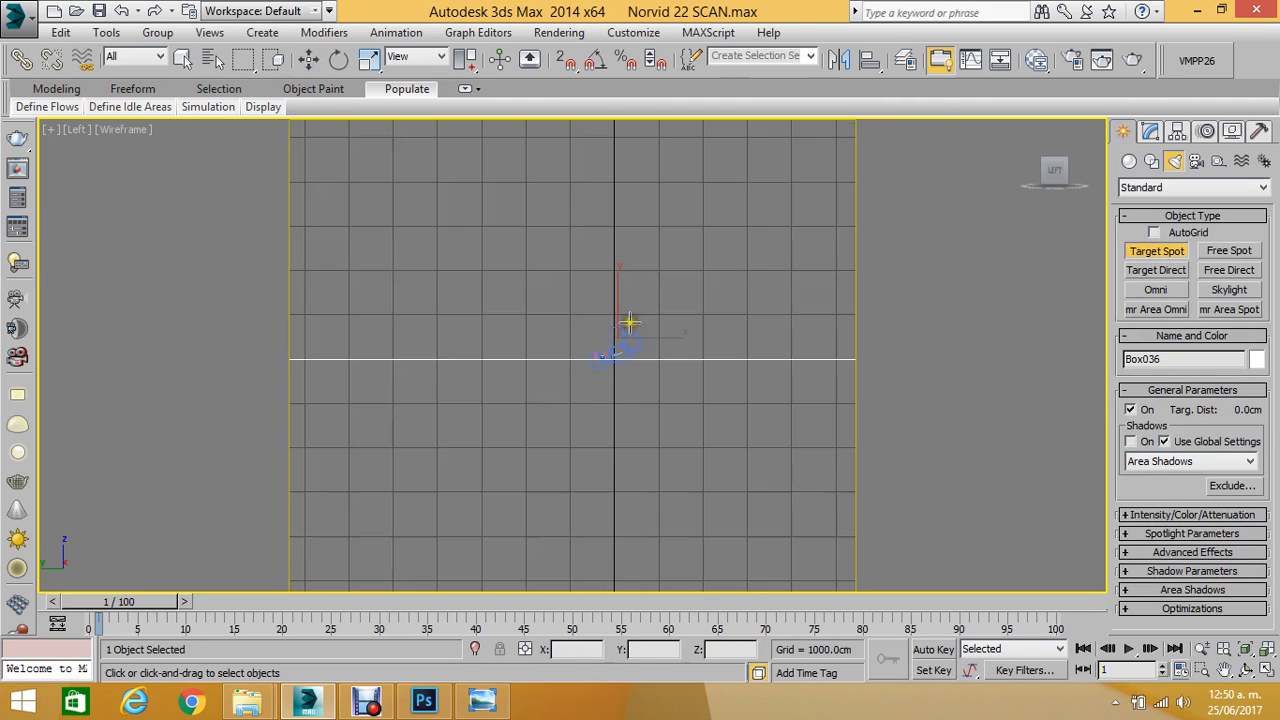
drag(709, 152, 568, 458)
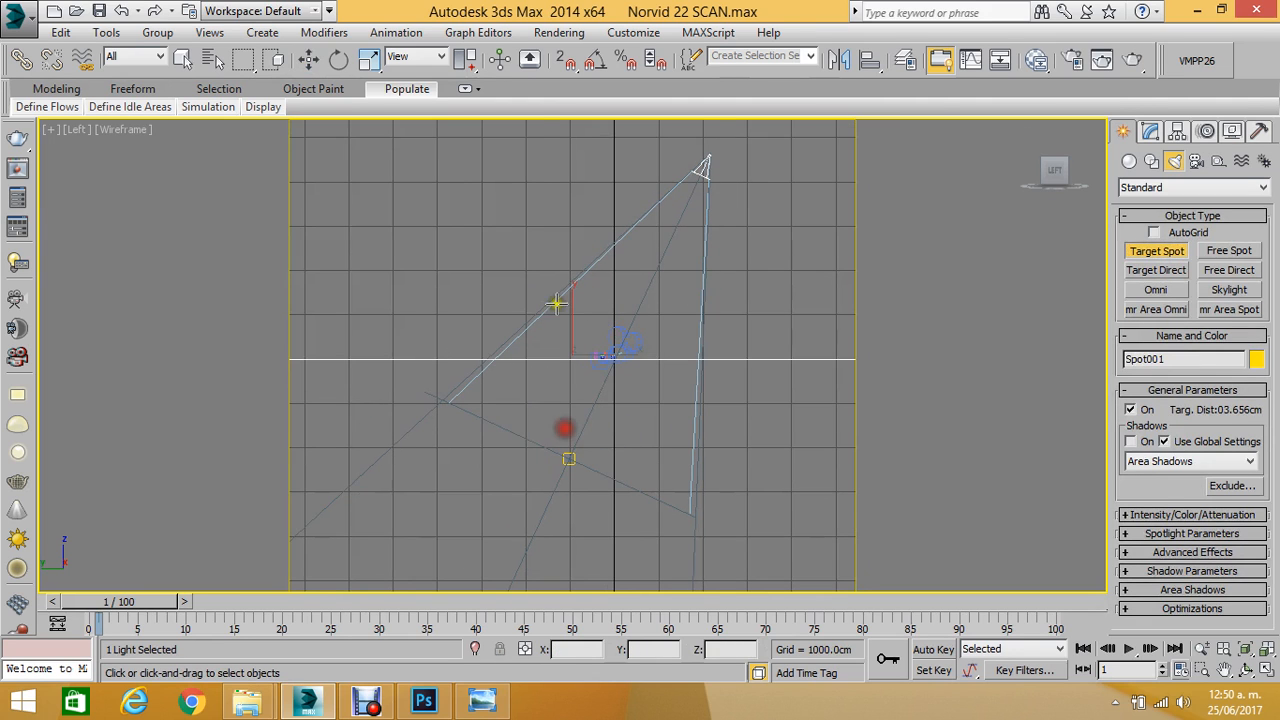
Raise the spotlight source vertically in the Left view to a height of about 27000 cm.
click(308, 60)
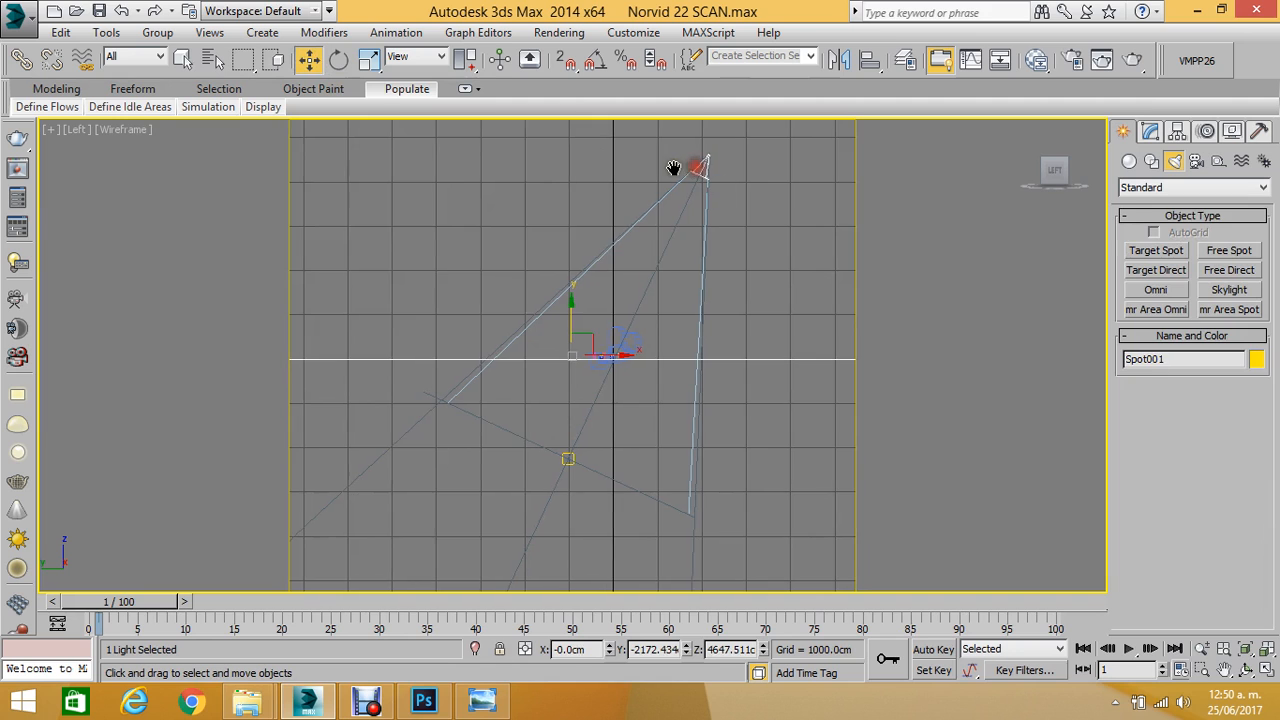
middle_drag(677, 166, 557, 288)
scroll(557, 288, down, 2)
drag(565, 284, 635, 3)
middle_drag(679, 388, 694, 467)
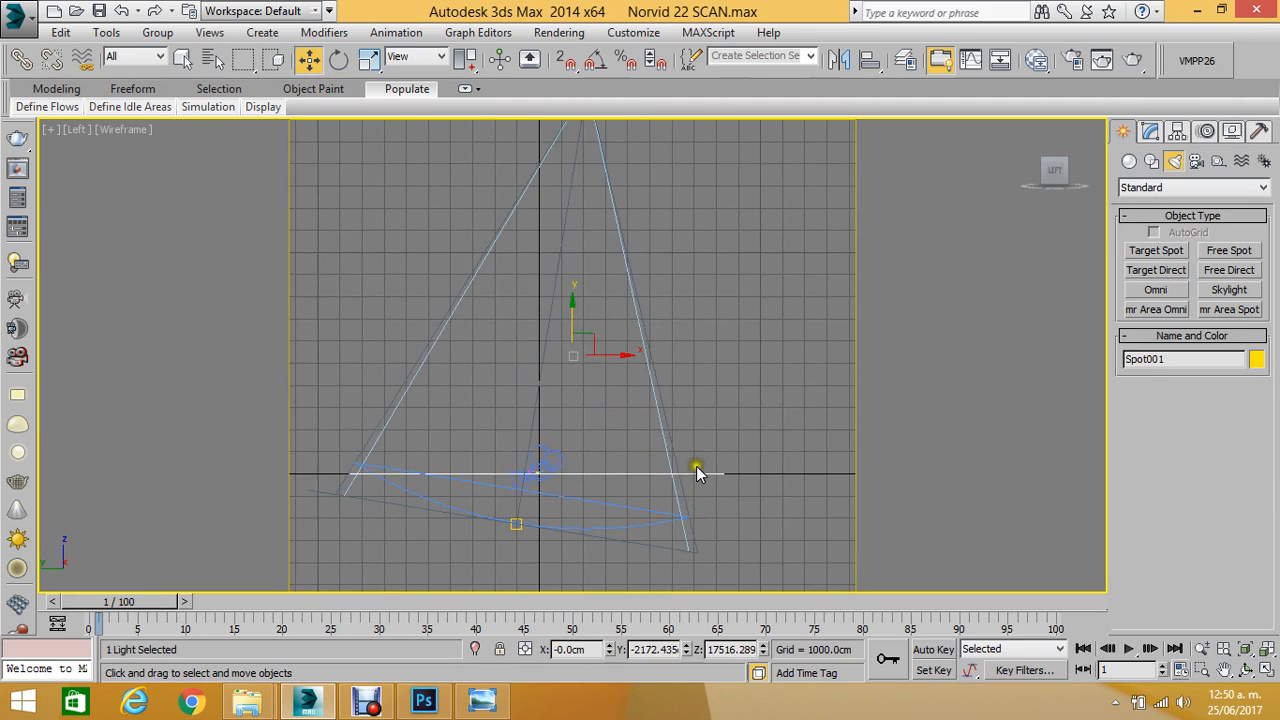
scroll(696, 461, down, 3)
drag(575, 325, 591, 220)
scroll(684, 446, up, 2)
middle_drag(642, 515, 628, 405)
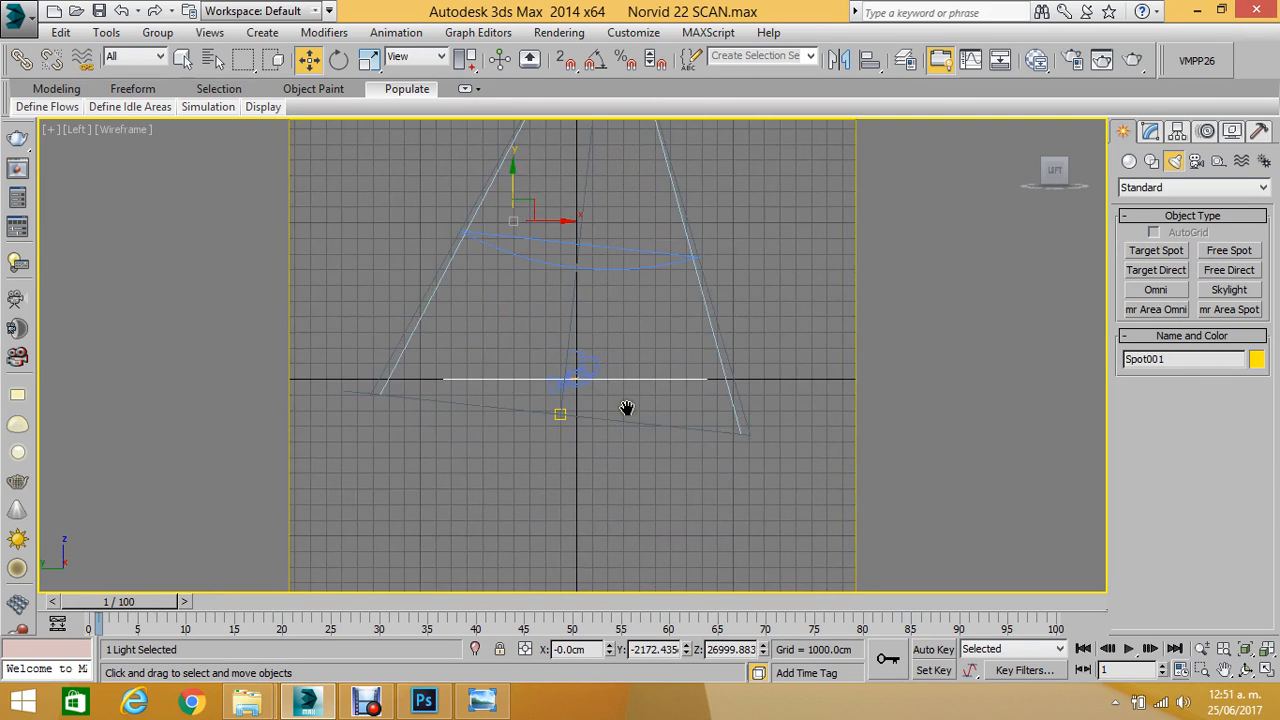
scroll(626, 393, down, 2)
scroll(546, 400, up, 3)
scroll(544, 386, down, 5)
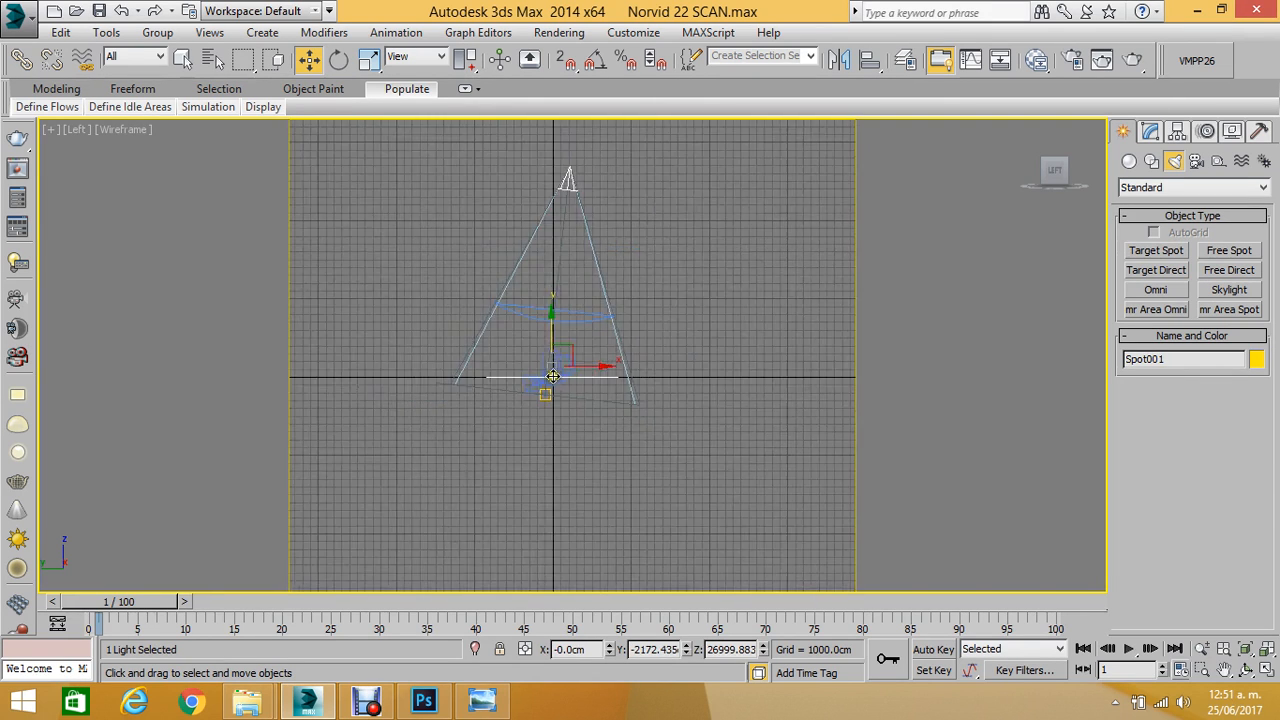
Set the spotlight's intensity multiplier to 0.6 and turn on its shadows.
click(1149, 131)
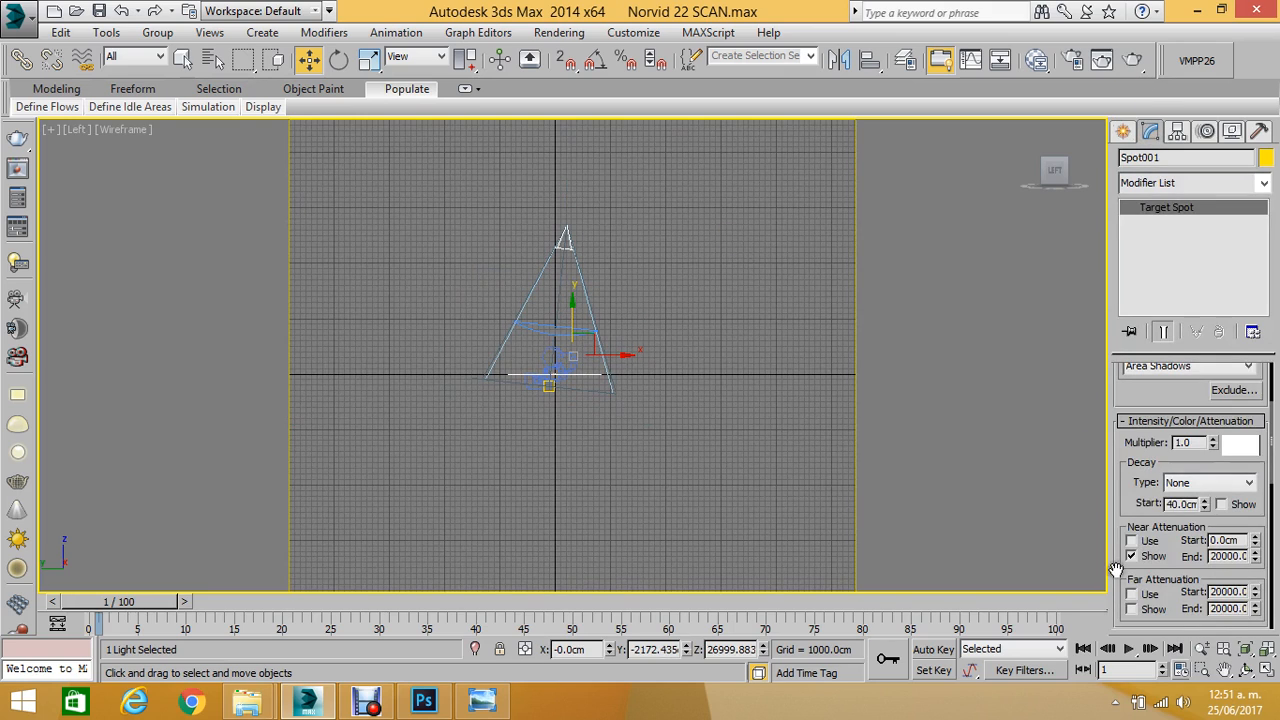
double_click(1196, 449)
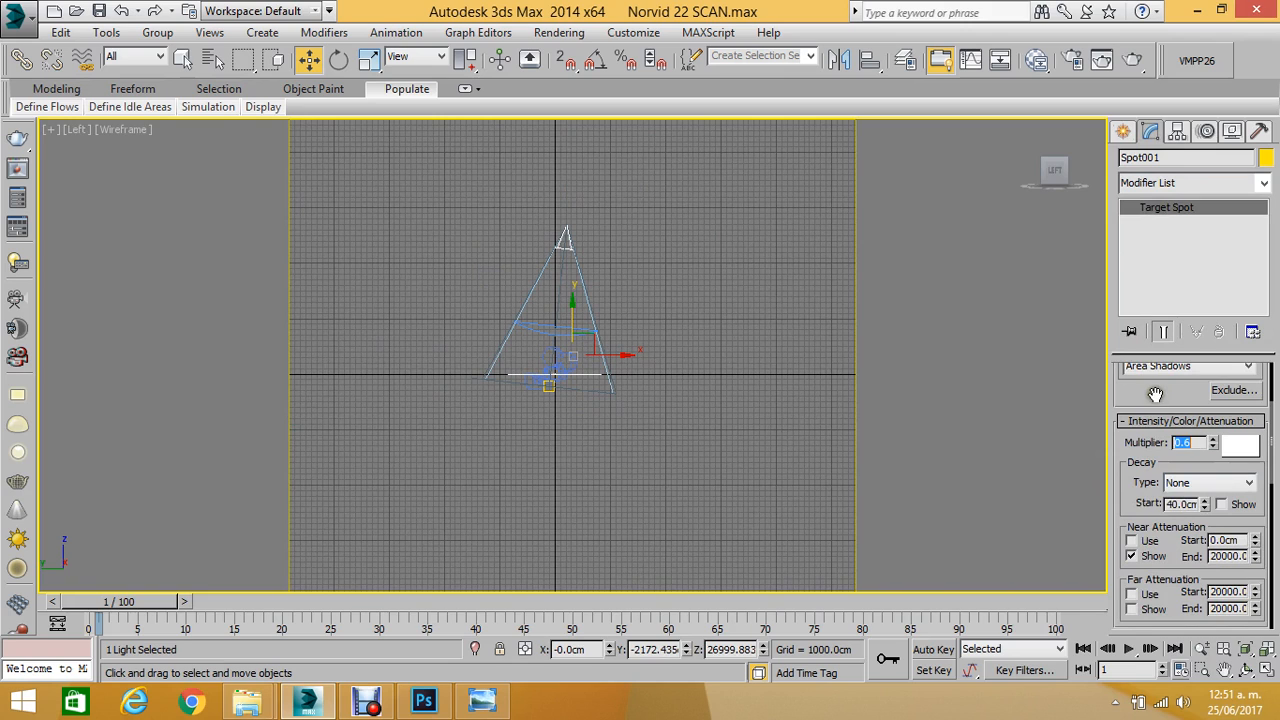
drag(1155, 394, 1134, 522)
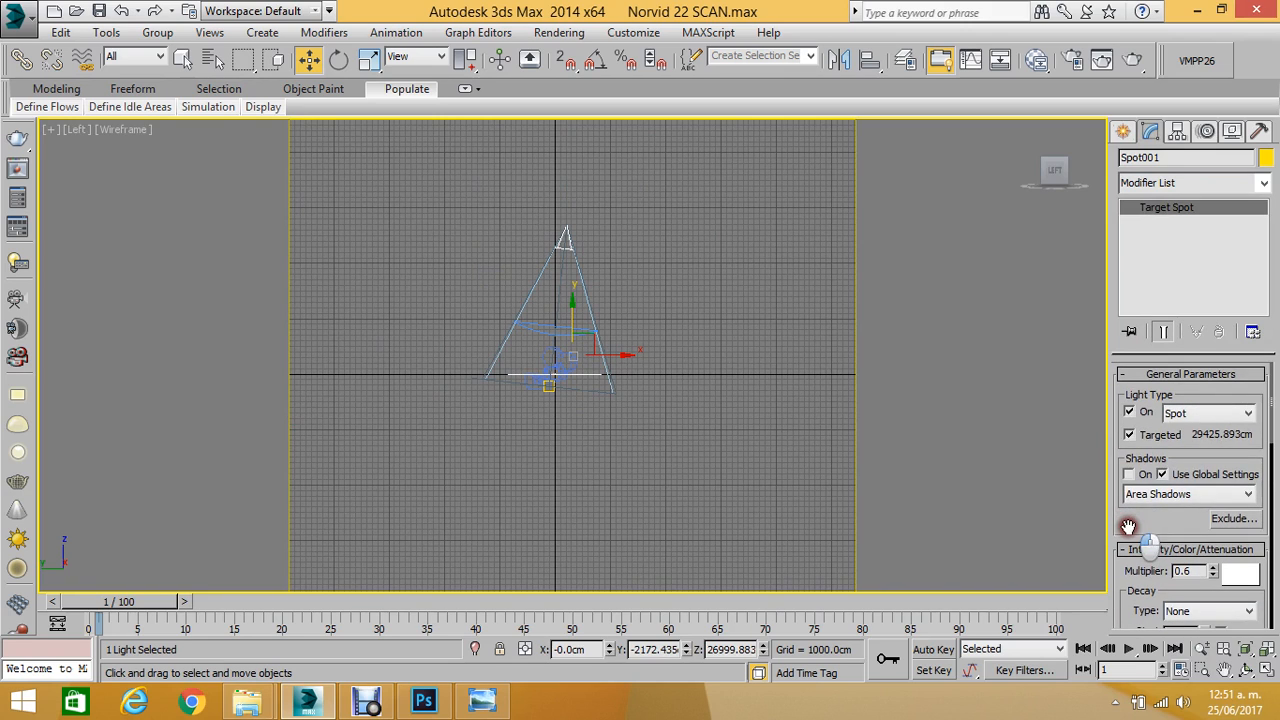
click(1146, 476)
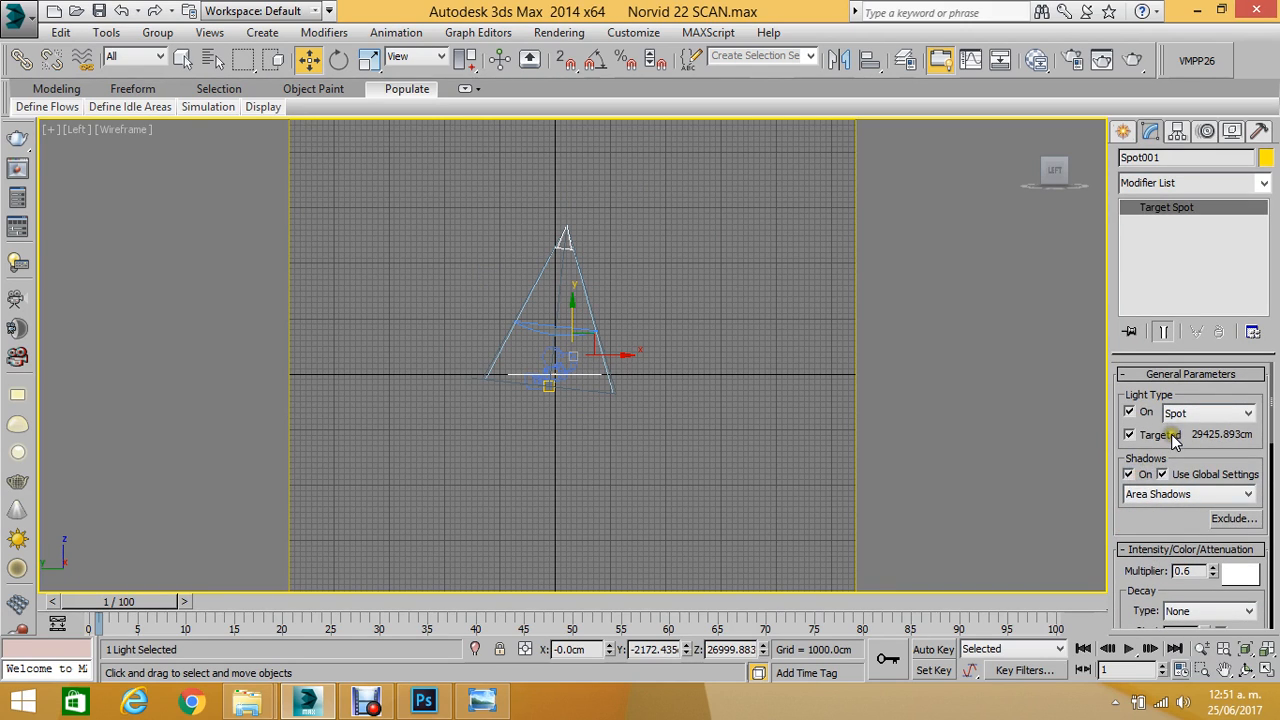
Change the spotlight's object shadow color to a dark gray.
drag(1115, 626, 1138, 344)
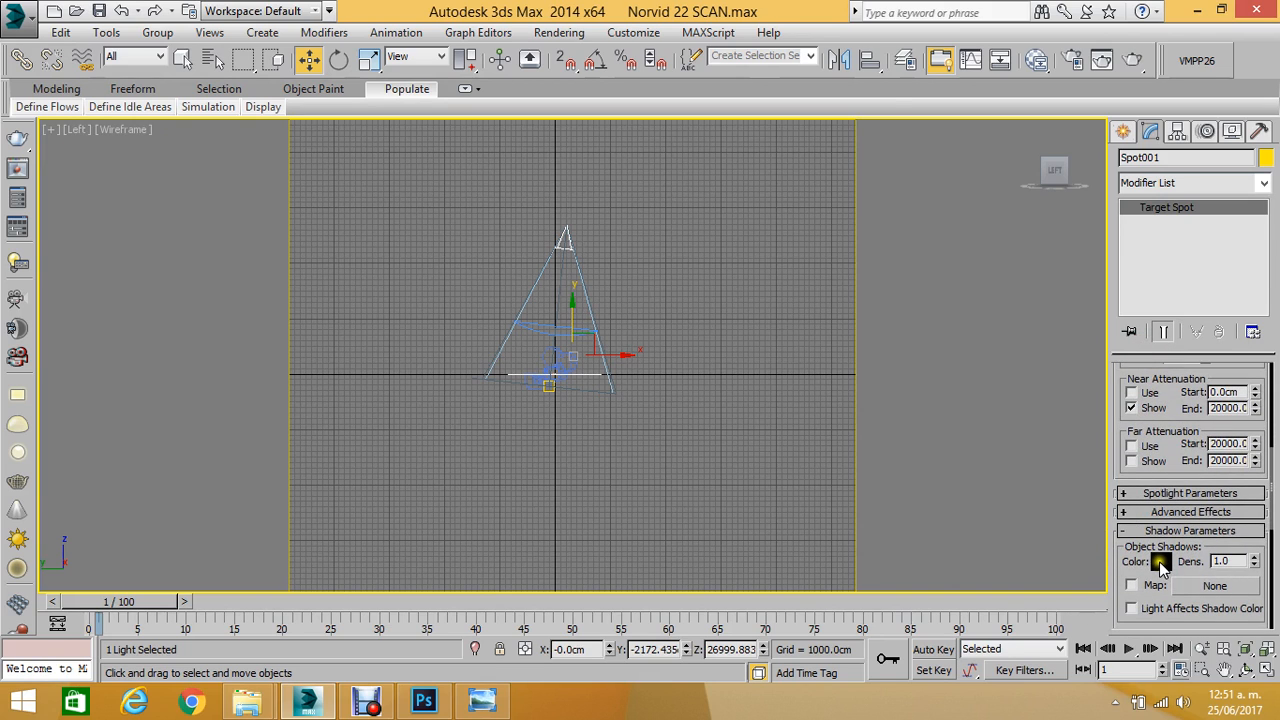
click(1162, 563)
click(1036, 143)
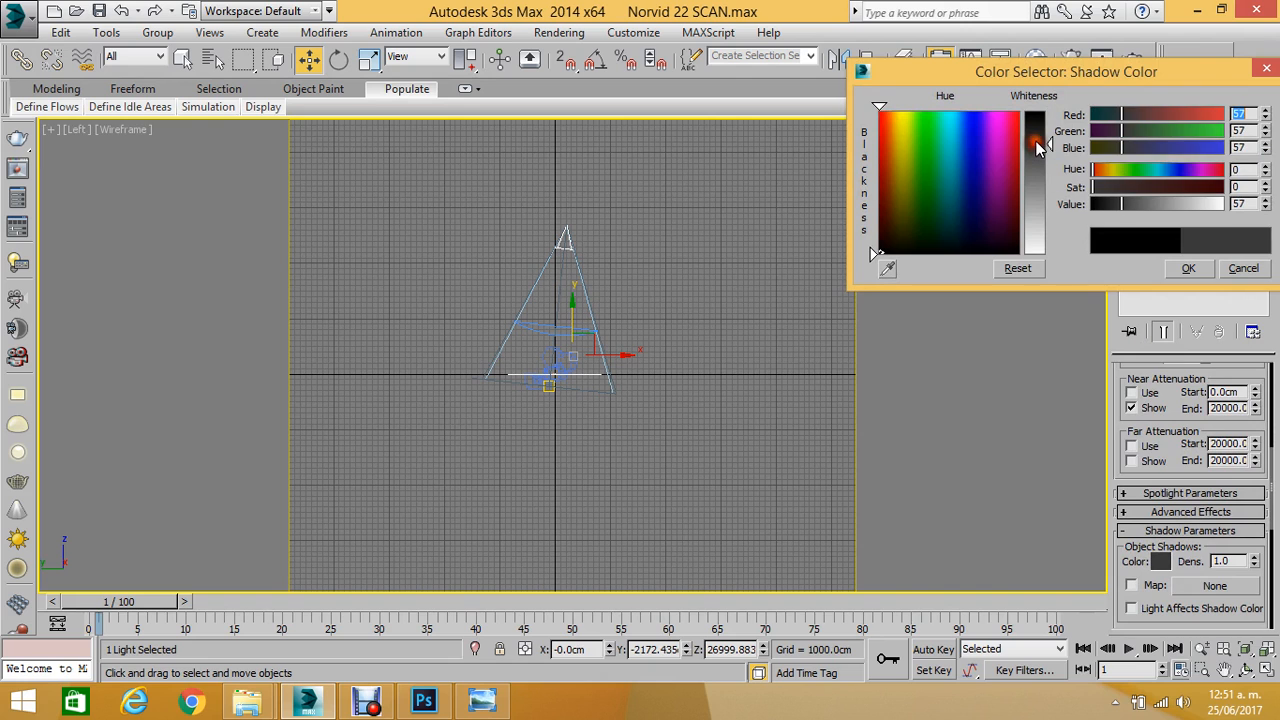
click(1186, 268)
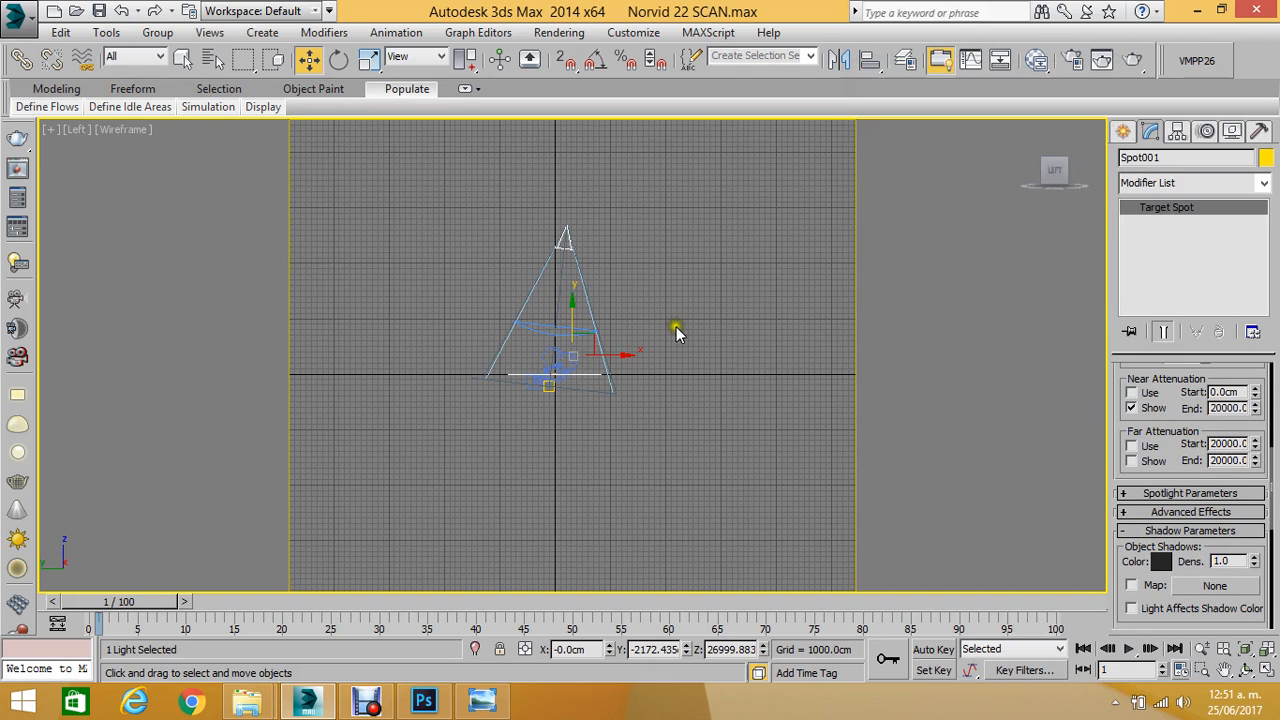
Test-render the camera view with the spotlight and its shadows.
scroll(580, 390, up, 10)
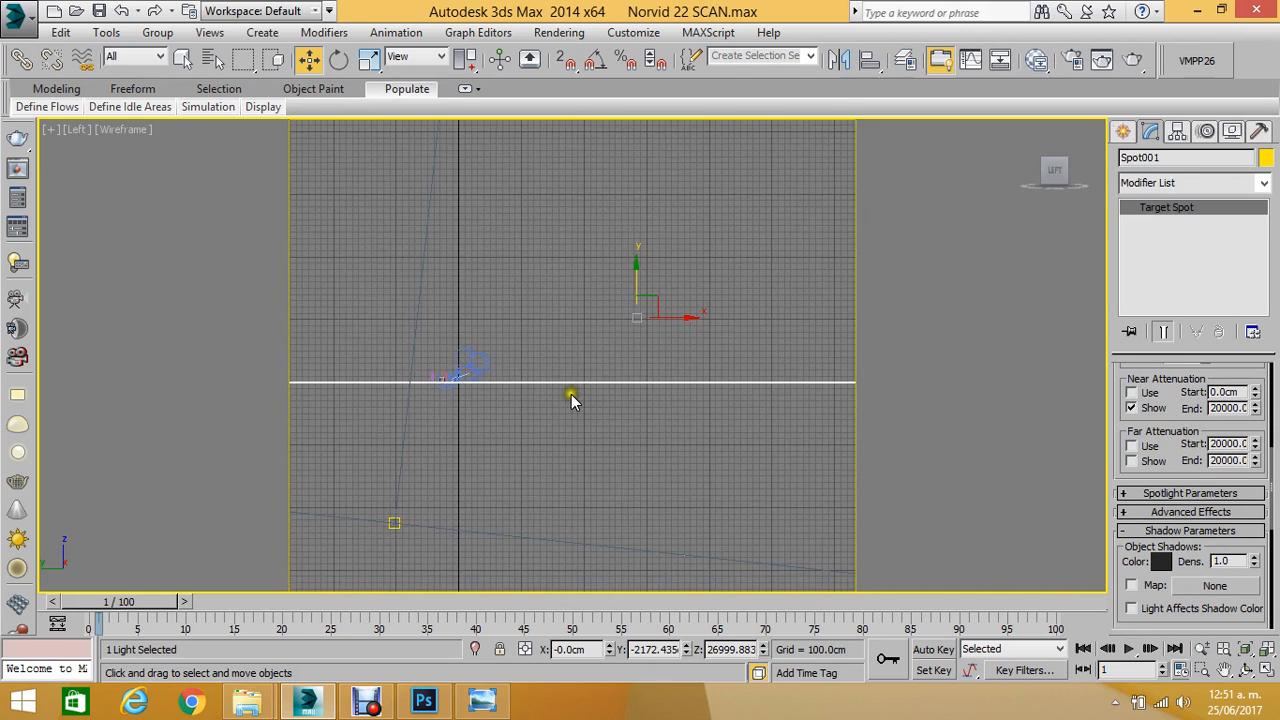
key(c)
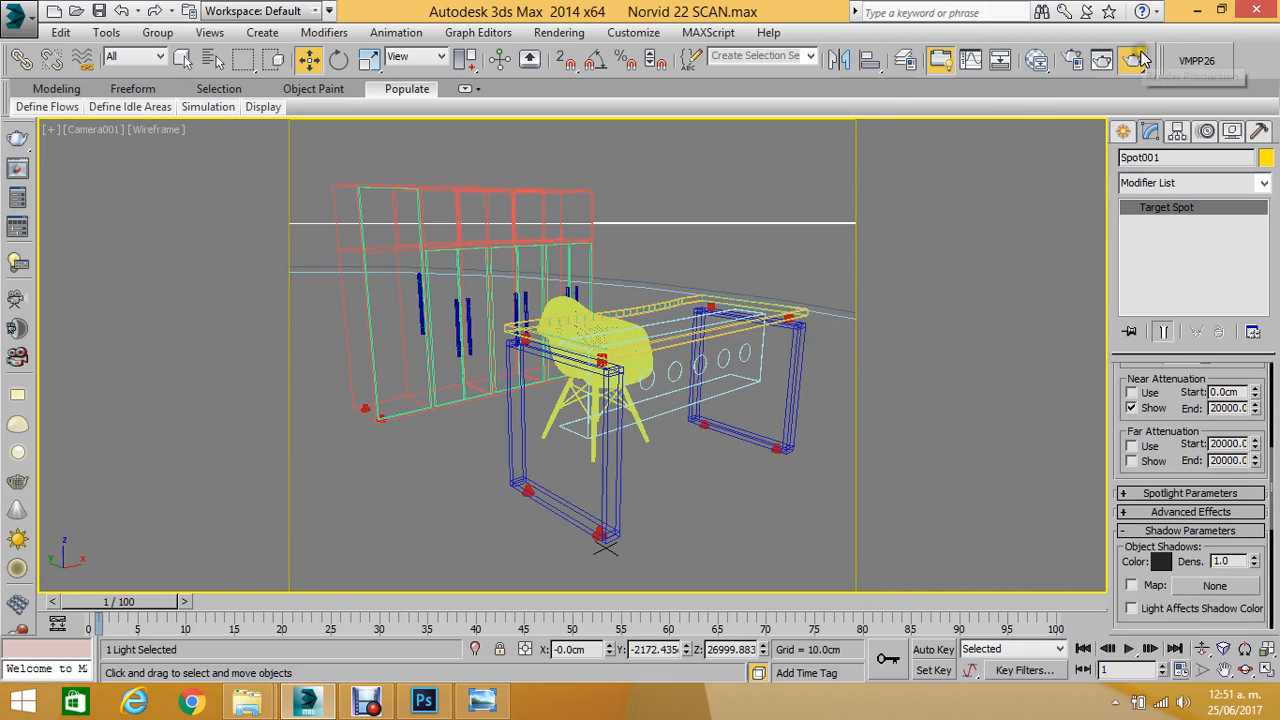
click(1138, 60)
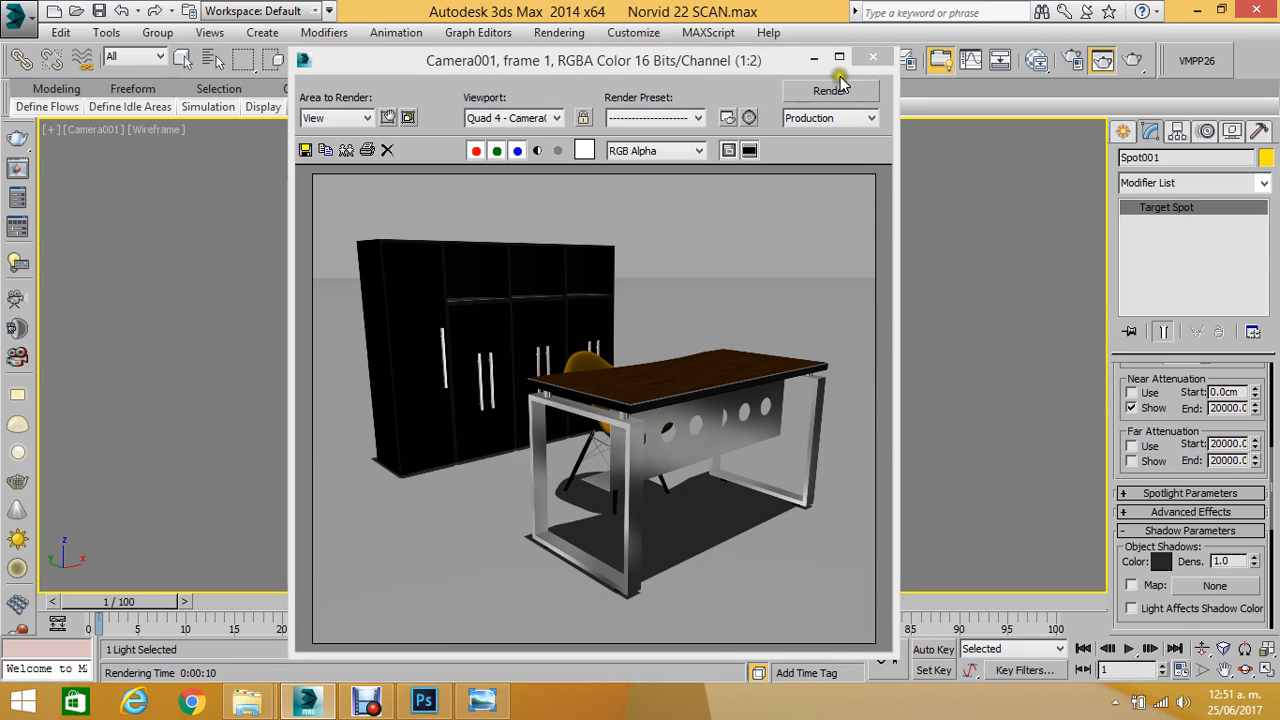
Switch the camera view from wireframe to shaded display and test-render it again.
click(873, 58)
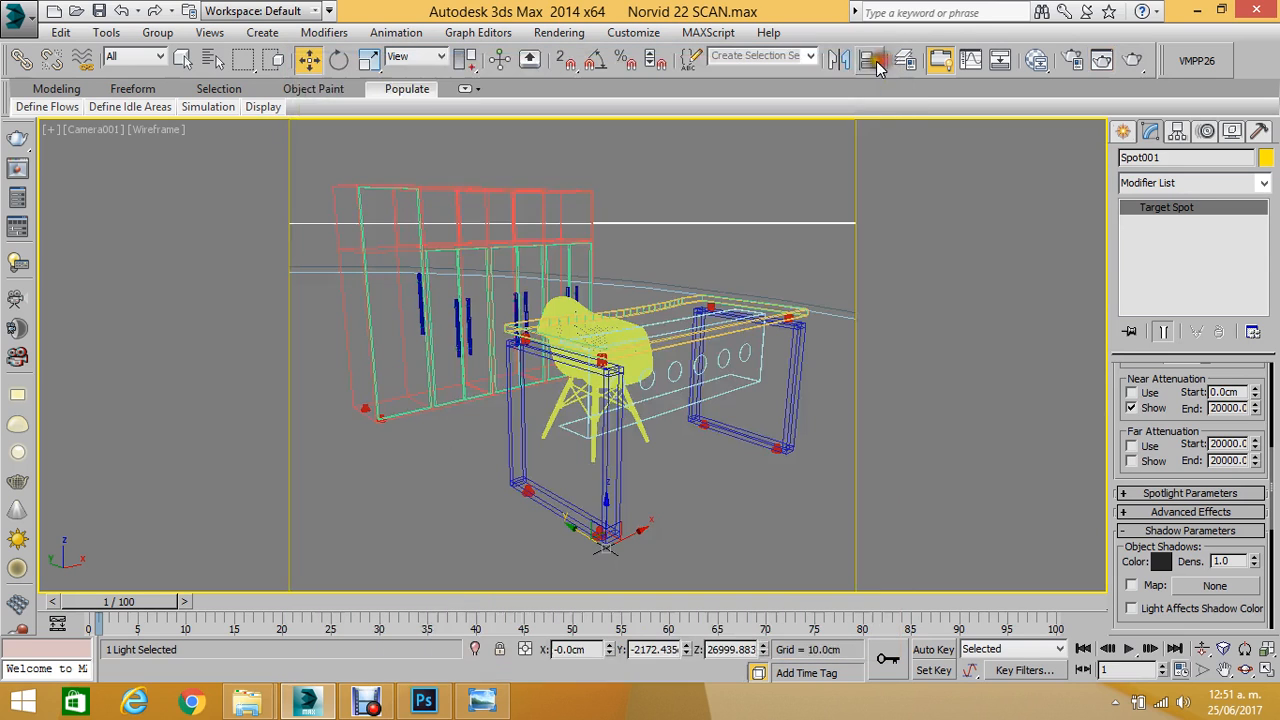
click(608, 170)
click(557, 203)
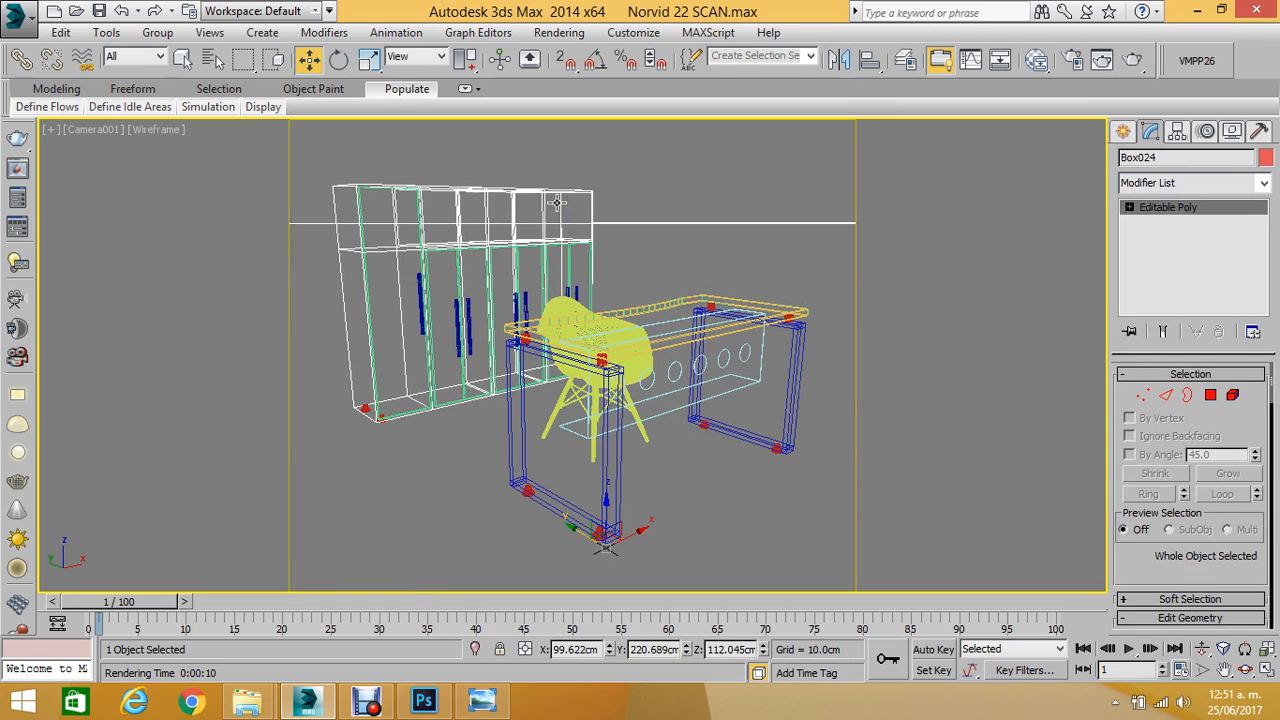
click(167, 134)
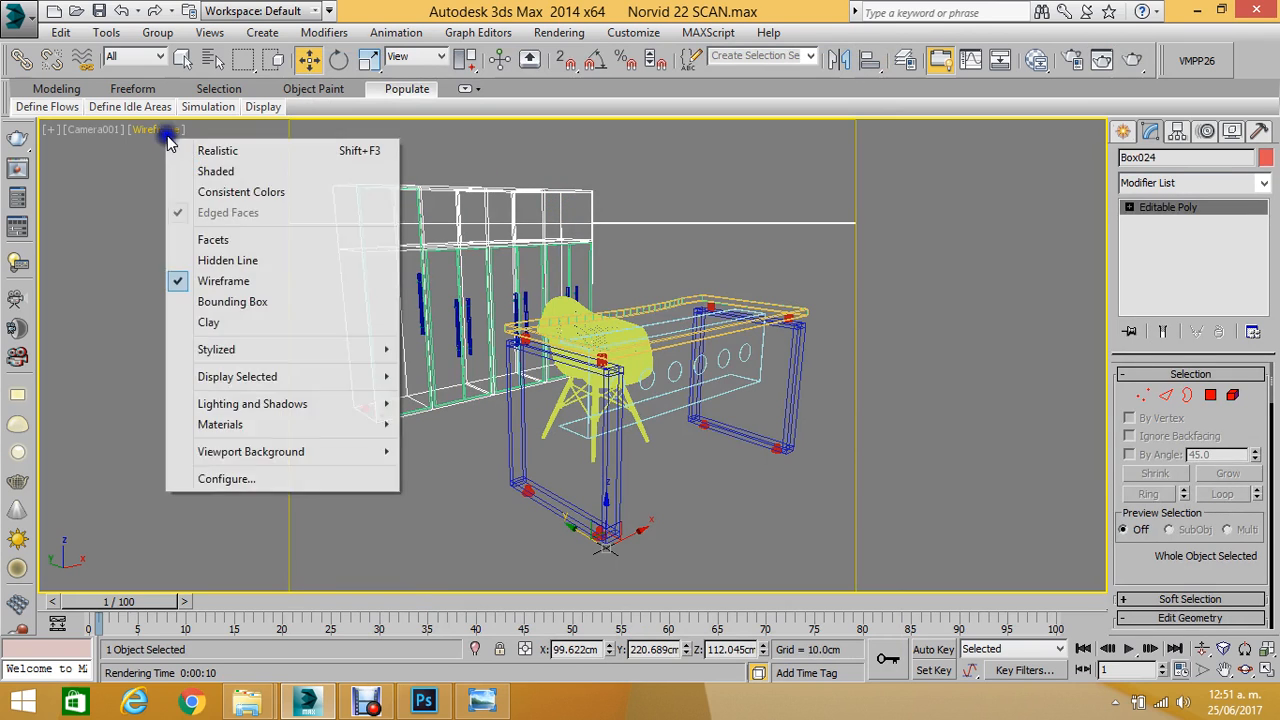
click(235, 173)
click(609, 149)
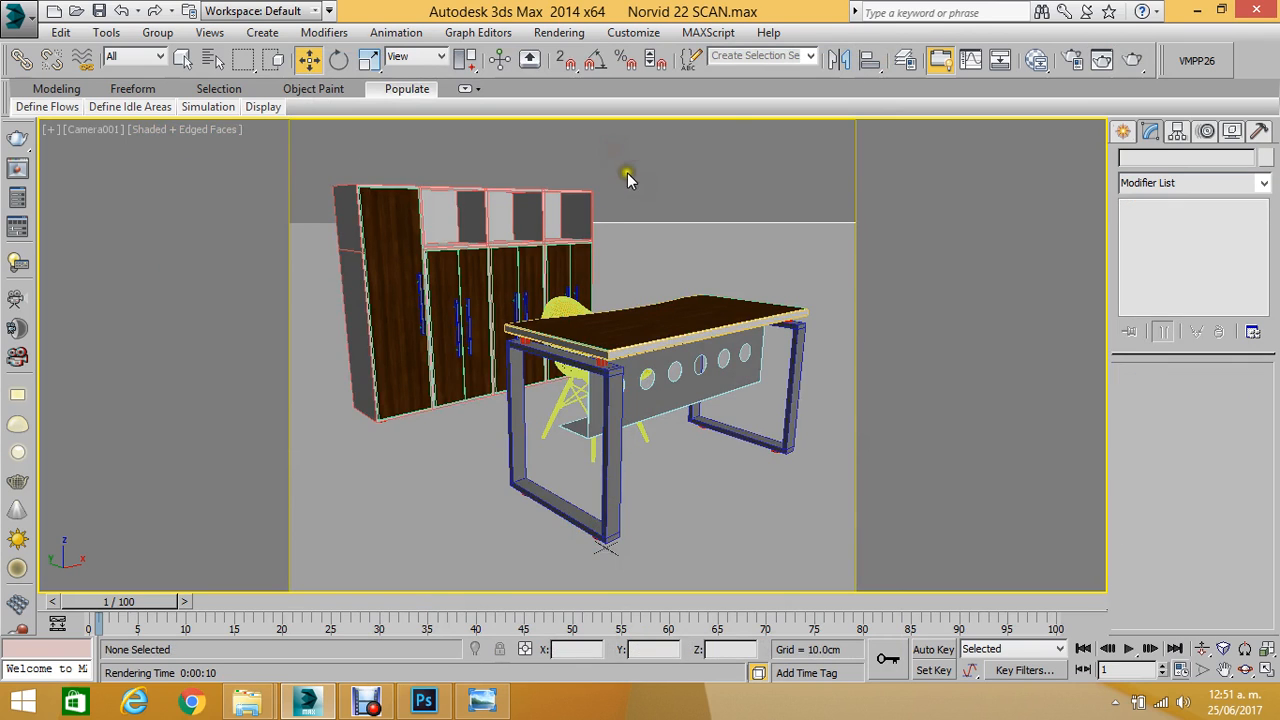
click(1138, 62)
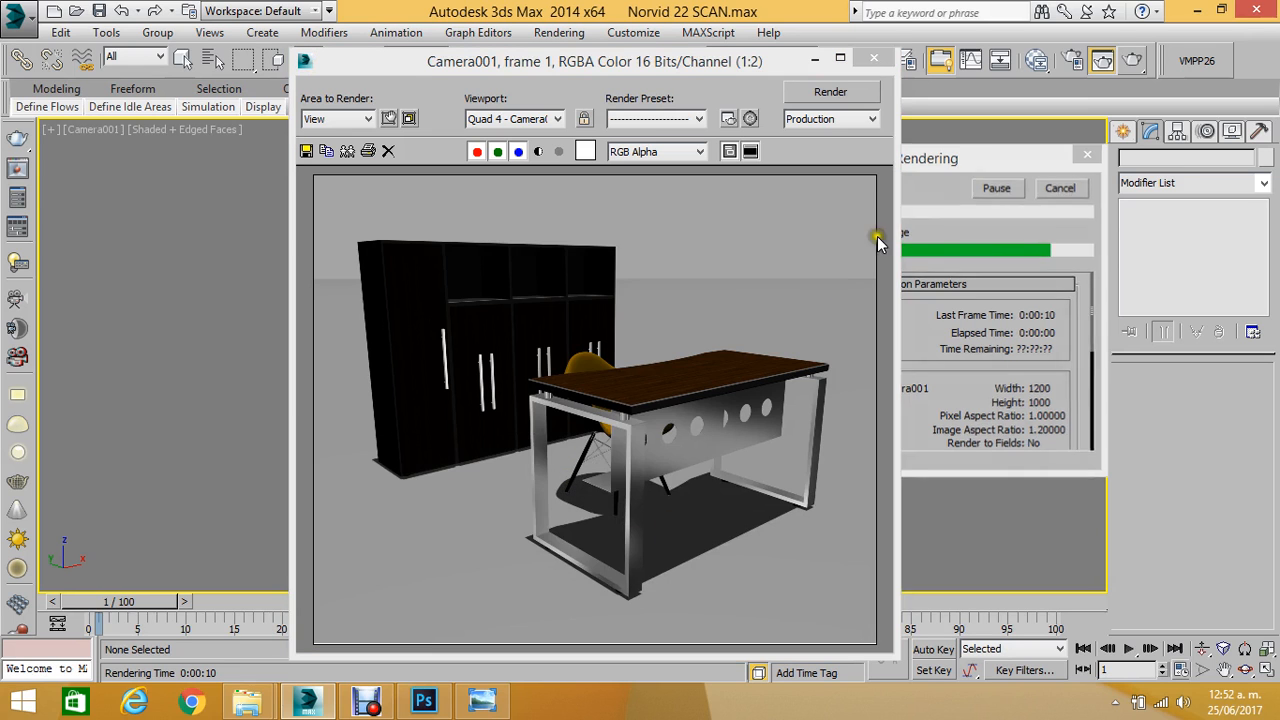
click(875, 59)
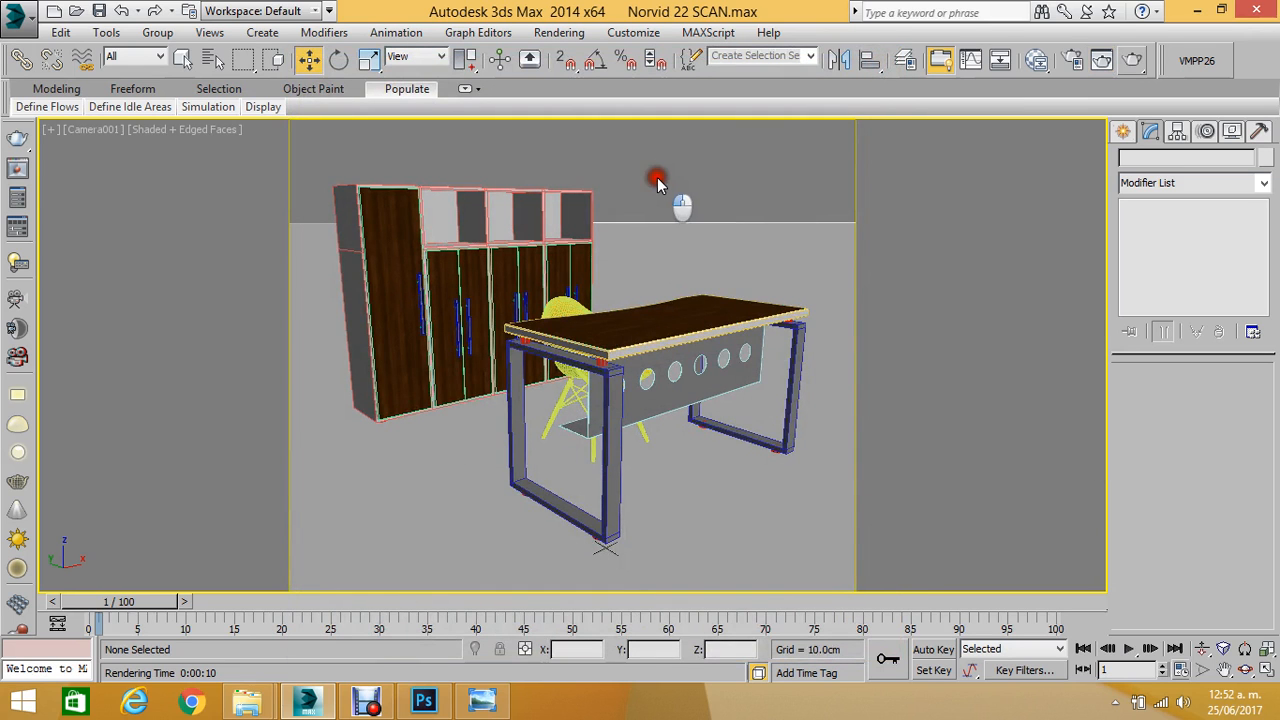
Copy the spotlight straight down in the Left view as Spot002, at a height of about 3383 cm.
key(f)
key(l)
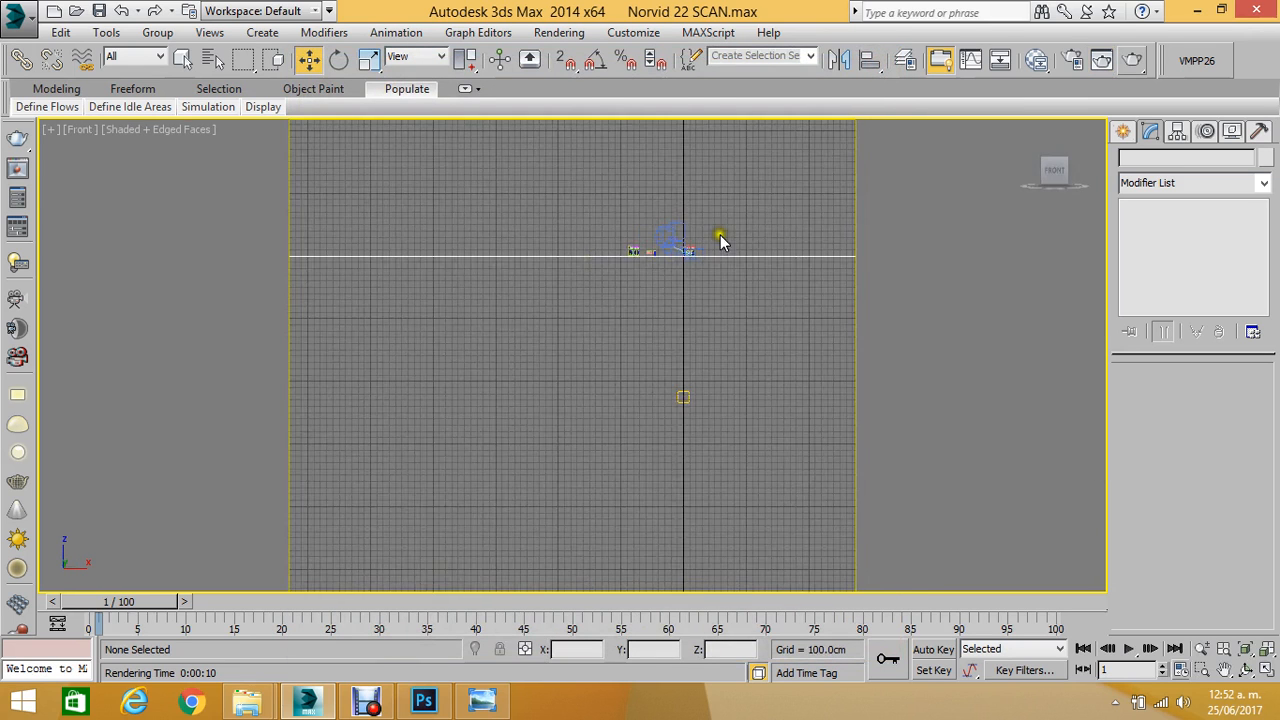
scroll(666, 288, up, 8)
scroll(668, 286, down, 15)
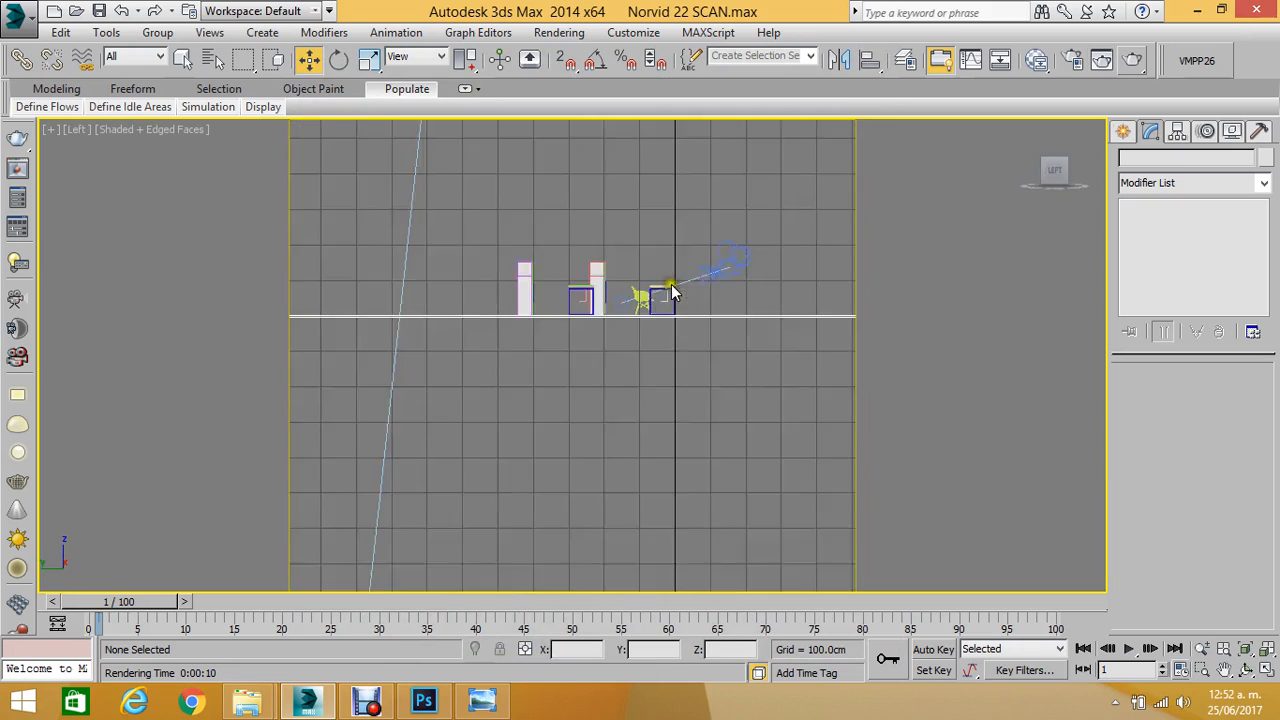
scroll(611, 346, down, 2)
scroll(627, 271, up, 2)
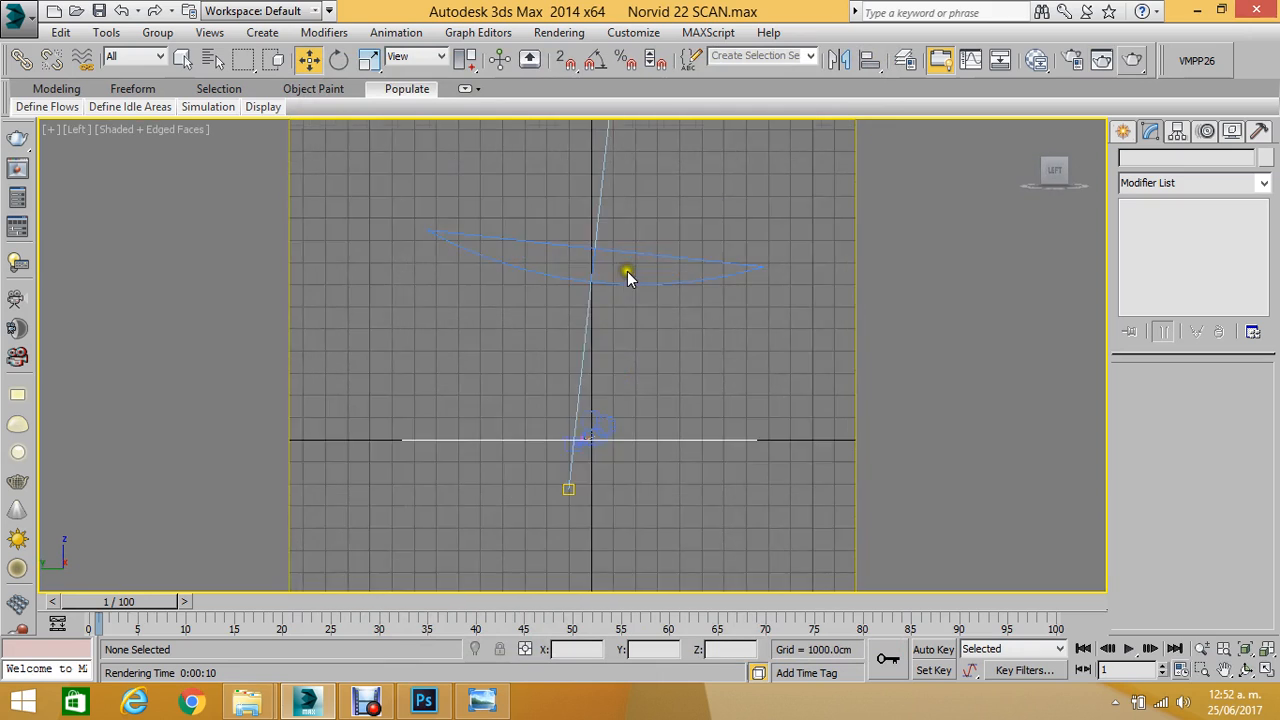
scroll(627, 271, down, 5)
scroll(634, 228, up, 3)
click(610, 150)
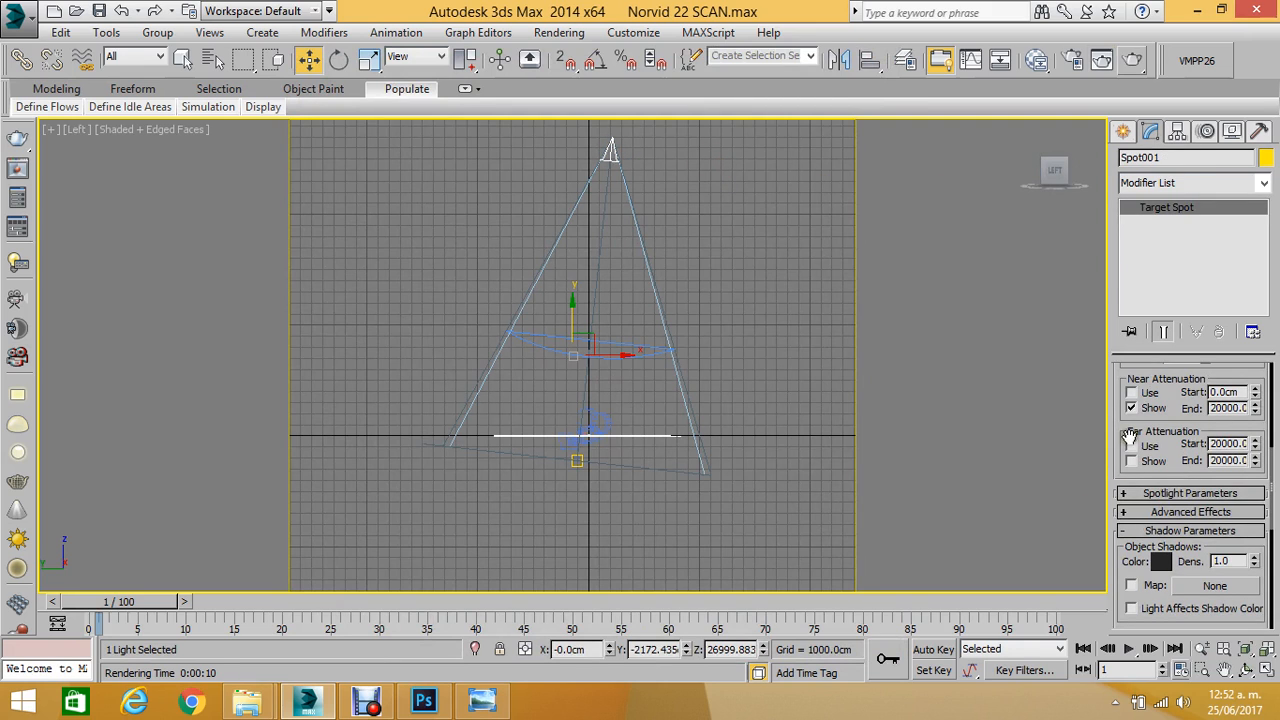
scroll(1130, 418, up, 6)
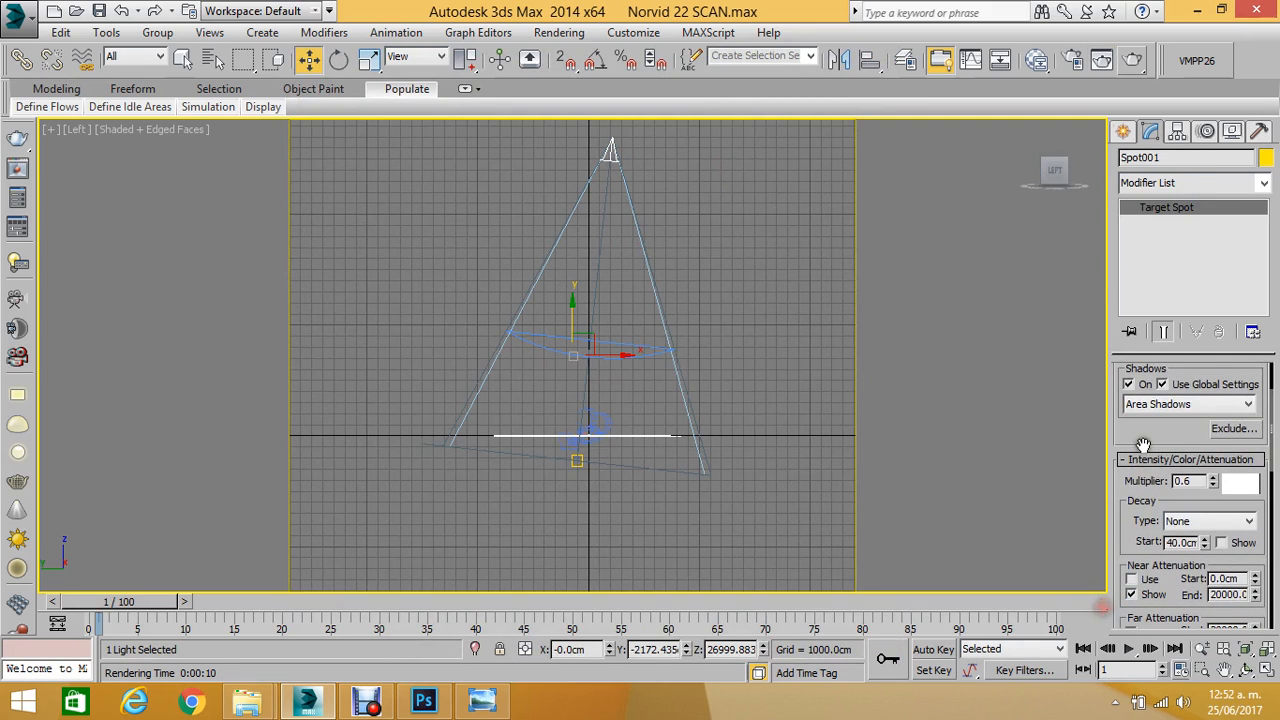
drag(1142, 438, 1127, 378)
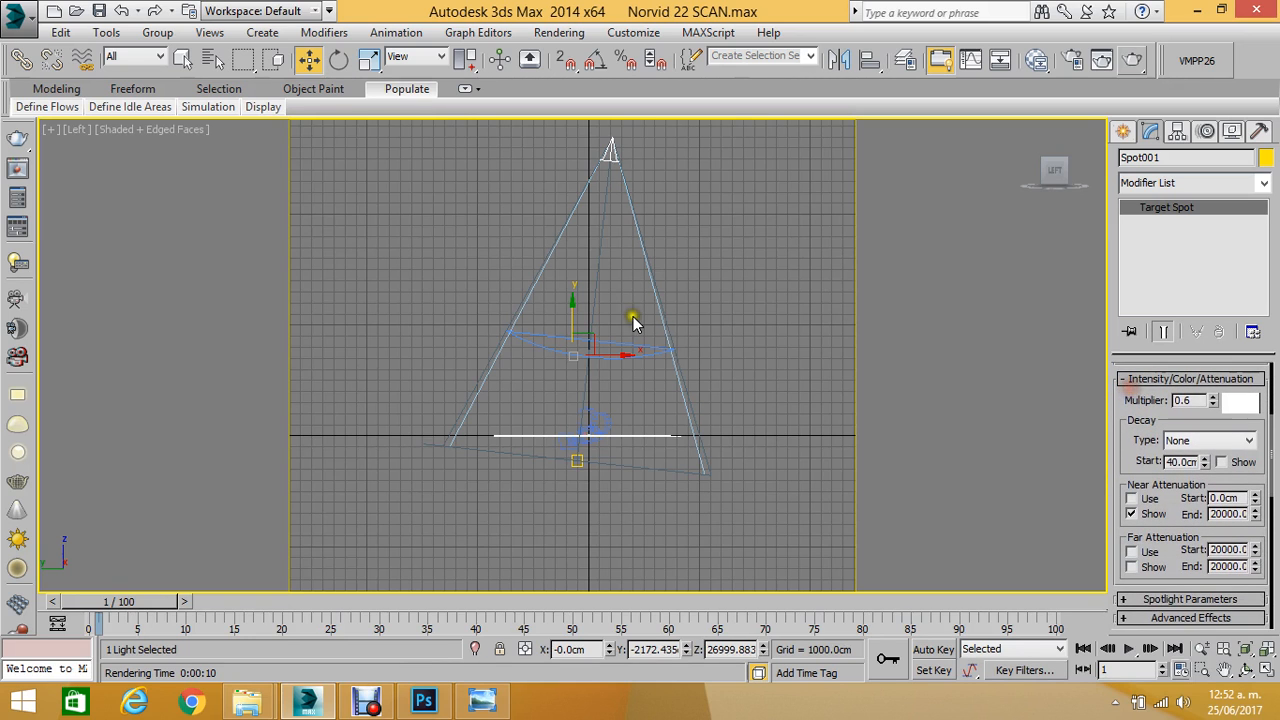
middle_drag(634, 317, 595, 308)
shift+drag(570, 313, 594, 575)
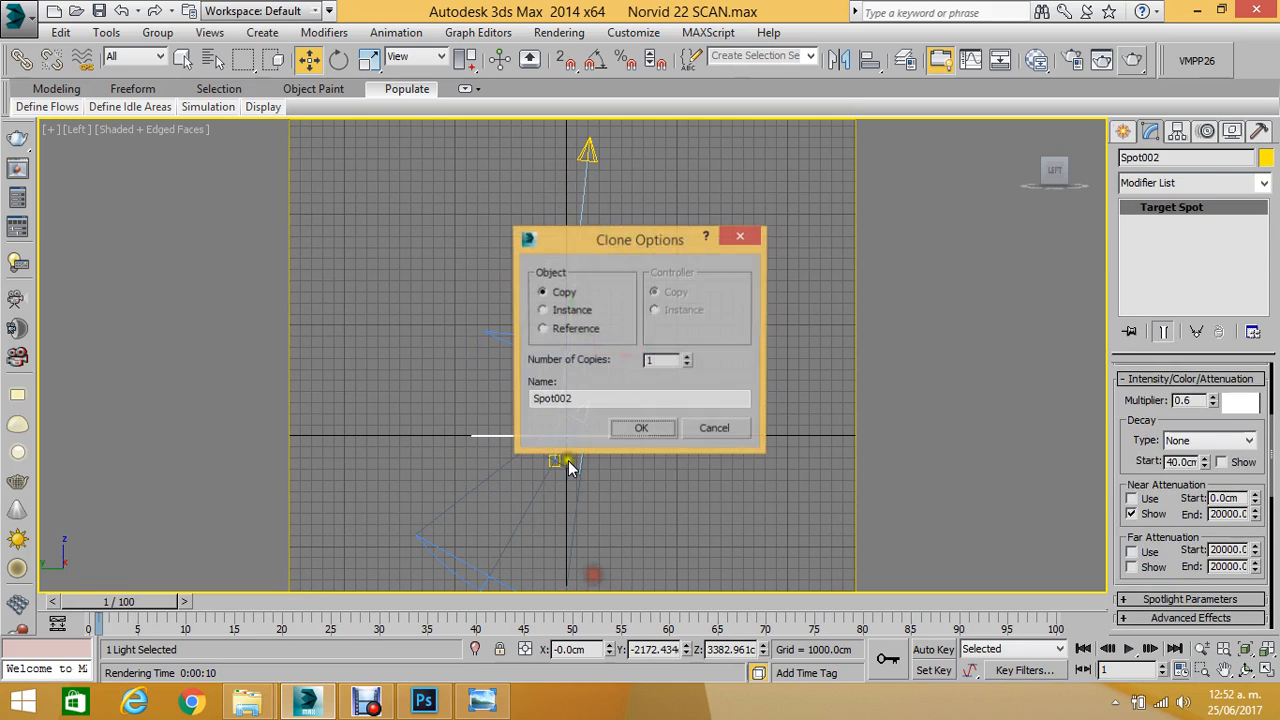
click(628, 432)
Move the copied spotlight out to about -2793 cm in Y and lower it to a height of about 505 cm.
scroll(605, 370, up, 2)
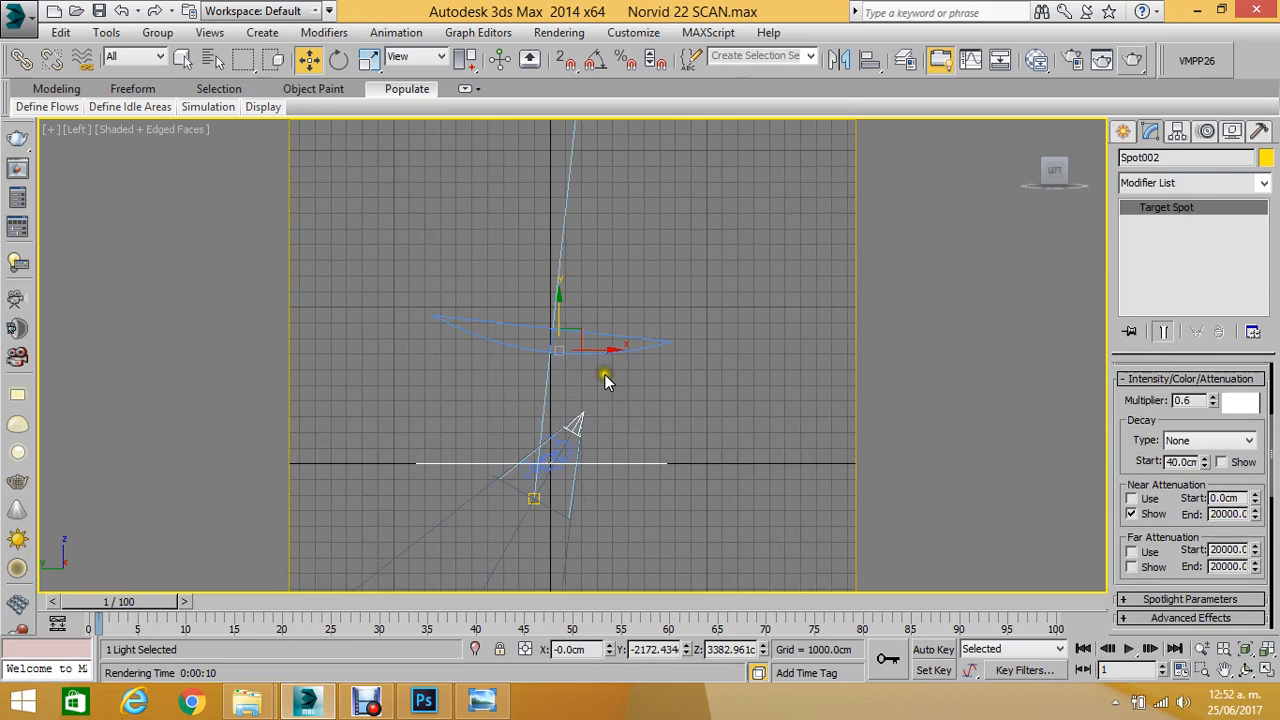
drag(602, 359, 715, 365)
scroll(636, 494, up, 6)
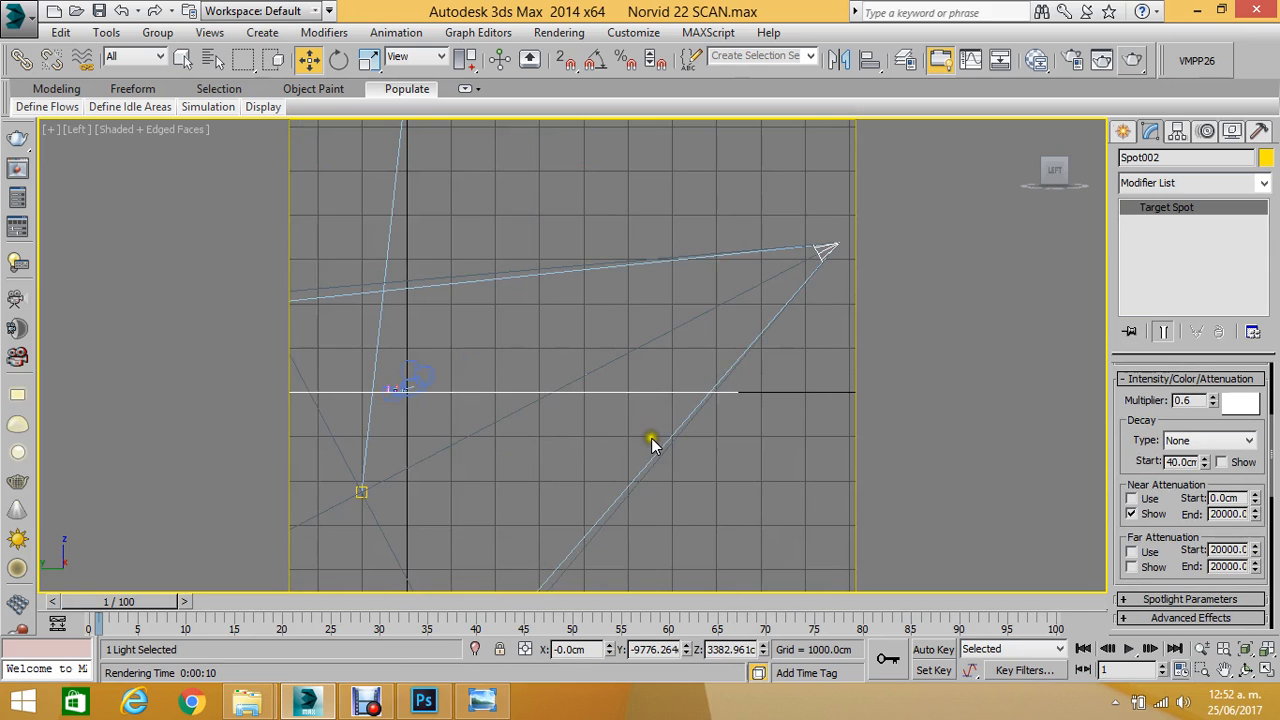
middle_drag(650, 440, 624, 440)
scroll(590, 352, down, 3)
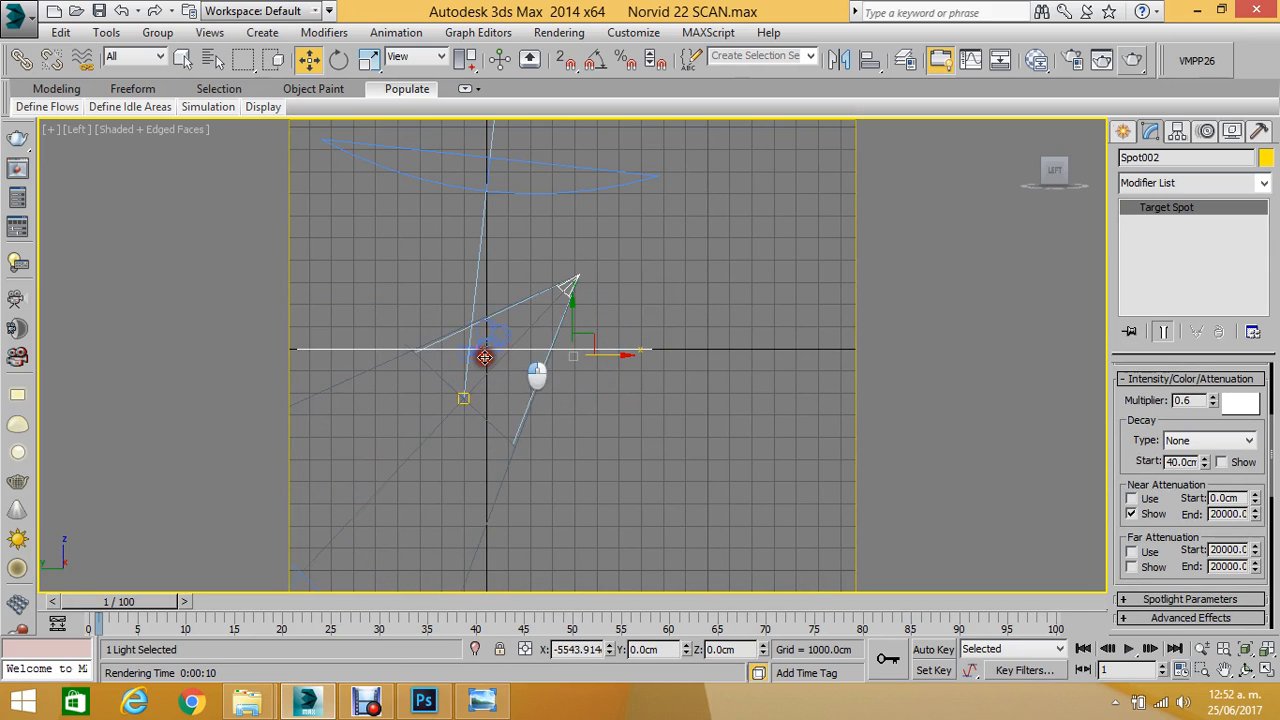
scroll(580, 354, up, 8)
middle_drag(430, 289, 714, 309)
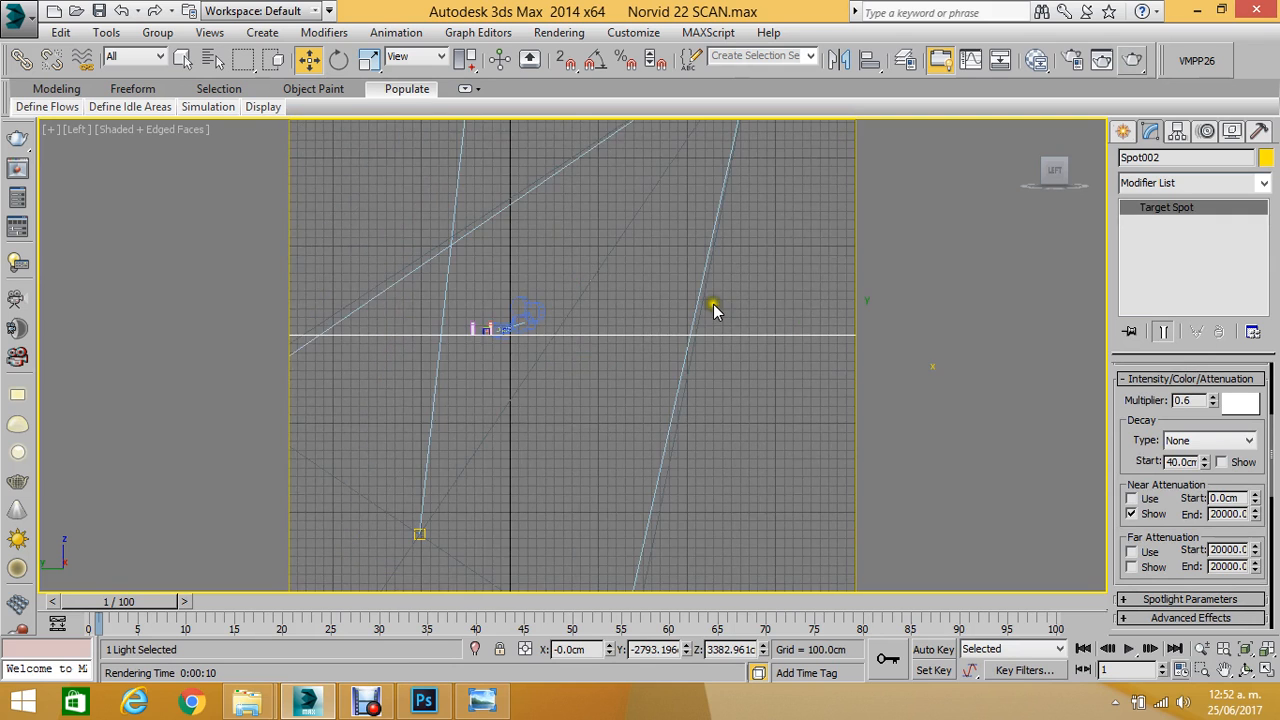
scroll(704, 304, down, 4)
drag(570, 316, 563, 418)
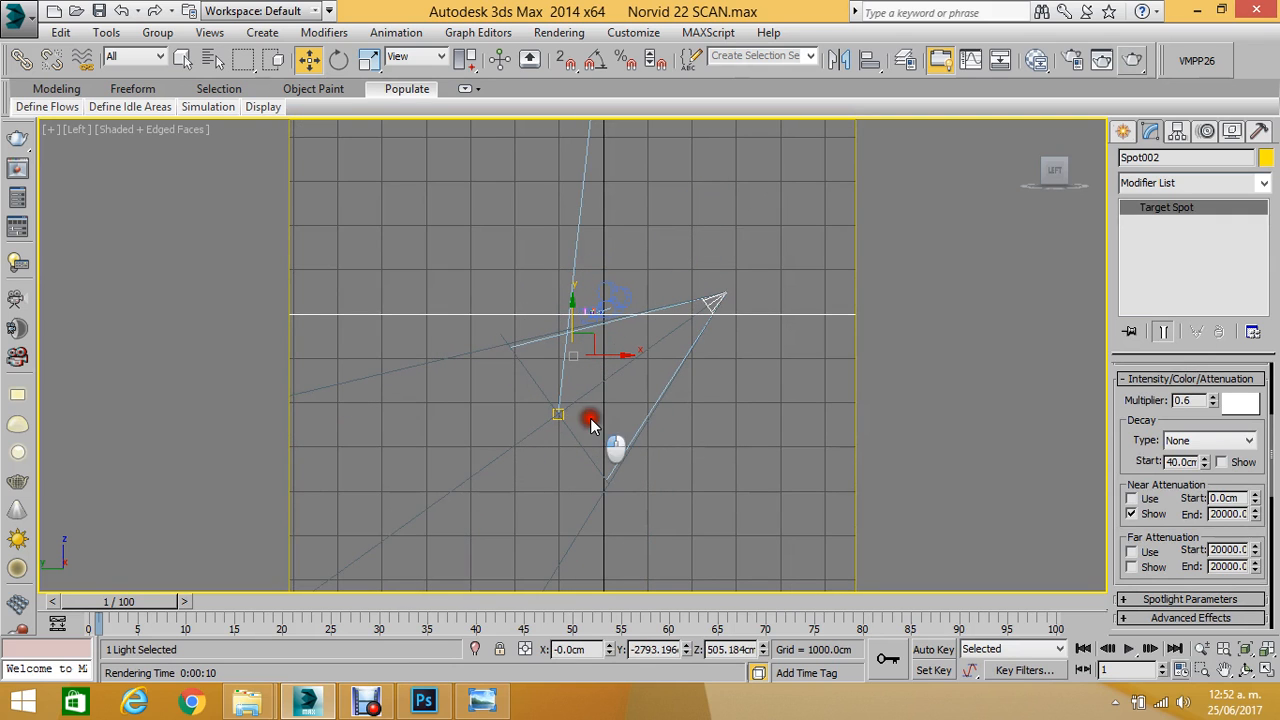
Move the copied spotlight's target up beside the furniture, to about 240 cm in Y and -199 cm in Z.
click(590, 423)
click(560, 415)
drag(613, 363, 565, 234)
click(565, 234)
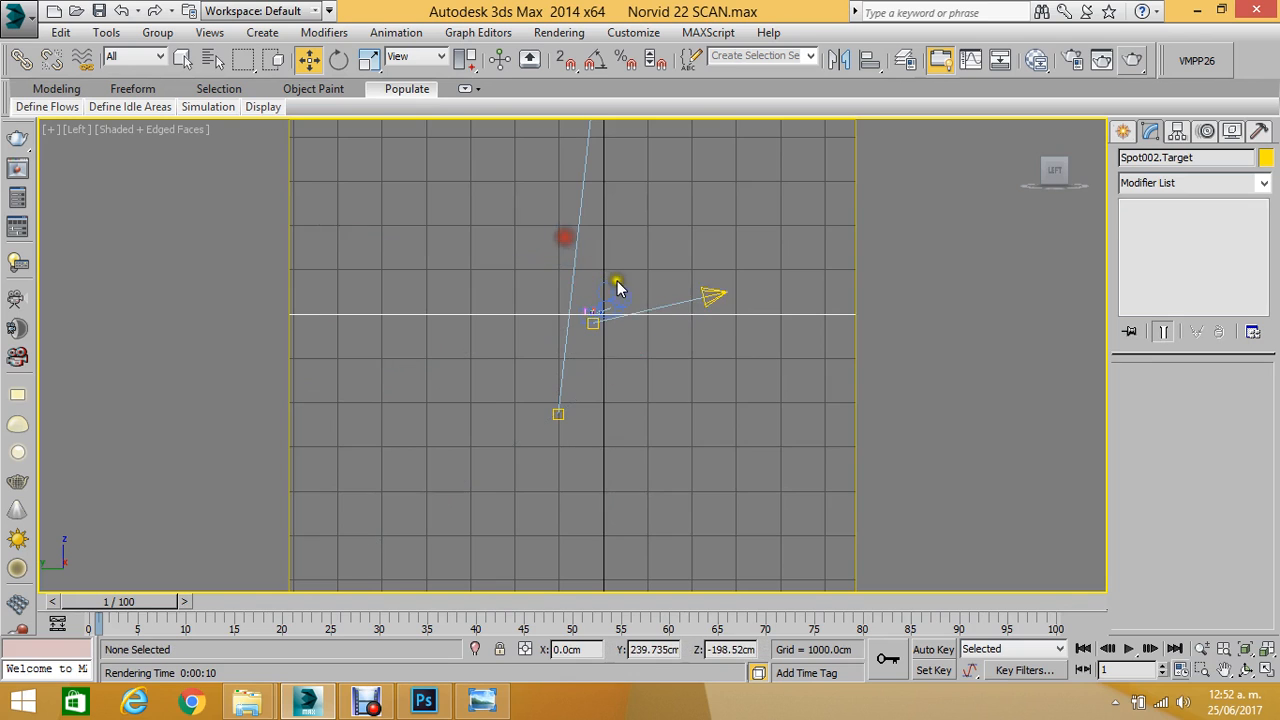
Bring the copied spotlight closer to the furniture at about -1111 cm in Y, and turn off its shadows.
scroll(614, 286, up, 3)
click(801, 302)
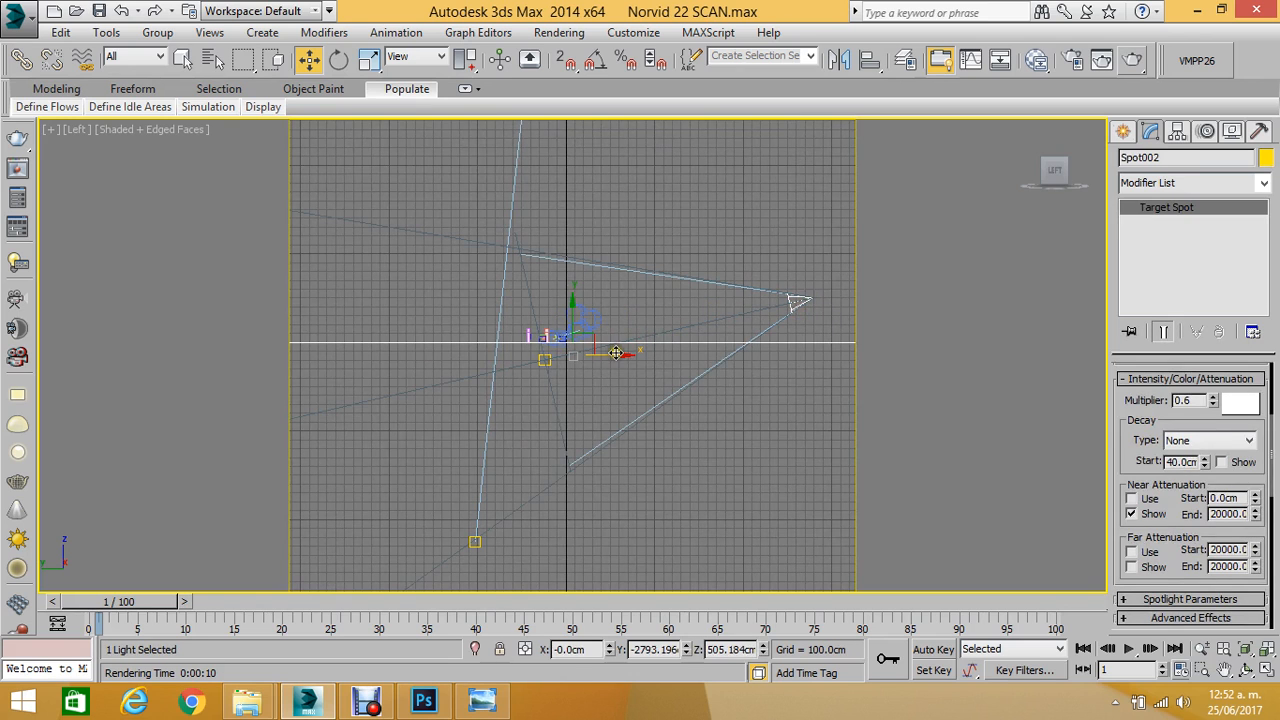
drag(610, 354, 465, 337)
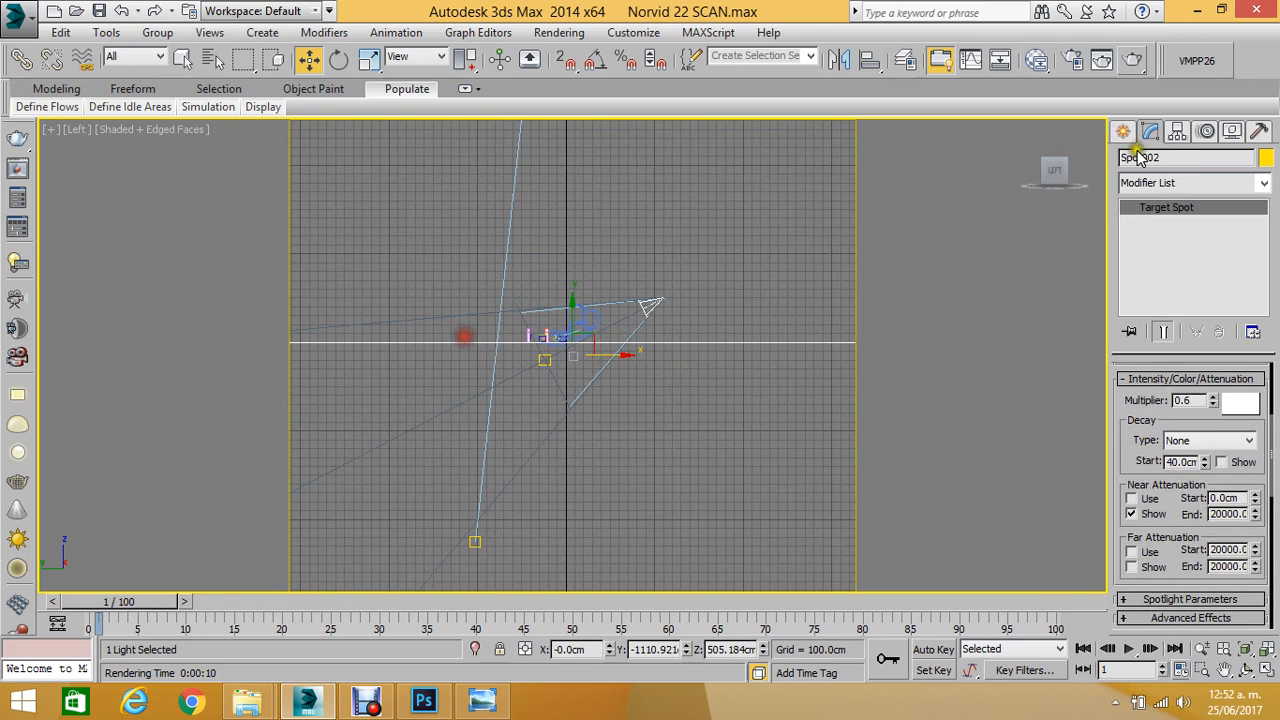
drag(1133, 444, 1117, 575)
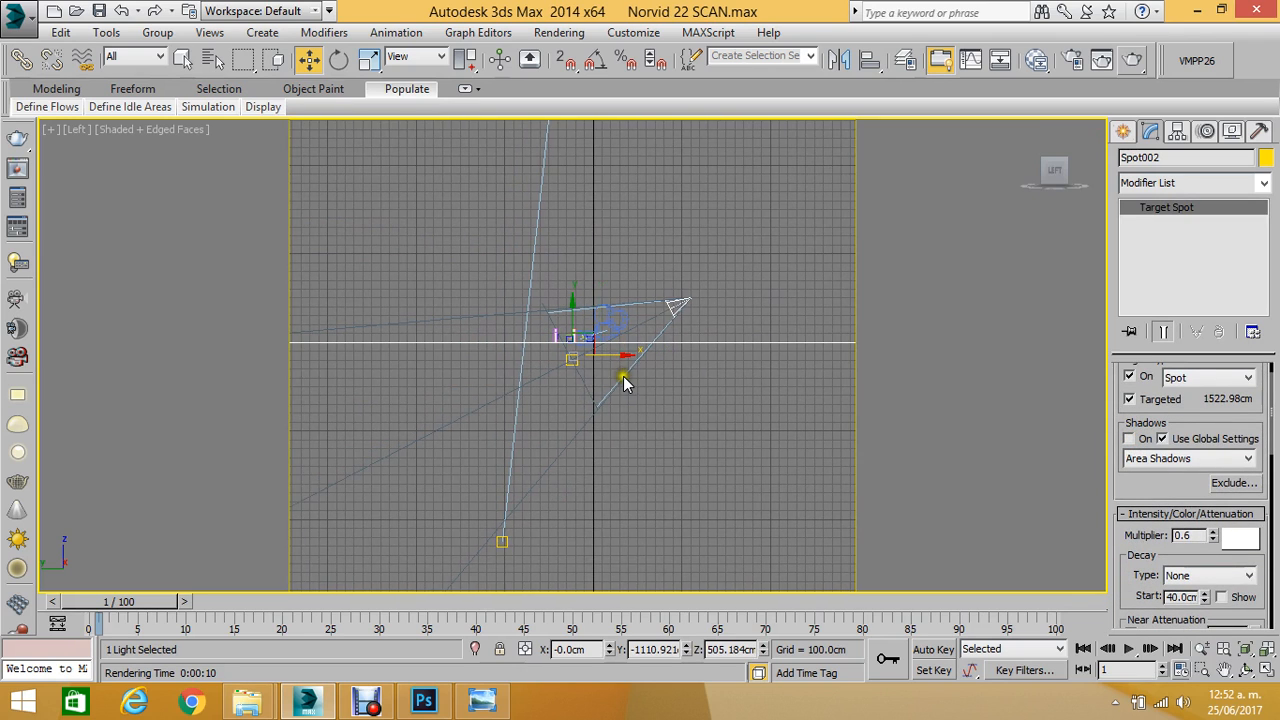
Test-render the camera view with the copied spotlight lighting the furniture from the front.
key(c)
click(1132, 60)
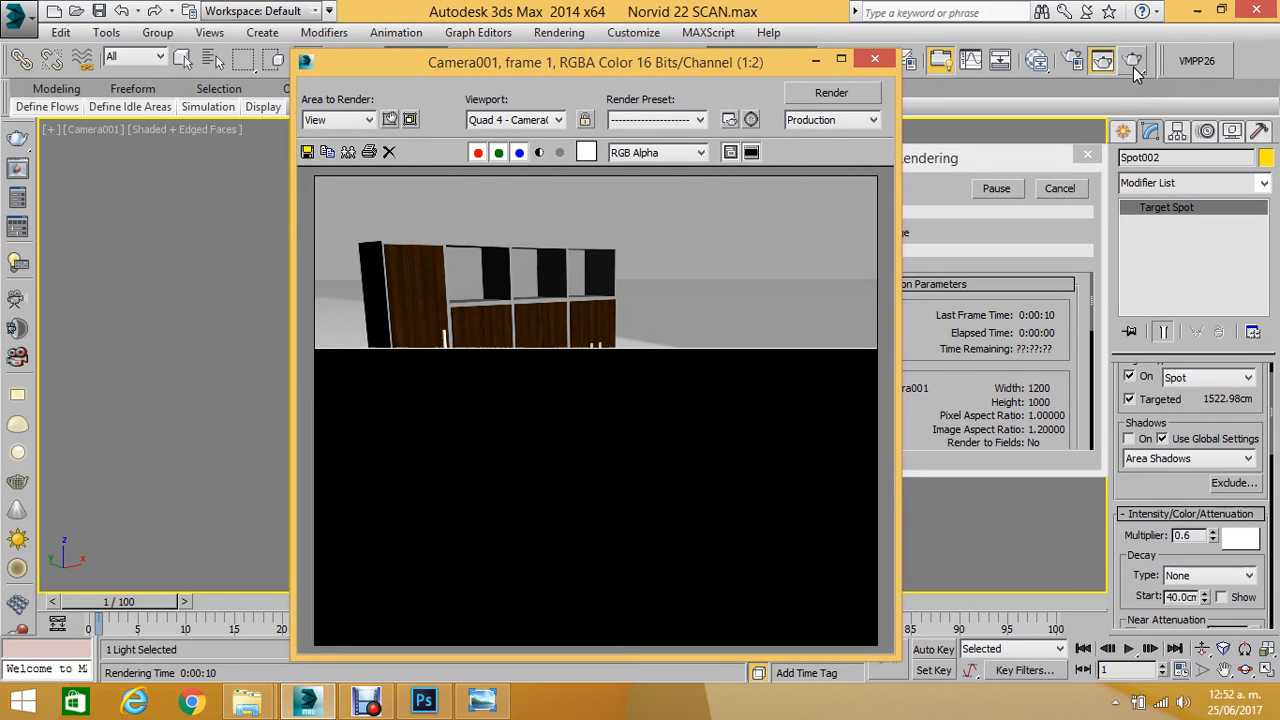
click(884, 62)
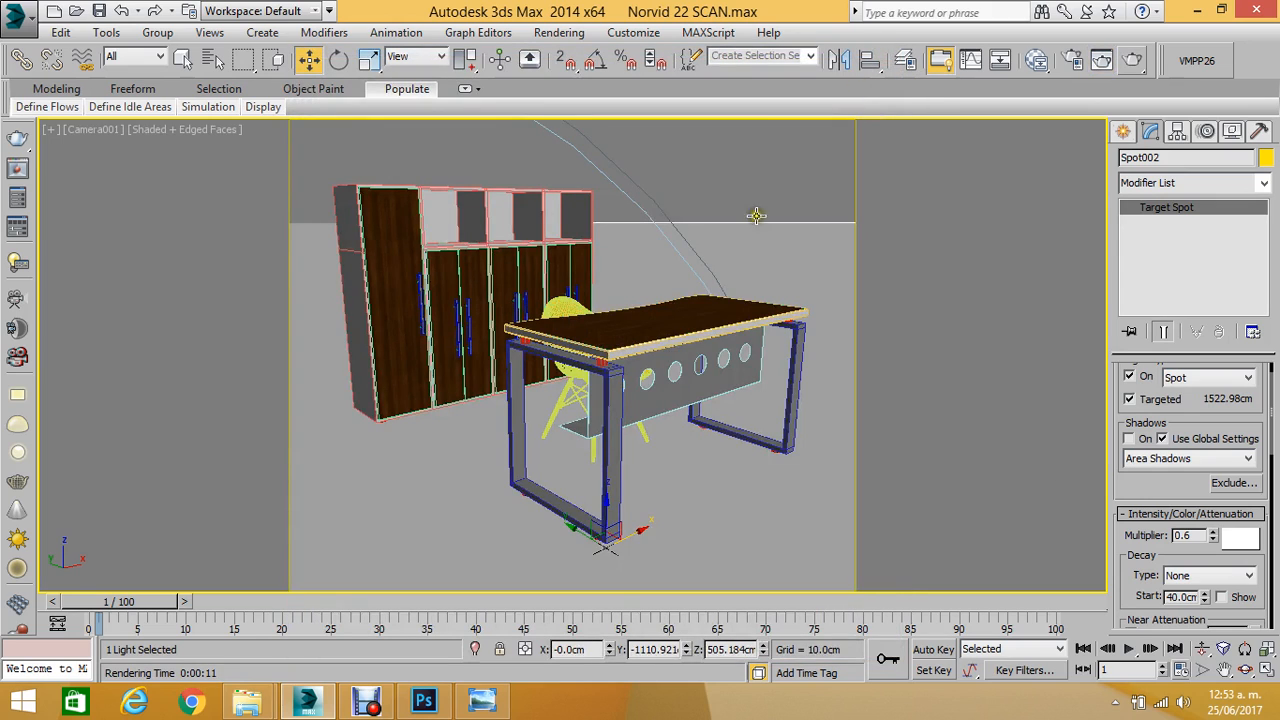
Delete the copied spotlight Spot002 from the scene in the Left view.
key(t)
key(l)
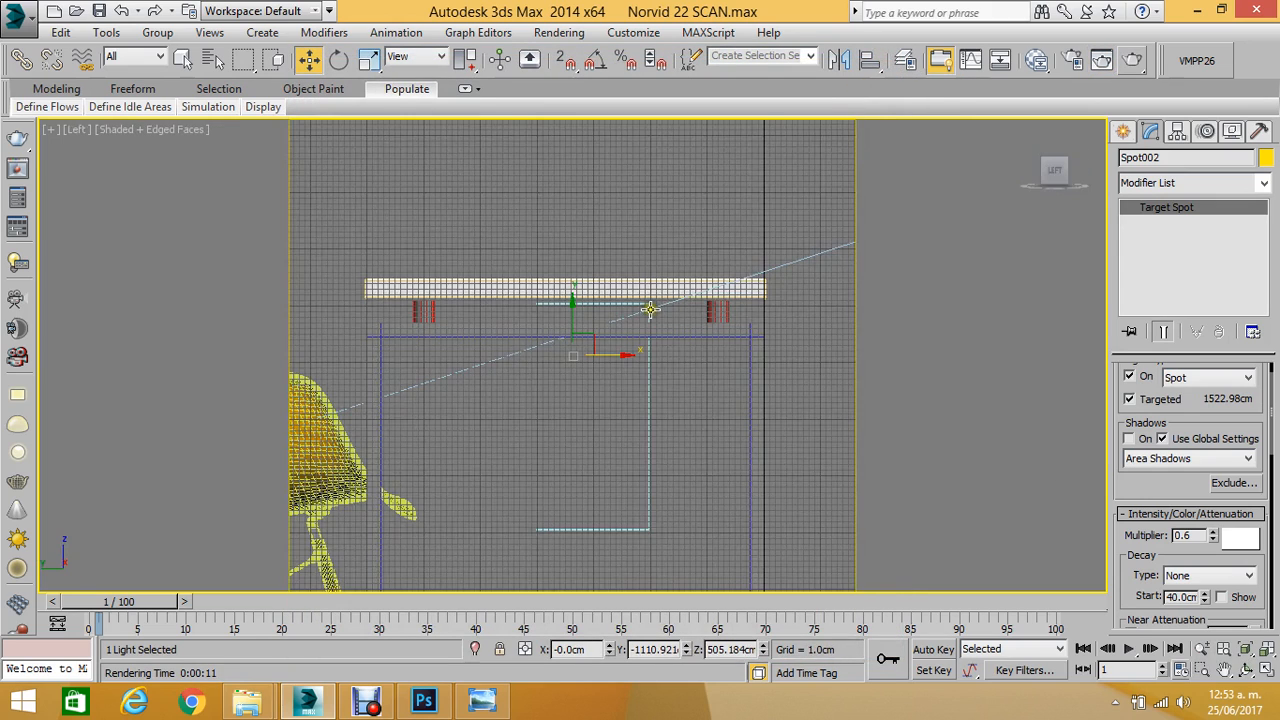
middle_drag(643, 311, 597, 320)
scroll(595, 284, down, 10)
scroll(600, 280, down, 10)
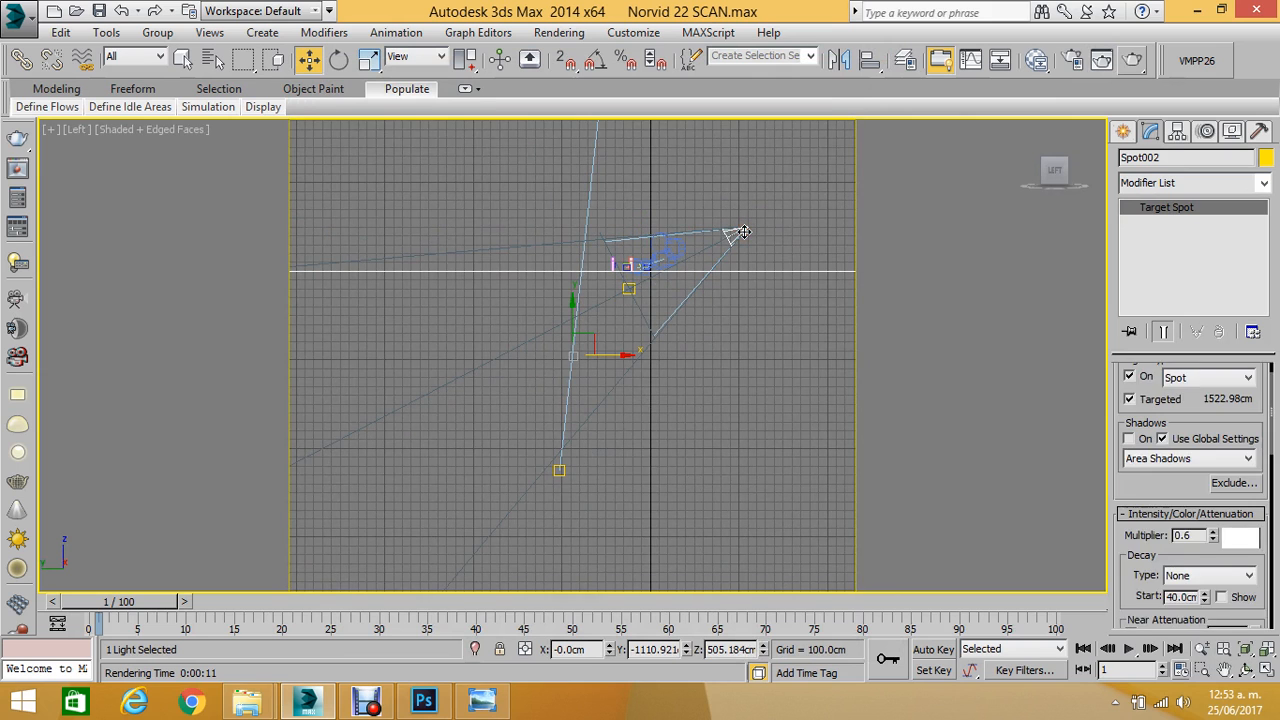
key(Delete)
Set the Top view to wireframe and place a standard Omni light in front of the desk, at about X 51, Y -73 cm.
key(t)
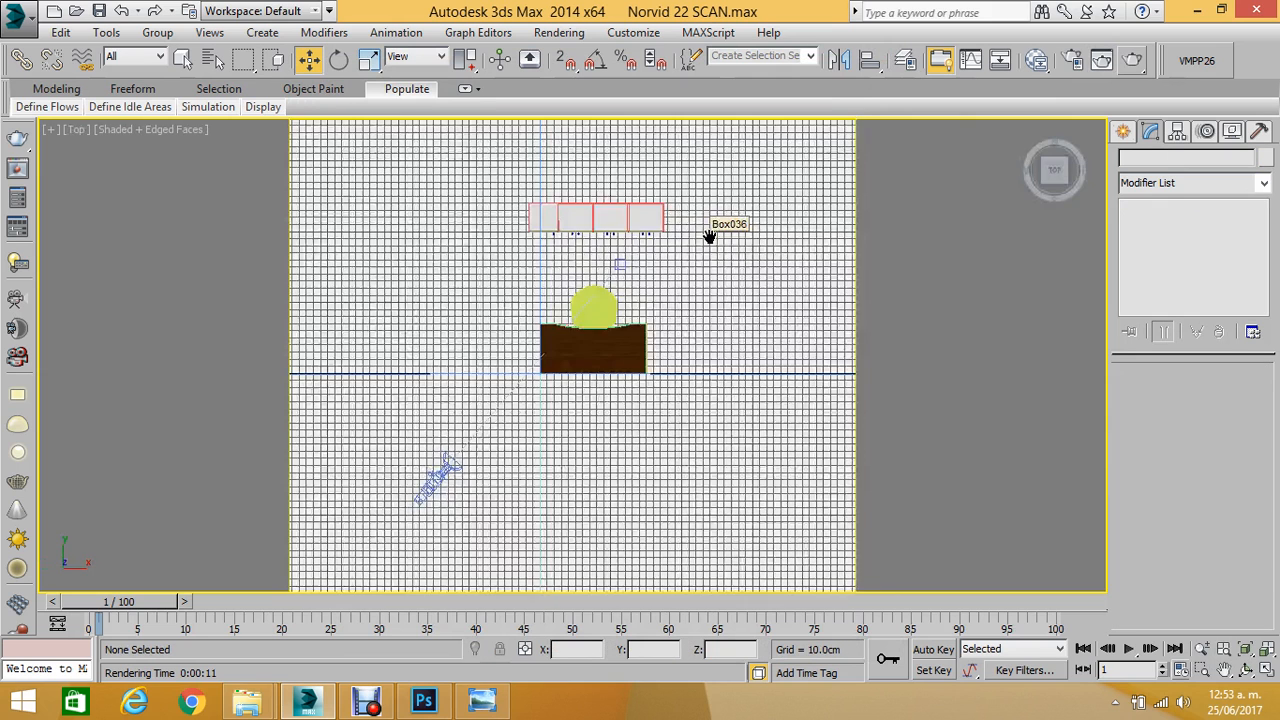
scroll(709, 237, down, 5)
click(192, 131)
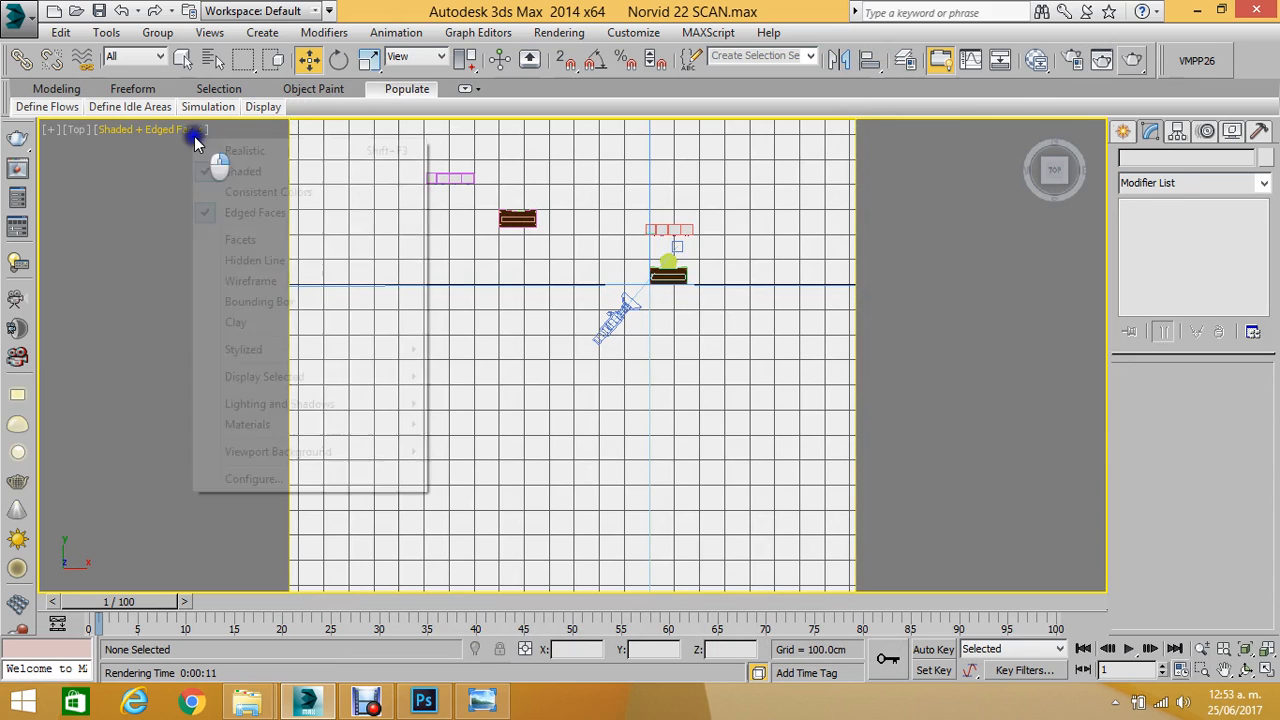
click(247, 280)
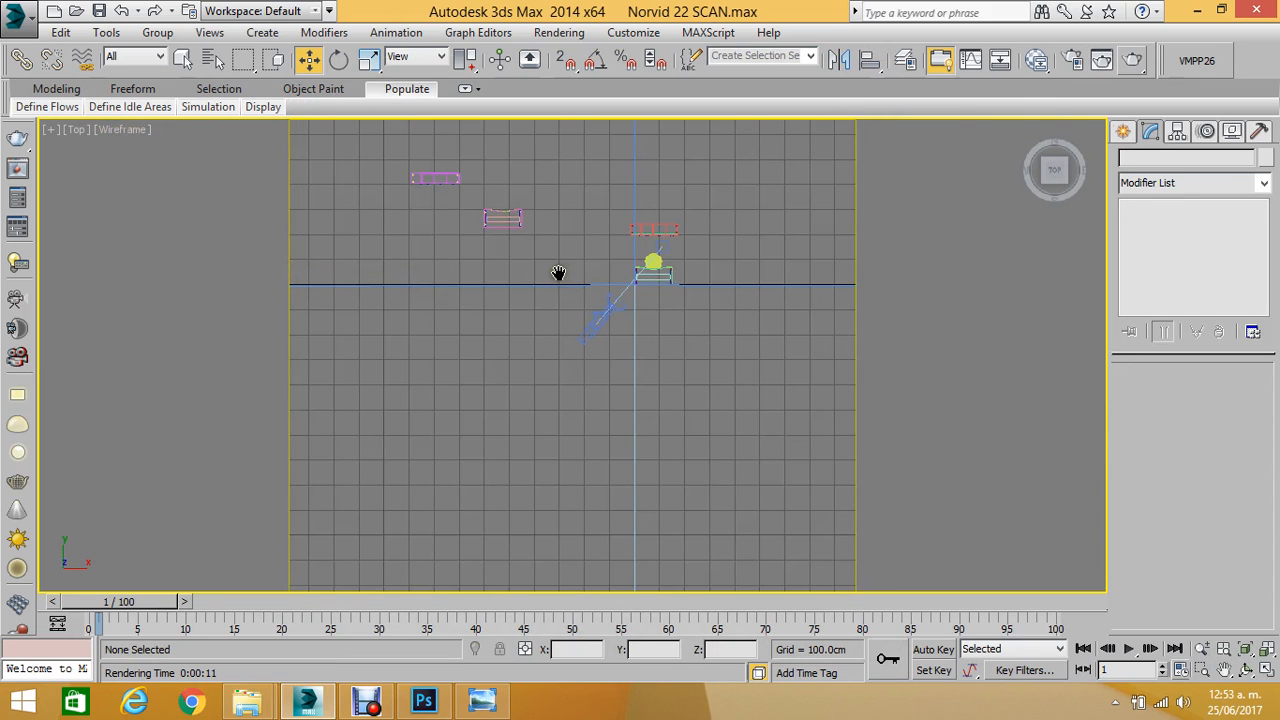
scroll(557, 274, up, 3)
click(1122, 140)
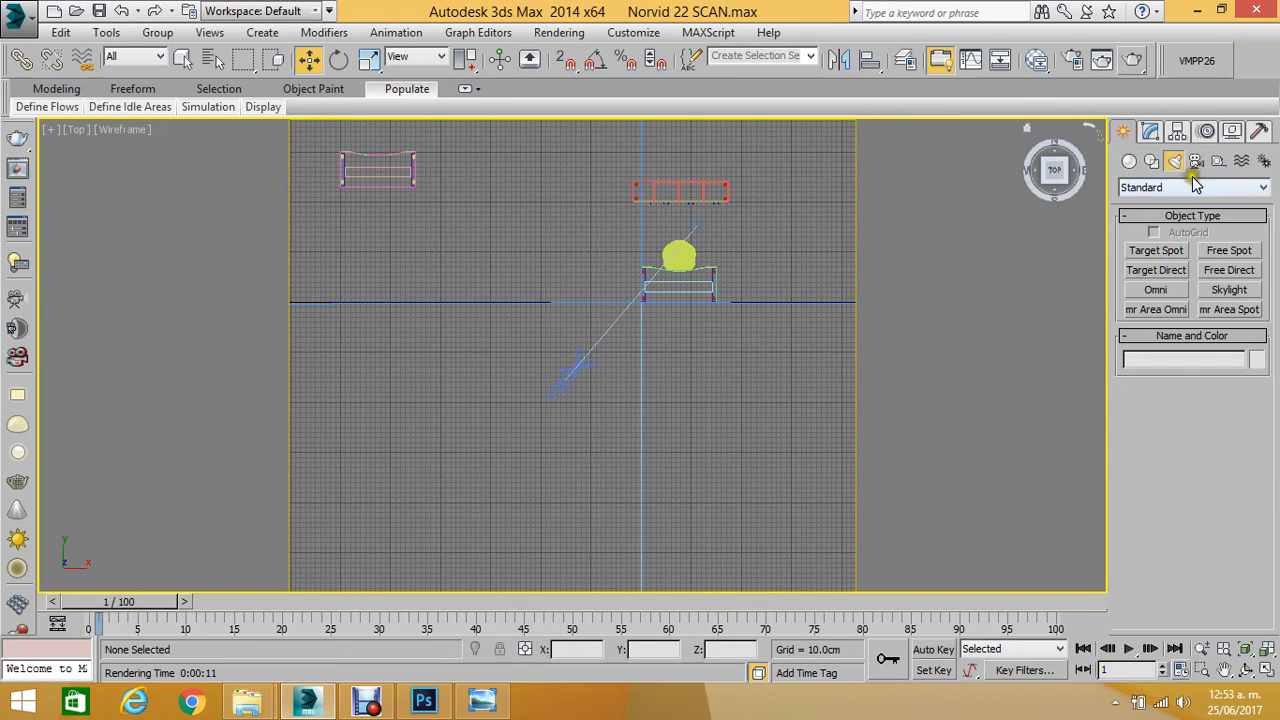
click(1160, 287)
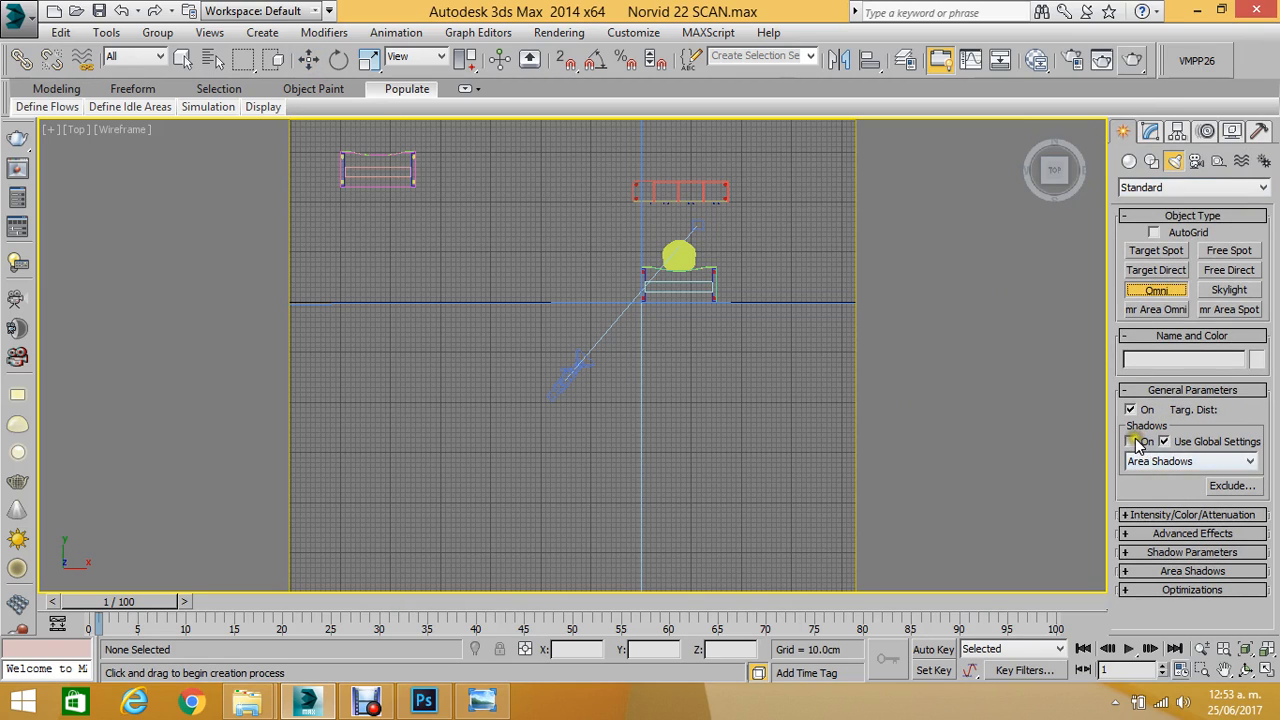
click(666, 338)
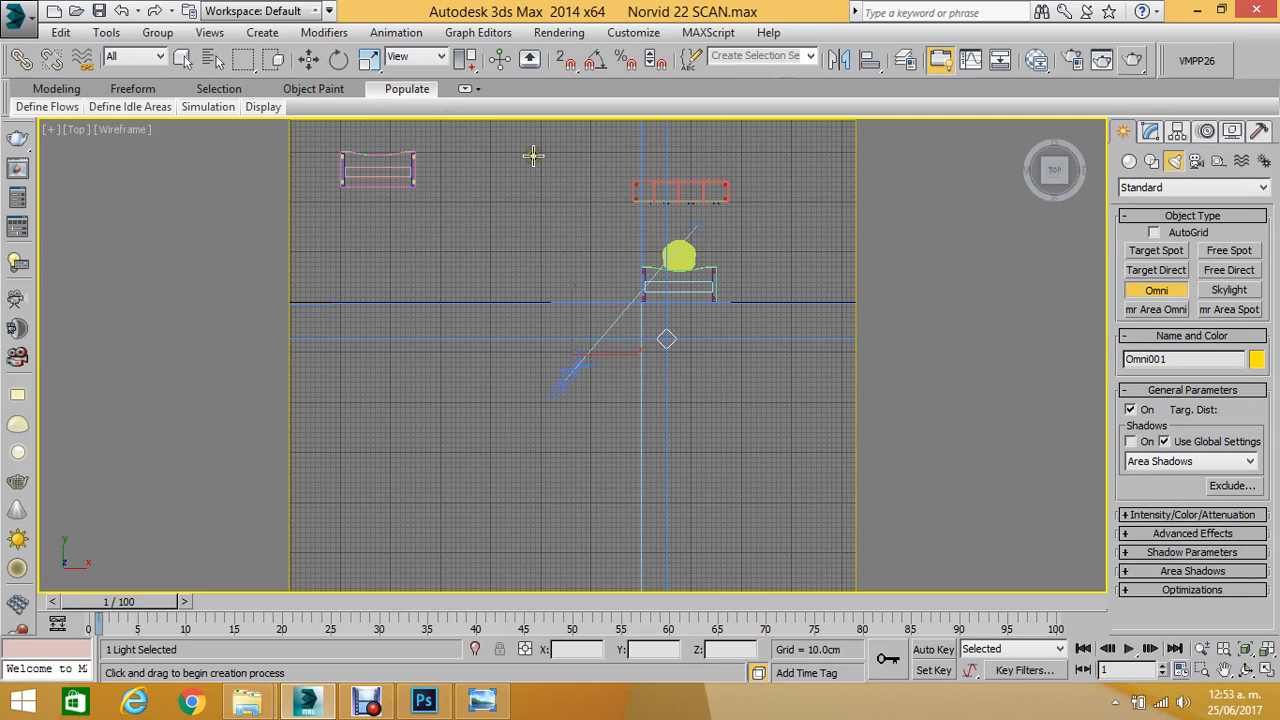
click(308, 59)
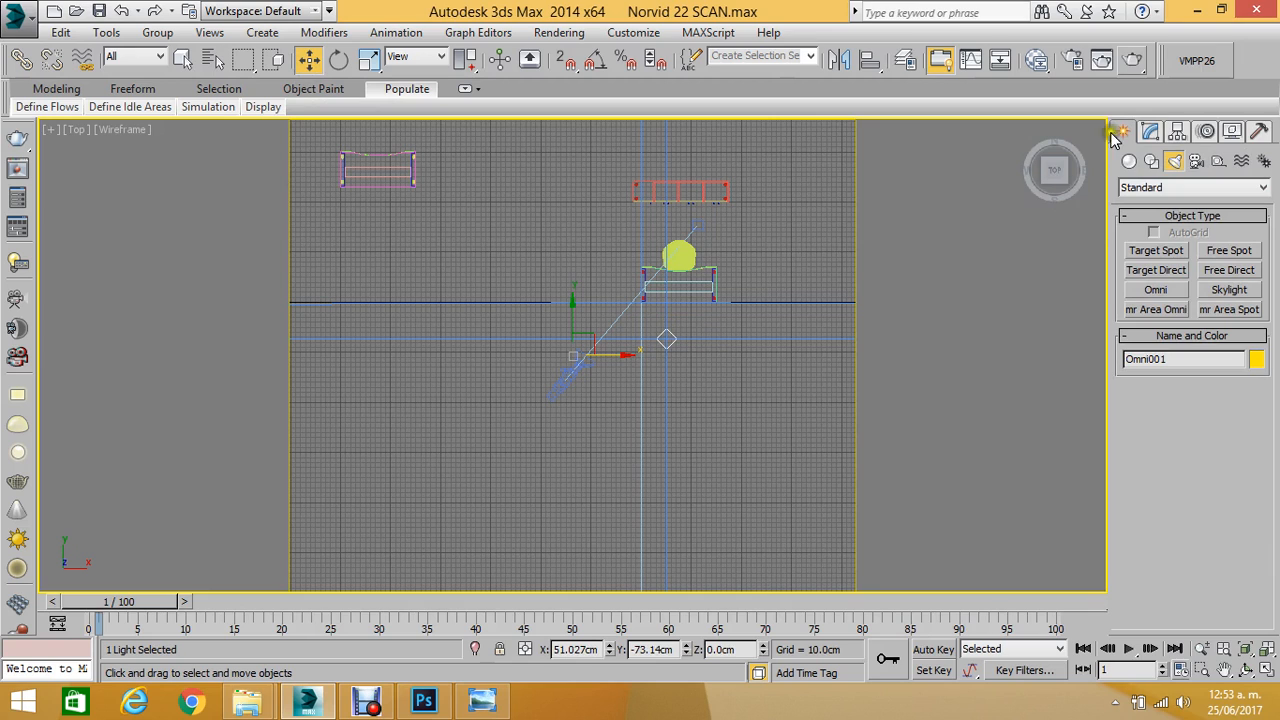
Raise the omni light to about Z 191 cm in the Left view and move it to about X -259, Y -296 cm in the Top view.
click(1149, 131)
drag(1140, 500, 1166, 283)
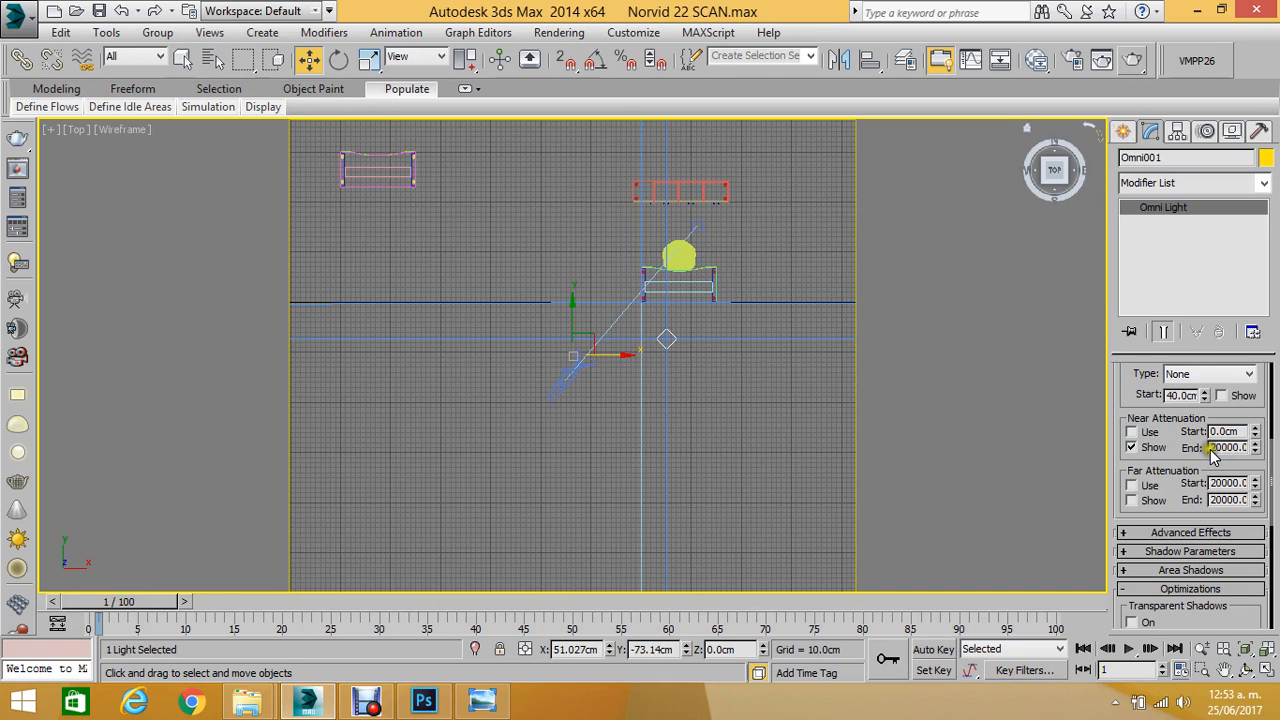
middle_drag(710, 346, 666, 342)
key(l)
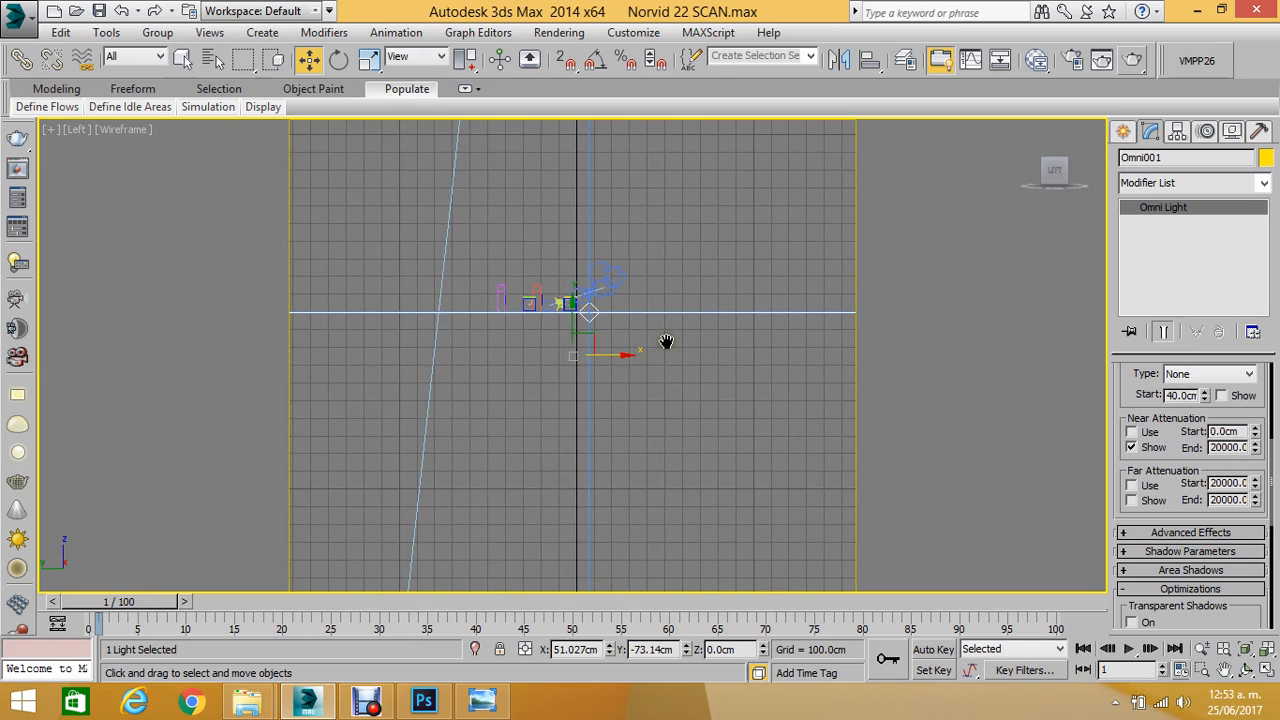
scroll(586, 323, up, 6)
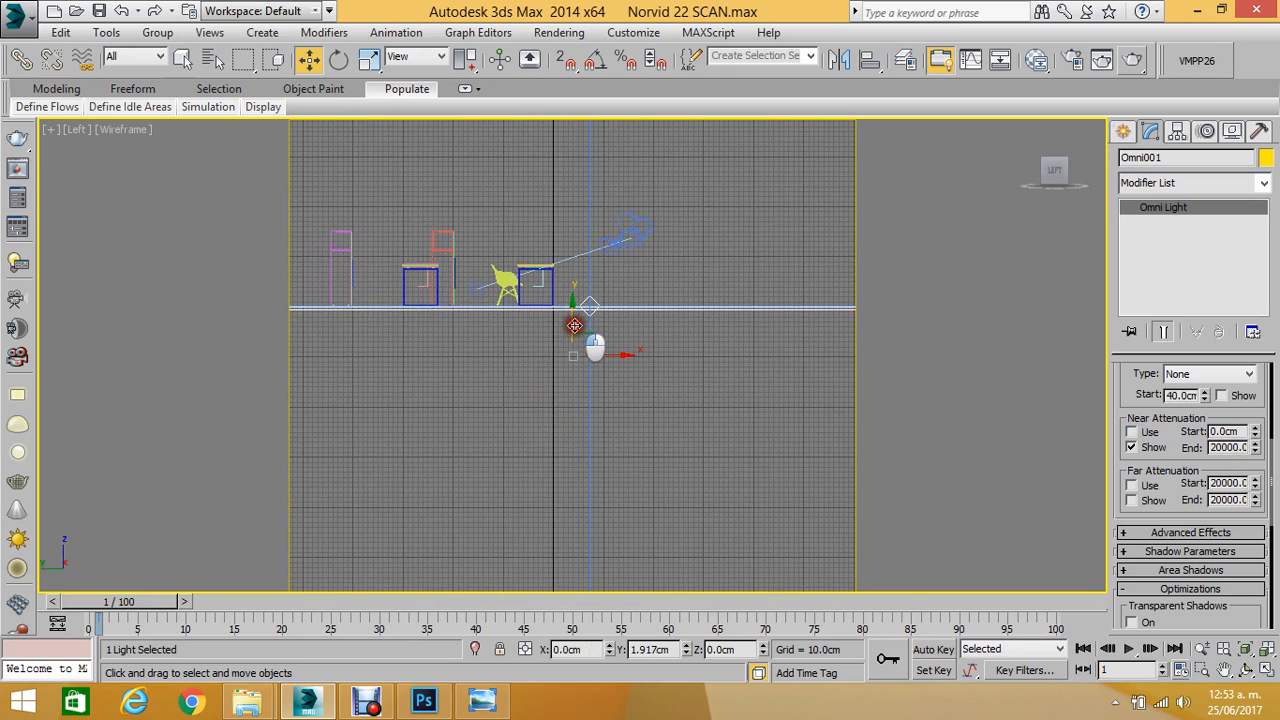
drag(574, 325, 574, 229)
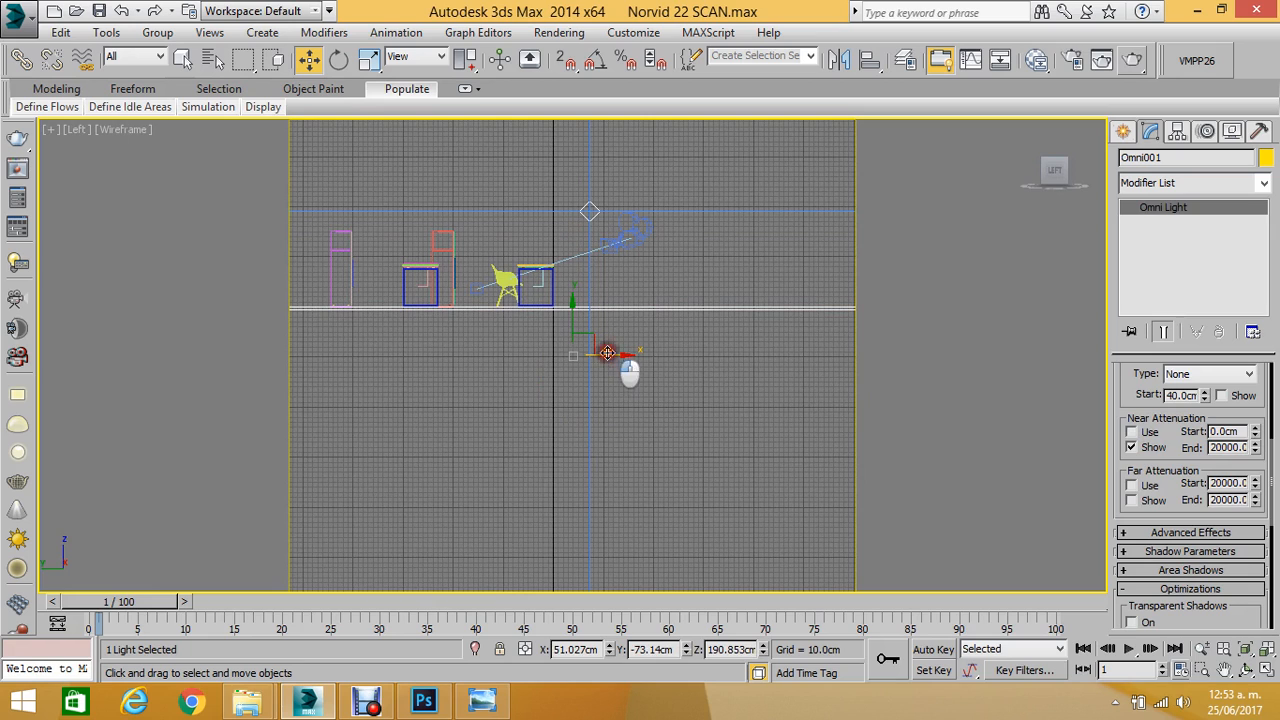
key(t)
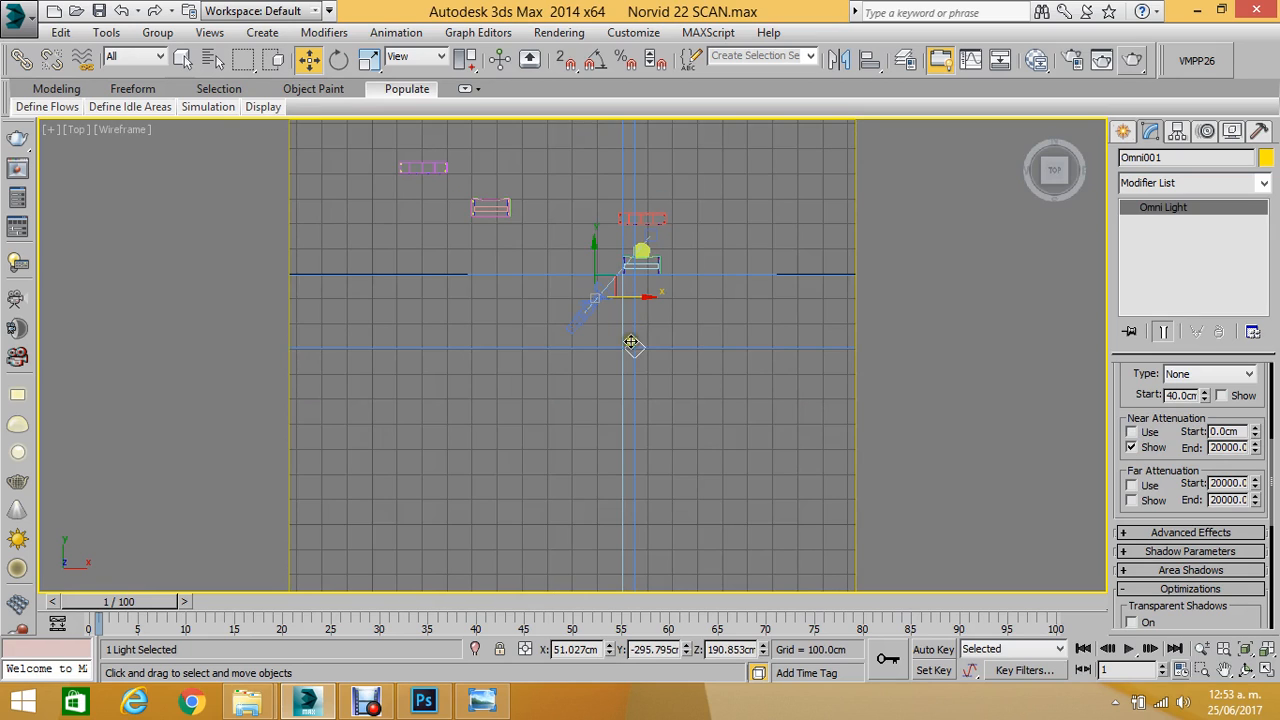
drag(622, 356, 545, 357)
Test-render the camera view with the repositioned omni light and look at the image saving options without saving.
key(c)
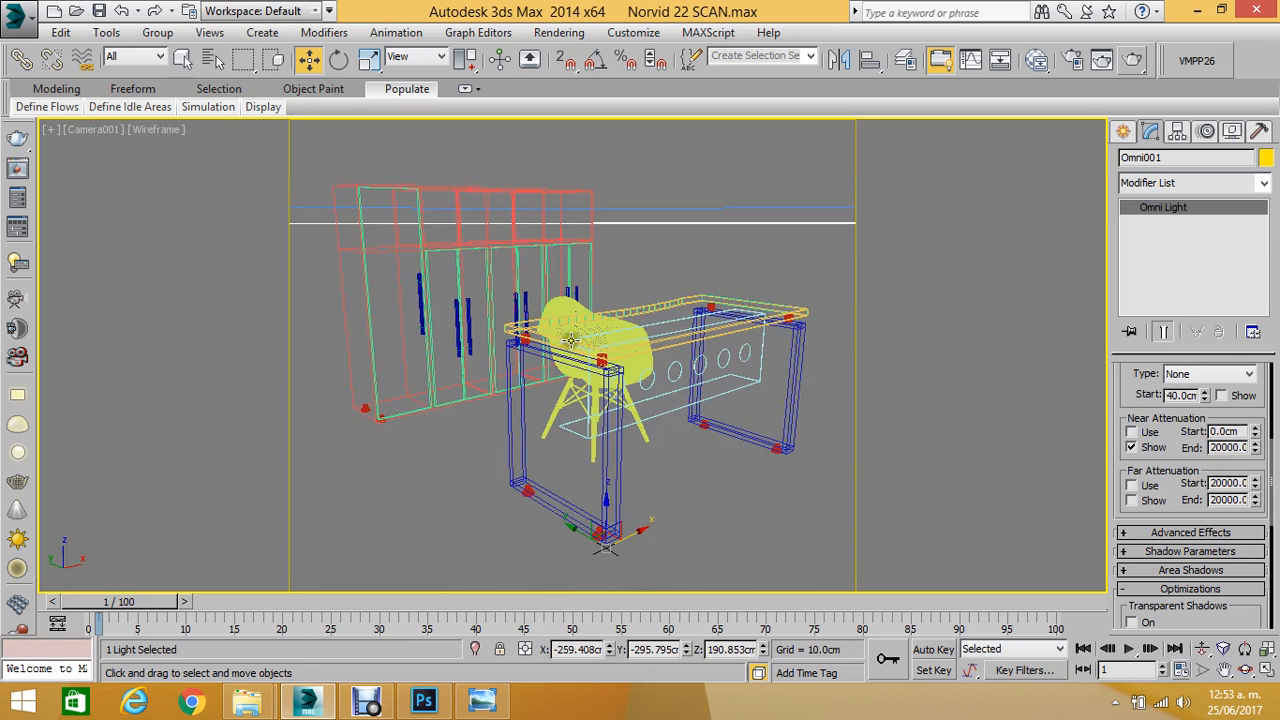
click(1140, 60)
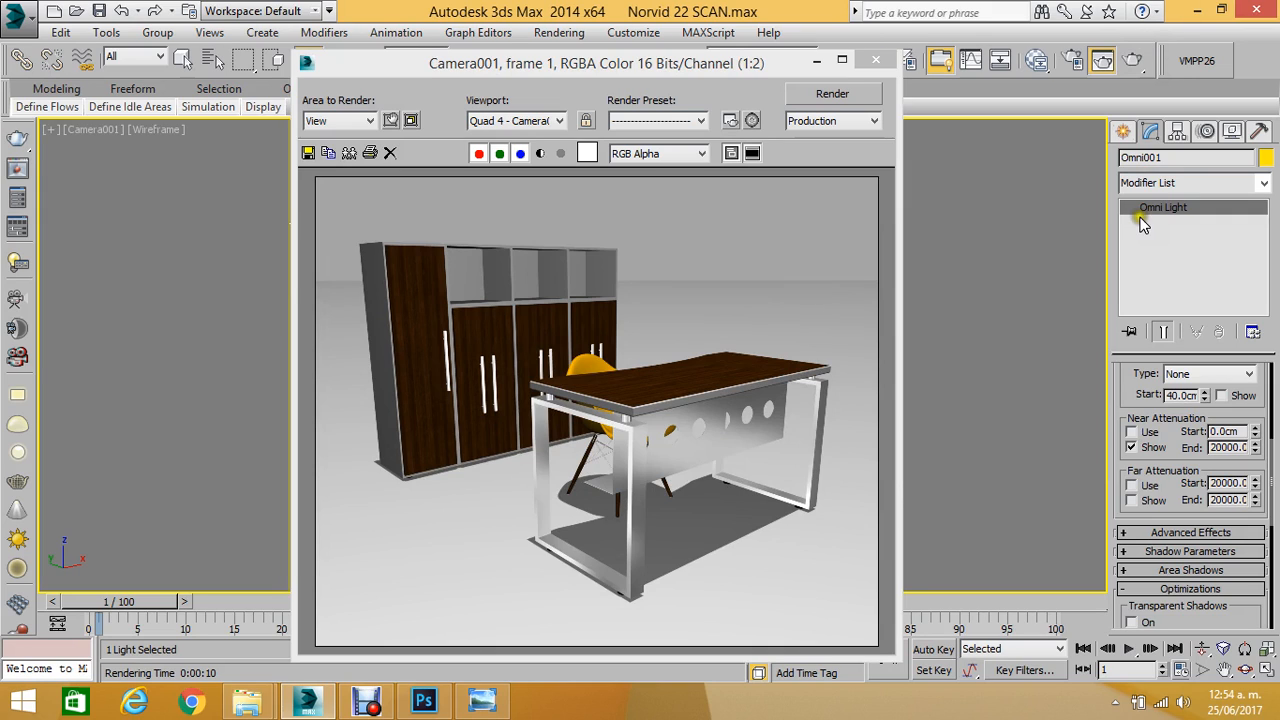
click(307, 155)
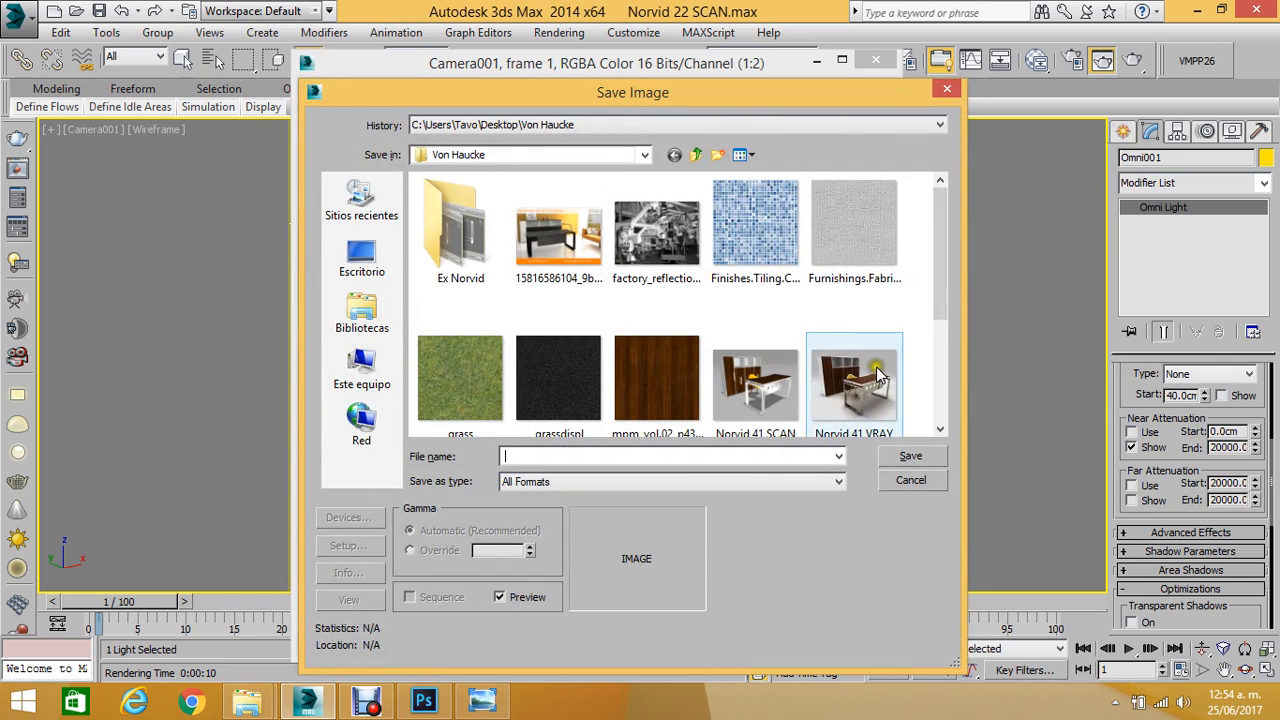
click(952, 86)
click(869, 61)
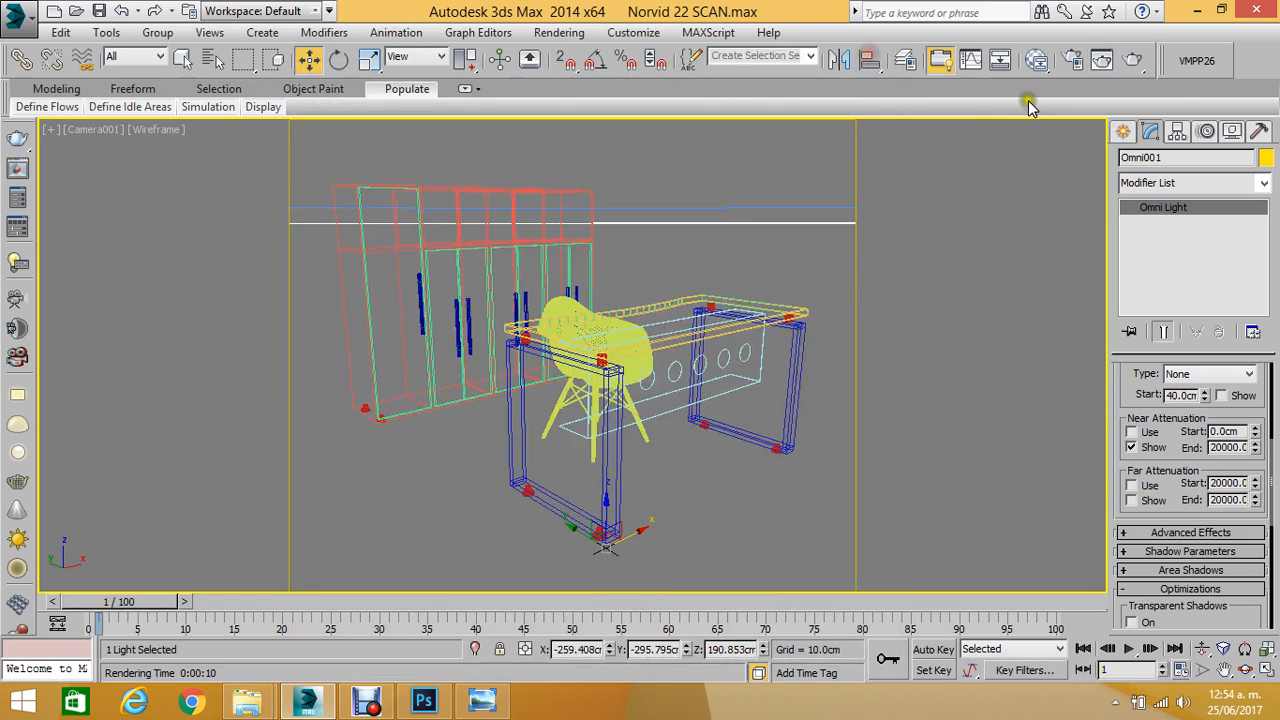
Try the 640x480 output preset in the render setup, and set the output size to 1200 by 1000 pixels.
click(1069, 61)
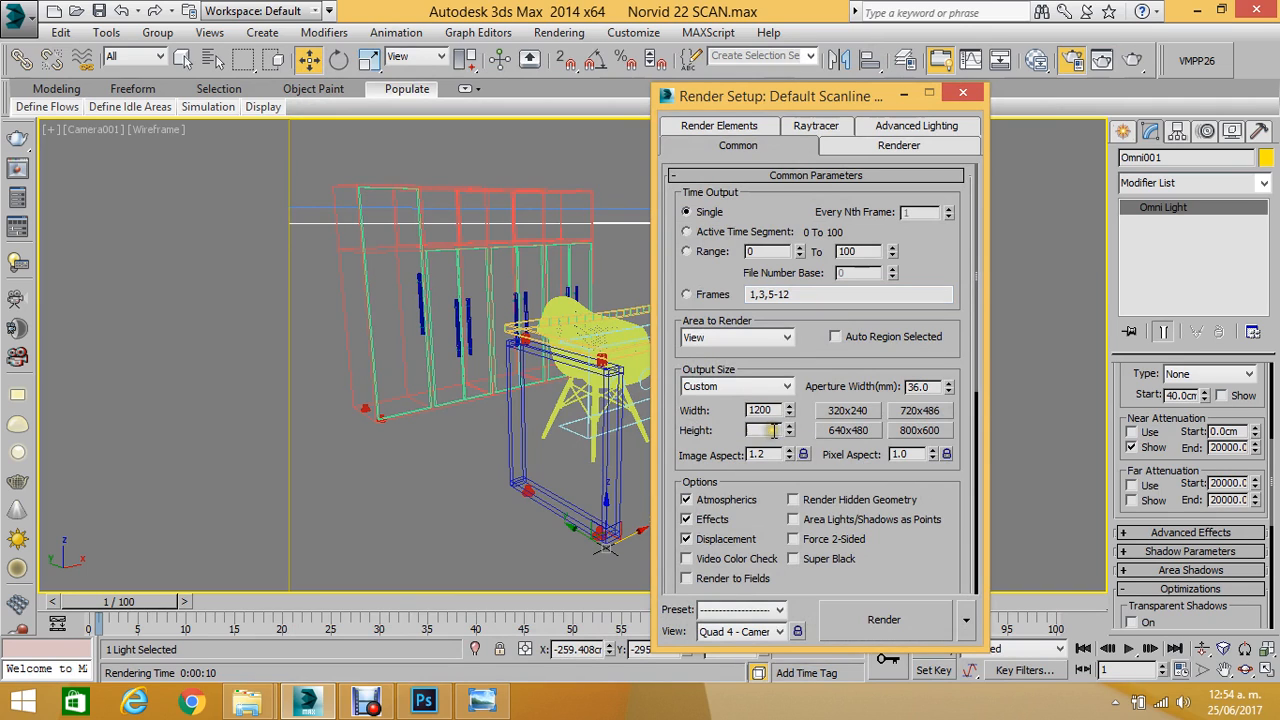
drag(777, 430, 712, 431)
click(846, 428)
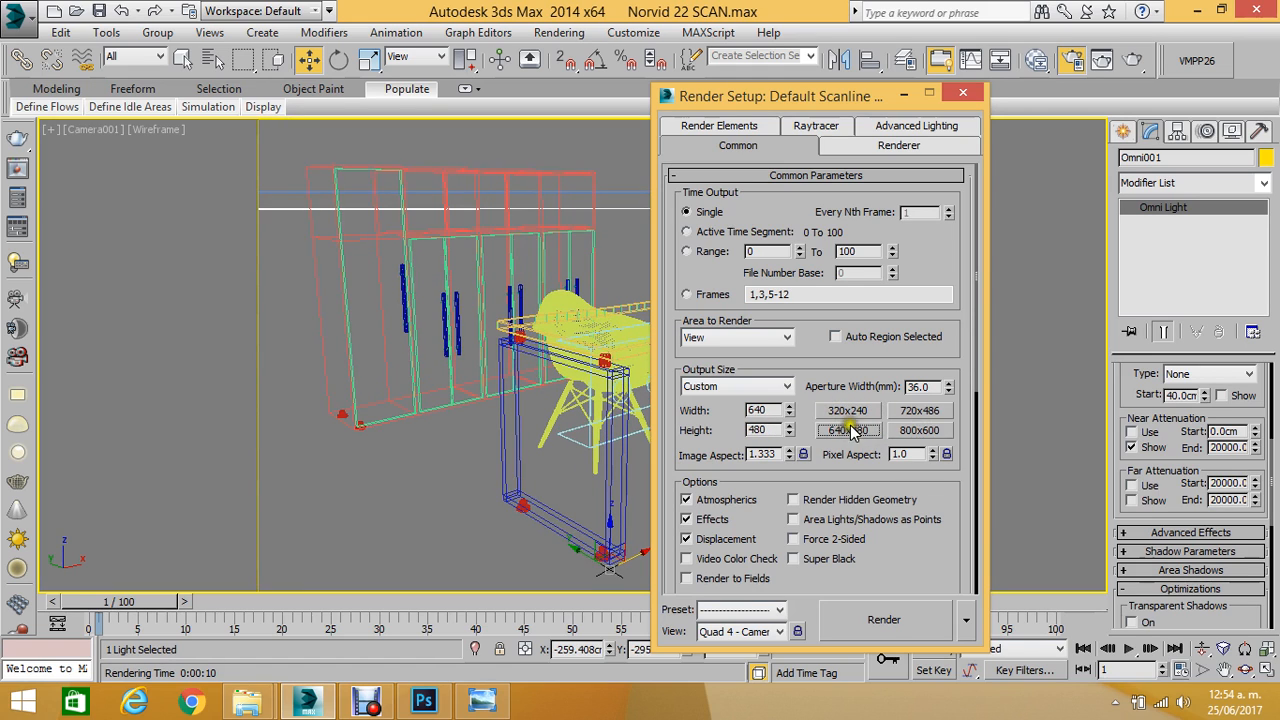
double_click(760, 411)
text(1200)
key(Return)
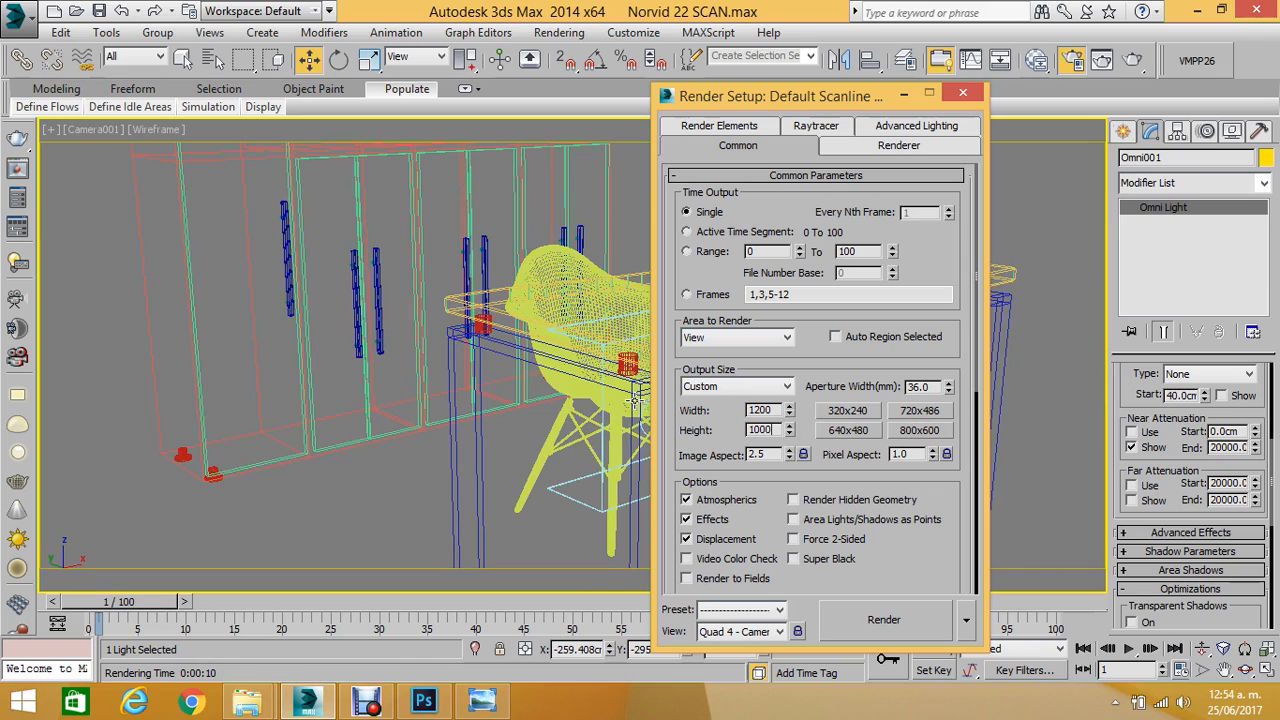
text(1000)
key(Return)
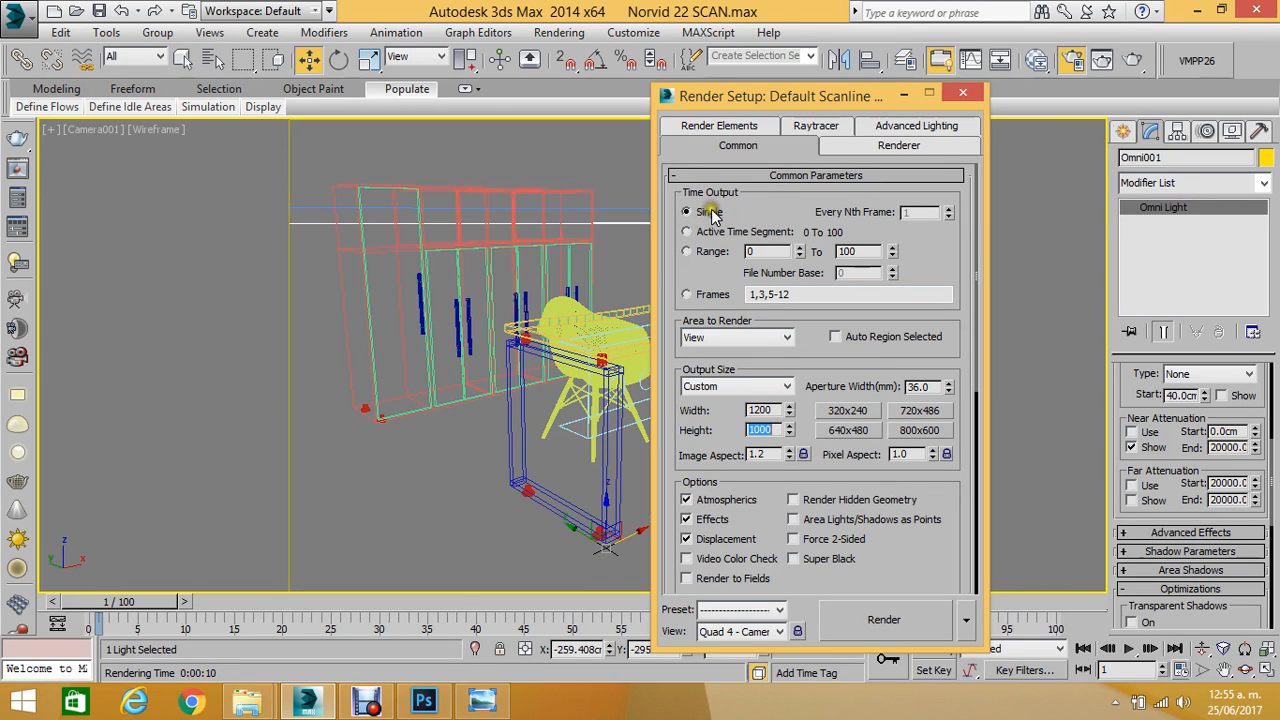
Start a scanline render of the camera view, cancel it, and close the render setup.
click(882, 632)
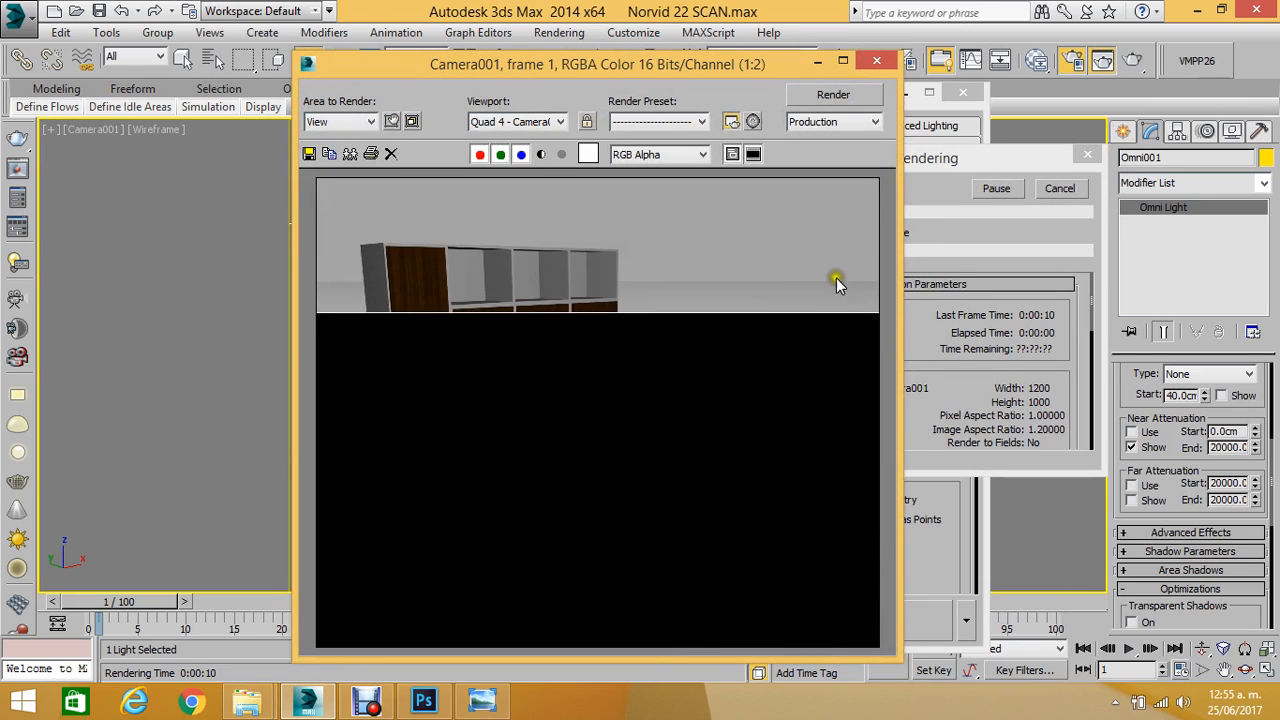
click(880, 62)
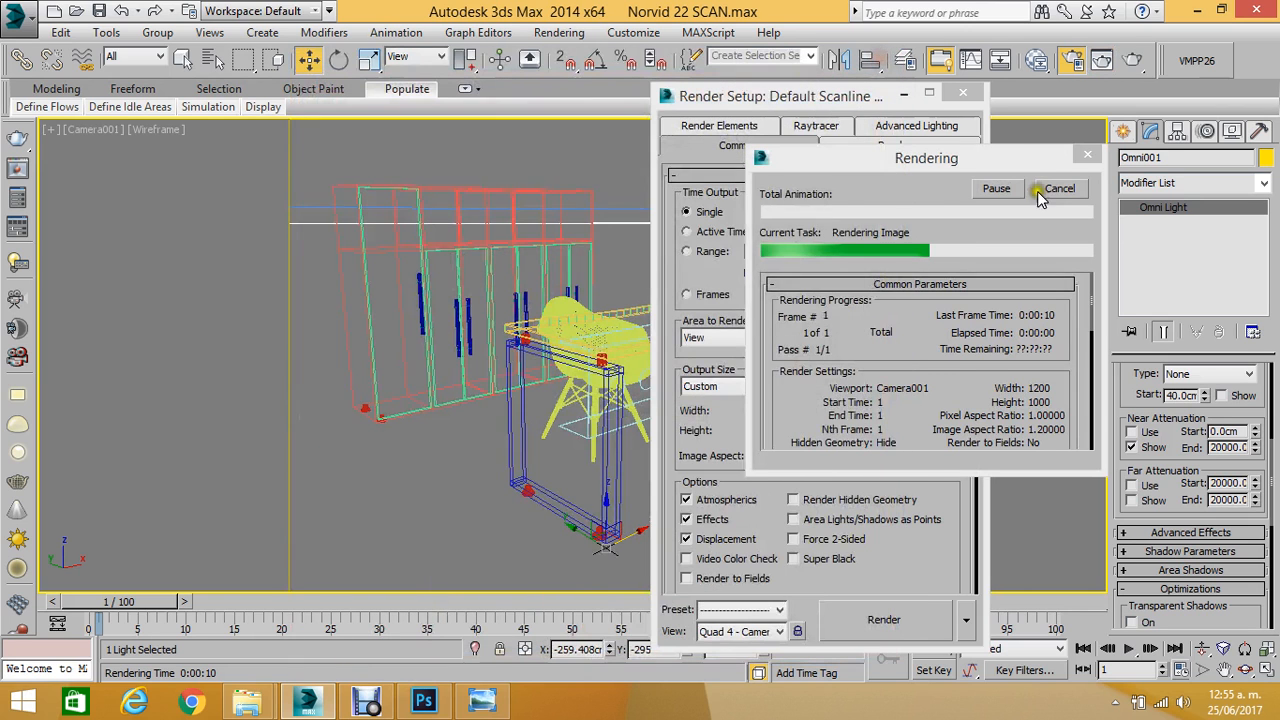
click(1039, 191)
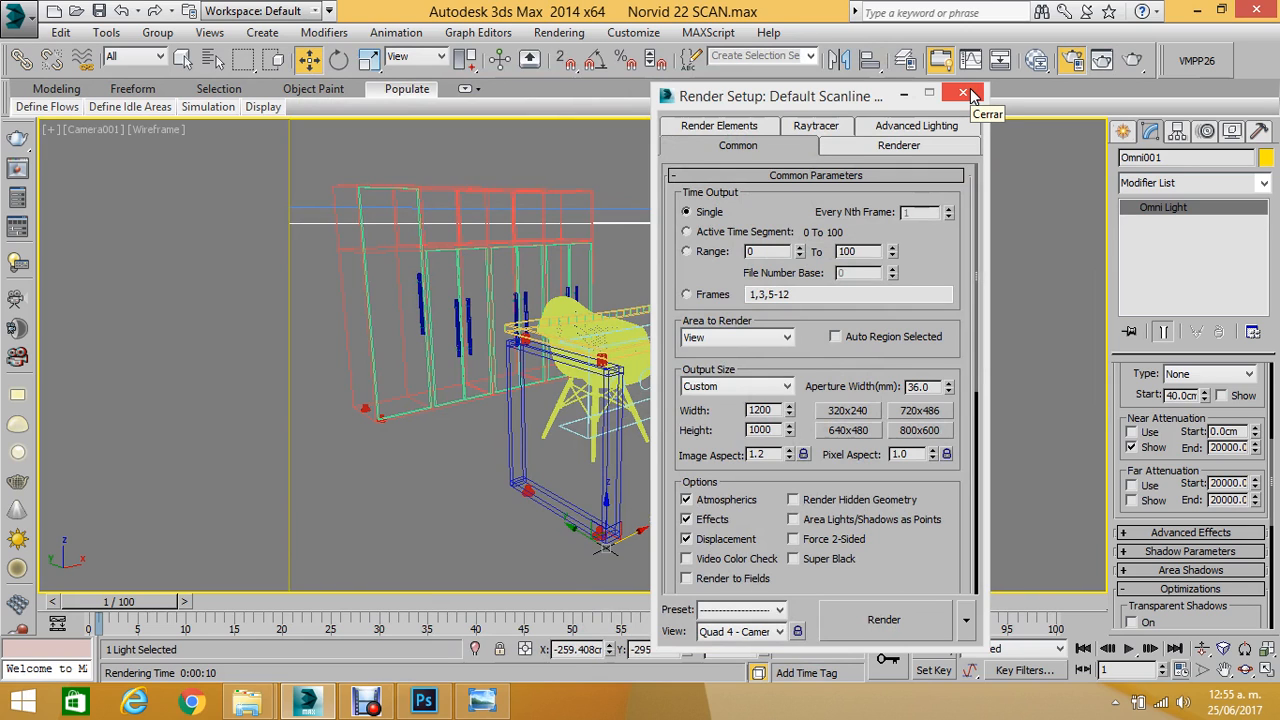
click(964, 94)
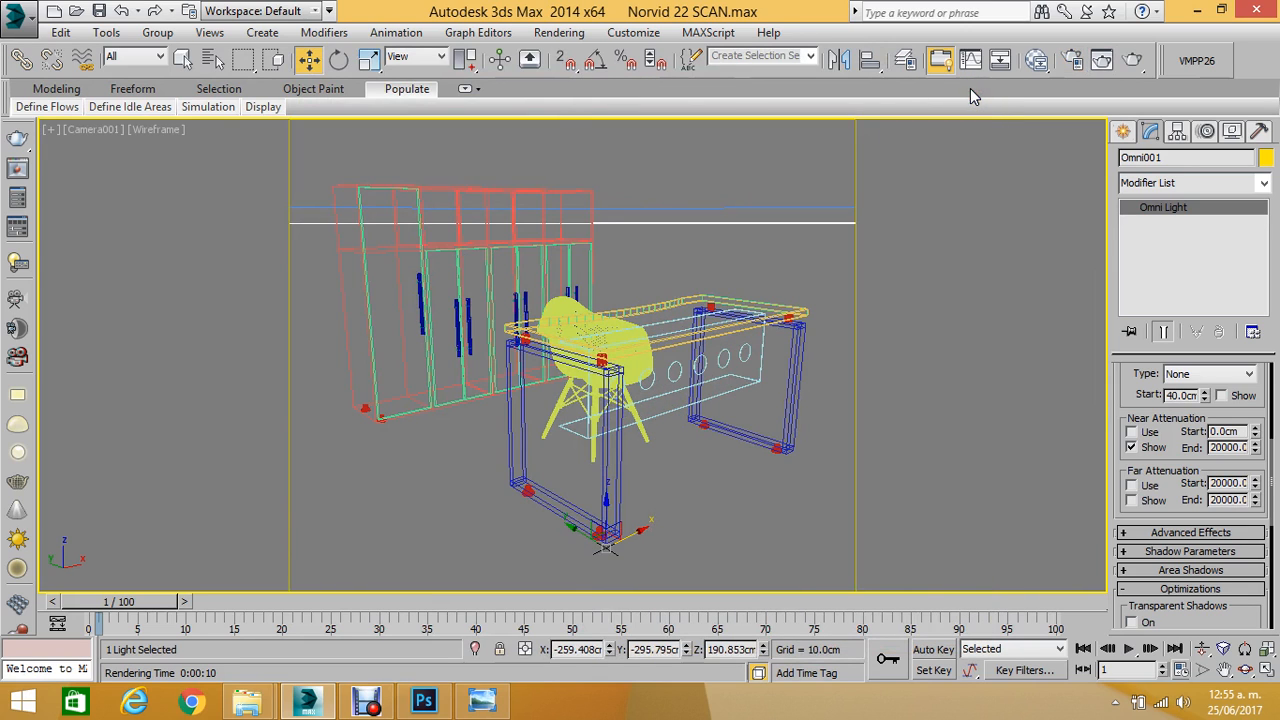
Assign V-Ray Adv 3.00.03 as the production renderer in the render setup.
click(1070, 61)
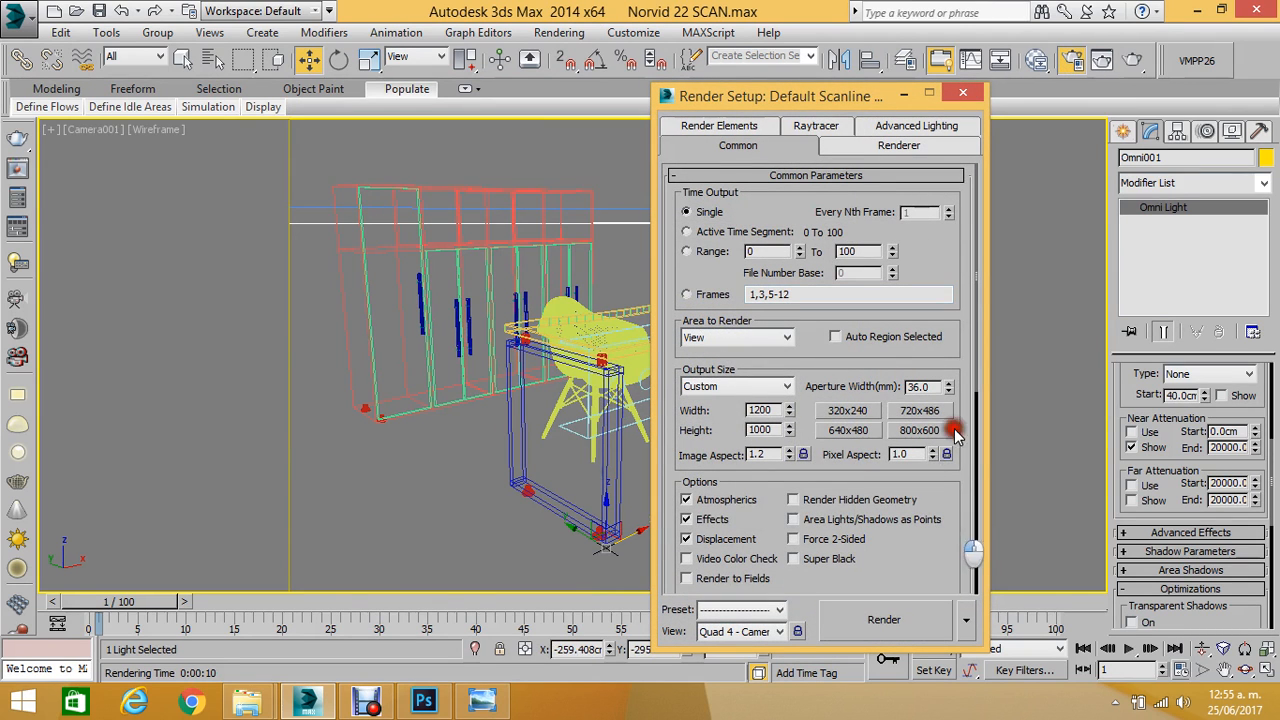
scroll(930, 413, down, 9)
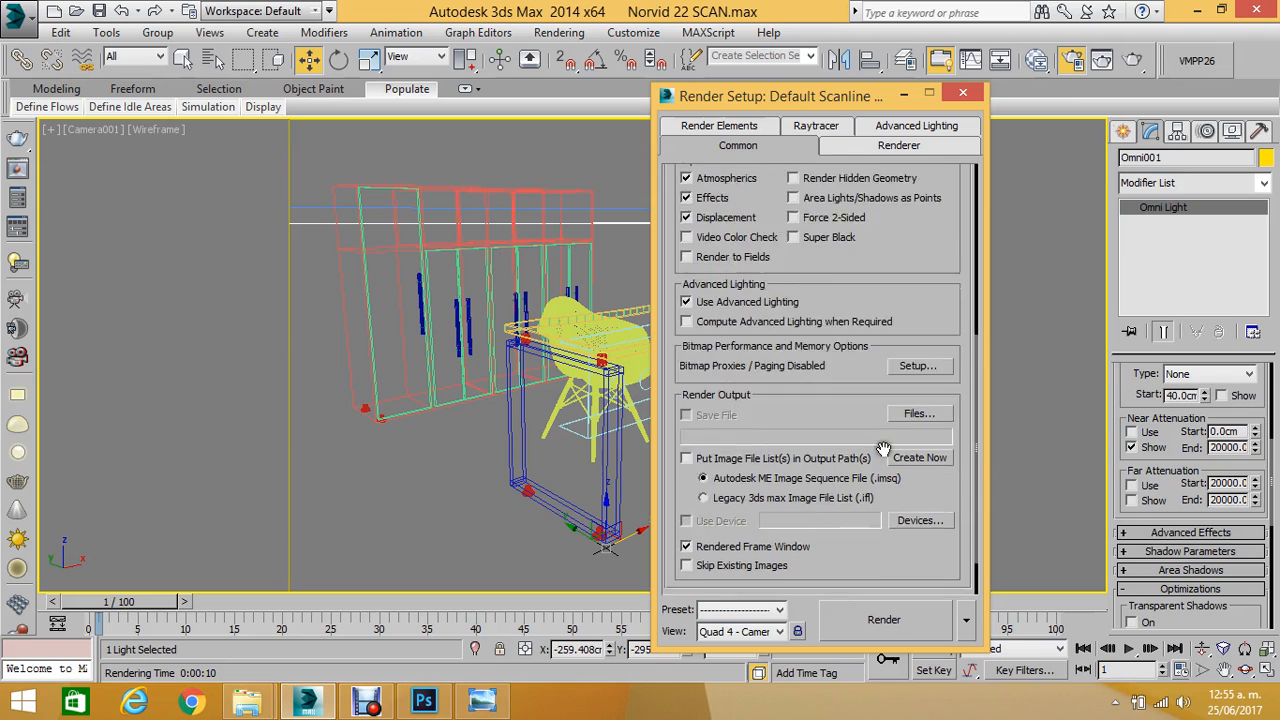
click(843, 583)
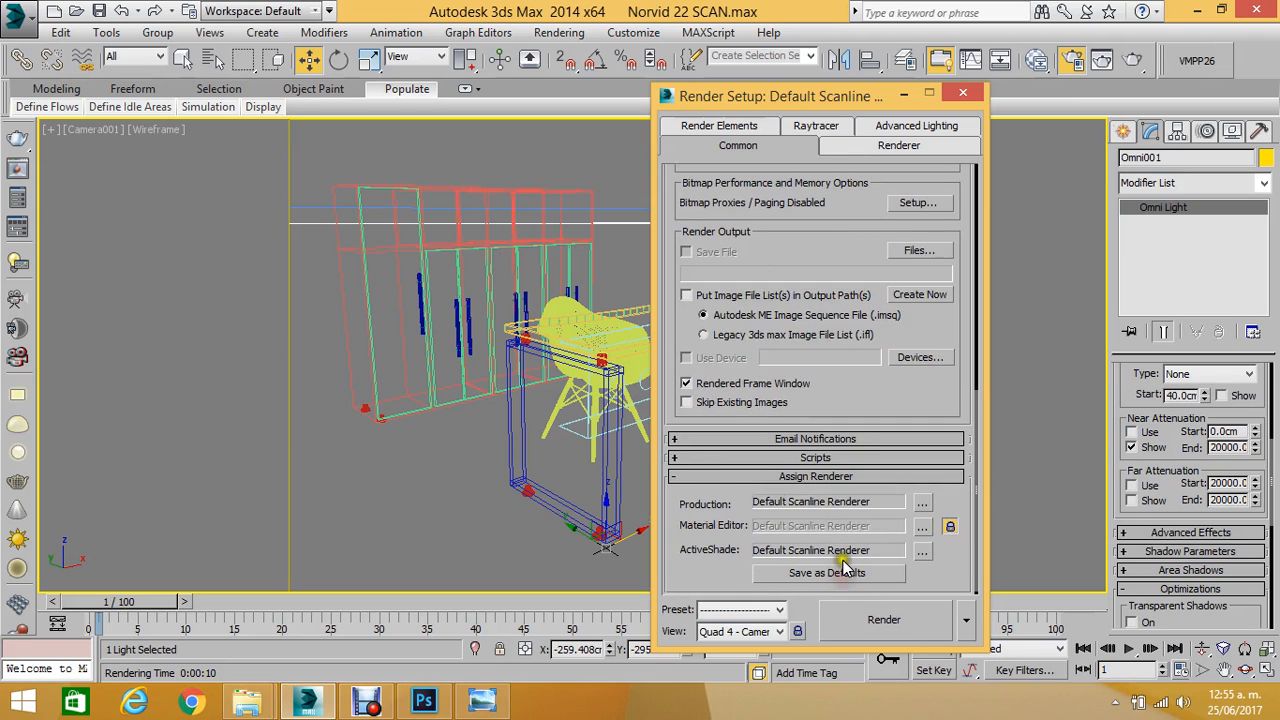
click(924, 505)
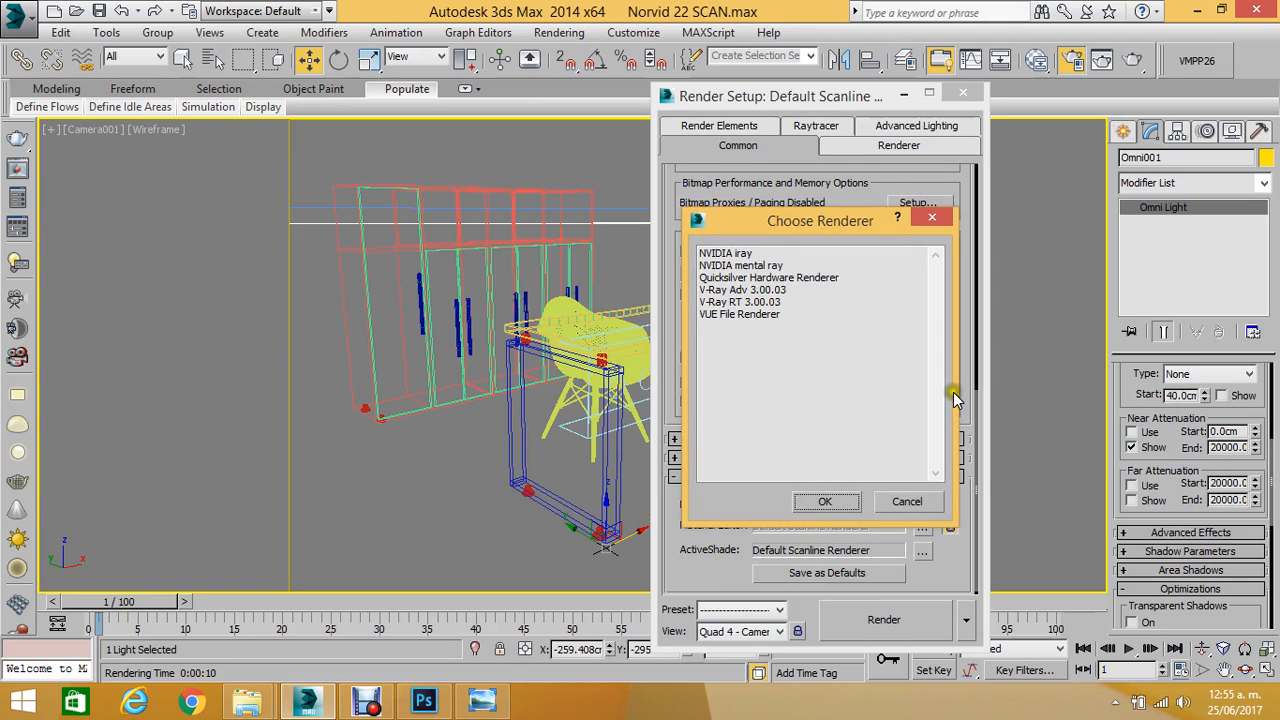
click(724, 290)
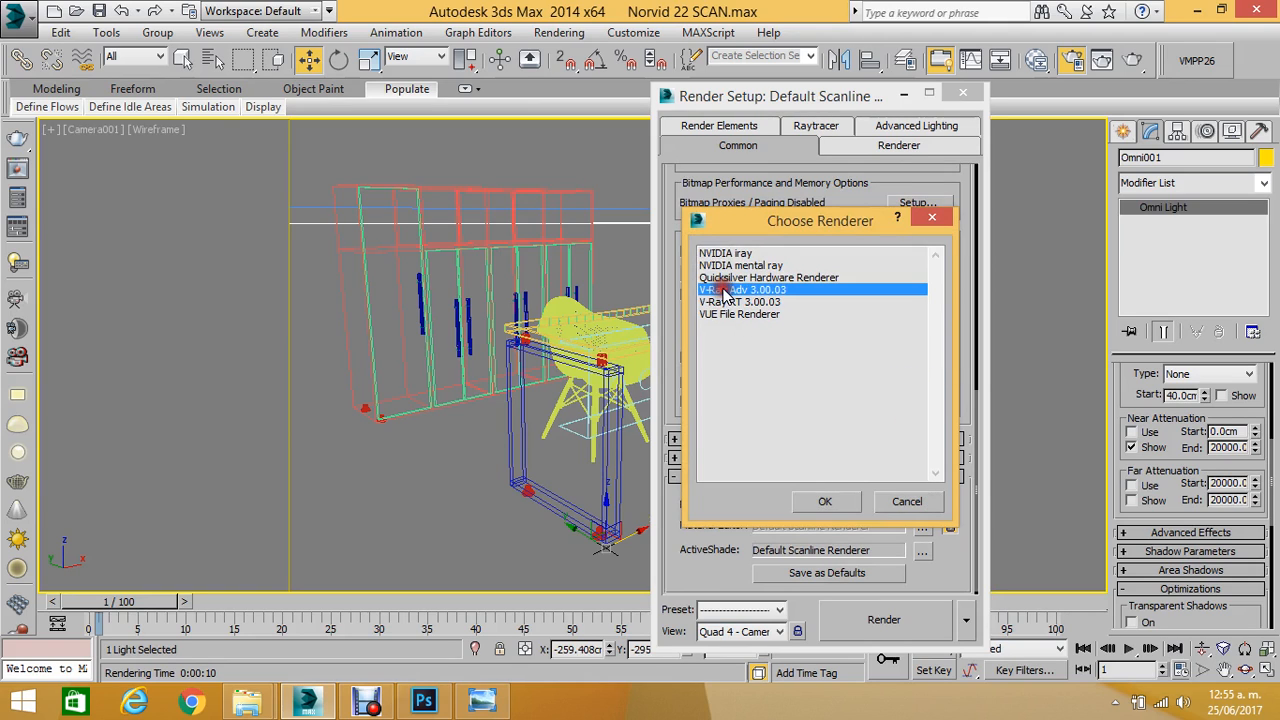
click(824, 501)
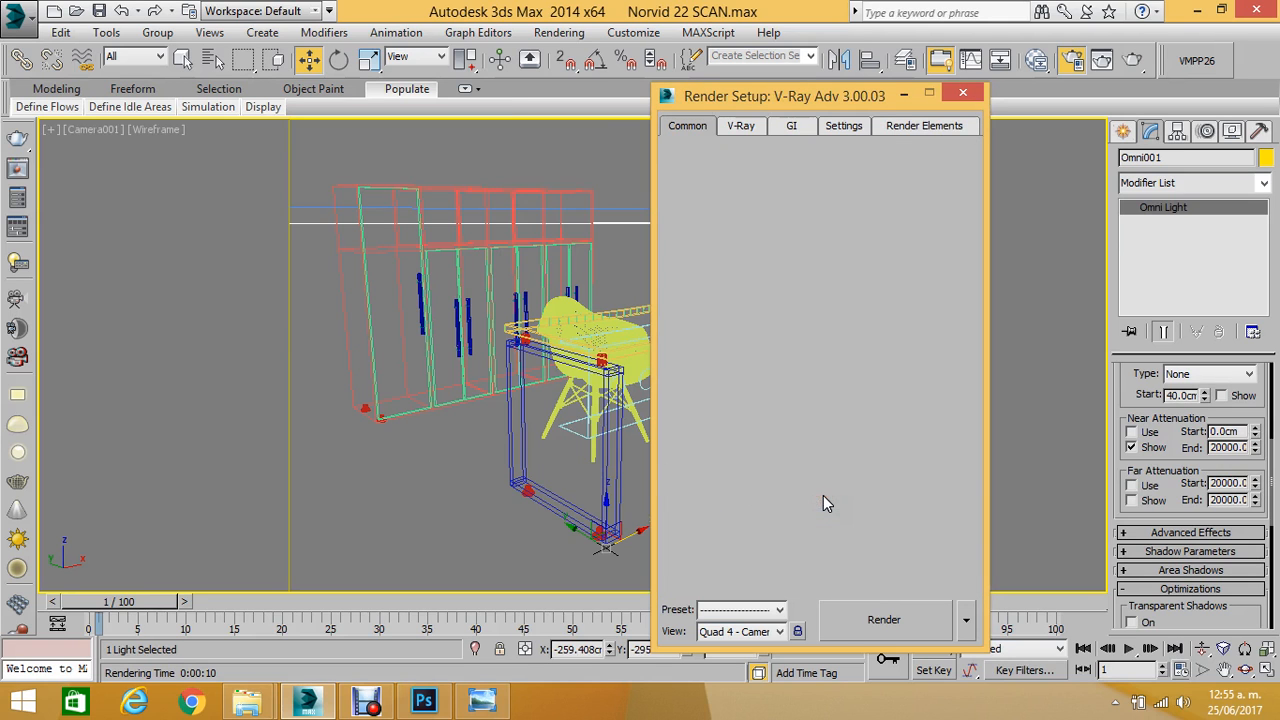
Test-render the camera view with V-Ray, stop it early, and close the render setup.
click(876, 620)
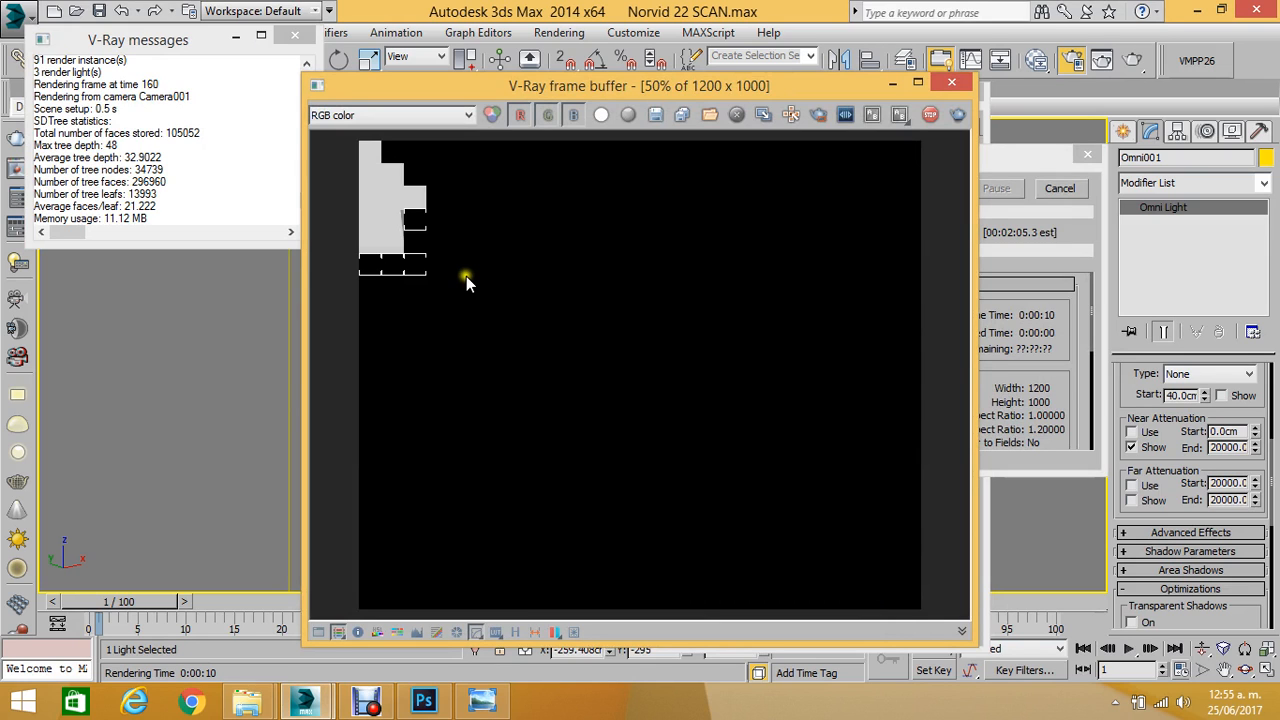
click(952, 83)
click(1058, 184)
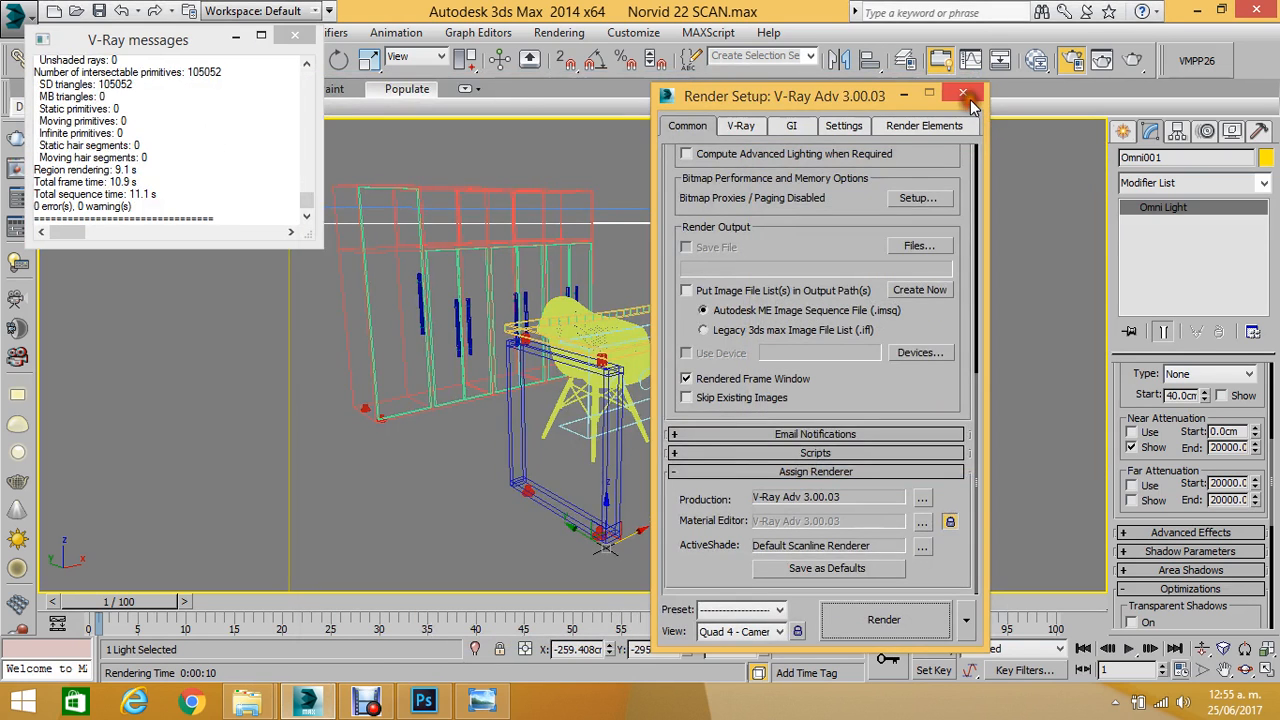
click(963, 95)
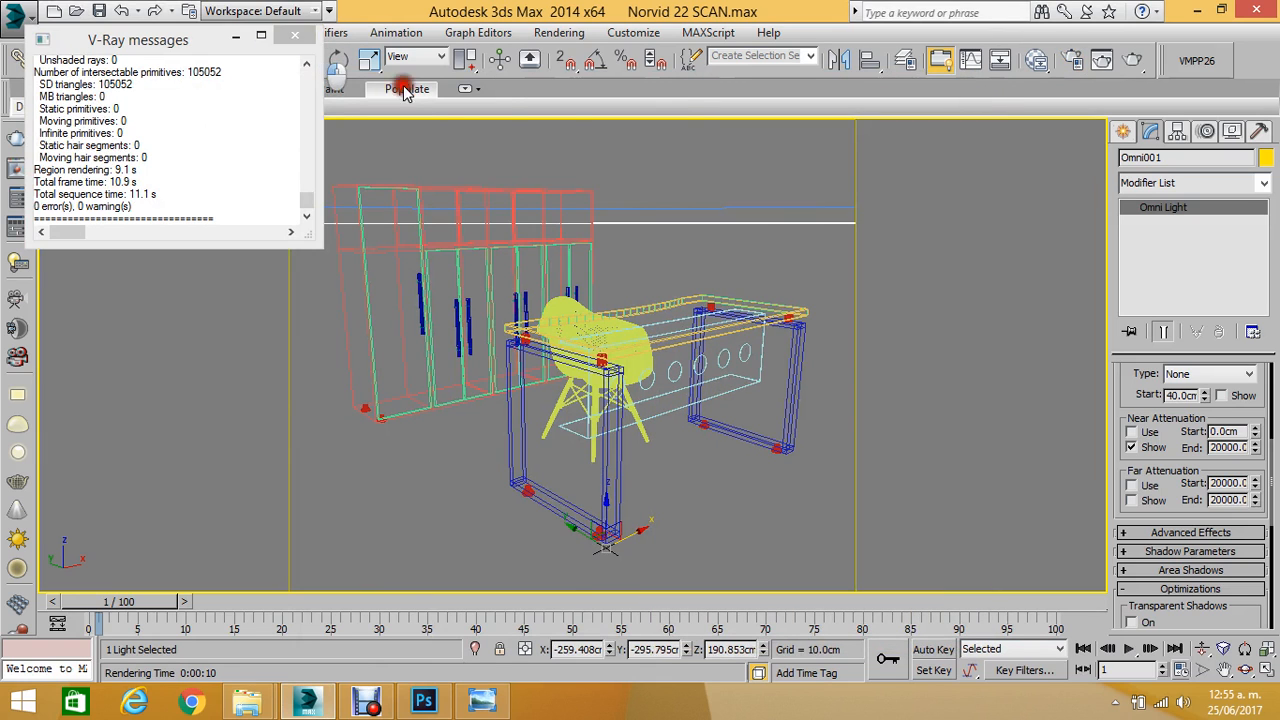
Delete the omni light and the target spotlight from the scene in the Top view.
click(590, 139)
key(t)
scroll(623, 216, down, 8)
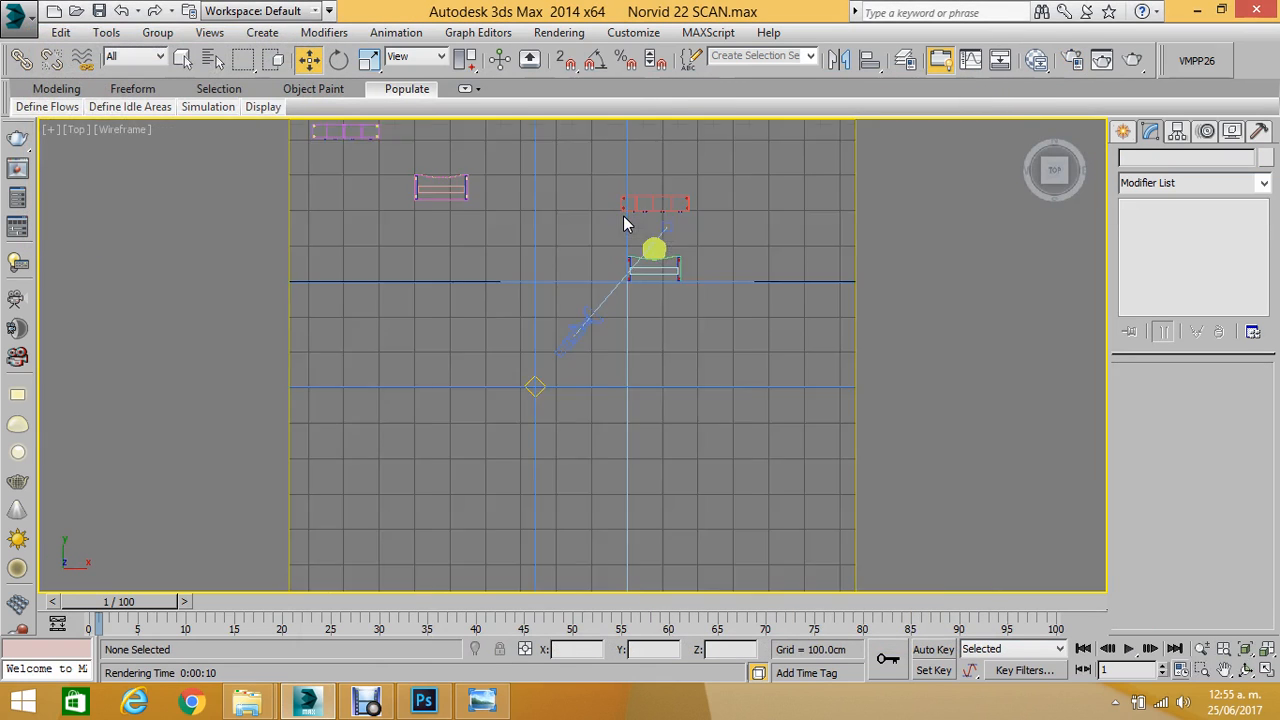
scroll(616, 248, up, 5)
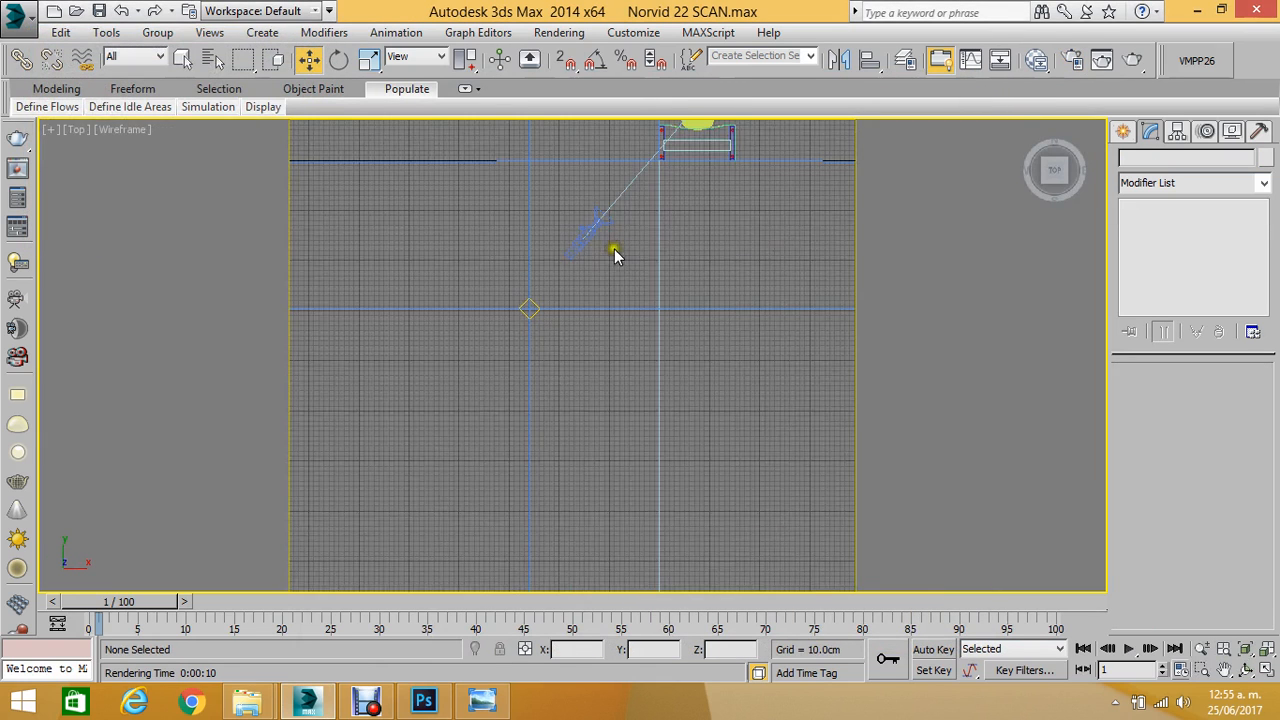
click(514, 321)
scroll(540, 314, down, 5)
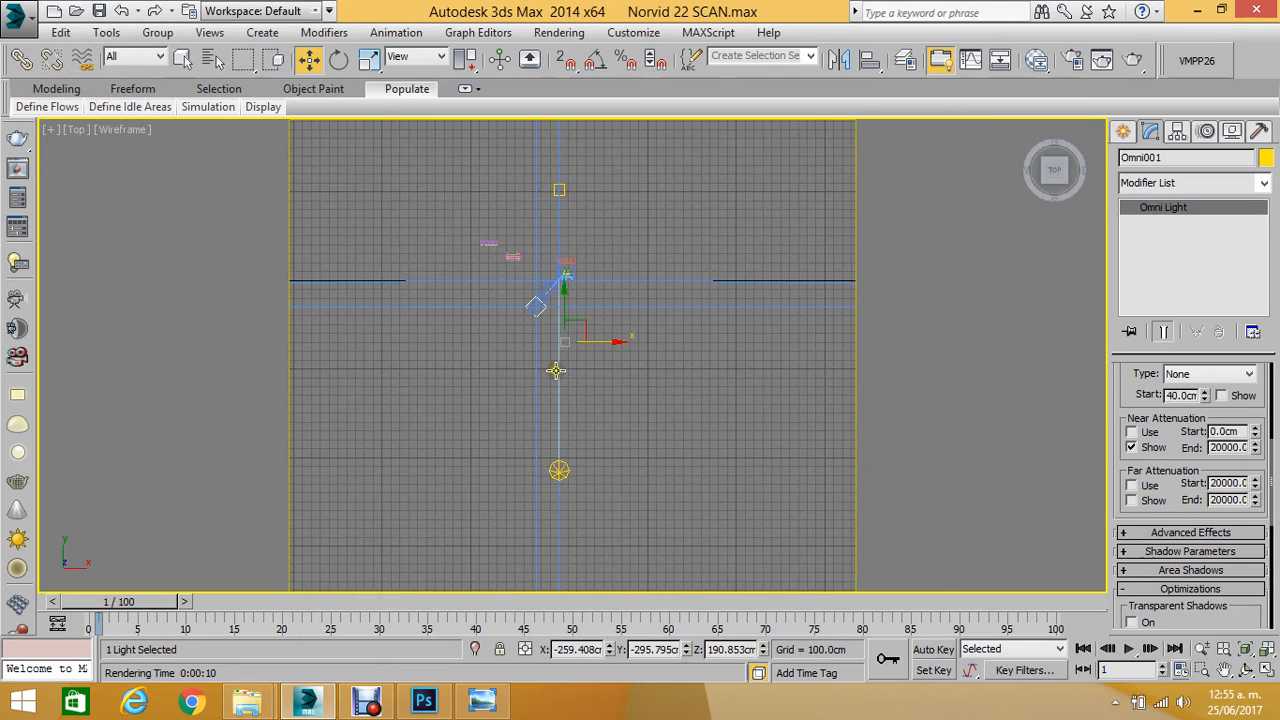
key(Delete)
click(559, 470)
key(Delete)
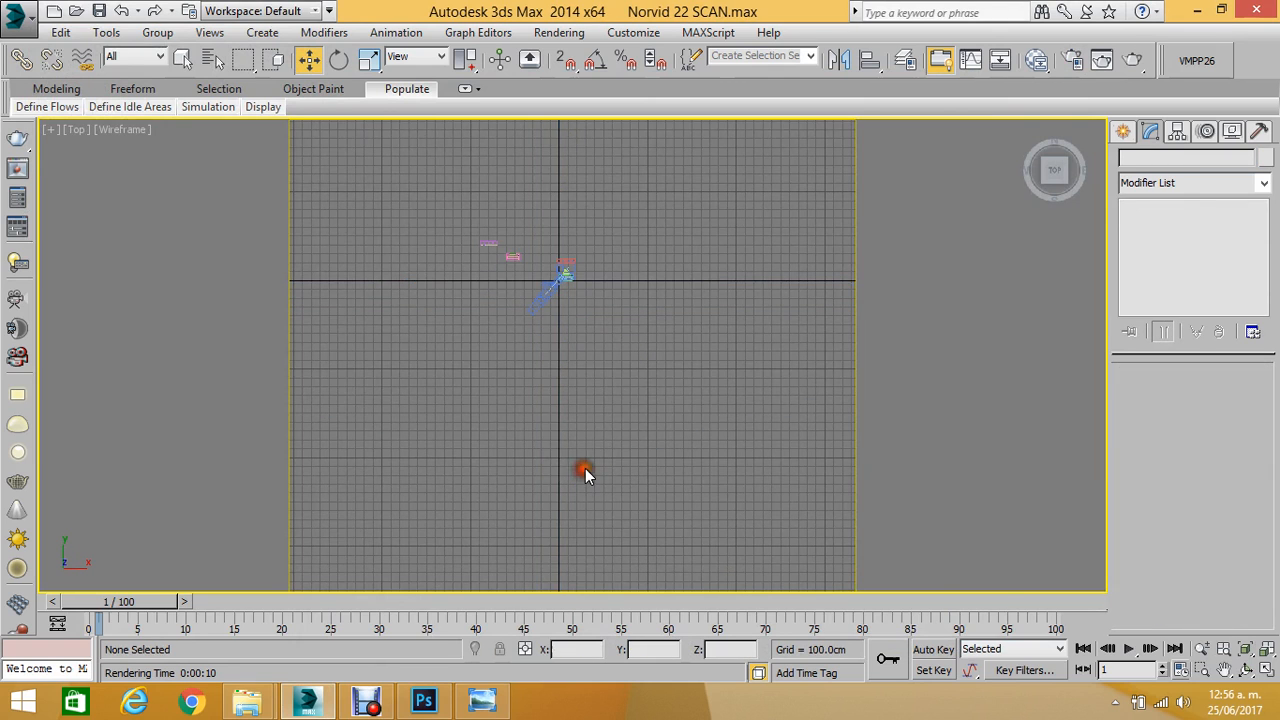
Create a large rectangular VRayLight covering the furniture in the Top view, centred at about X 7, Y -364 cm.
click(1123, 131)
click(1173, 161)
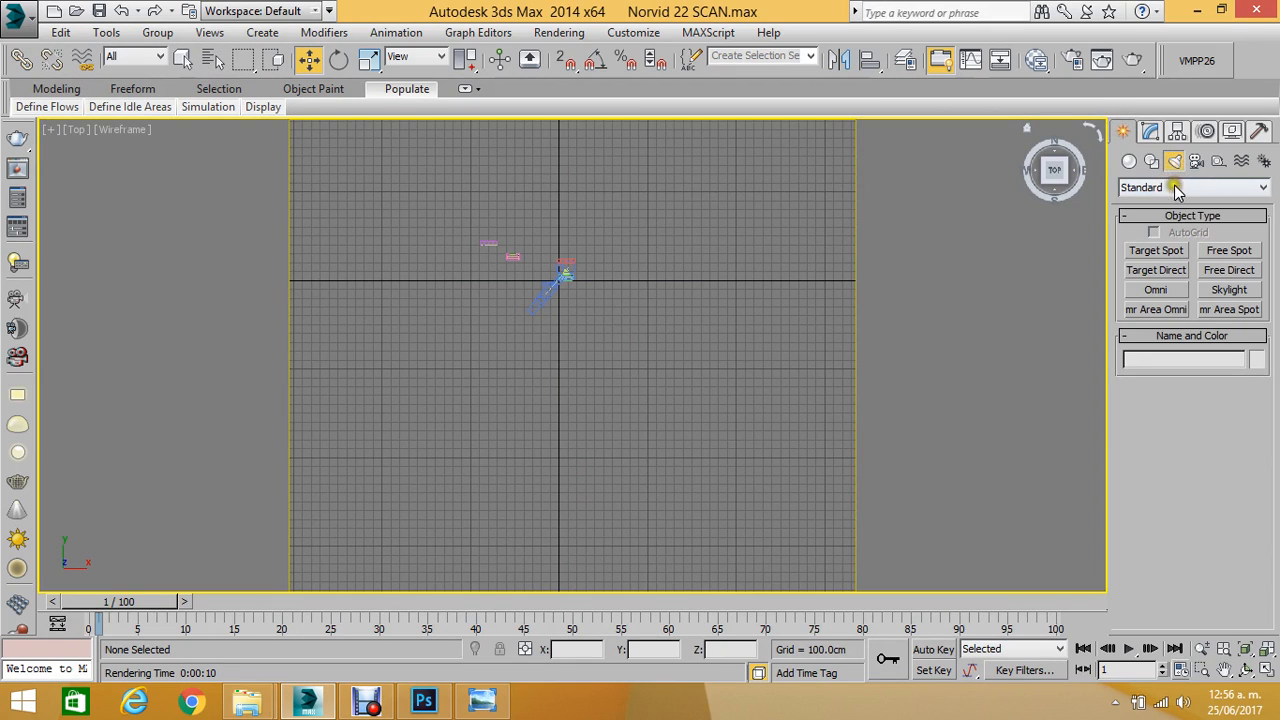
click(1170, 188)
click(1142, 226)
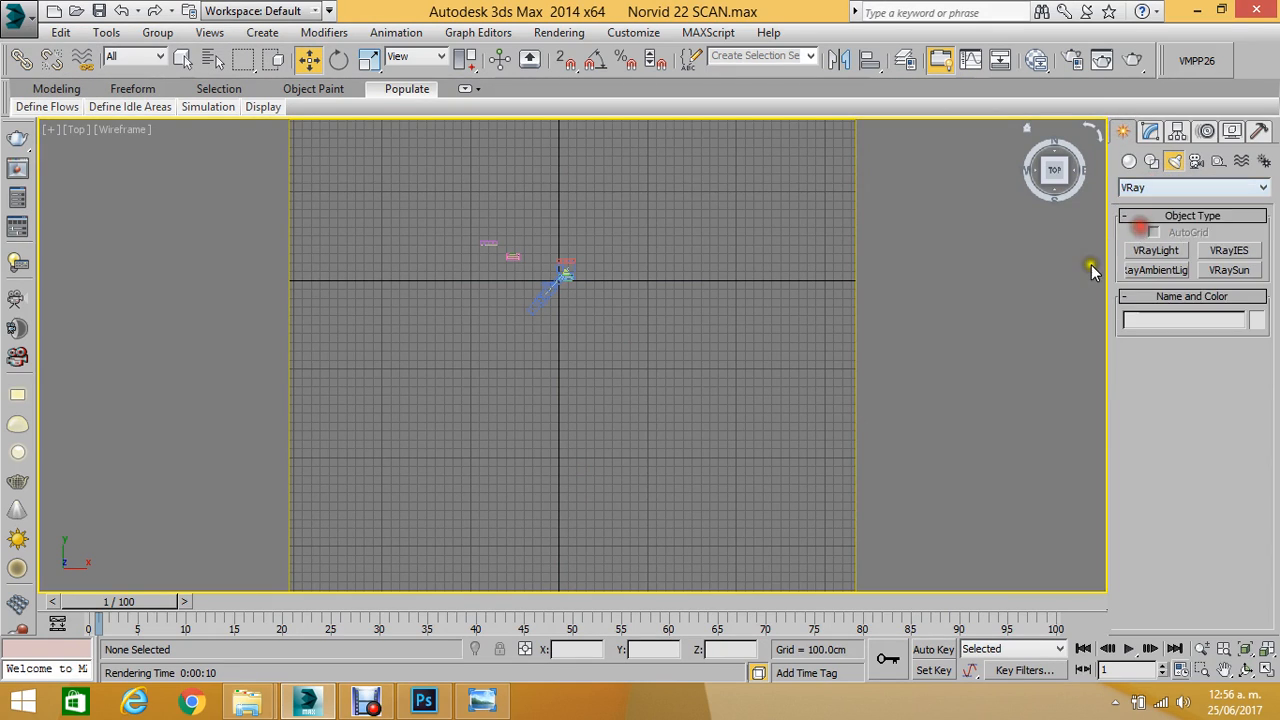
click(1158, 251)
drag(413, 170, 706, 456)
click(310, 62)
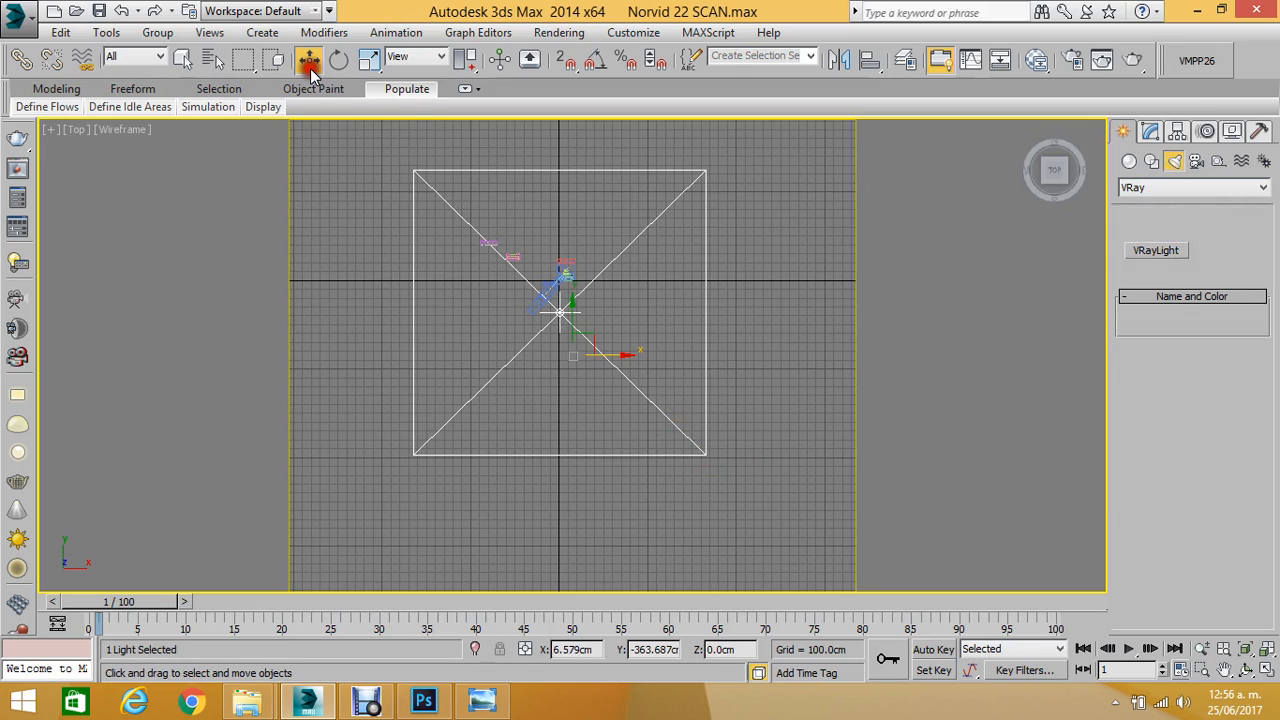
Raise the VRayLight above the furniture in the Left view to a height of about Z 2575 cm.
key(l)
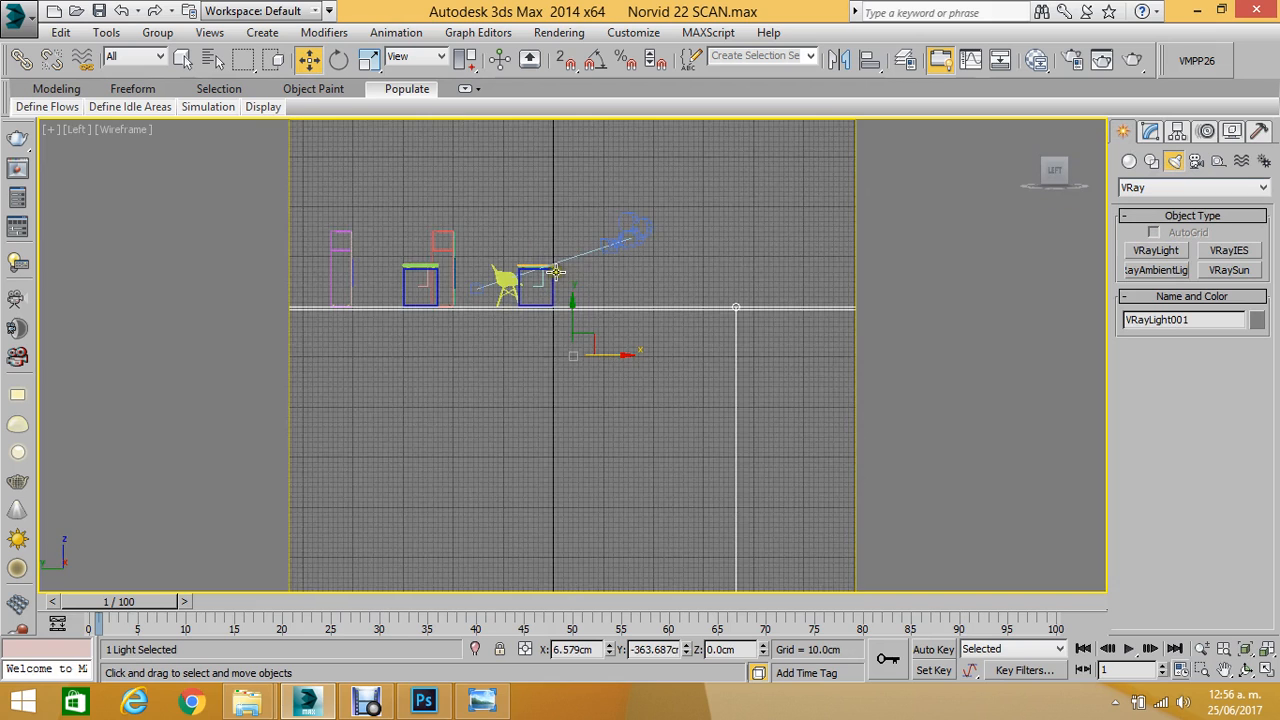
scroll(556, 272, down, 15)
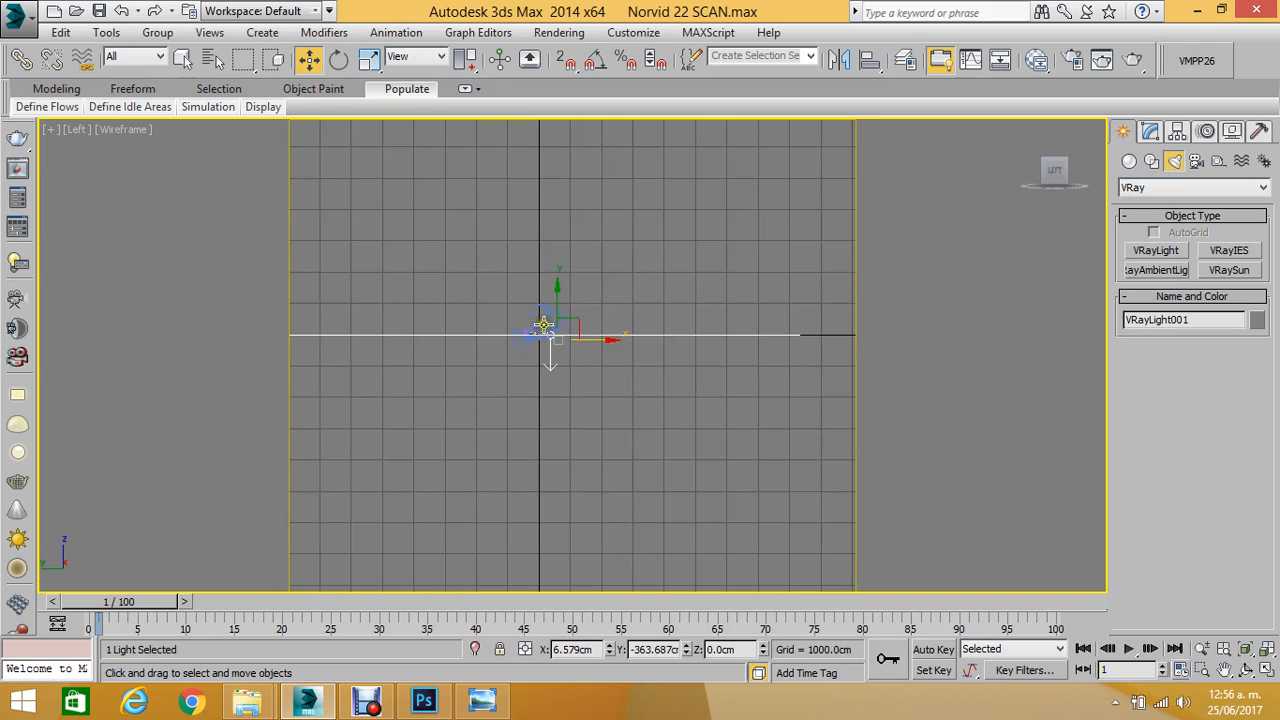
drag(573, 318, 566, 238)
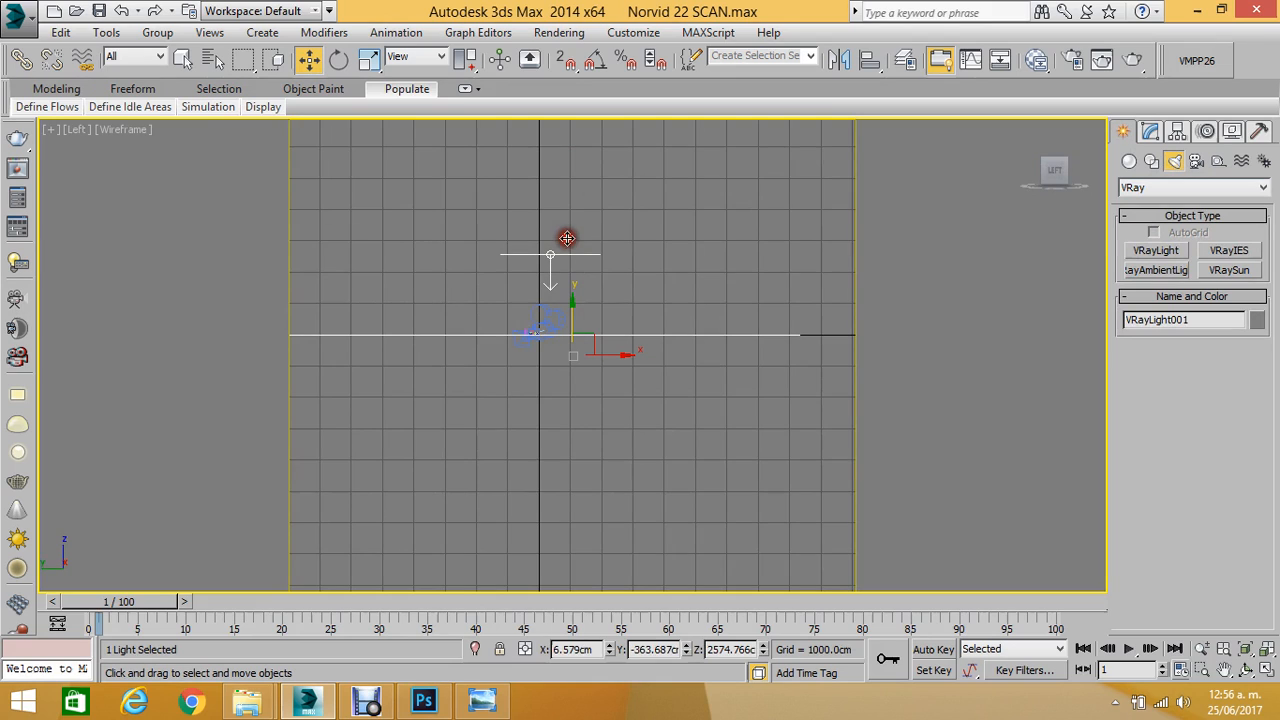
Set the VRayLight's intensity multiplier to 2.0.
click(1151, 131)
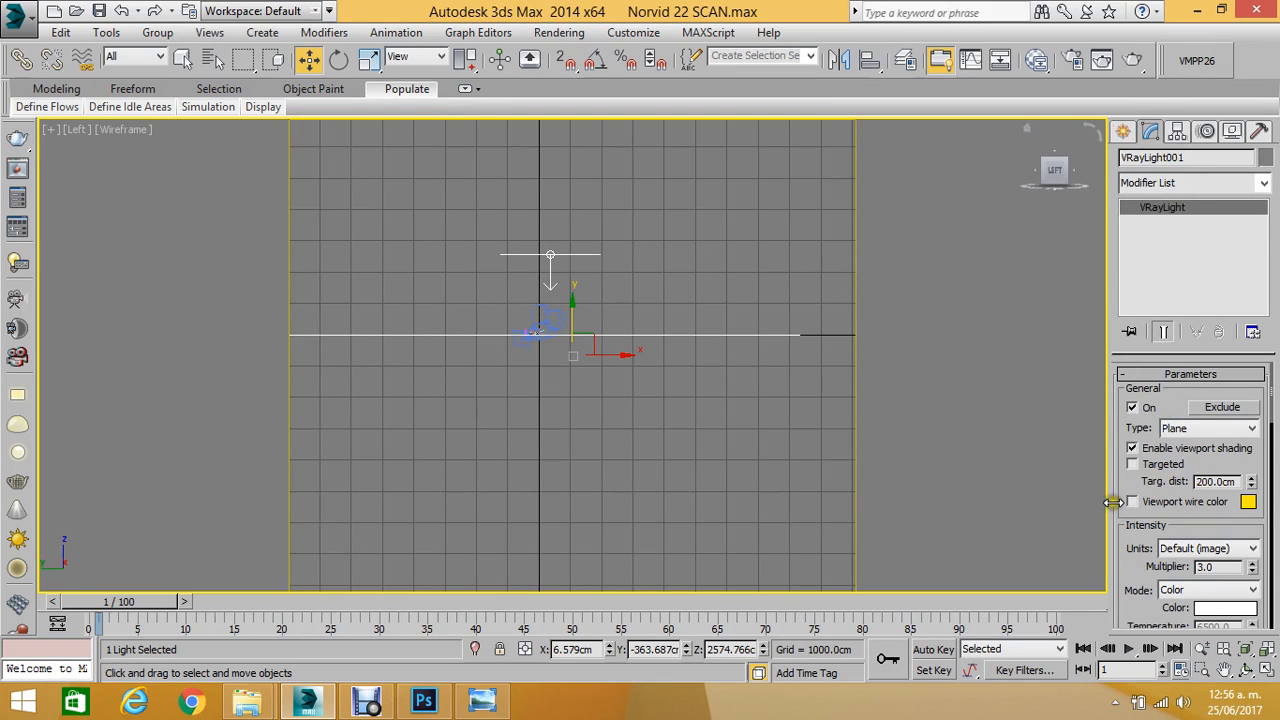
drag(1121, 501, 1126, 418)
double_click(1210, 483)
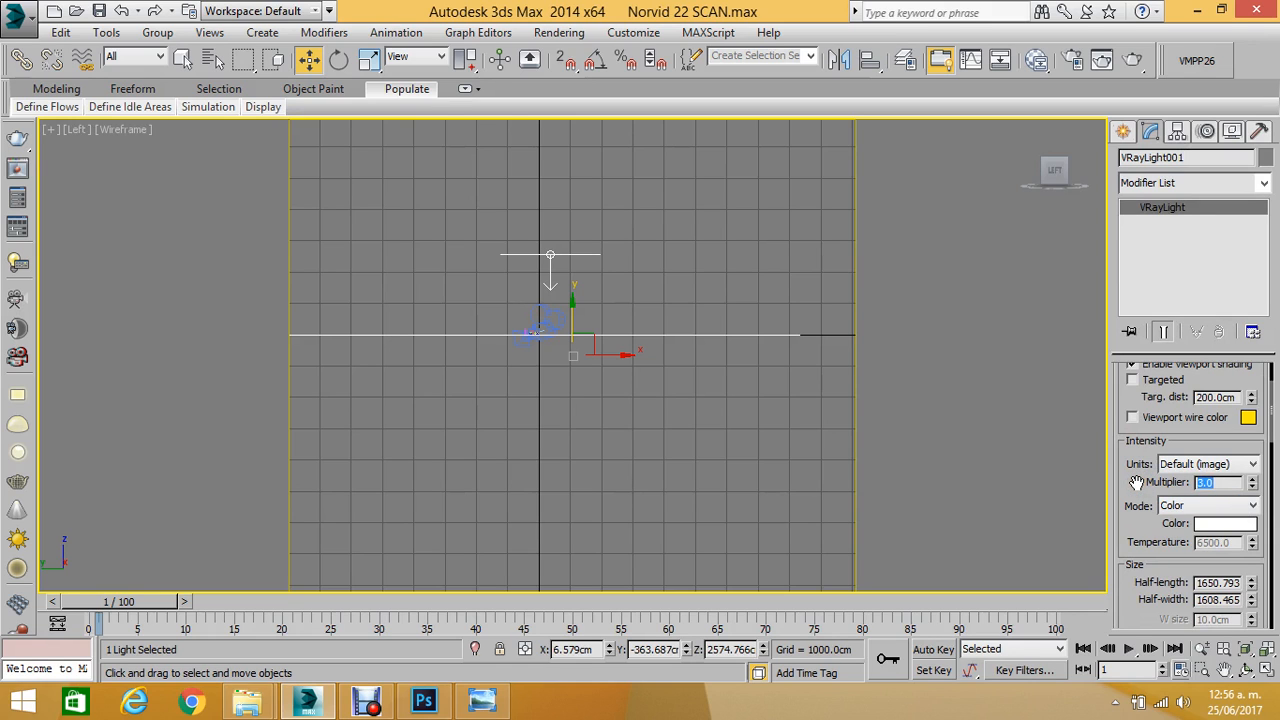
Test-render the Camera001 view under the VRayLight, stop it early and close the frame buffer.
key(c)
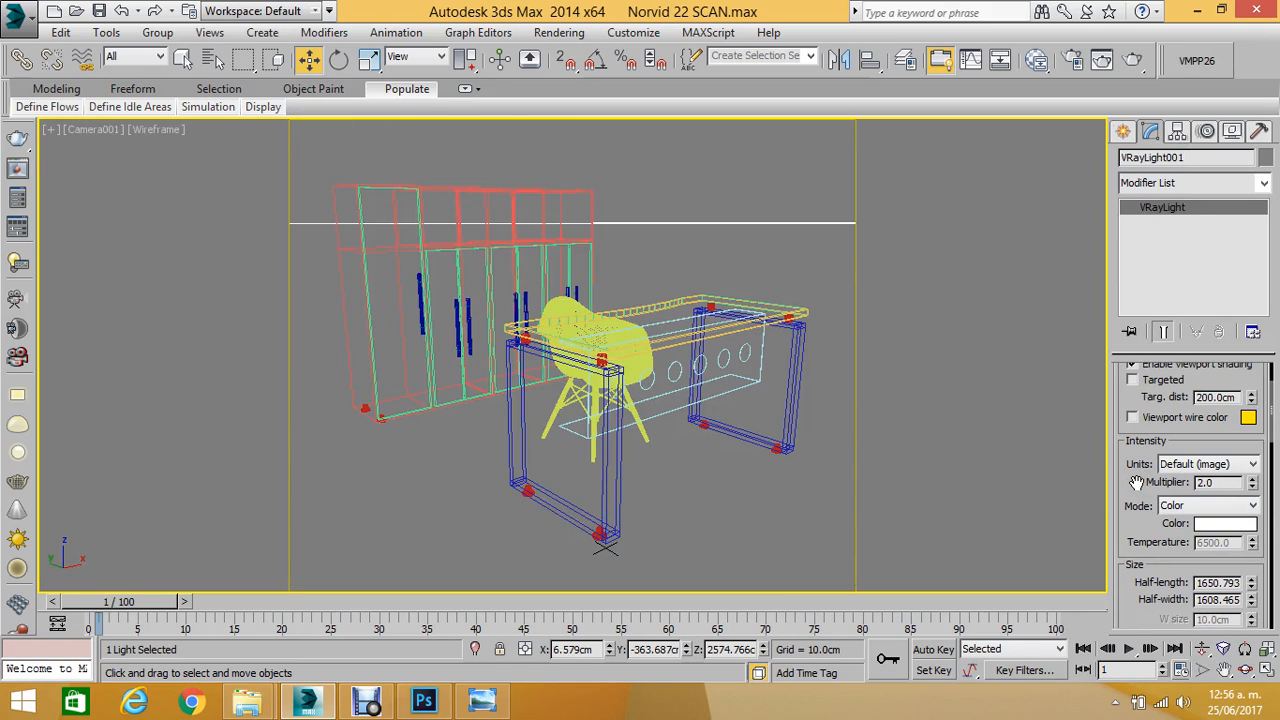
click(1131, 60)
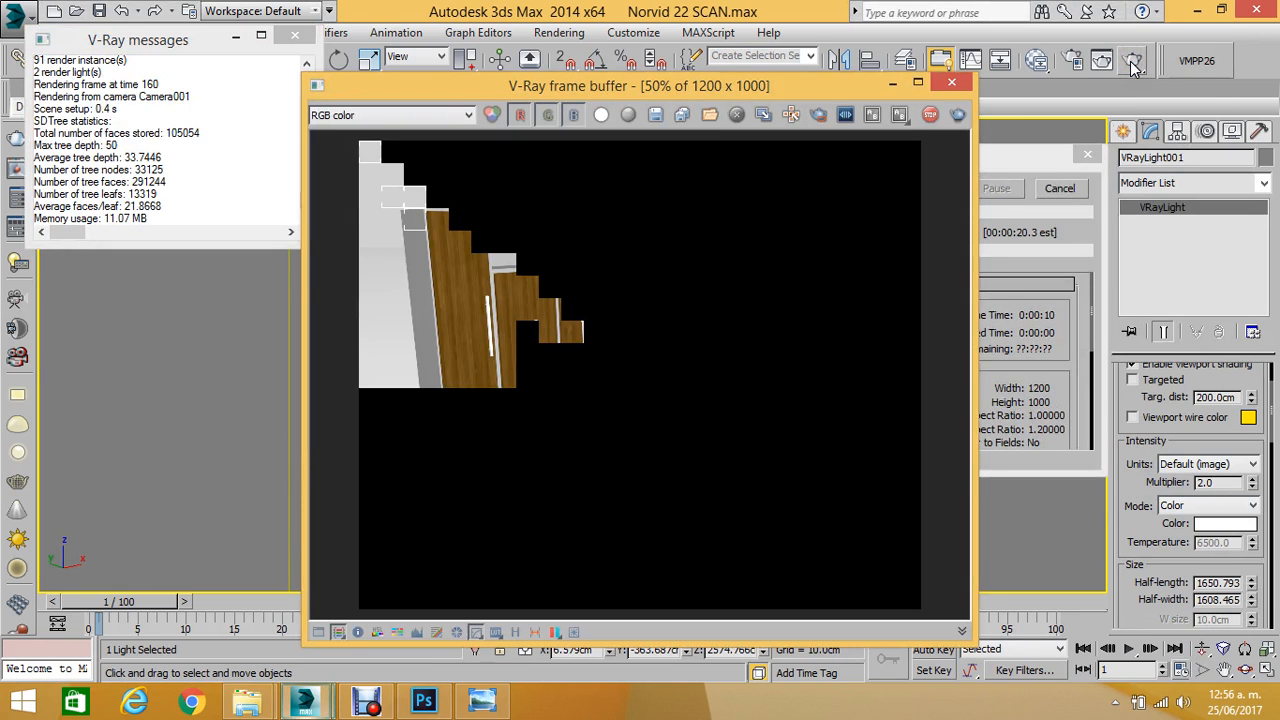
click(951, 83)
click(56, 186)
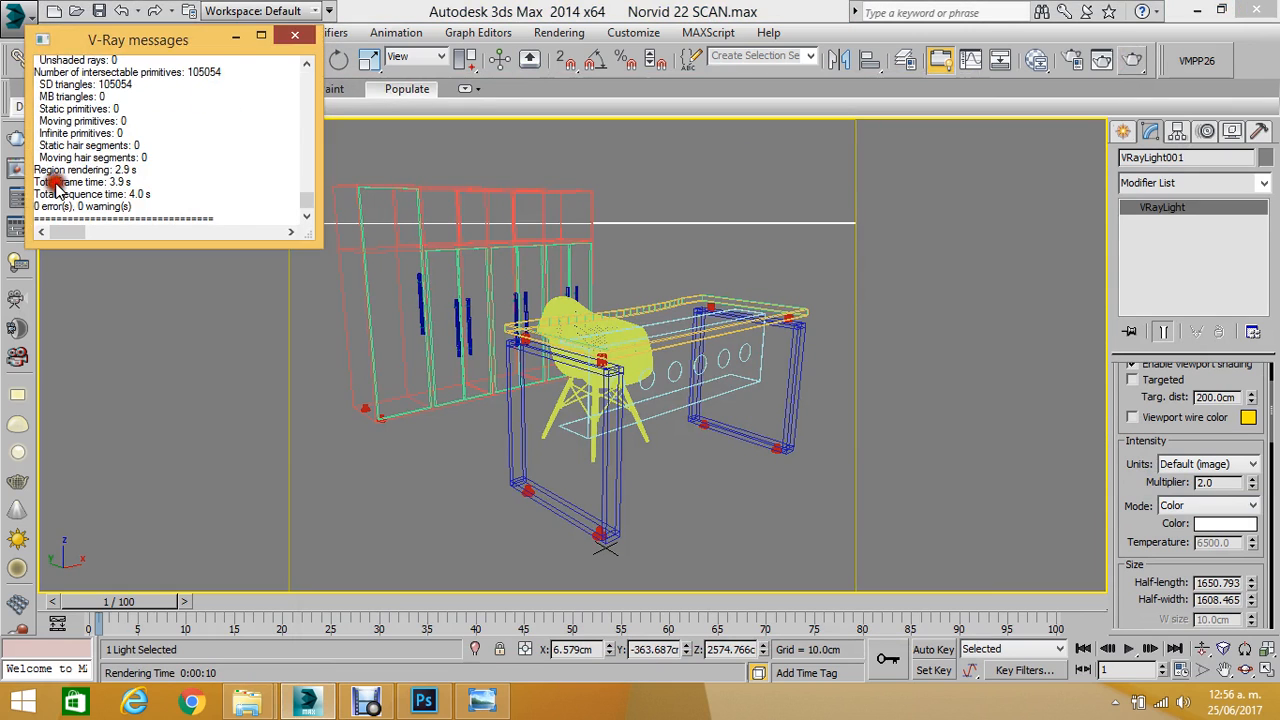
Apply the ArchViz interior preset in V-Ray Quick Settings, start a test render, and close the render and settings windows.
click(17, 226)
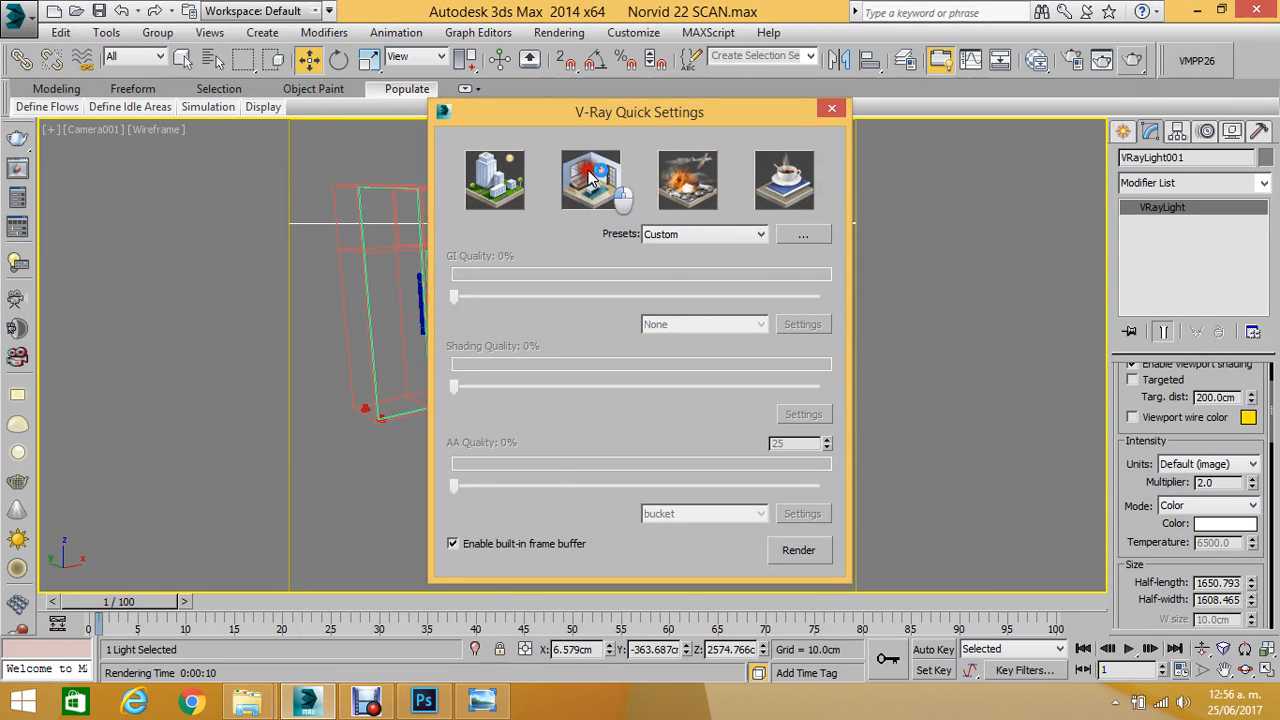
click(590, 176)
click(792, 549)
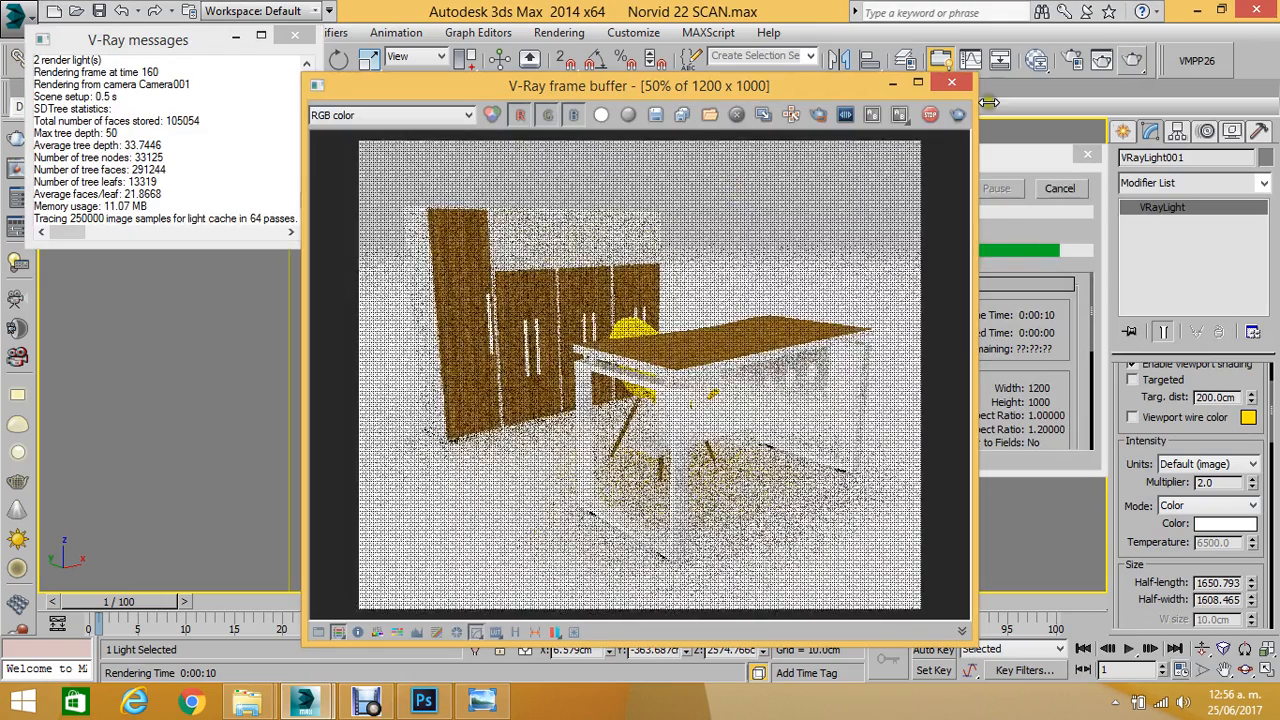
click(959, 79)
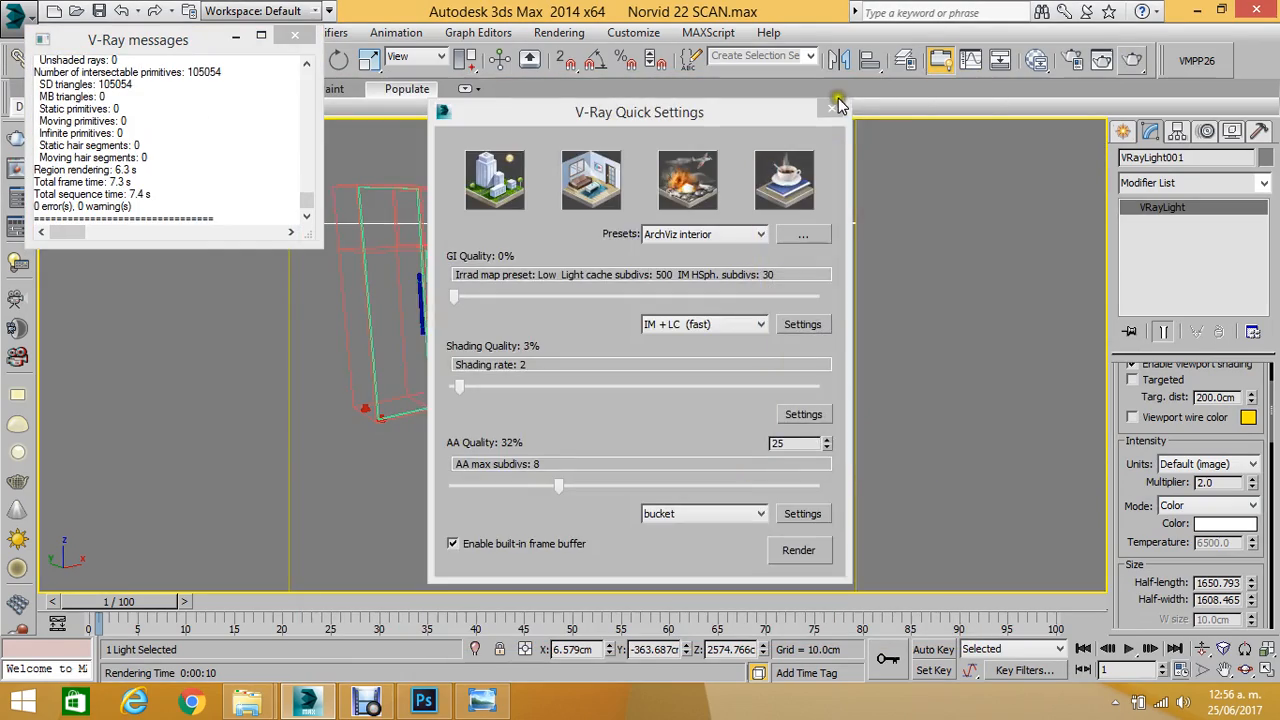
click(843, 134)
click(283, 45)
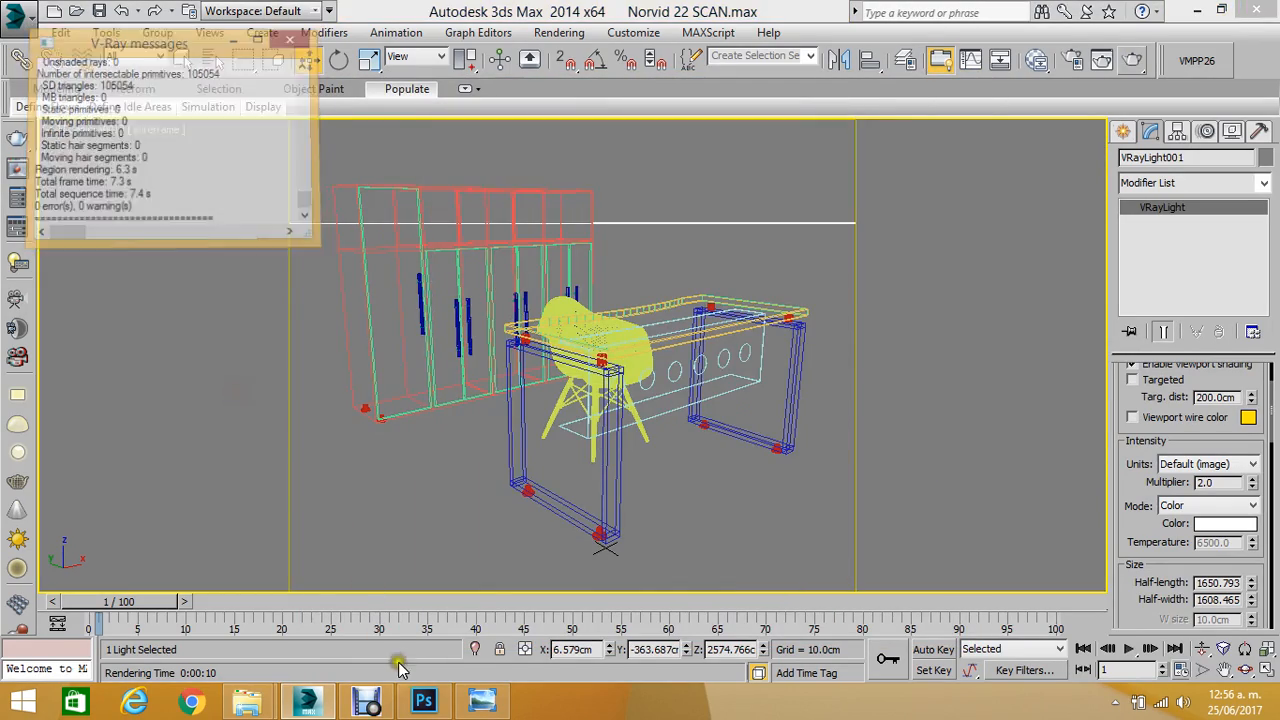
Switch to Windows Photo Viewer and compare the finished scanline image Norvid 41 SCAN with the V-Ray image Norvid 41 VRAY.
click(482, 700)
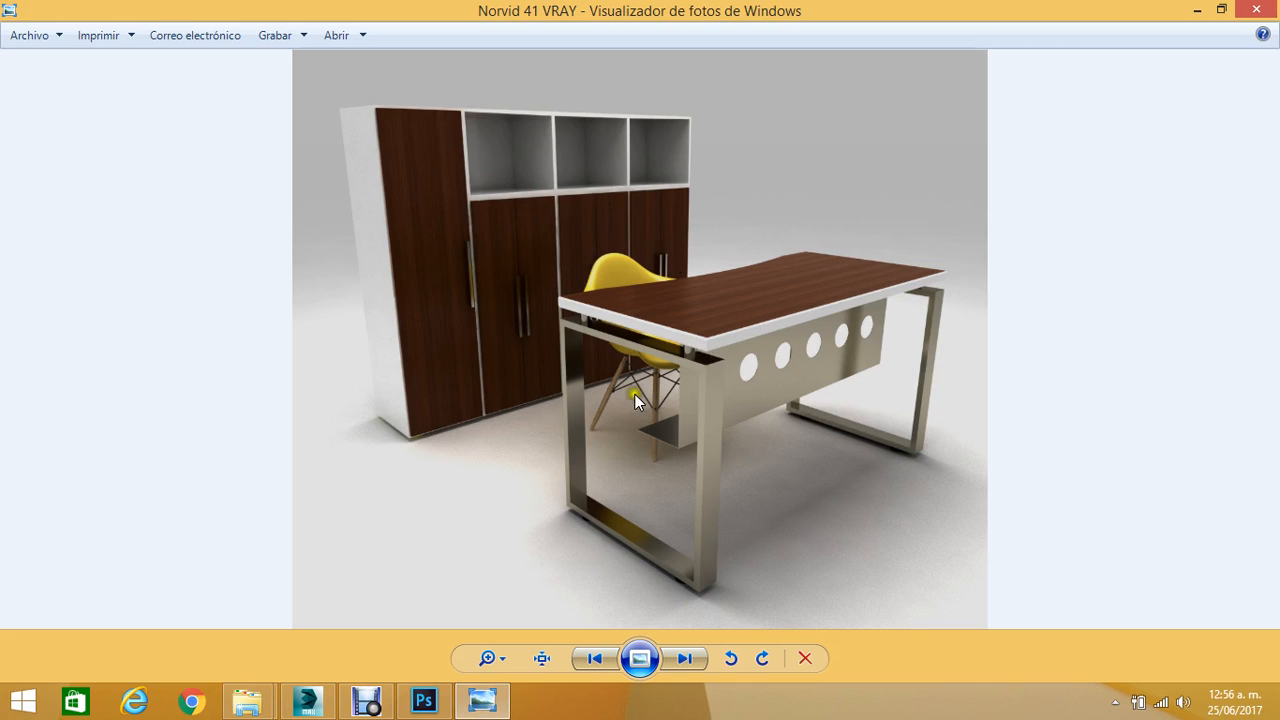
click(684, 656)
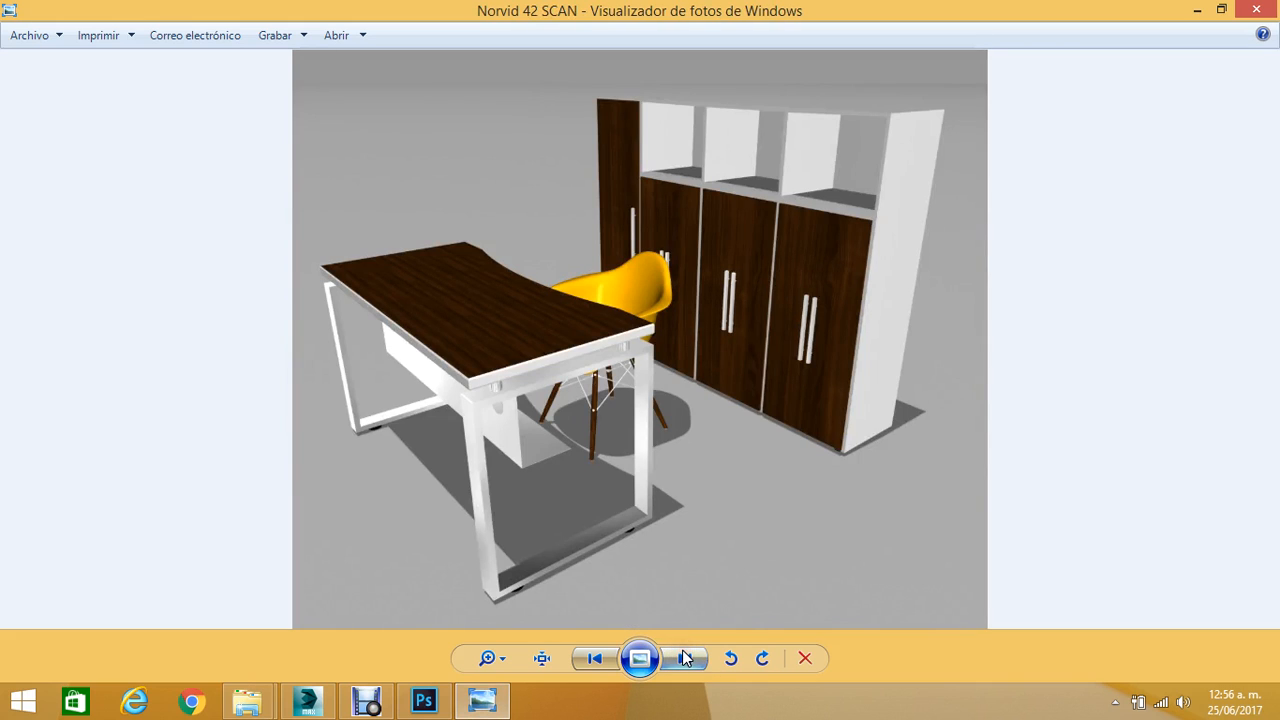
click(590, 662)
click(590, 662)
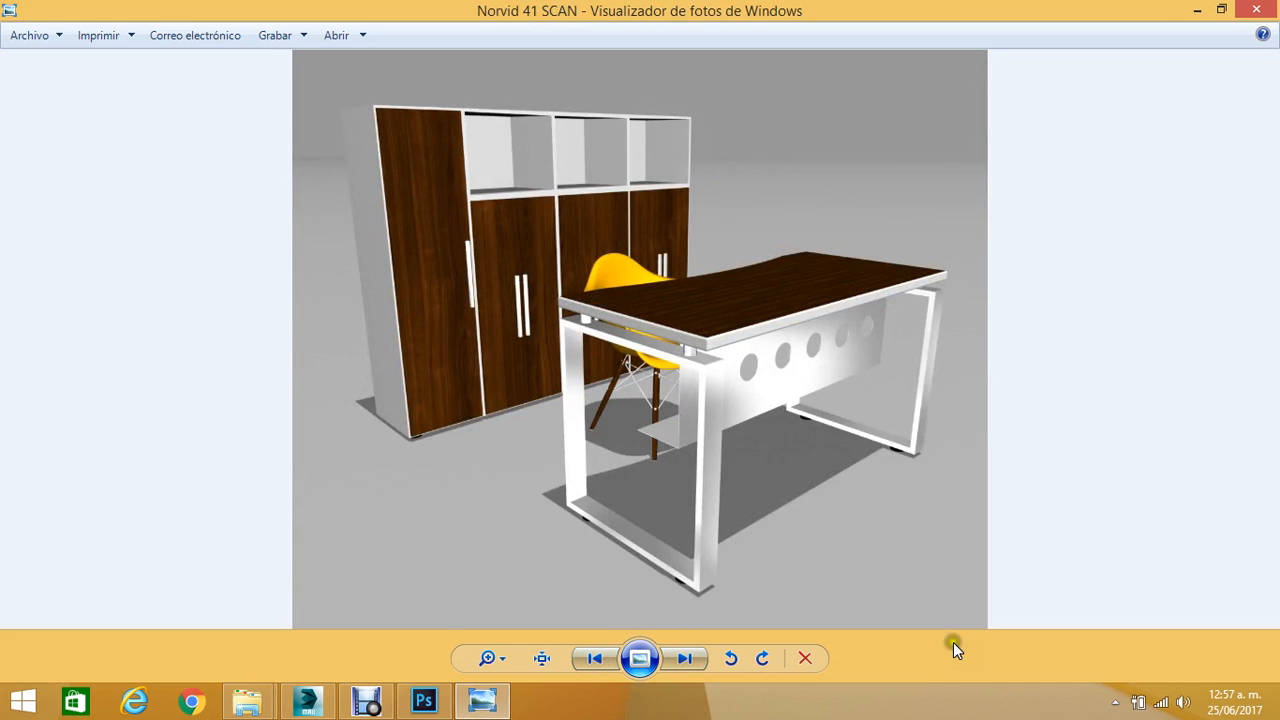
click(686, 660)
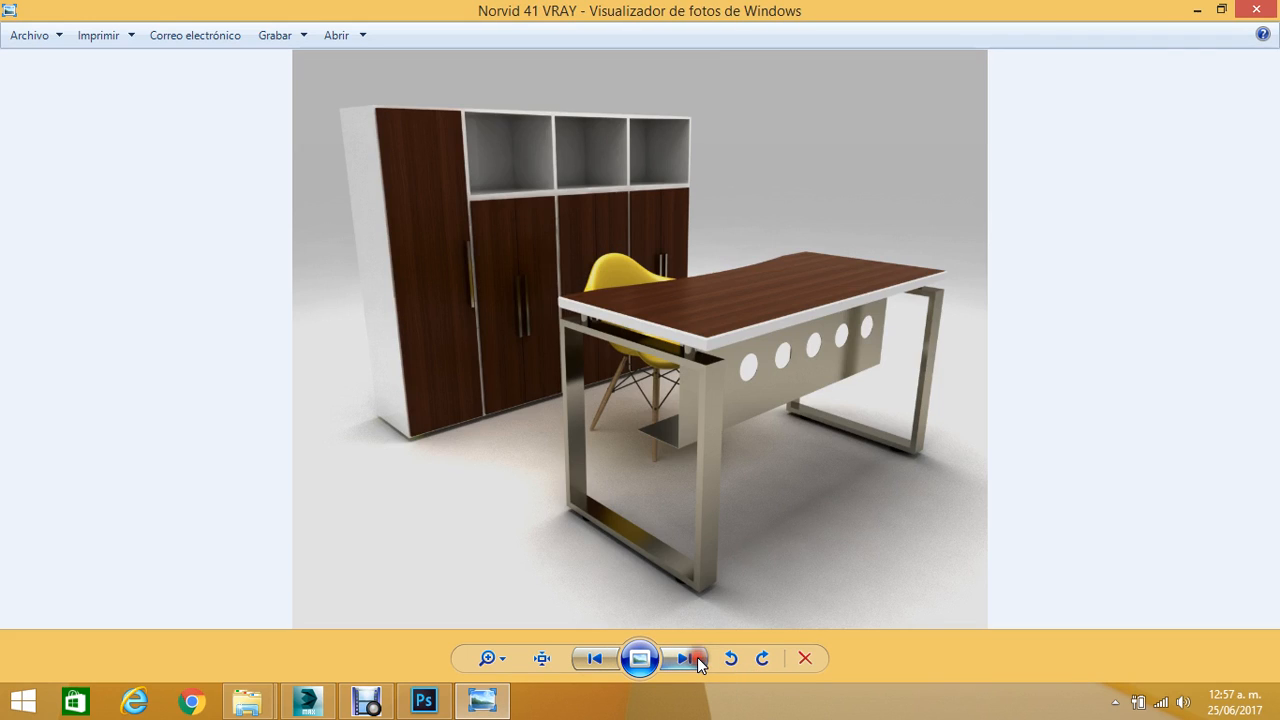
click(594, 658)
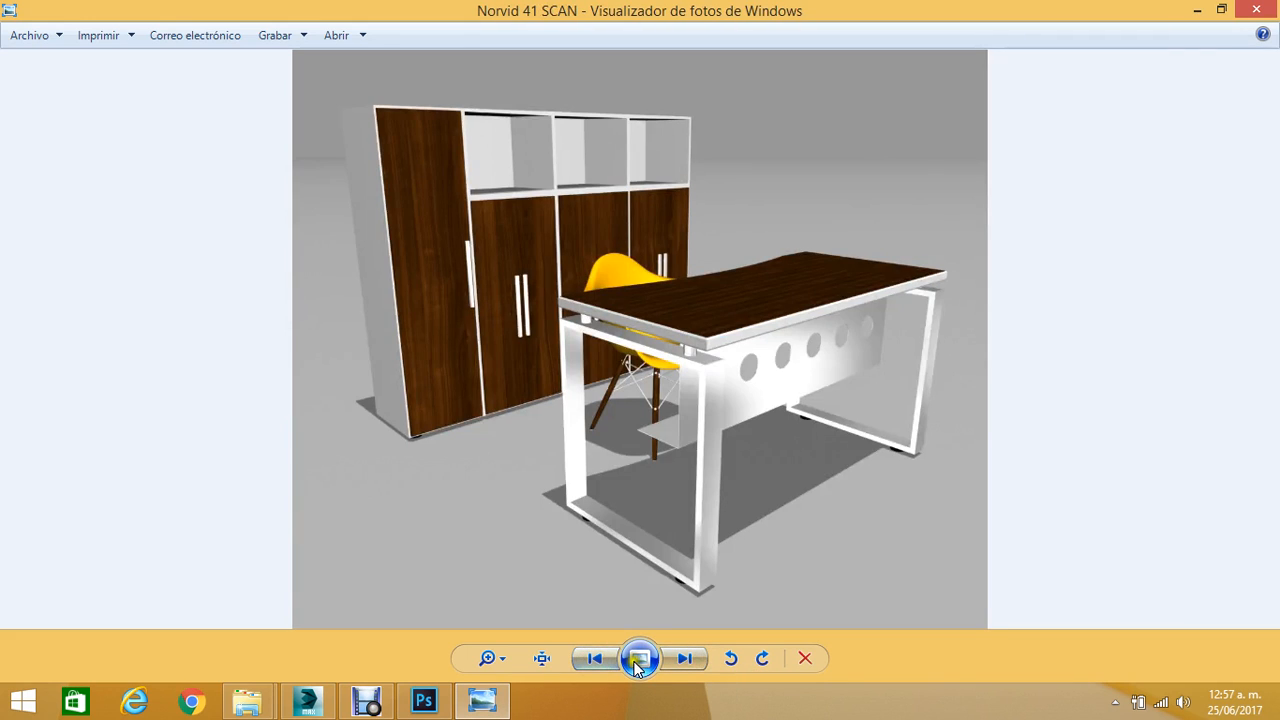
click(683, 660)
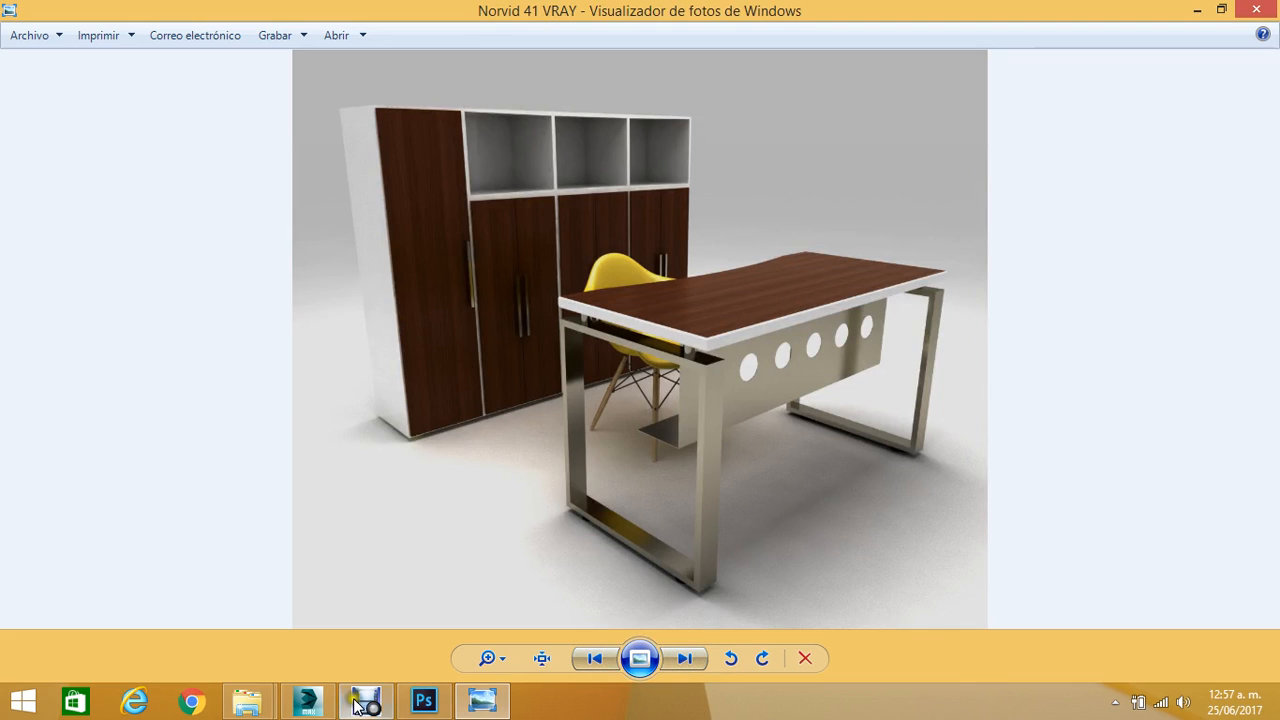
mouse_move(354, 696)
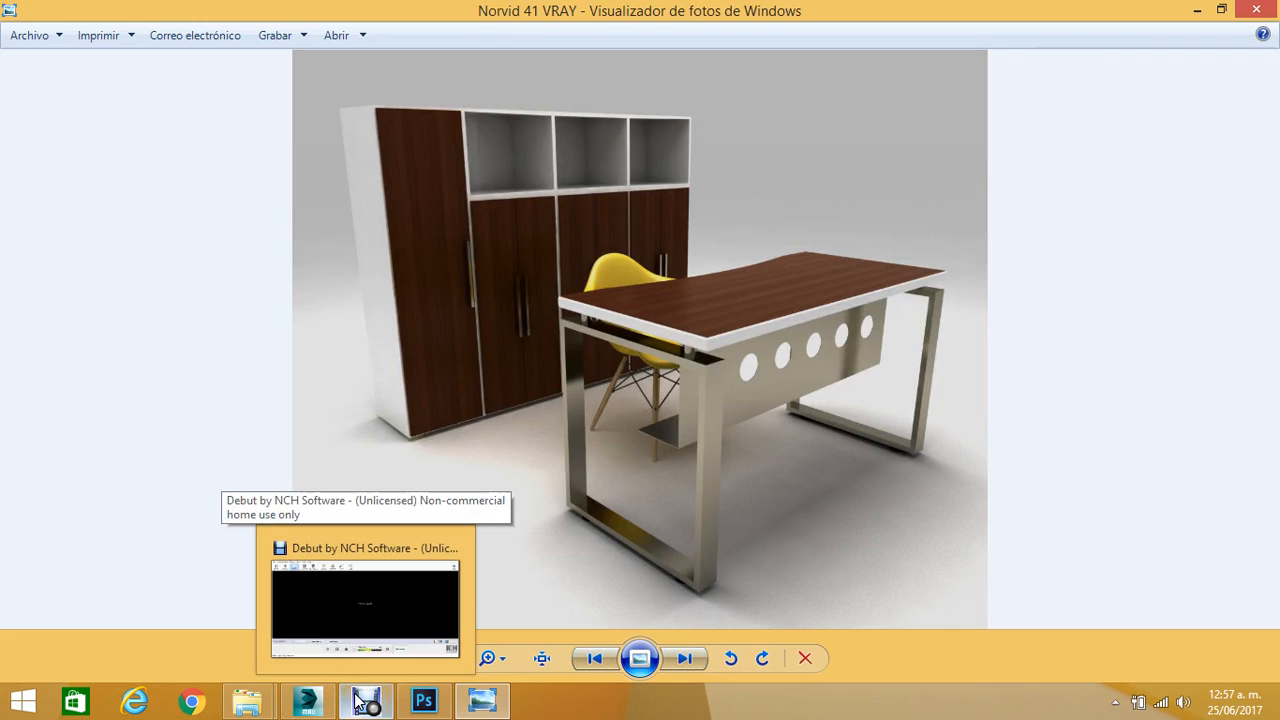
click(358, 700)
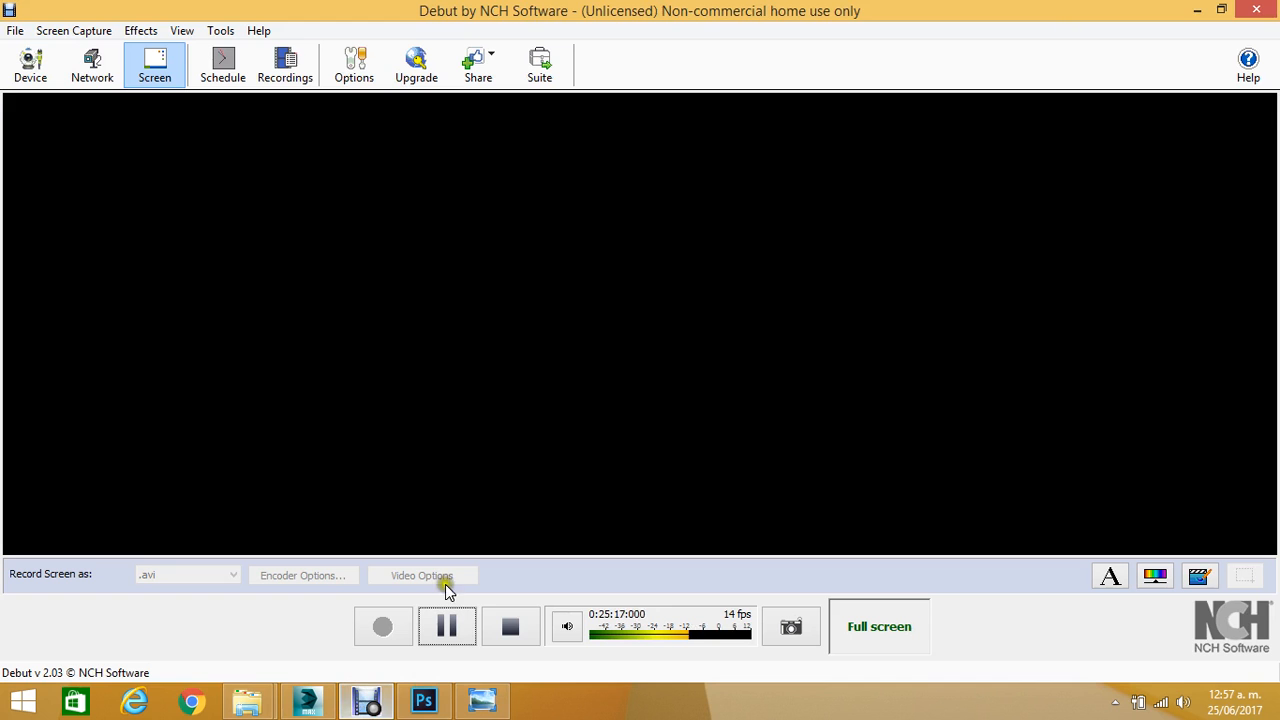